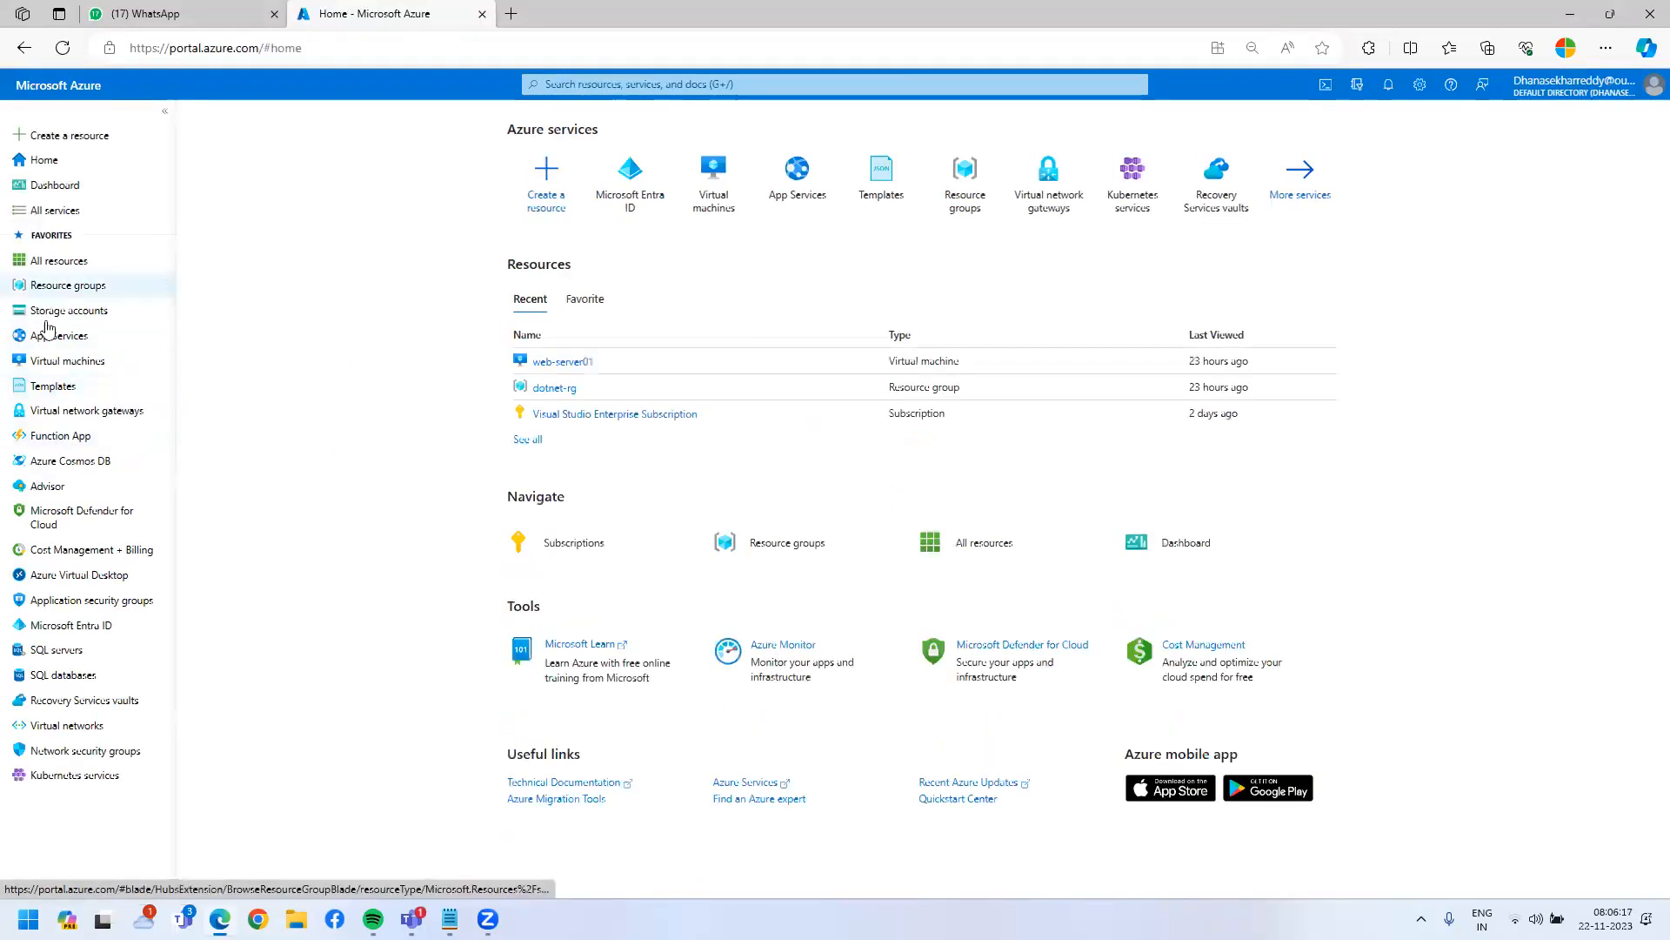
# - Open the Virtual machines list and select the stopped web-server01
pyautogui.click(66, 364)
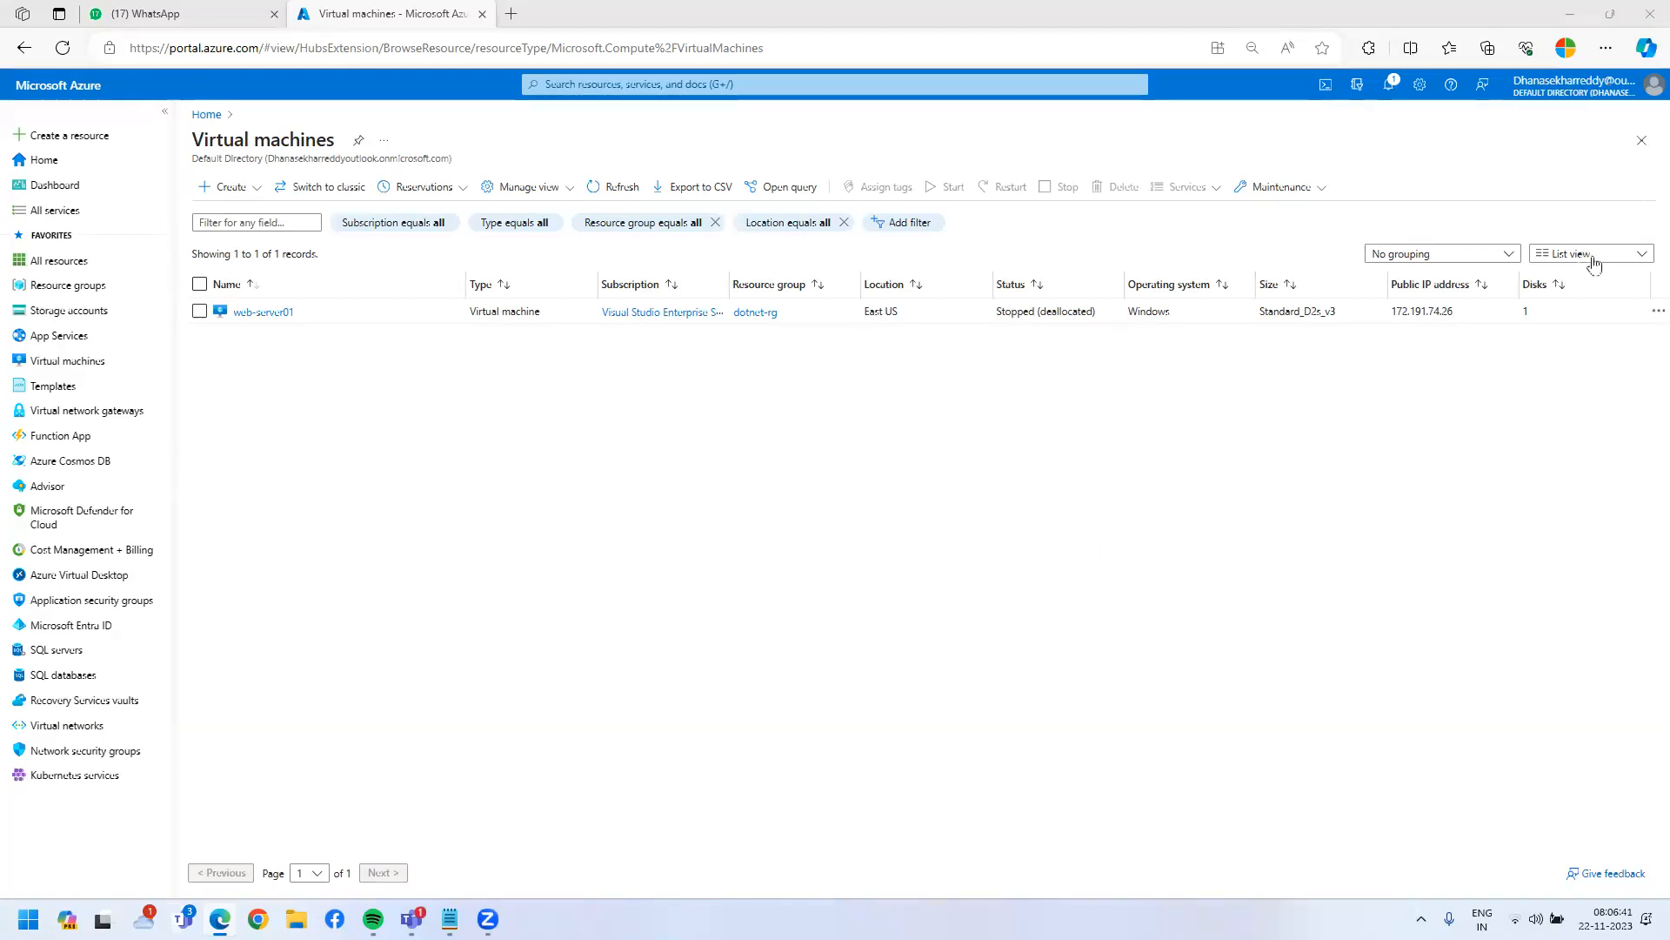
pyautogui.click(261, 312)
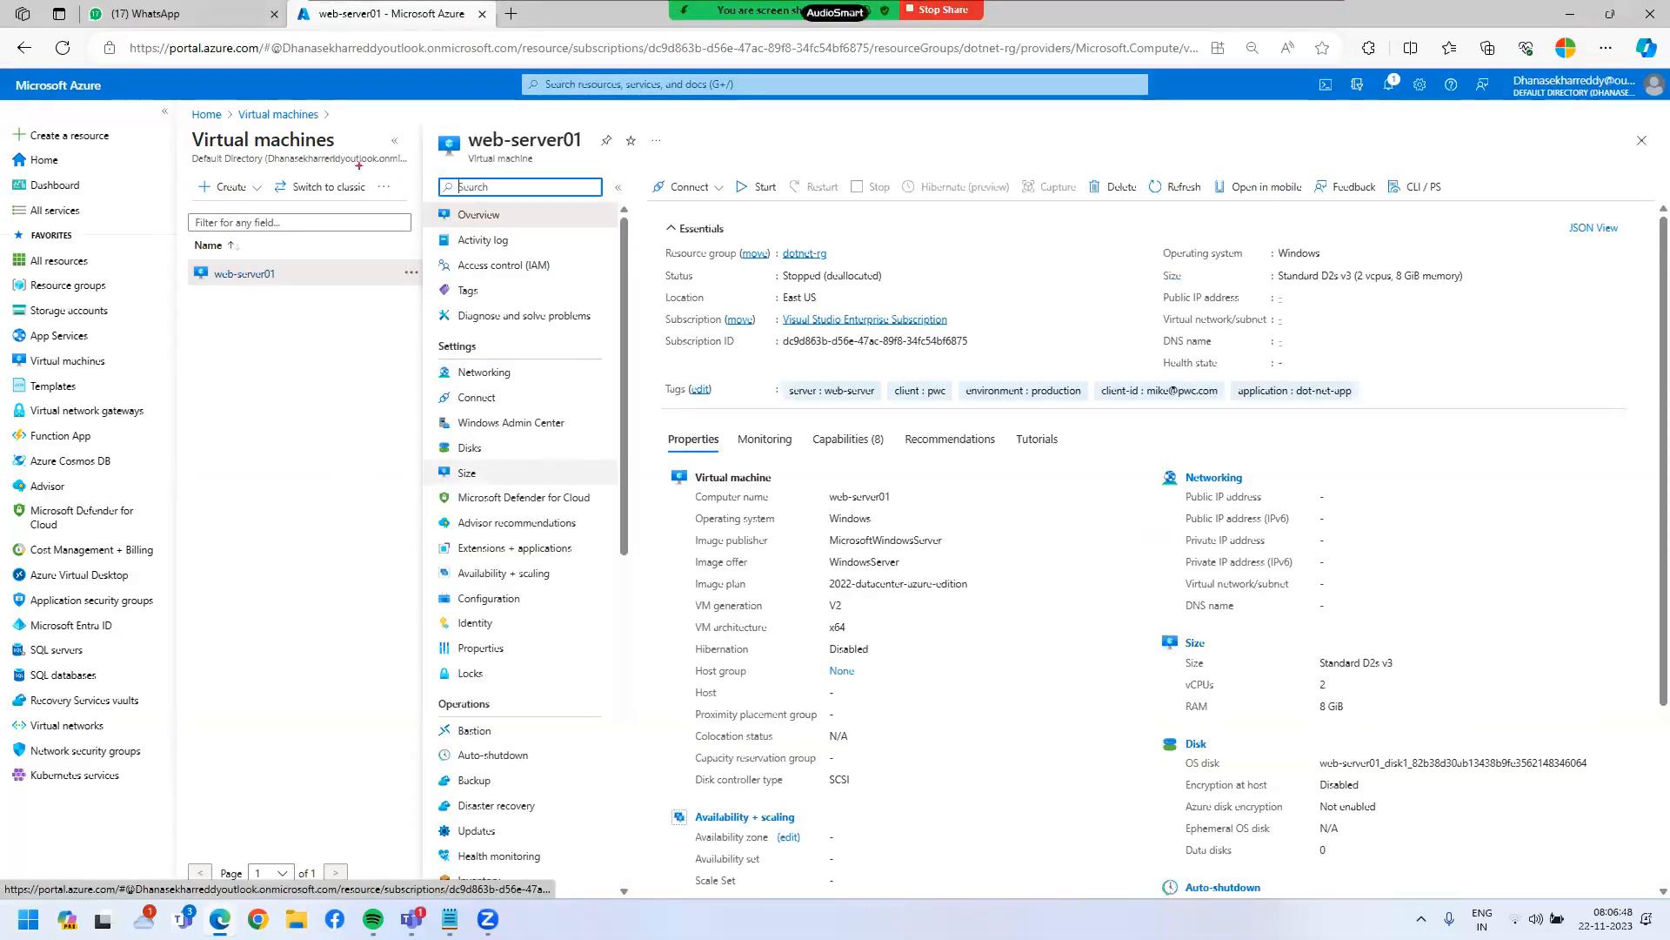
# - Highlight web-server01's overview details: Stopped (deallocated) status and Windows Server 2022 Datacenter Azure Edition image
pyautogui.moveTo(196, 262); pyautogui.dragTo(291, 285)
pyautogui.moveTo(648, 199)
pyautogui.mouseDown()
pyautogui.moveTo(1472, 425)
pyautogui.moveTo(1633, 413)
pyautogui.mouseUp()
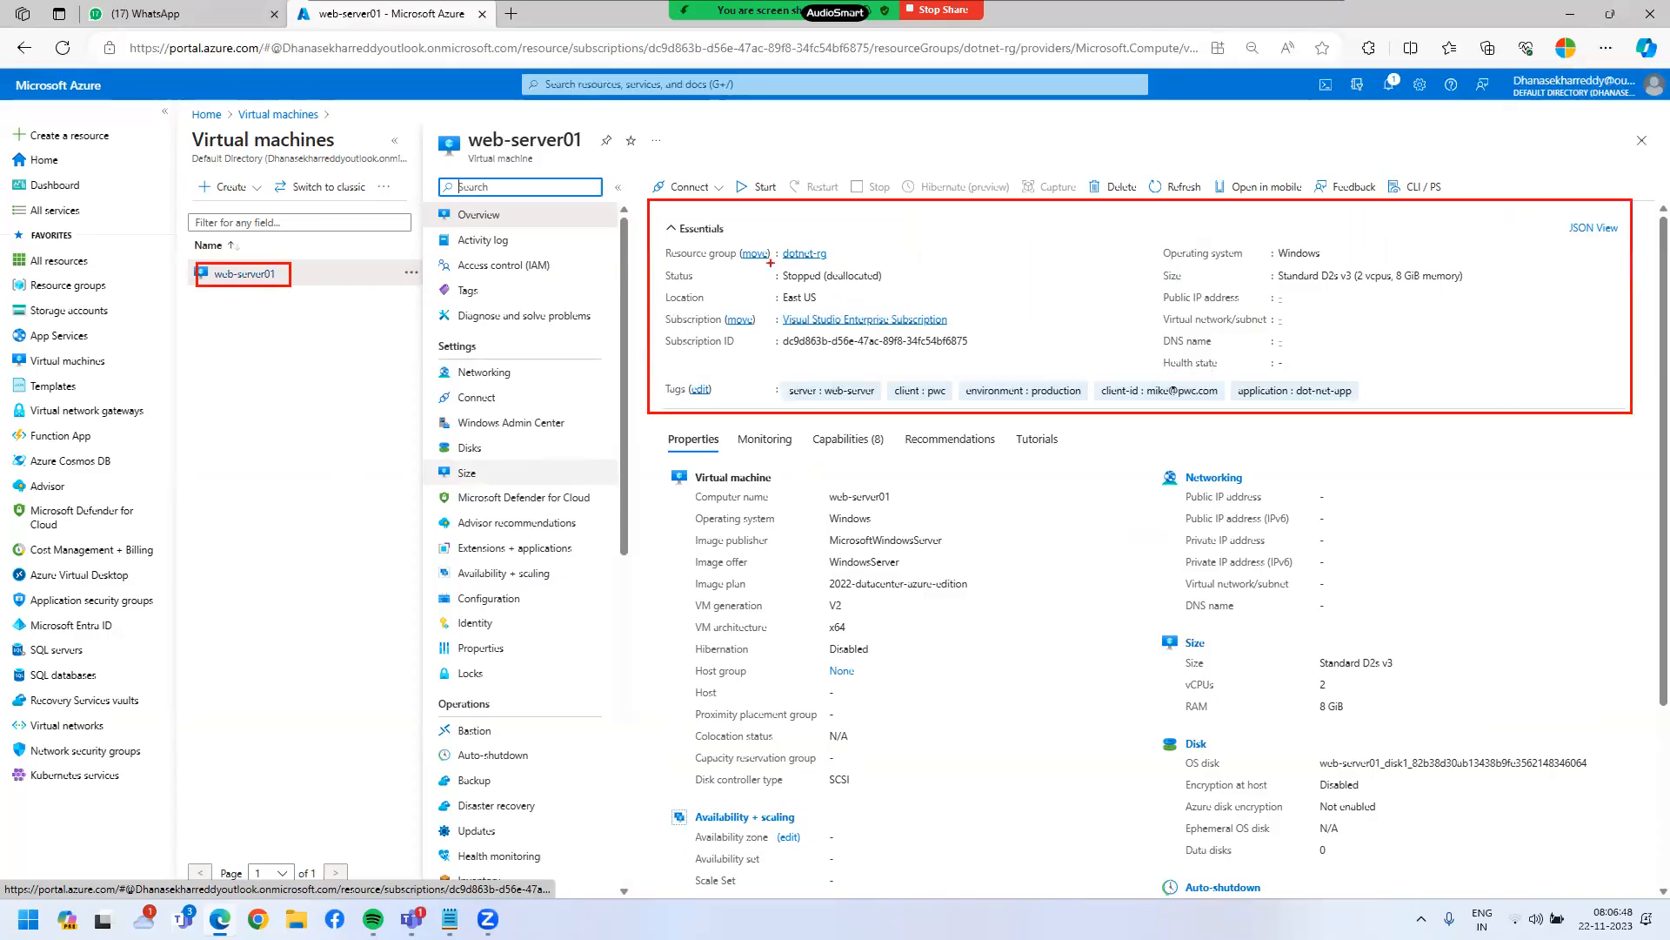
pyautogui.moveTo(658, 262)
pyautogui.mouseDown()
pyautogui.moveTo(890, 300)
pyautogui.moveTo(943, 288)
pyautogui.mouseUp()
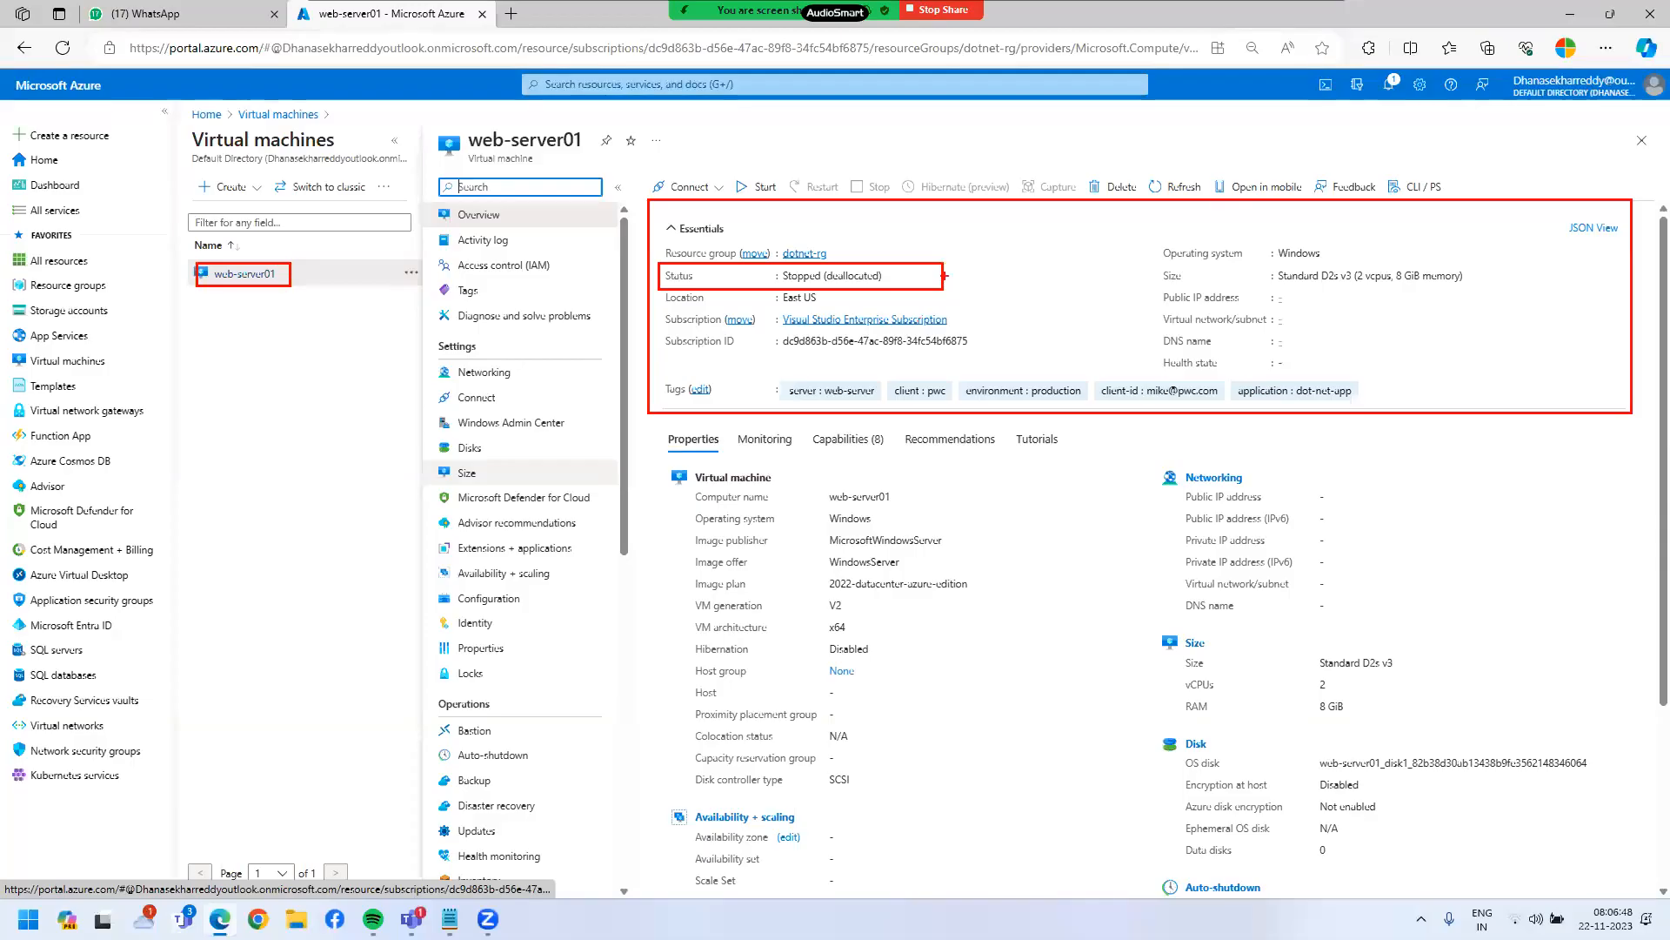
pyautogui.moveTo(944, 276)
pyautogui.mouseDown()
pyautogui.moveTo(1145, 397)
pyautogui.moveTo(1126, 419)
pyautogui.mouseUp()
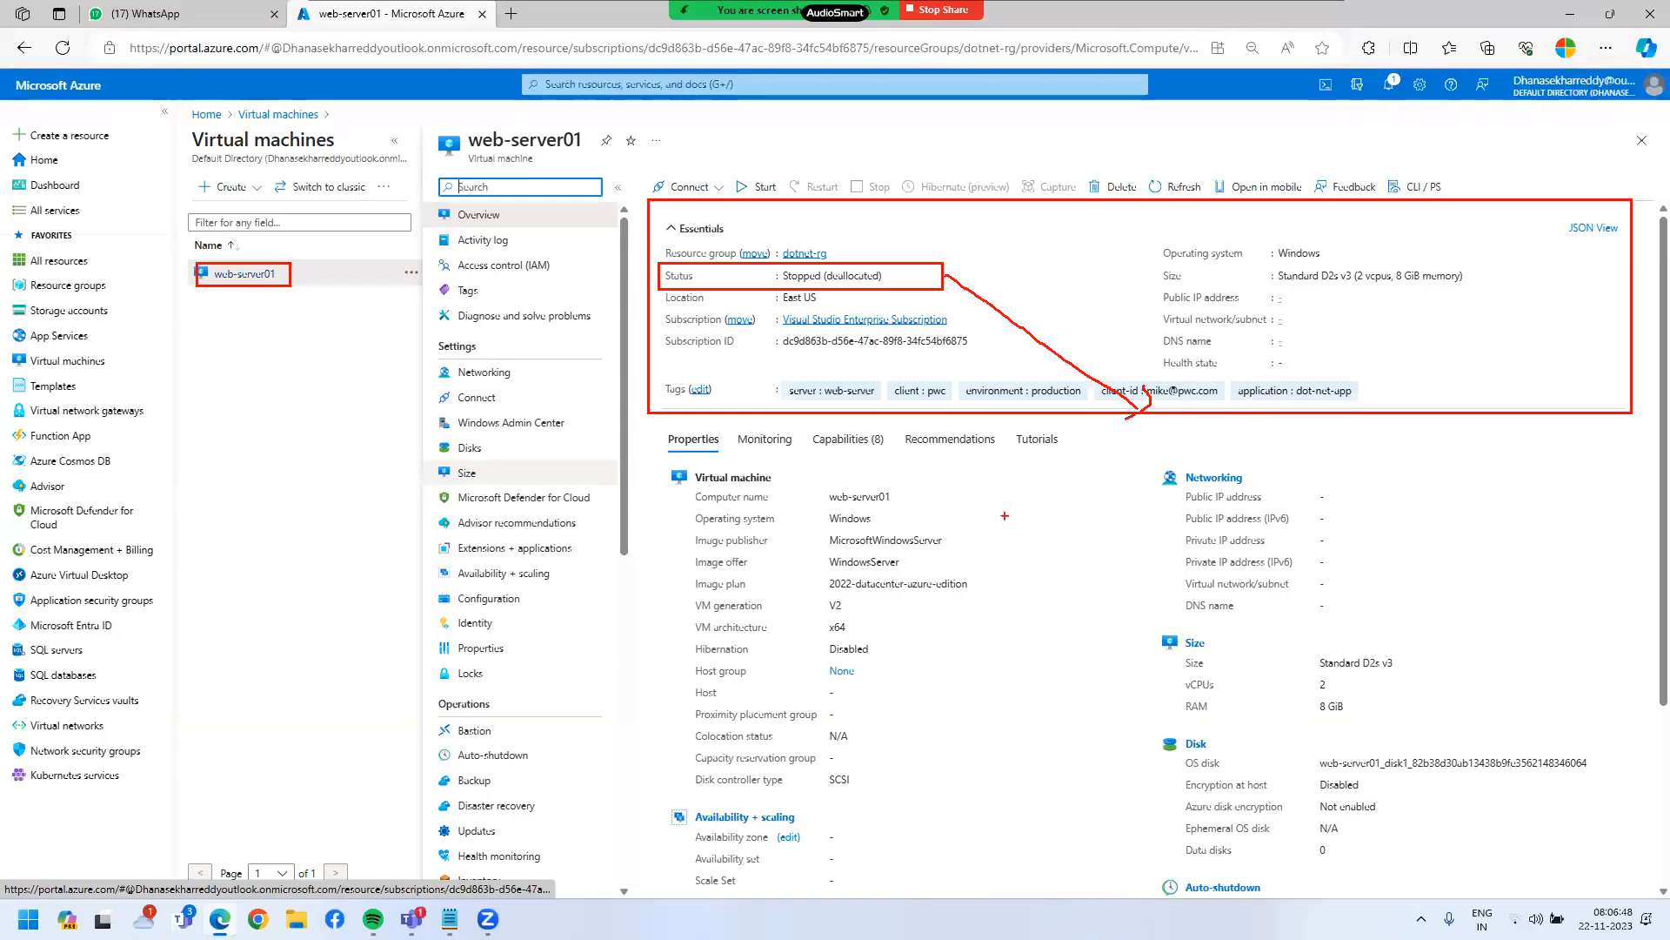
pyautogui.moveTo(719, 294)
pyautogui.mouseDown()
pyautogui.moveTo(729, 352)
pyautogui.moveTo(809, 375)
pyautogui.mouseUp()
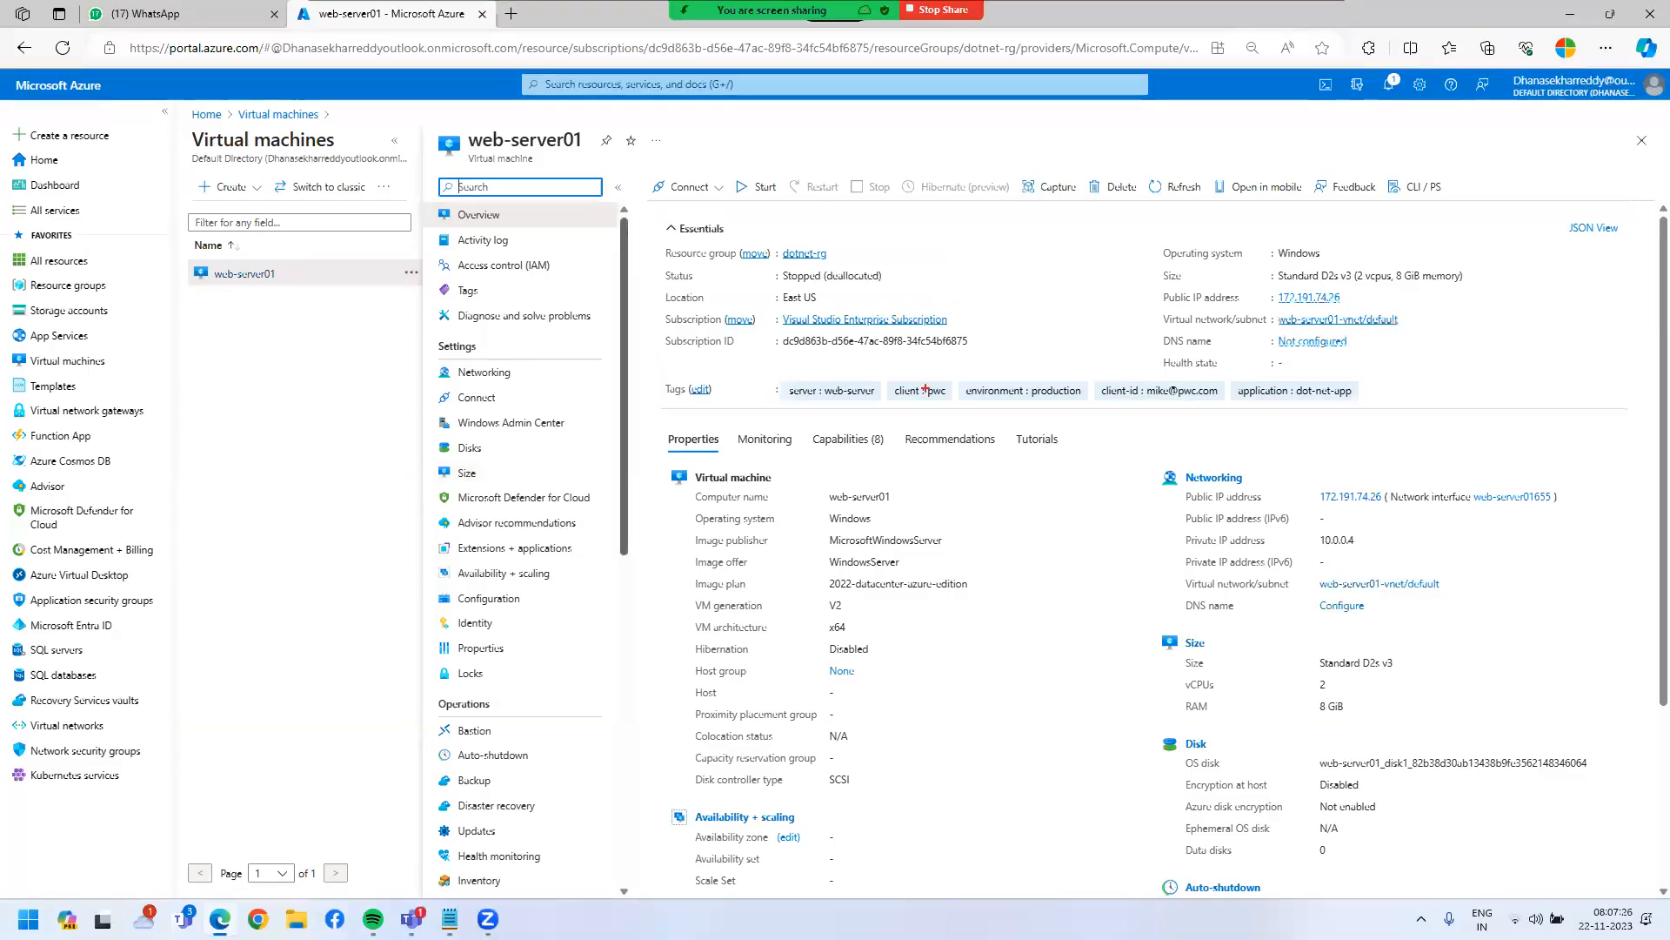
pyautogui.moveTo(641, 200)
pyautogui.mouseDown()
pyautogui.moveTo(1551, 426)
pyautogui.moveTo(1667, 432)
pyautogui.moveTo(1615, 429)
pyautogui.moveTo(1638, 421)
pyautogui.mouseUp()
pyautogui.moveTo(765, 372)
pyautogui.mouseDown()
pyautogui.moveTo(851, 405)
pyautogui.moveTo(1062, 405)
pyautogui.moveTo(1172, 429)
pyautogui.mouseUp()
pyautogui.moveTo(1257, 362); pyautogui.dragTo(1316, 409)
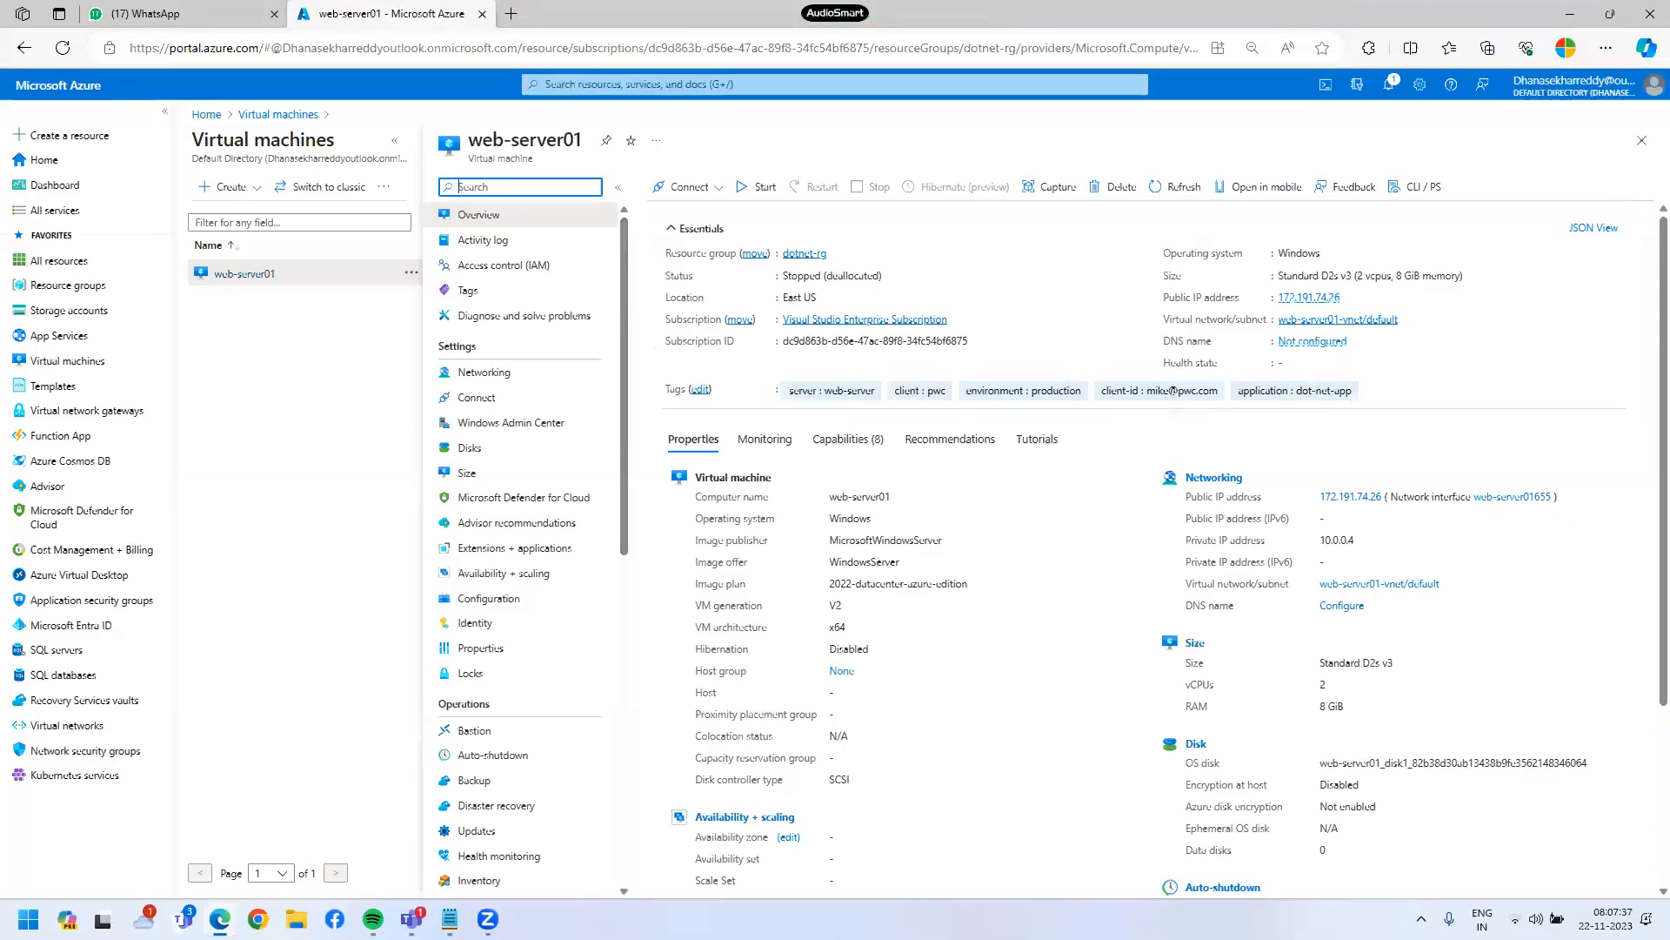
pyautogui.moveTo(649, 252); pyautogui.dragTo(932, 289)
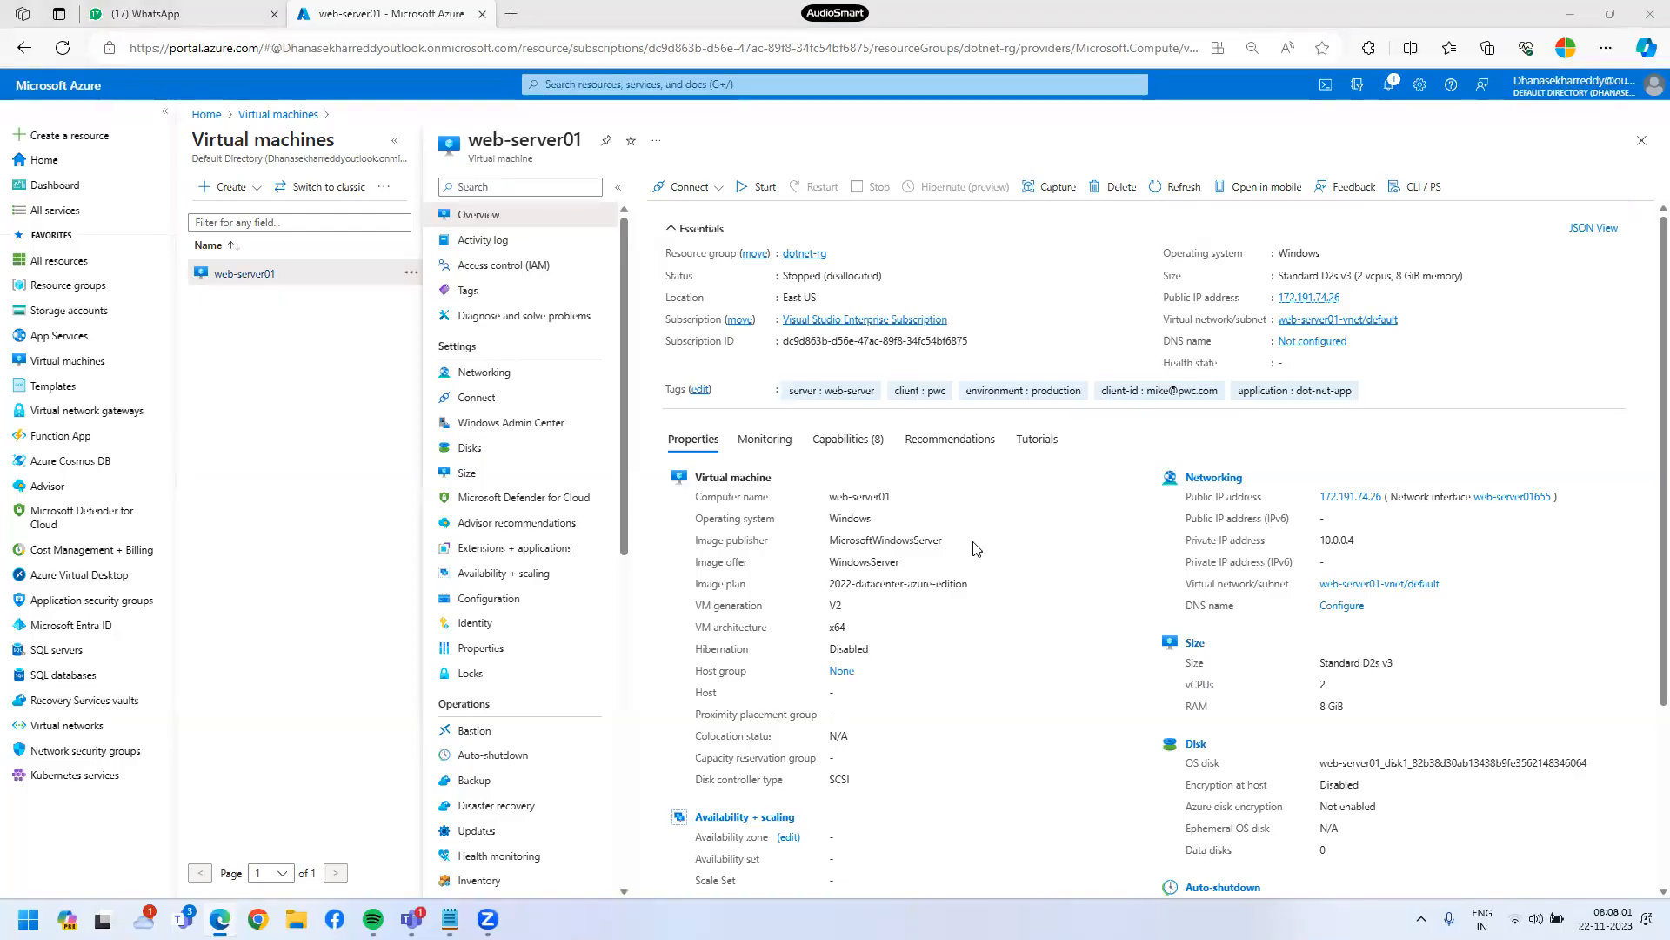
# - Start web-server01 and wait until it runs with public IP 172.191.74.26
pyautogui.click(753, 186)
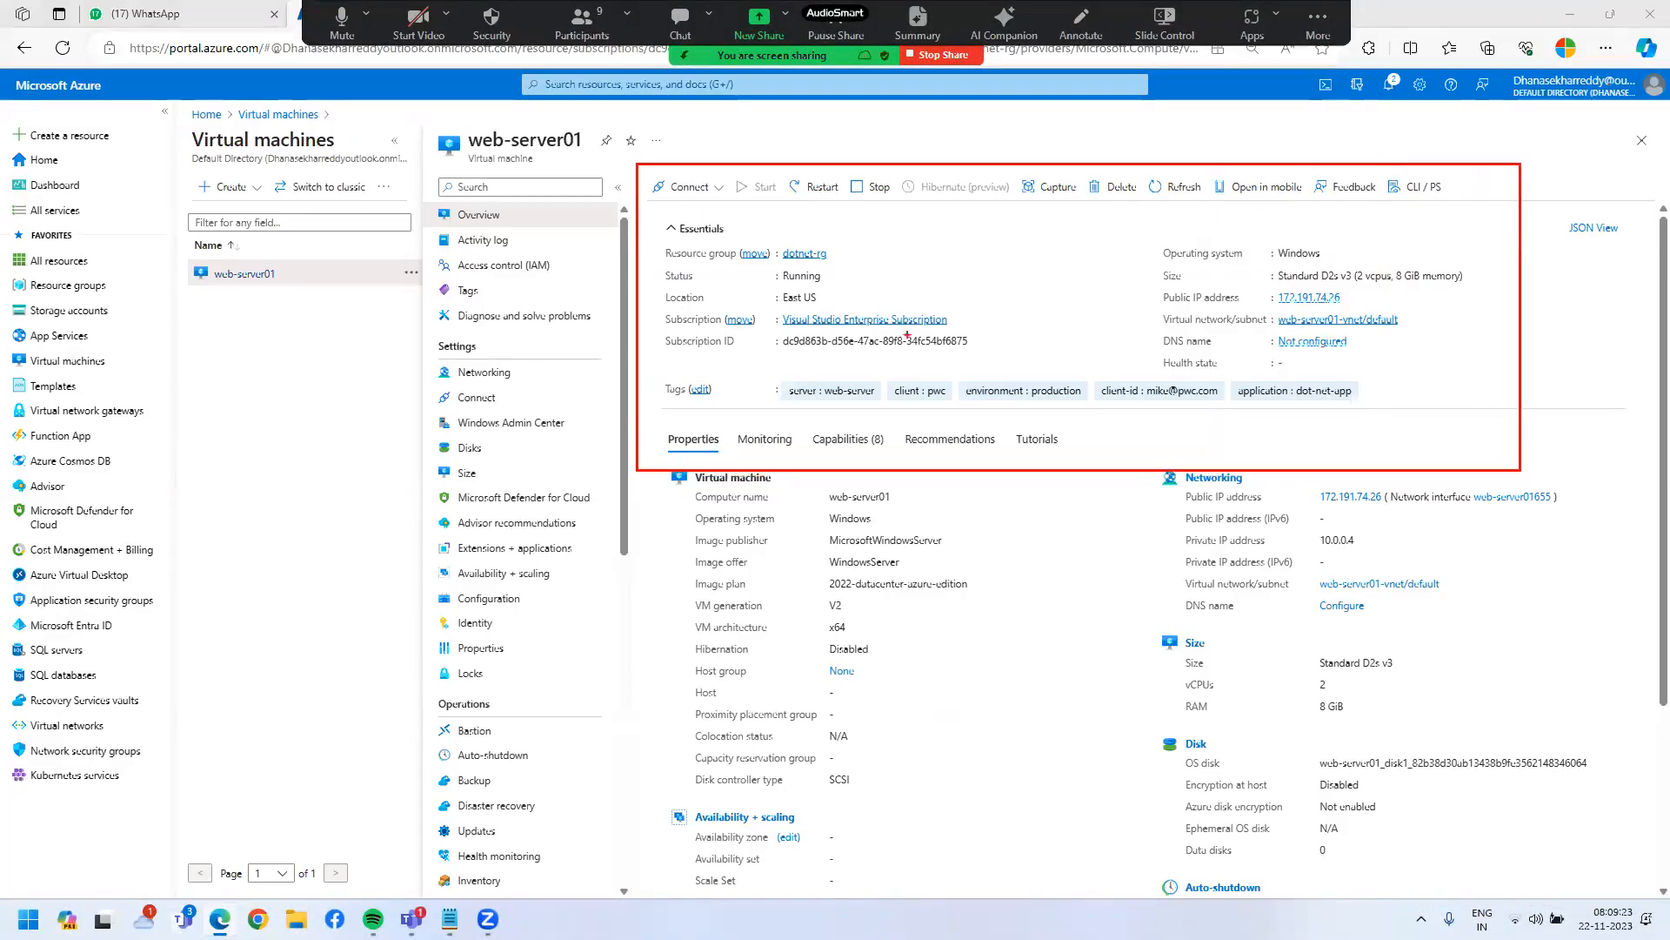
pyautogui.moveTo(666, 263)
pyautogui.mouseDown()
pyautogui.moveTo(707, 296)
pyautogui.moveTo(862, 290)
pyautogui.moveTo(1031, 223)
pyautogui.mouseUp()
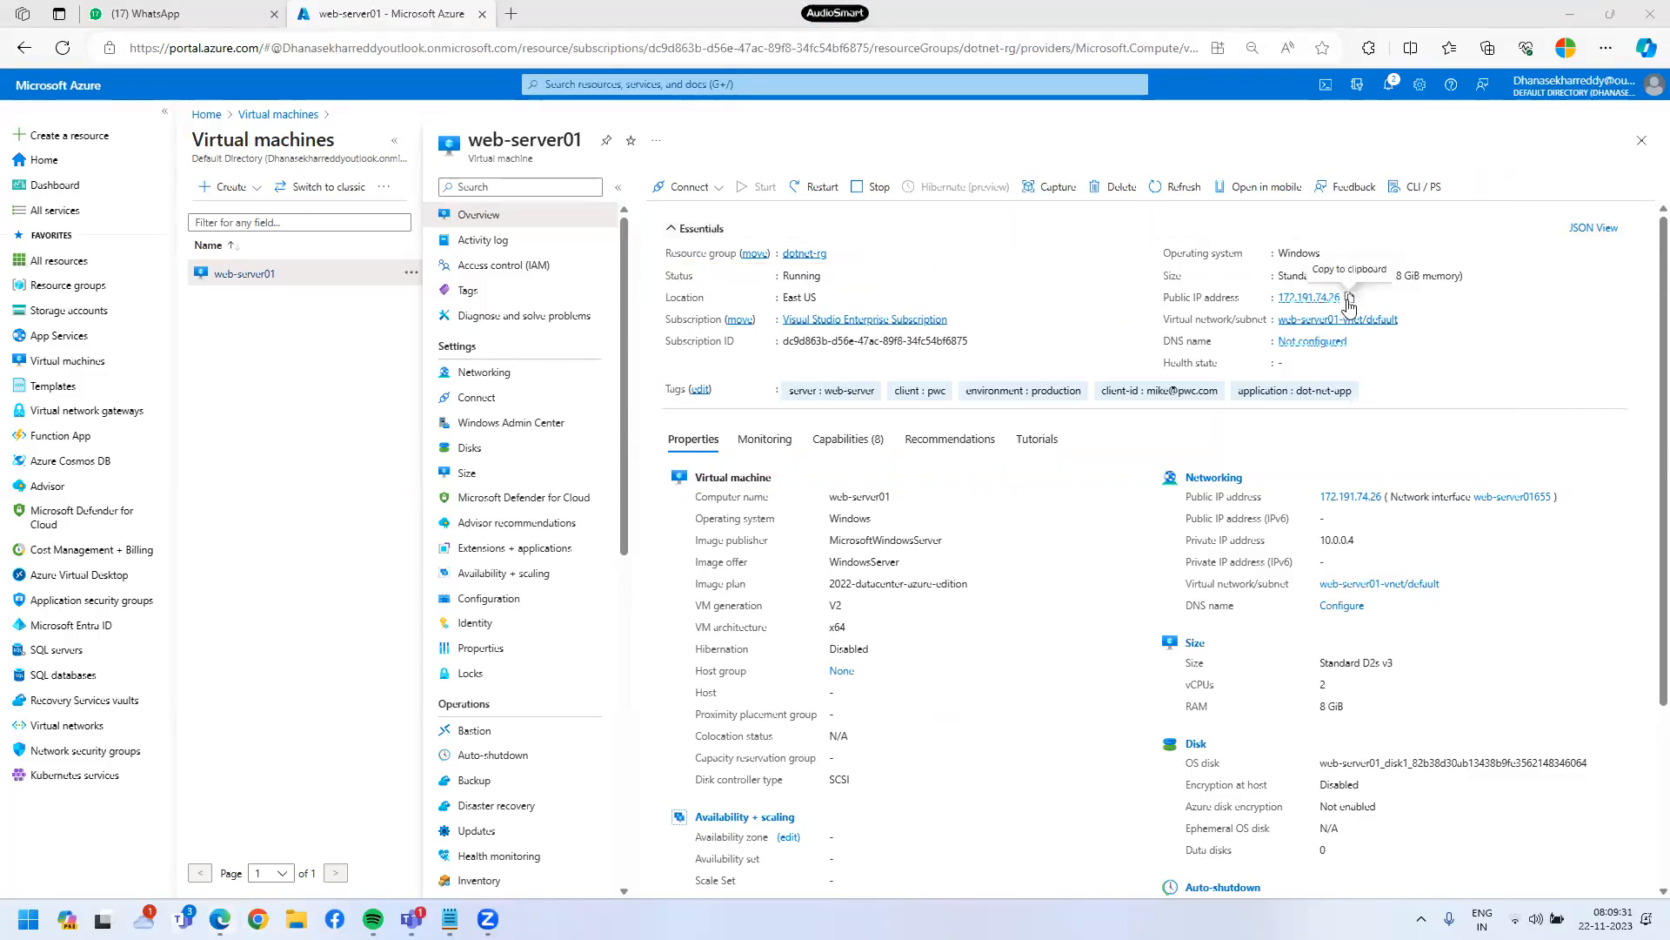
# - Copy the public IP 172.191.74.26 and launch Remote Desktop Connection via mstsc
pyautogui.click(1349, 300)
pyautogui.press('super')
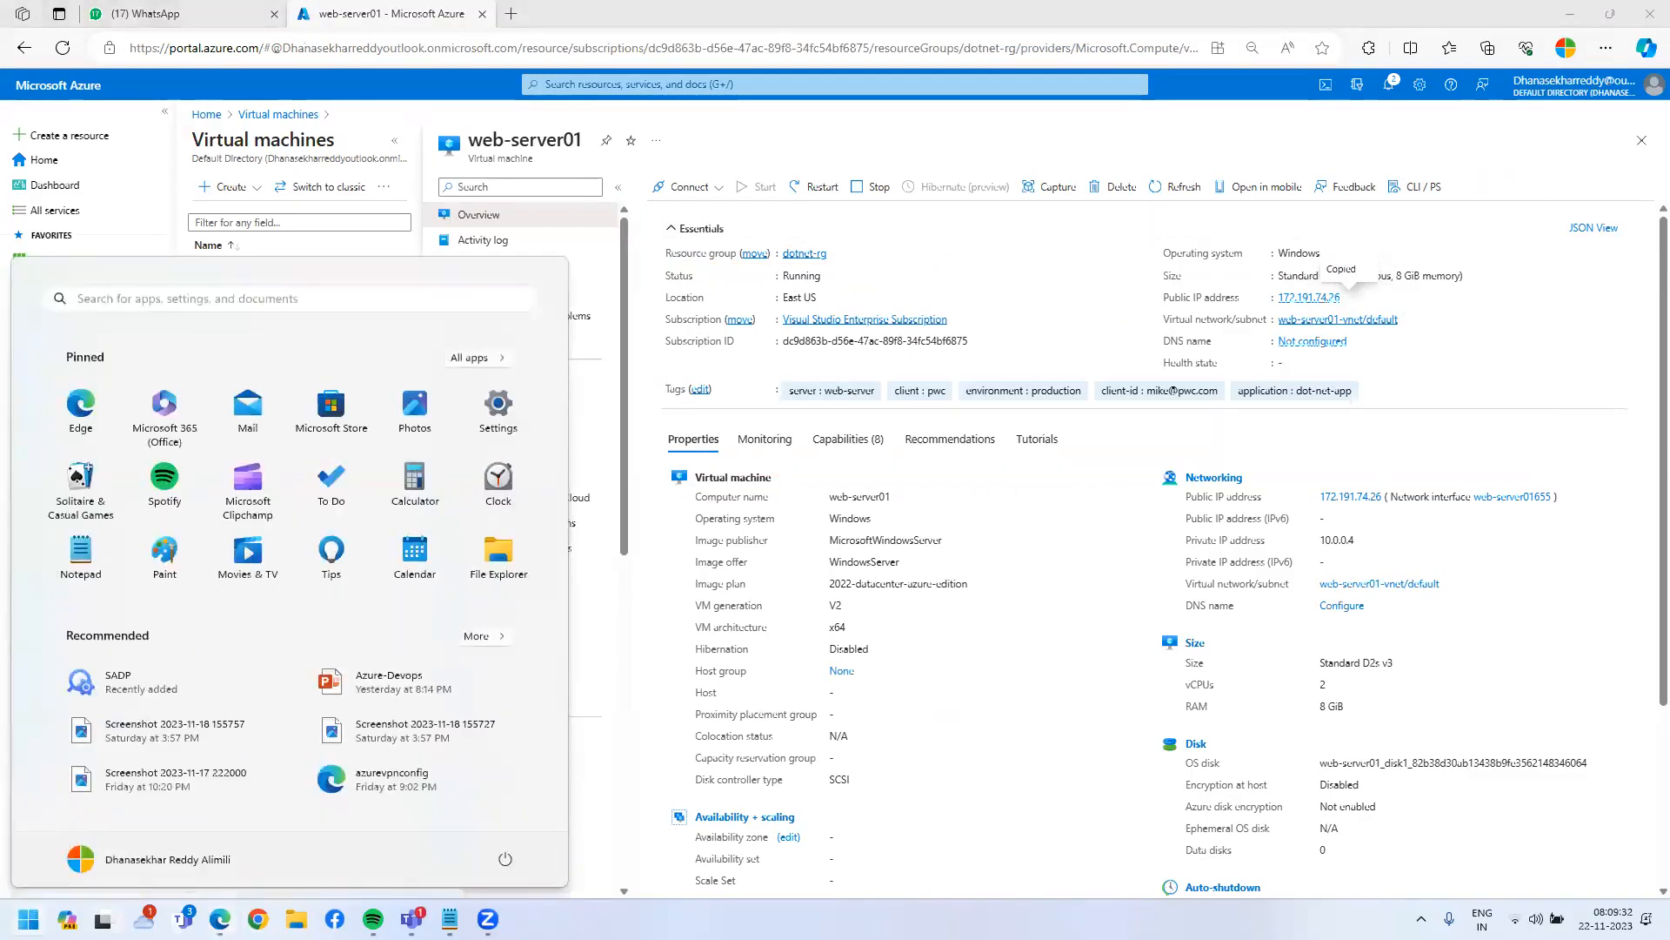
pyautogui.write('msts')
pyautogui.press('Return')
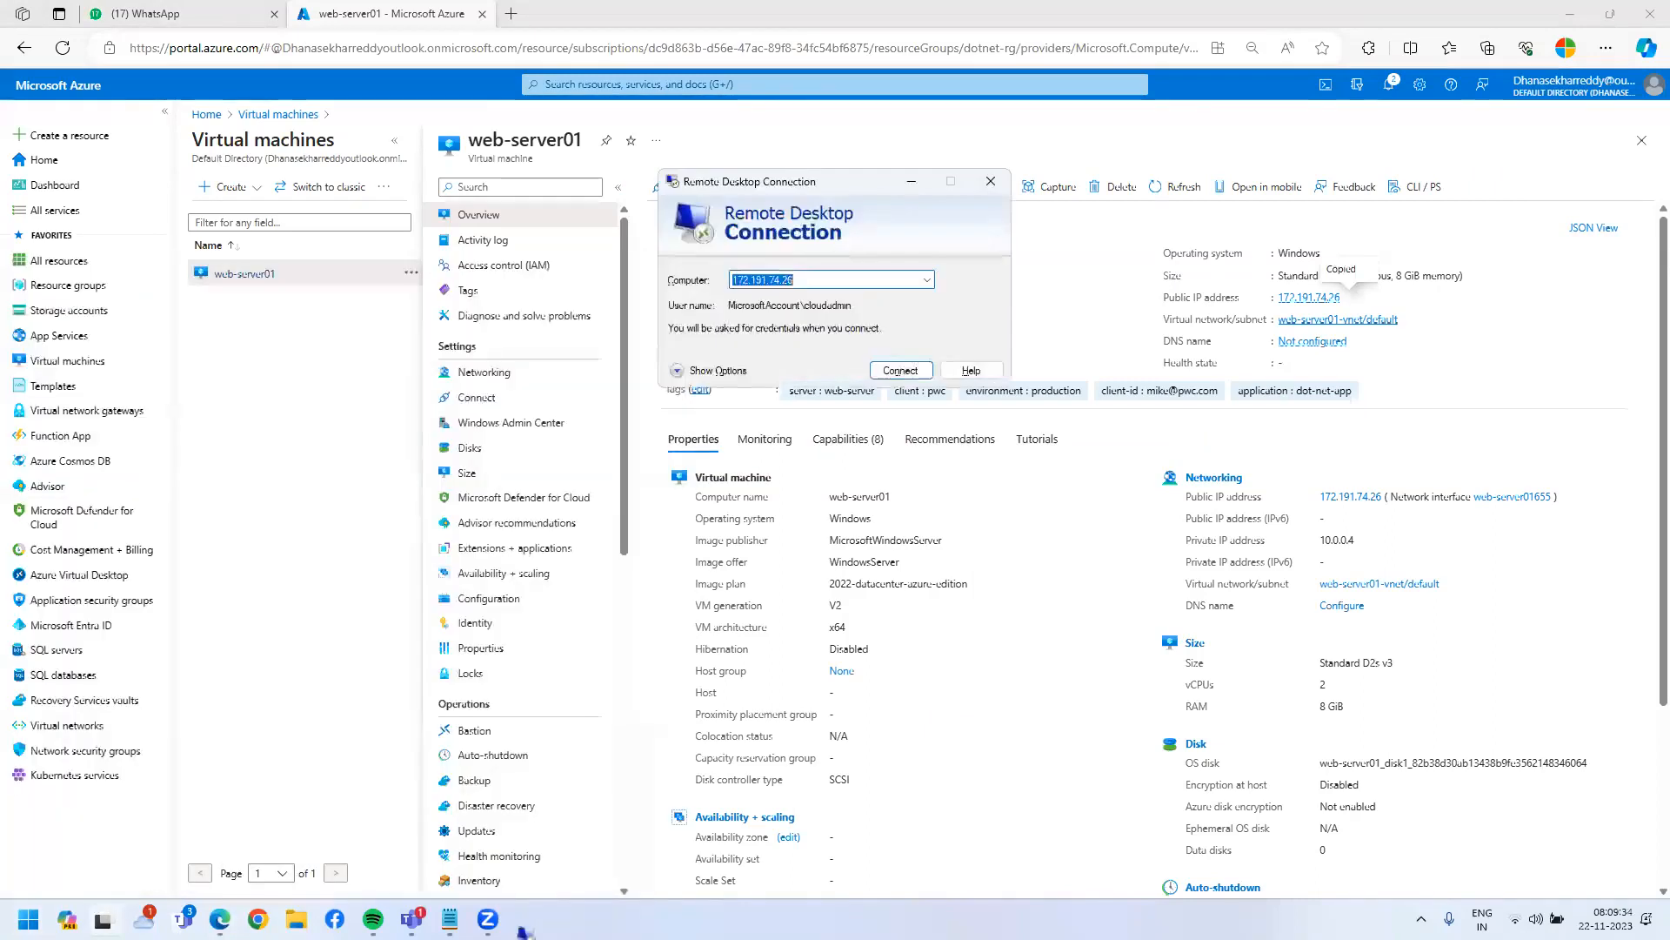
# - Connect to 172.191.74.26 with the account password, accept the certificate warning, and go full screen
pyautogui.press('Return')
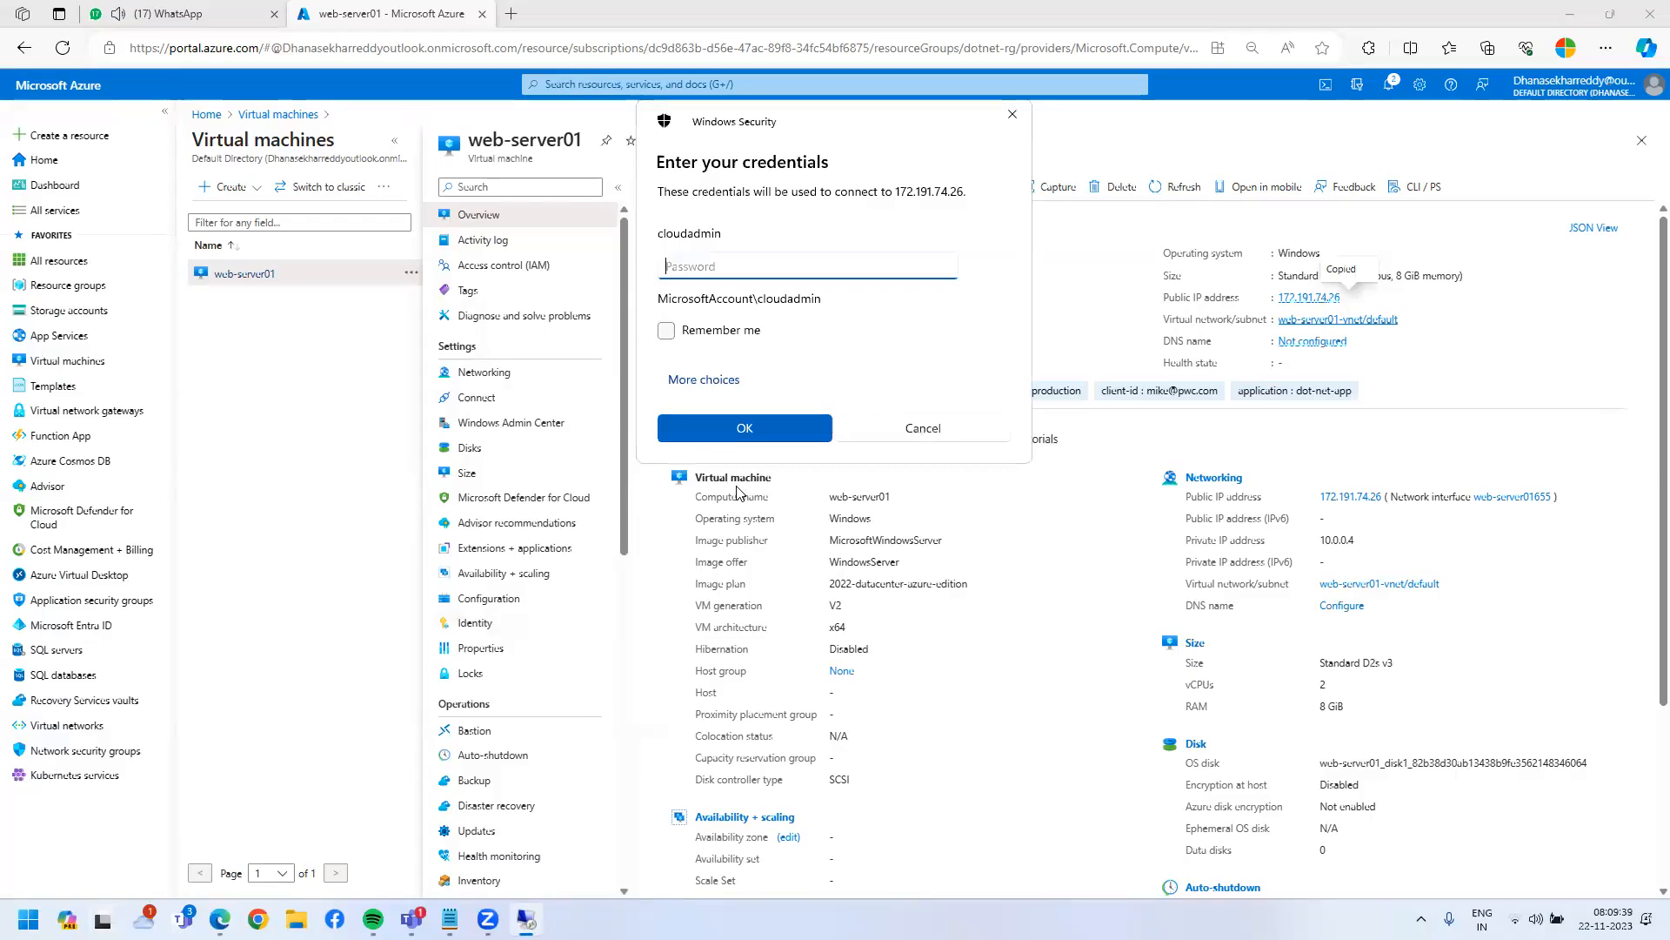
pyautogui.write('••••••••••••••')
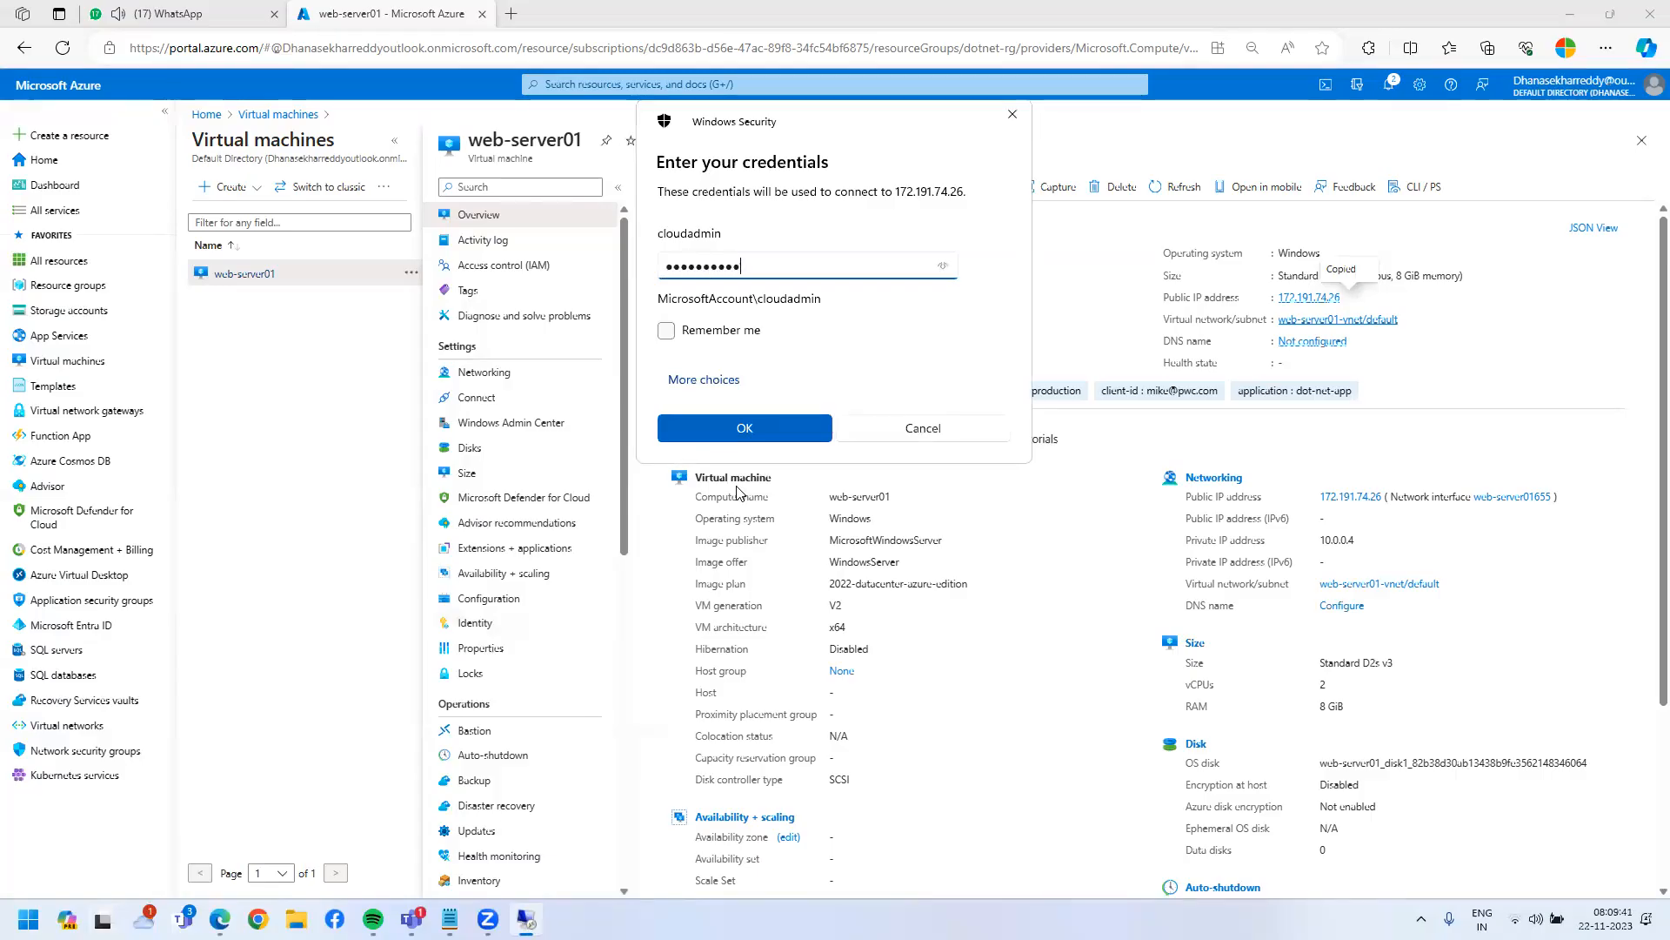
pyautogui.write('••')
pyautogui.press('Return')
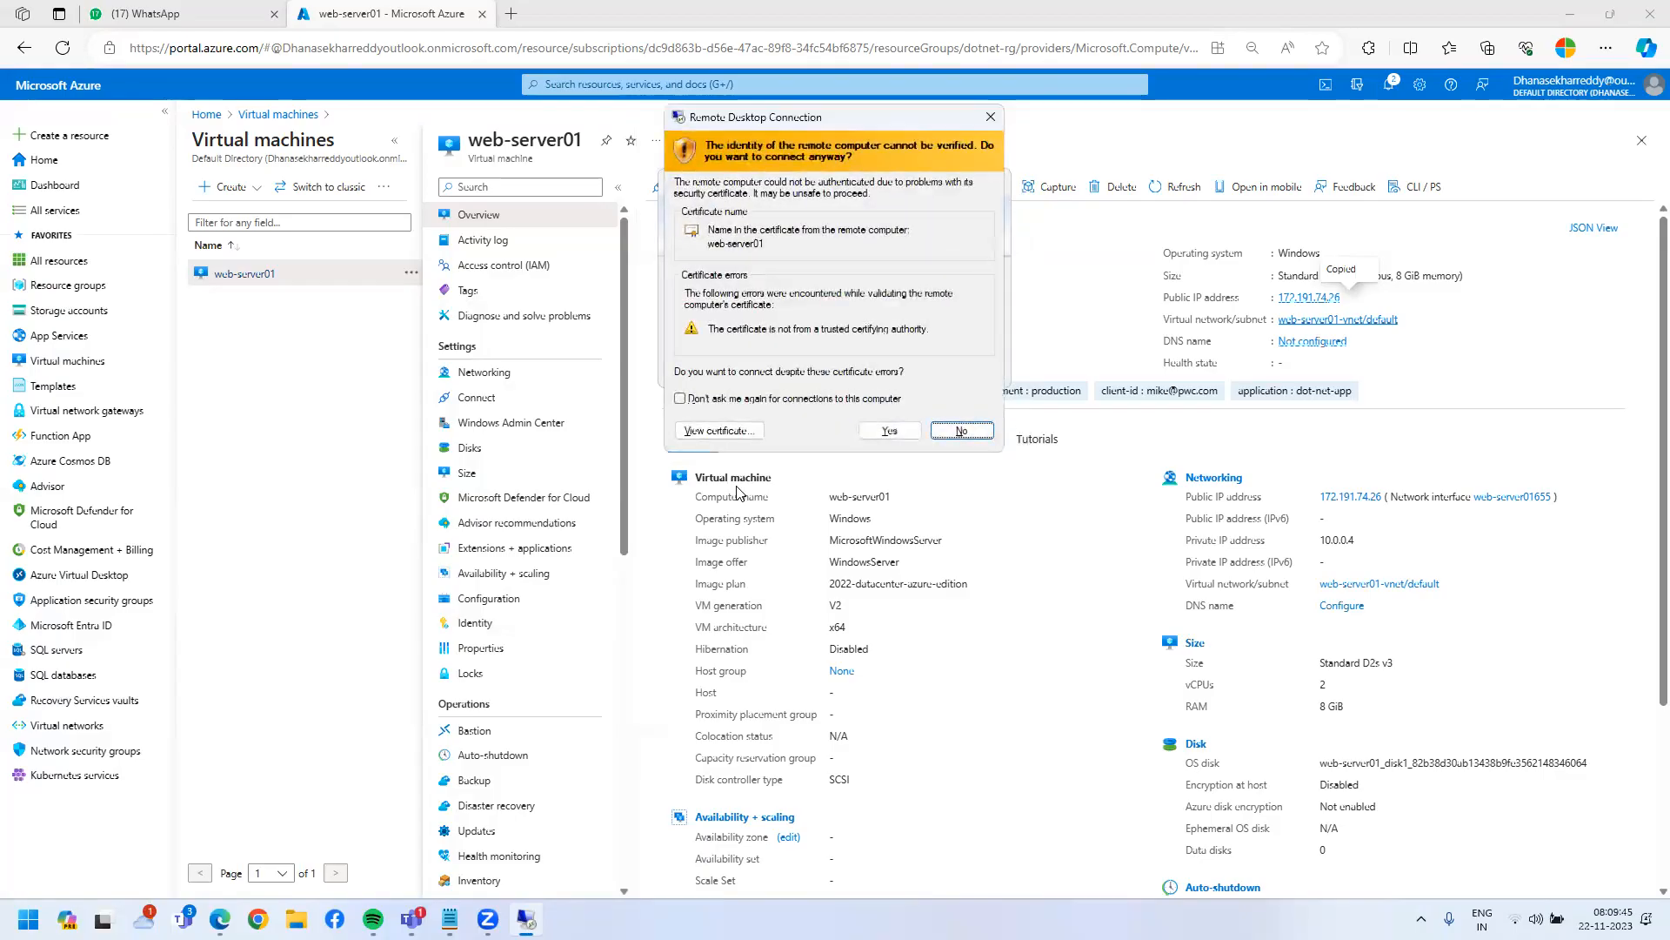
pyautogui.press('Left')
pyautogui.press('Return')
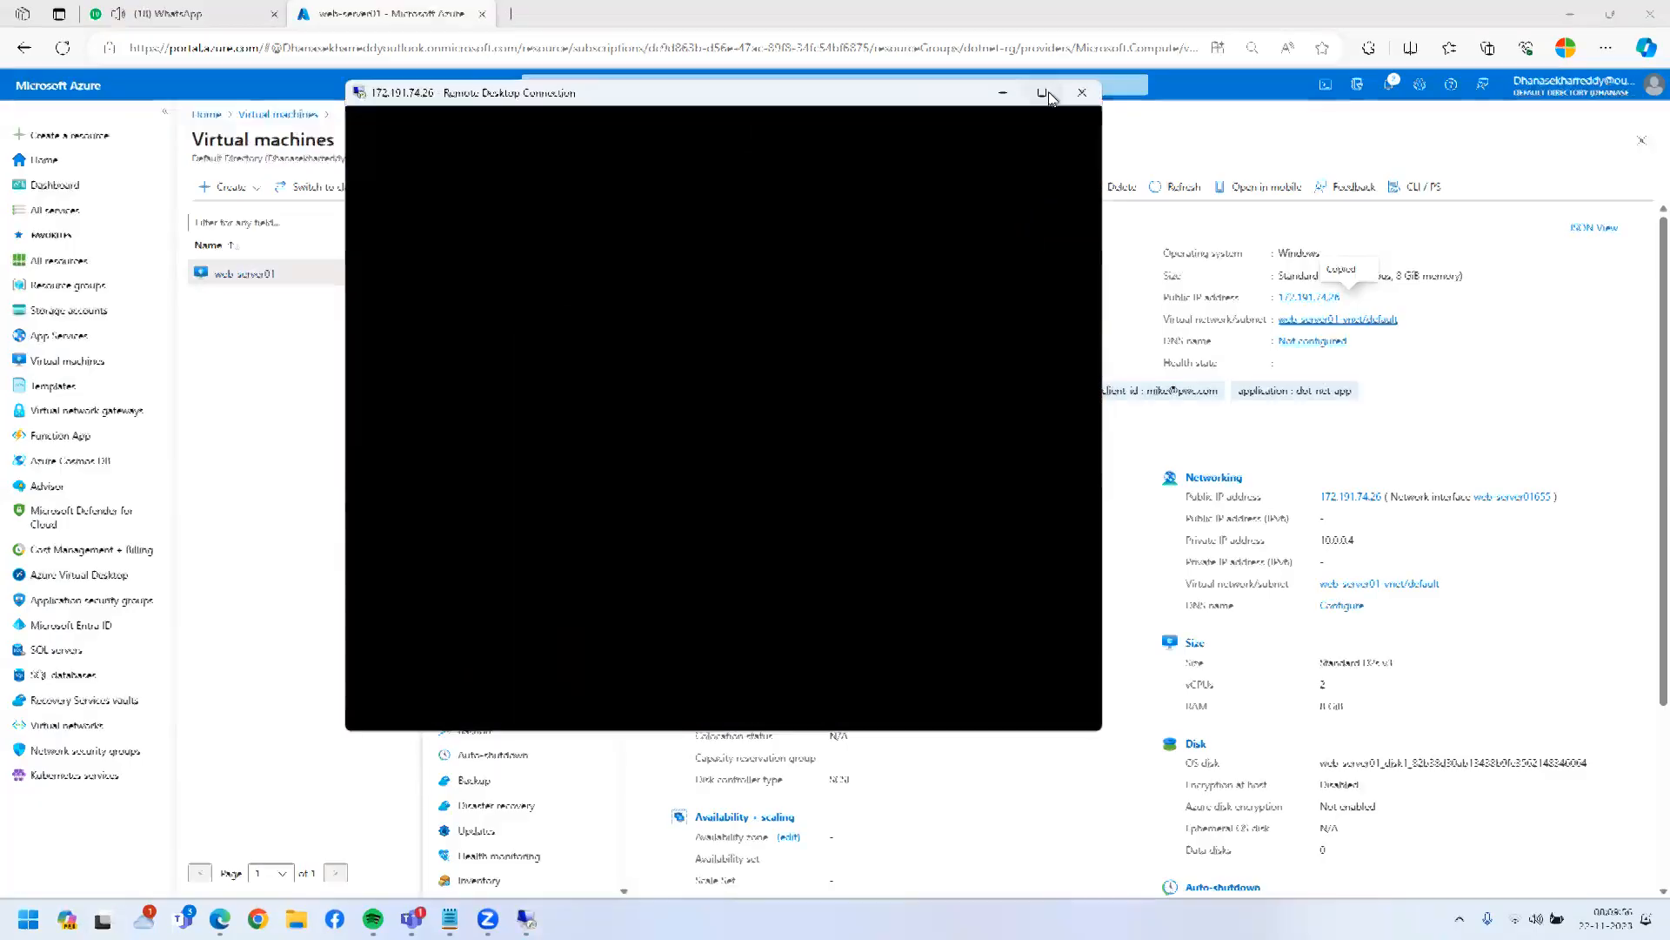
pyautogui.click(1043, 92)
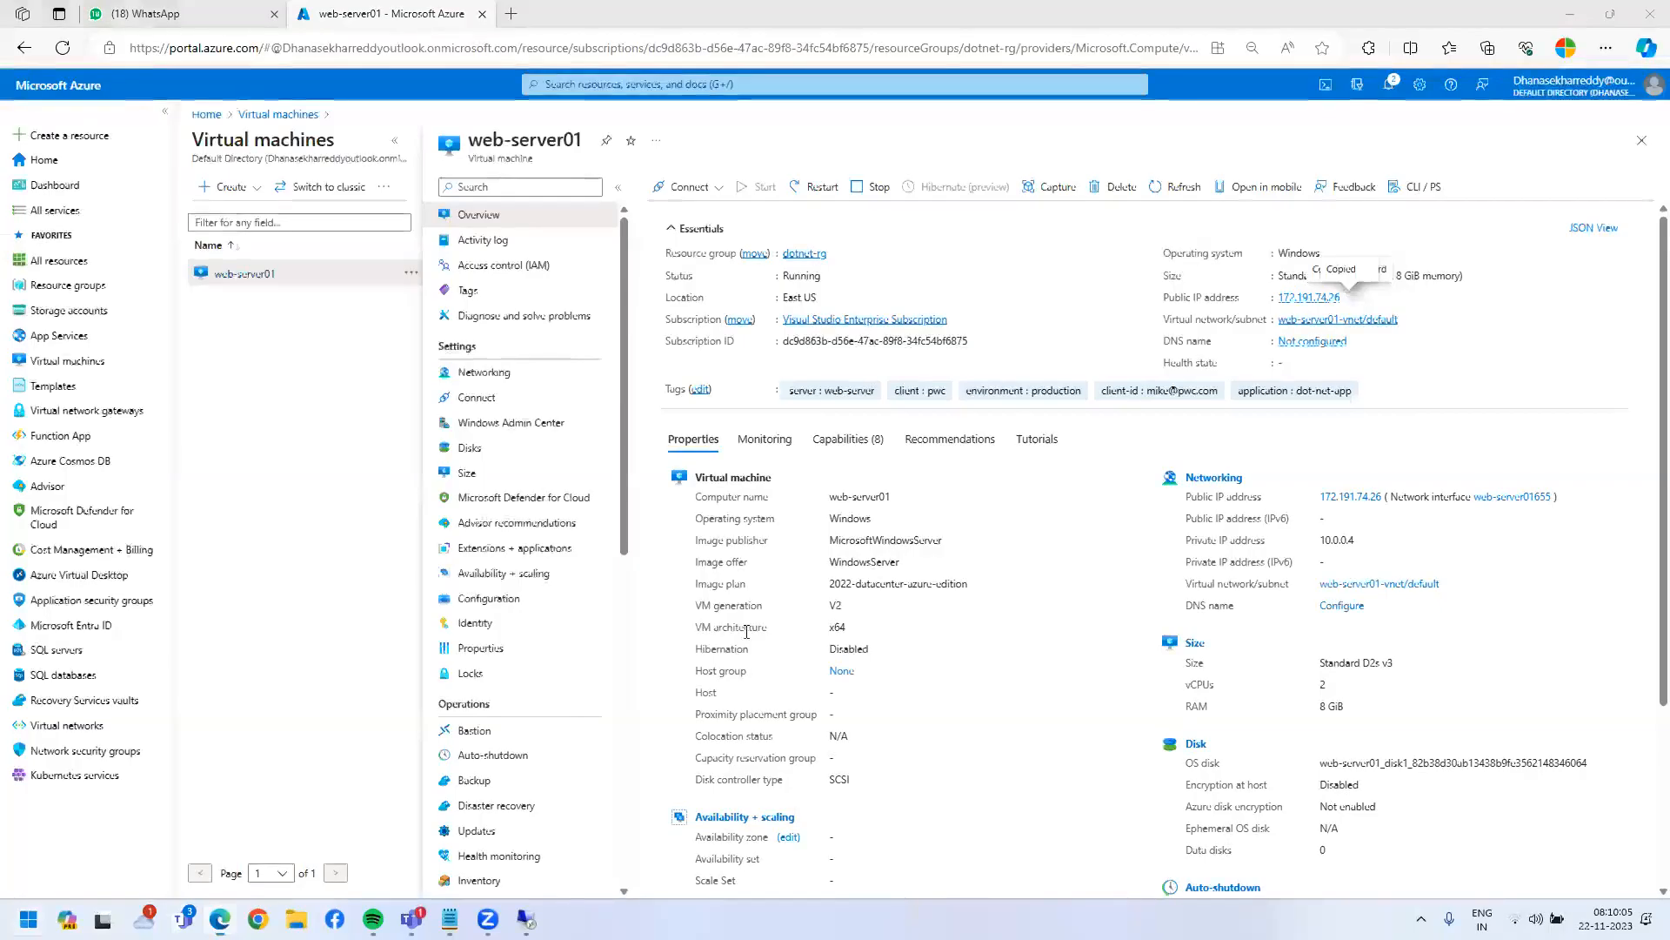
pyautogui.press('super')
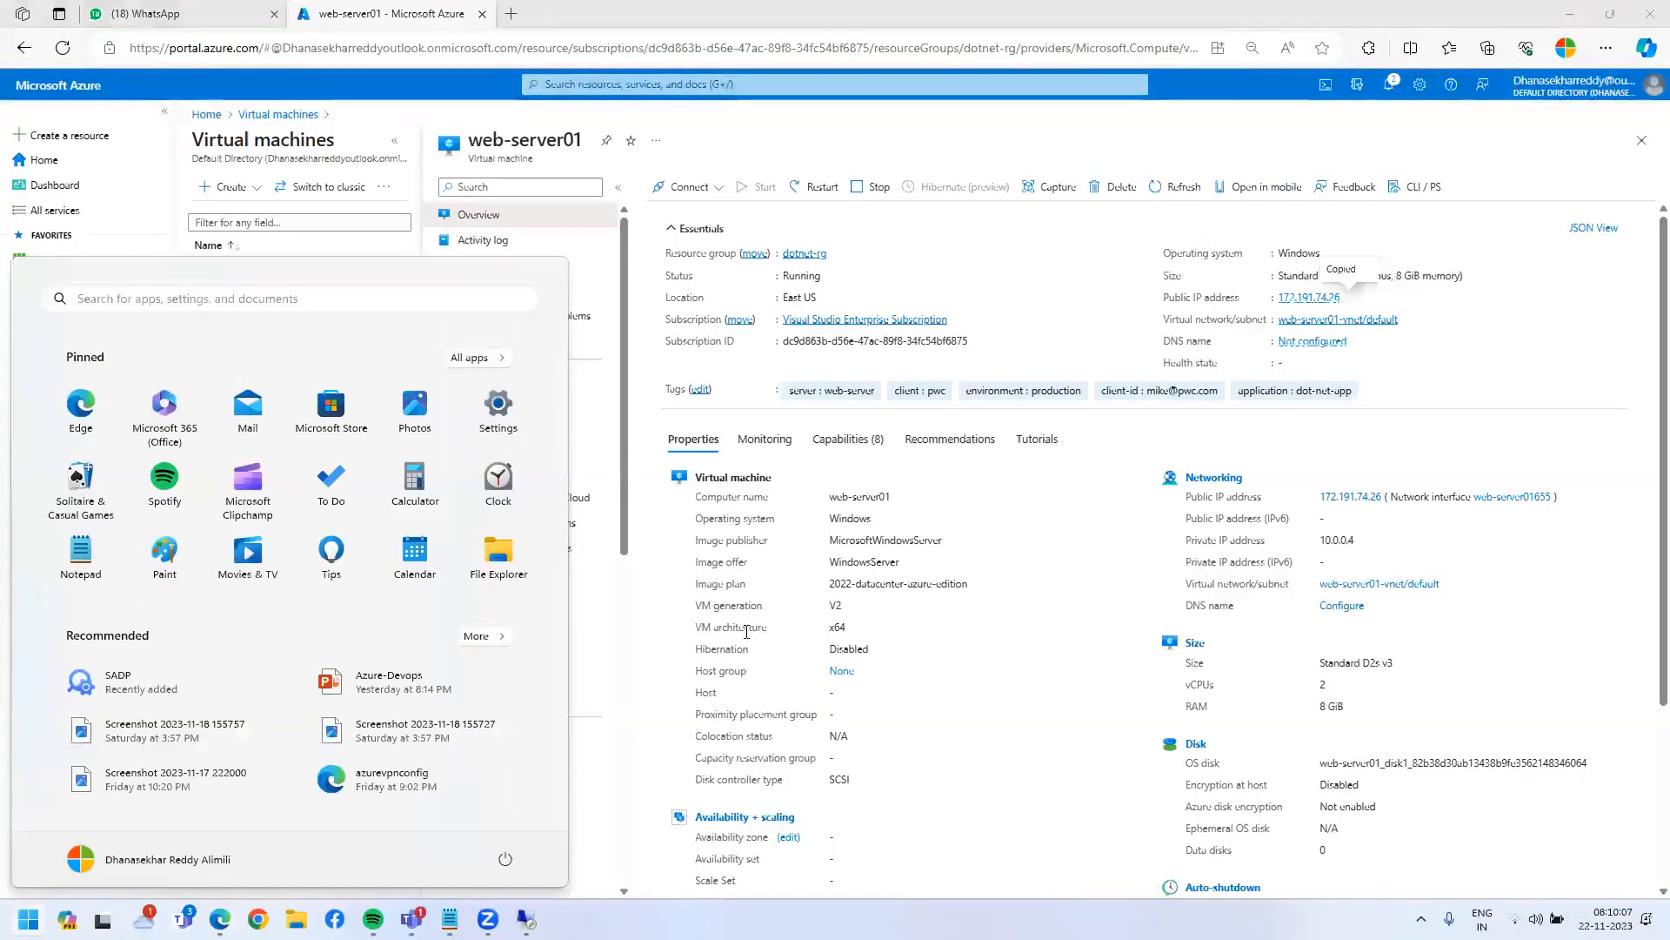
# - Launch Notepad and type the heading 'ASP.net---IIS(internet information service) Webser'
pyautogui.write('notepad')
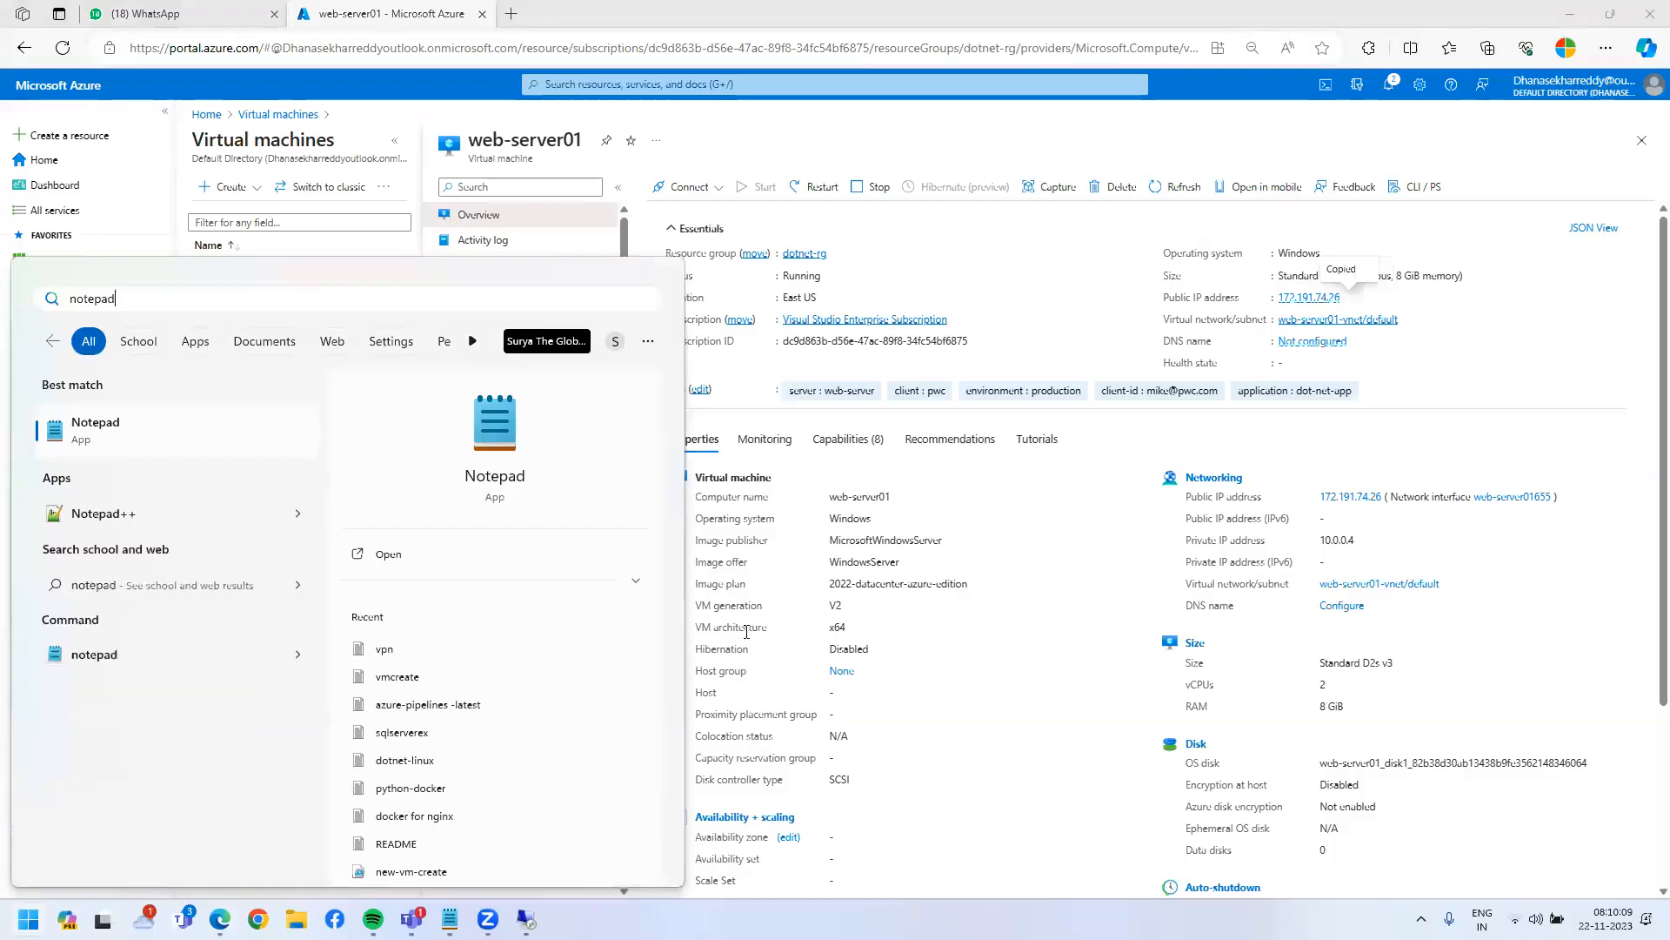
pyautogui.press('Return')
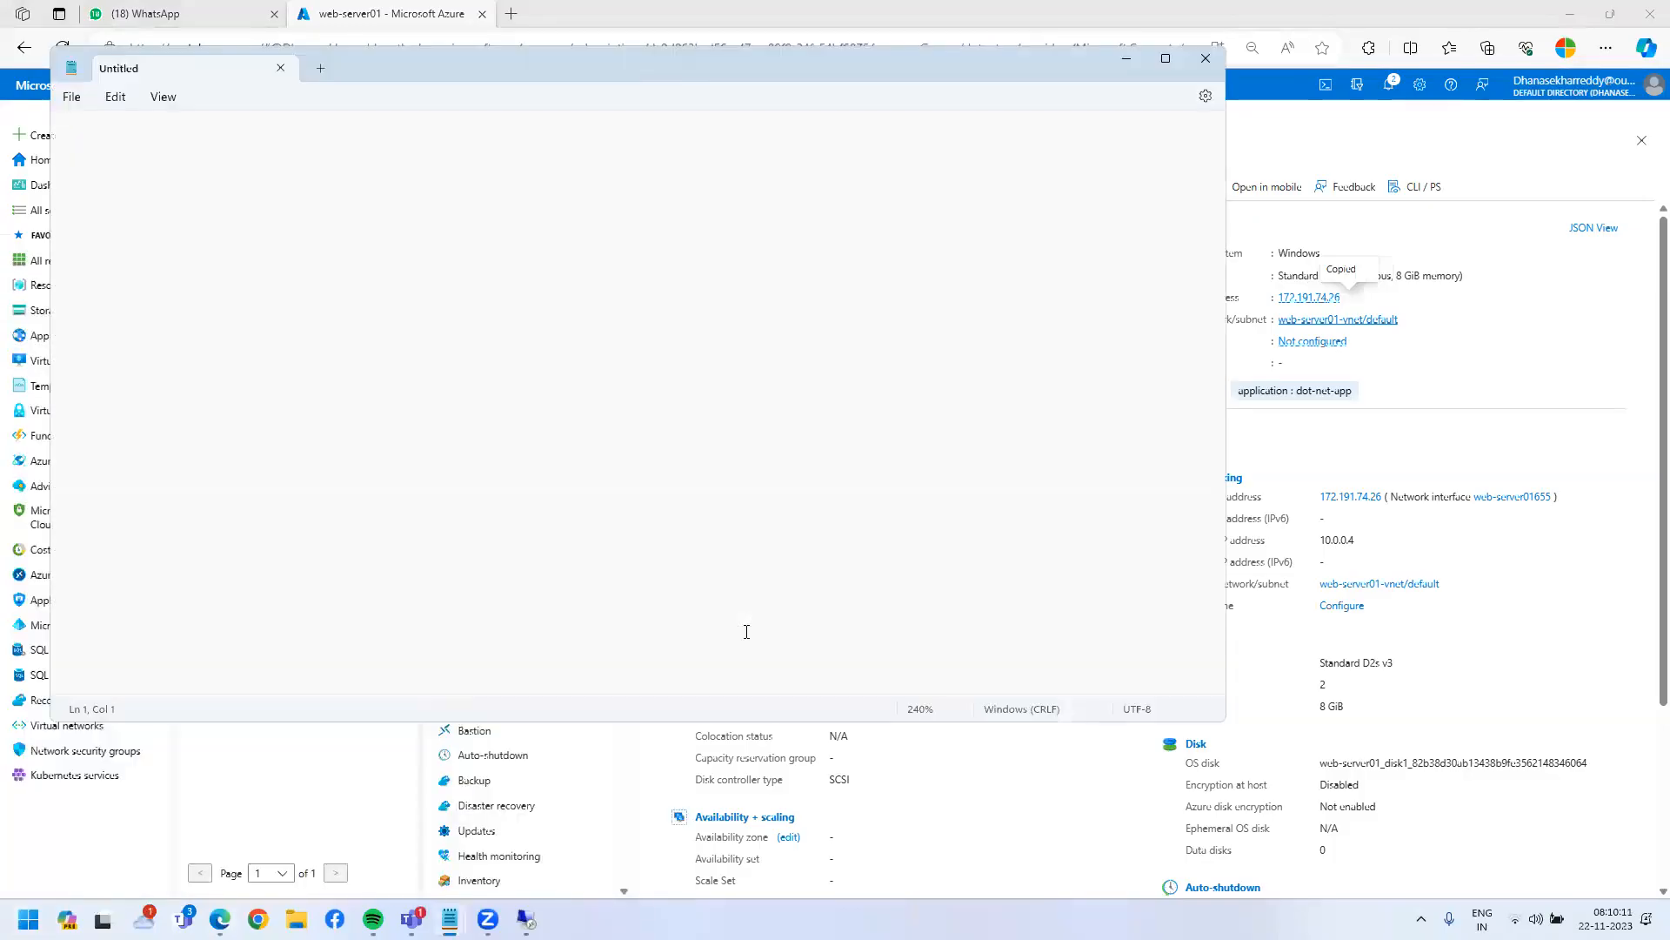
pyautogui.write('ASP.net')
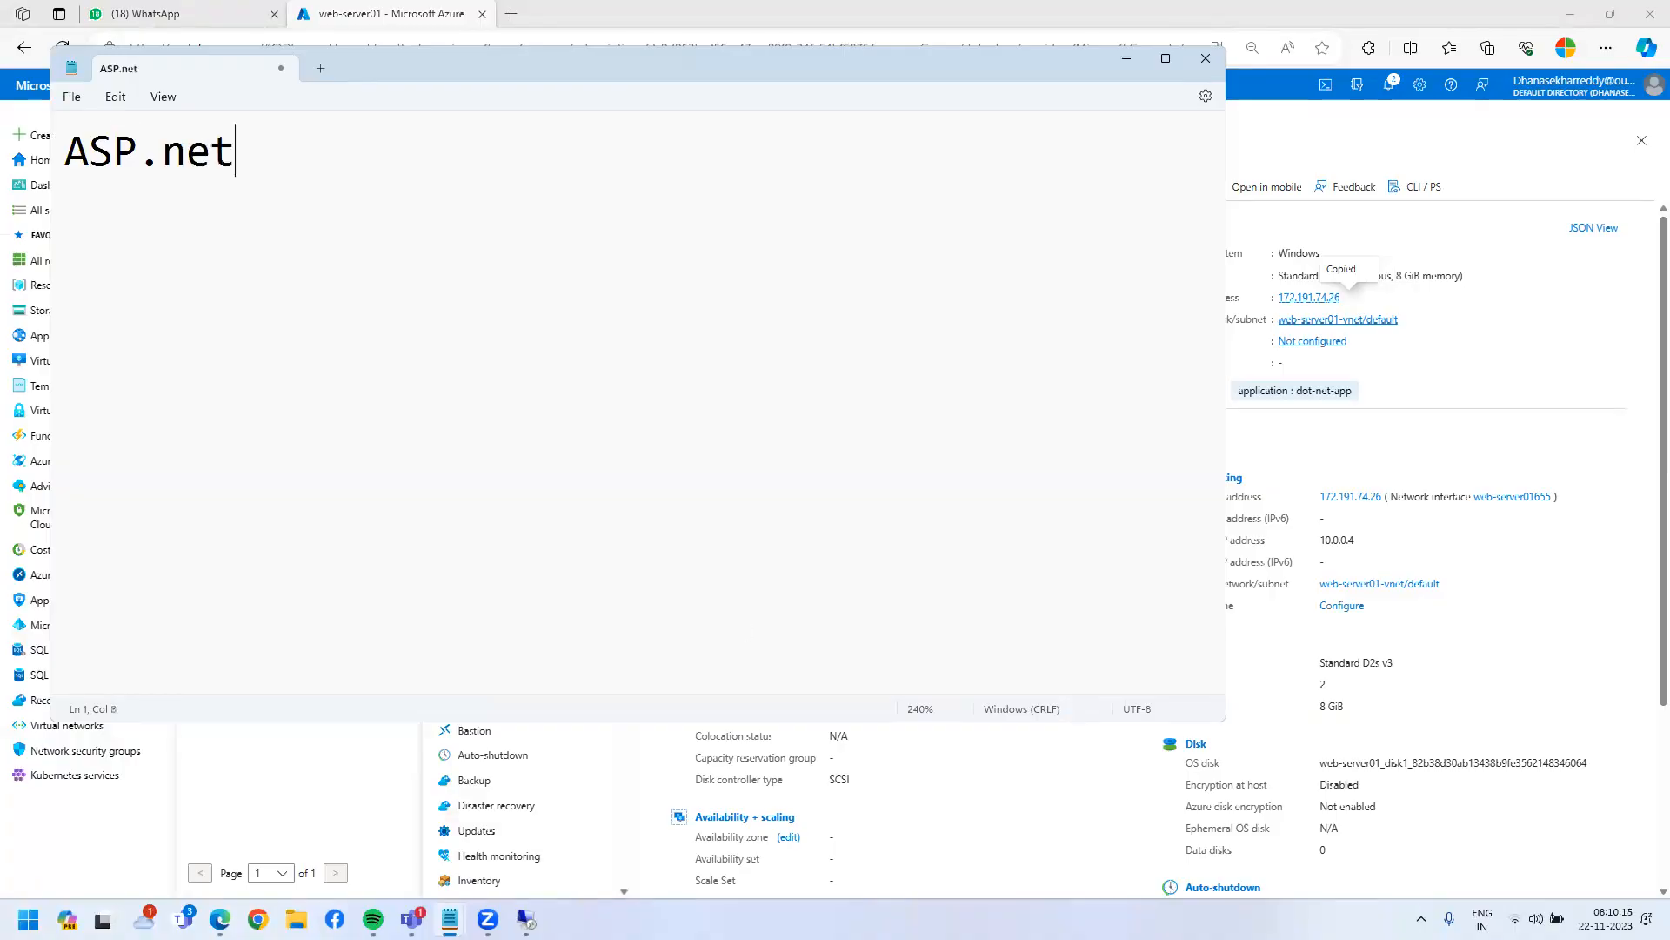
pyautogui.write('---IIS Webser')
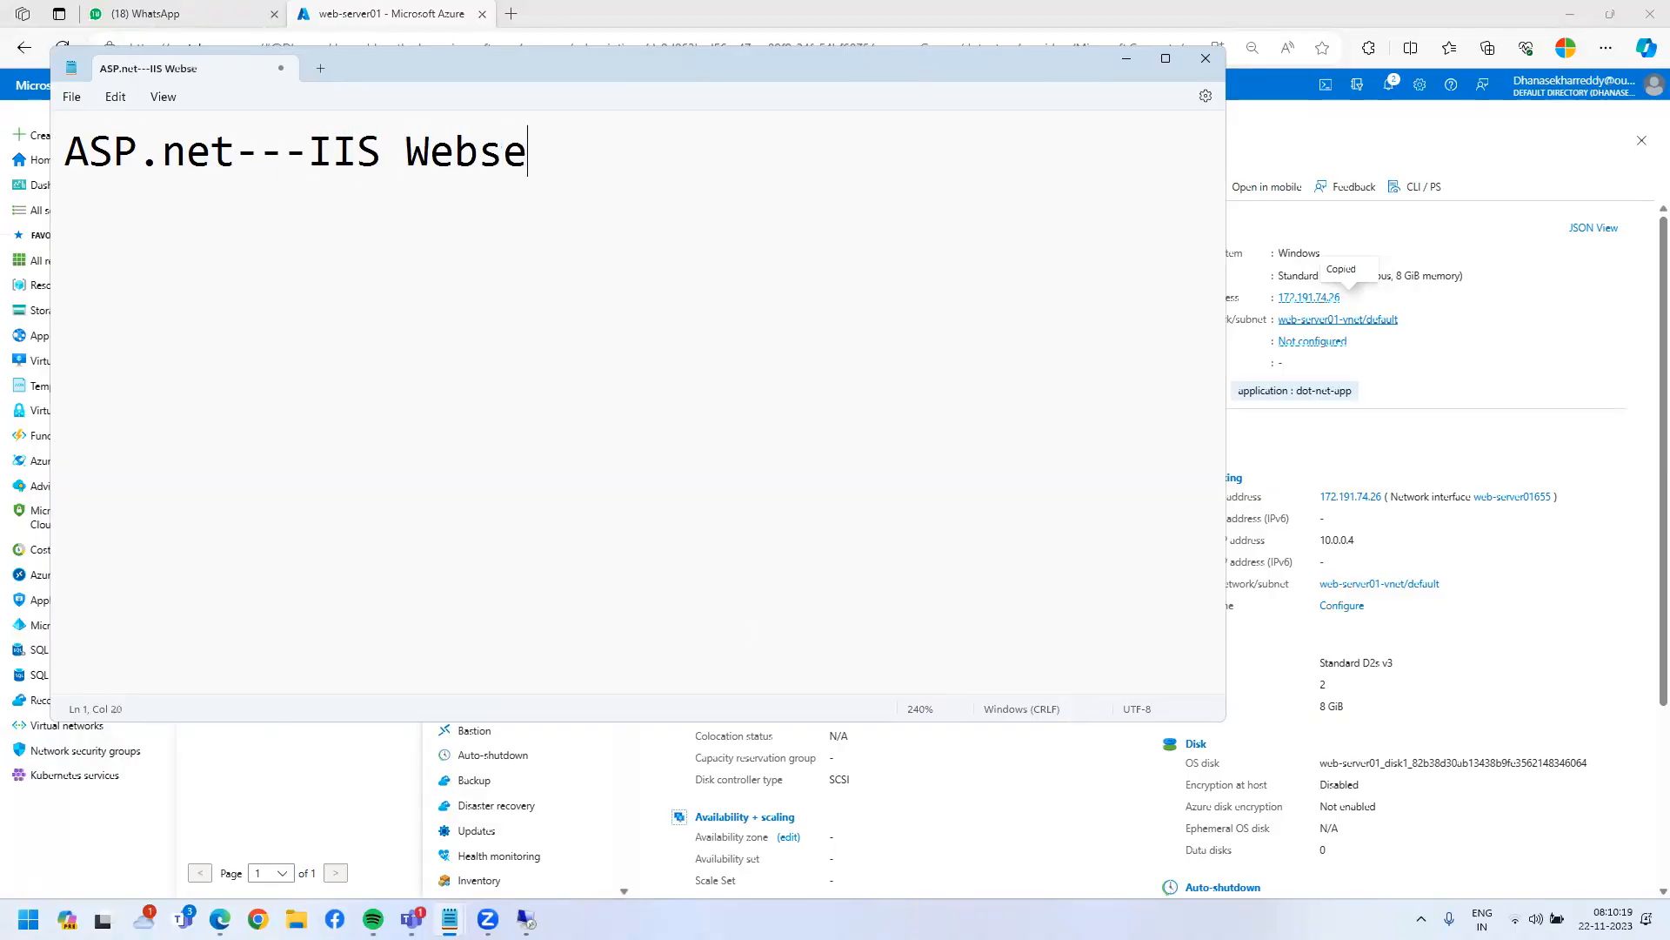
pyautogui.hotkey('ctrl', 'Left')
pyautogui.press('Left')
pyautogui.press('Left')
pyautogui.press('Right')
pyautogui.write('(inet ')
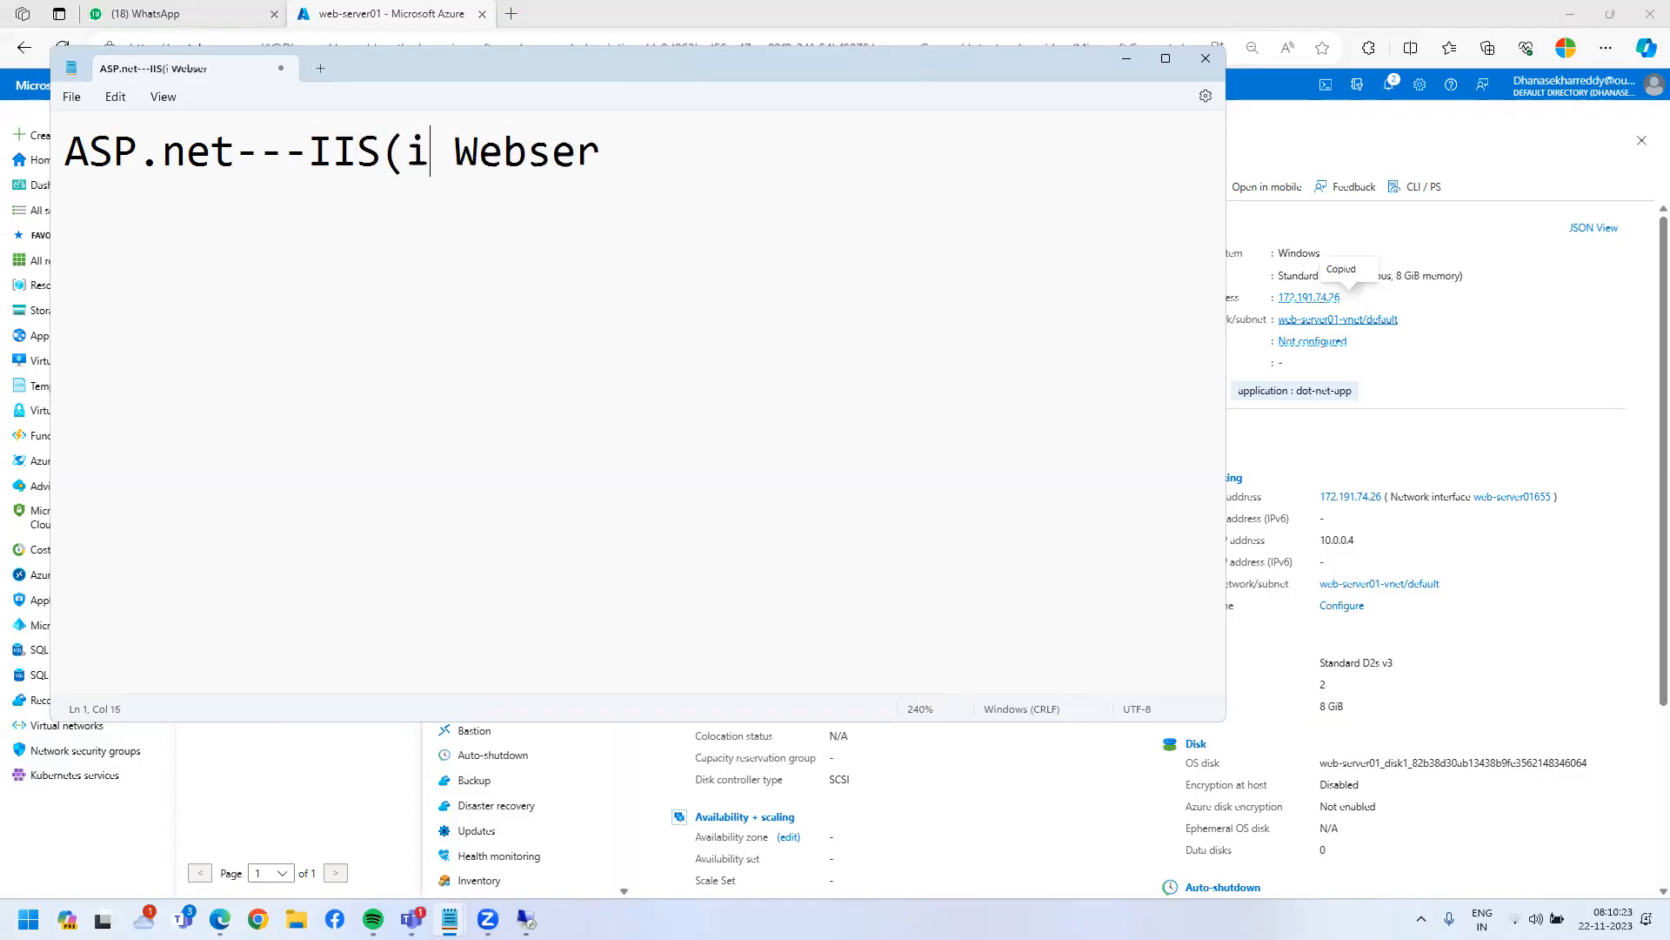
pyautogui.write('mg')
pyautogui.press('BackSpace')
pyautogui.press('BackSpace')
pyautogui.press('BackSpace')
pyautogui.press('BackSpace')
pyautogui.press('BackSpace')
pyautogui.press('BackSpace')
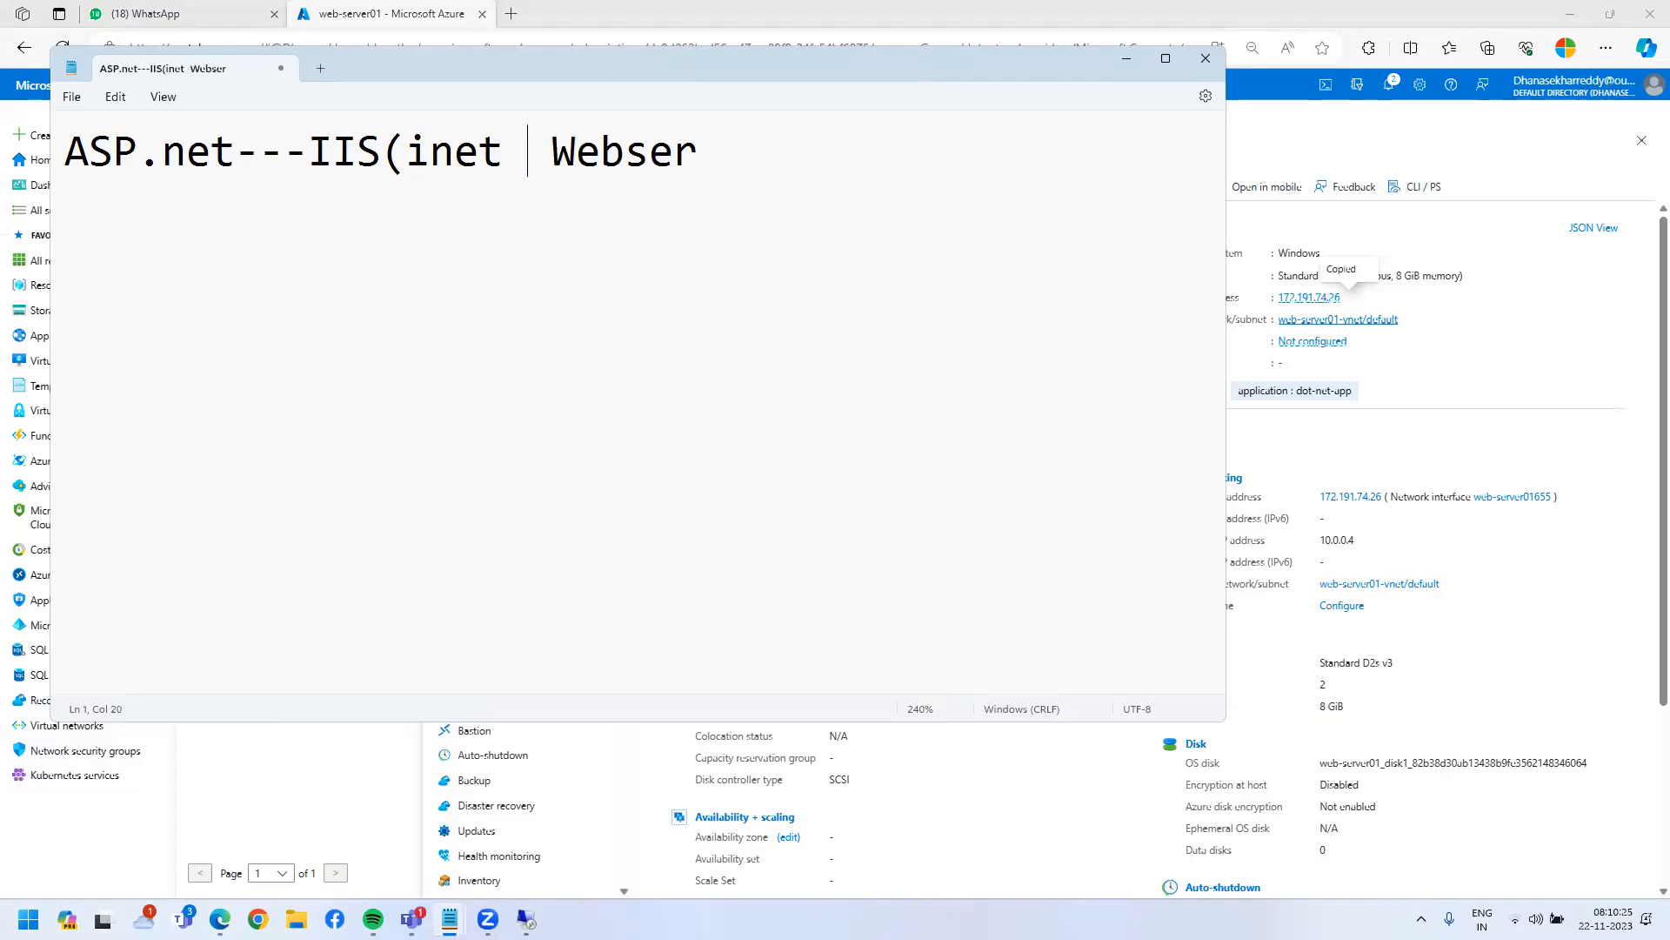
pyautogui.write('i')
pyautogui.press('BackSpace')
pyautogui.write('nternet')
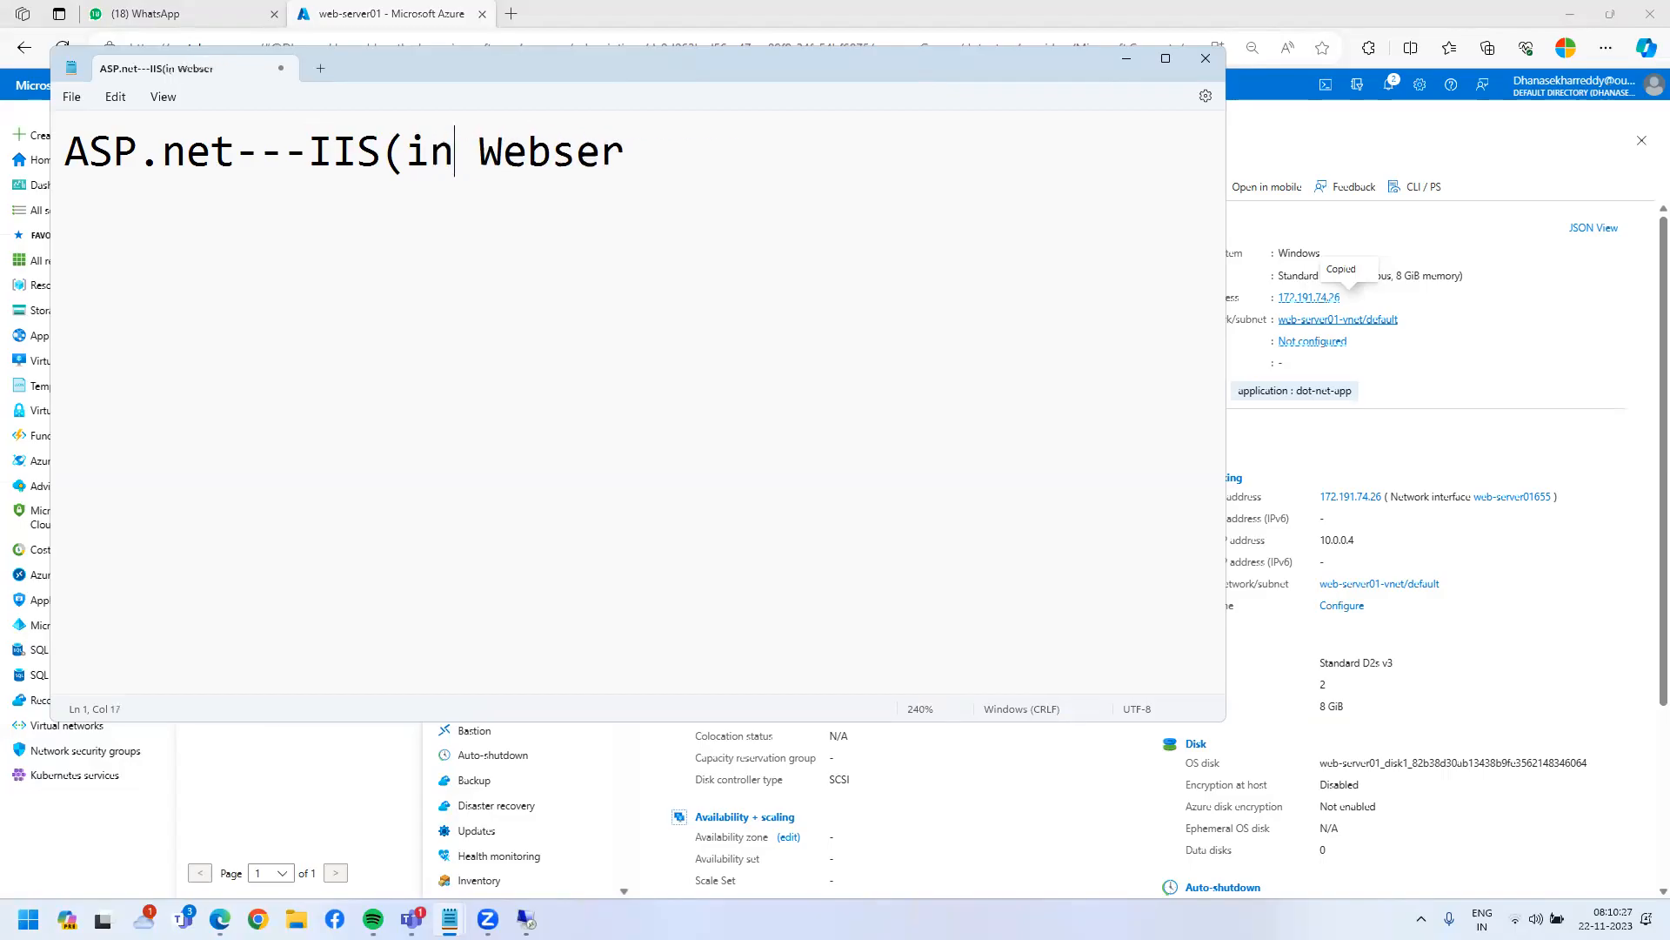
pyautogui.write(' information serv')
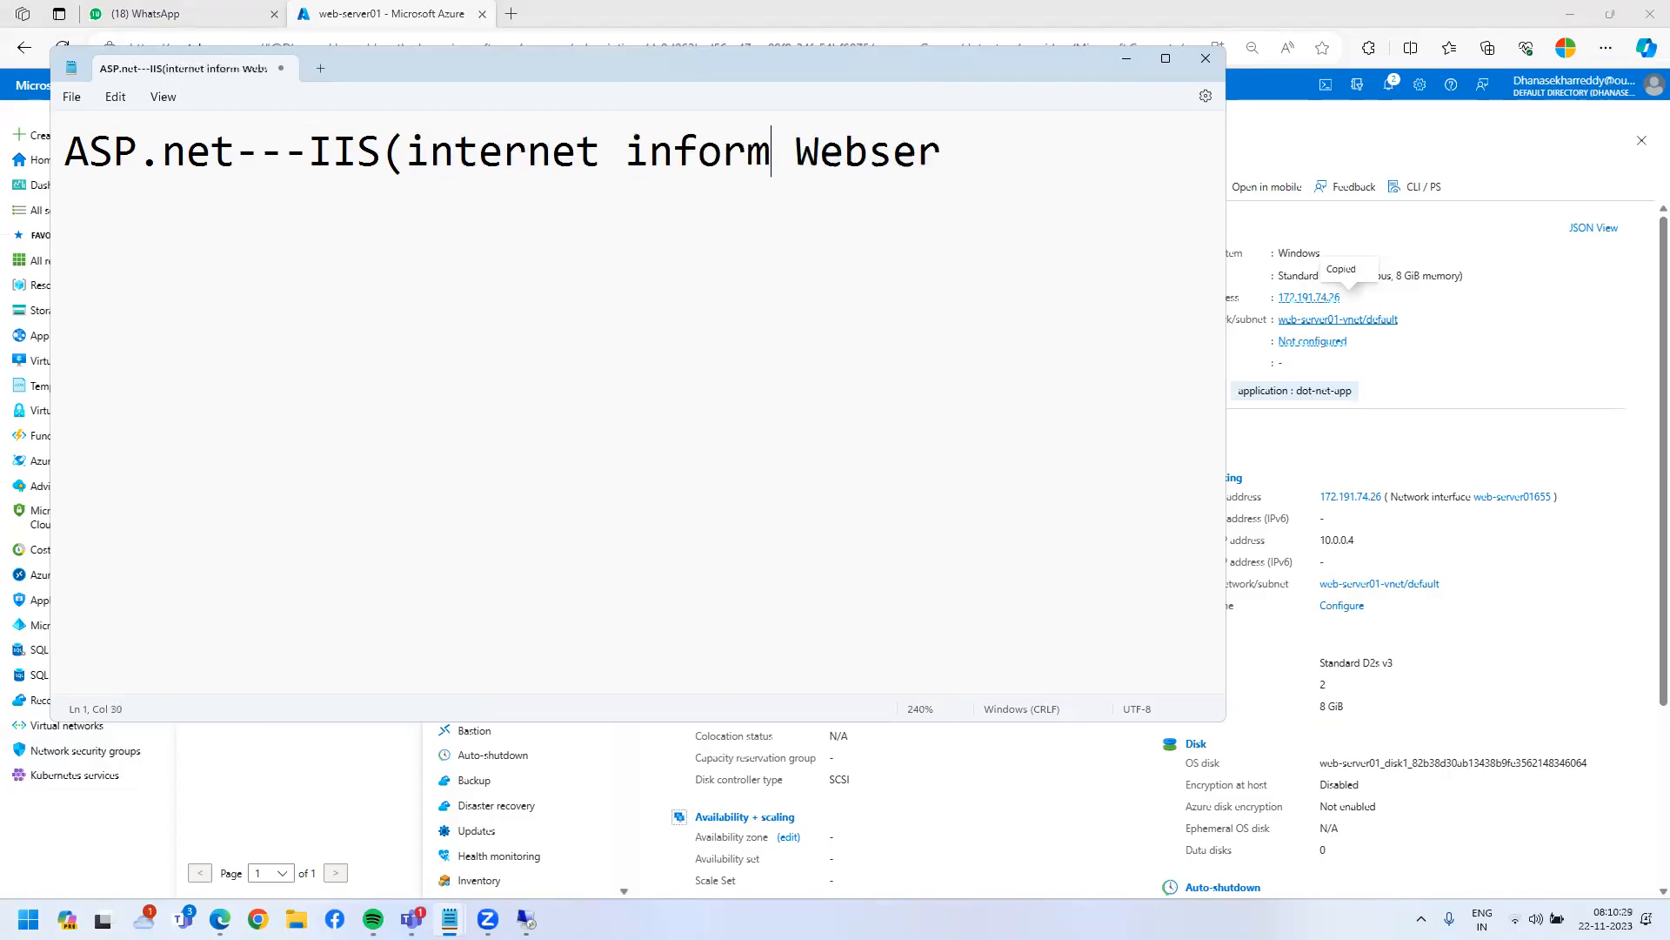
pyautogui.write('ice)')
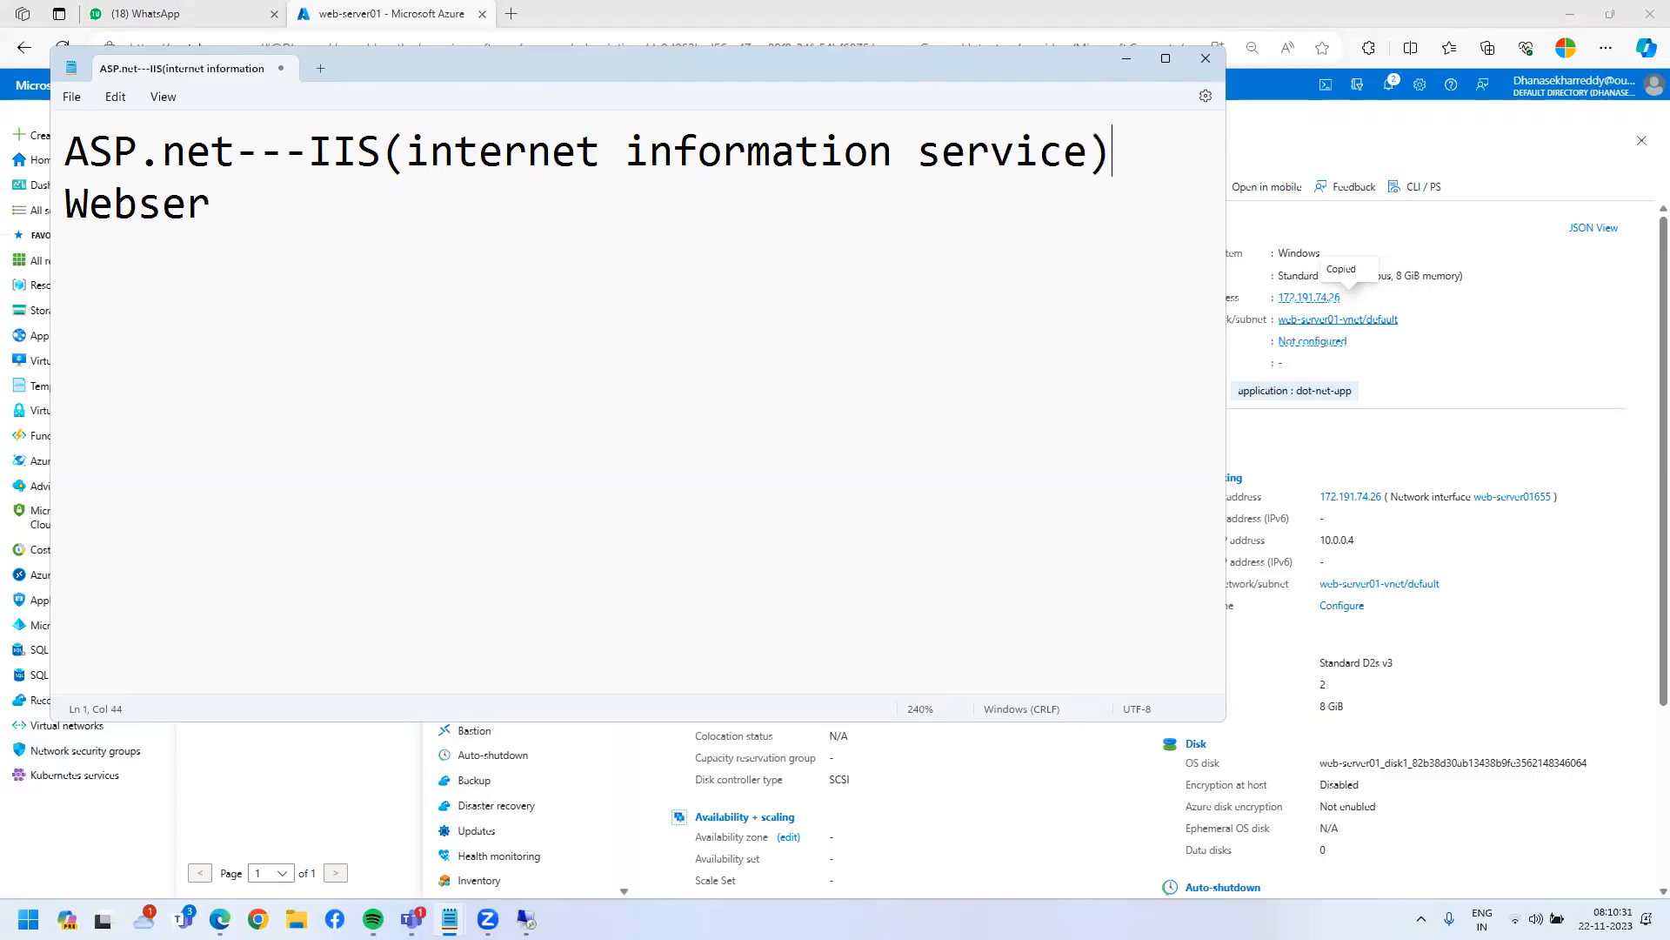
# - Maximize Notepad and add the line '>is a werserver' under the heading
pyautogui.doubleClick(972, 63)
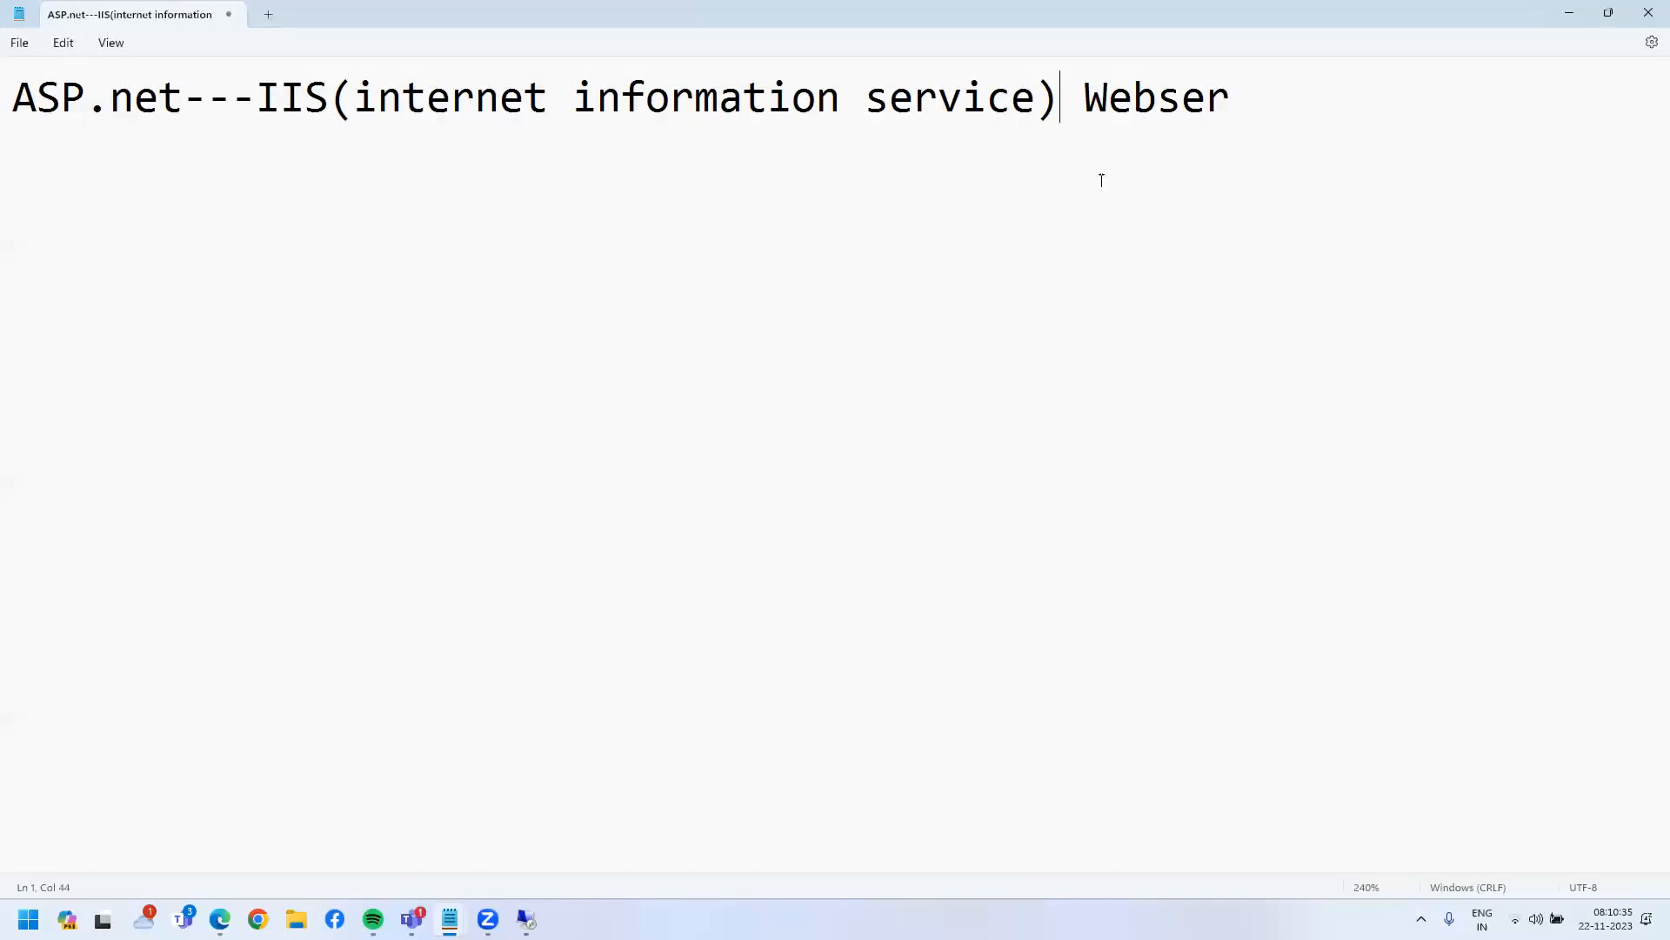
pyautogui.click(1284, 84)
pyautogui.press('Return')
pyautogui.press('Return')
pyautogui.write('>is a were')
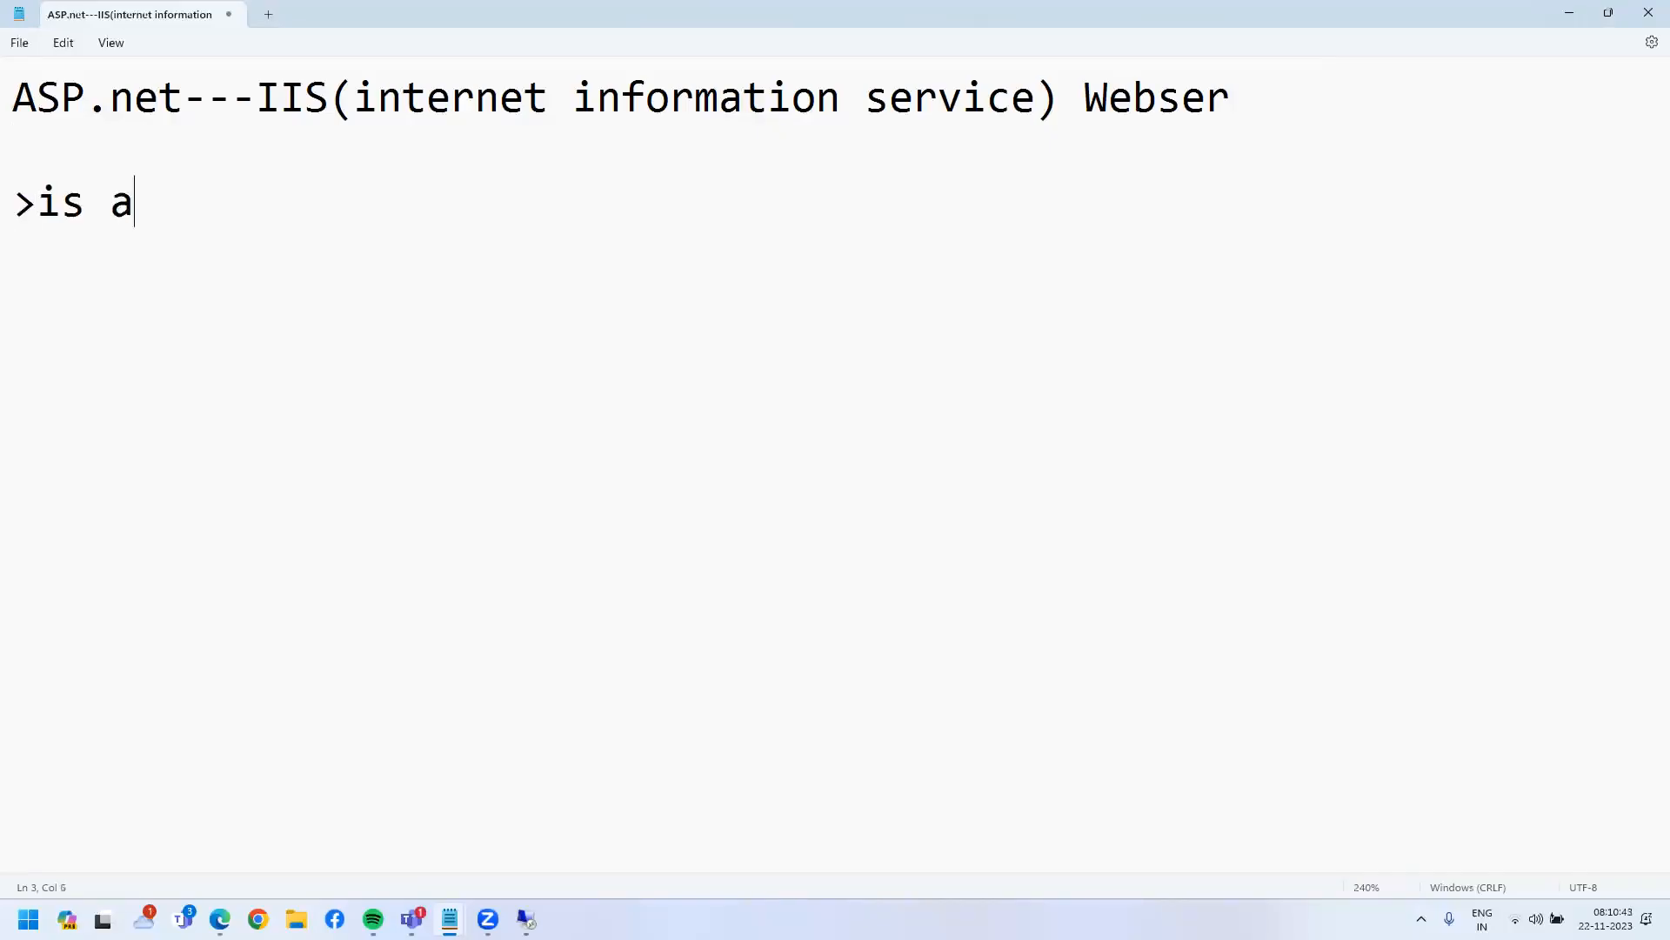
pyautogui.press('BackSpace')
pyautogui.write('serv')
pyautogui.press('BackSpace')
pyautogui.press('BackSpace')
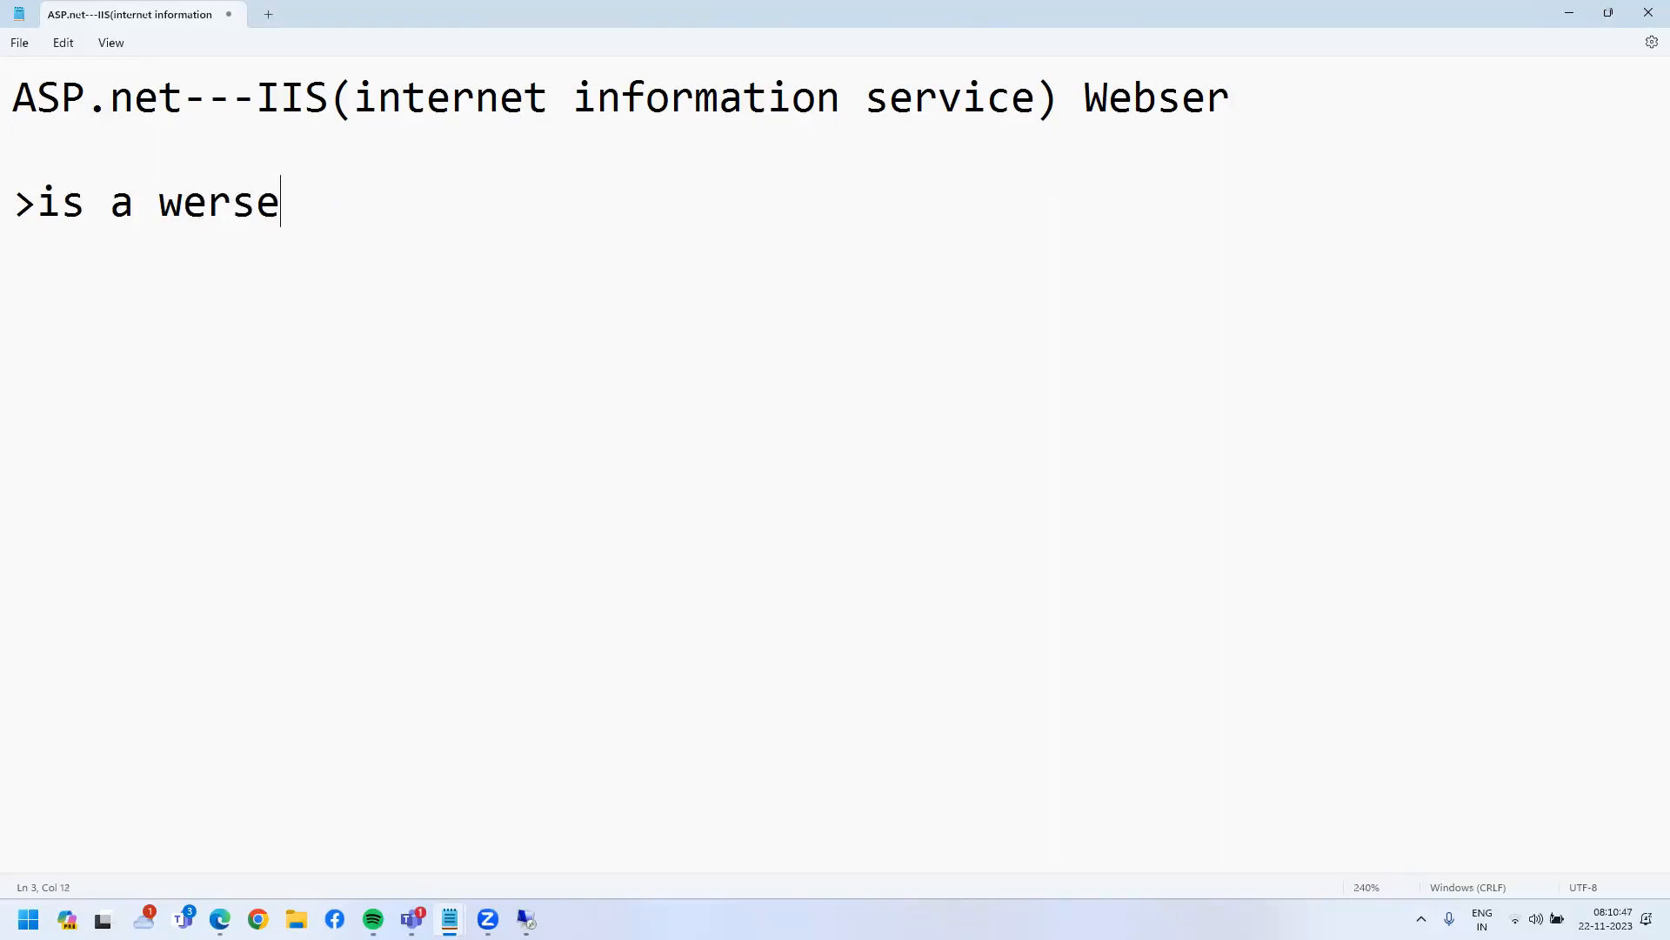
pyautogui.write('rver')
# - Add a new line reading '>ASP.net application'
pyautogui.press('Return')
pyautogui.write('-')
pyautogui.press('BackSpace')
pyautogui.write('>ASP>')
pyautogui.press('BackSpace')
pyautogui.write('.ne')
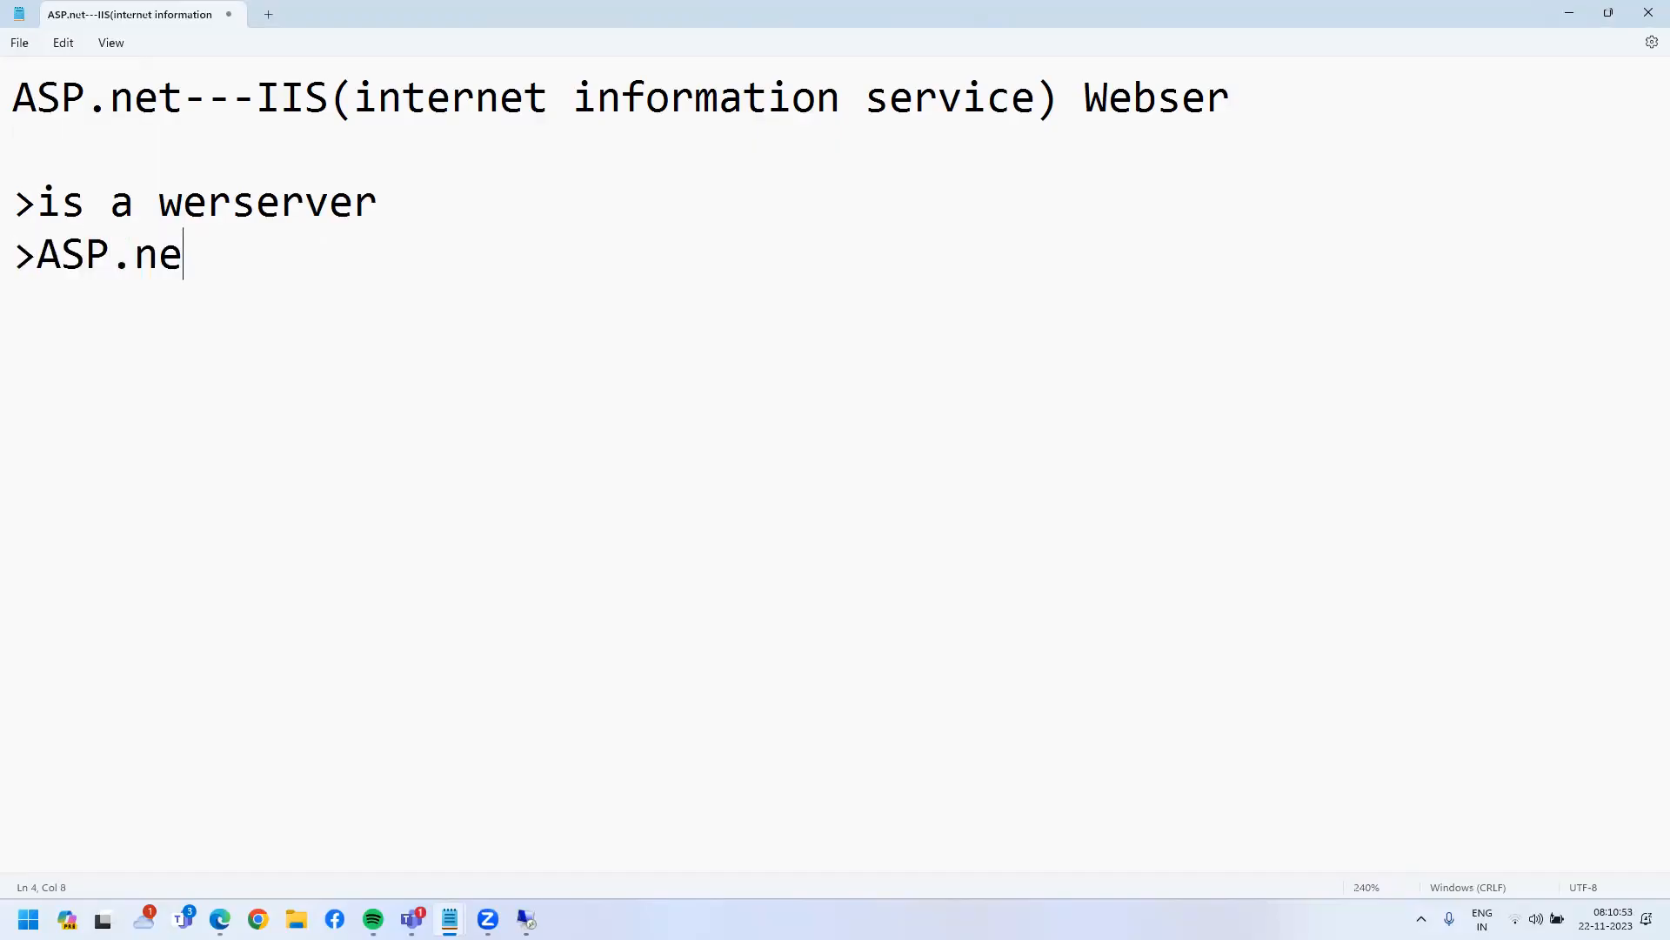
pyautogui.write('t application')
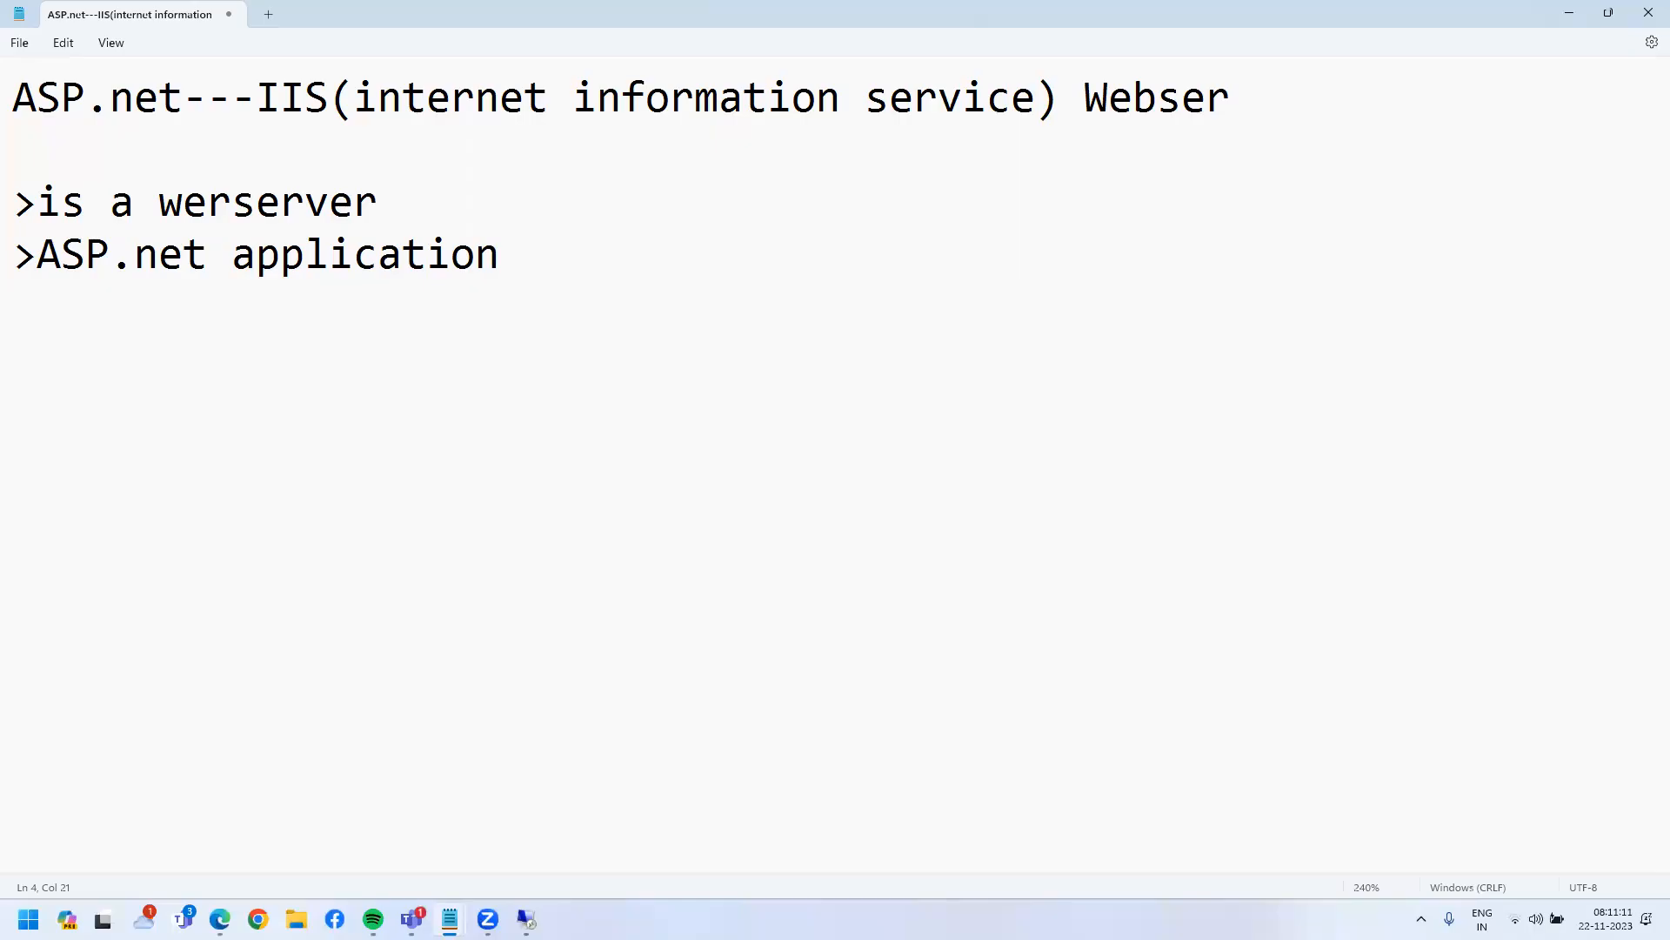
# - Add the lines '>windows OS(clise/server)' and '>IIS 10.0(windows server 2022)'
pyautogui.write('->')
pyautogui.press('BackSpace')
pyautogui.press('BackSpace')
pyautogui.write('>windows ')
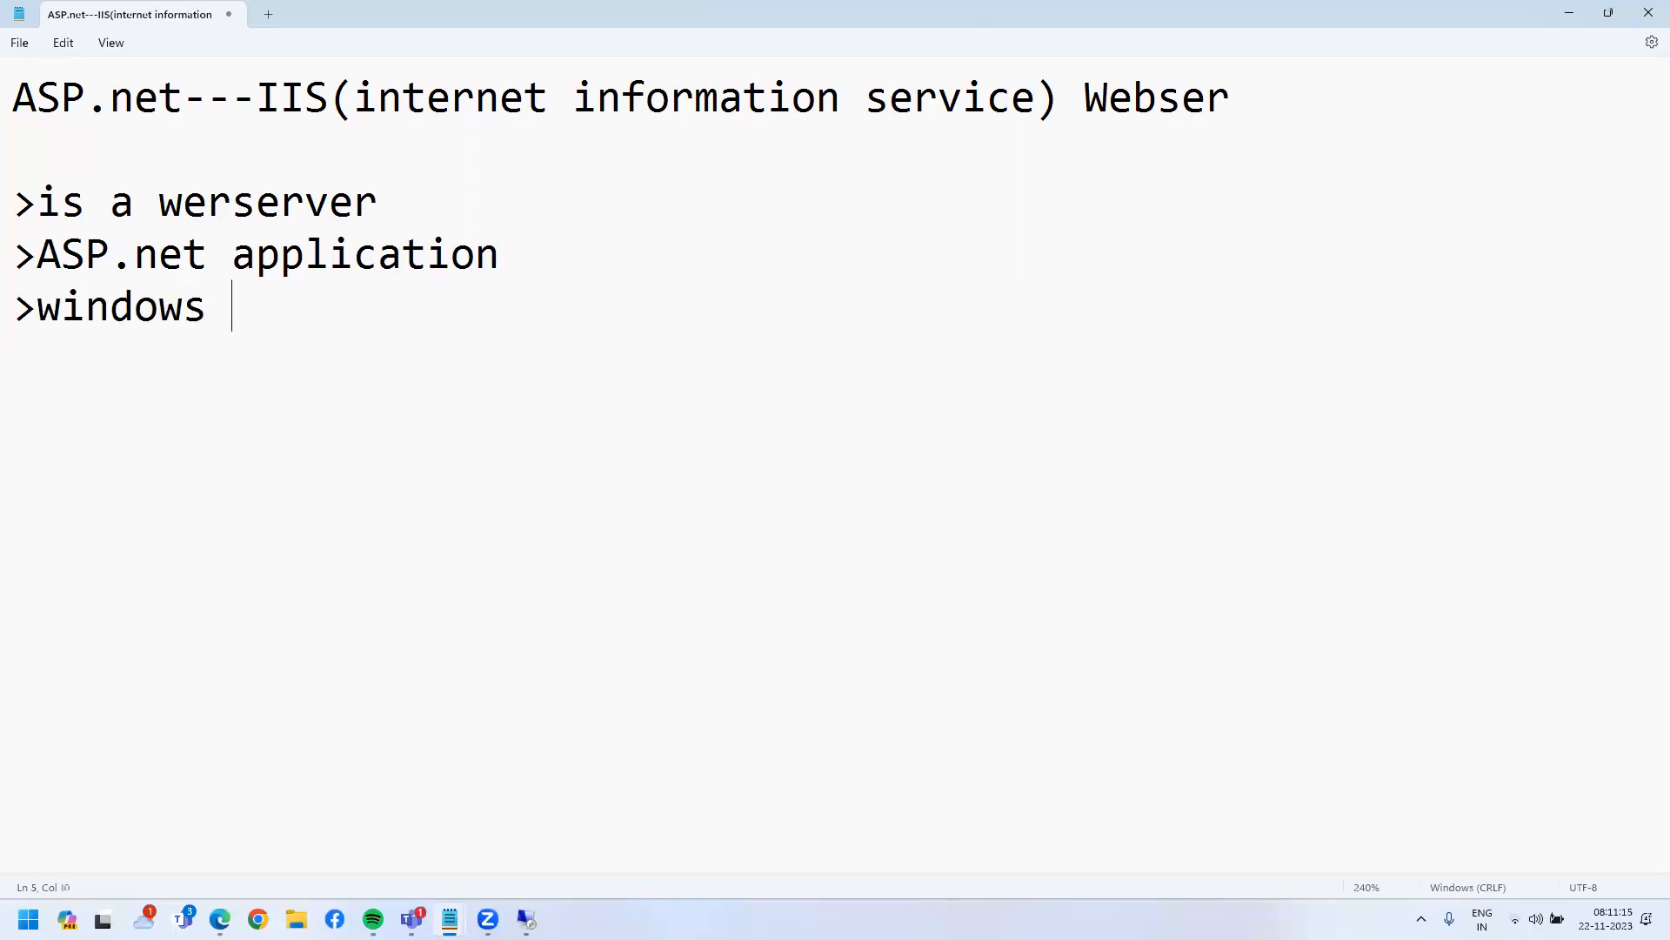
pyautogui.write('OS(c')
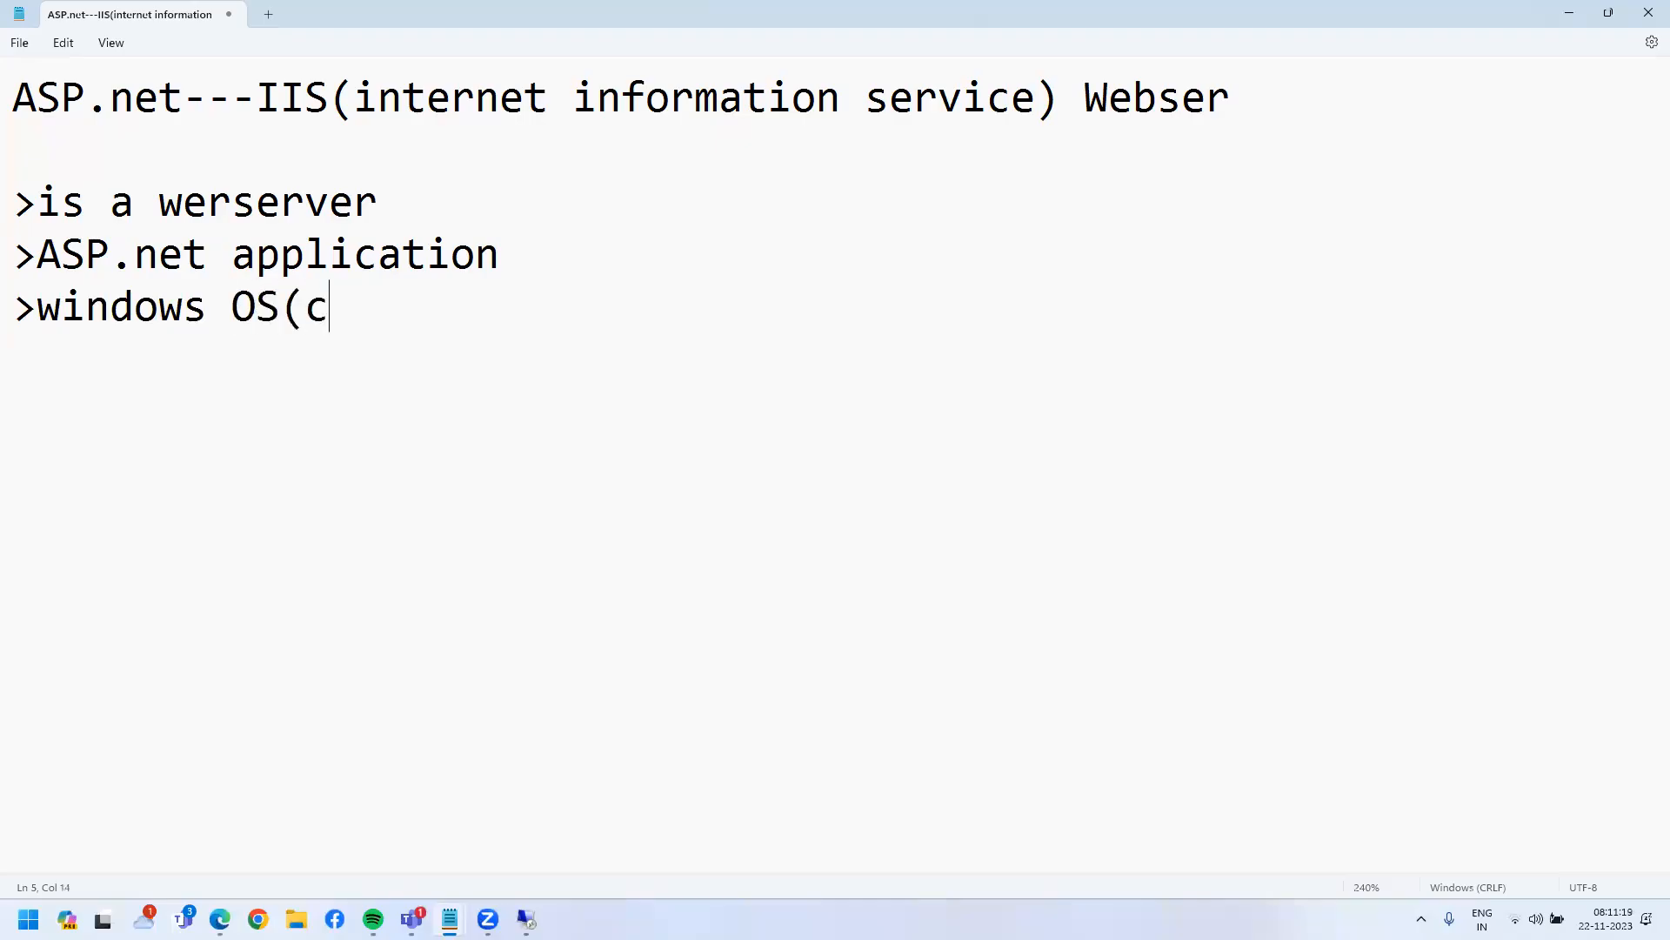
pyautogui.write('lise/server)')
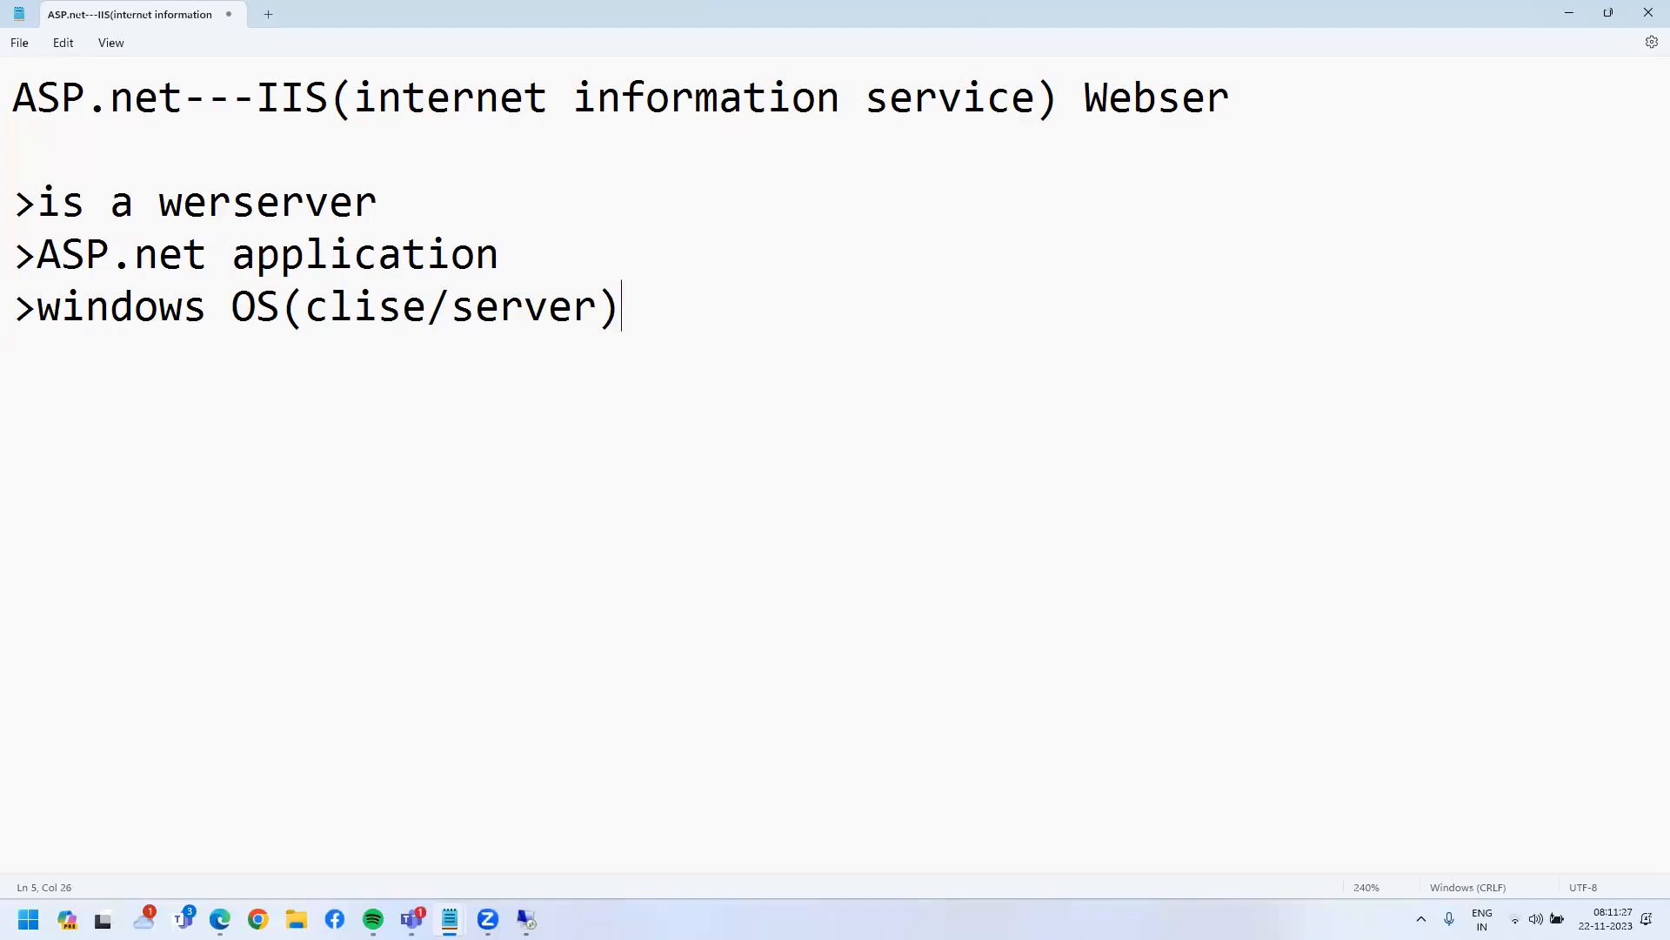
pyautogui.press('Return')
pyautogui.write('>IIS 10.0(')
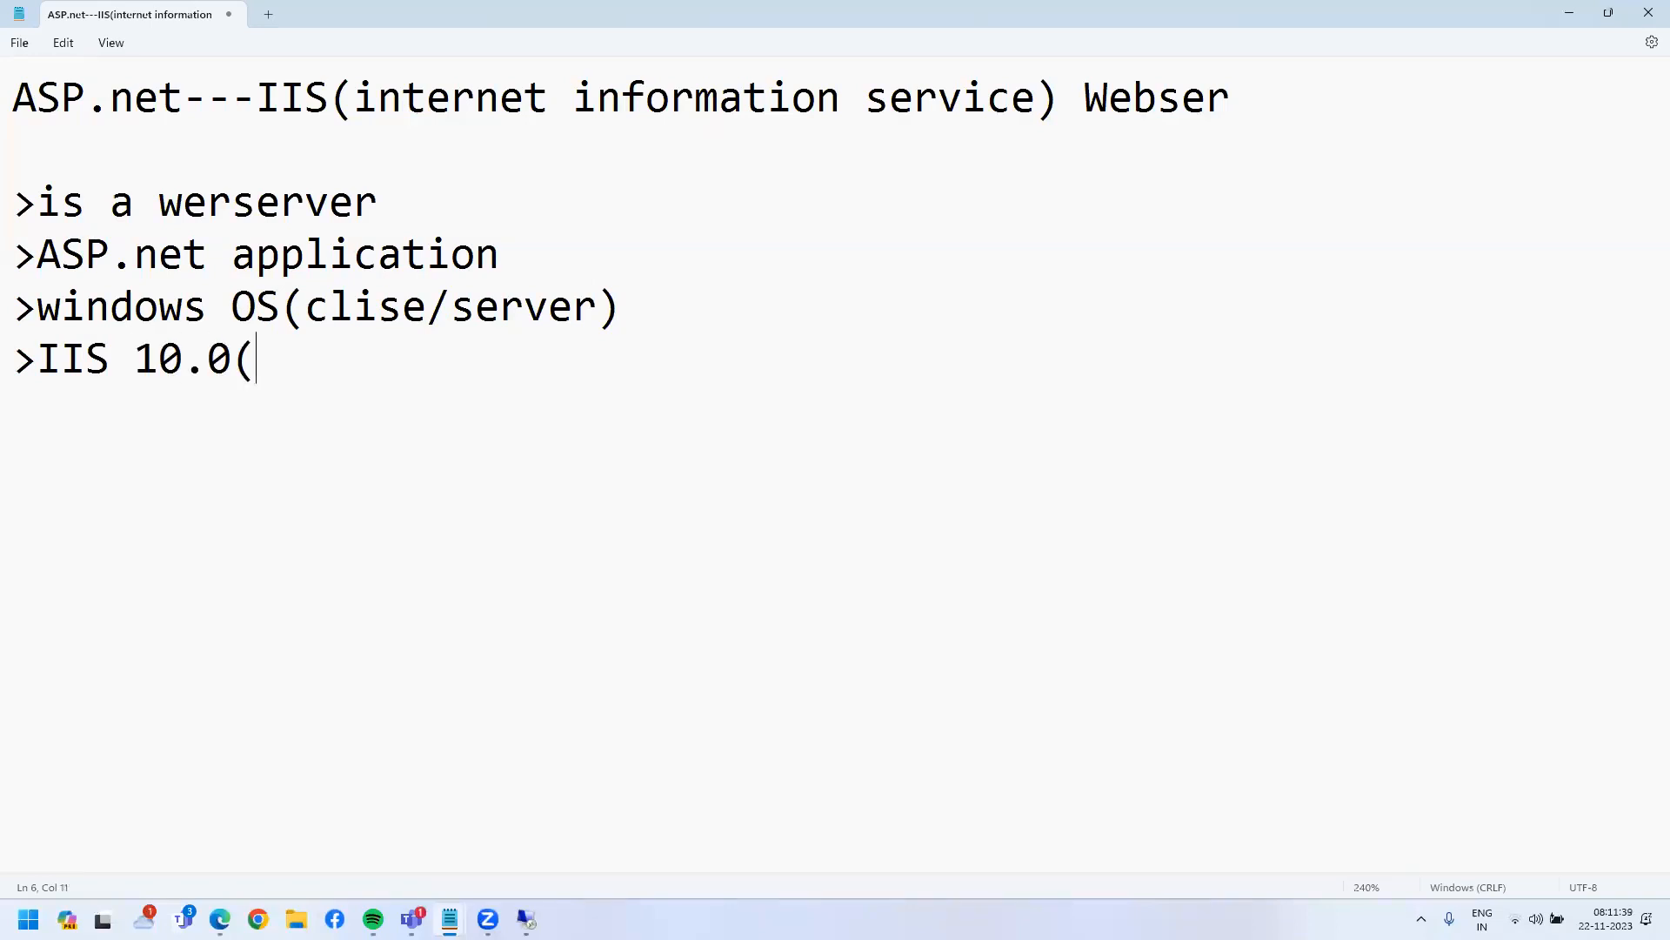
pyautogui.write('windows server 2')
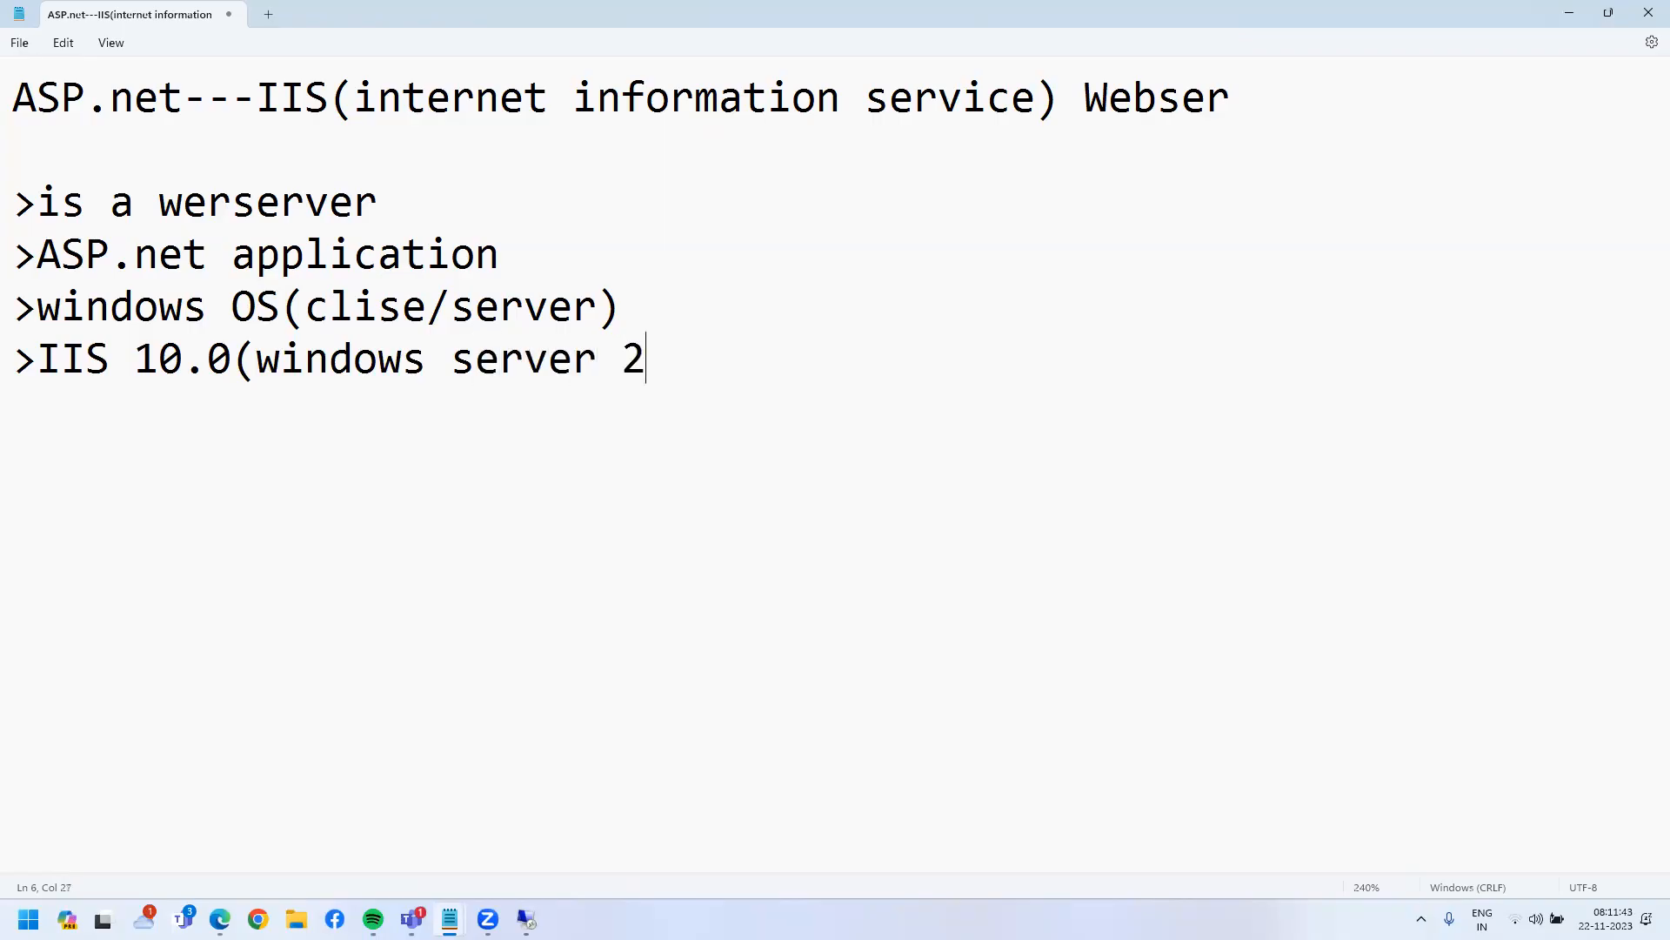
pyautogui.write('022)')
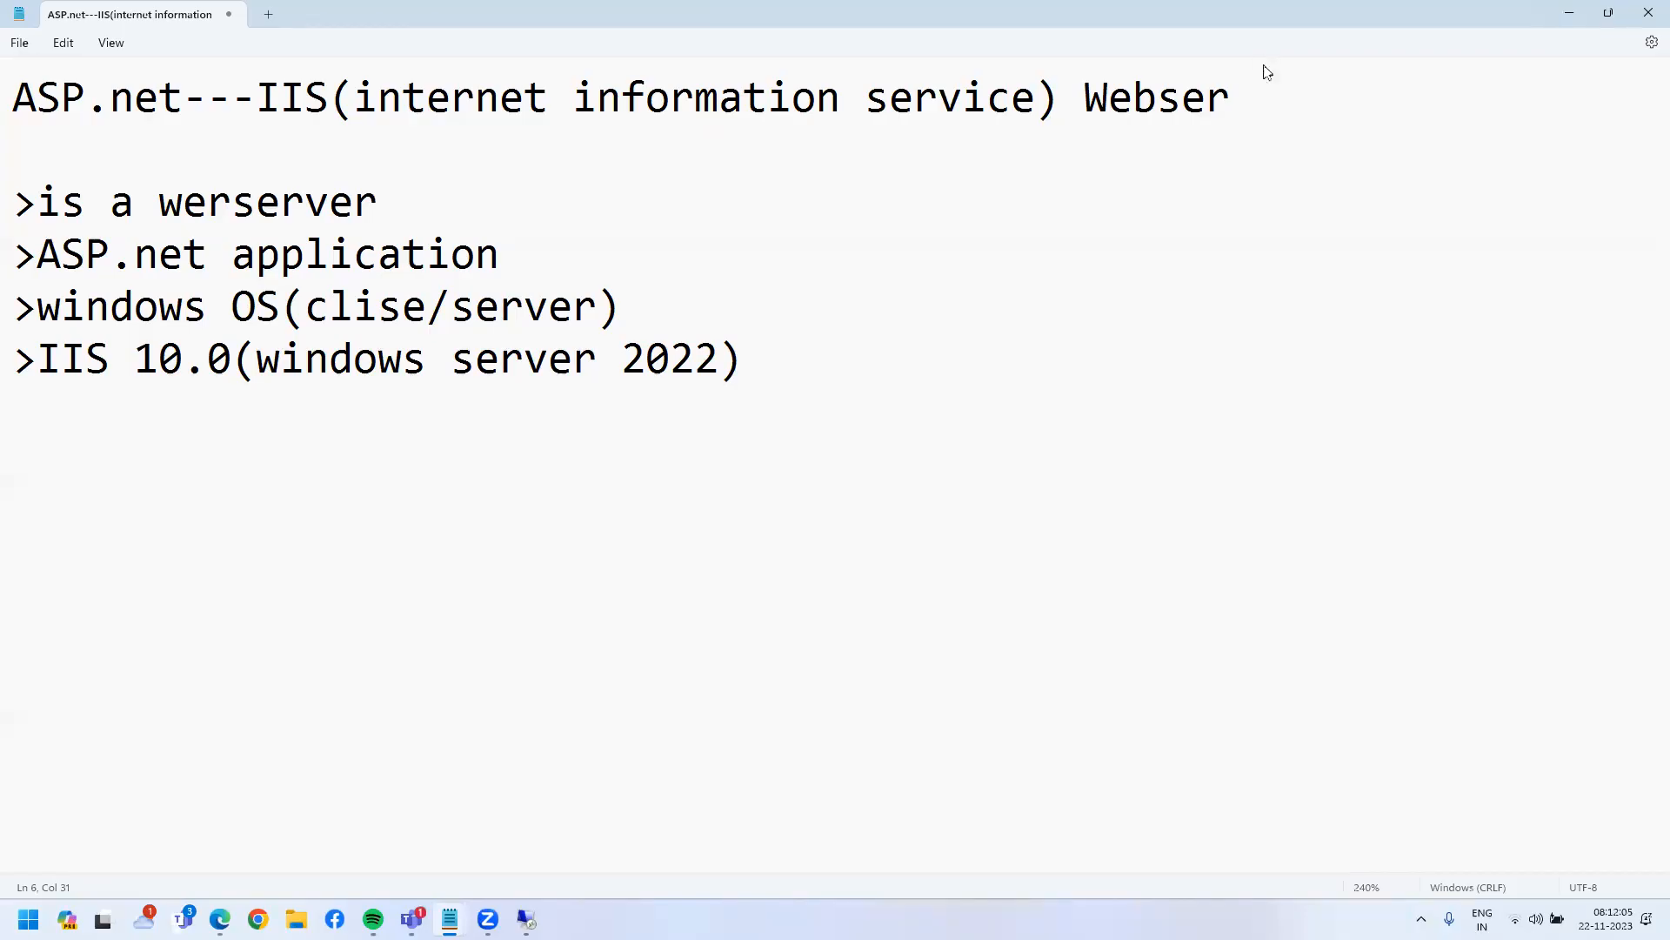
# - Correct 'clise' to 'cliet' and restore the Notepad window to a smaller size
pyautogui.click(375, 307)
pyautogui.write('e')
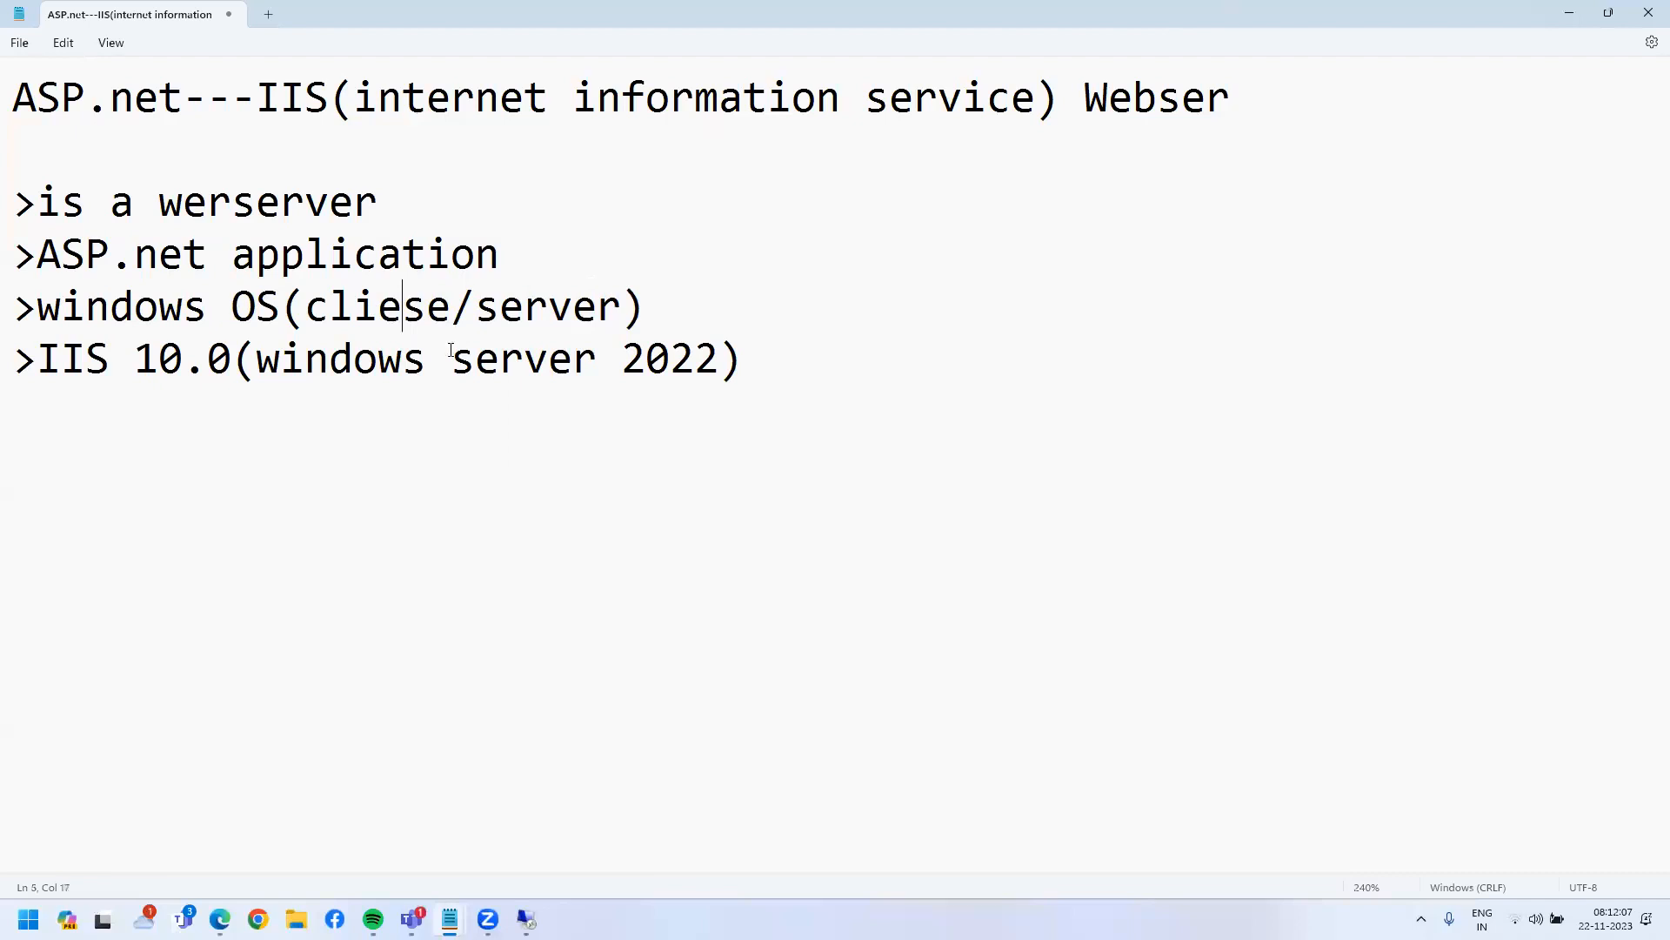
pyautogui.write('t')
pyautogui.press('Delete')
pyautogui.press('Delete')
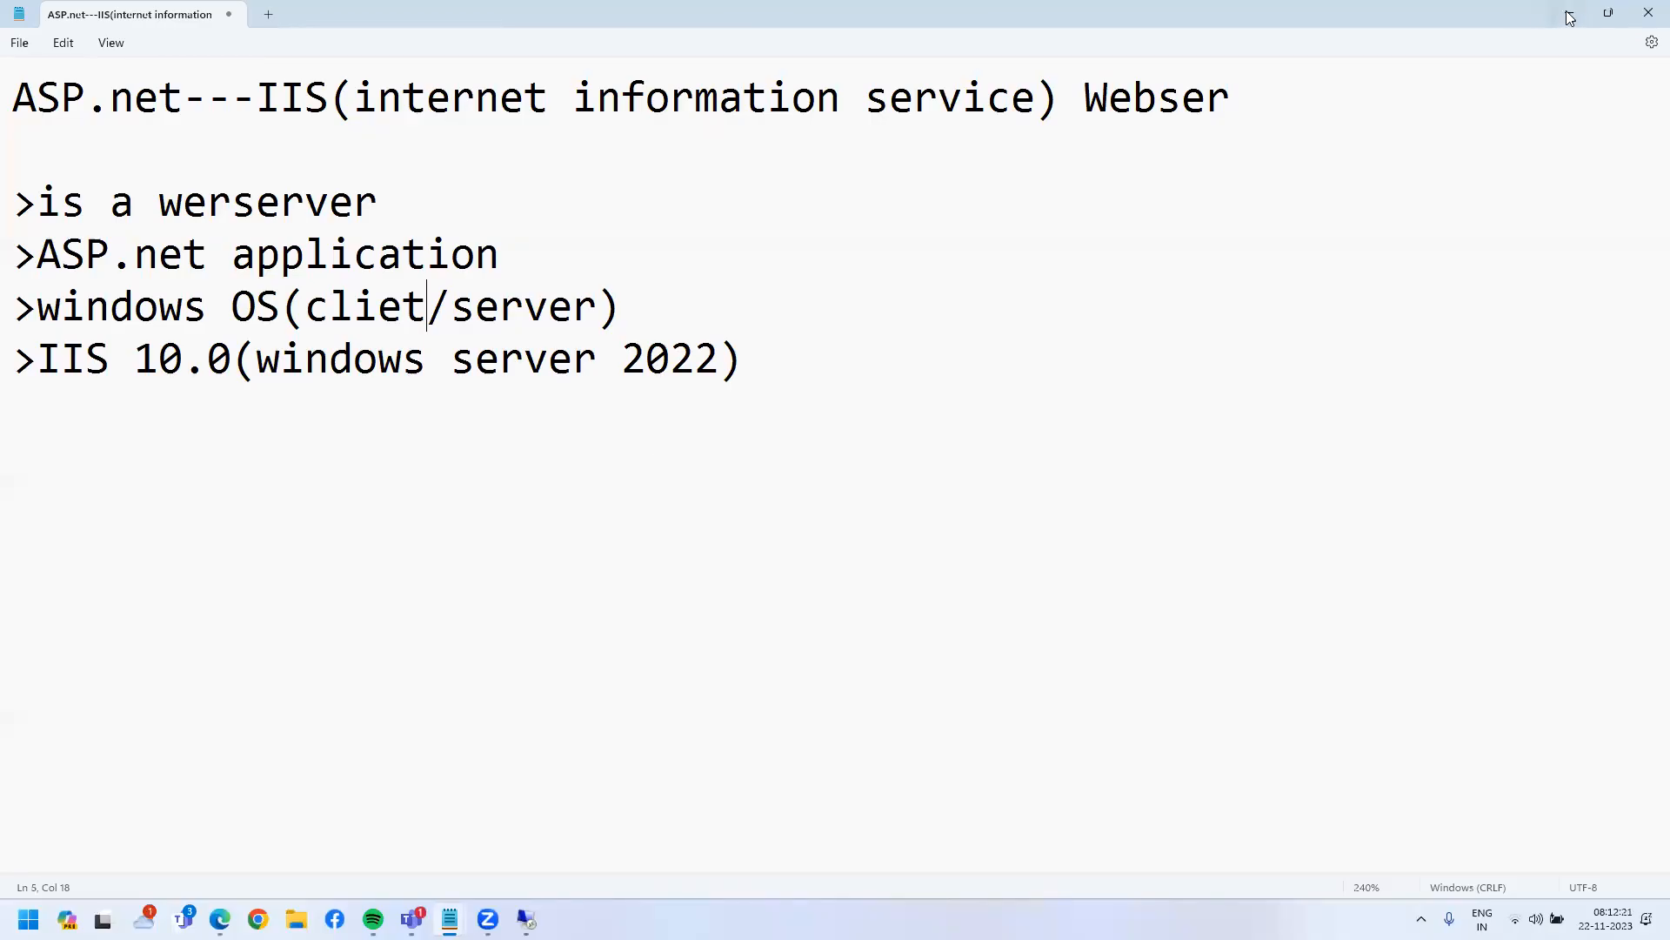
pyautogui.click(1609, 12)
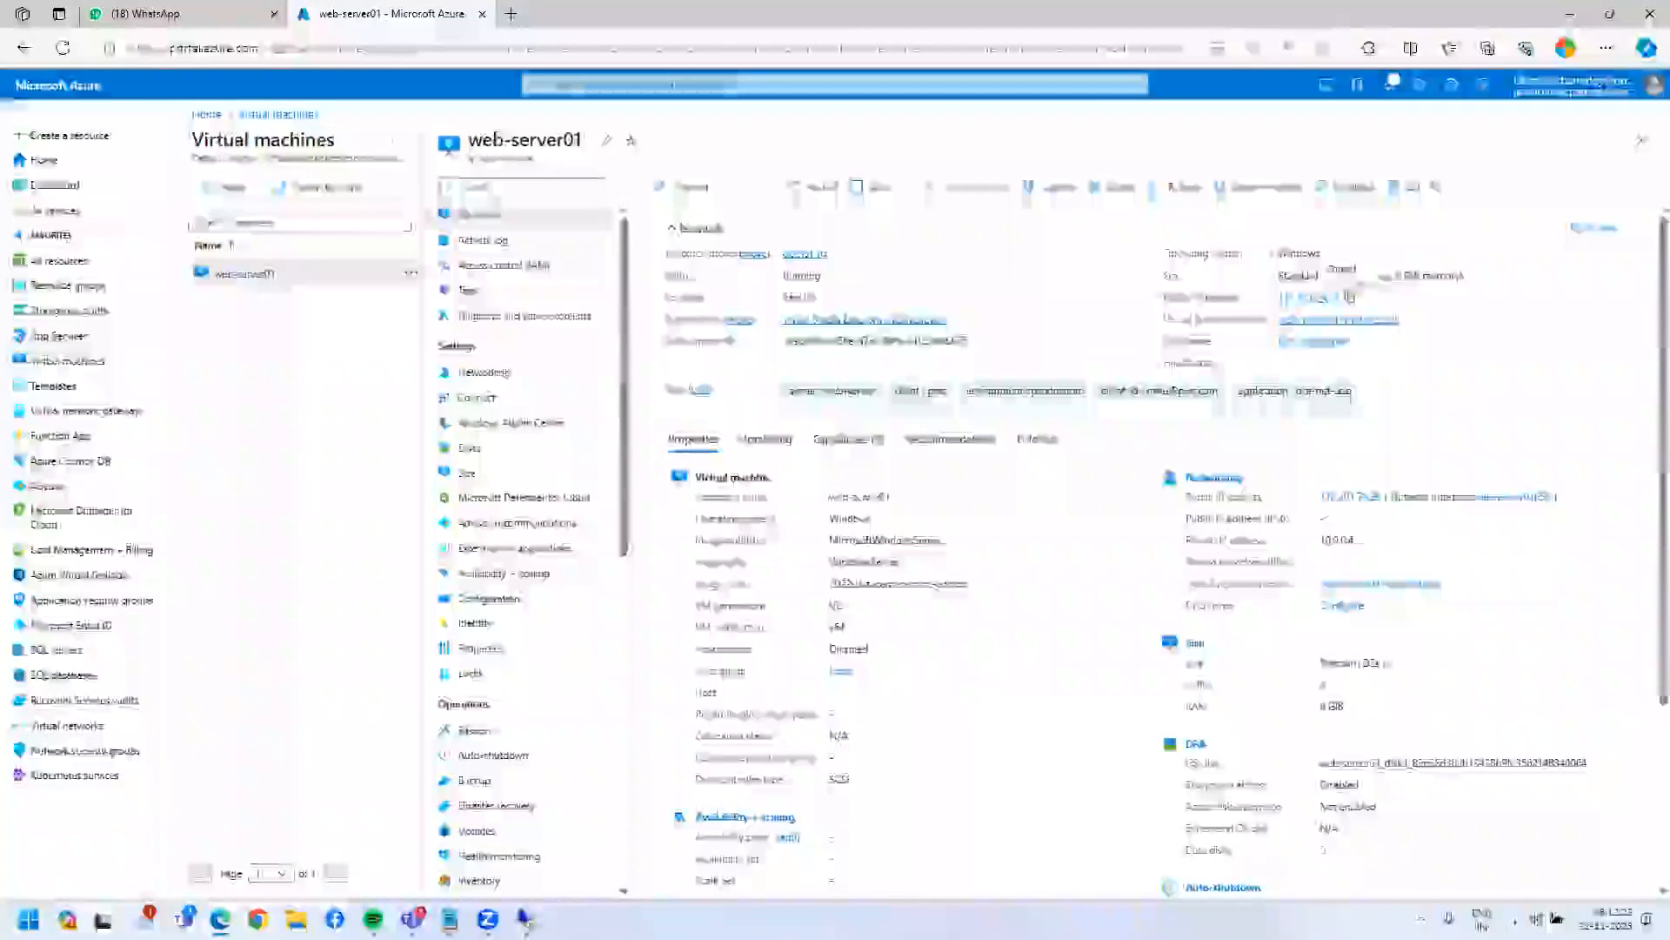
# - In the remote session, dismiss the Admin Center popup and run Add Roles and Features to Select server roles
pyautogui.click(528, 920)
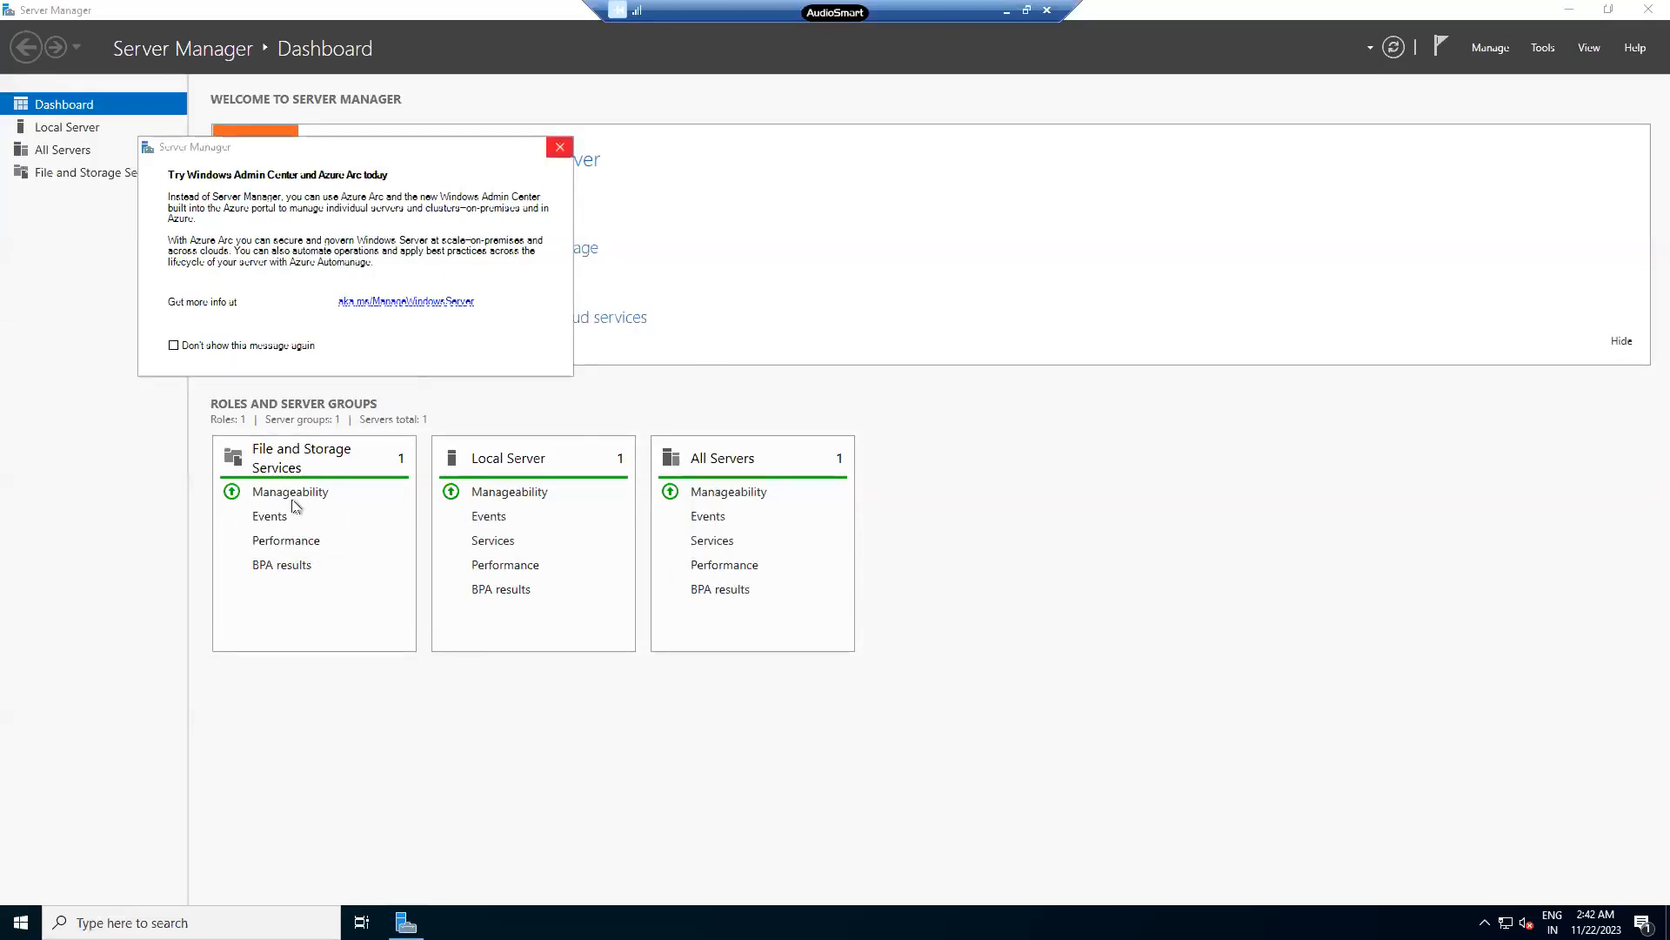
pyautogui.click(561, 147)
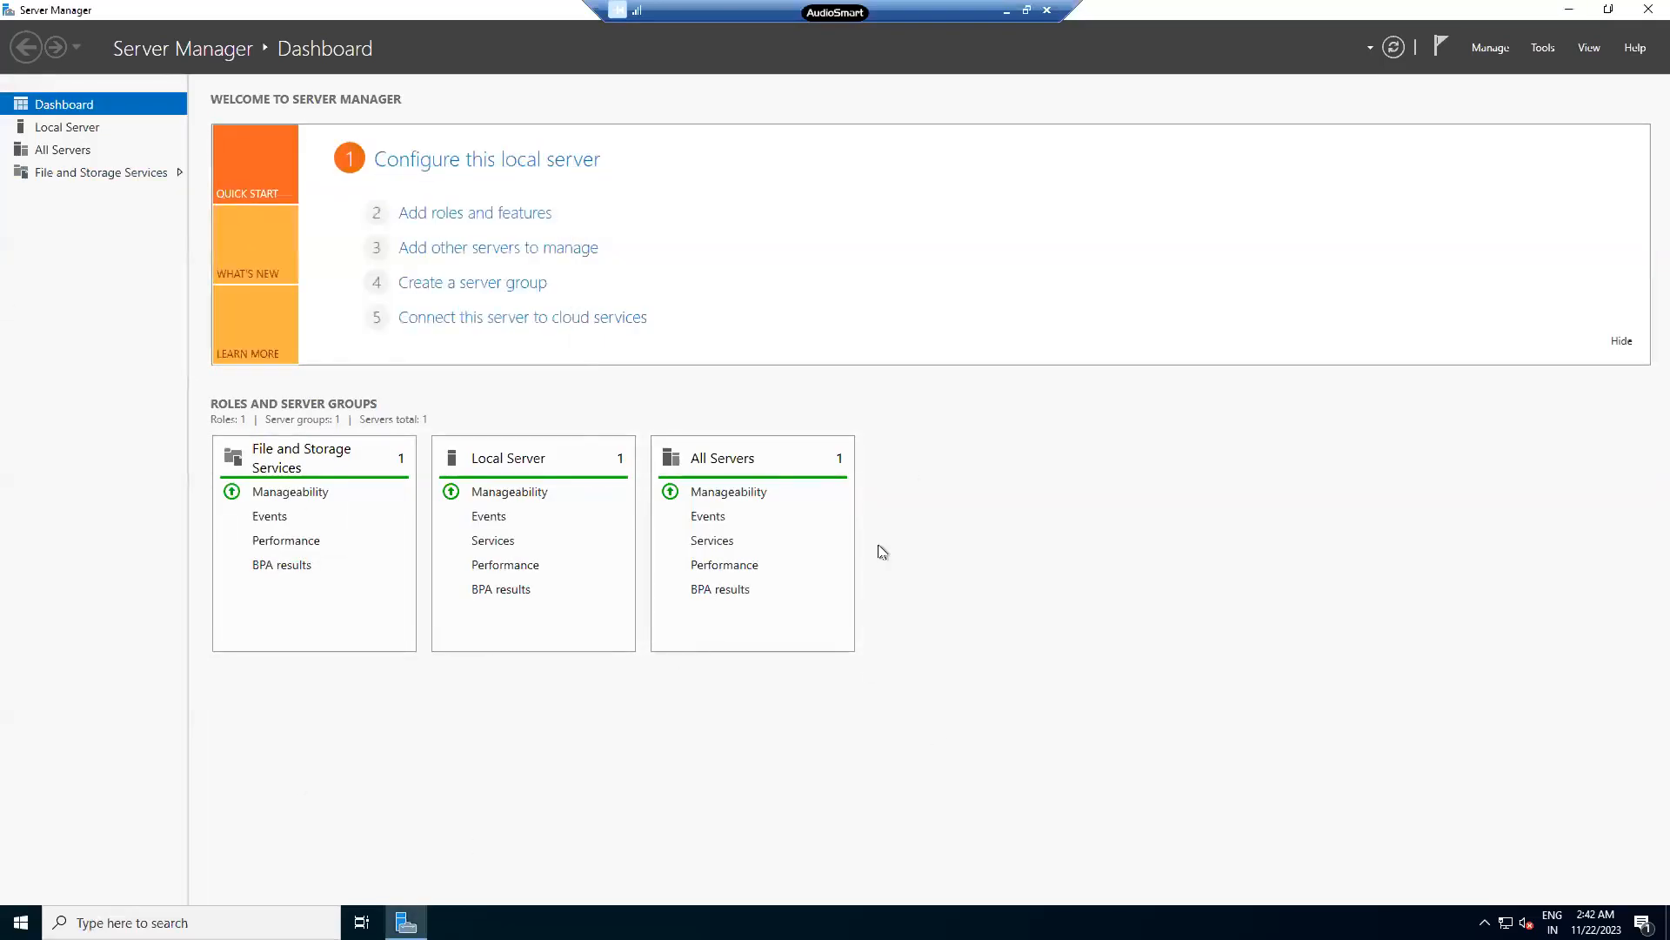
pyautogui.click(502, 216)
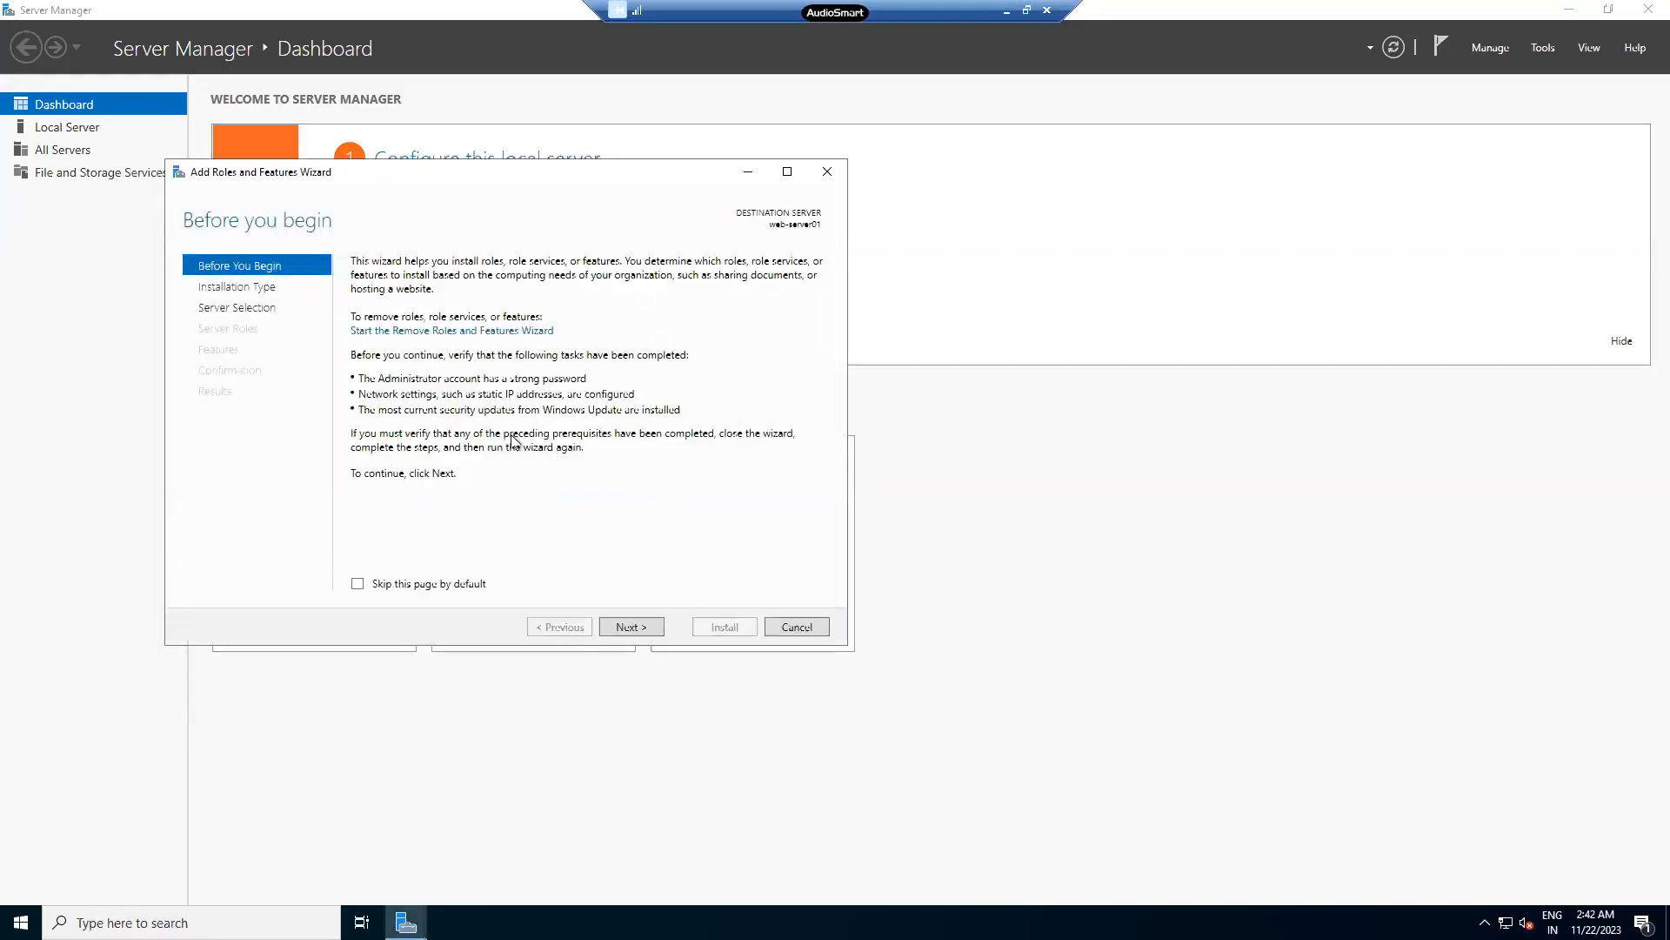
pyautogui.click(624, 628)
pyautogui.click(624, 628)
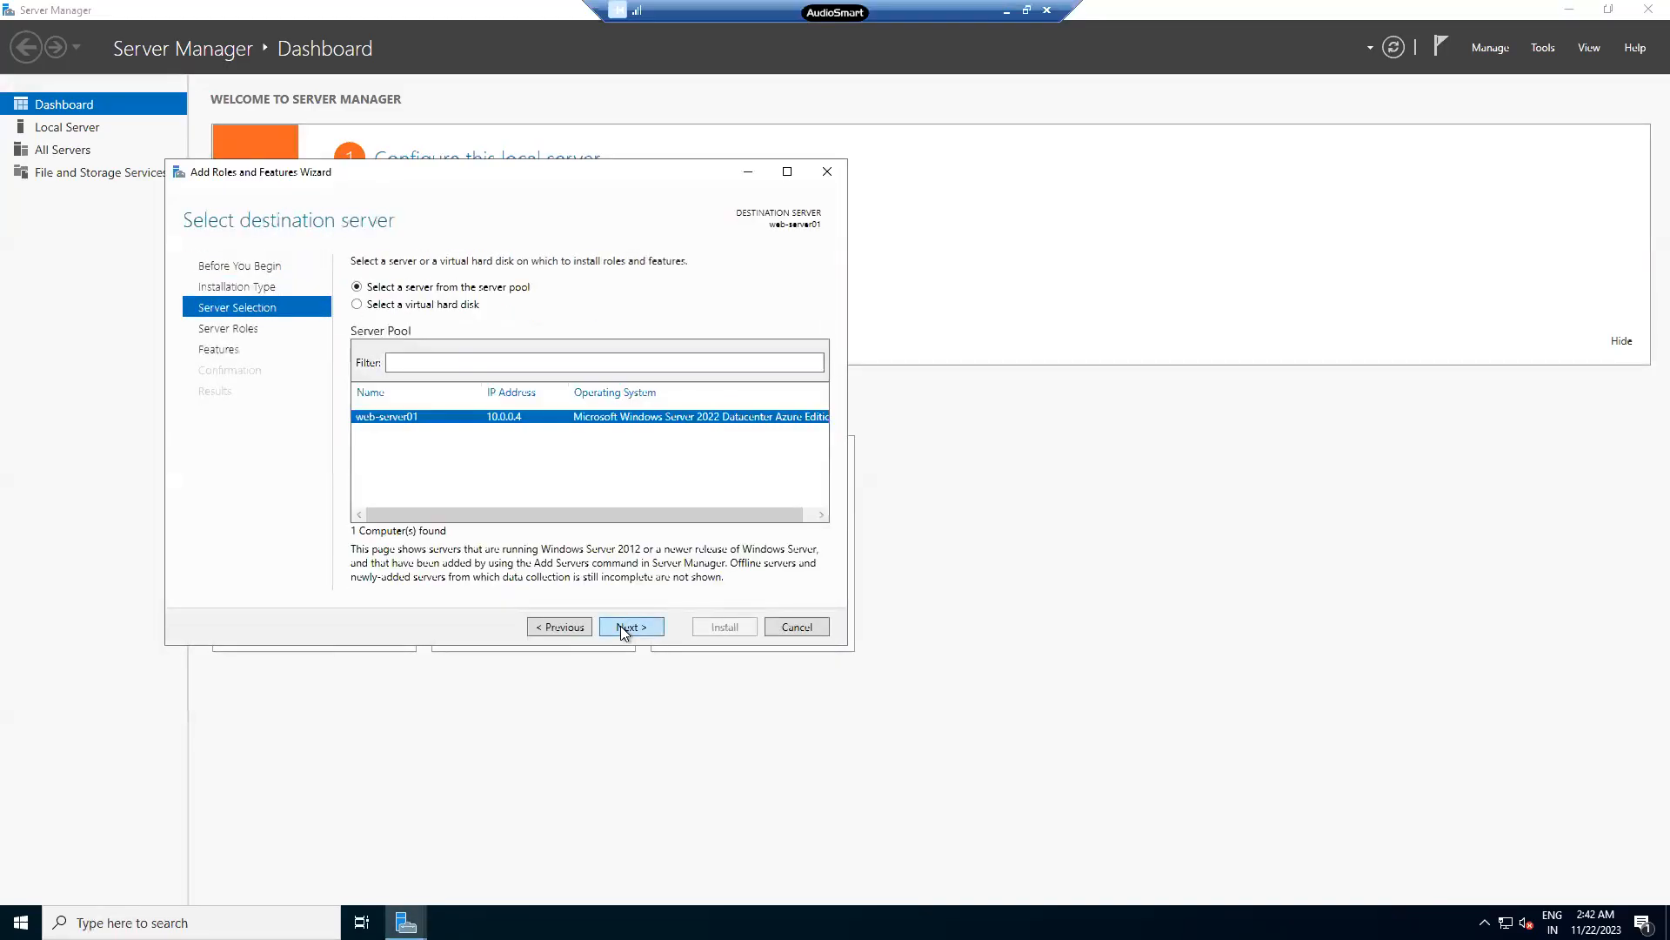
pyautogui.click(624, 630)
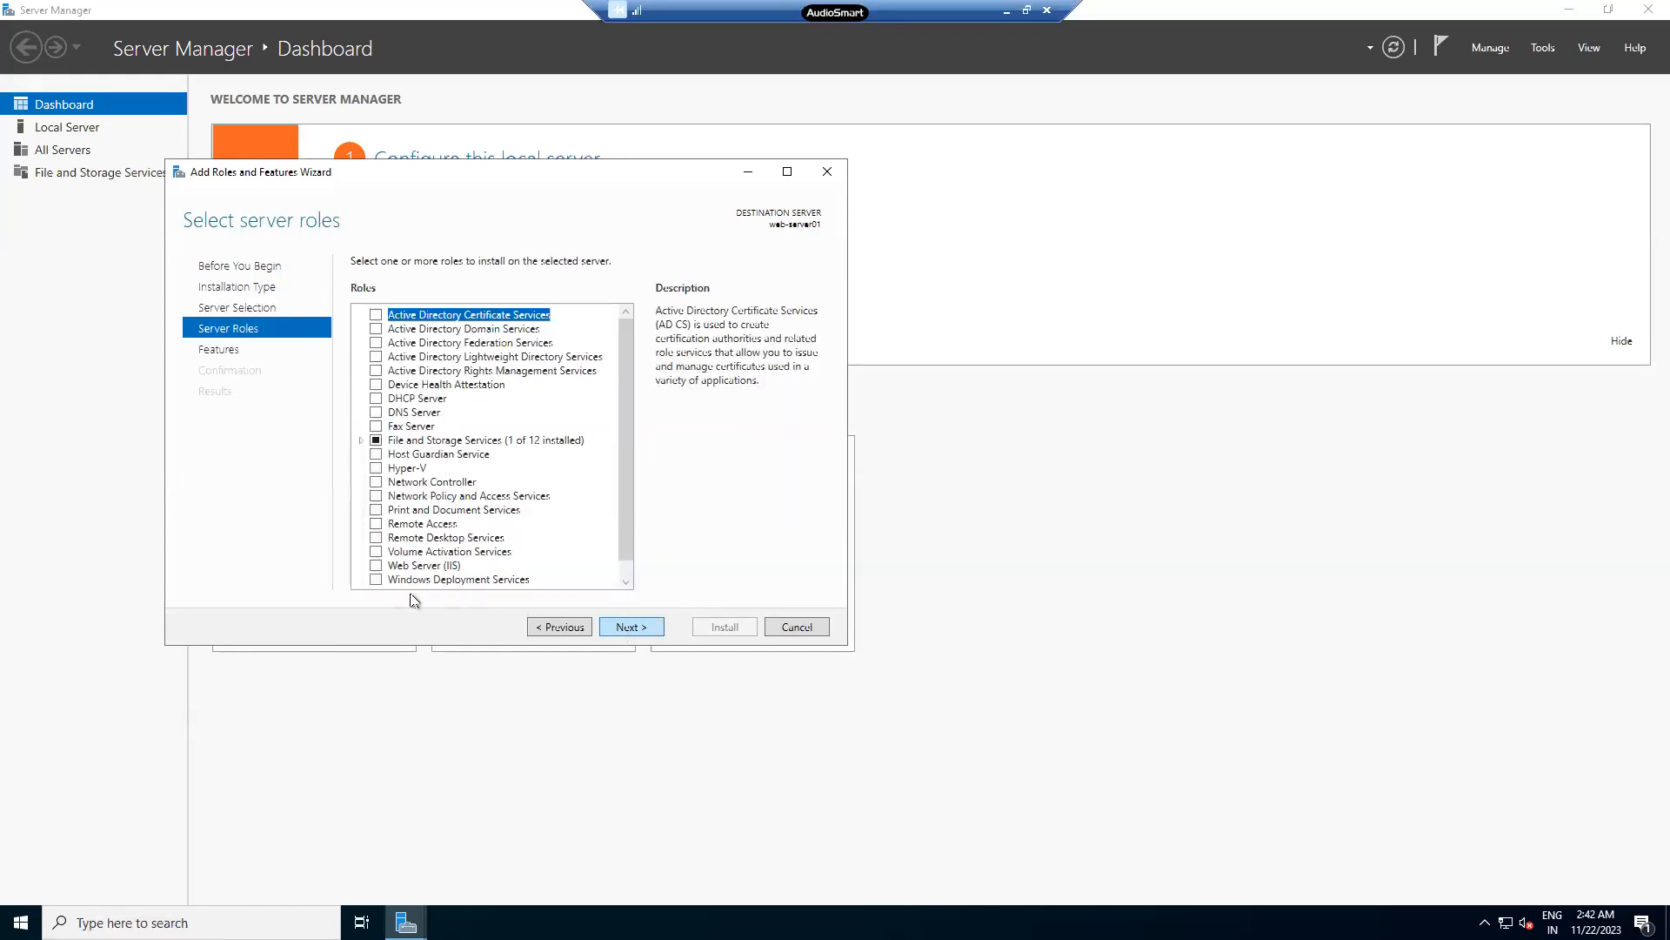
# - Check Web Server (IIS), adding its required management tools
pyautogui.click(376, 566)
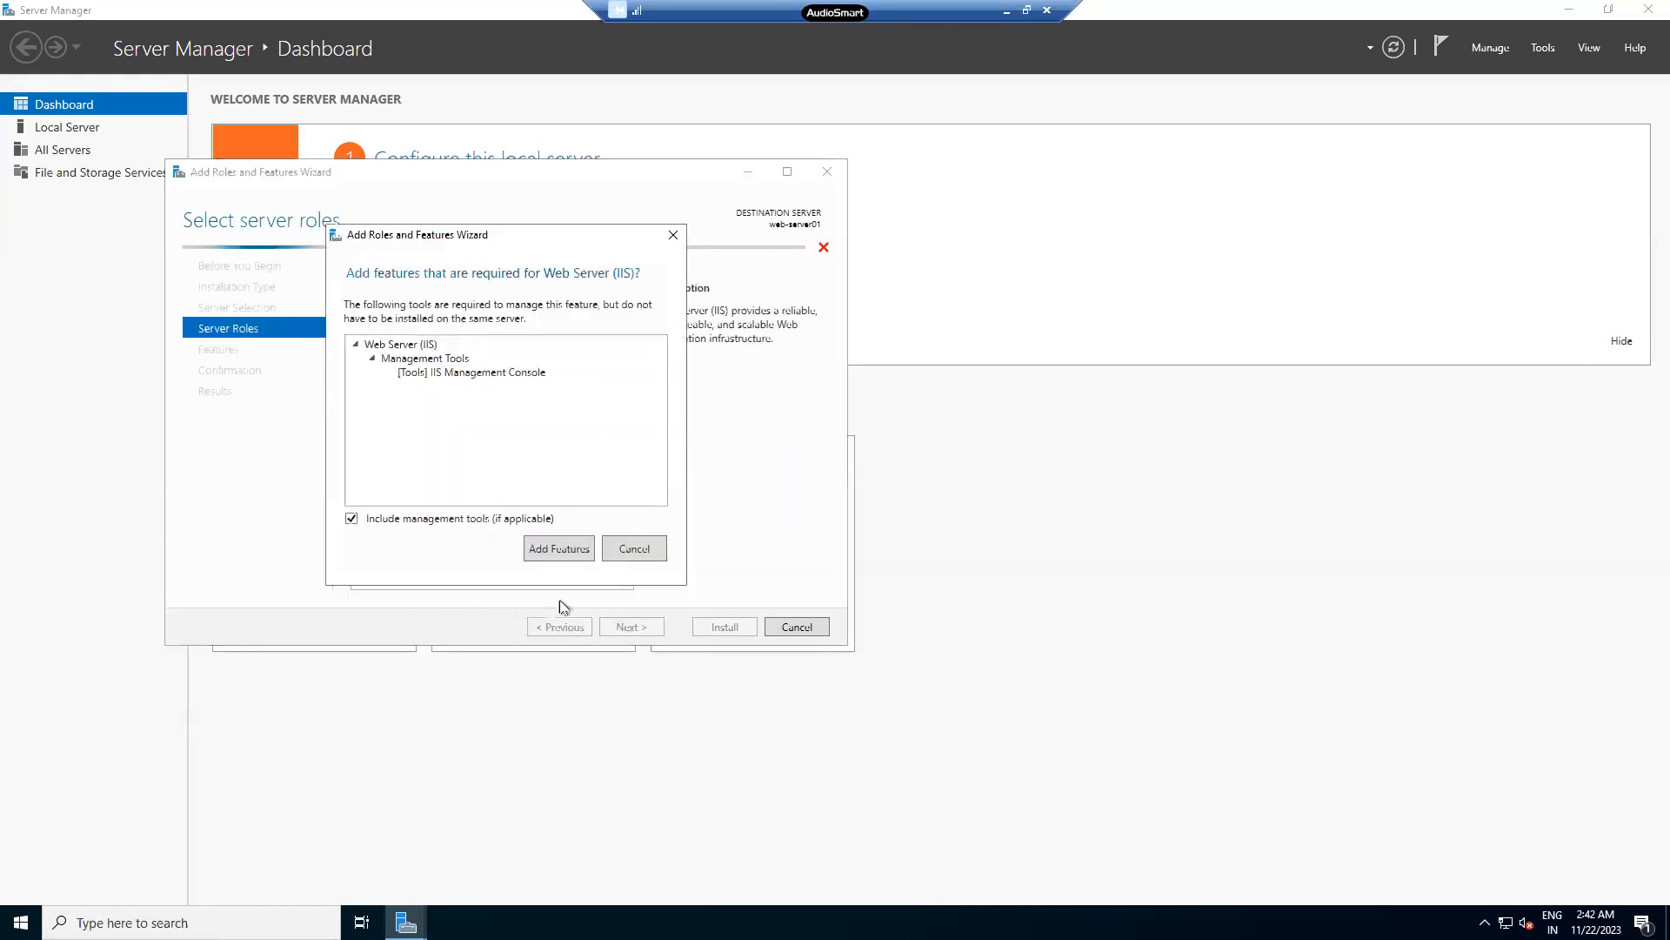
pyautogui.click(564, 549)
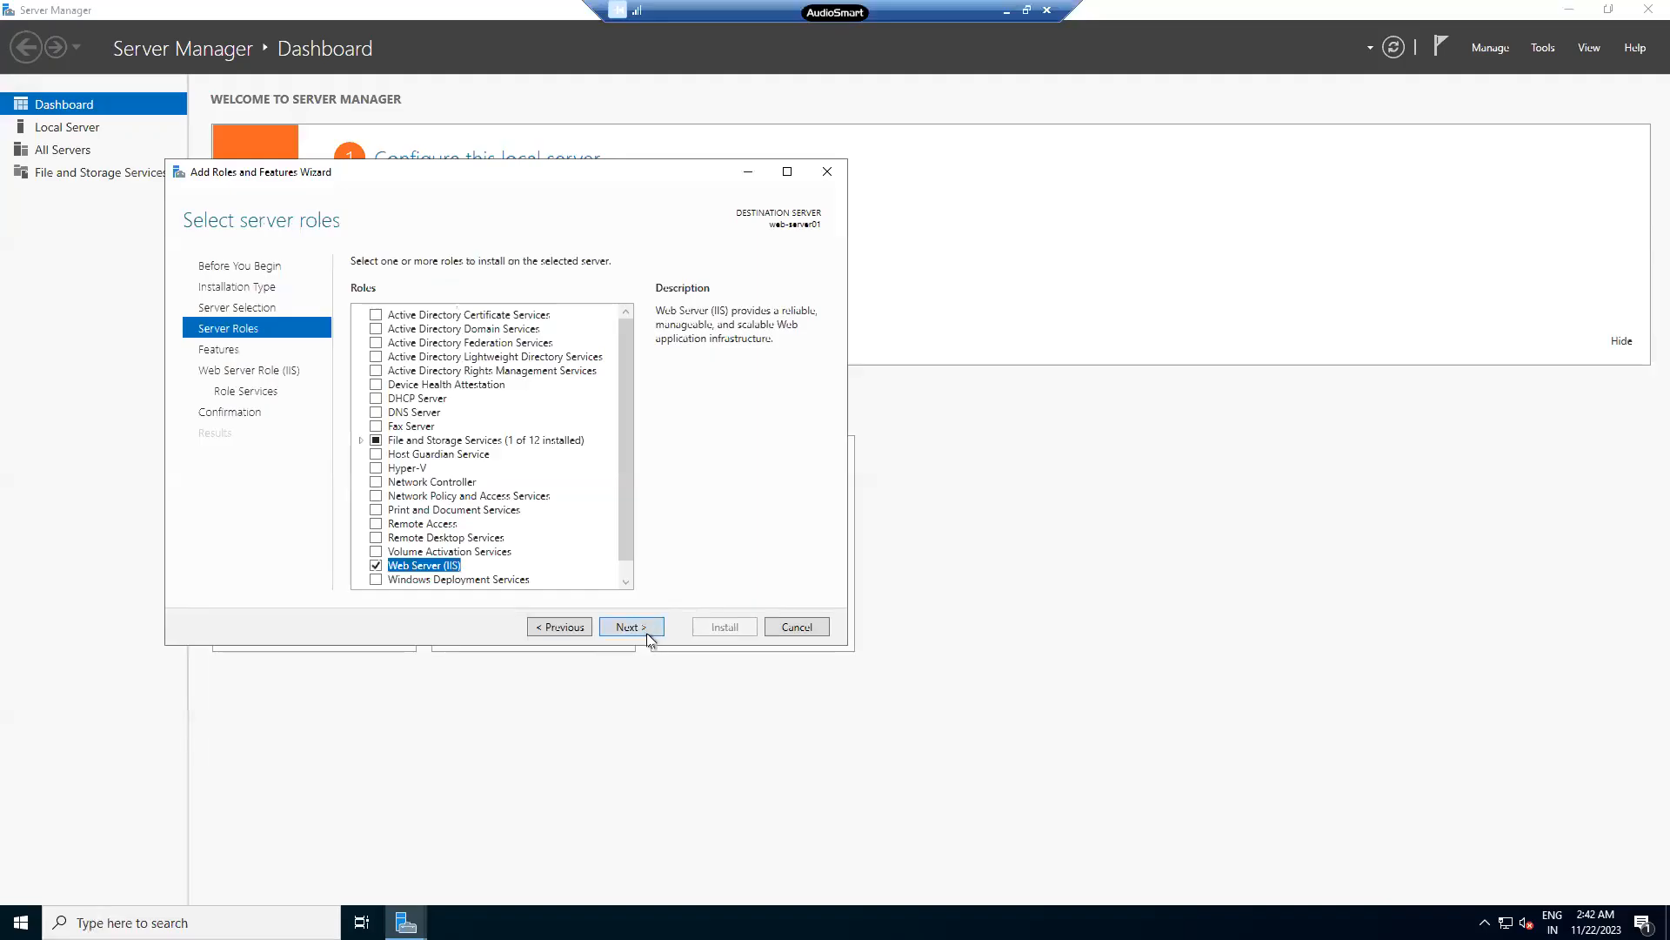
pyautogui.click(648, 632)
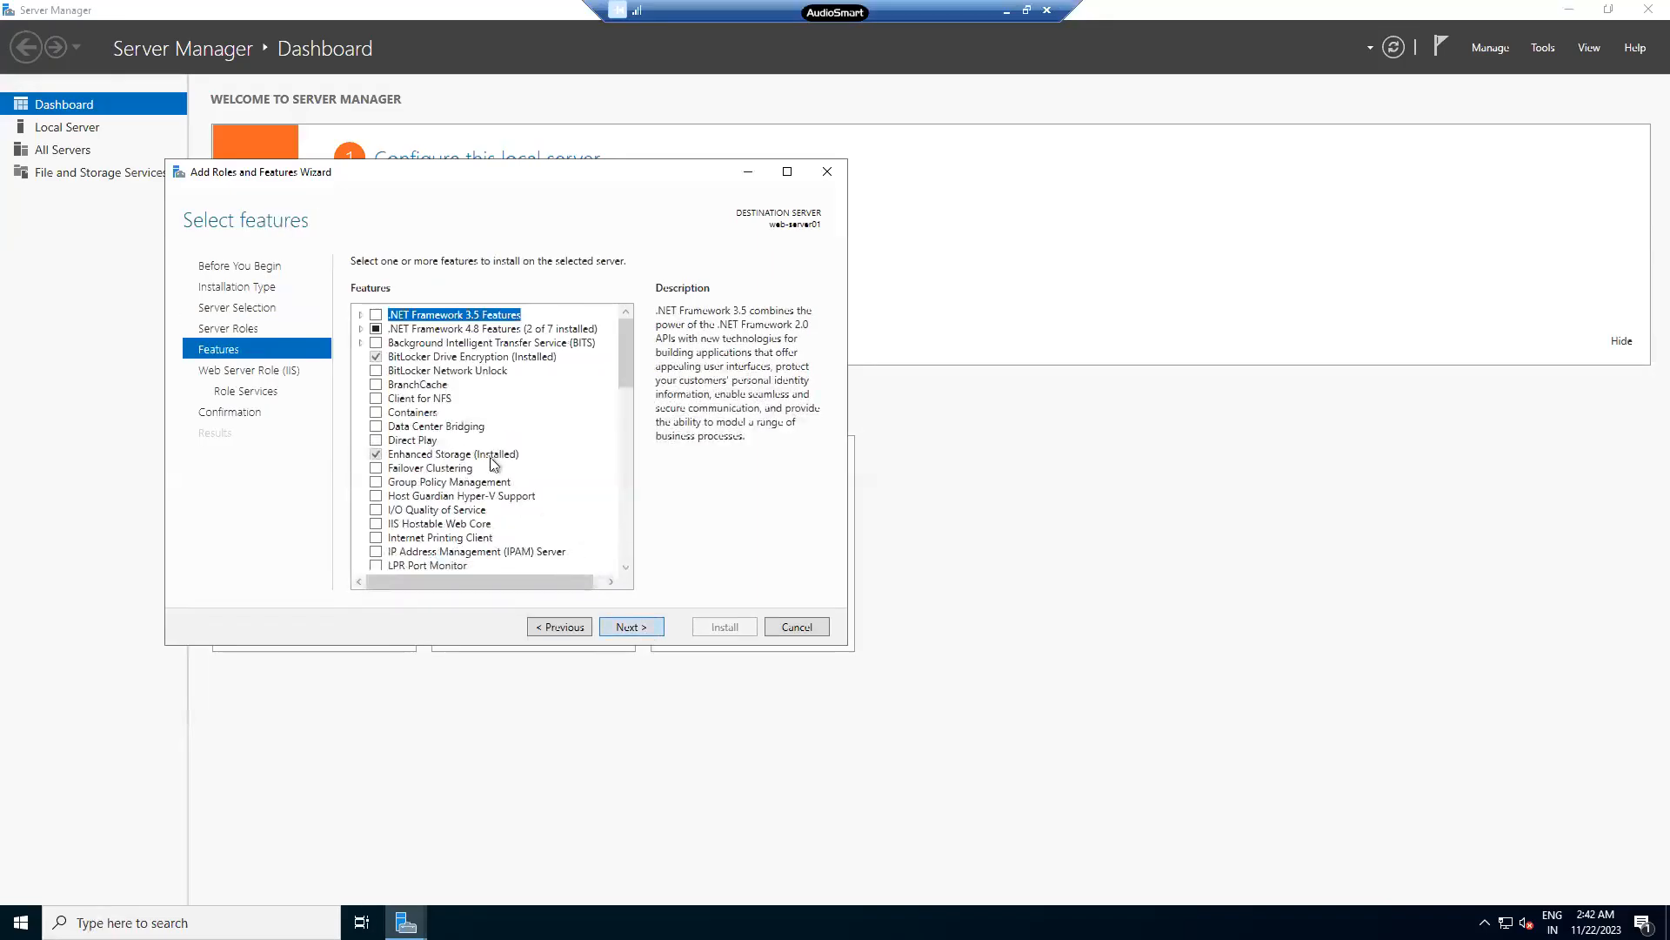
pyautogui.click(573, 627)
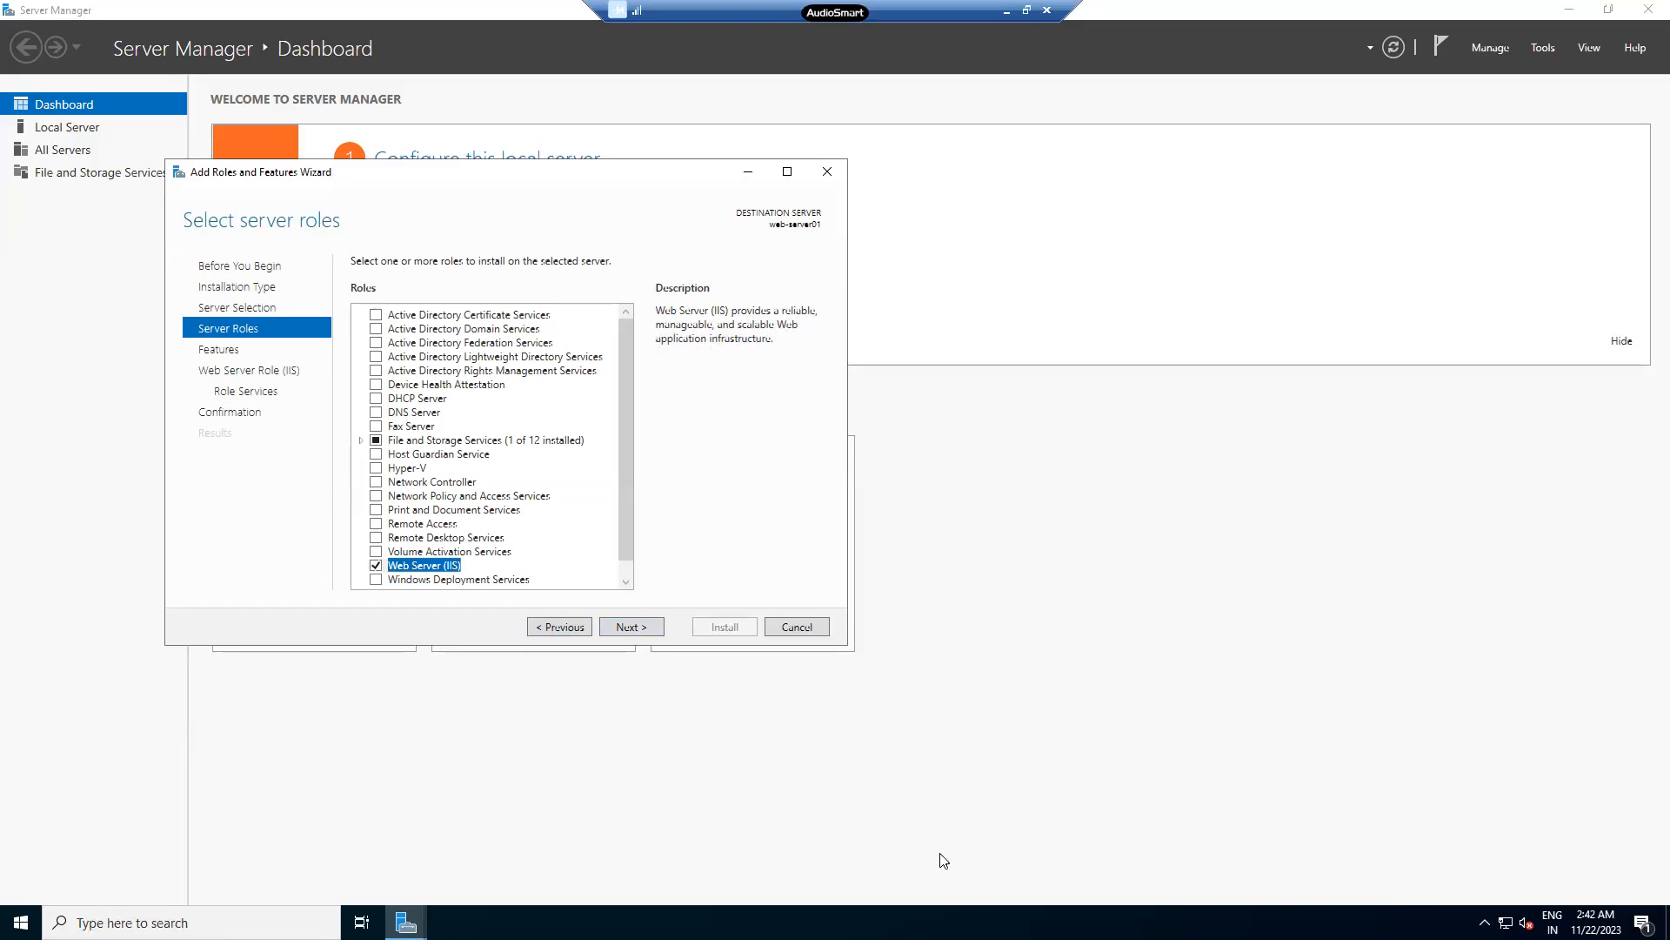
# - Annotate the Web Server (IIS) role description, then clear the annotations
pyautogui.moveTo(799, 264)
pyautogui.mouseDown()
pyautogui.moveTo(802, 278)
pyautogui.moveTo(654, 293)
pyautogui.moveTo(697, 315)
pyautogui.moveTo(771, 312)
pyautogui.mouseUp()
pyautogui.moveTo(657, 328); pyautogui.dragTo(810, 340)
pyautogui.moveTo(704, 350); pyautogui.dragTo(810, 364)
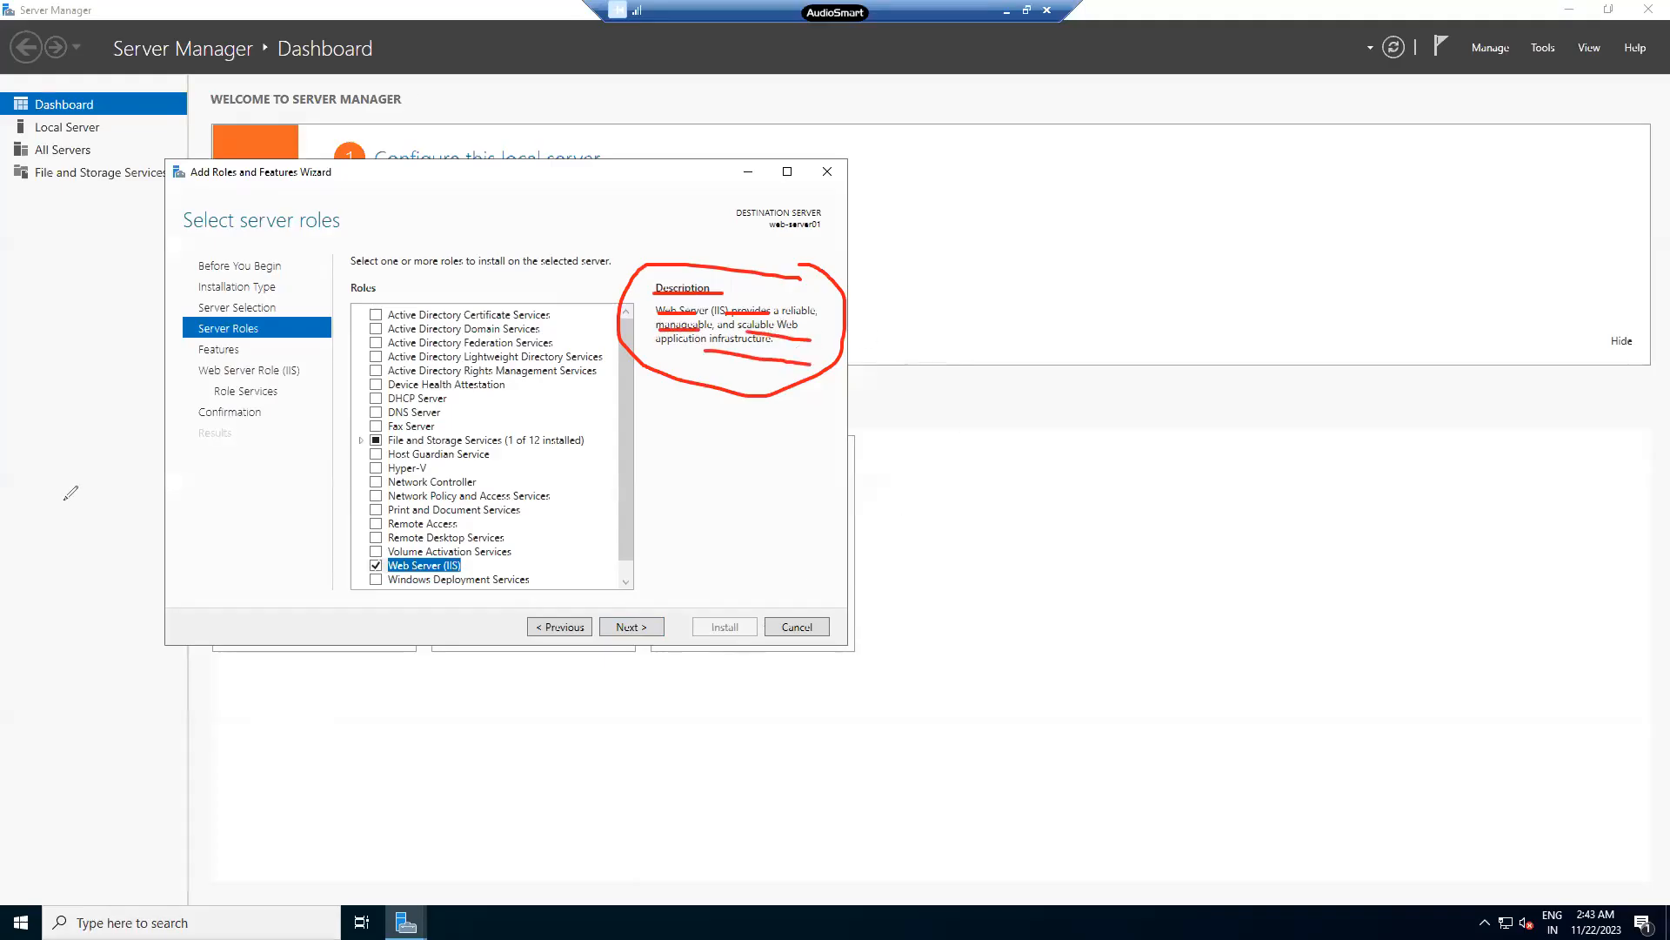
pyautogui.click(60, 576)
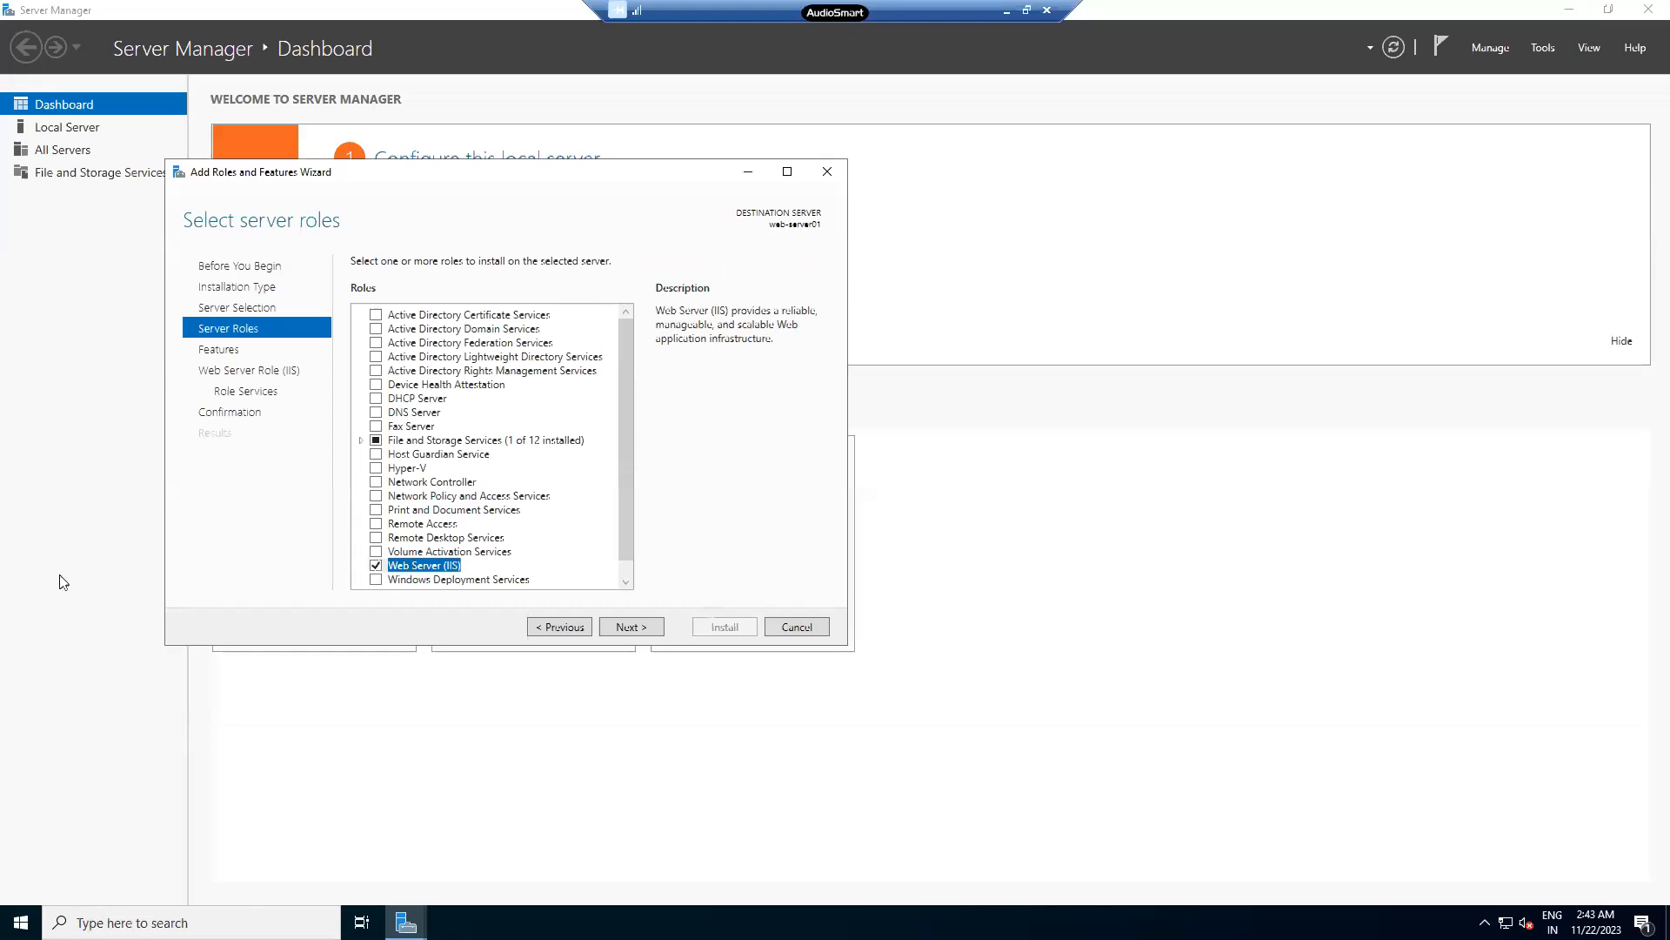
# - Advance past features to the Web Server role services list
pyautogui.click(628, 626)
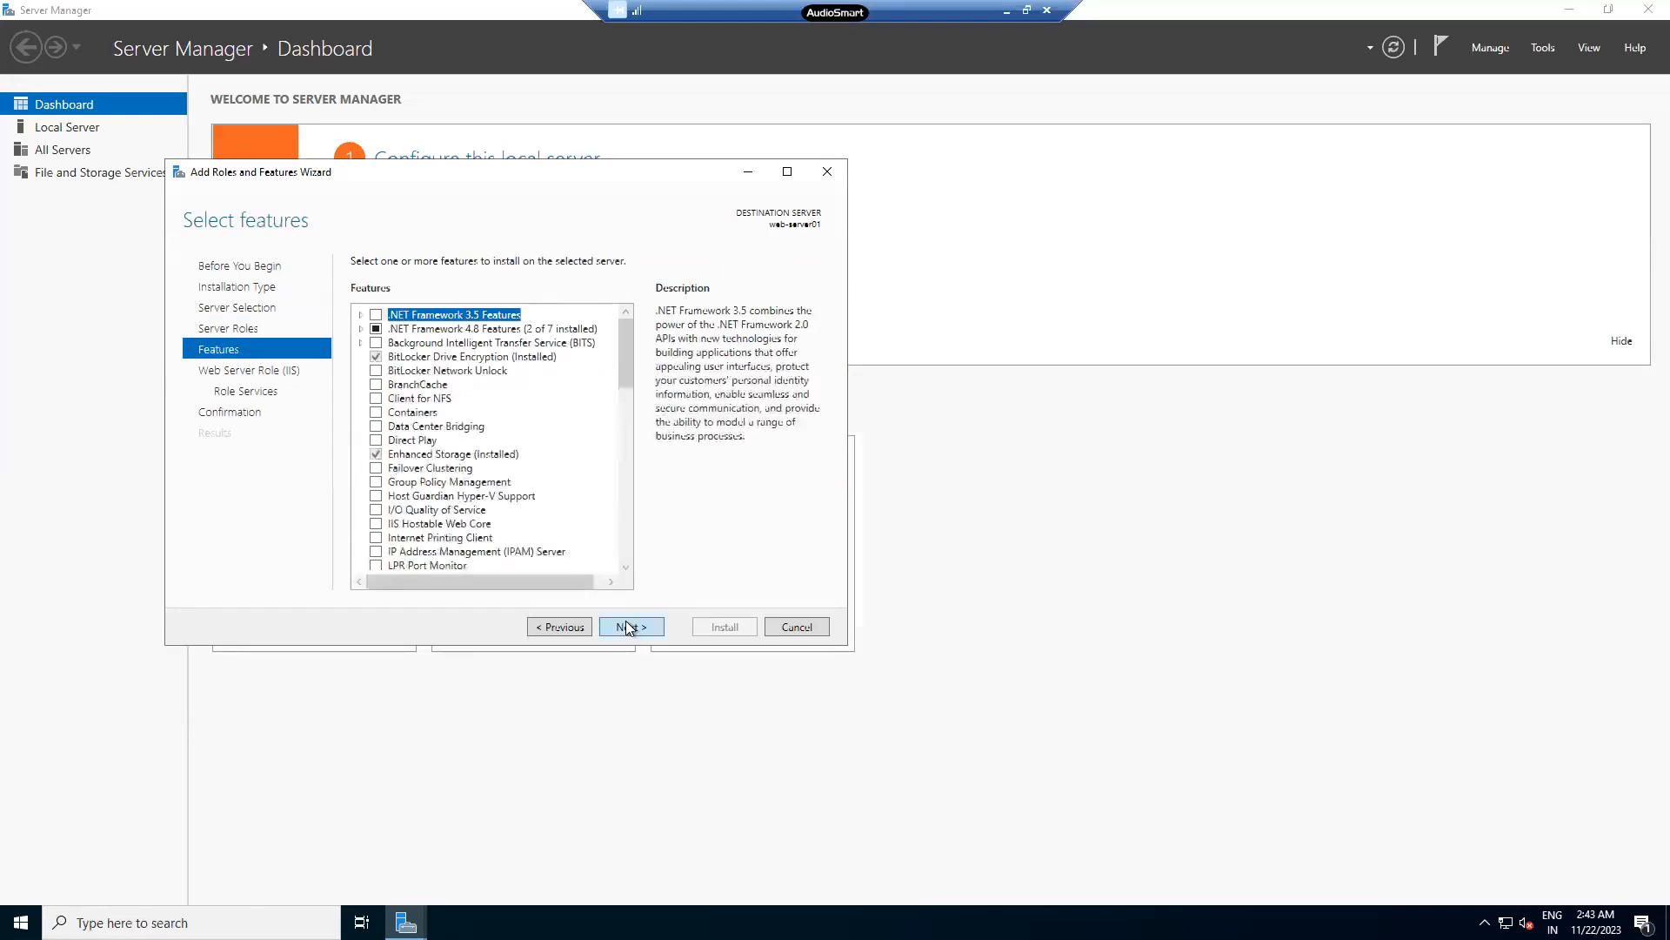
pyautogui.click(628, 627)
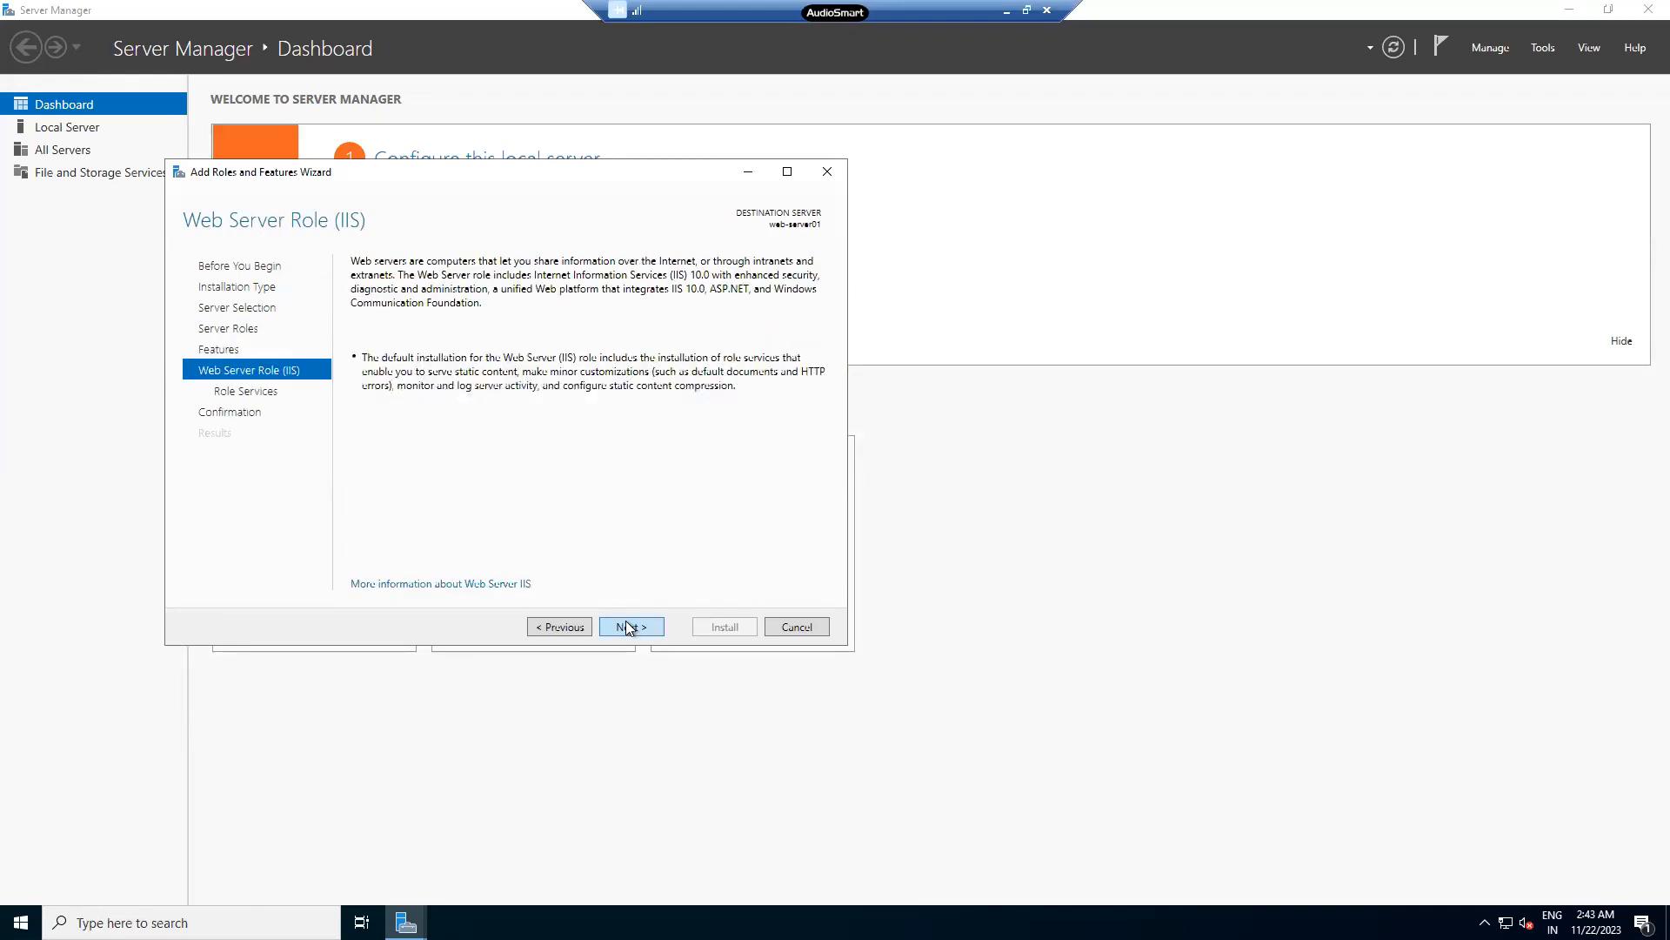
pyautogui.click(628, 626)
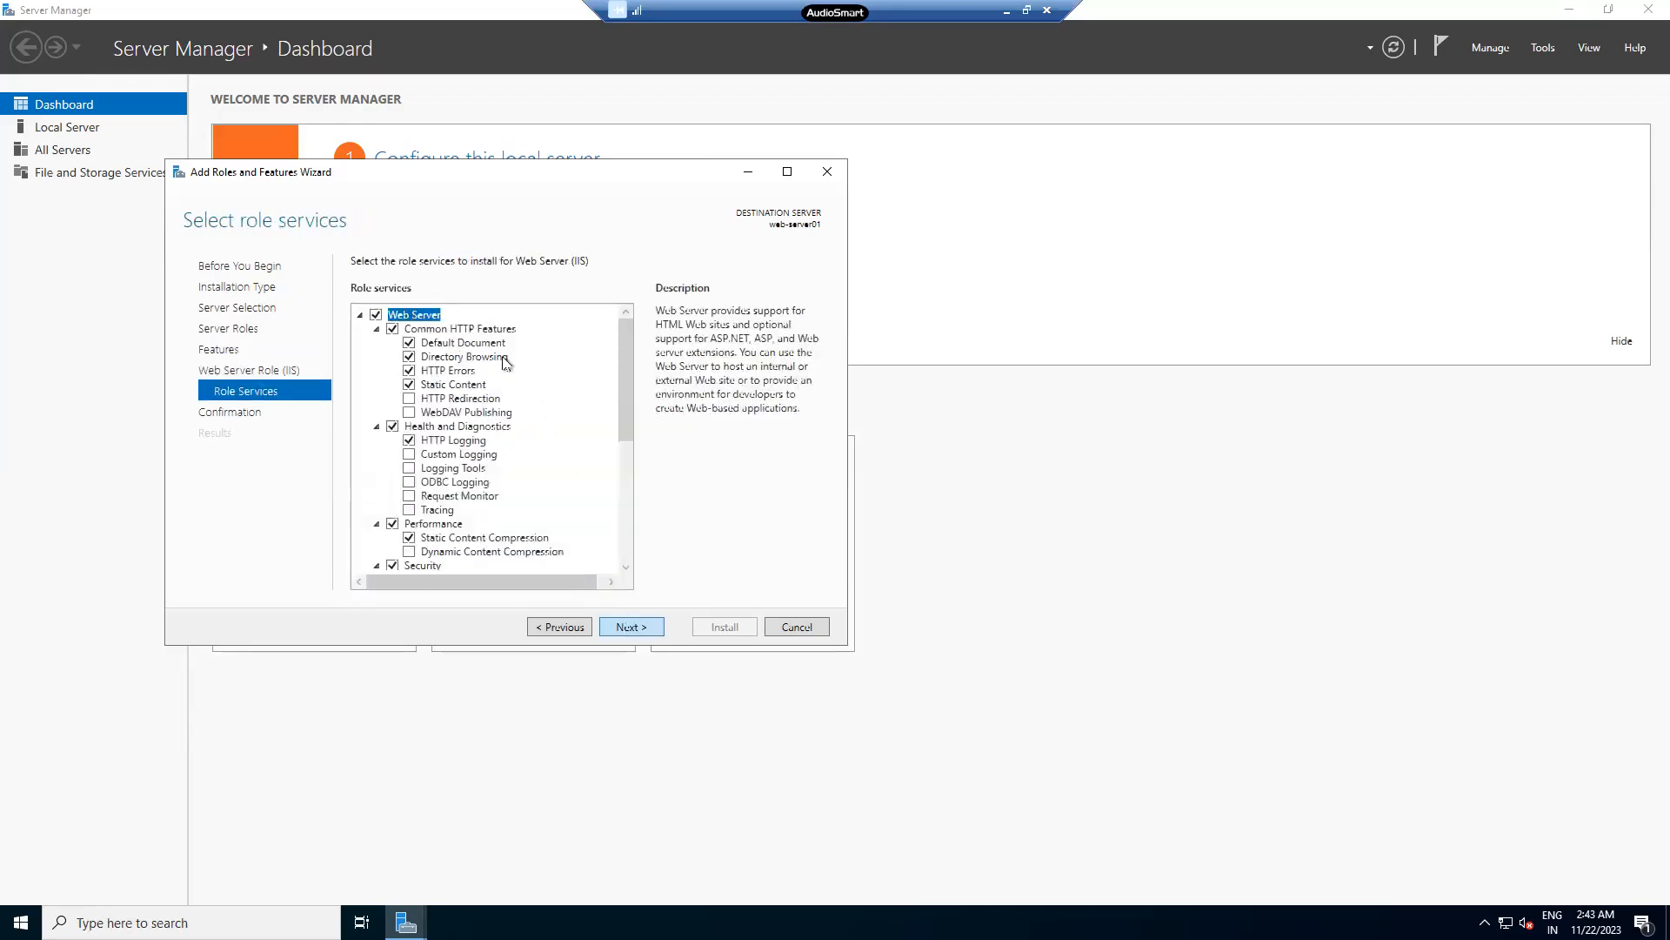
pyautogui.click(357, 315)
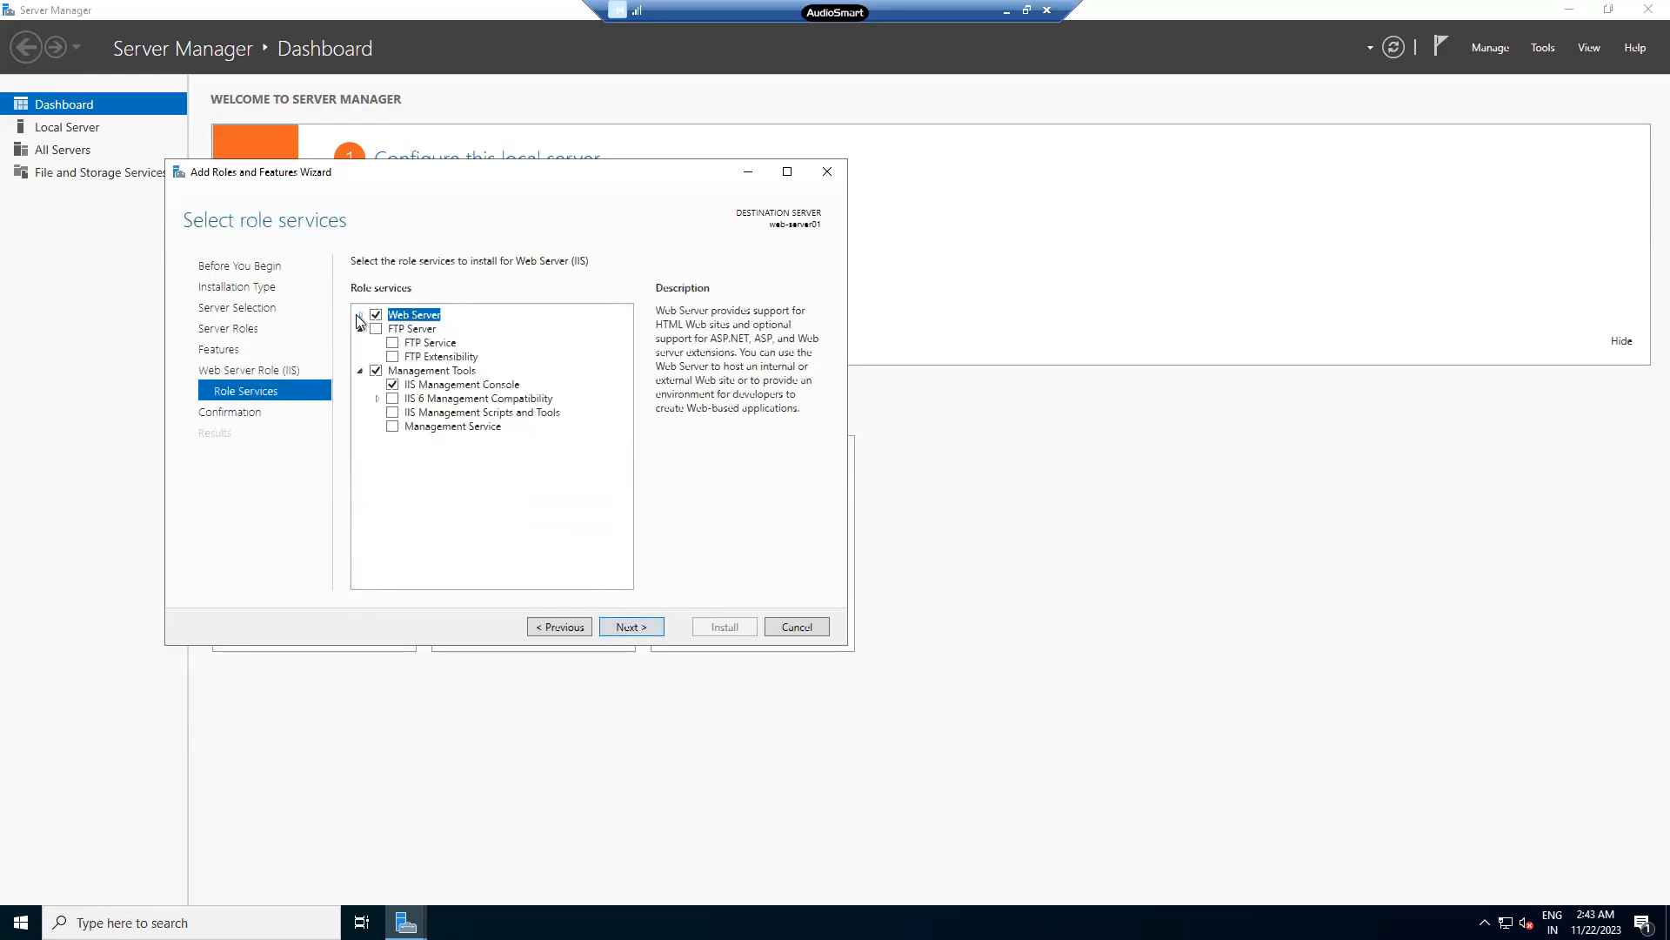
pyautogui.click(357, 315)
pyautogui.click(357, 315)
pyautogui.click(357, 314)
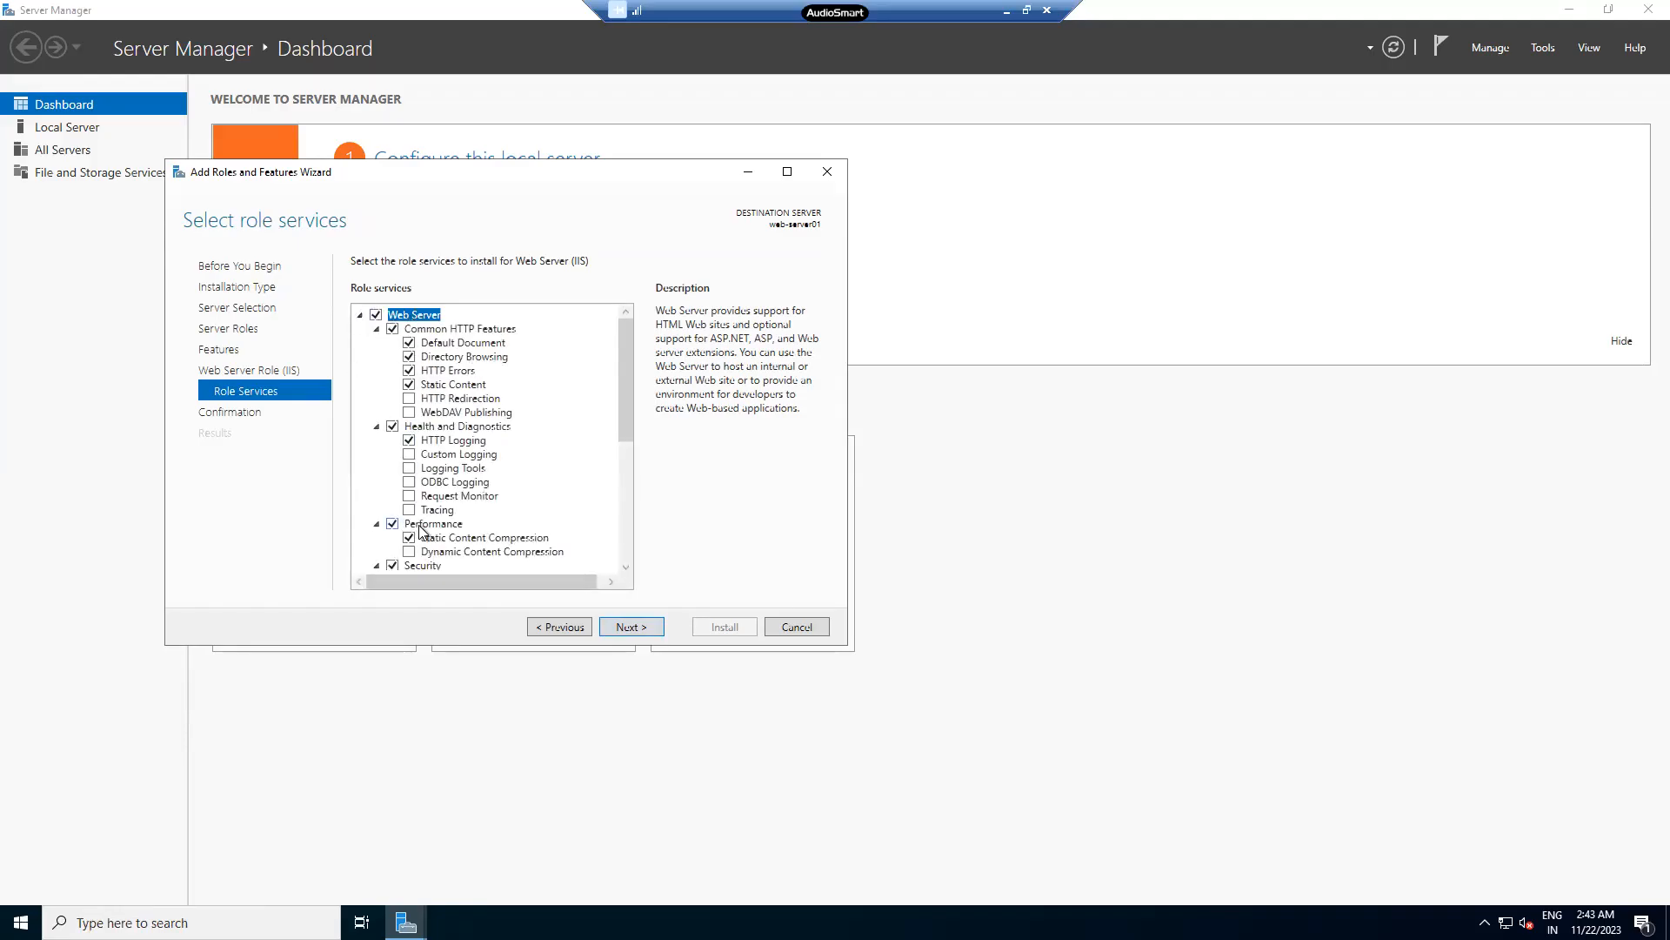
# - Tick HTTP Redirection, WebDAV Publishing, Custom/ODBC Logging, Logging Tools, Request Monitor, Tracing and Dynamic Content Compression
pyautogui.click(409, 399)
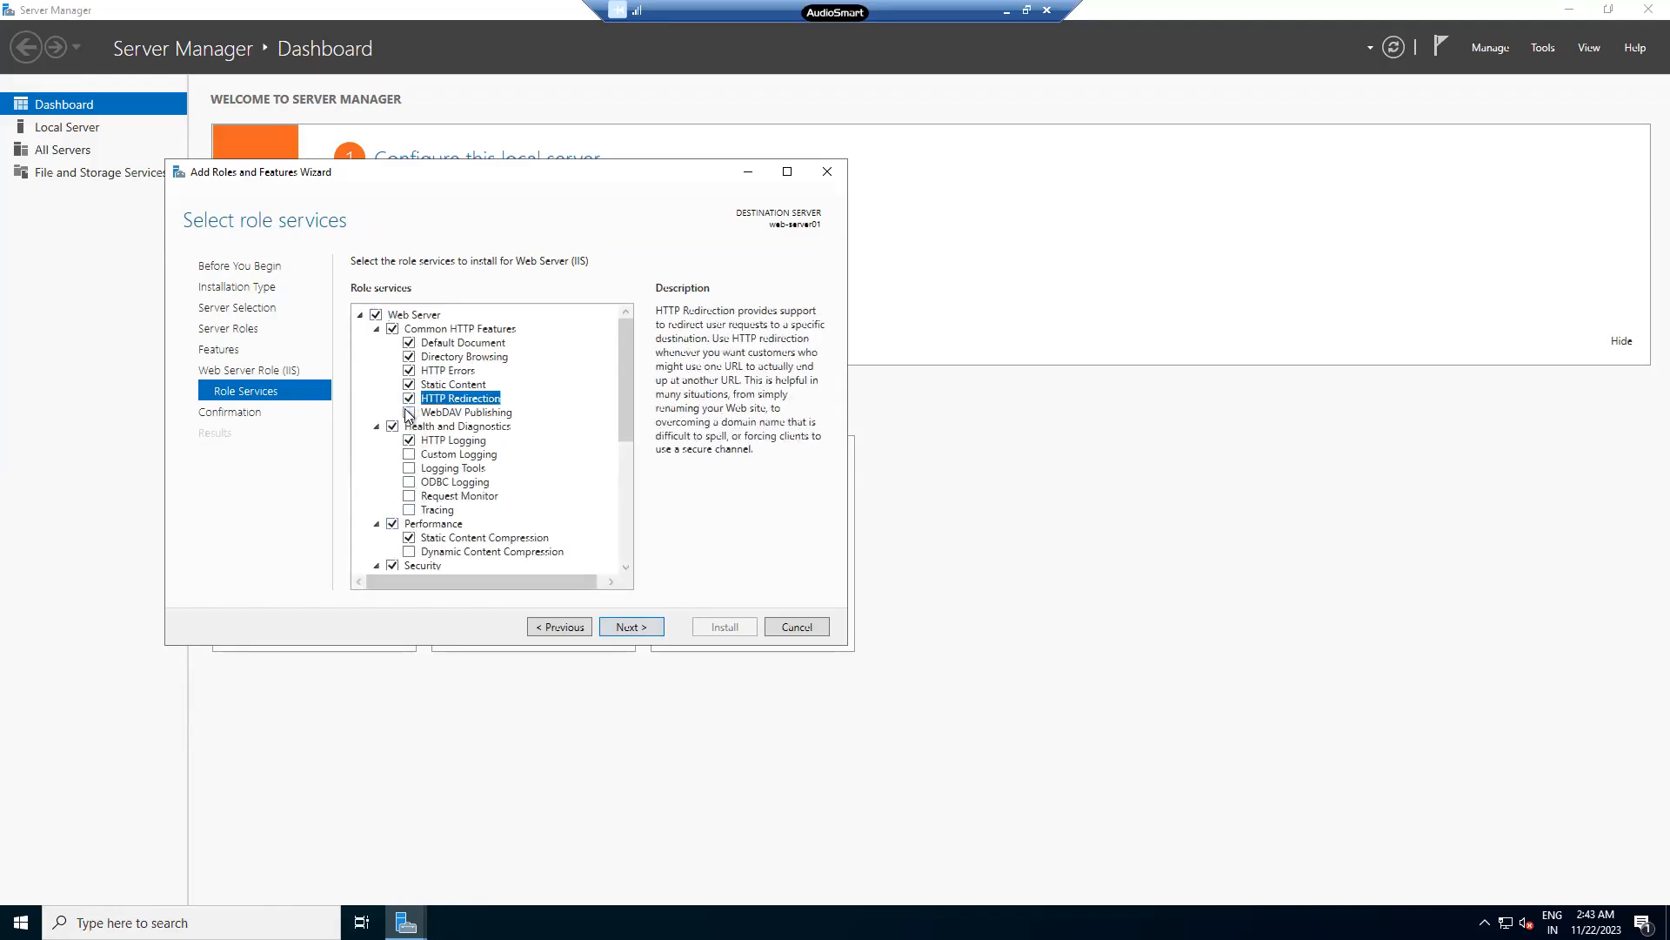
pyautogui.click(409, 413)
pyautogui.click(409, 455)
pyautogui.click(409, 468)
pyautogui.click(409, 482)
pyautogui.click(409, 496)
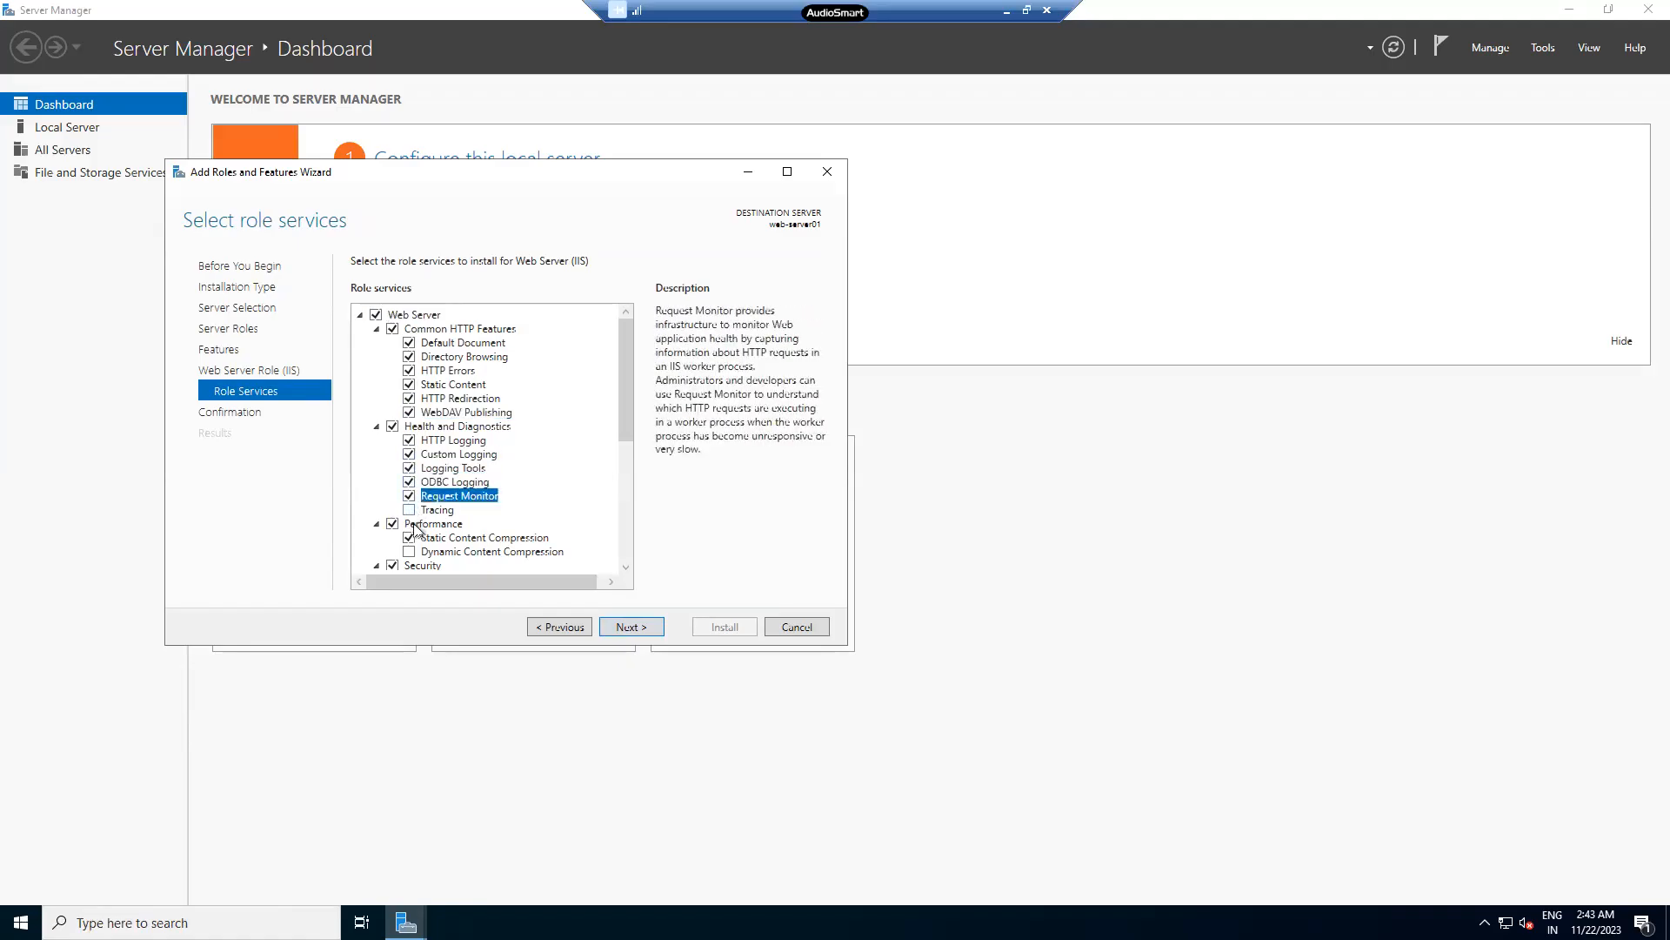
pyautogui.click(409, 510)
pyautogui.click(409, 551)
# - Tick the security services: Basic, Digest, Windows, client certificate mapping authentication, Centralized SSL, IP restrictions, URL Authorization
pyautogui.scroll(-4, 540, 489)
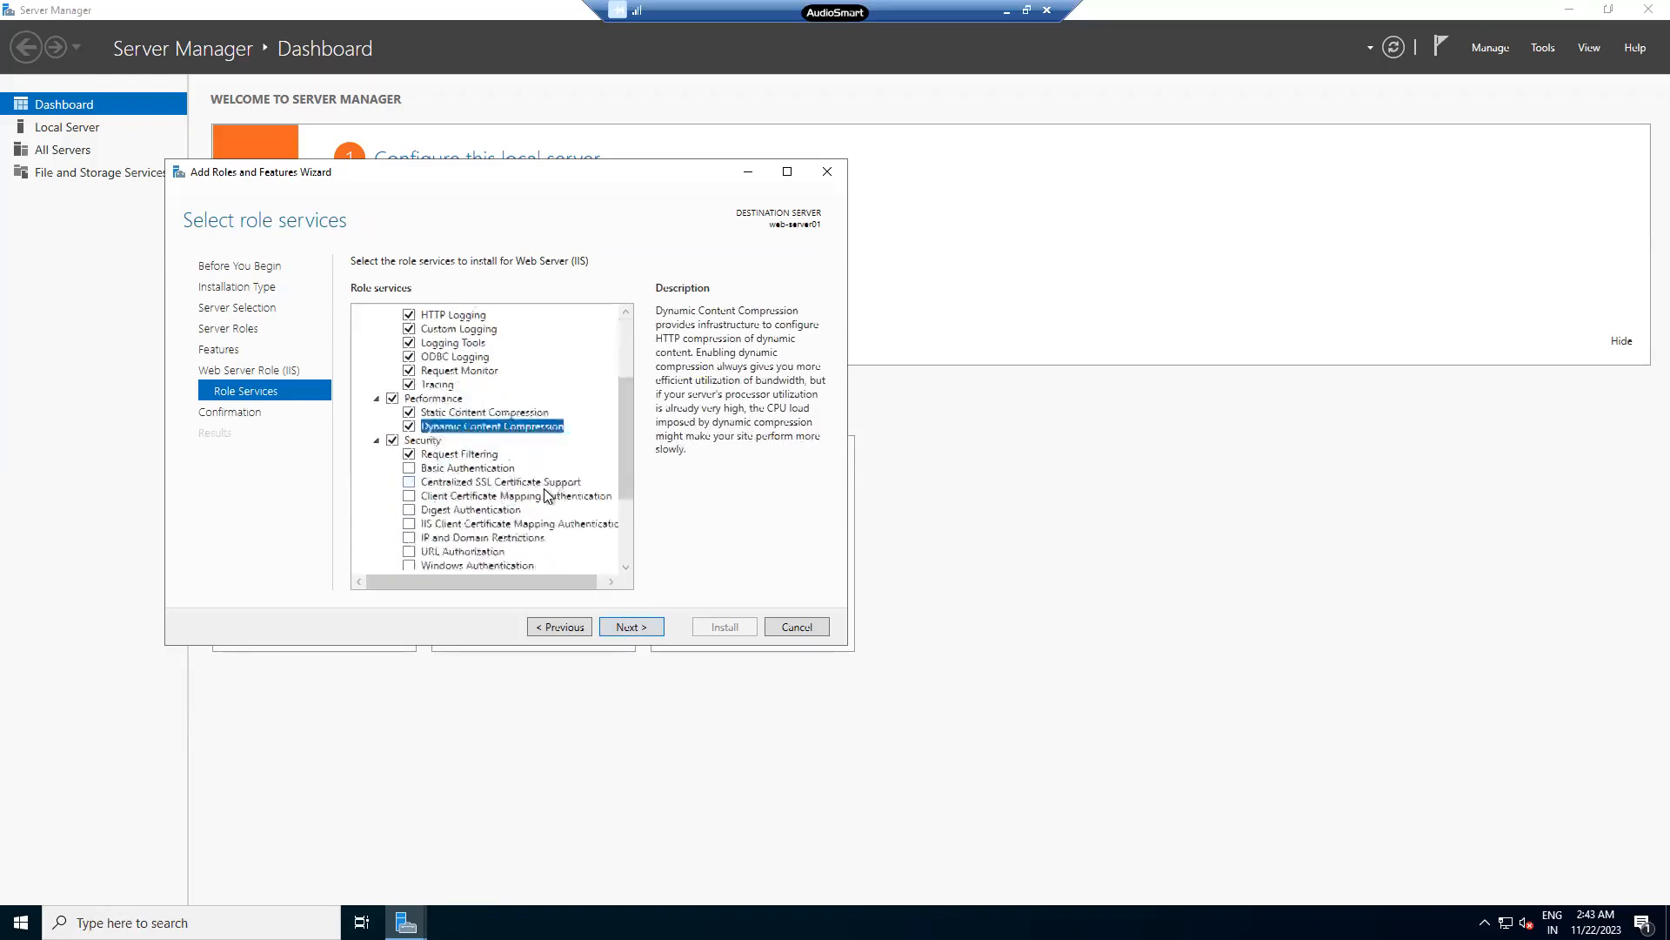
pyautogui.scroll(-1, 545, 488)
pyautogui.click(408, 426)
pyautogui.click(408, 440)
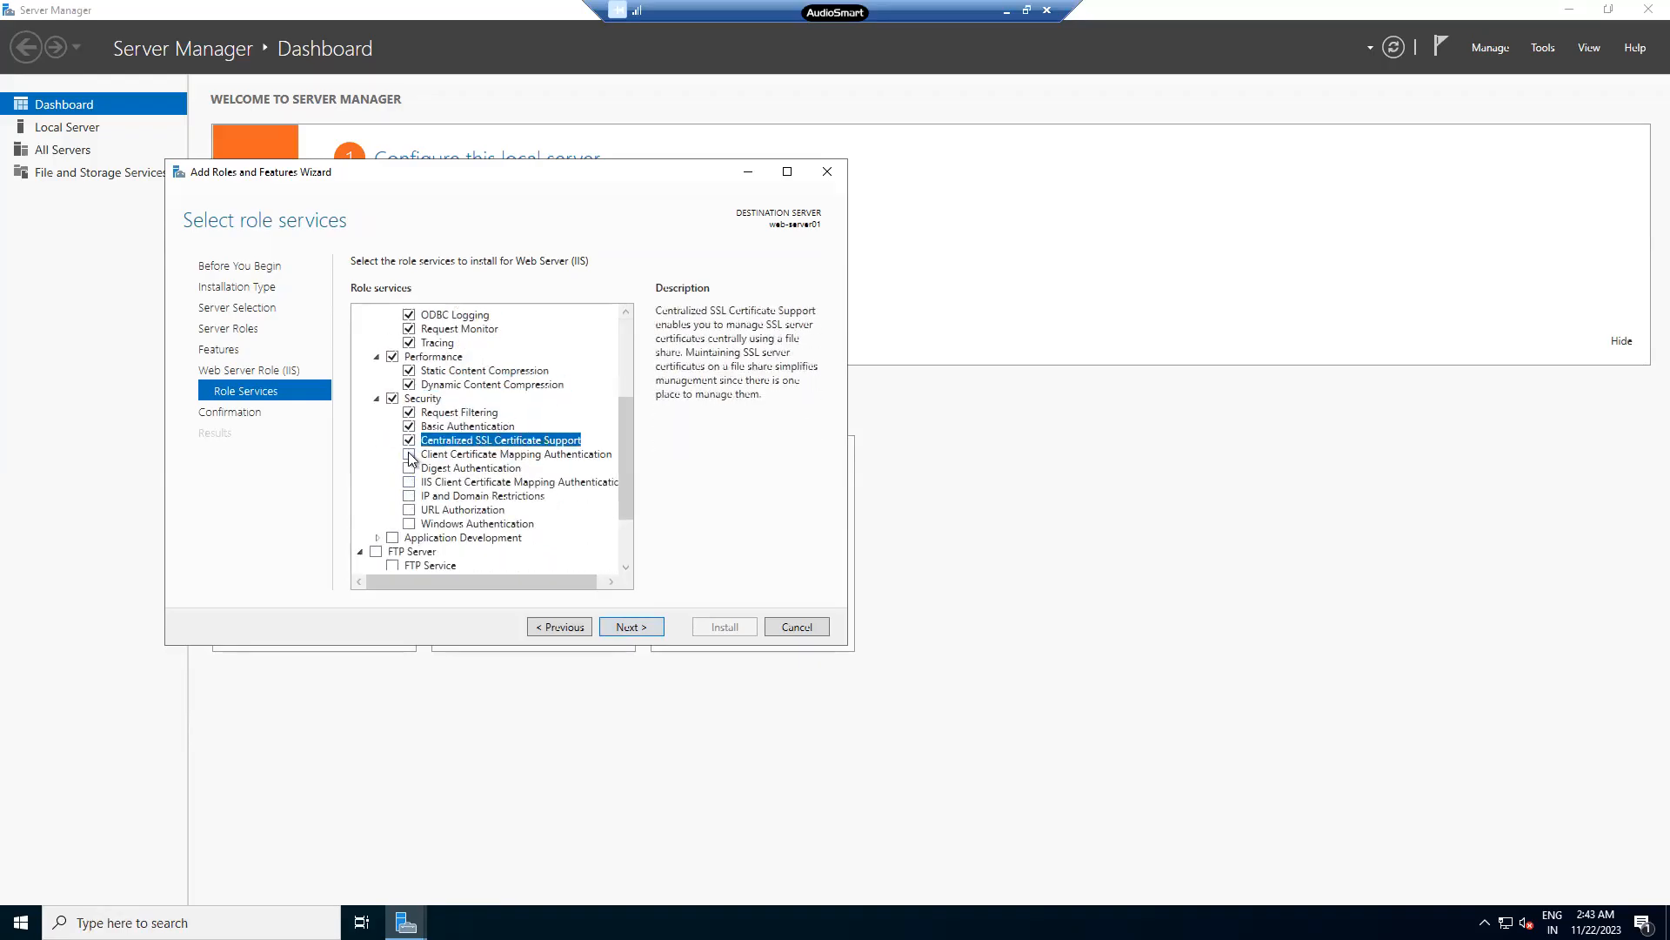
pyautogui.click(409, 454)
pyautogui.click(409, 468)
pyautogui.click(409, 482)
pyautogui.click(409, 496)
pyautogui.click(409, 510)
pyautogui.click(409, 524)
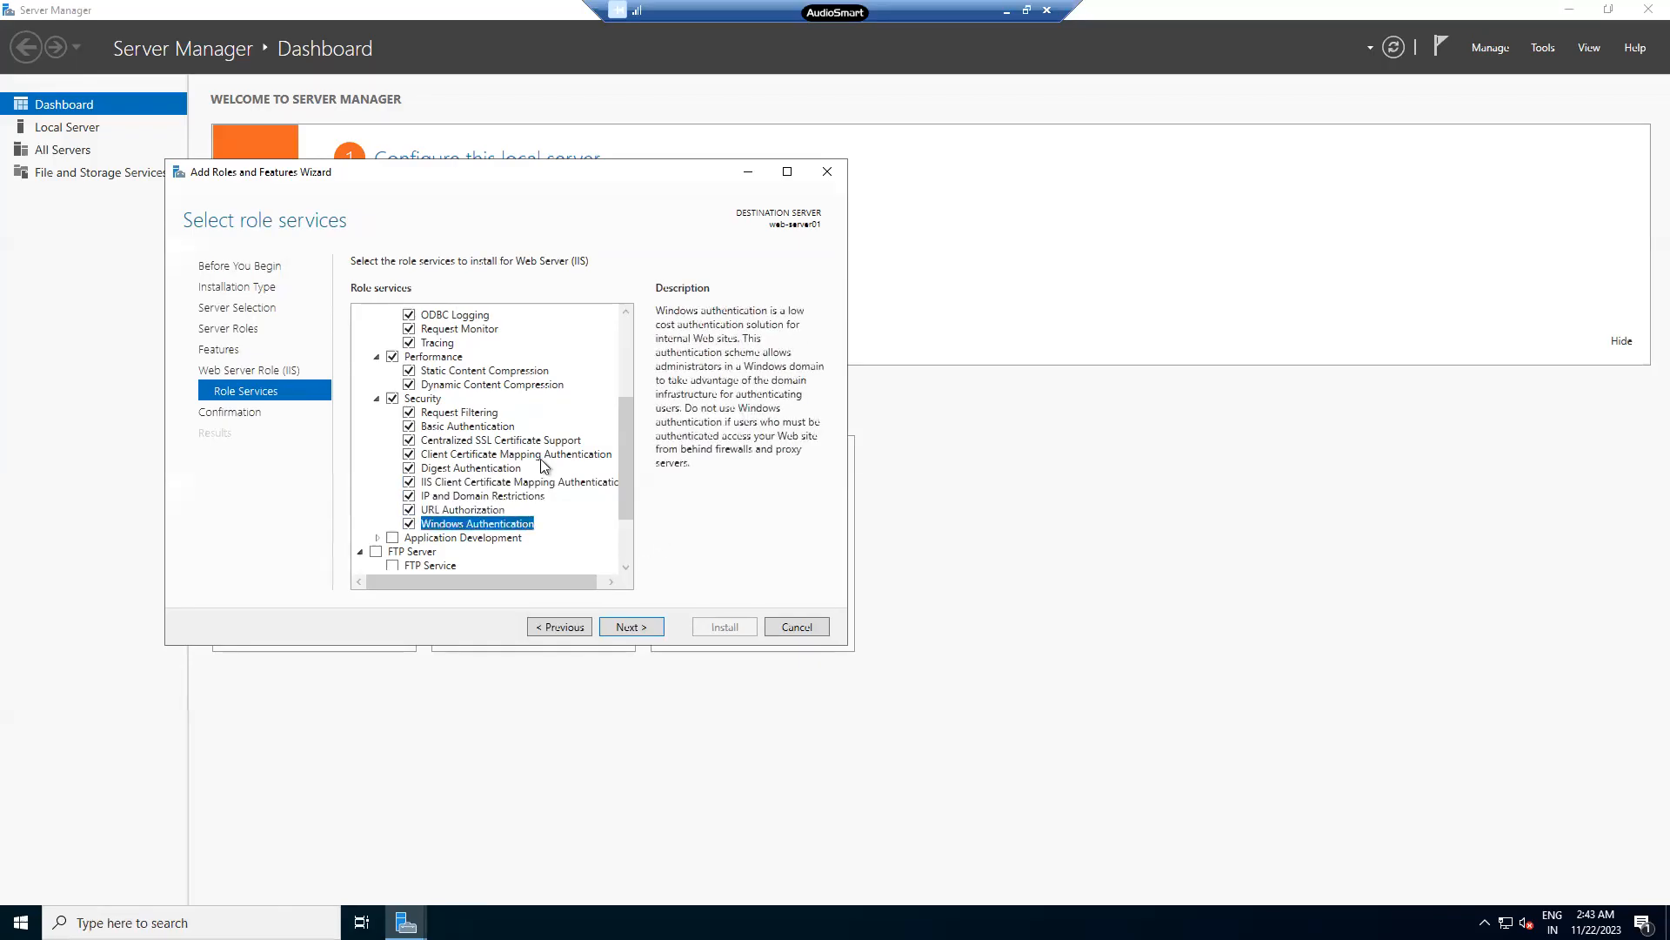
# - Tick Application Development, FTP Server with FTP Extensibility, IIS 6 Compatibility, Management Scripts and Management Service
pyautogui.scroll(-2, 547, 474)
pyautogui.click(393, 452)
pyautogui.click(376, 465)
pyautogui.click(392, 493)
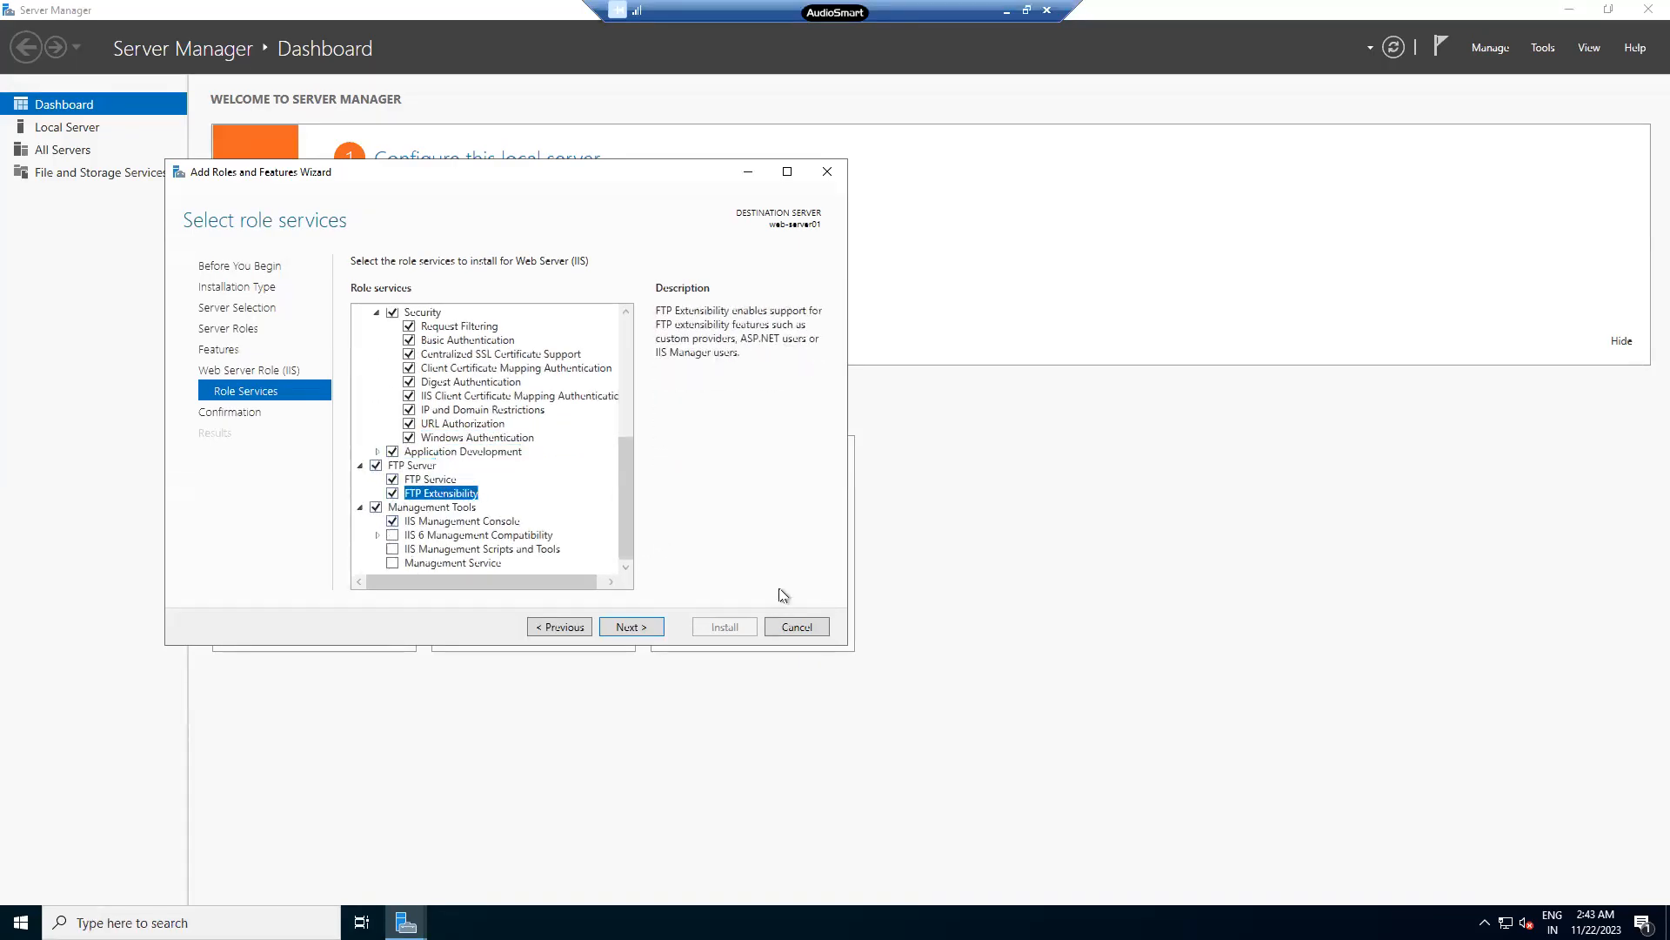
pyautogui.click(392, 535)
pyautogui.click(393, 549)
pyautogui.click(392, 563)
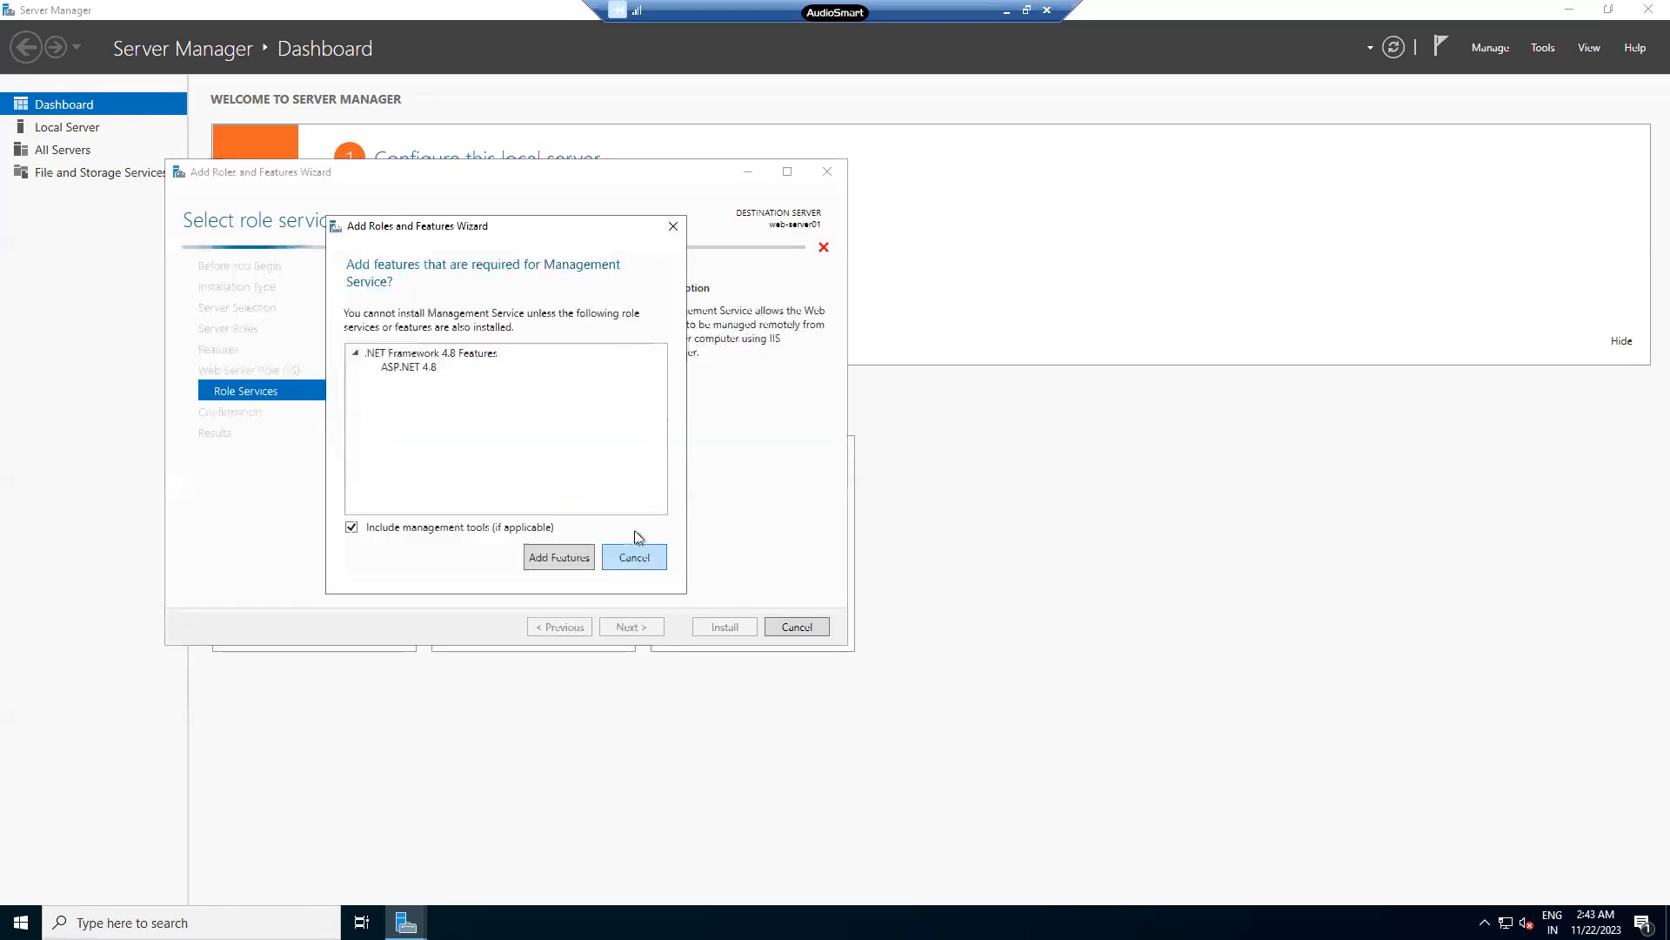
pyautogui.click(566, 555)
pyautogui.moveTo(628, 530); pyautogui.dragTo(635, 316)
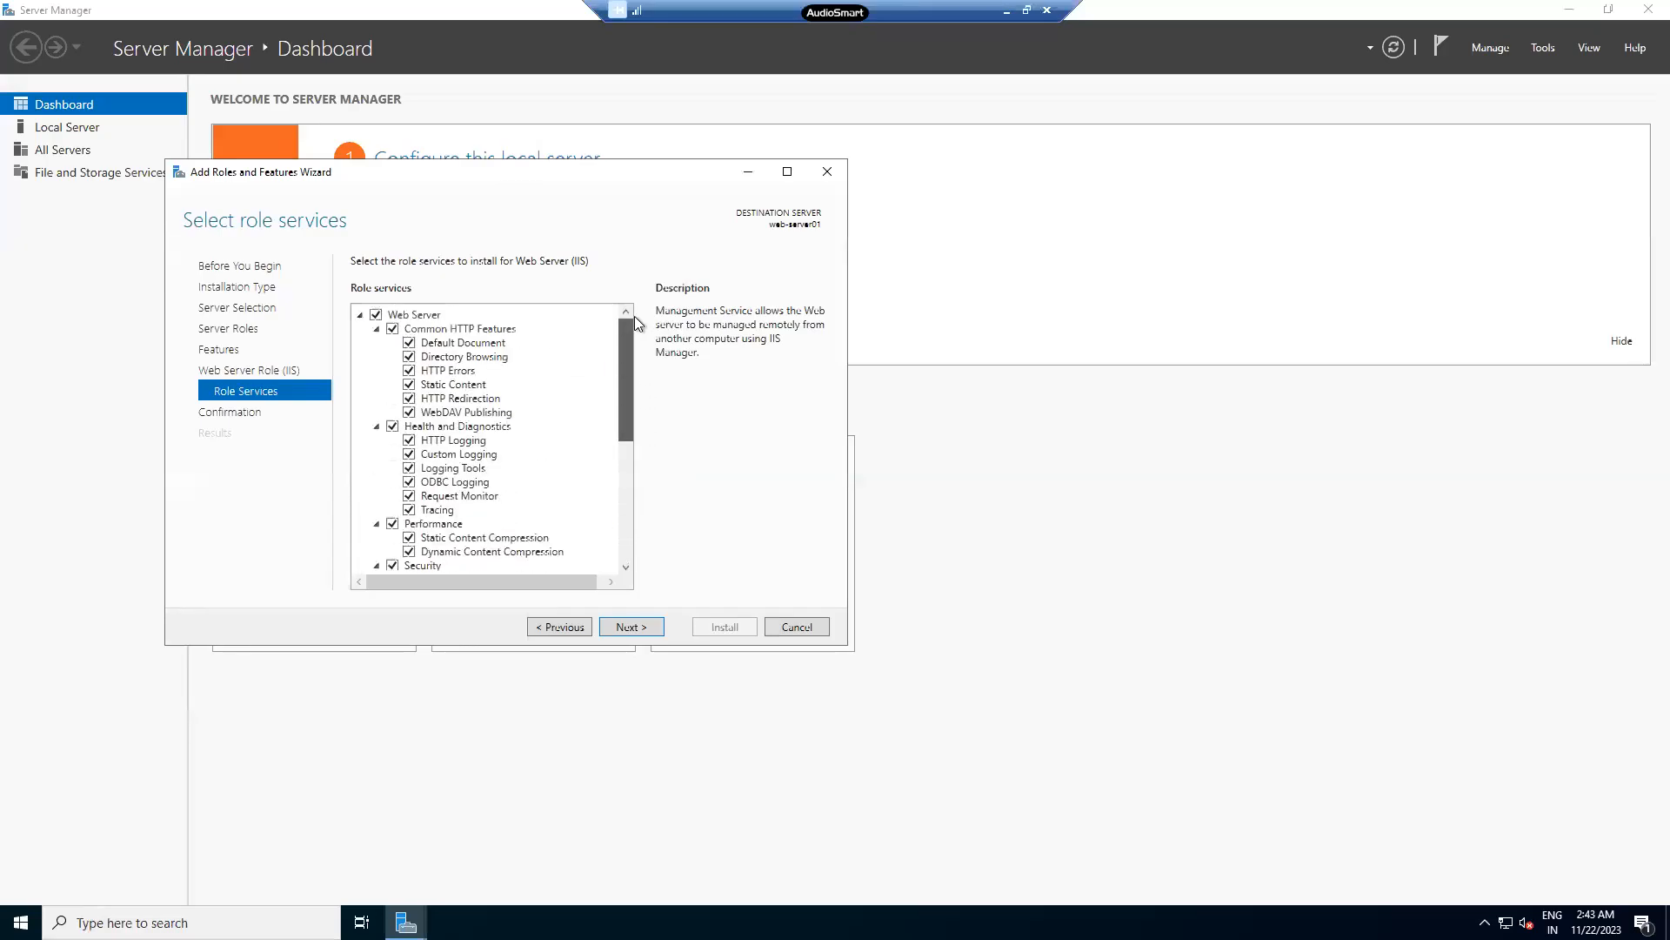
pyautogui.click(360, 316)
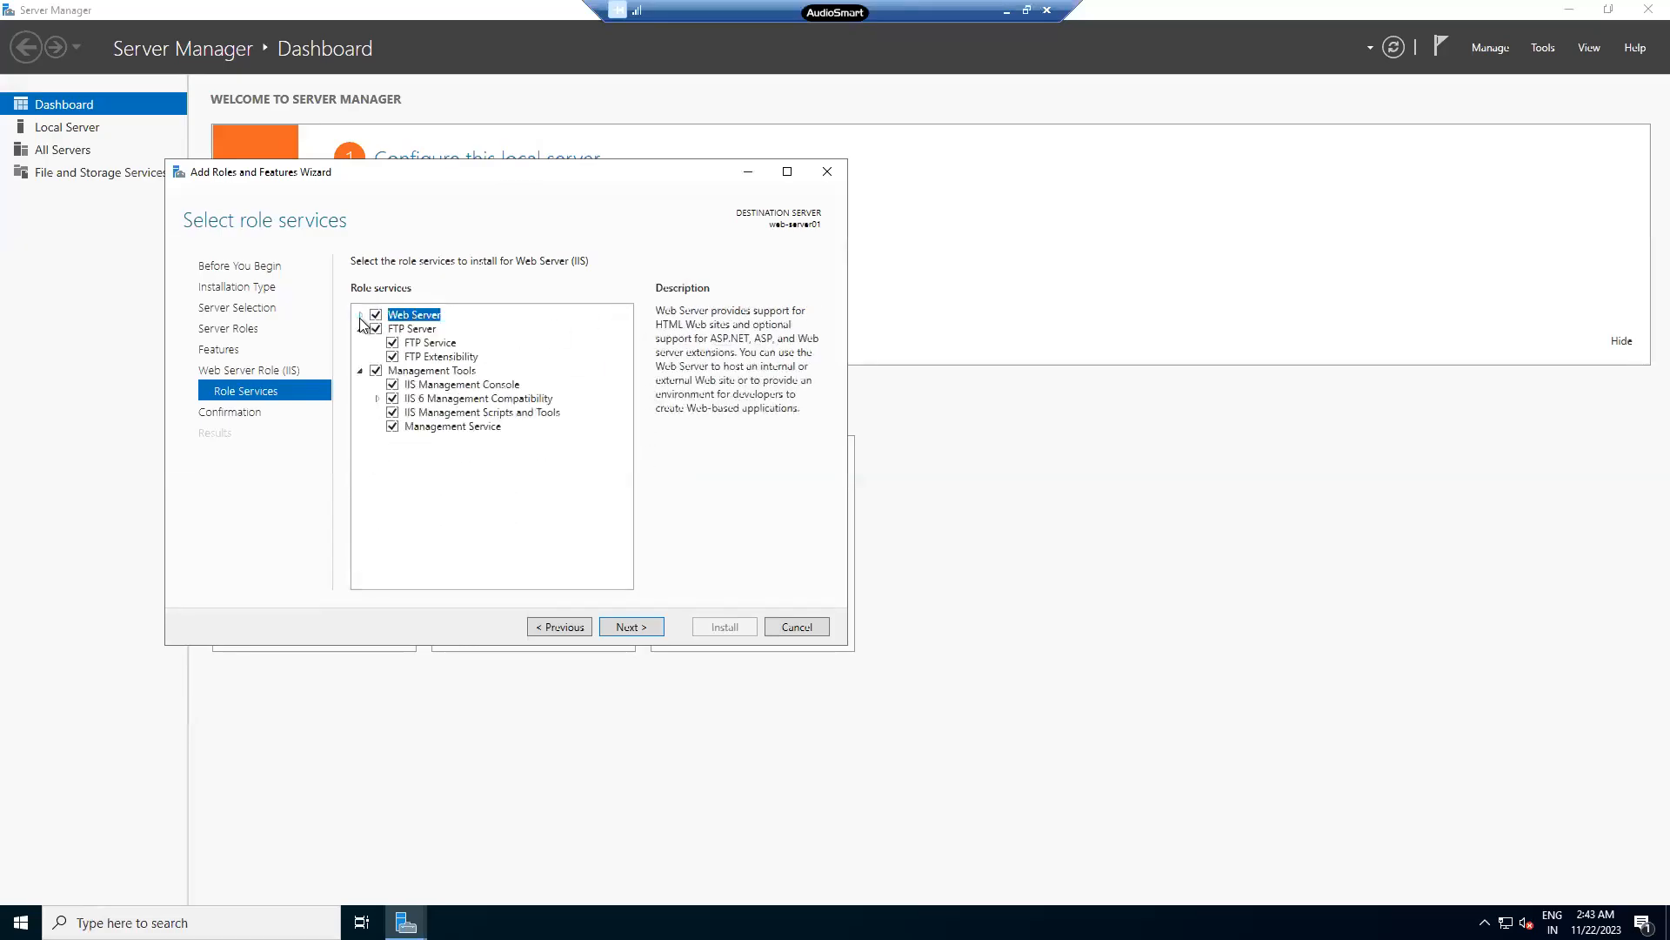
pyautogui.click(360, 315)
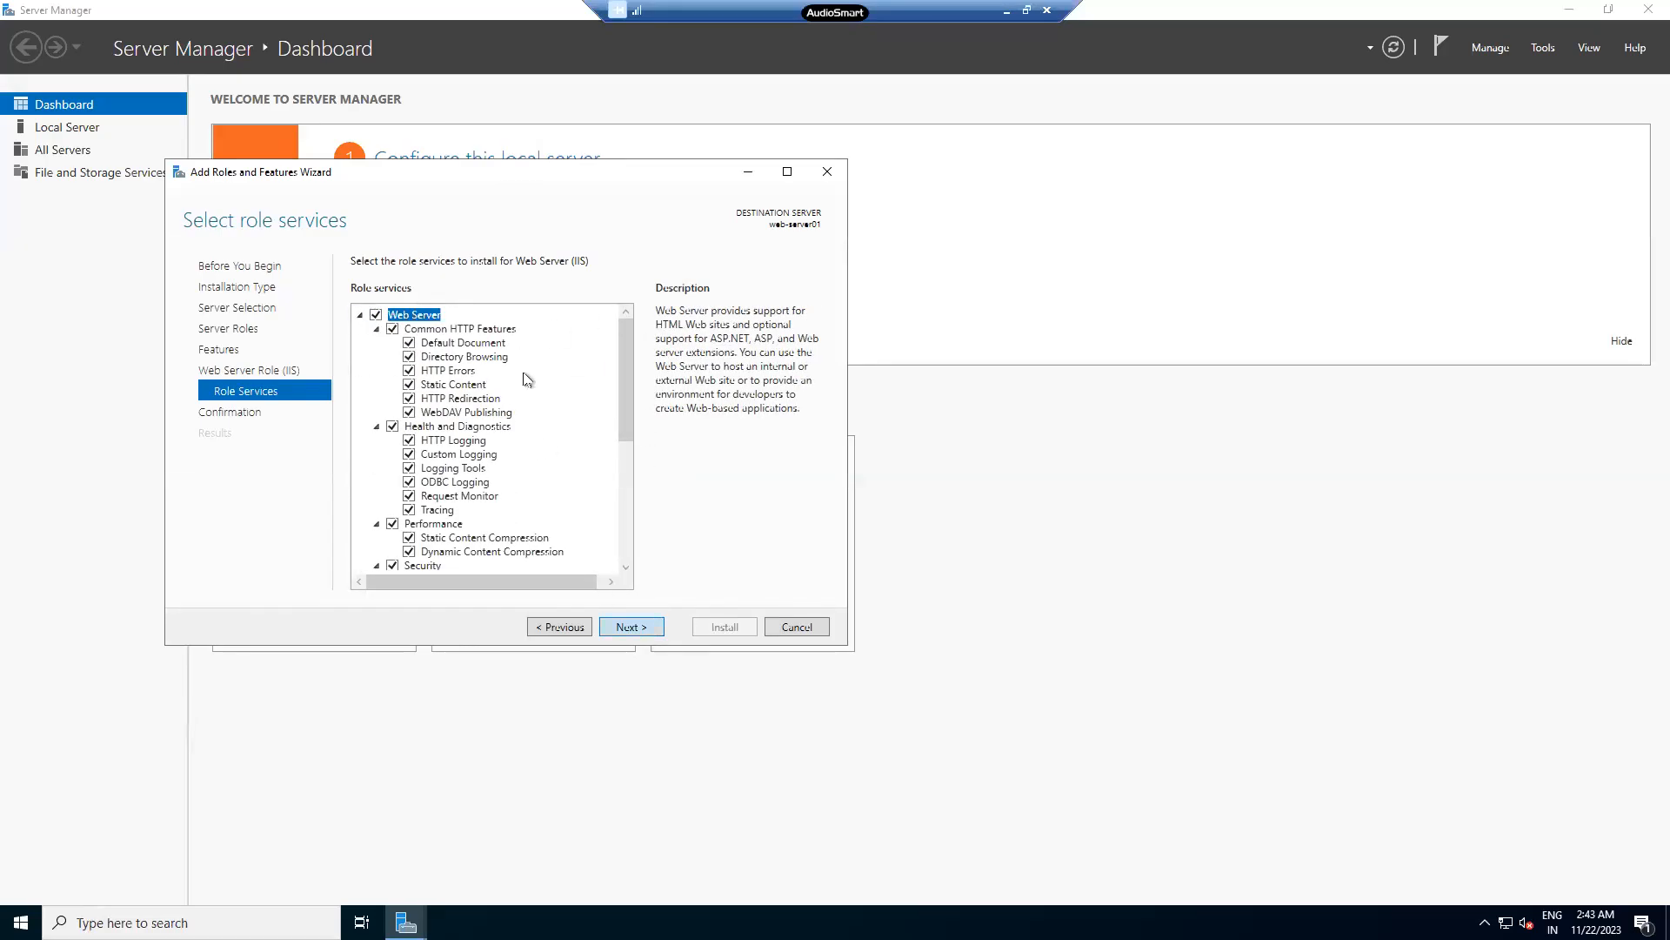
# - Confirm the selections and start the installation, then bring the notes forward
pyautogui.click(633, 627)
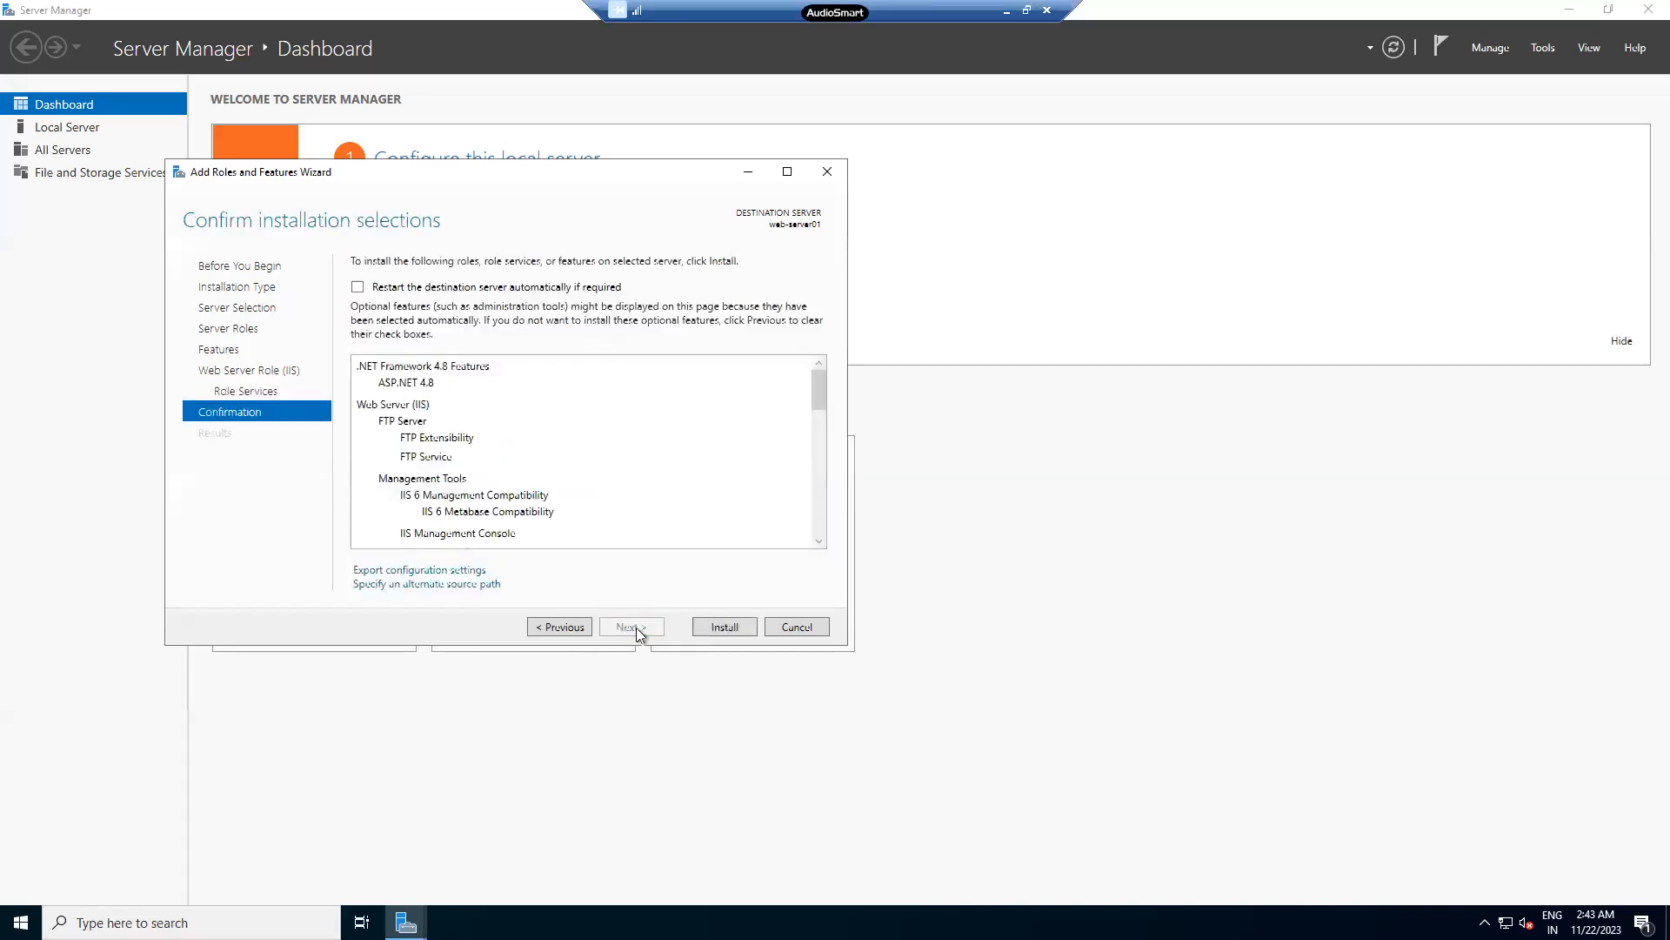
pyautogui.click(724, 626)
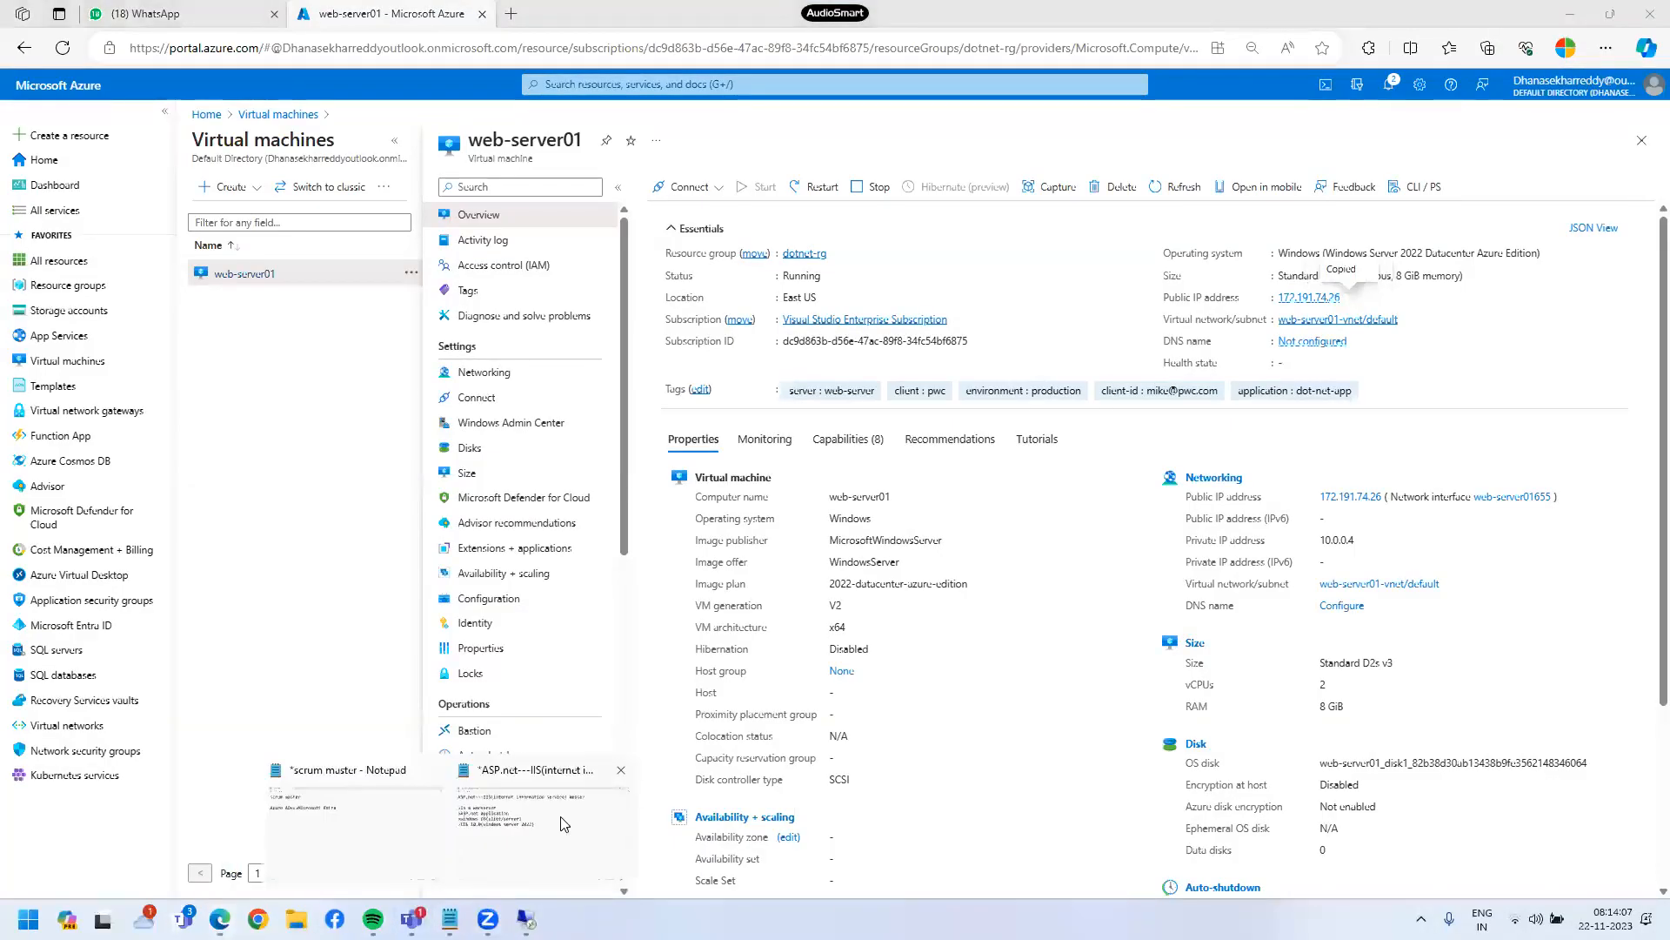
pyautogui.click(563, 823)
# - Add a dashed separator and an underlined 'Java application:' heading below the IIS notes
pyautogui.press('Return')
pyautogui.press('Return')
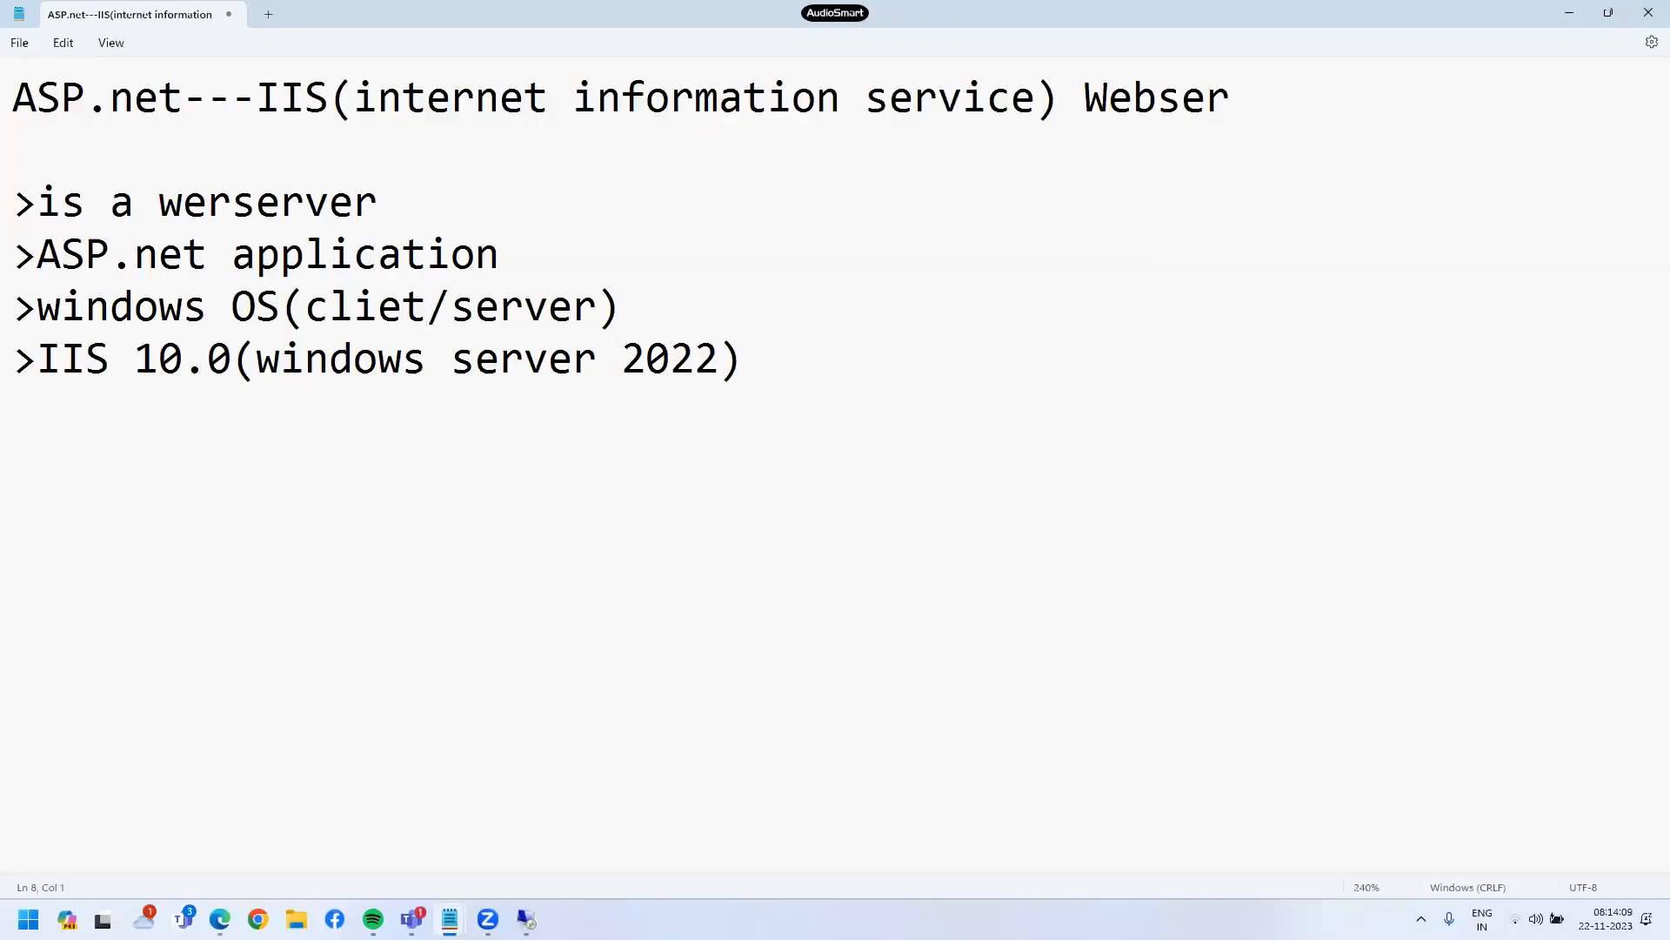
pyautogui.press('Up')
pyautogui.write('---------------------------------')
pyautogui.press('Down')
pyautogui.press('Return')
pyautogui.write('J')
pyautogui.press('BackSpace')
pyautogui.press('BackSpace')
pyautogui.write('Java application:')
pyautogui.press('Return')
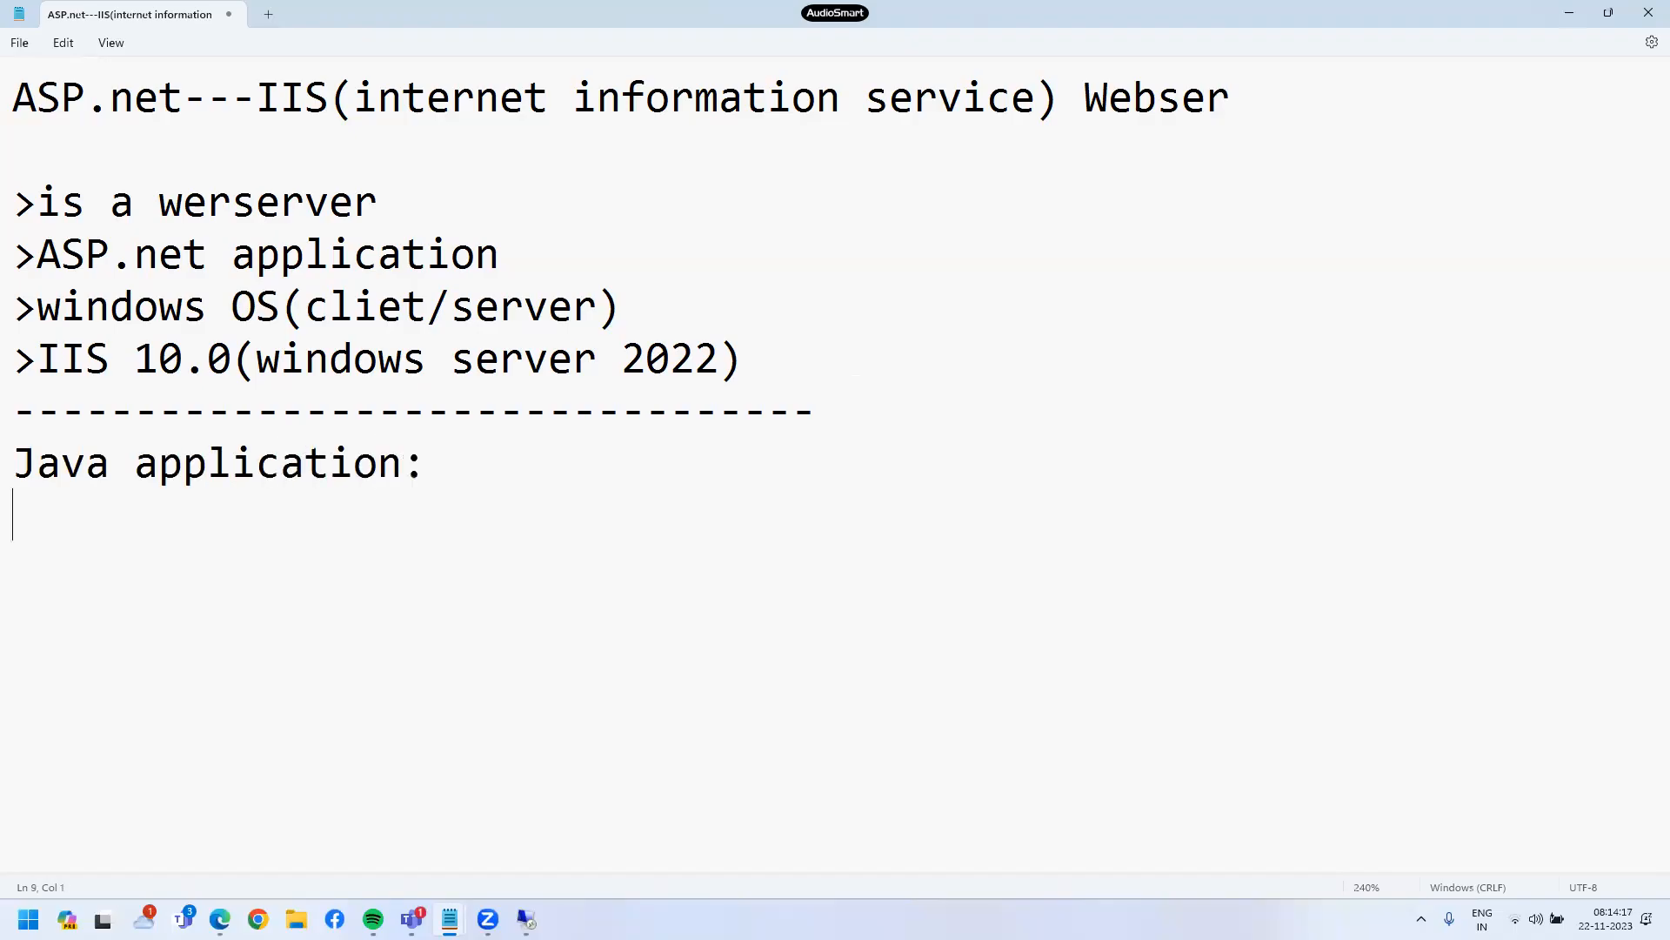
pyautogui.write('----------------')
pyautogui.press('Return')
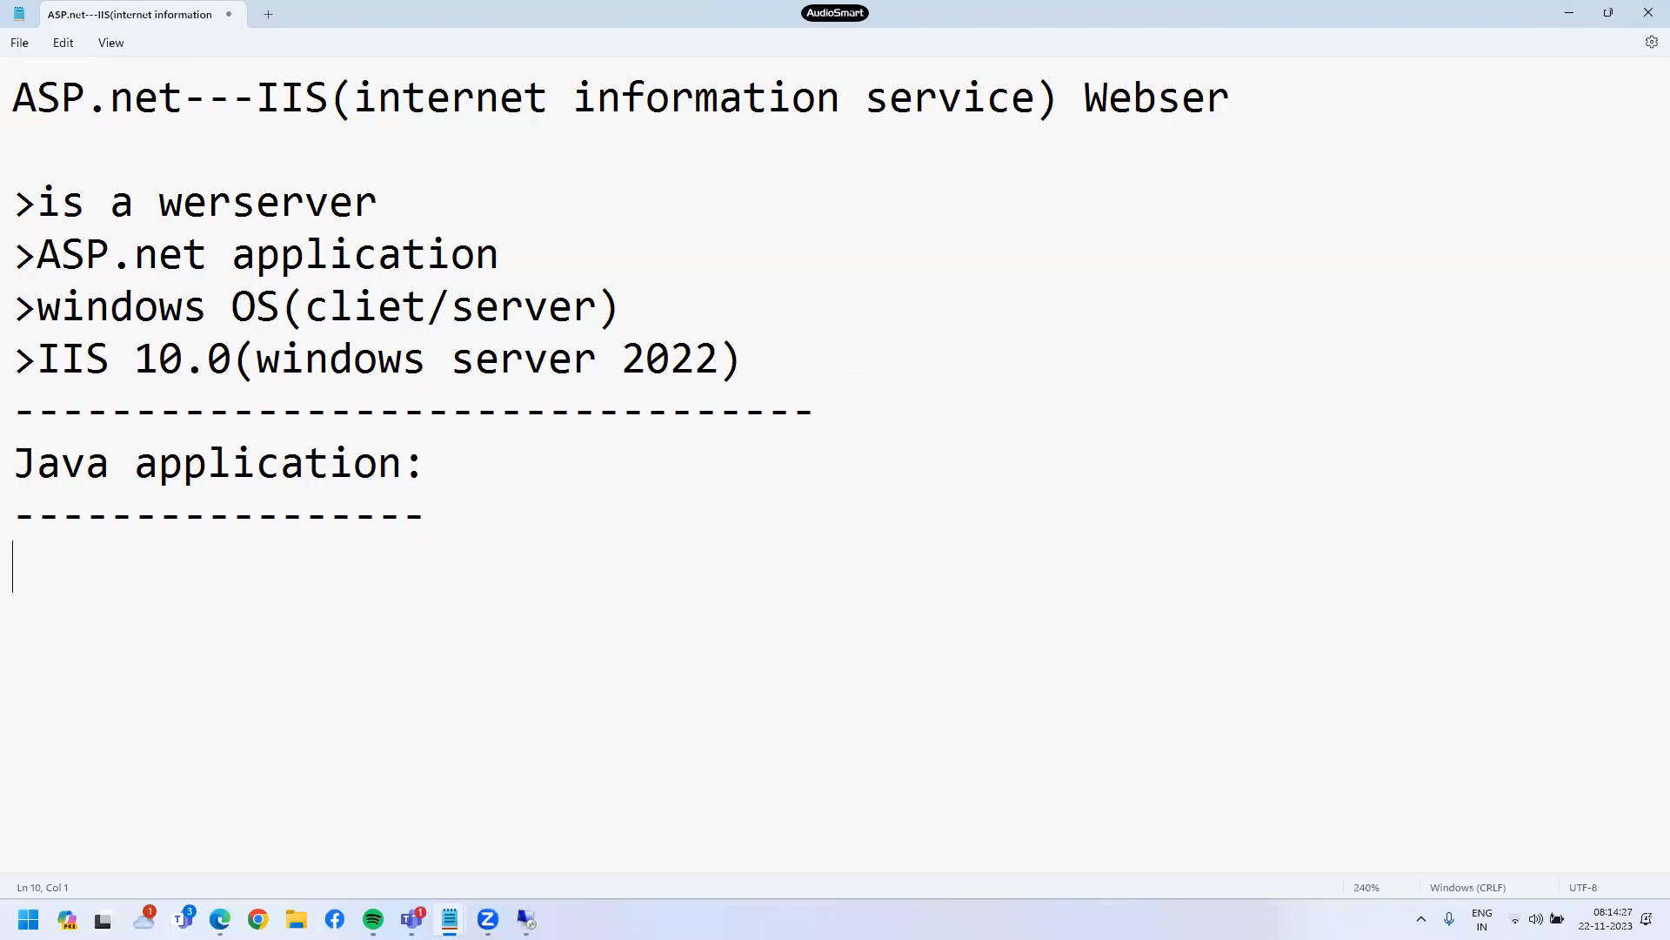
# - List the Java web servers: Apache, weblogic, websphere-ibm, jboss and nginx
pyautogui.write('-')
pyautogui.write('Aap')
pyautogui.press('BackSpace')
pyautogui.press('BackSpace')
pyautogui.write('pache')
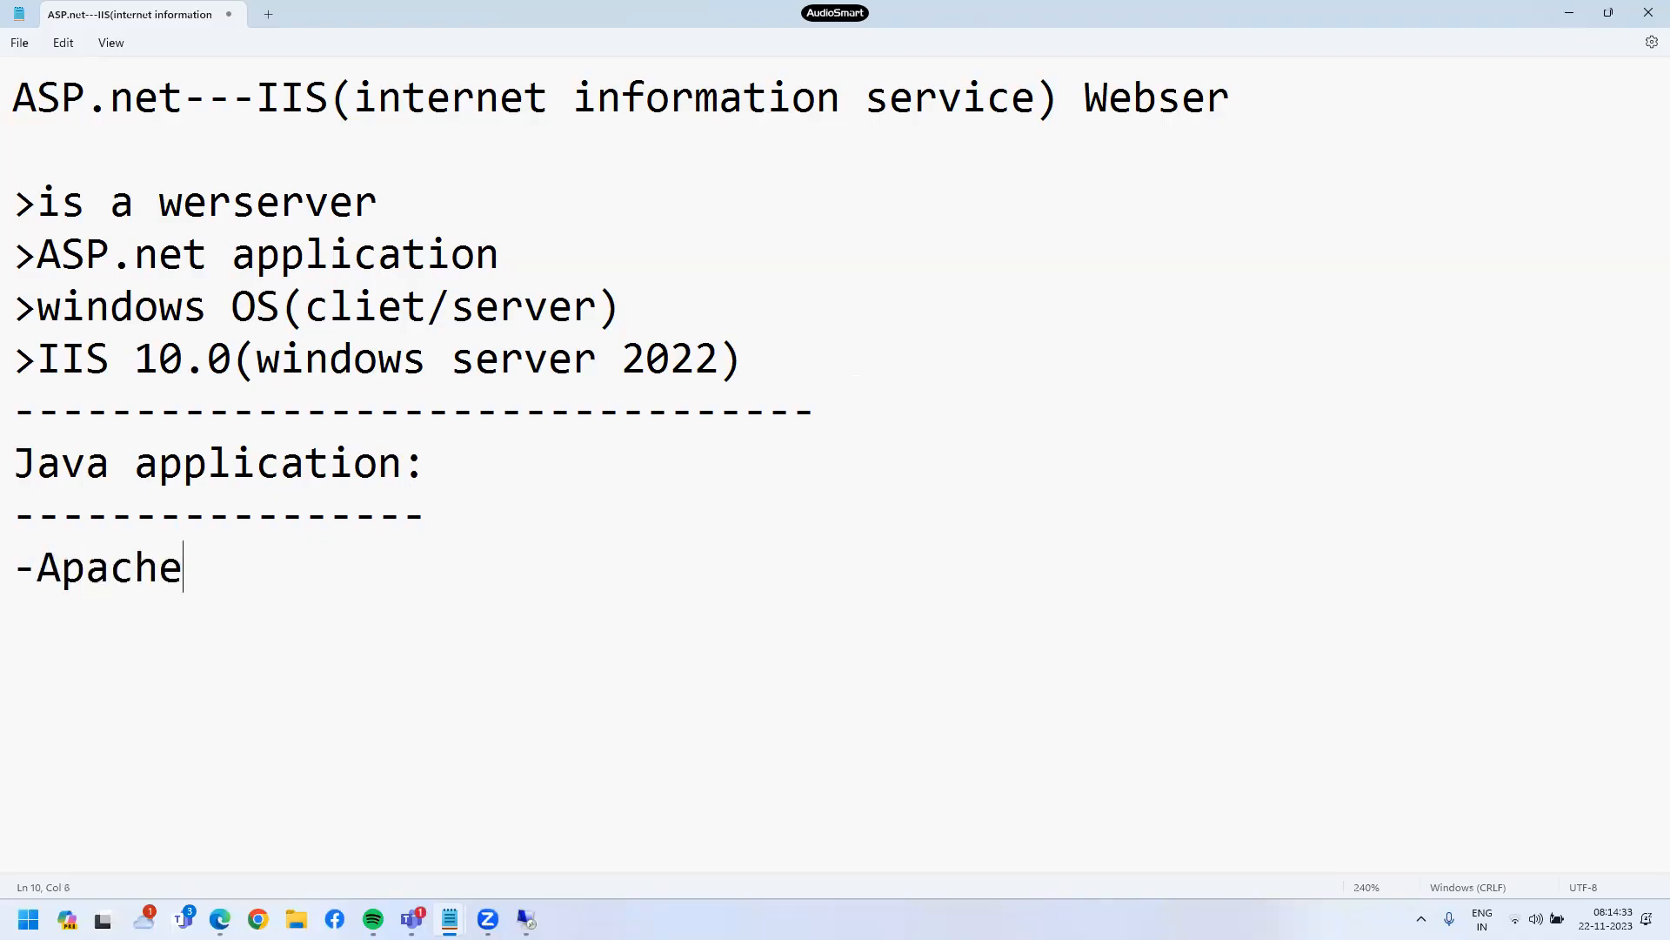
pyautogui.press('Return')
pyautogui.write('-weblogis')
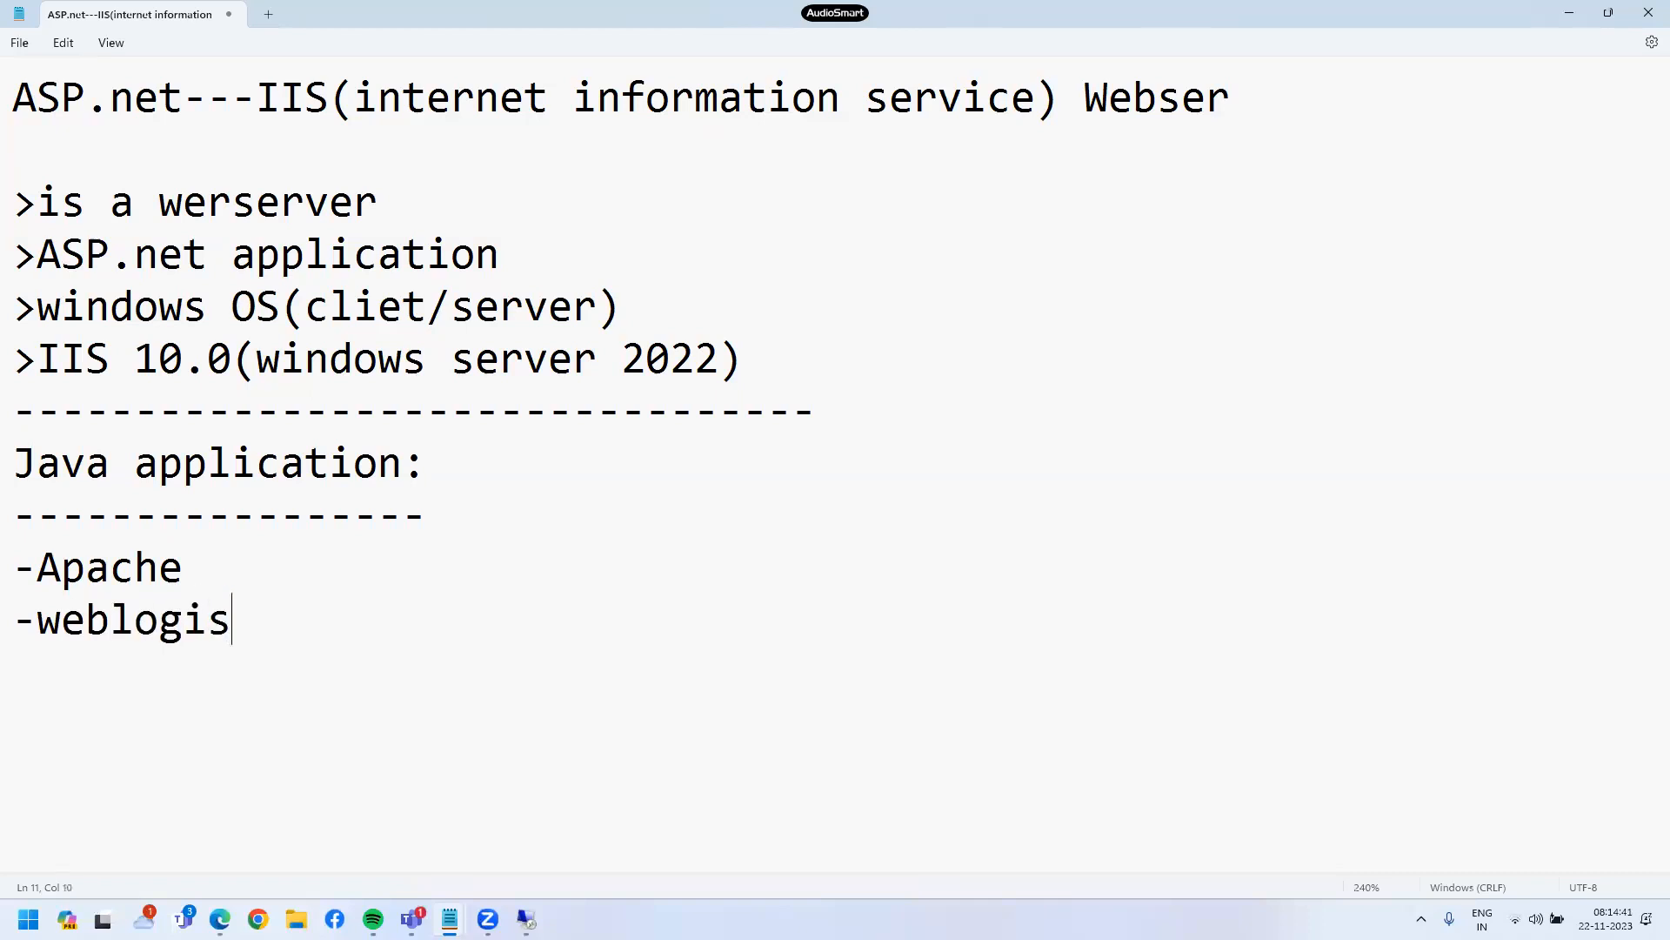
pyautogui.press('BackSpace')
pyautogui.write('c')
pyautogui.press('Return')
pyautogui.write('-webs')
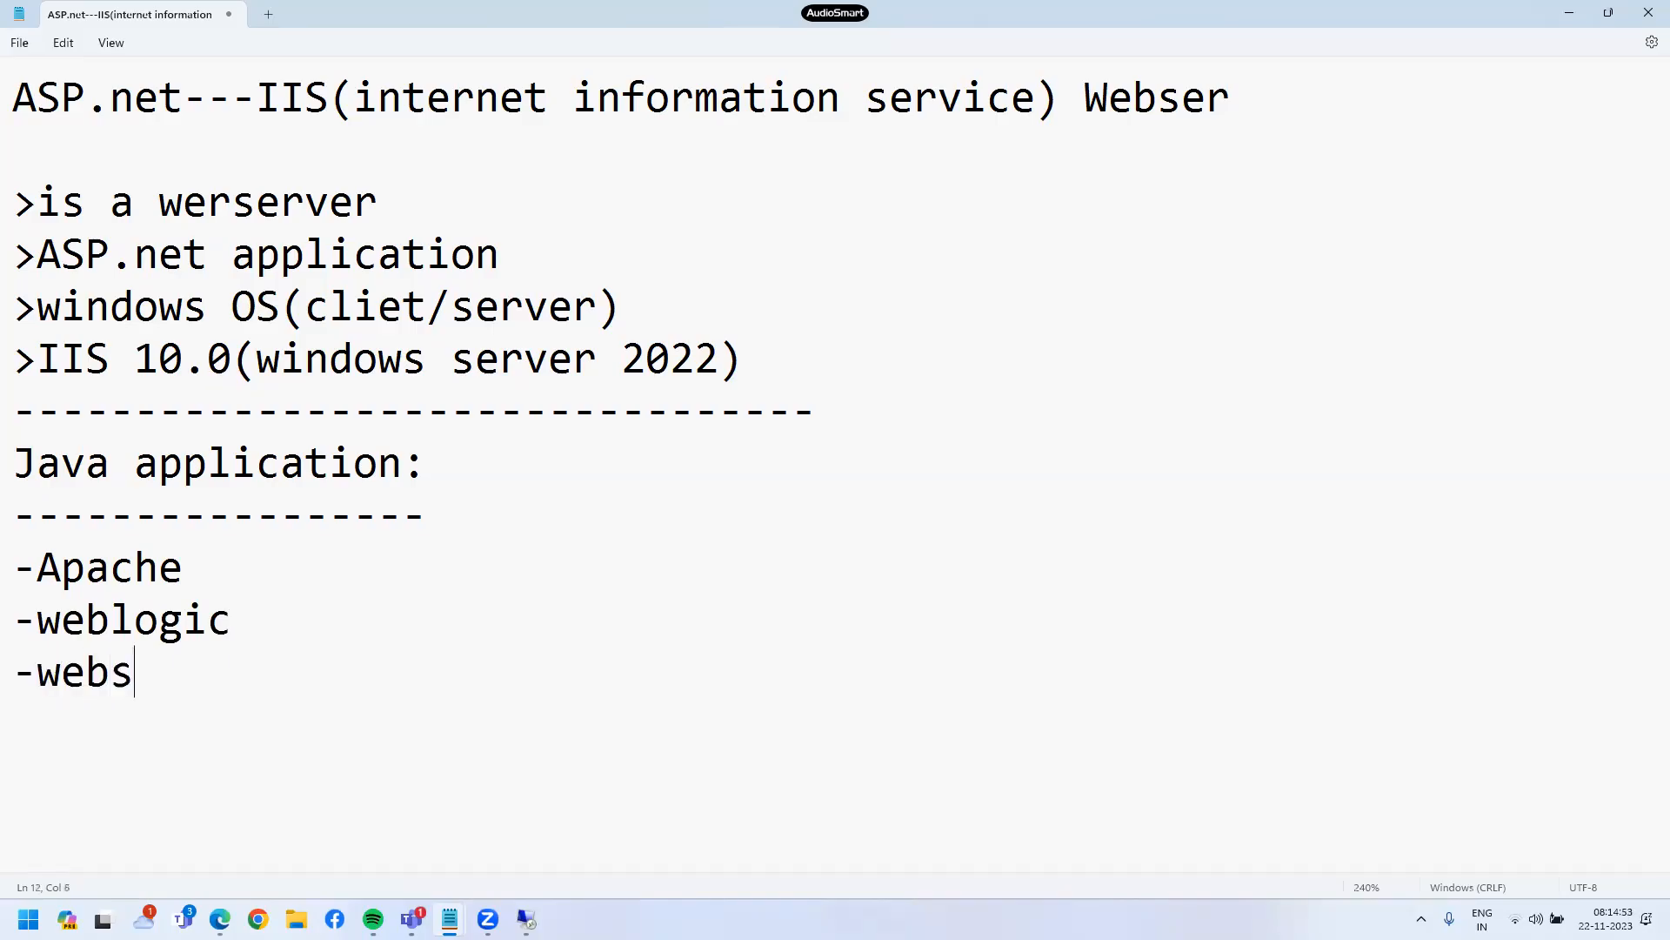
pyautogui.write('phere')
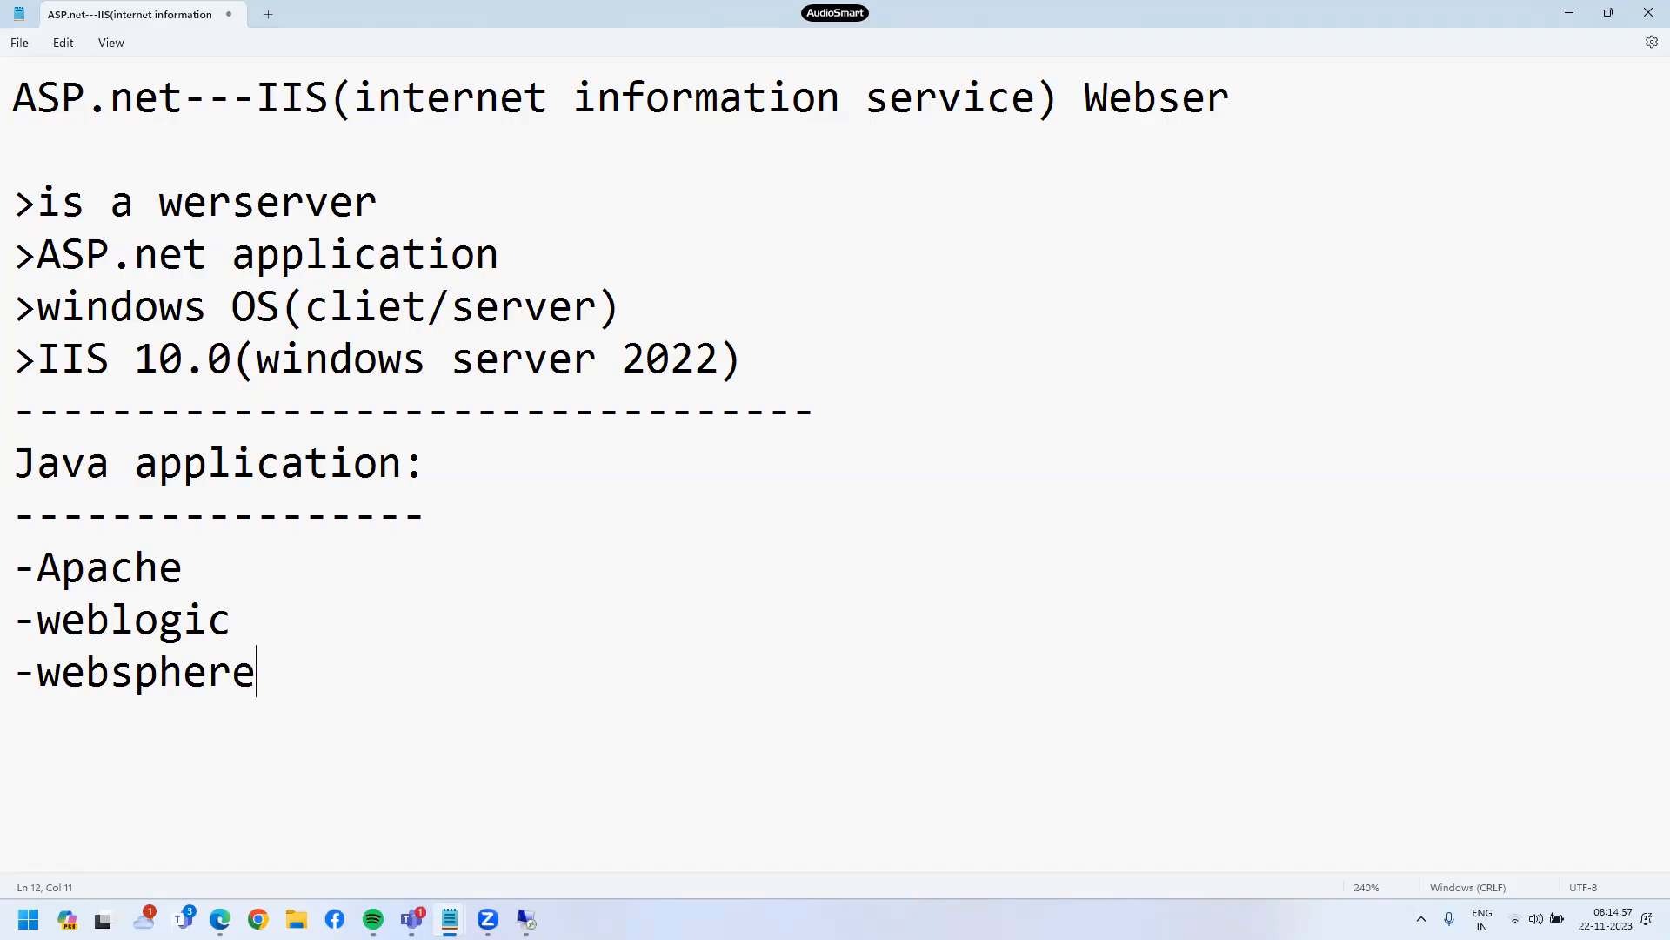
pyautogui.write('-ibm')
pyautogui.press('Return')
pyautogui.write('-jboss')
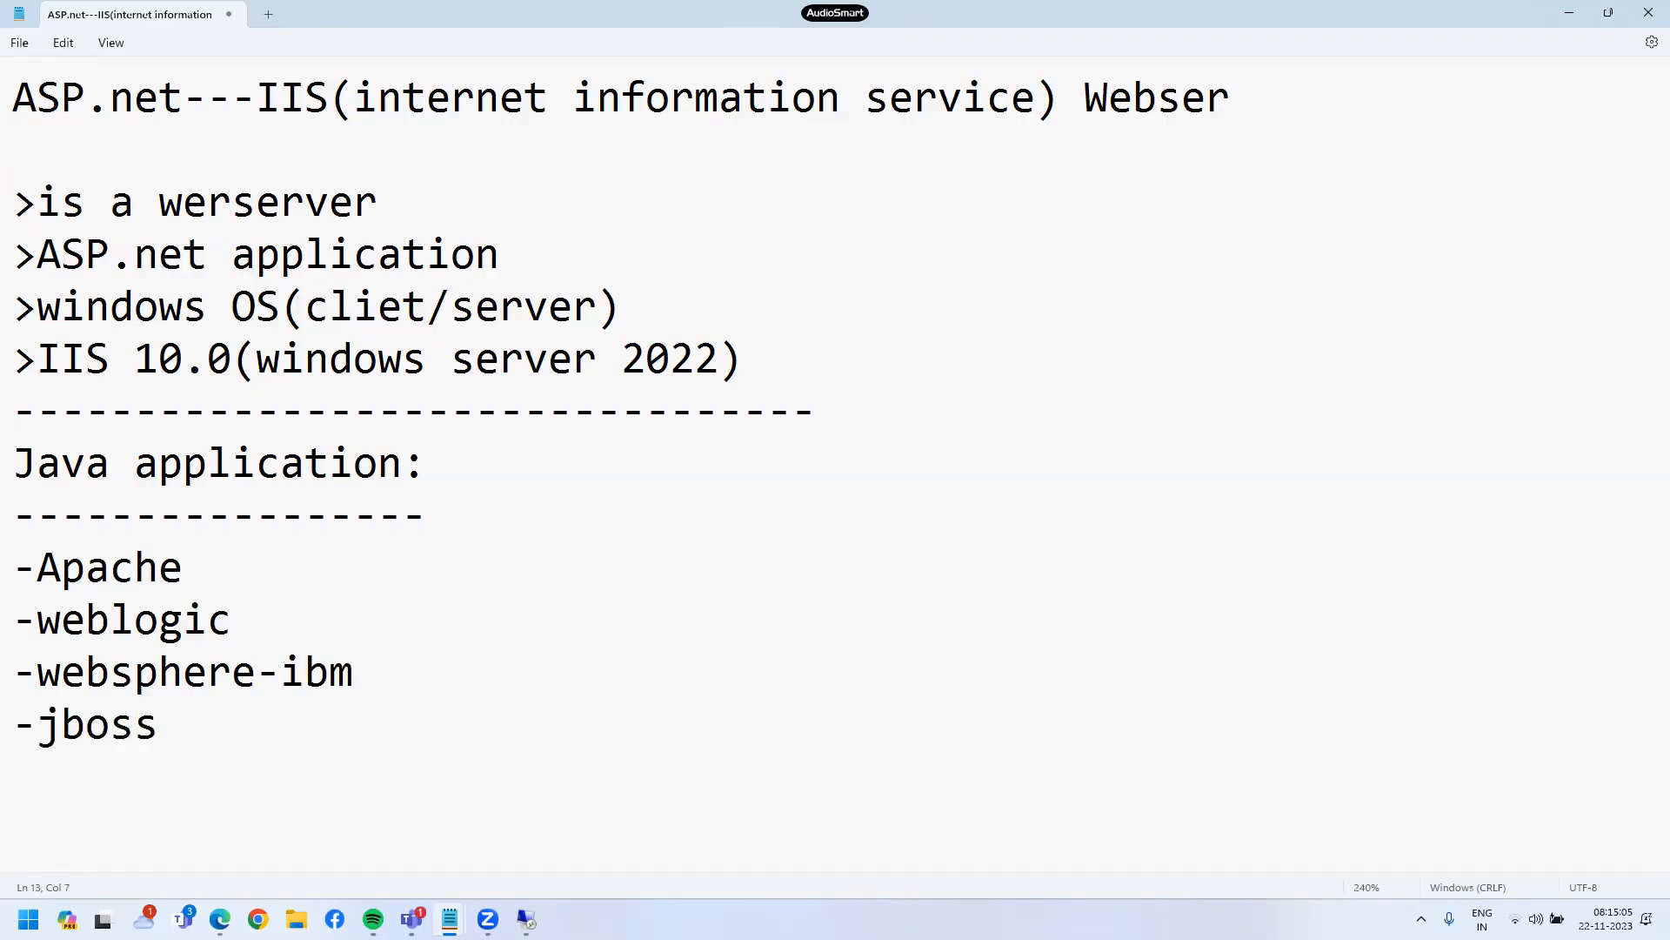
pyautogui.press('Return')
pyautogui.write('-nginx')
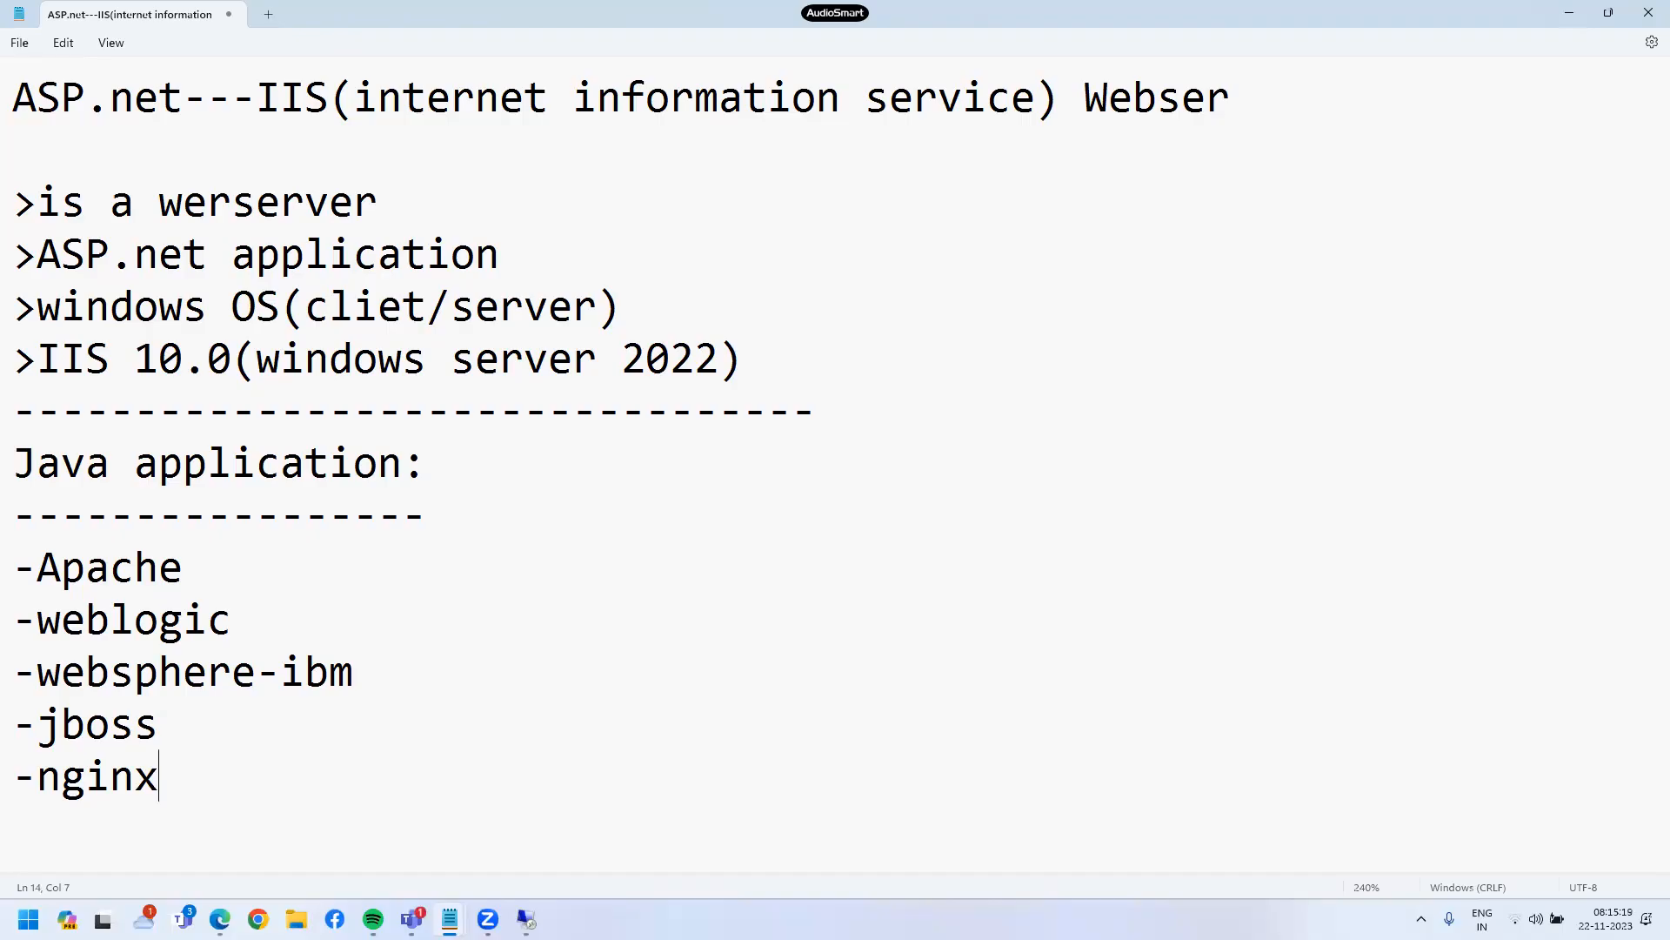
pyautogui.click(295, 619)
# - Mark weblogic with ***** and Apache with *** in the notes, then minimise Notepad
pyautogui.write('*****')
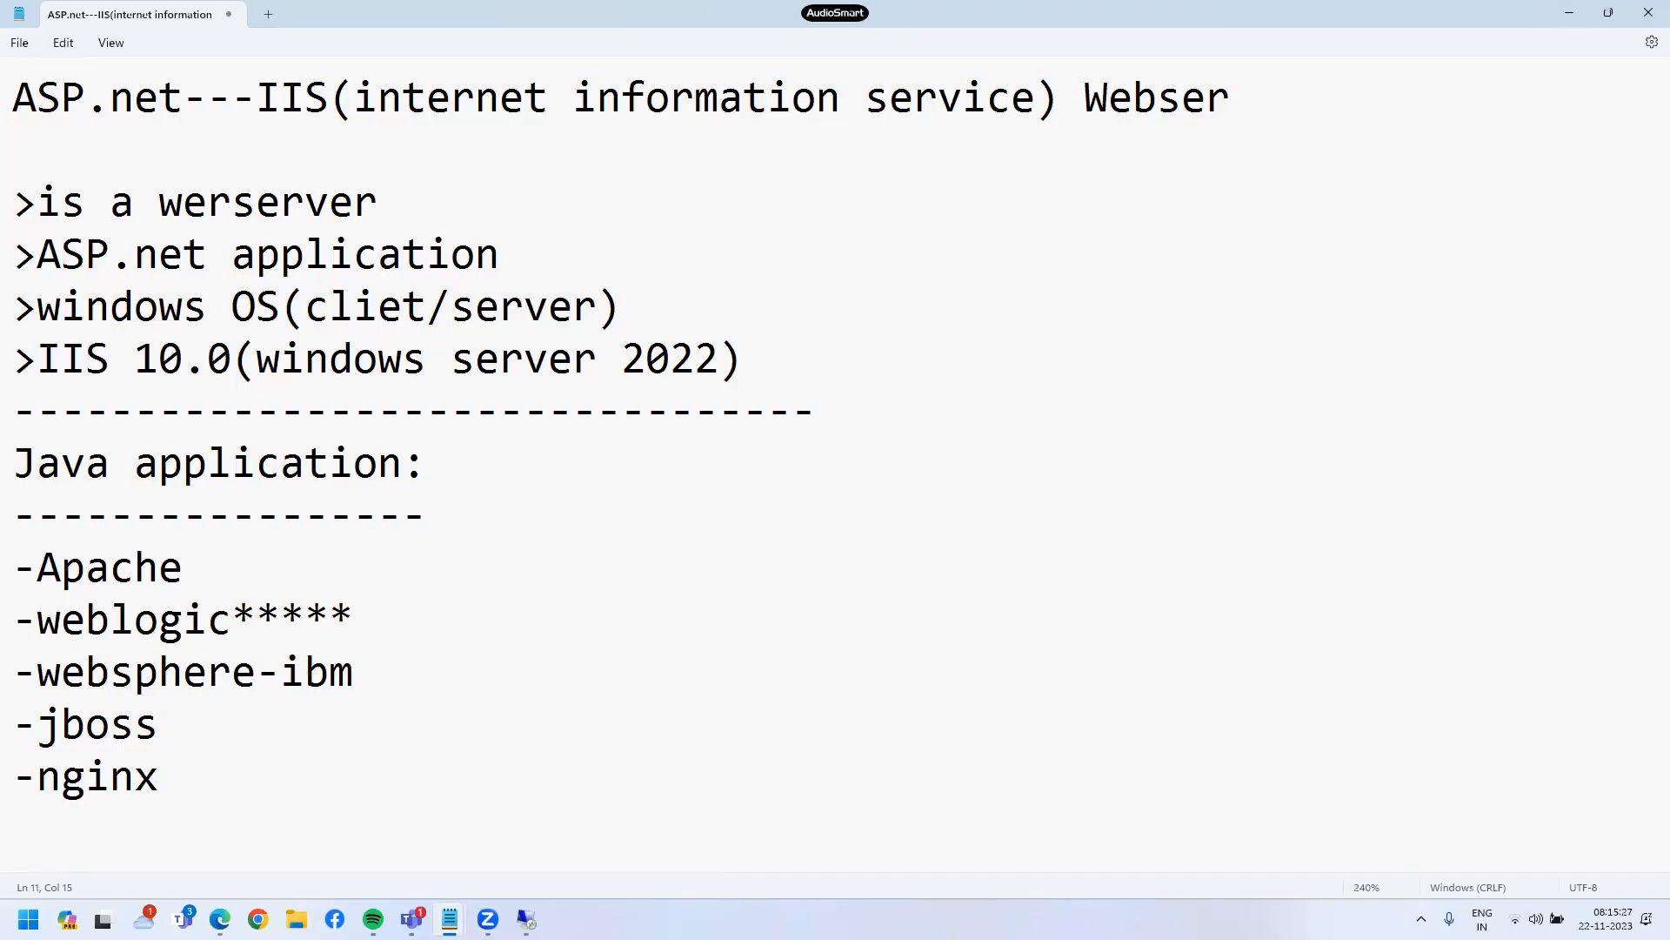
pyautogui.click(209, 580)
pyautogui.write('***')
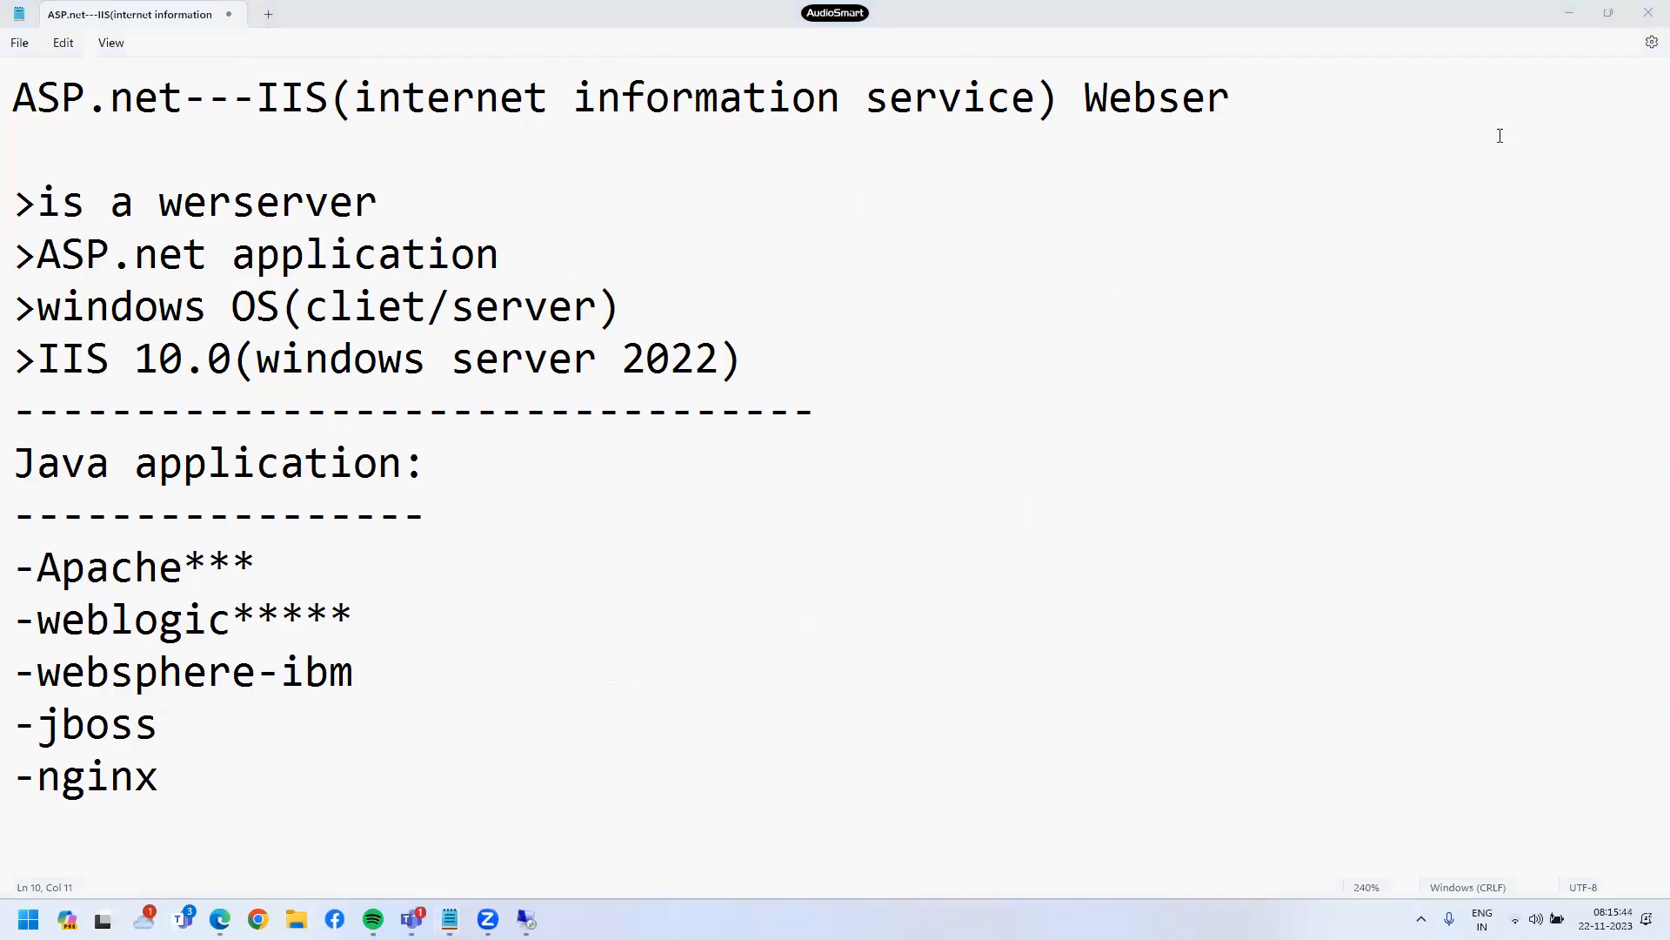
pyautogui.click(1570, 12)
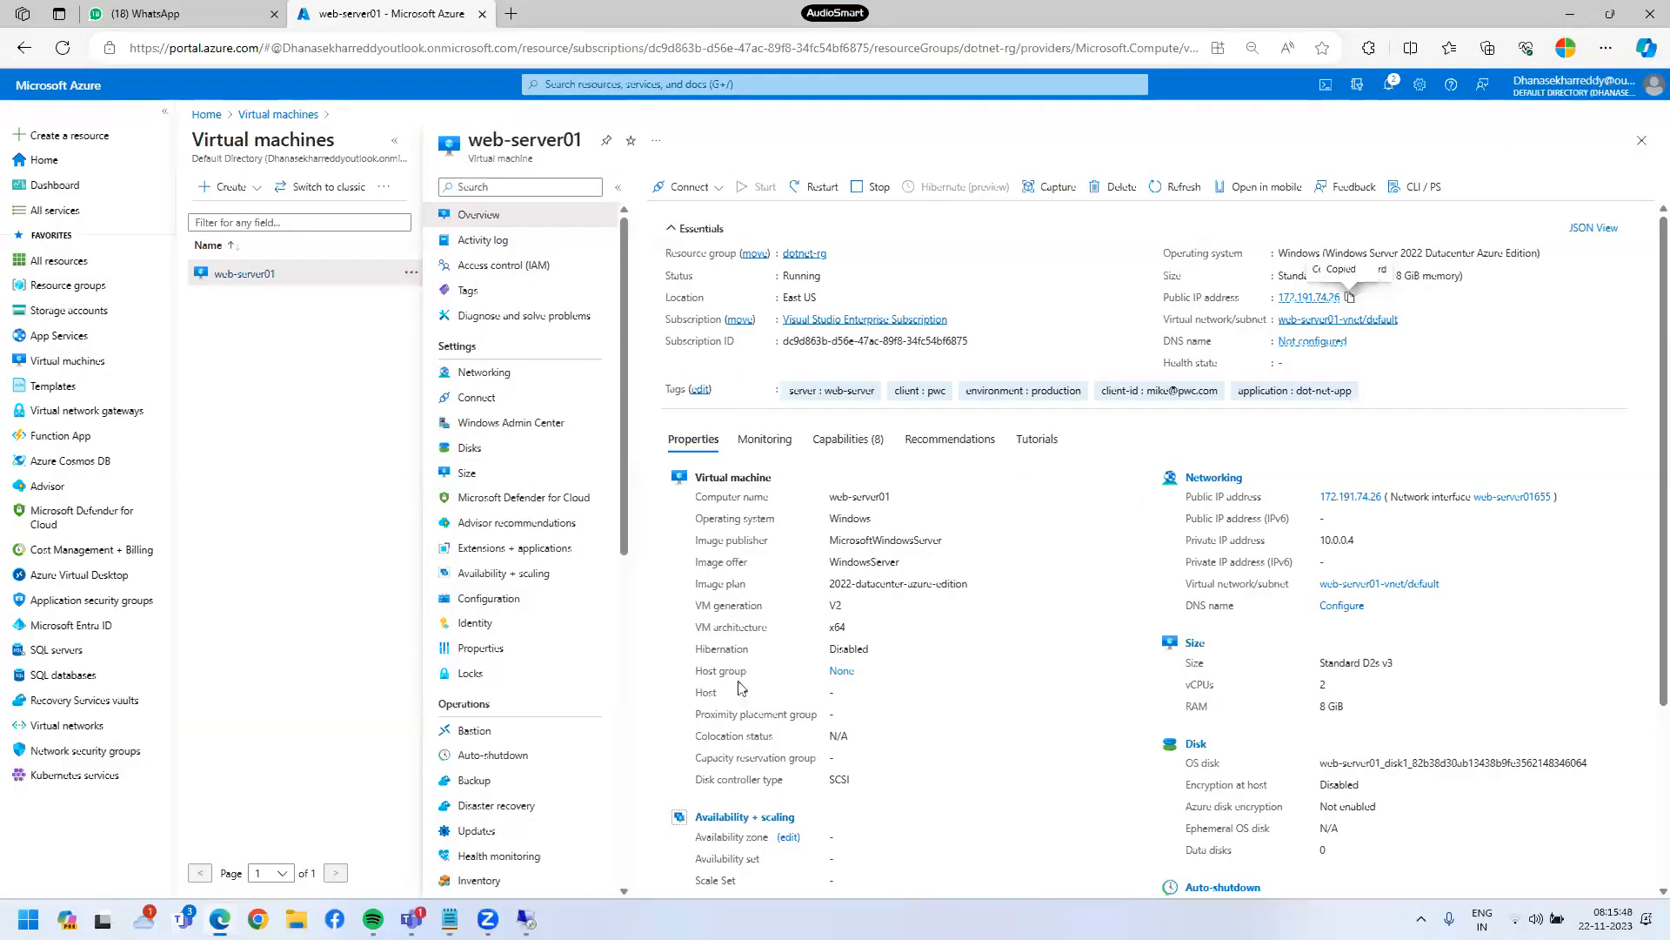
# - Return to the web-server01 Remote Desktop session, where the IIS installation now shows as succeeded
pyautogui.click(526, 920)
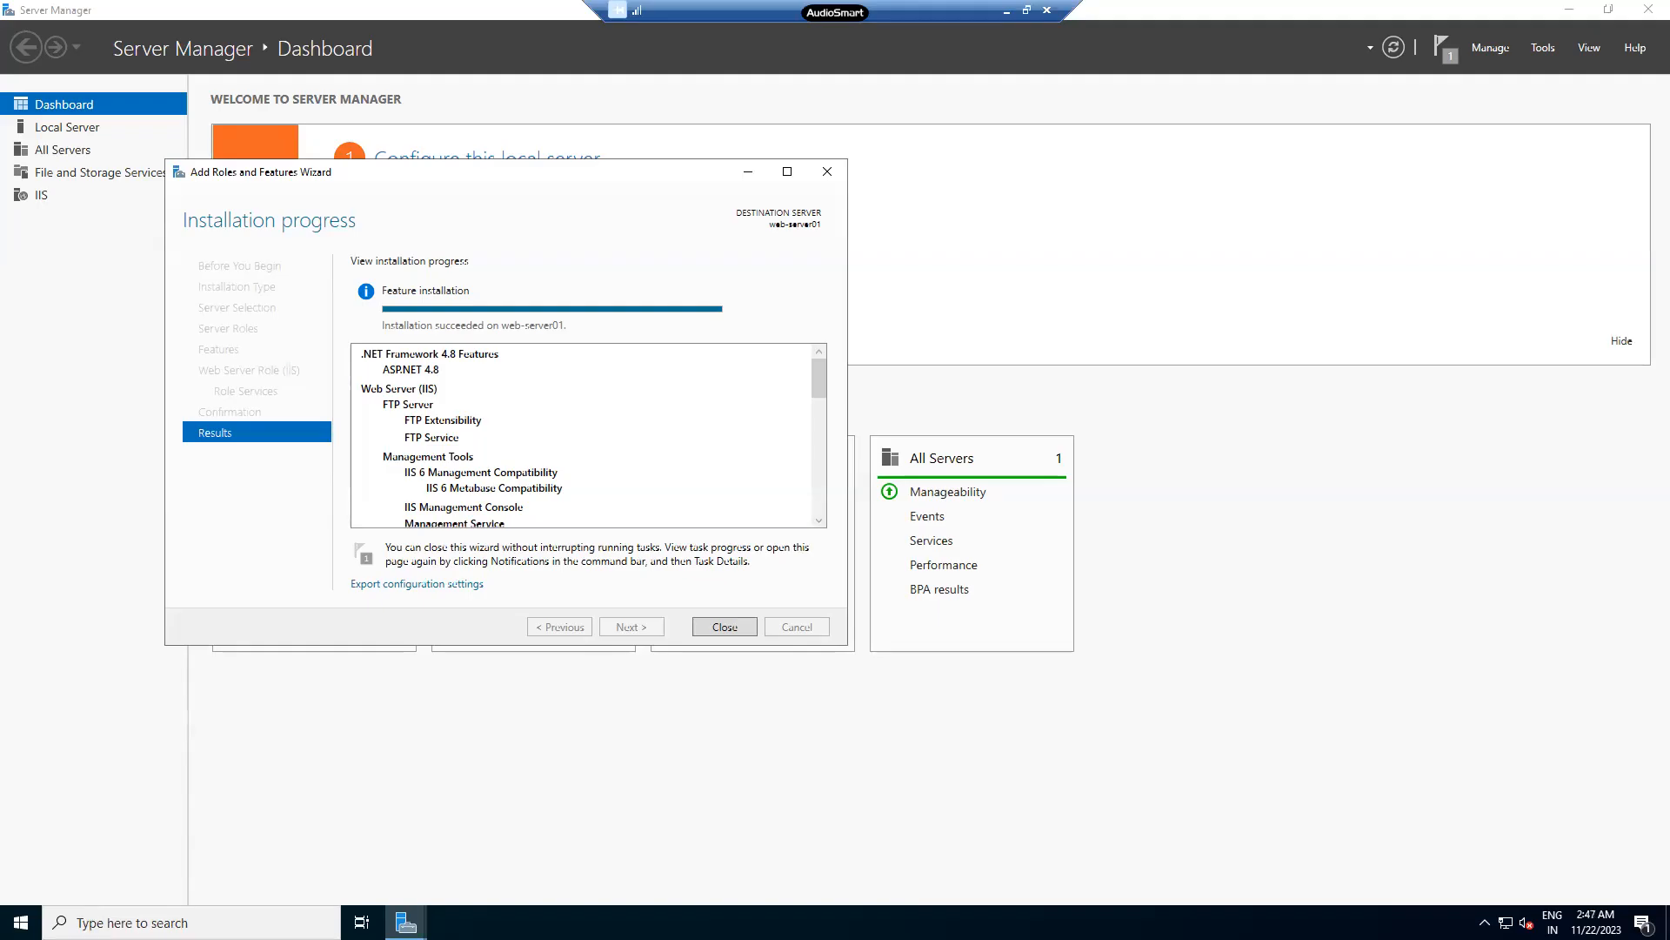
# - Close the completed Add Roles and Features Wizard so the dashboard shows the IIS tile
pyautogui.moveTo(714, 459); pyautogui.dragTo(784, 419)
pyautogui.moveTo(719, 497)
pyautogui.mouseDown()
pyautogui.moveTo(746, 509)
pyautogui.moveTo(810, 464)
pyautogui.mouseUp()
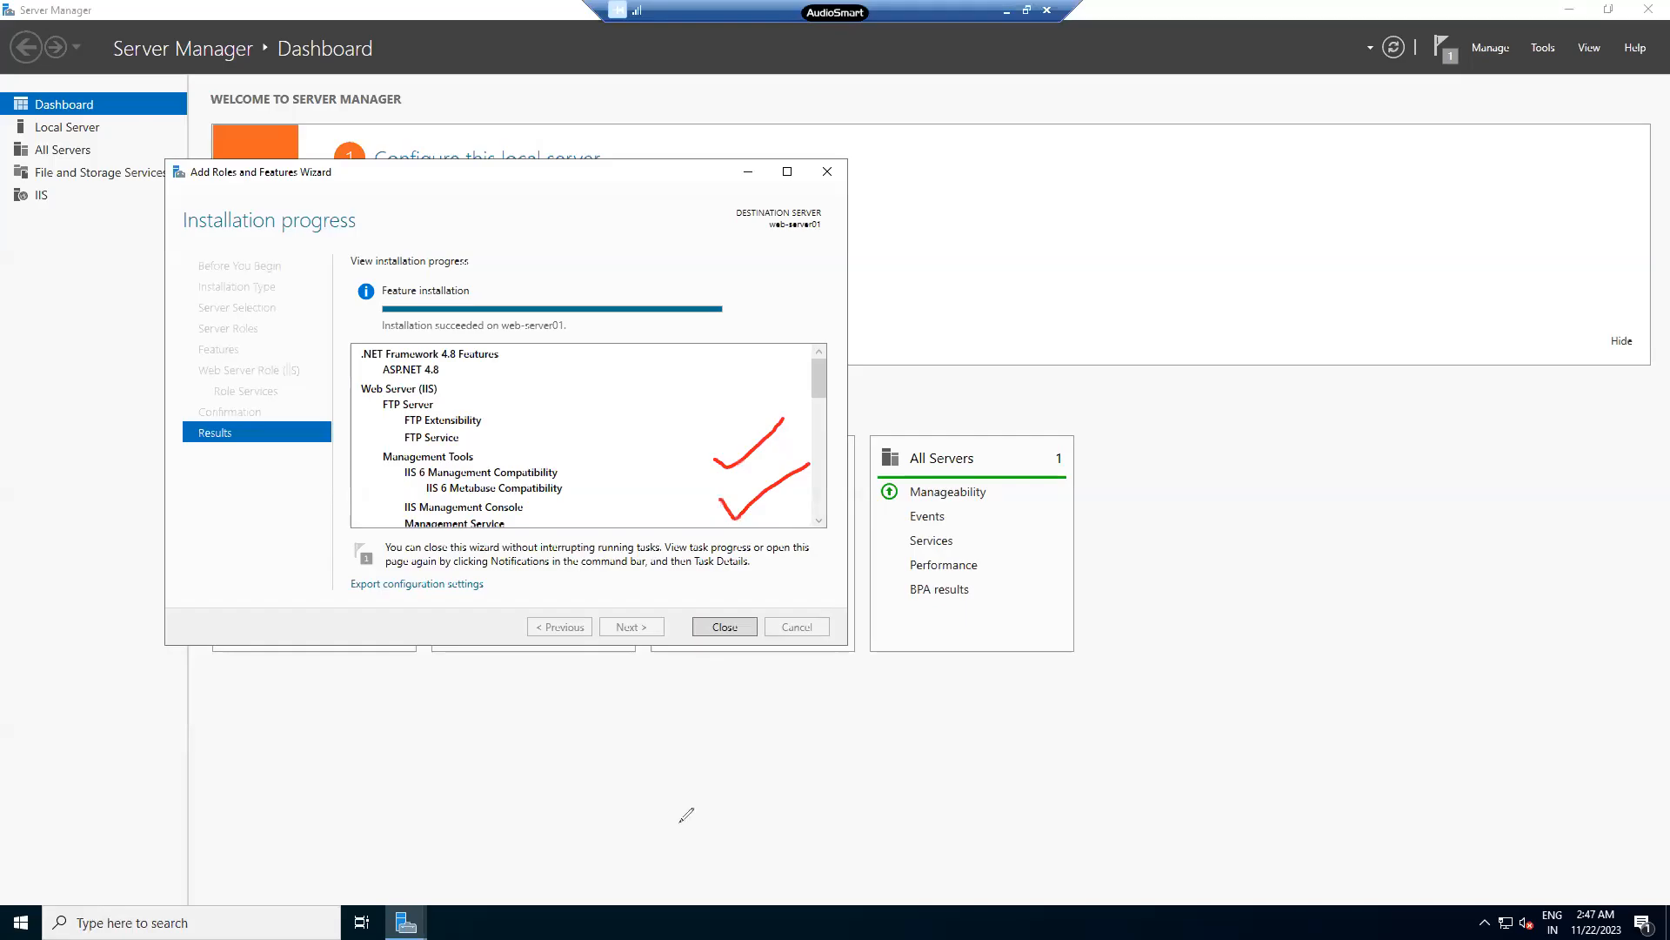
pyautogui.click(1, 572)
pyautogui.click(744, 629)
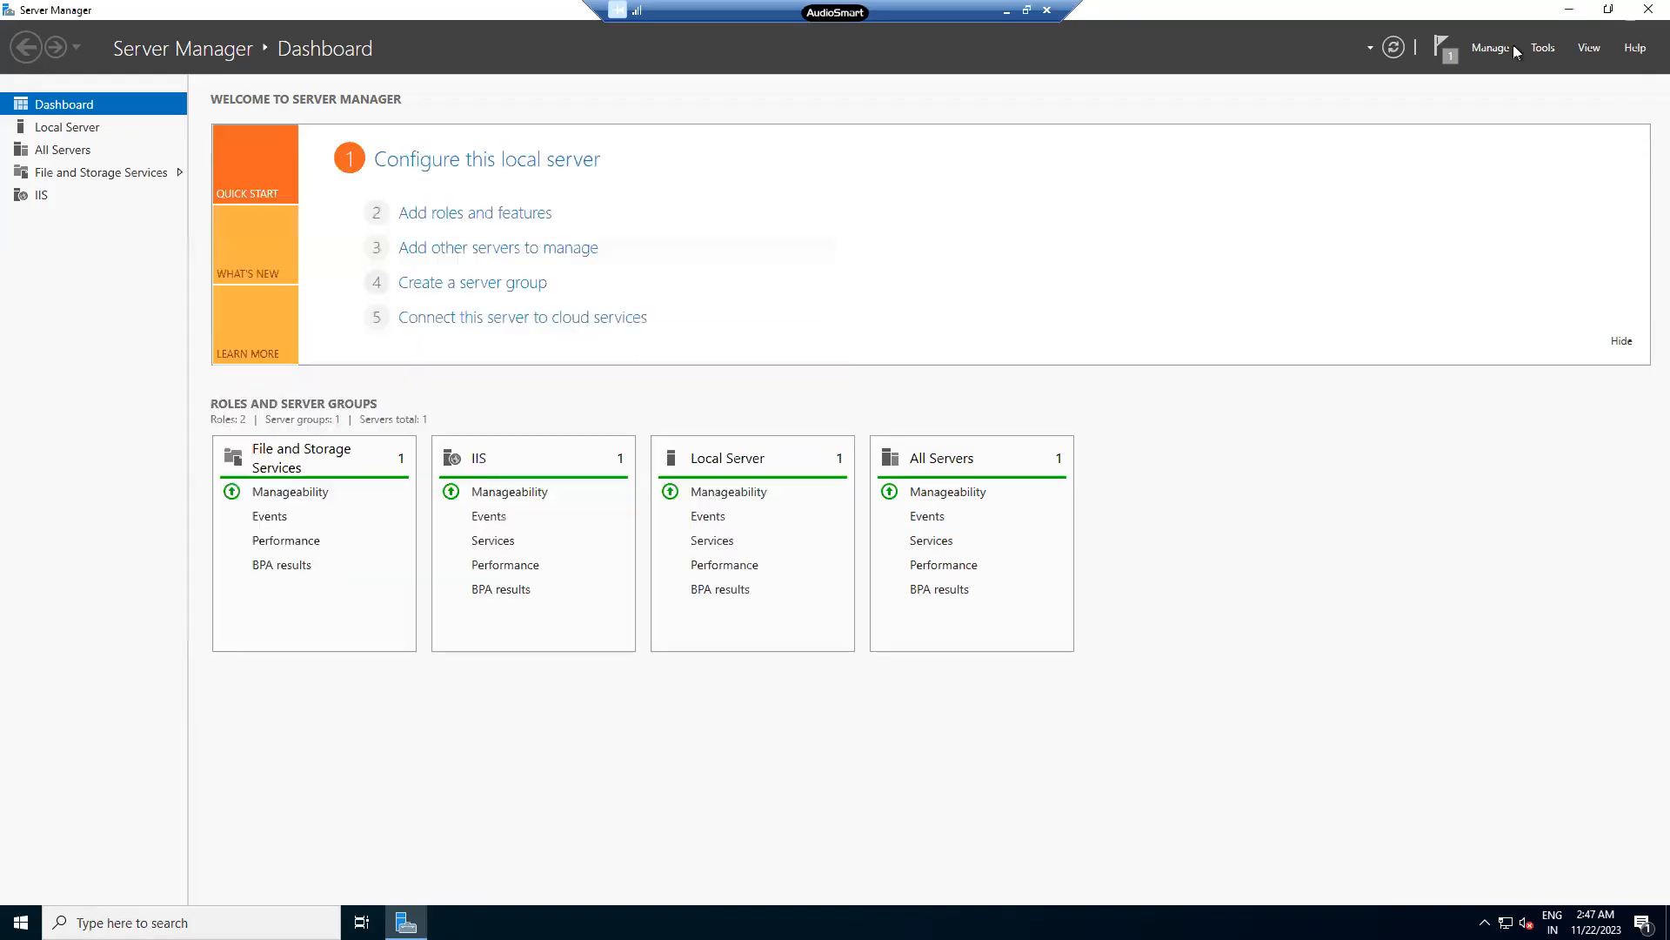
# - Close Server Manager, restart the remote server, and dismiss the session-ended message
pyautogui.click(1649, 10)
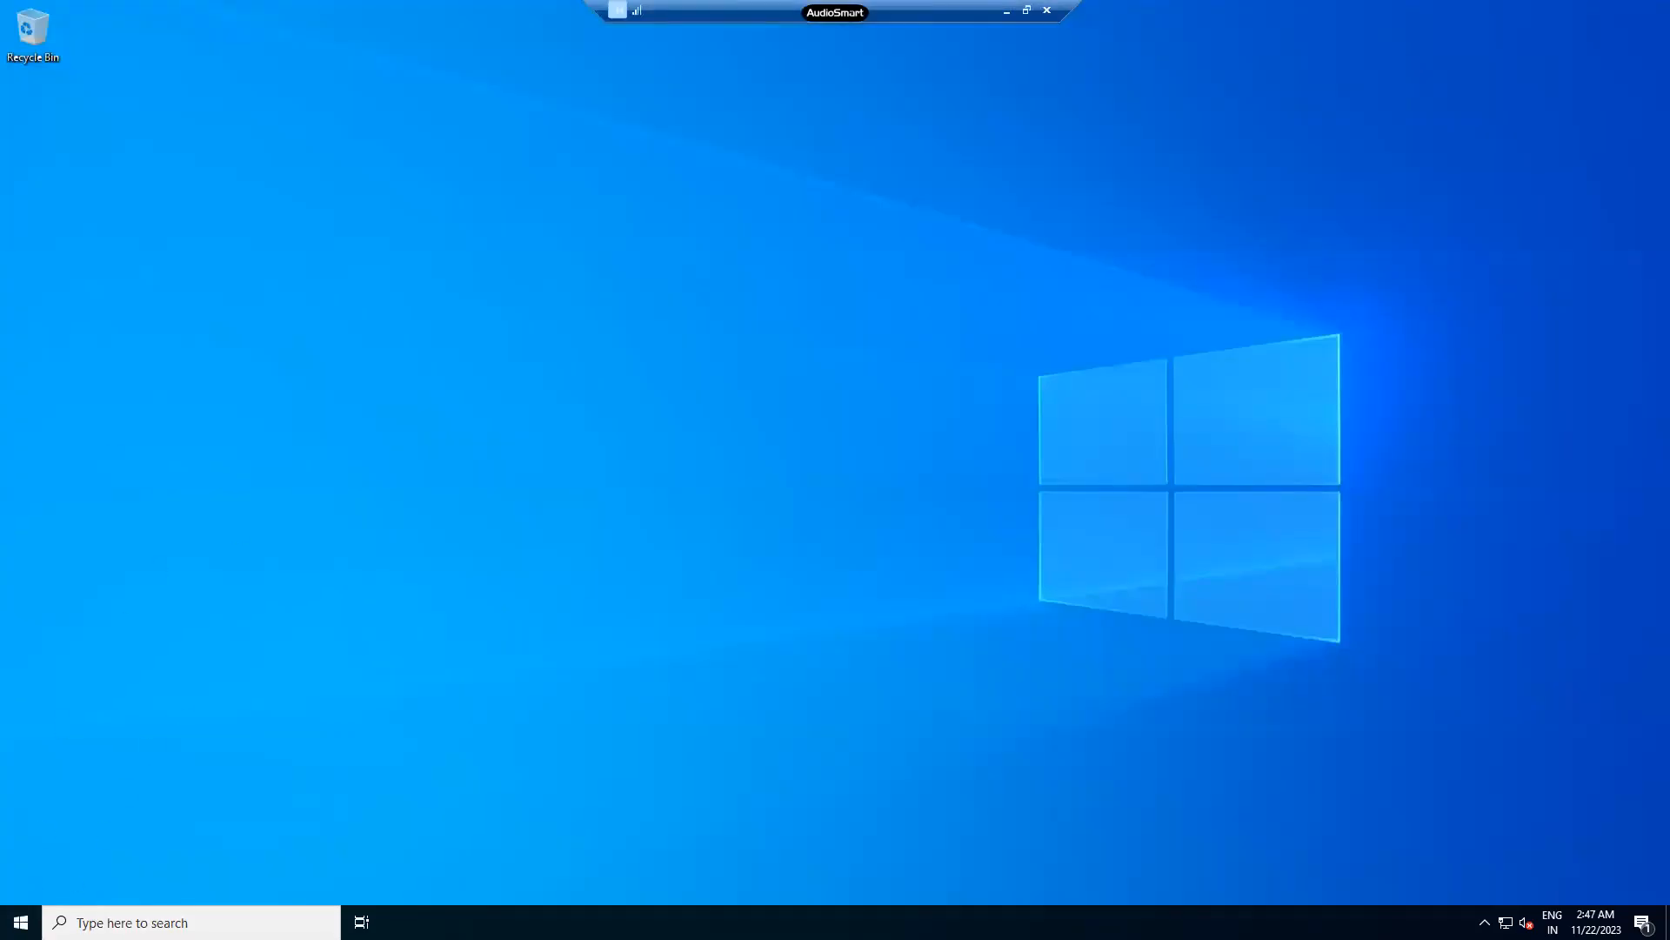
pyautogui.click(21, 921)
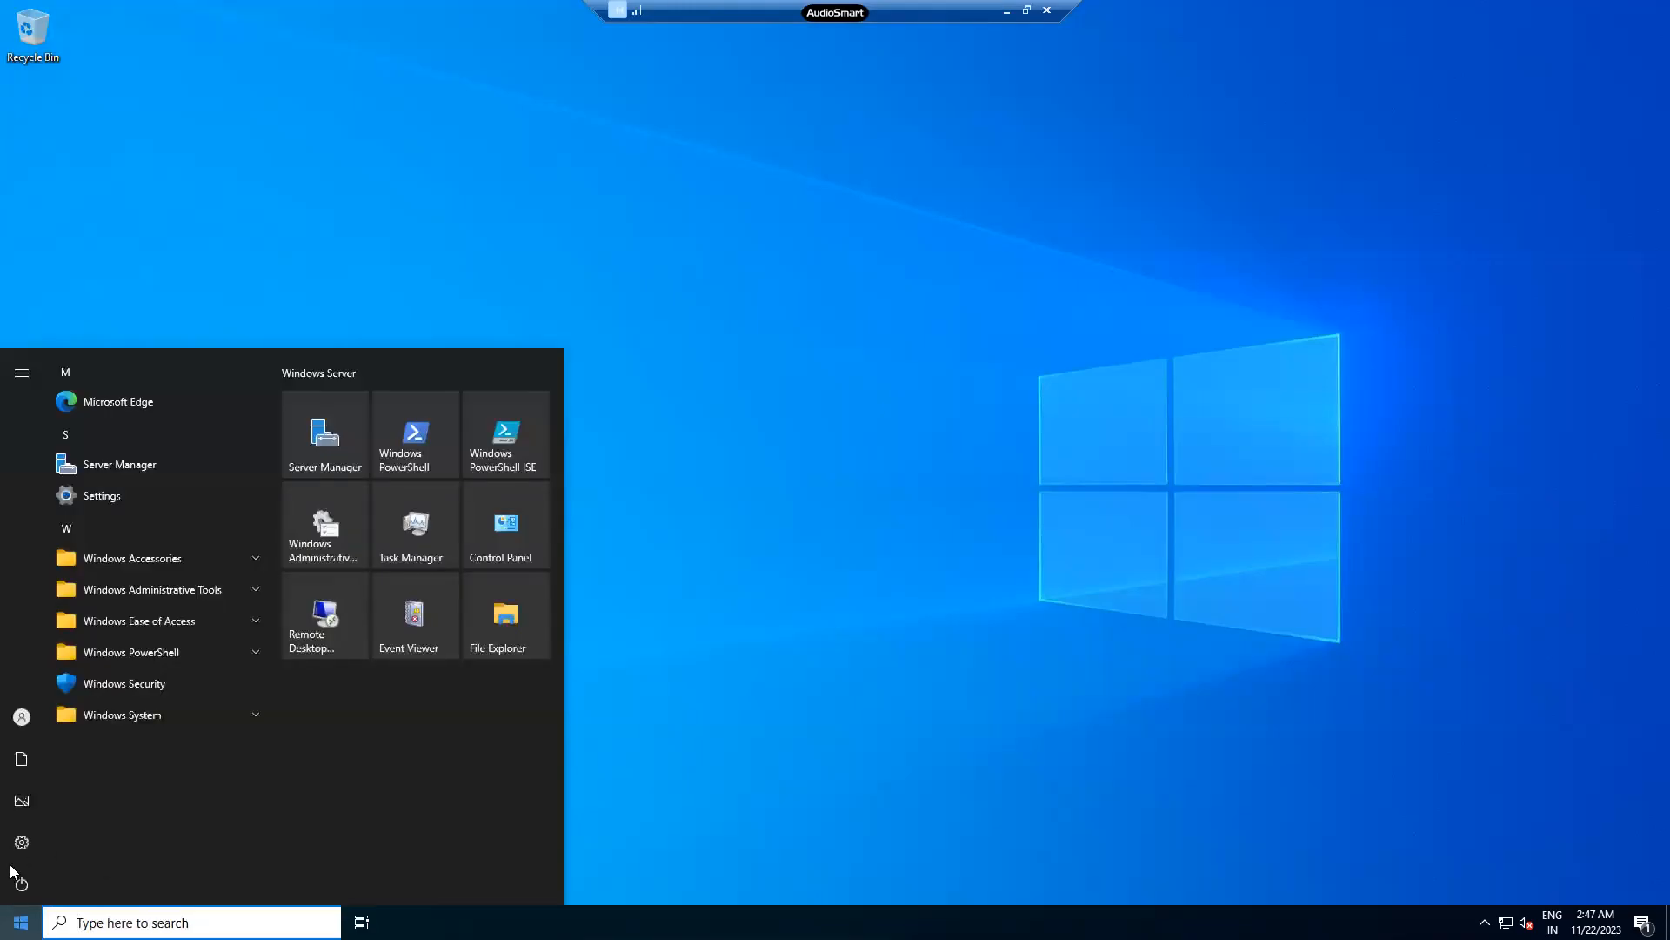
pyautogui.moveTo(17, 882)
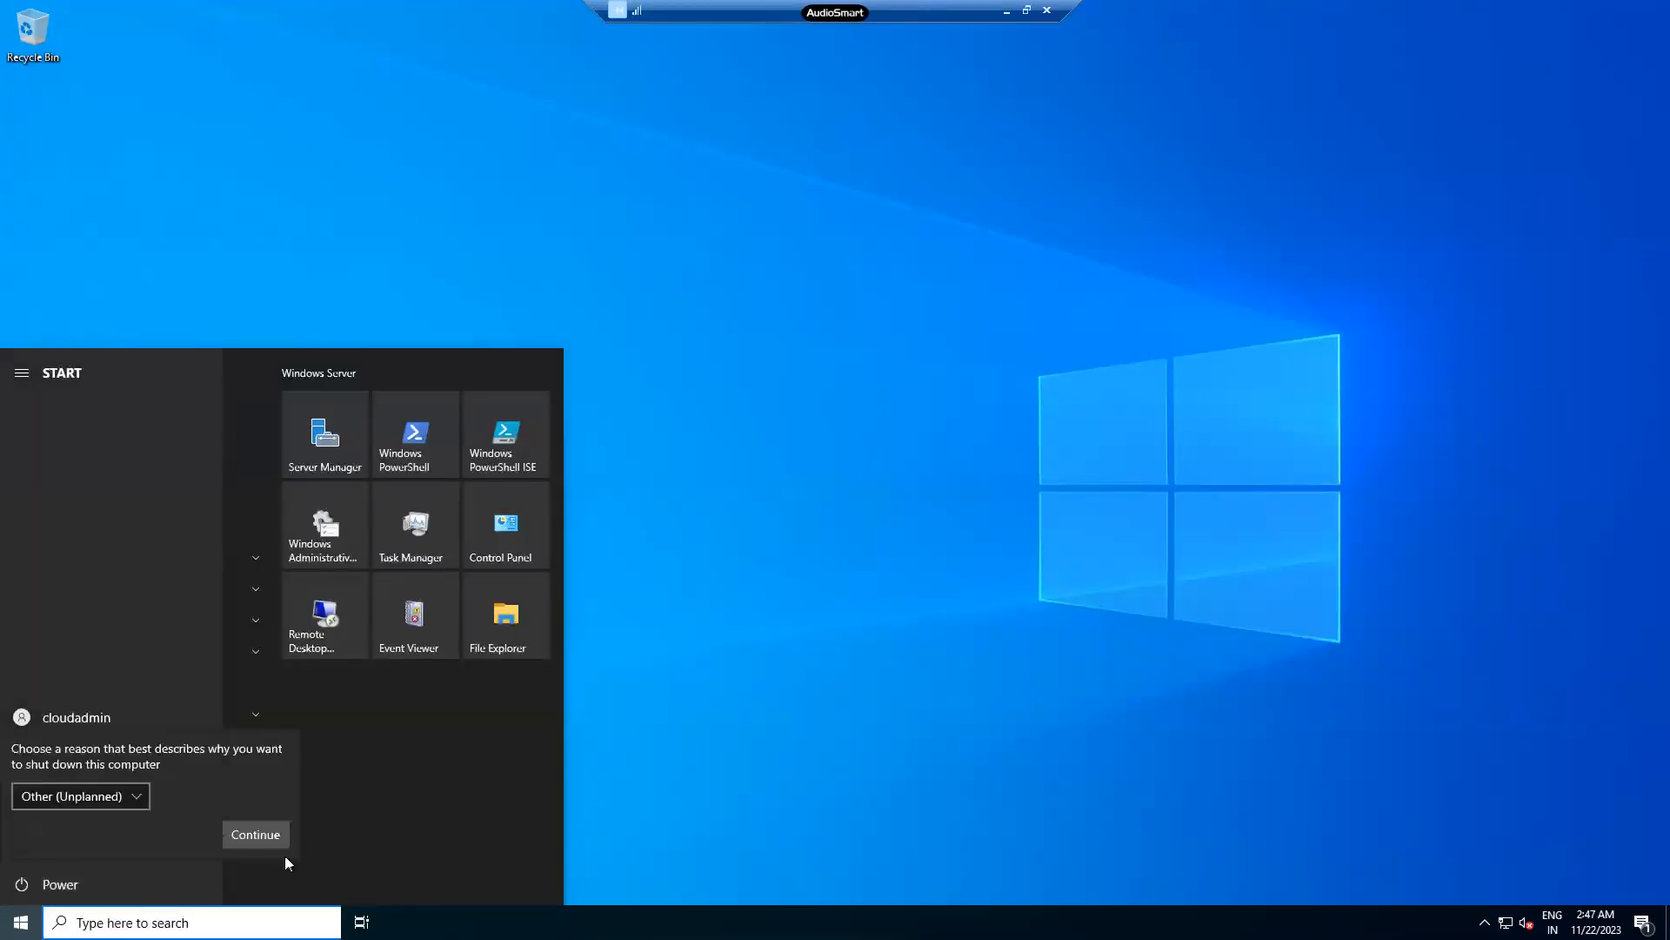
pyautogui.click(286, 837)
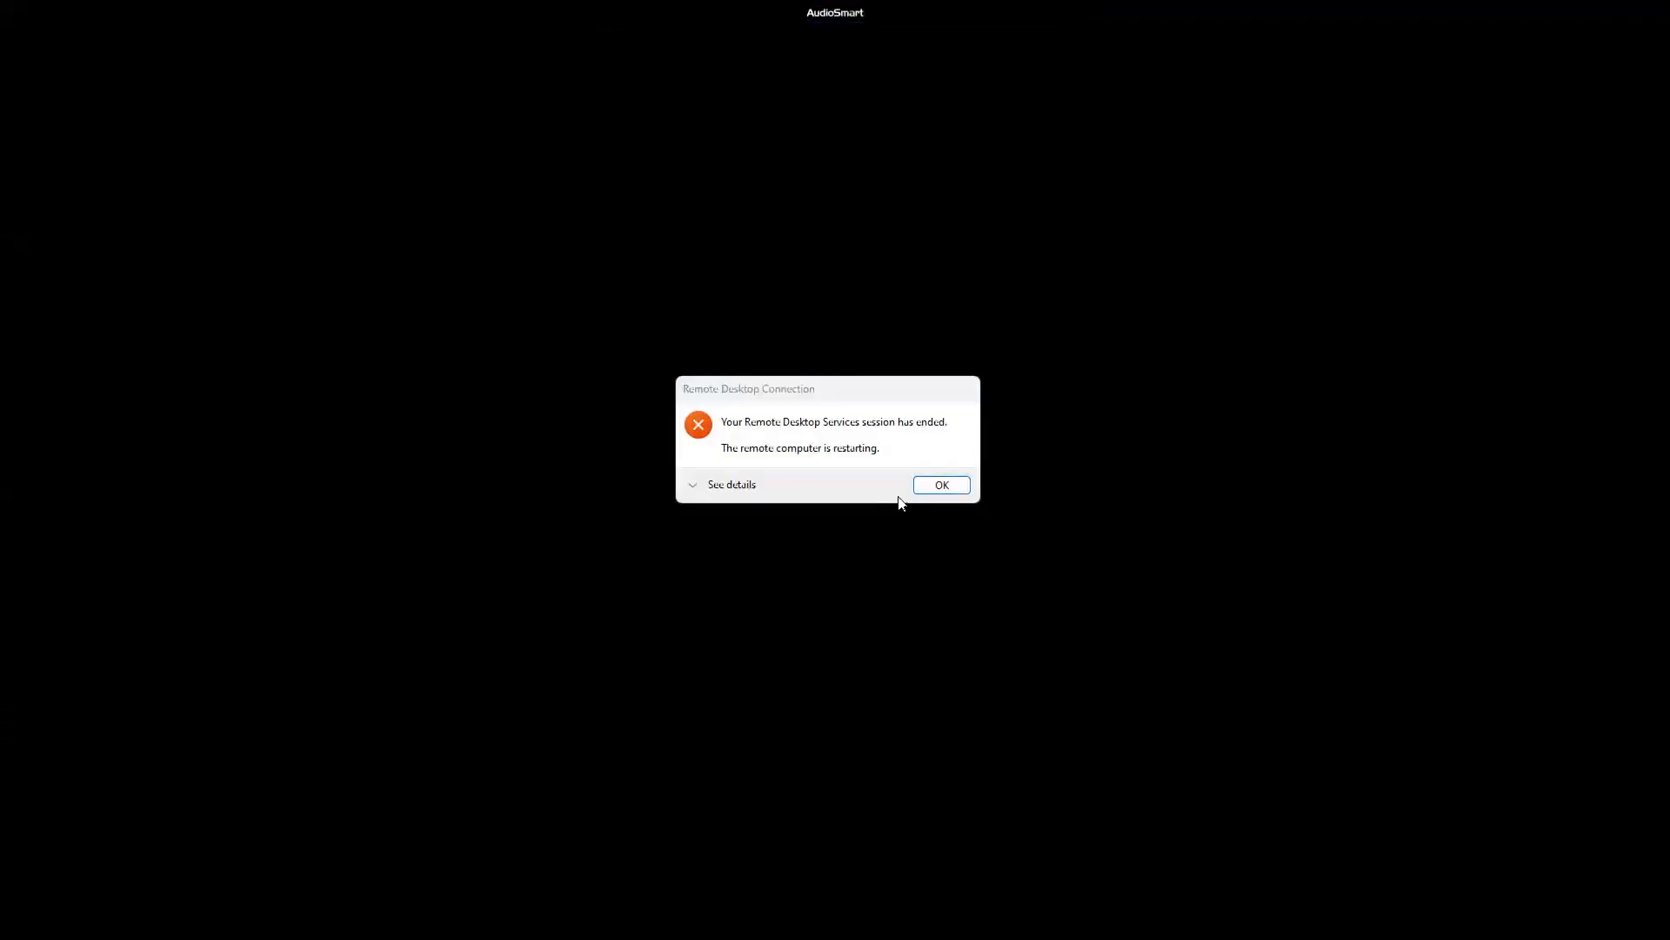
pyautogui.click(927, 485)
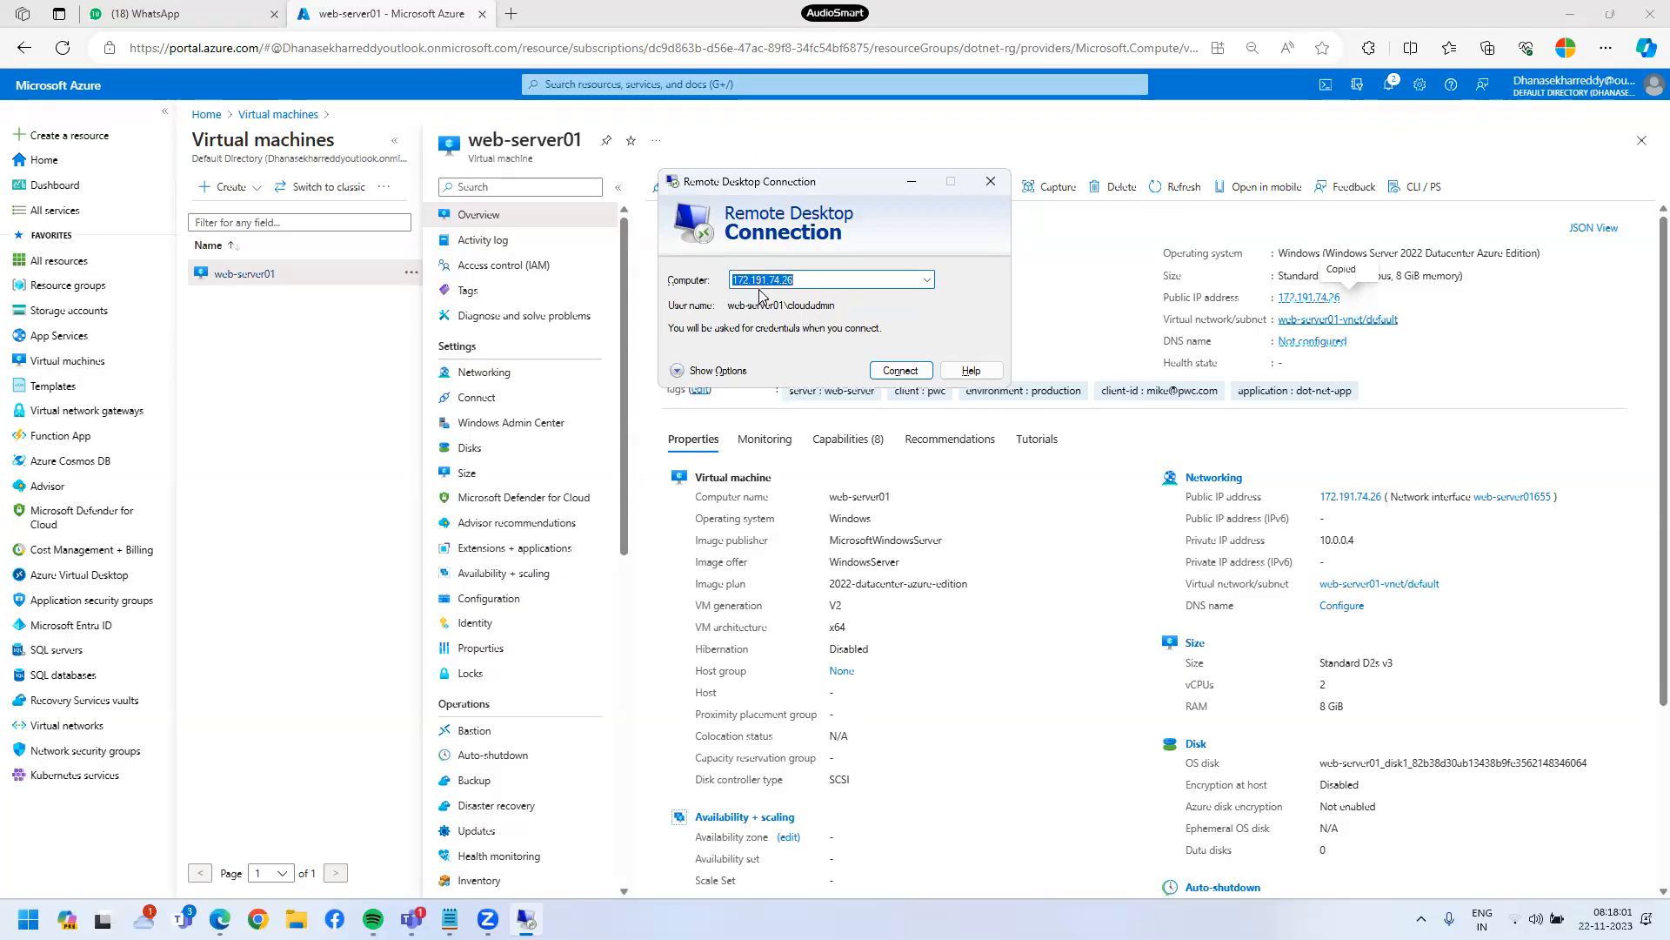
# - Reconnect to 172.191.74.26 with the account password and accept the certificate warning
pyautogui.click(887, 372)
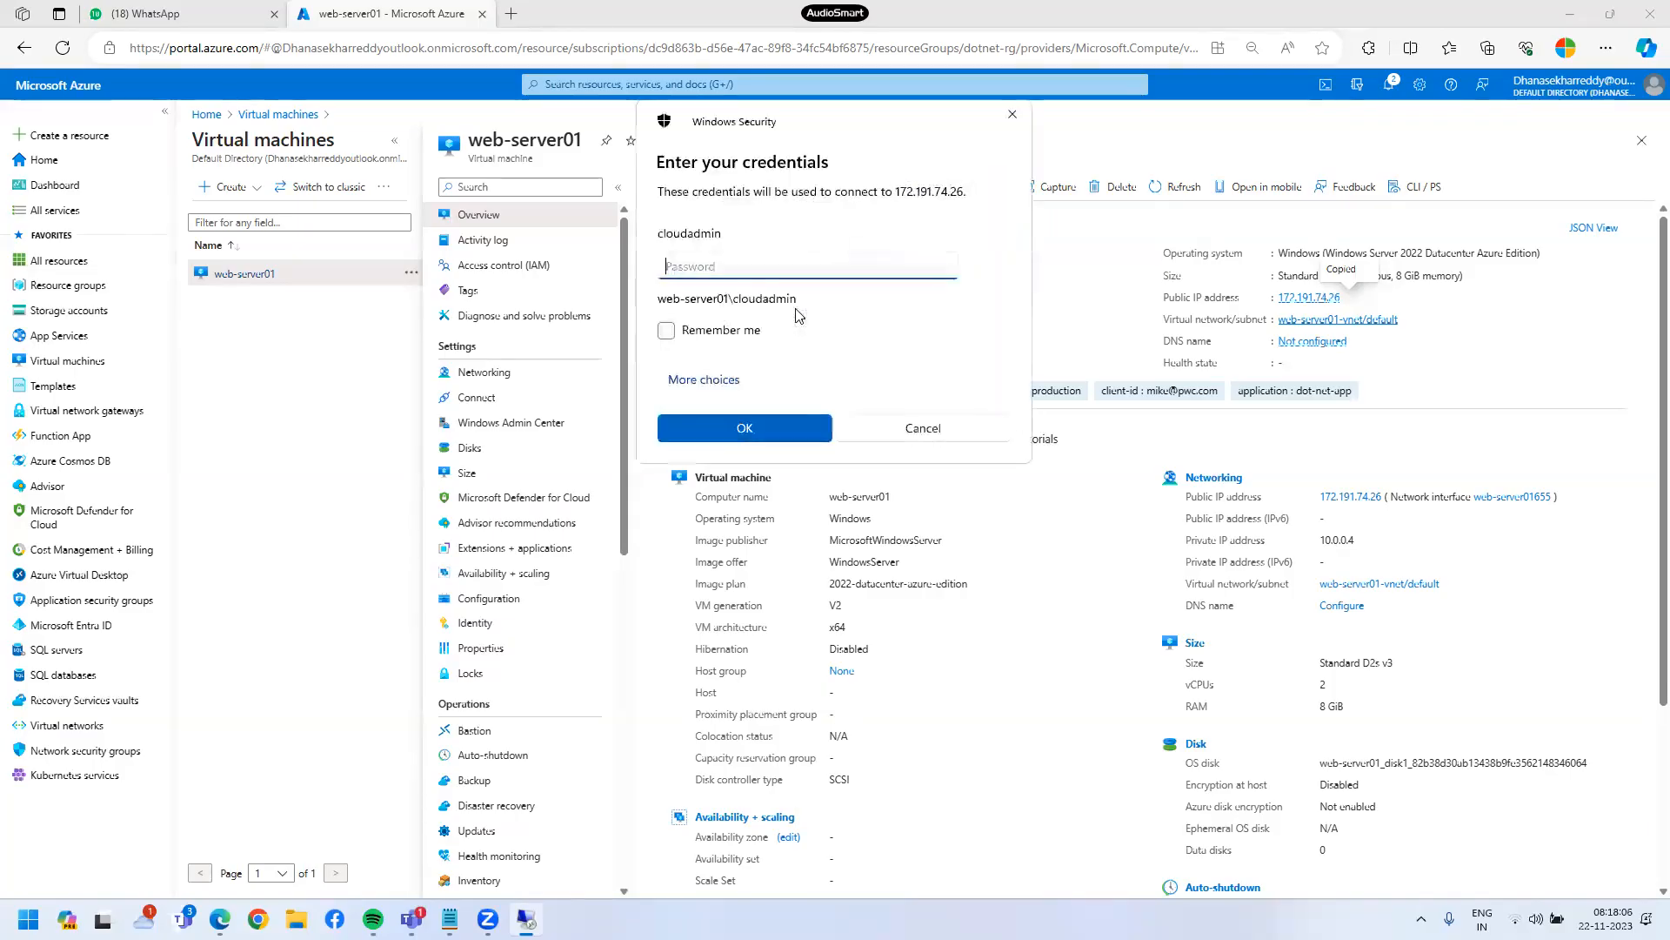
pyautogui.write('************')
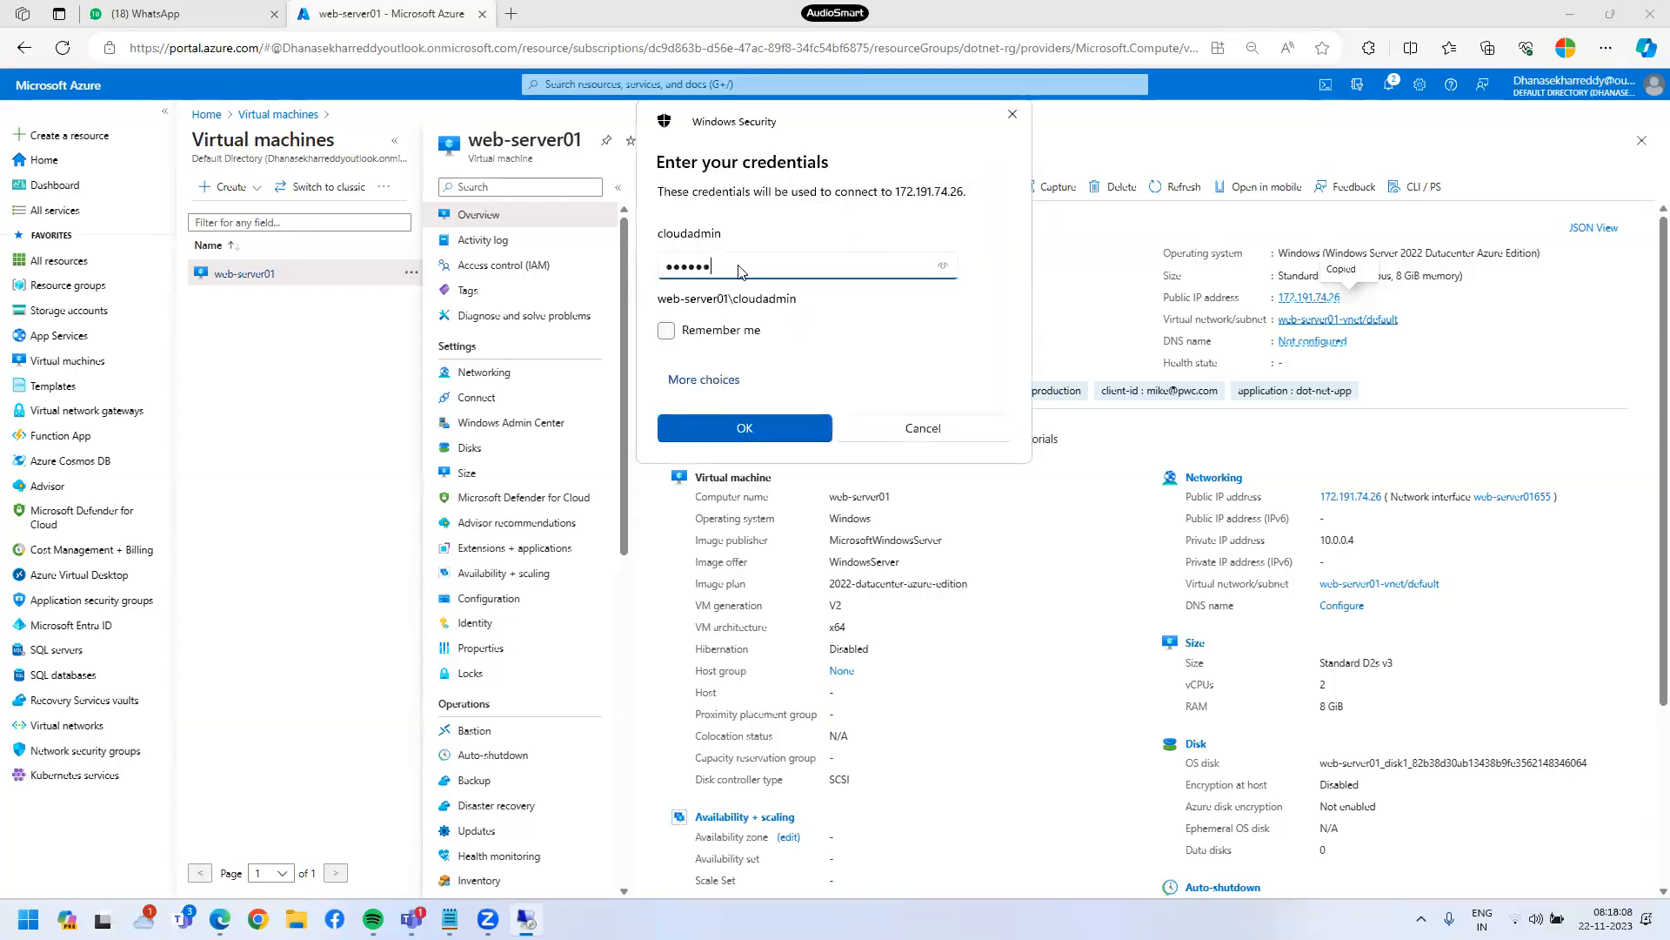
pyautogui.write('***')
pyautogui.press('Return')
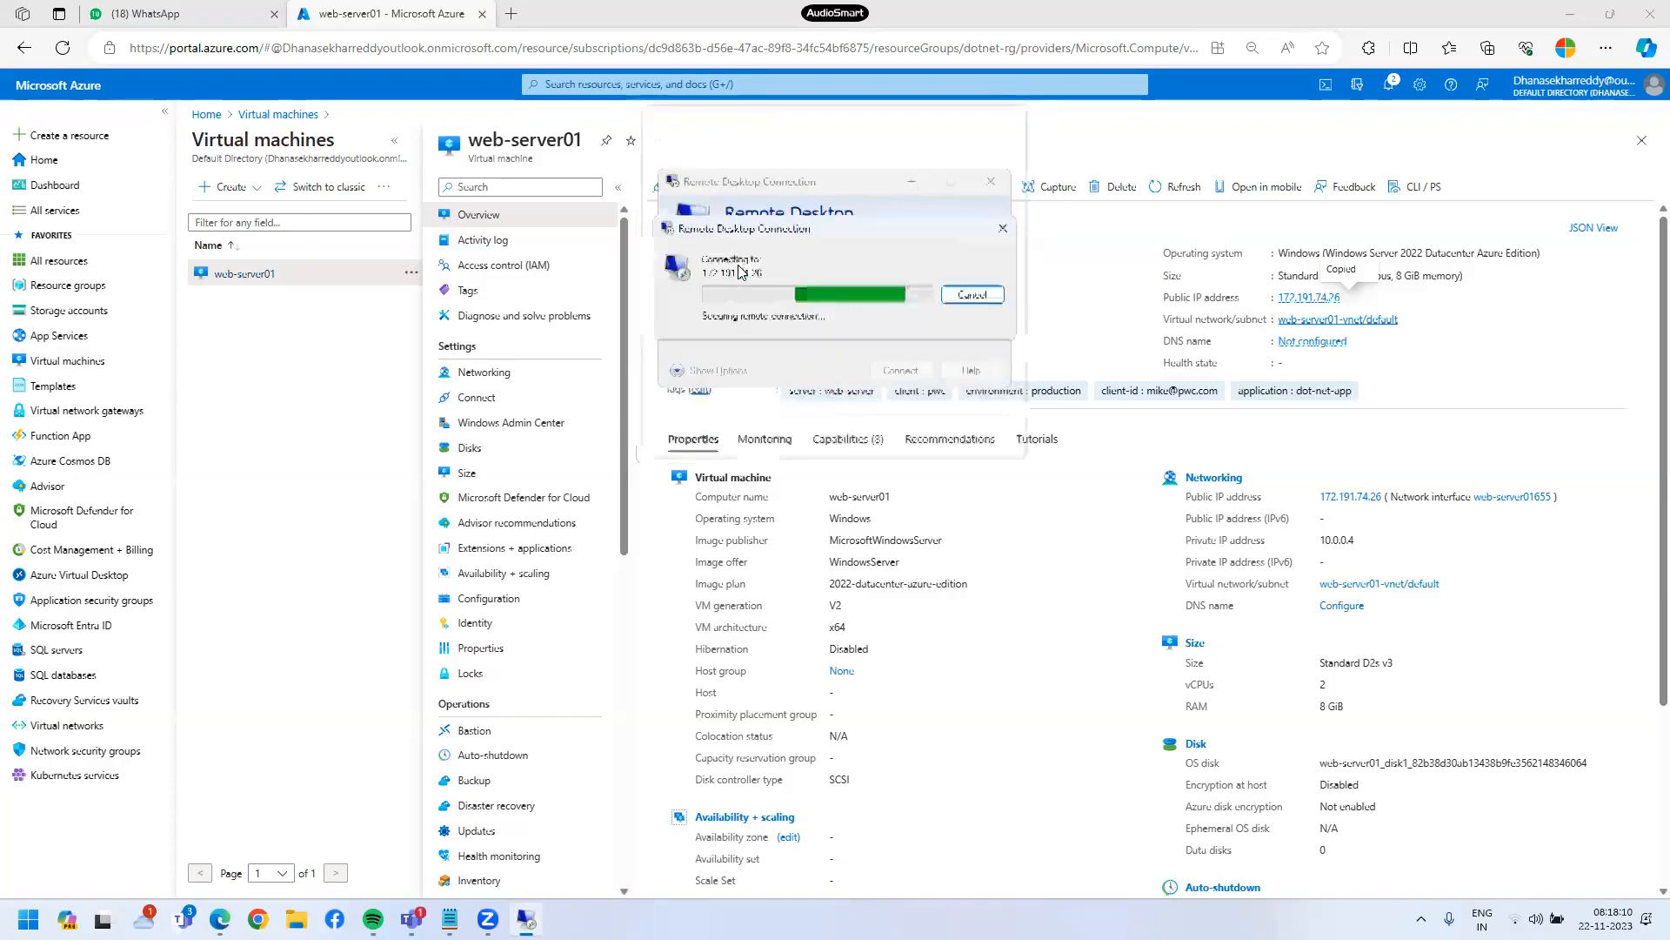
pyautogui.click(884, 430)
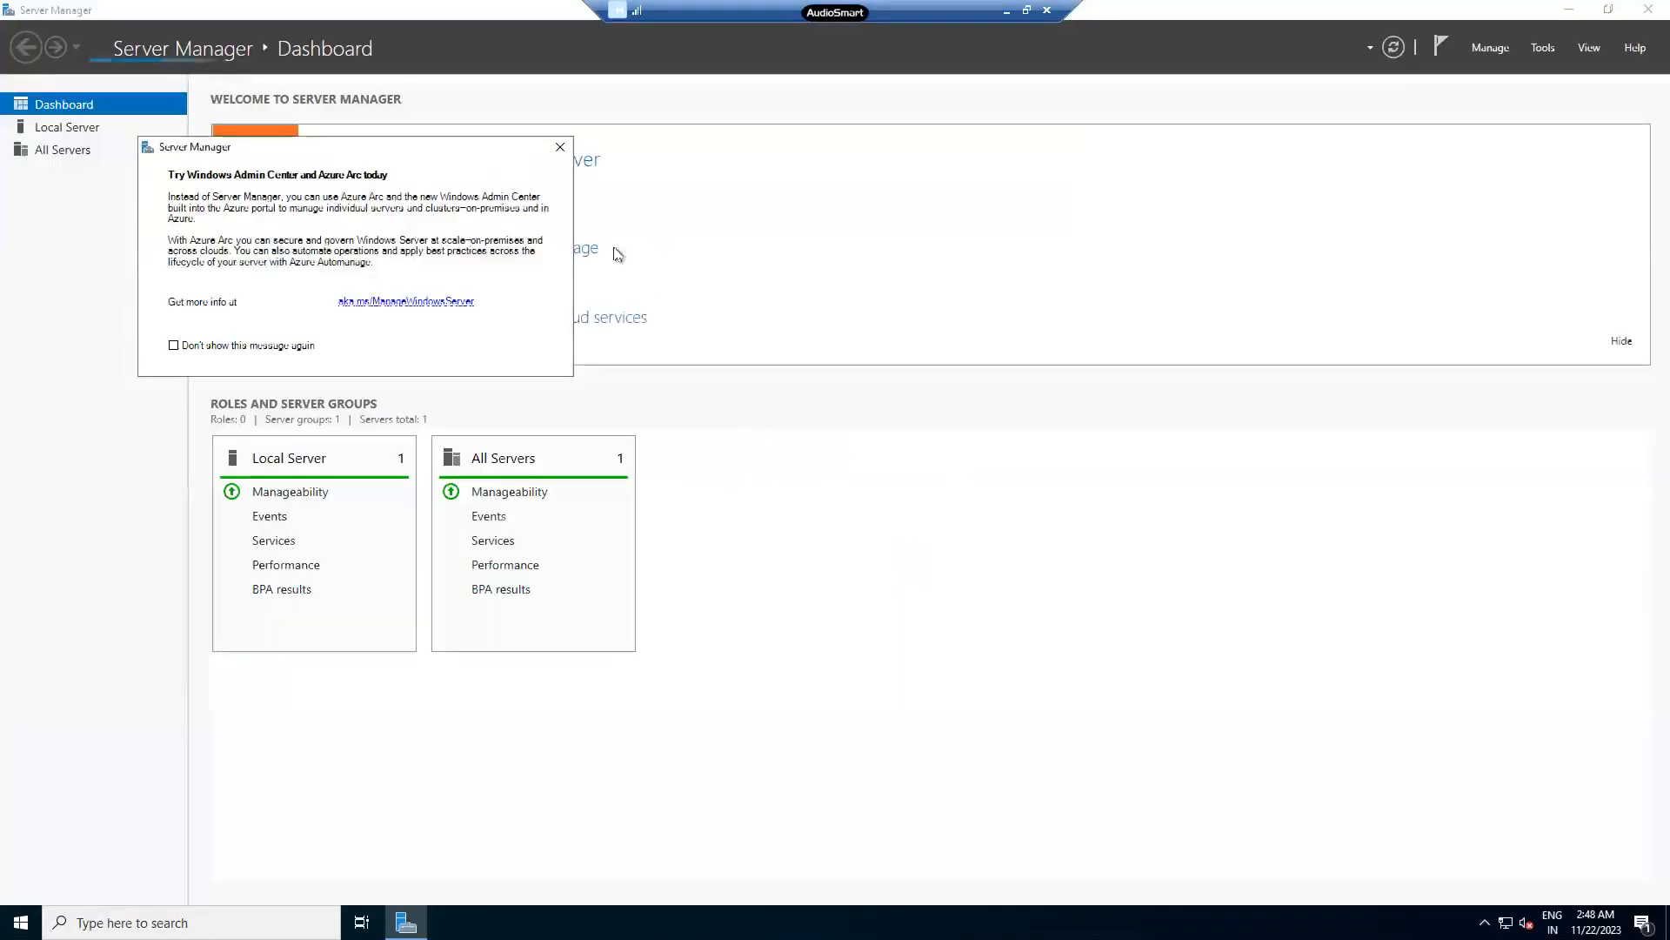
# - Dismiss the Admin Center notice, close Server Manager, and launch an administrator cmd via Run
pyautogui.click(560, 146)
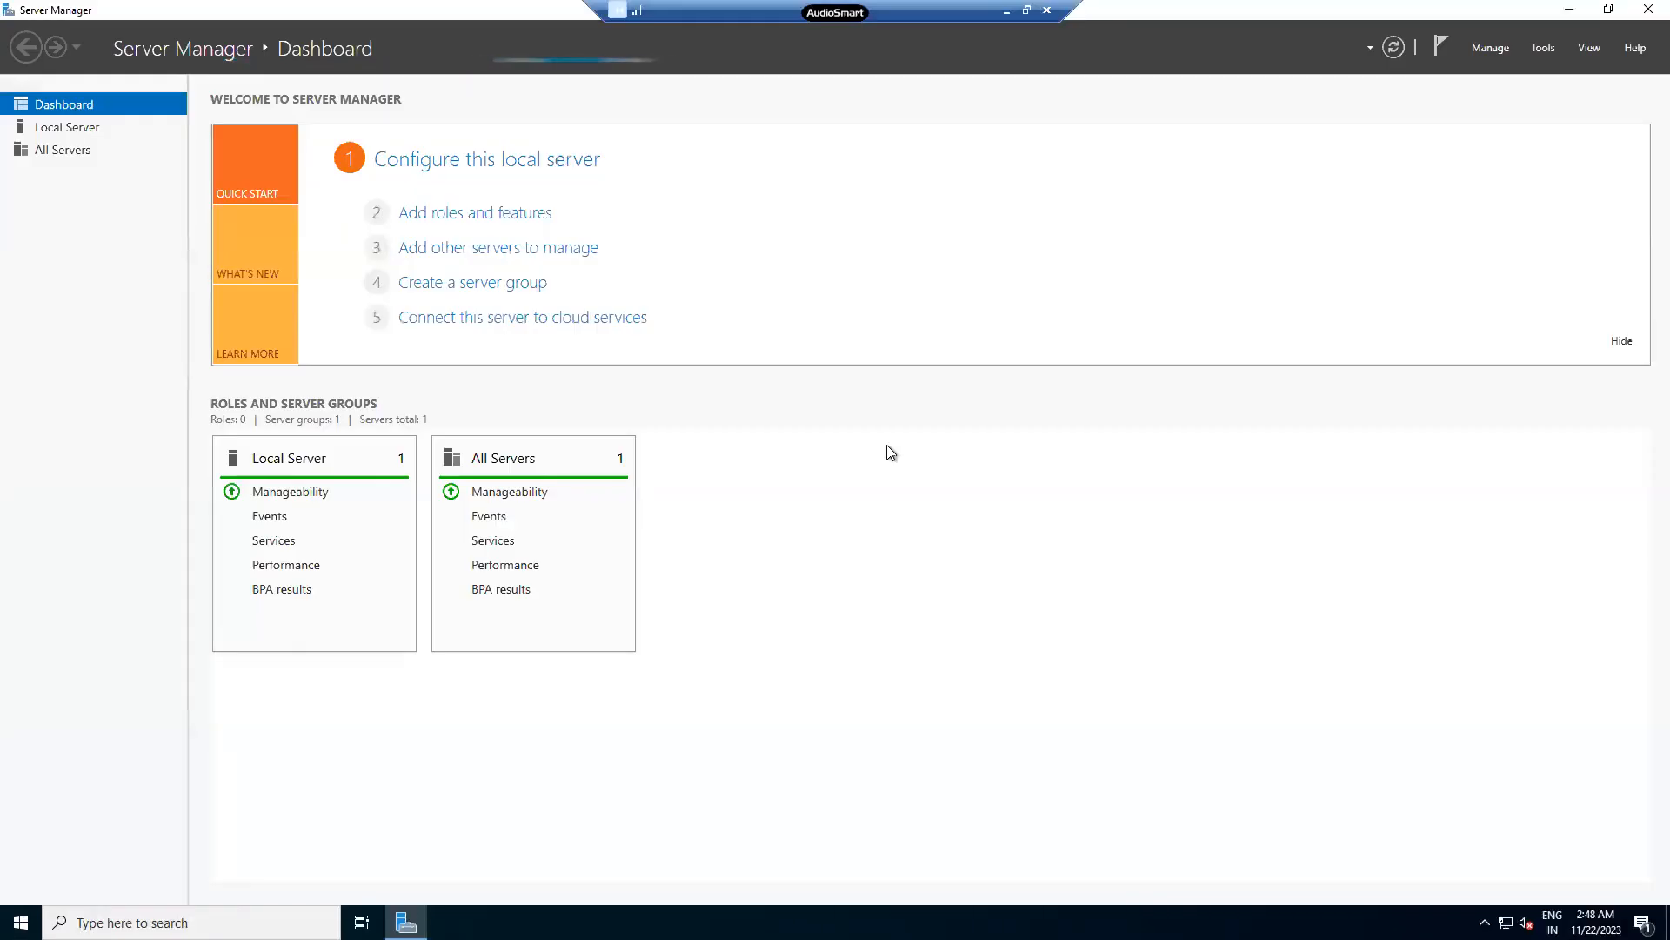
pyautogui.click(1642, 10)
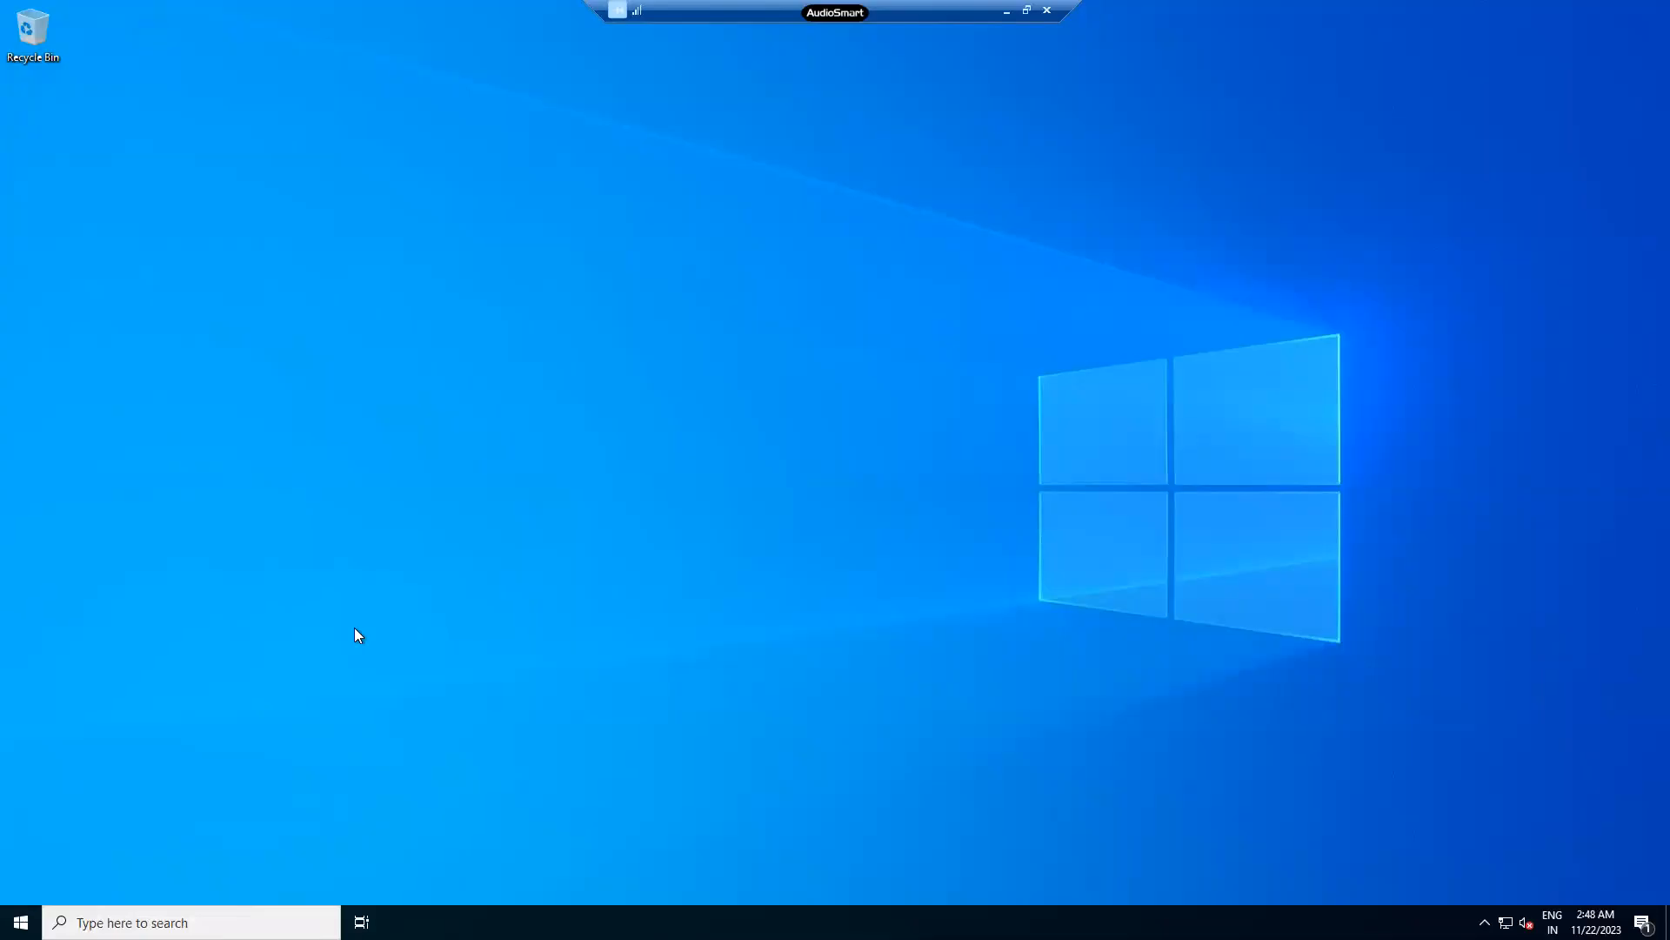
pyautogui.click(21, 923)
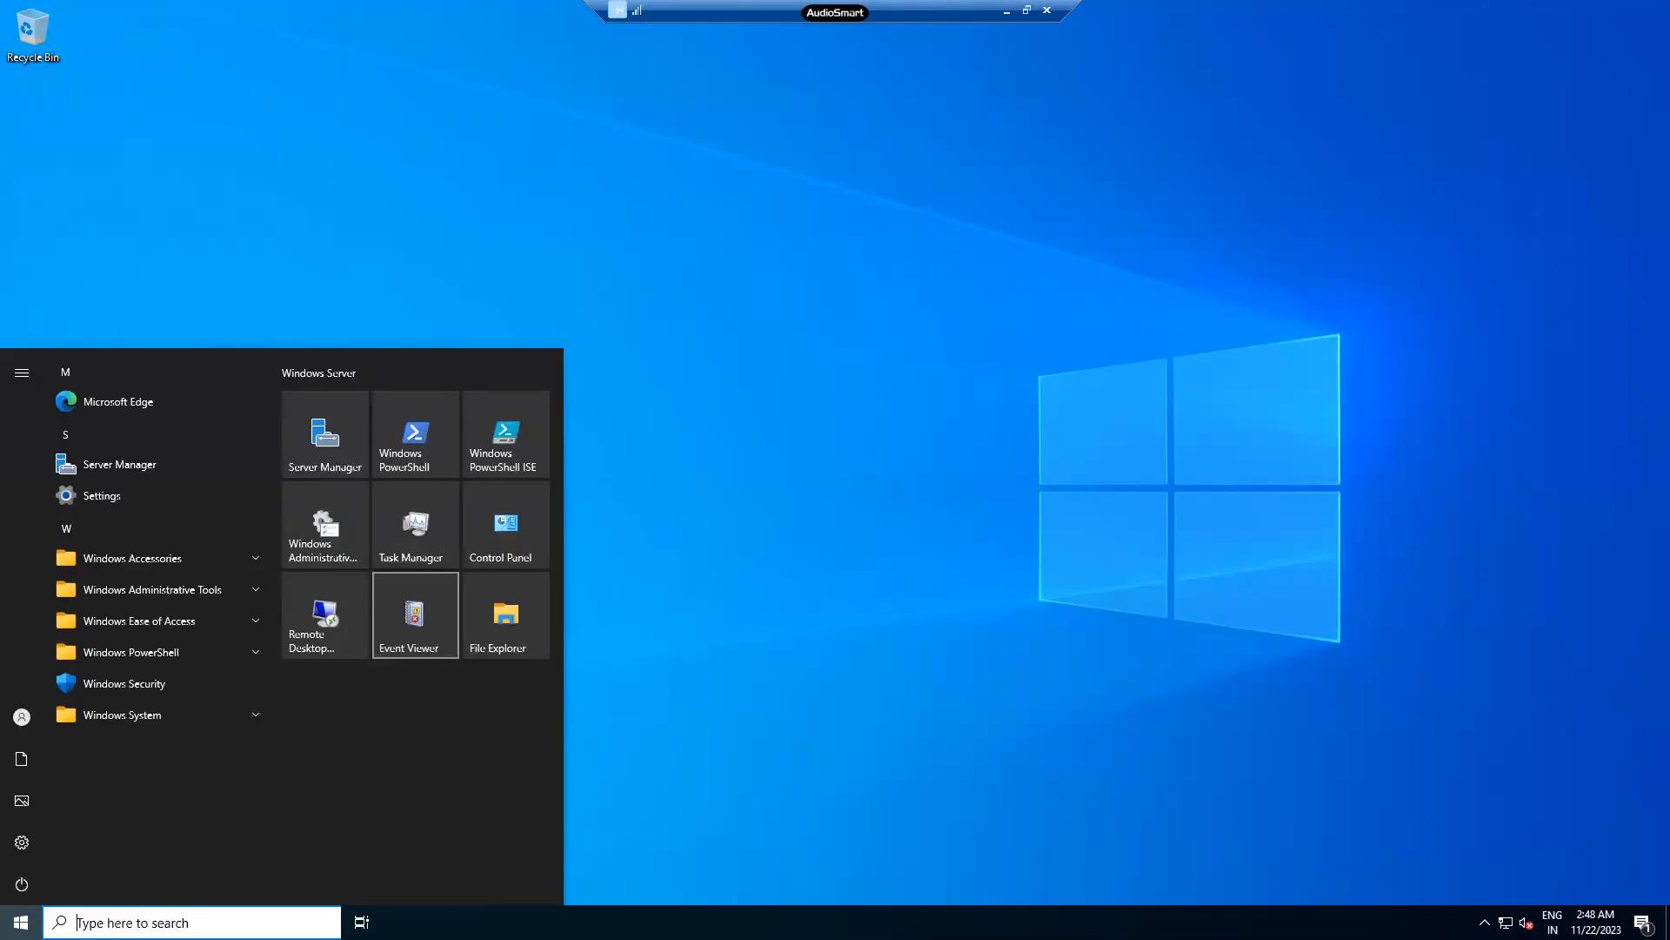
pyautogui.press('super+x')
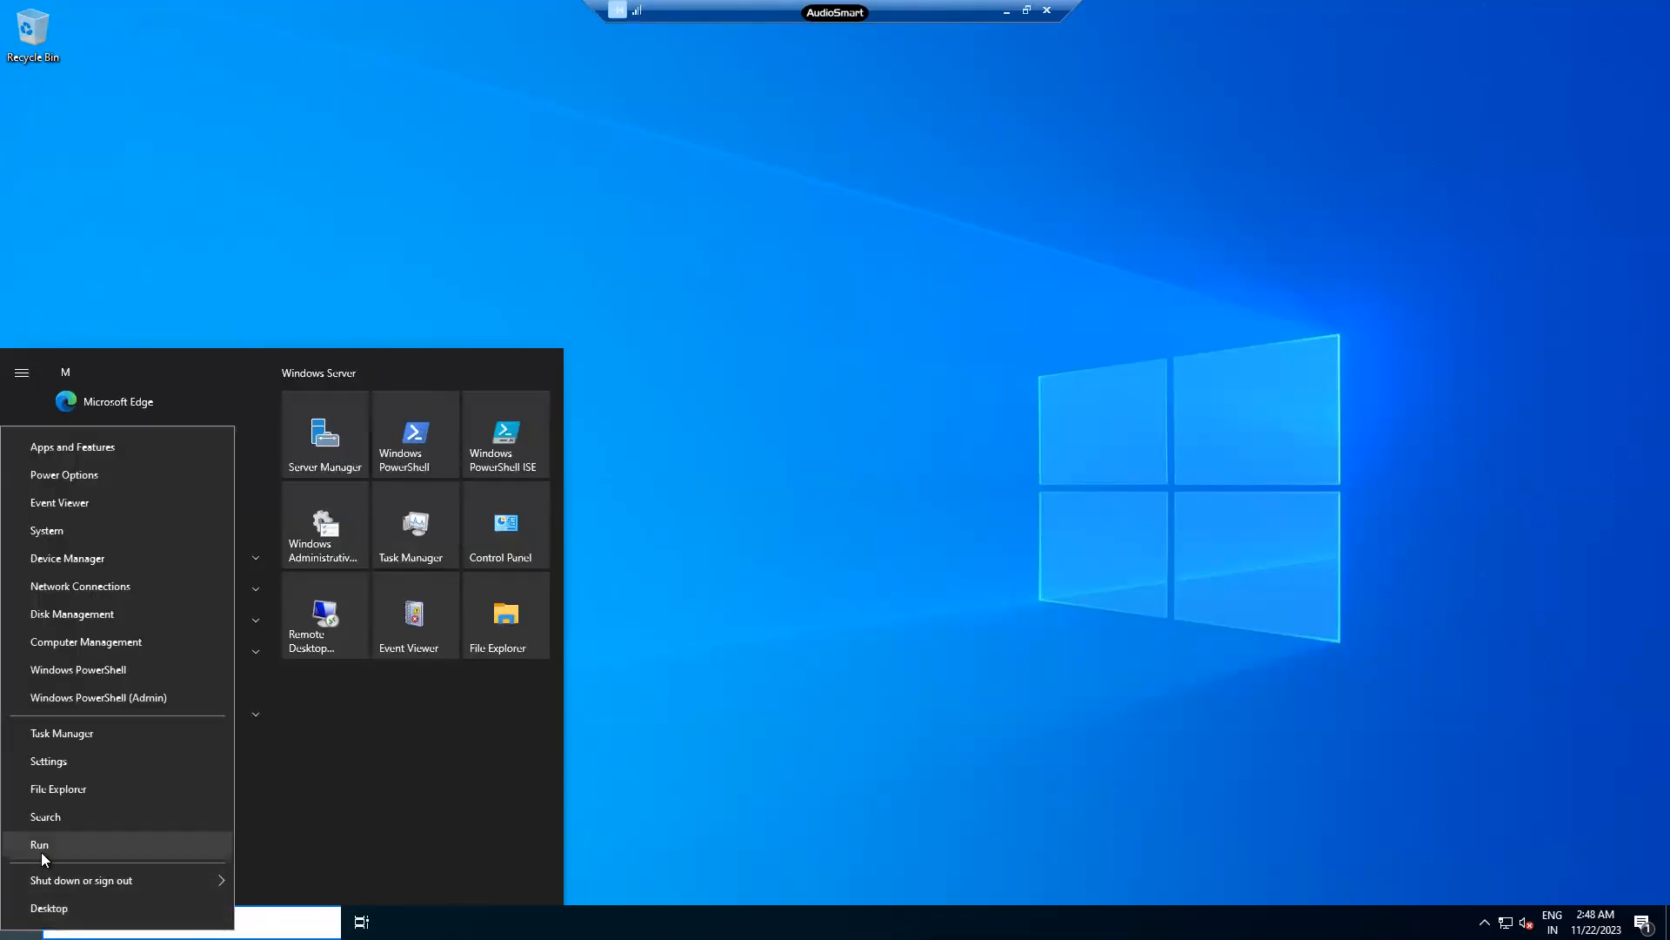
pyautogui.click(40, 848)
pyautogui.write('c,d')
pyautogui.press('BackSpace')
pyautogui.write('md')
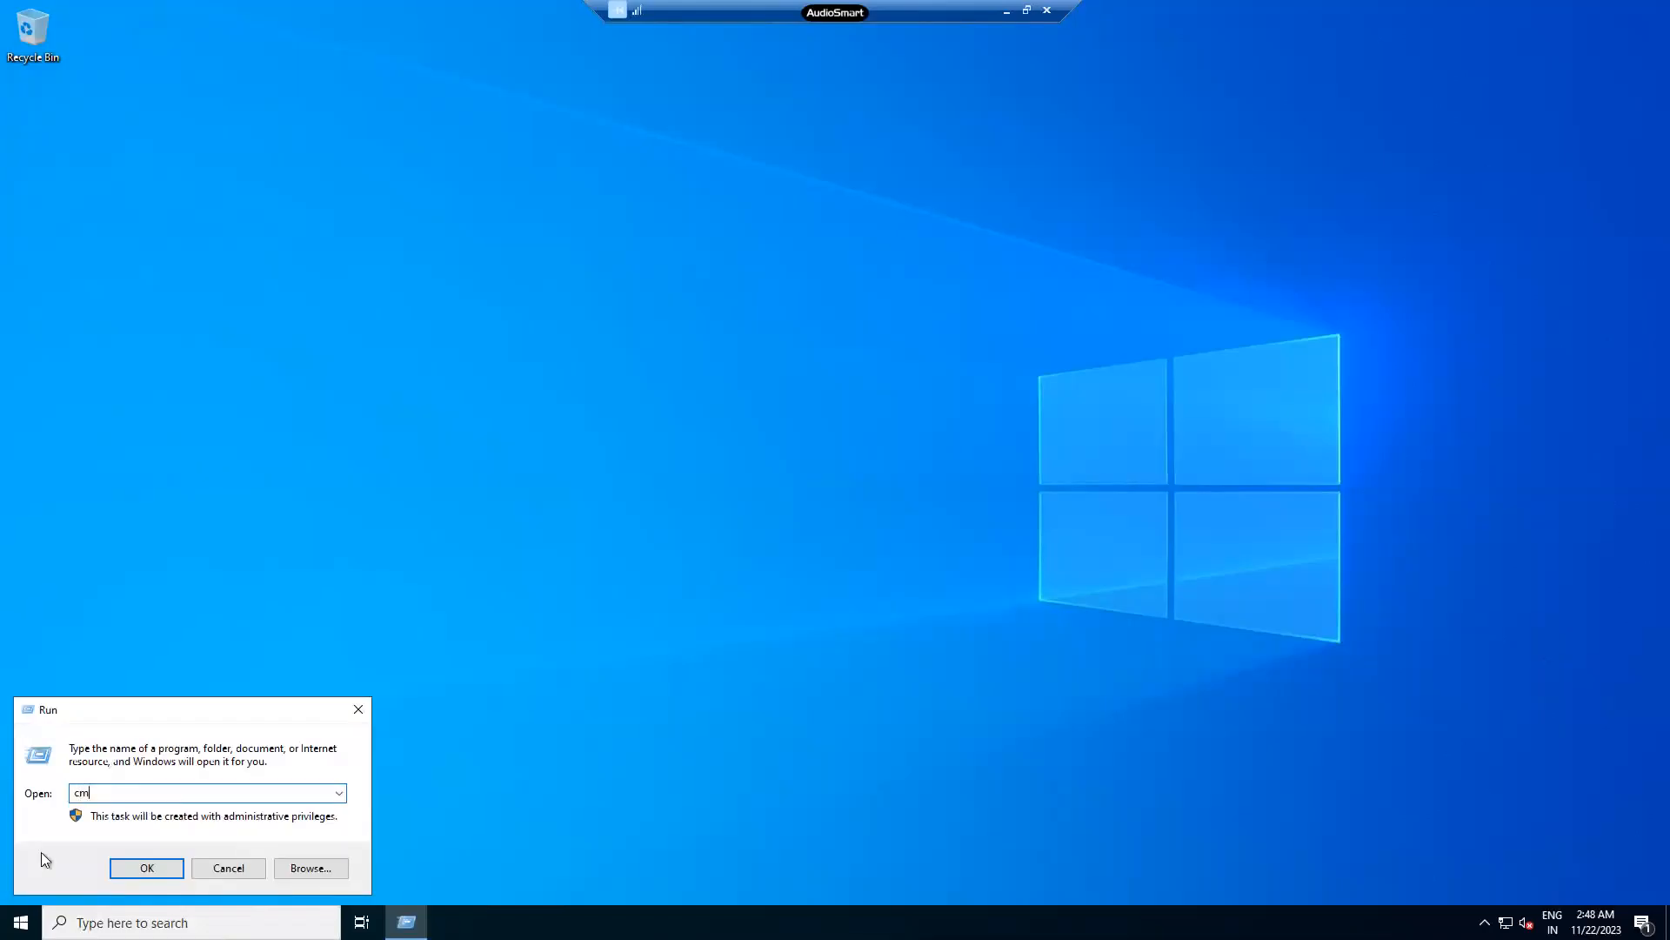
pyautogui.press('Return')
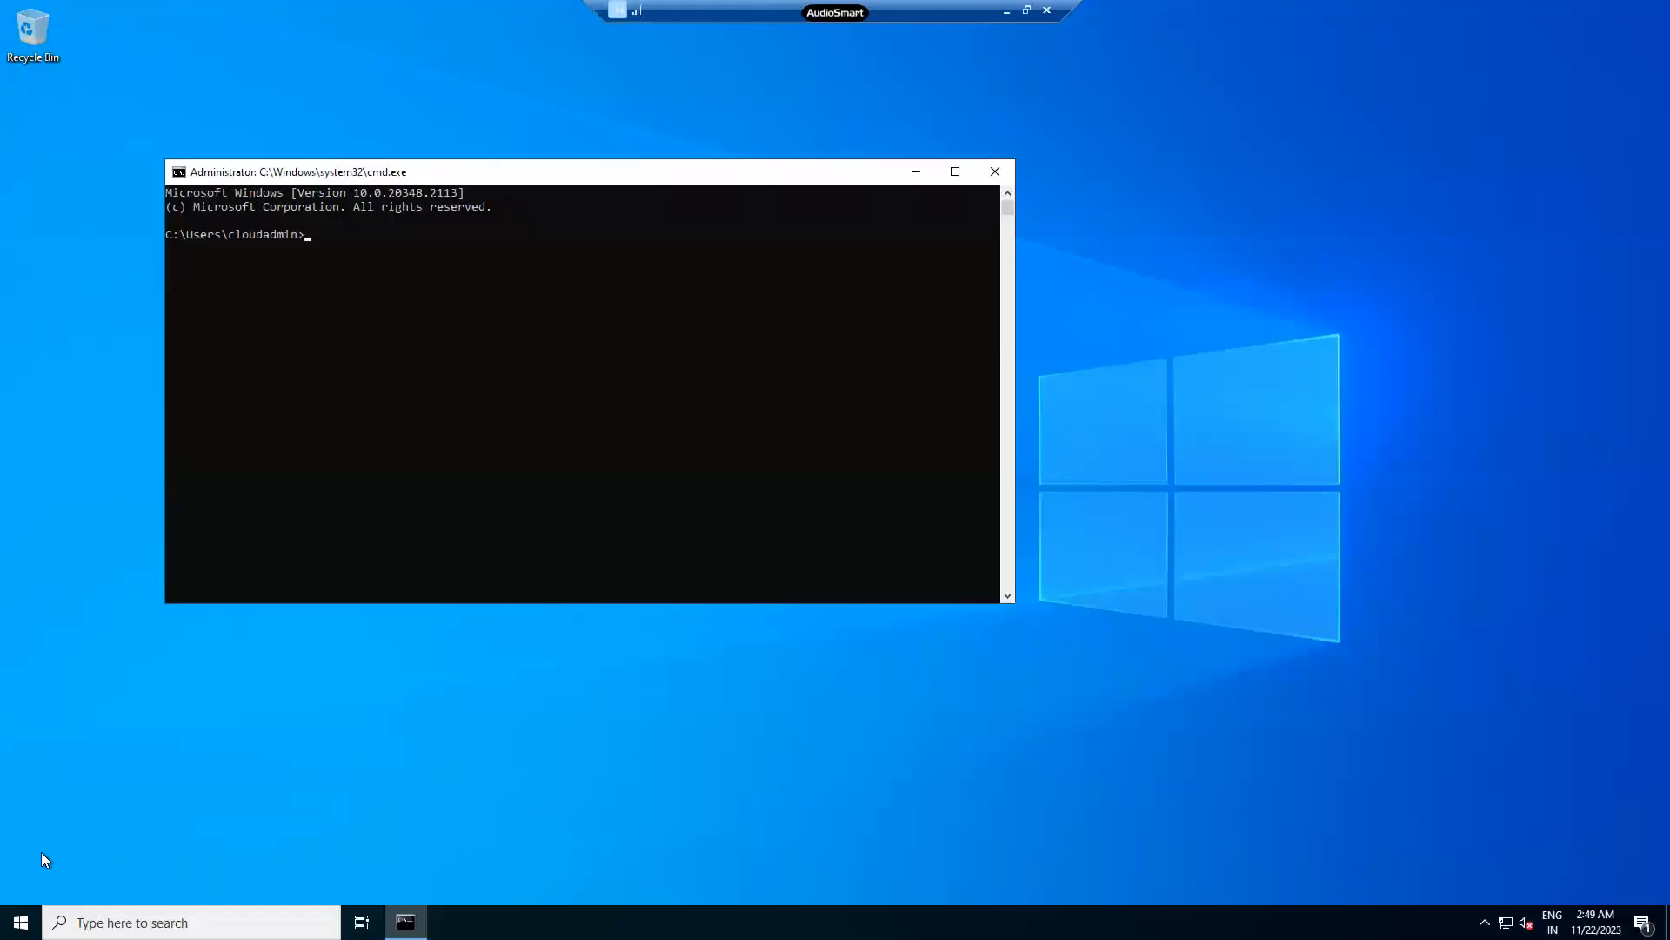
# - Try inetmgr in Command Prompt, which isn't recognised, then close the prompt
pyautogui.write('inetmgr')
pyautogui.press('Return')
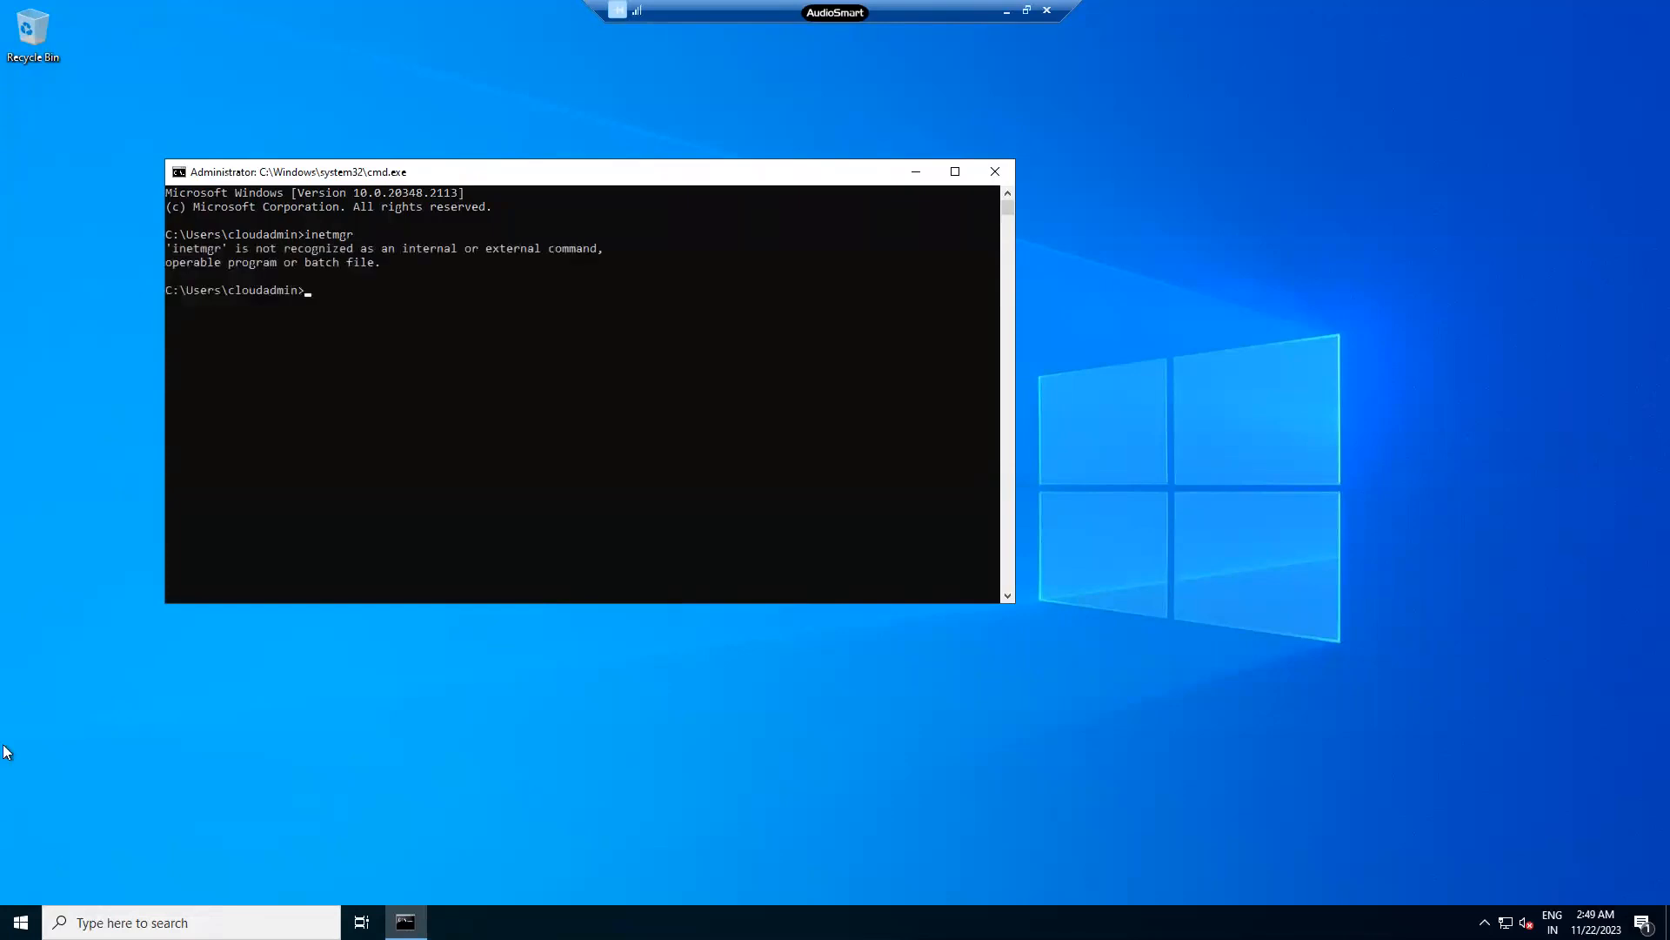
pyautogui.click(995, 171)
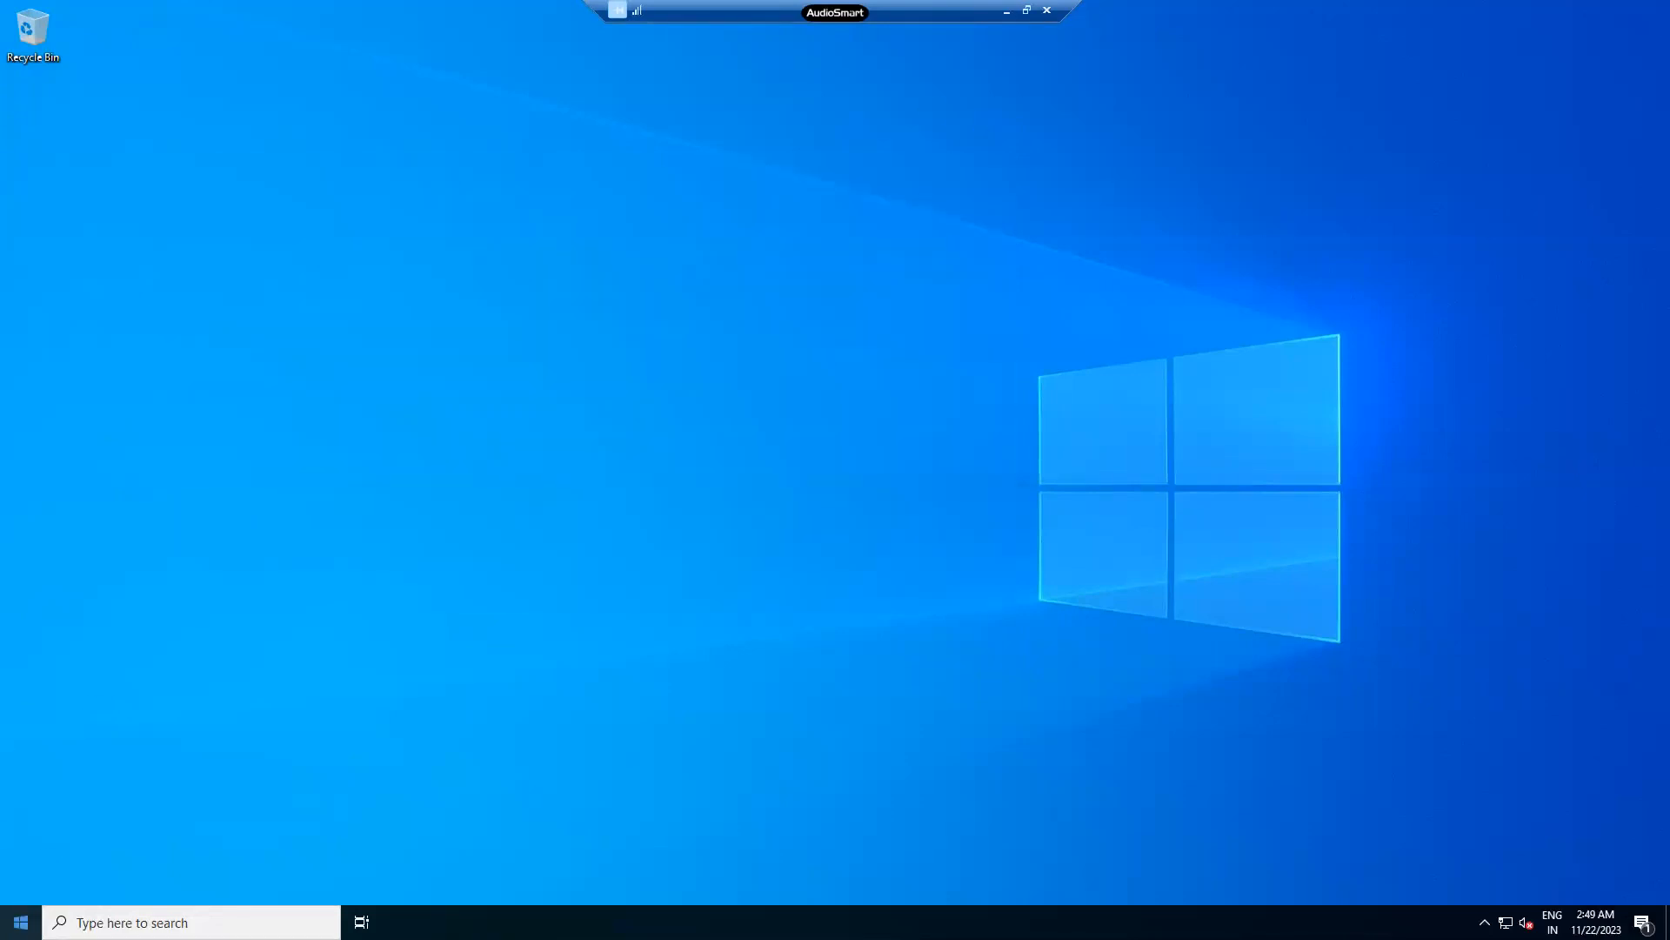
# - Launch IIS Manager by running inetmgr from the Run dialog
pyautogui.rightClick(21, 921)
pyautogui.click(49, 828)
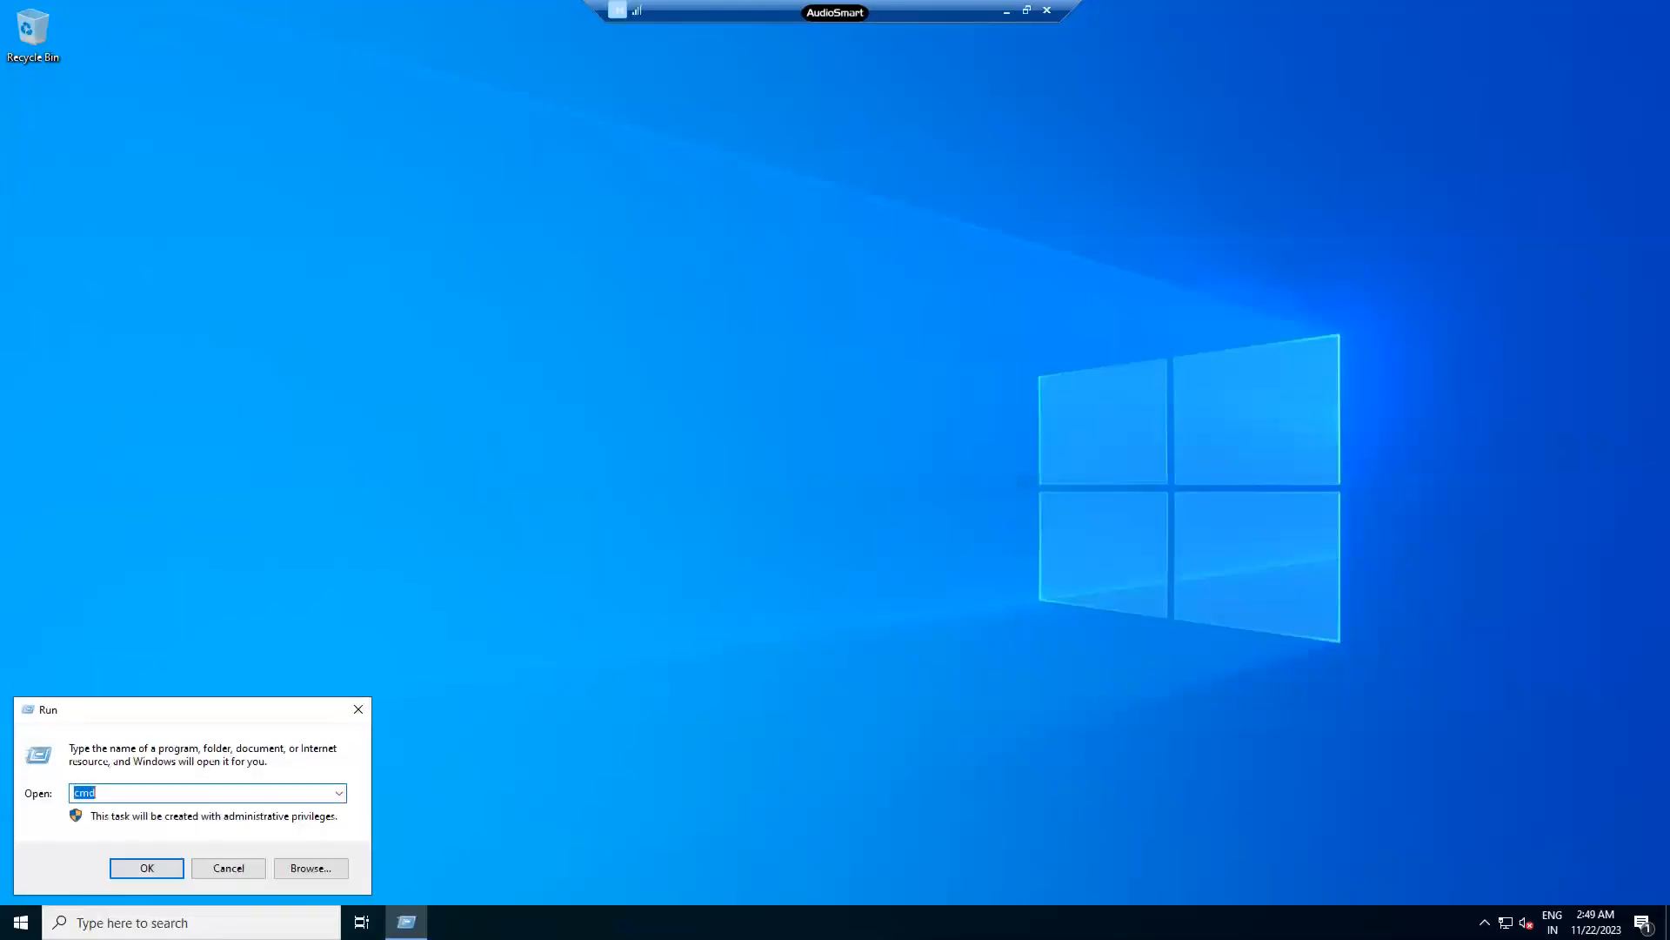
pyautogui.write('inetmgr')
pyautogui.press('Return')
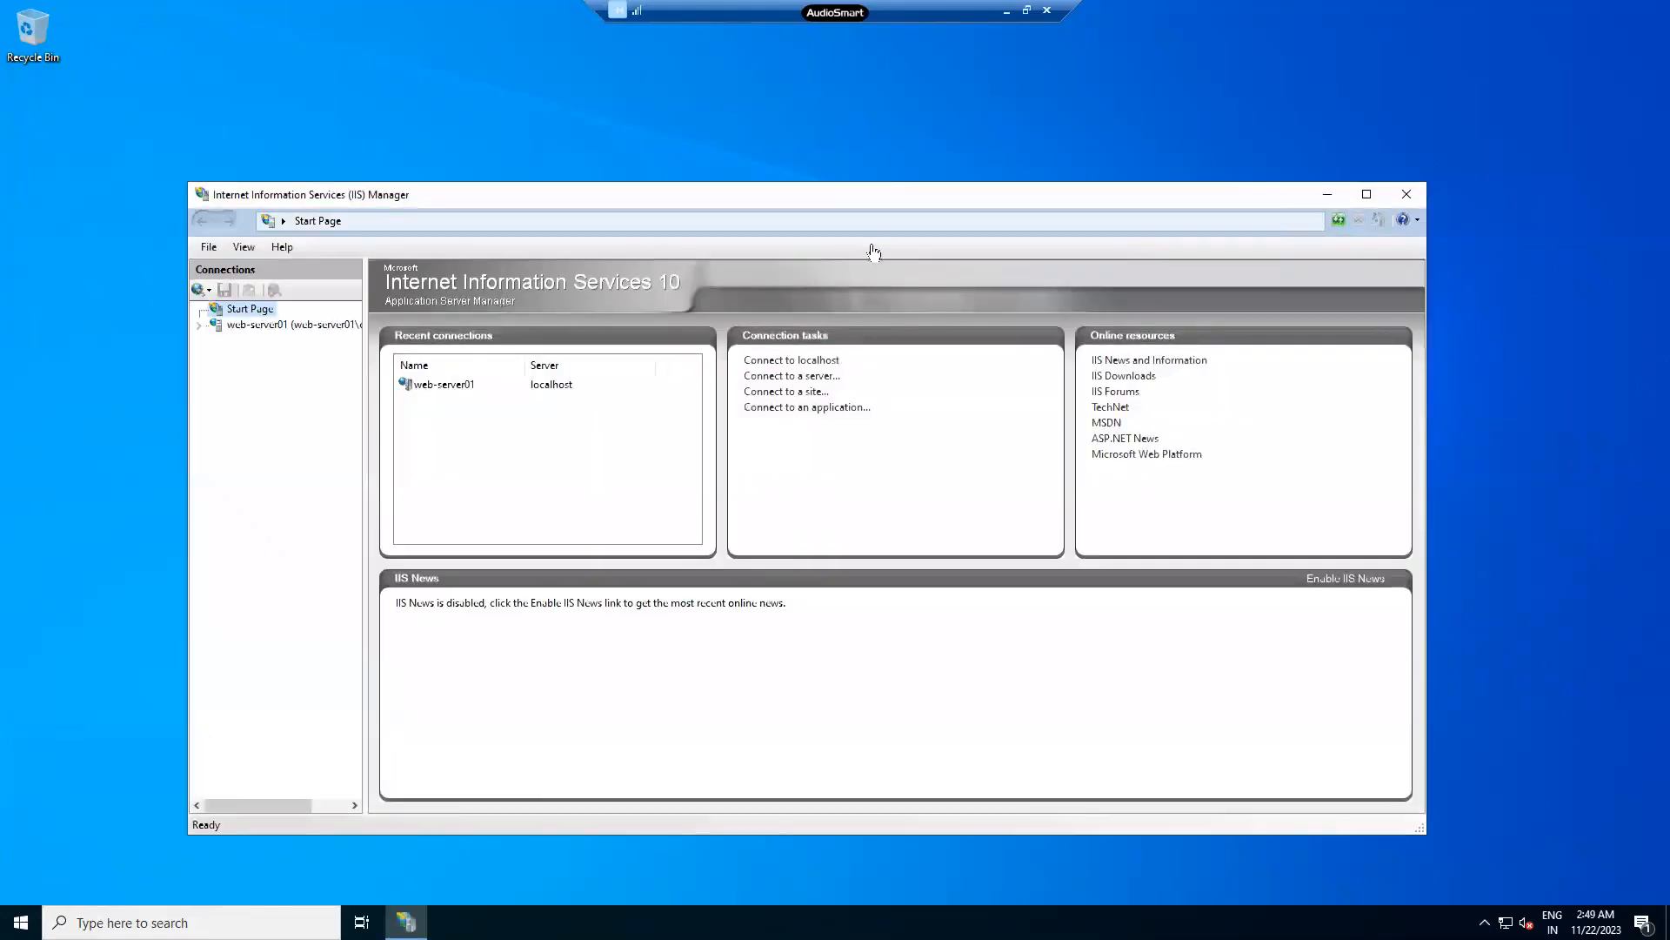
# - Maximise IIS Manager and open an administrator Command Prompt through Run with cmd
pyautogui.doubleClick(875, 196)
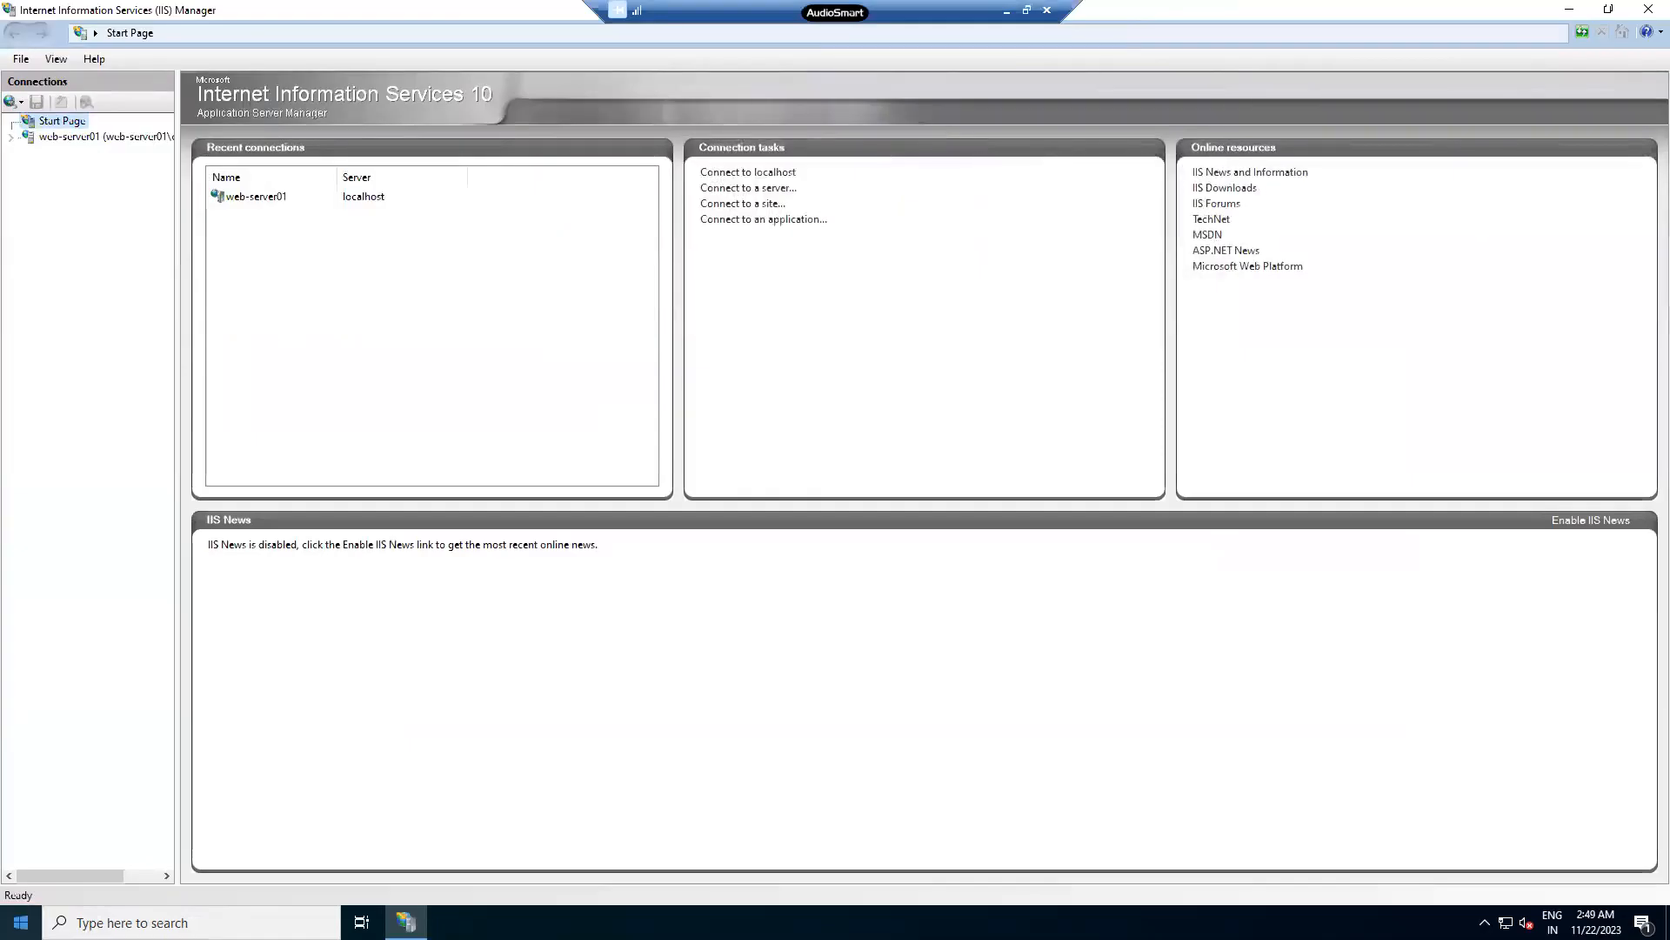
pyautogui.press('super+x')
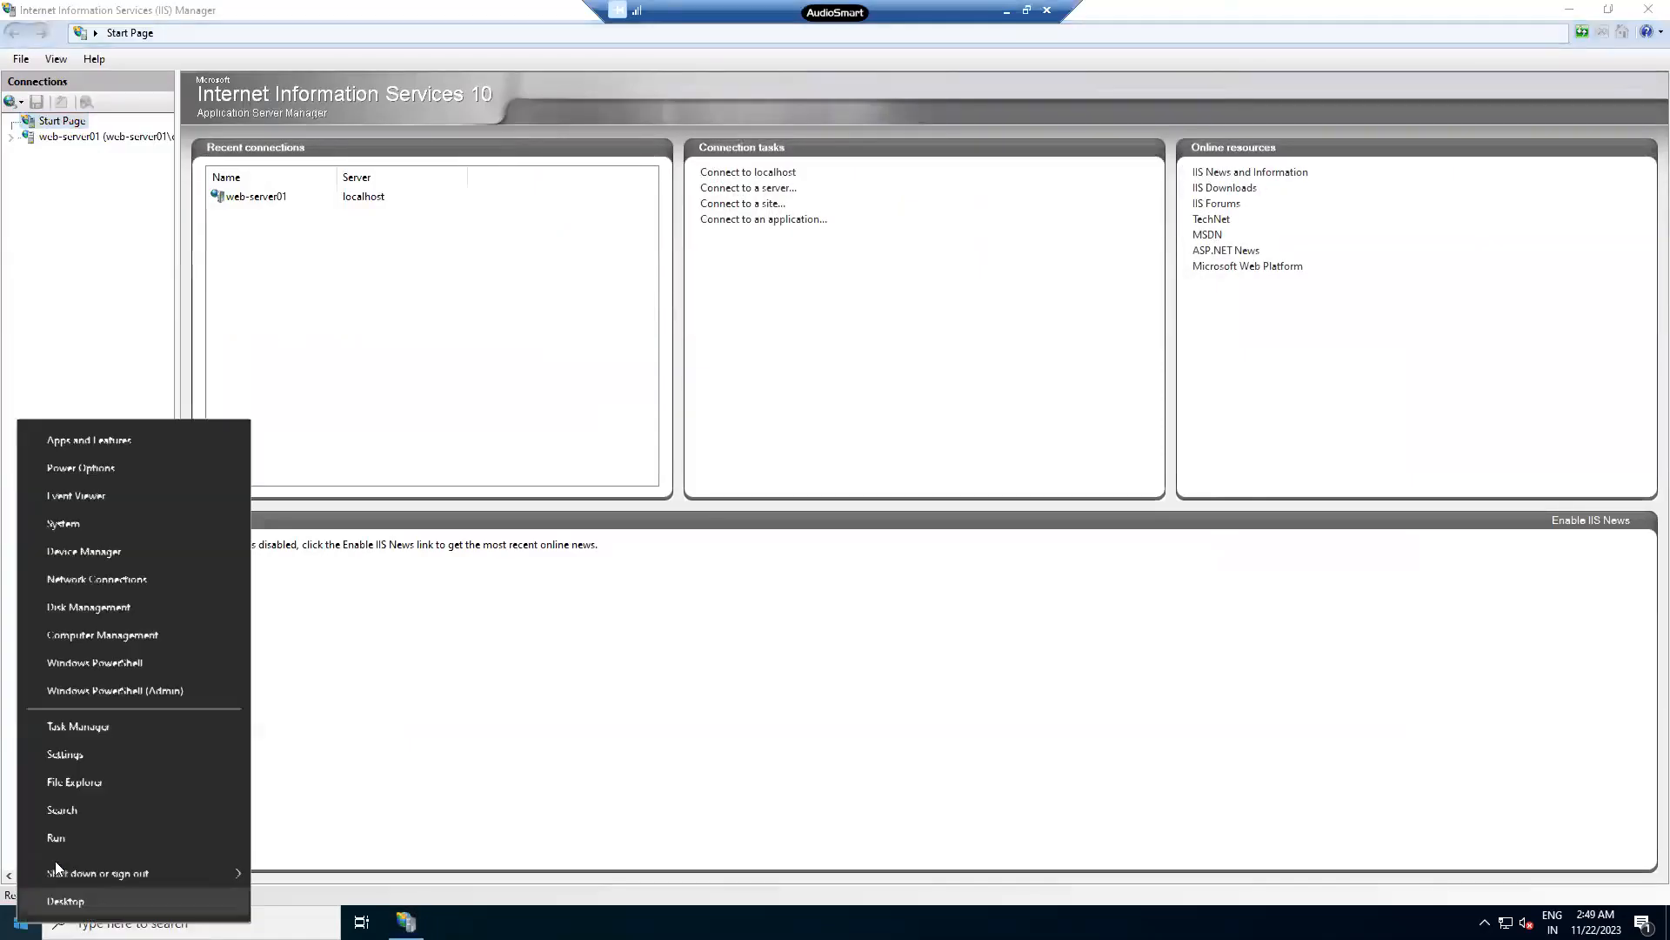
pyautogui.click(56, 836)
pyautogui.write('cmd')
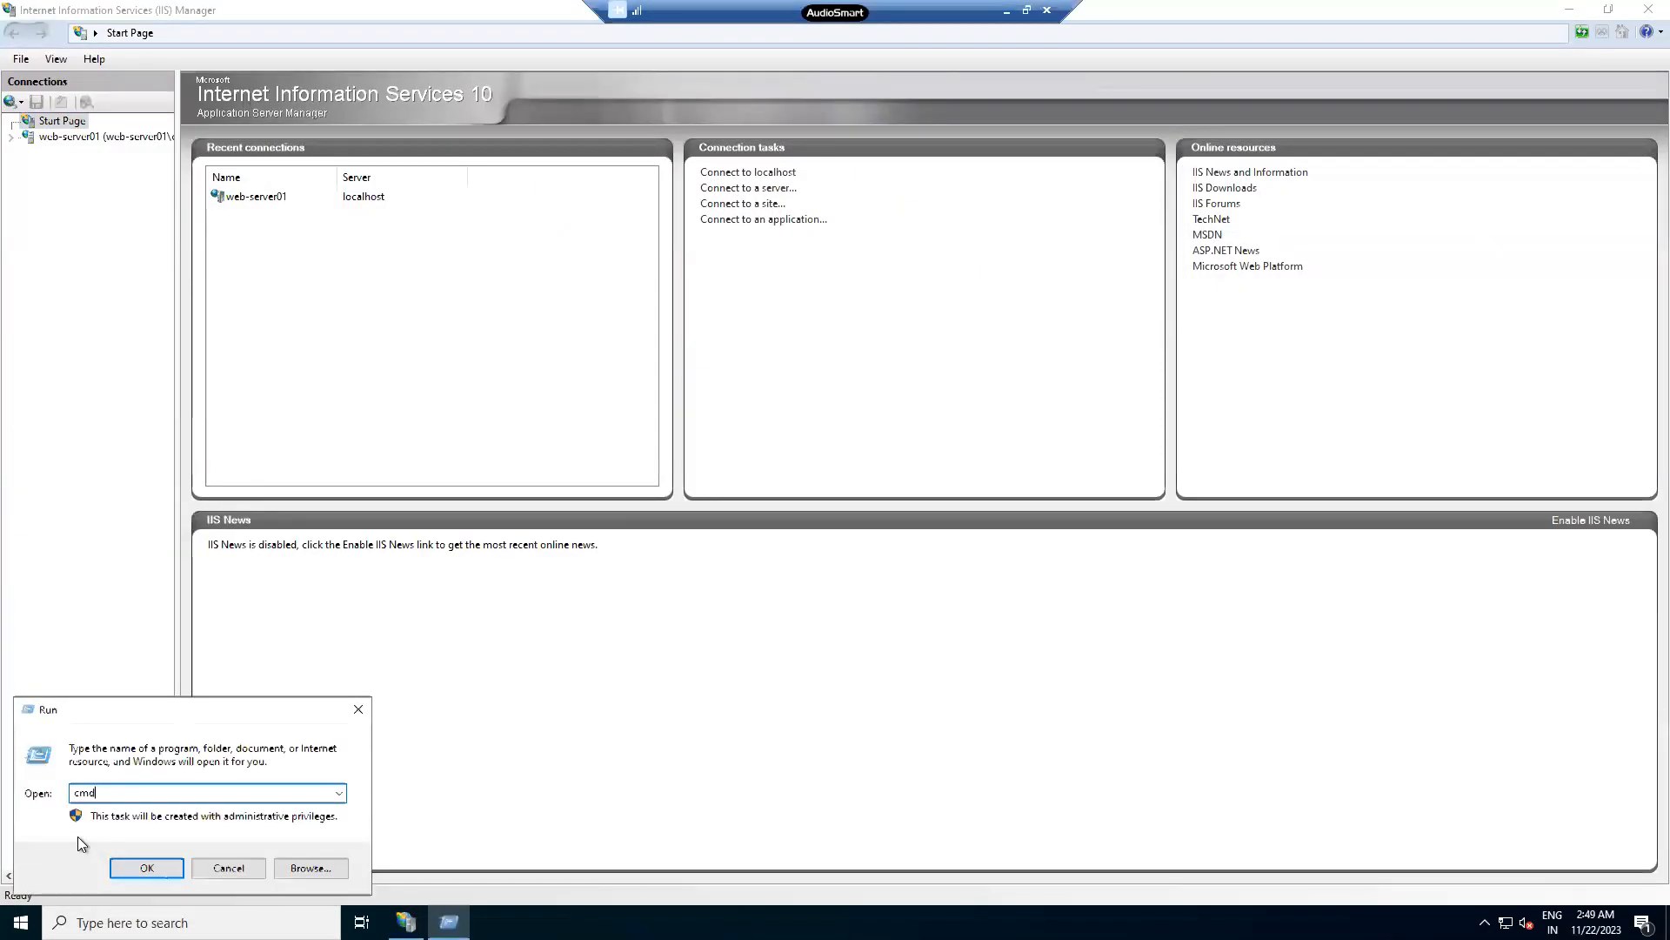
pyautogui.press('Return')
# - Try inetmgr and inetmgr.exe in Command Prompt, clearing the screen with cls in between
pyautogui.write('ine')
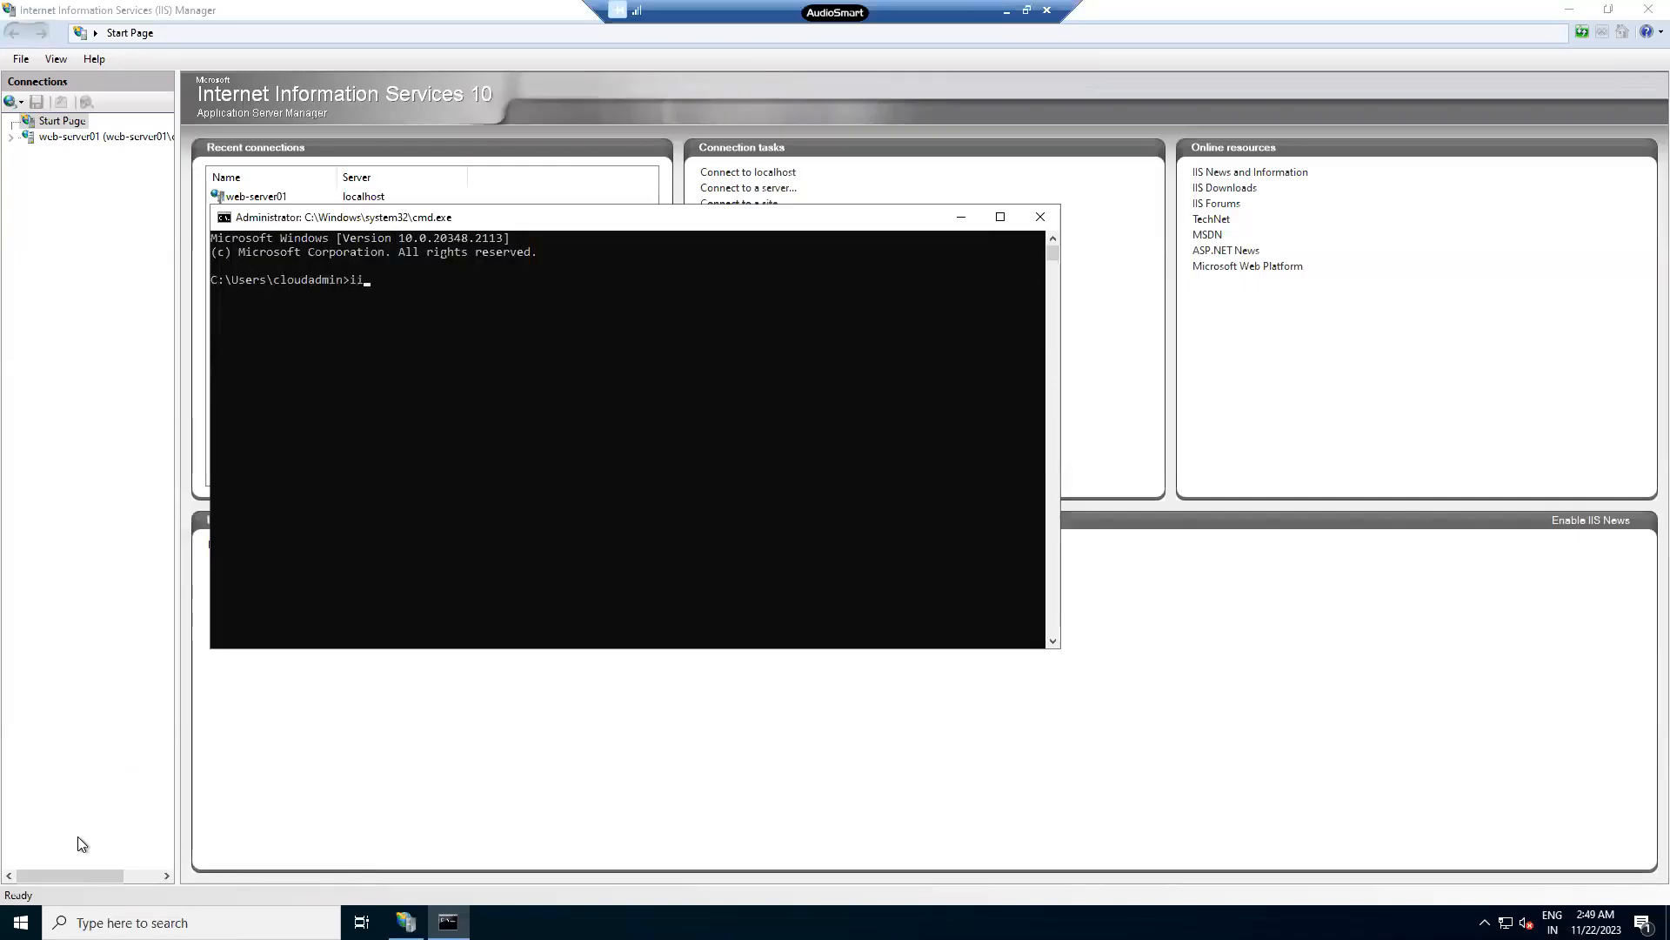
pyautogui.write('tmgr')
pyautogui.press('Return')
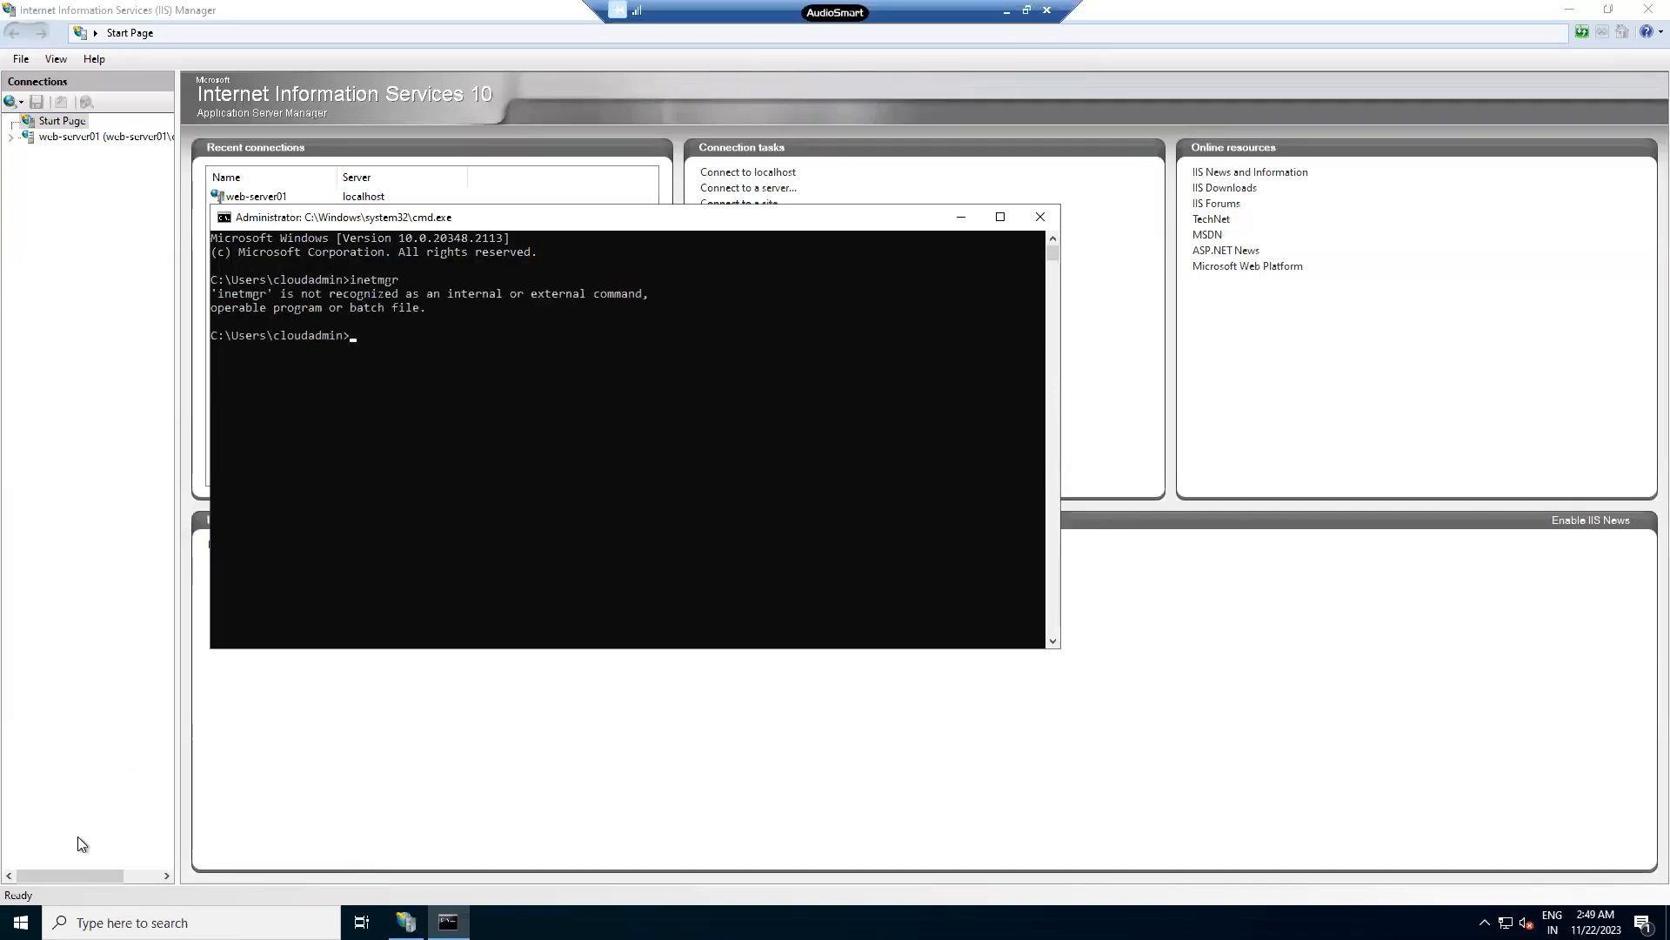
pyautogui.write('clear')
pyautogui.press('Return')
pyautogui.write('ii')
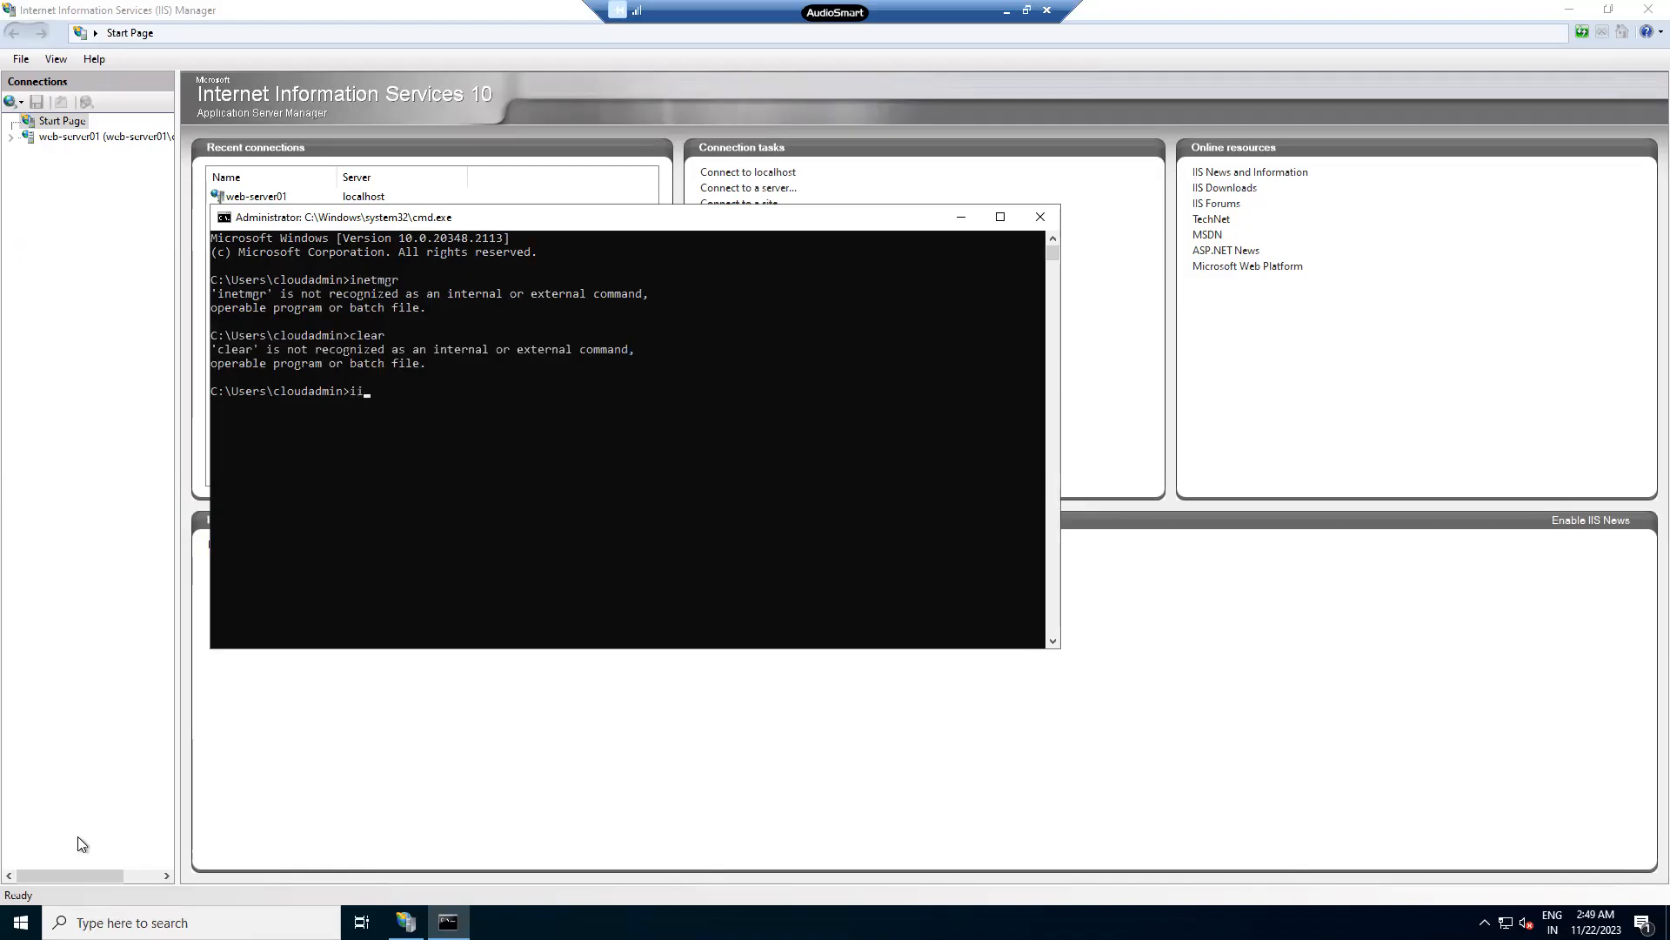
pyautogui.press('BackSpace')
pyautogui.press('BackSpace')
pyautogui.write('cls')
pyautogui.press('Return')
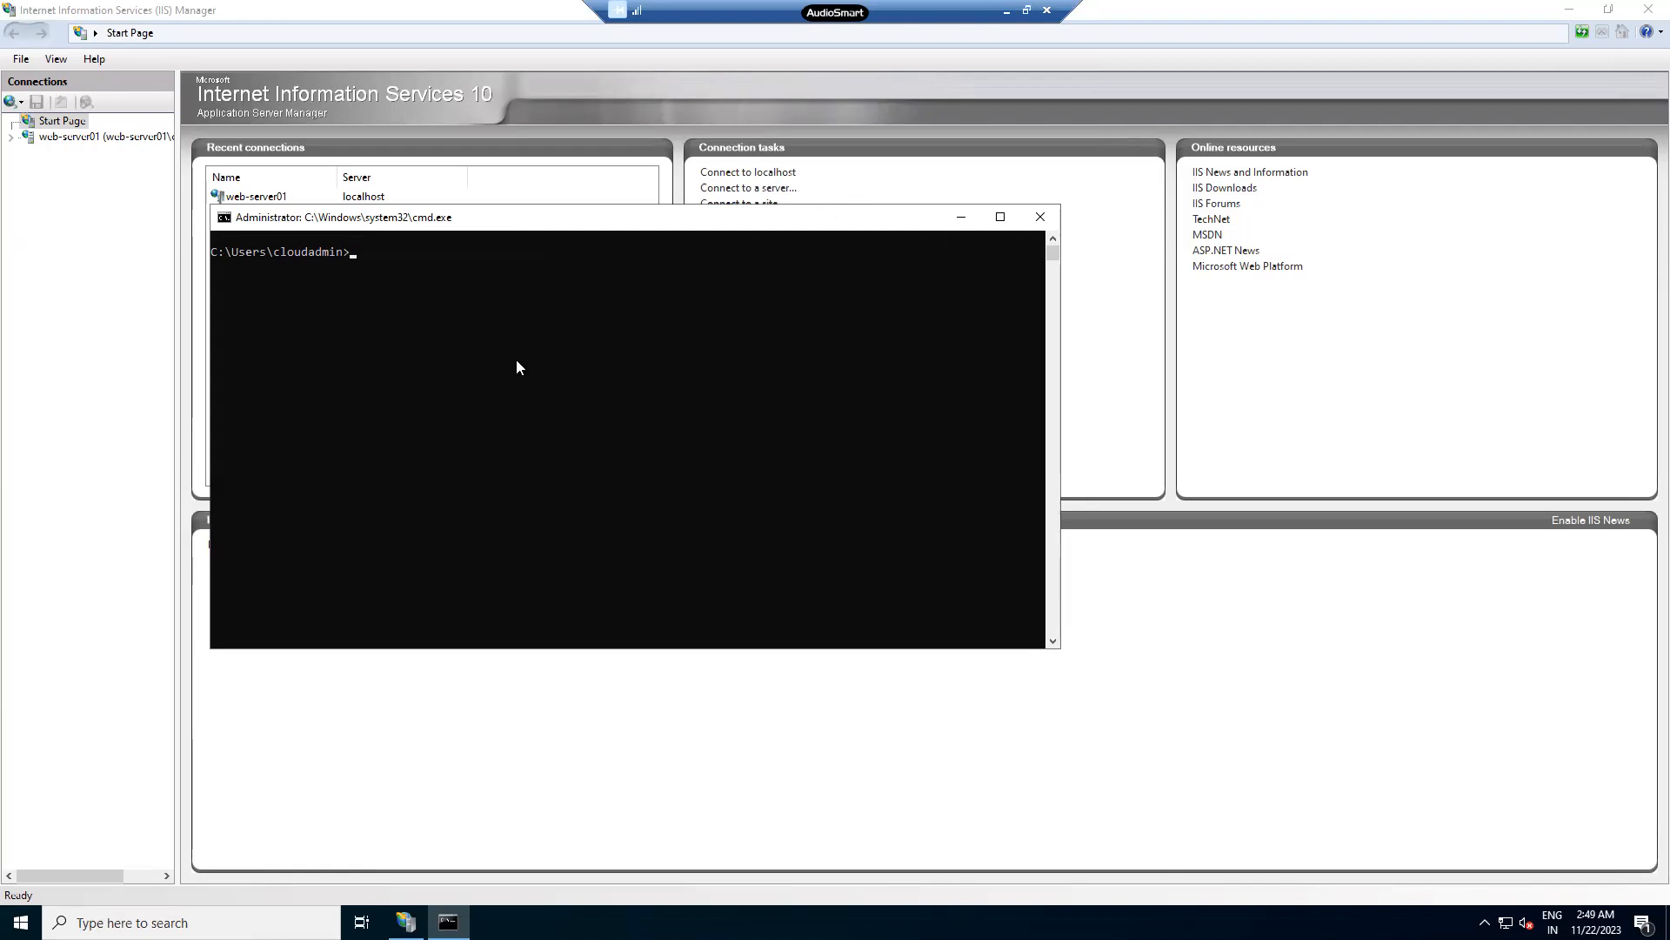
pyautogui.write('inetmgr.exe')
pyautogui.press('Return')
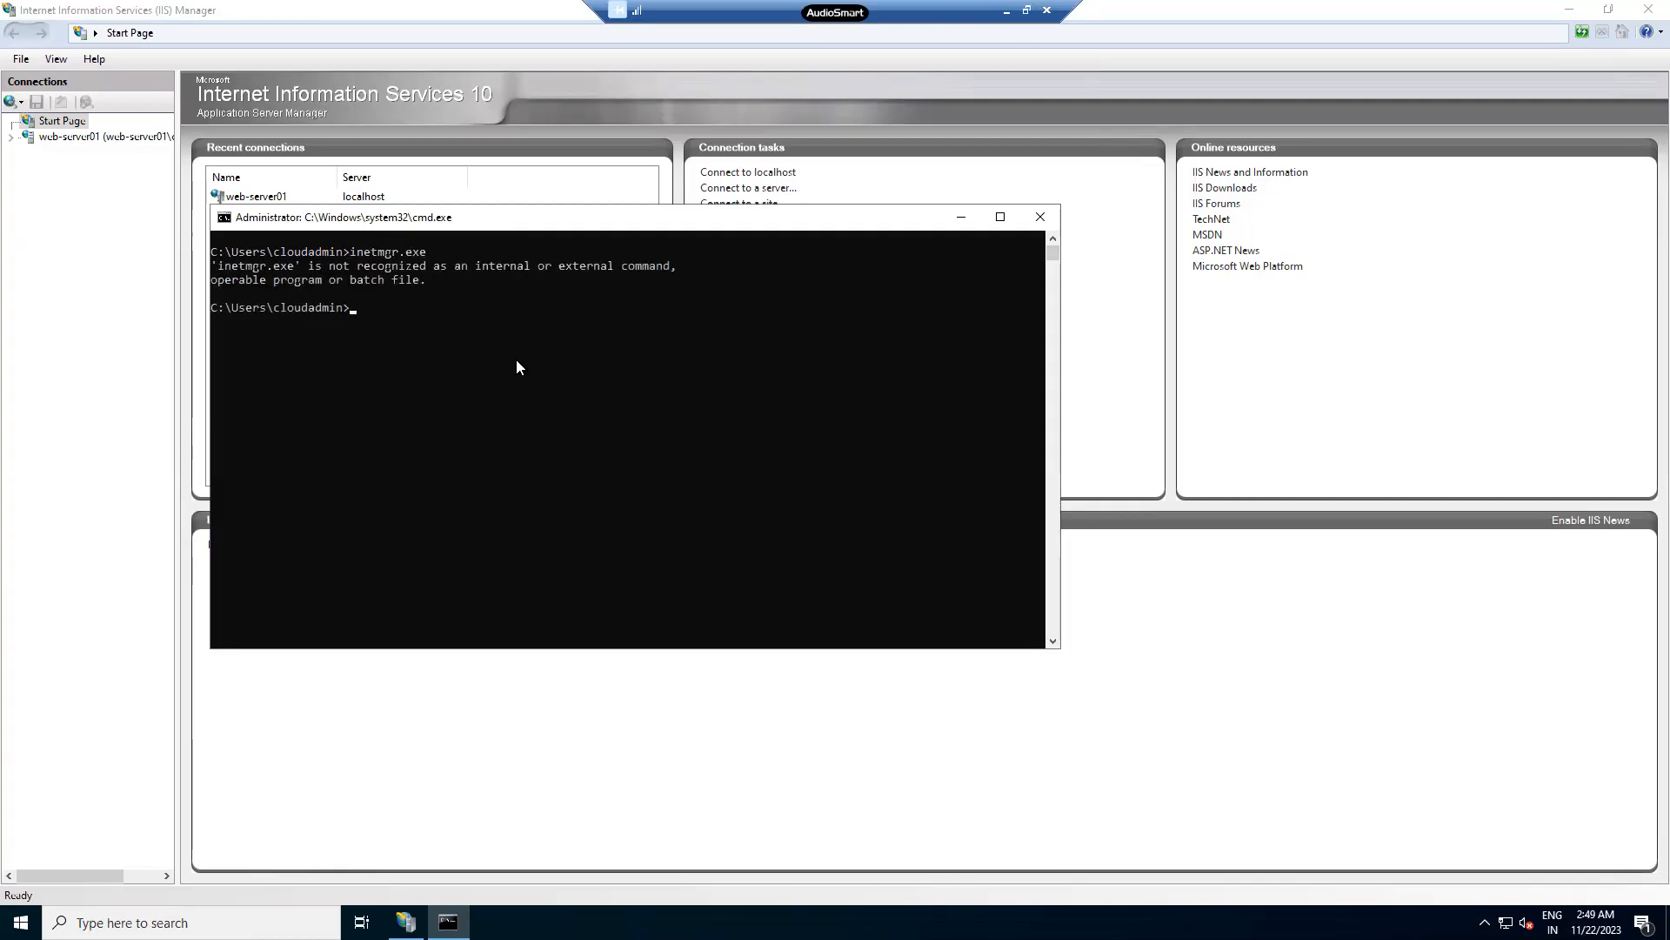
# - Close Command Prompt and select the web-server01 connection in IIS Manager
pyautogui.hotkey('alt', 'space')
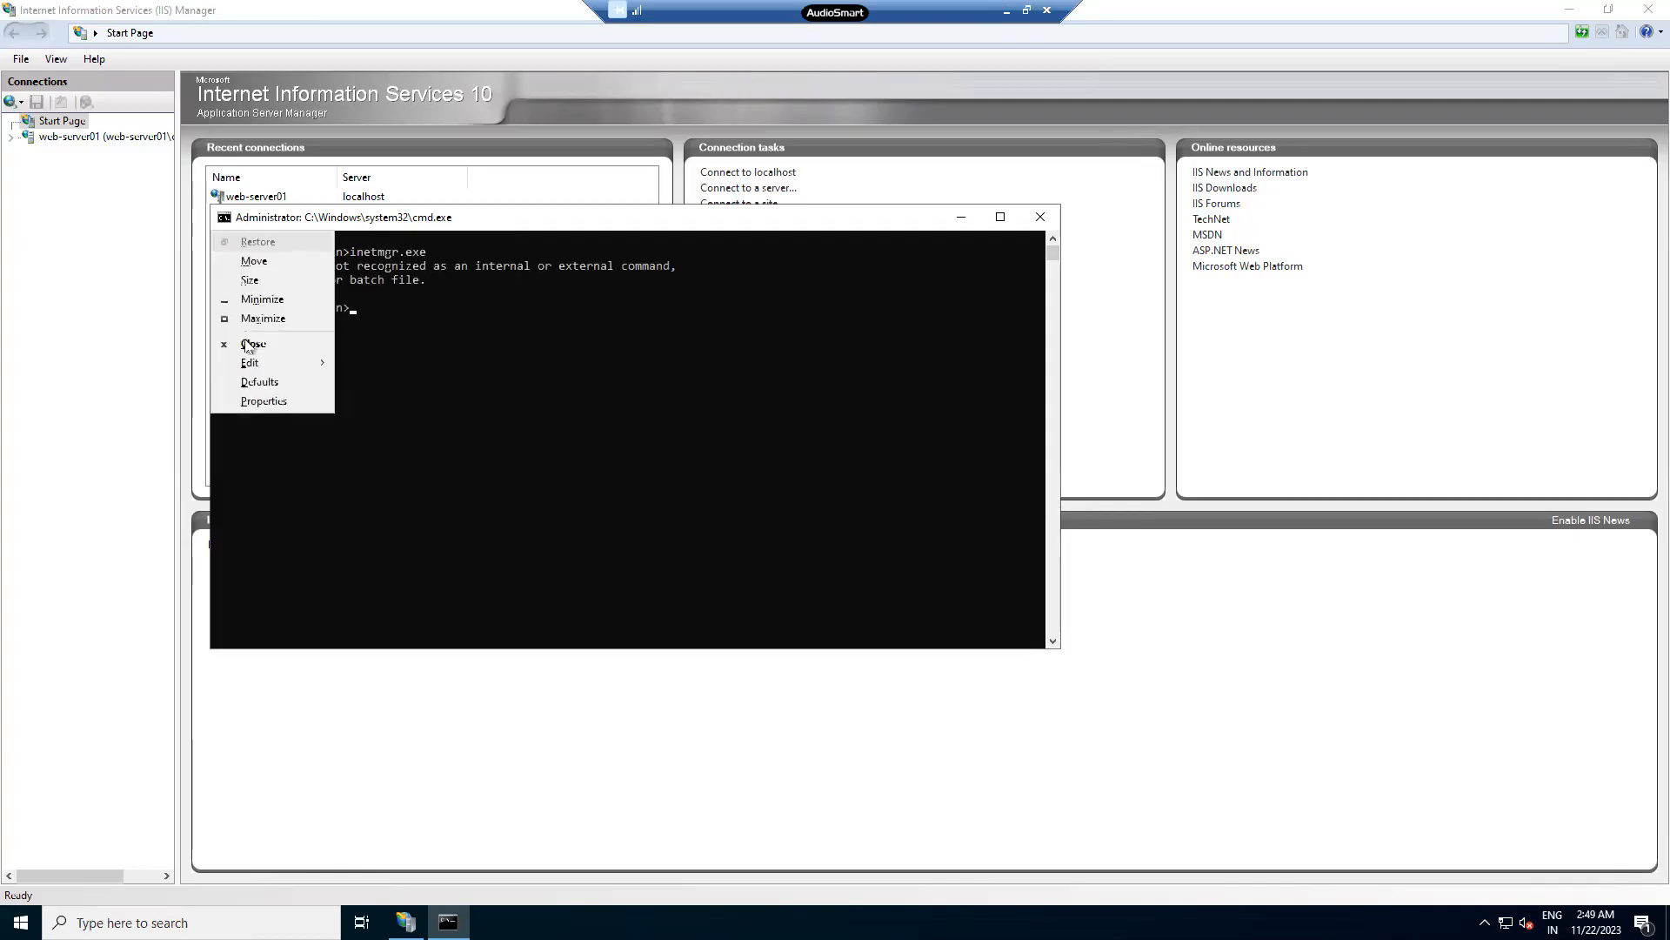
pyautogui.press('c')
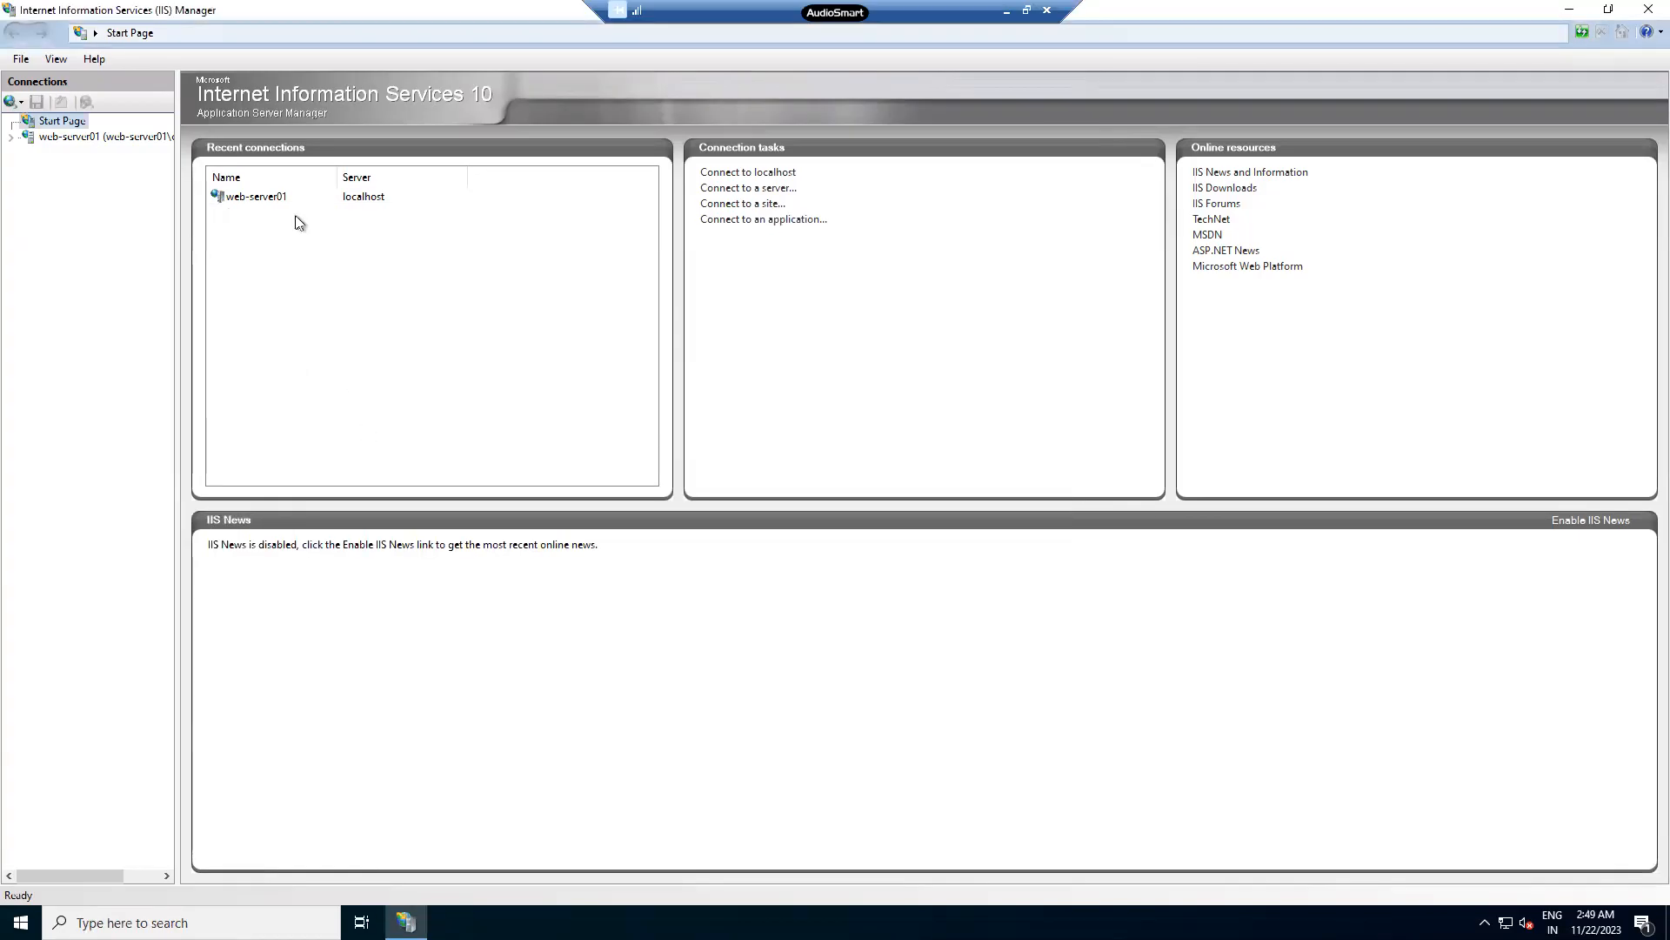
pyautogui.click(11, 139)
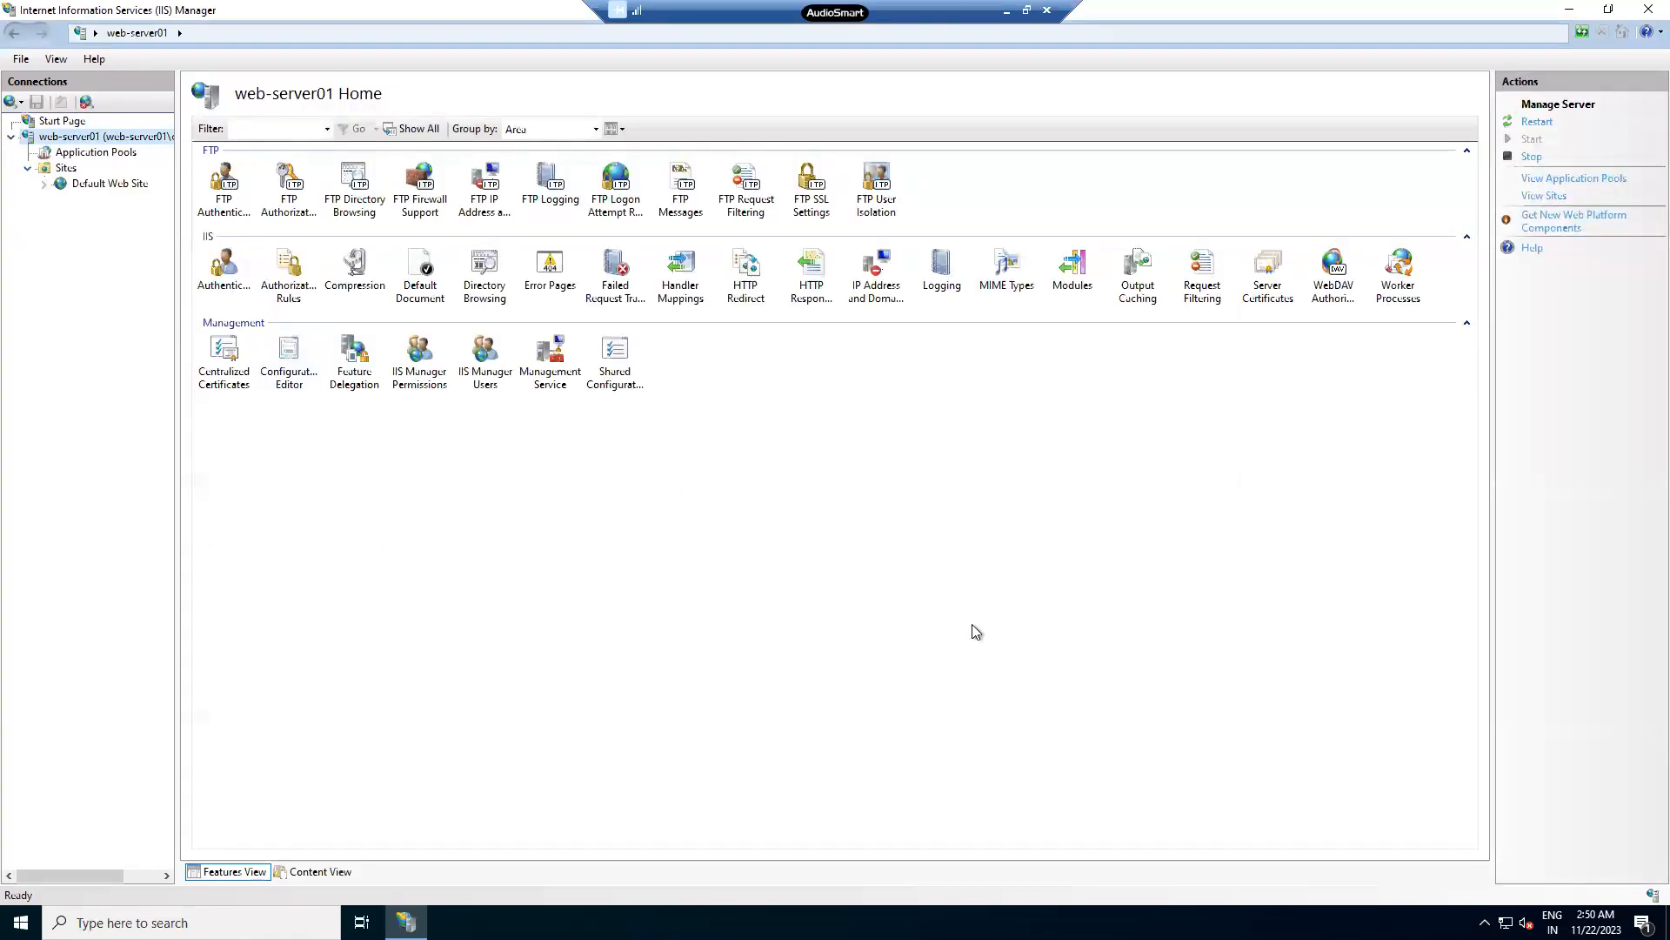
# - Rename the Default Web Site to TCS
pyautogui.click(91, 187)
pyautogui.rightClick(94, 192)
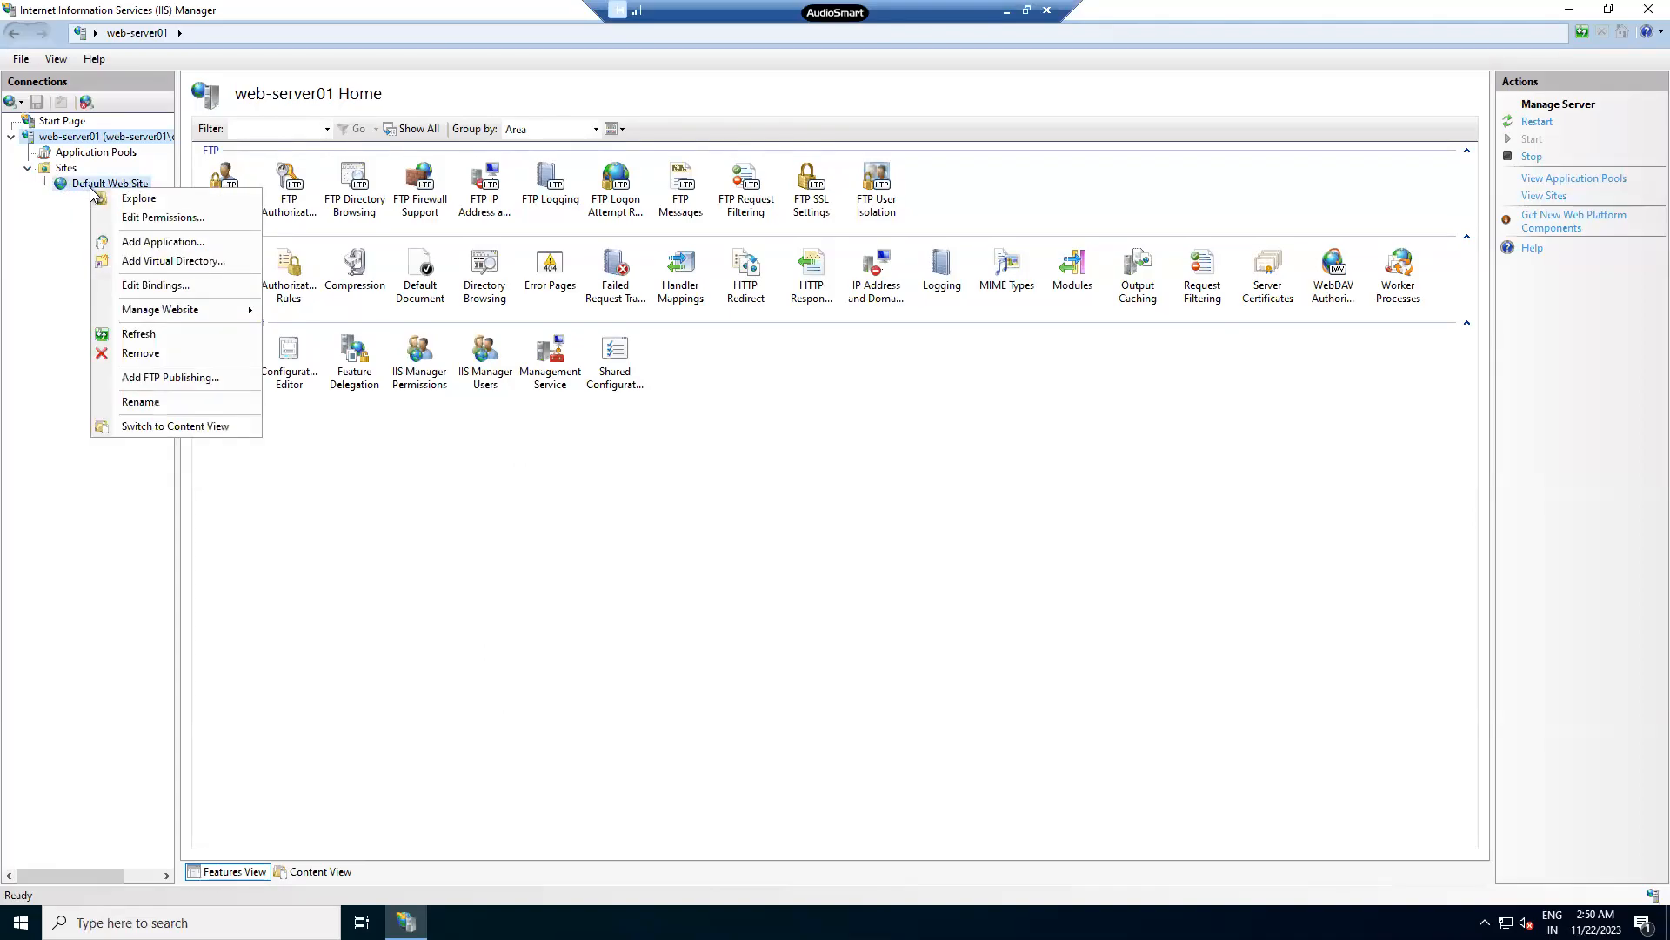
pyautogui.click(132, 402)
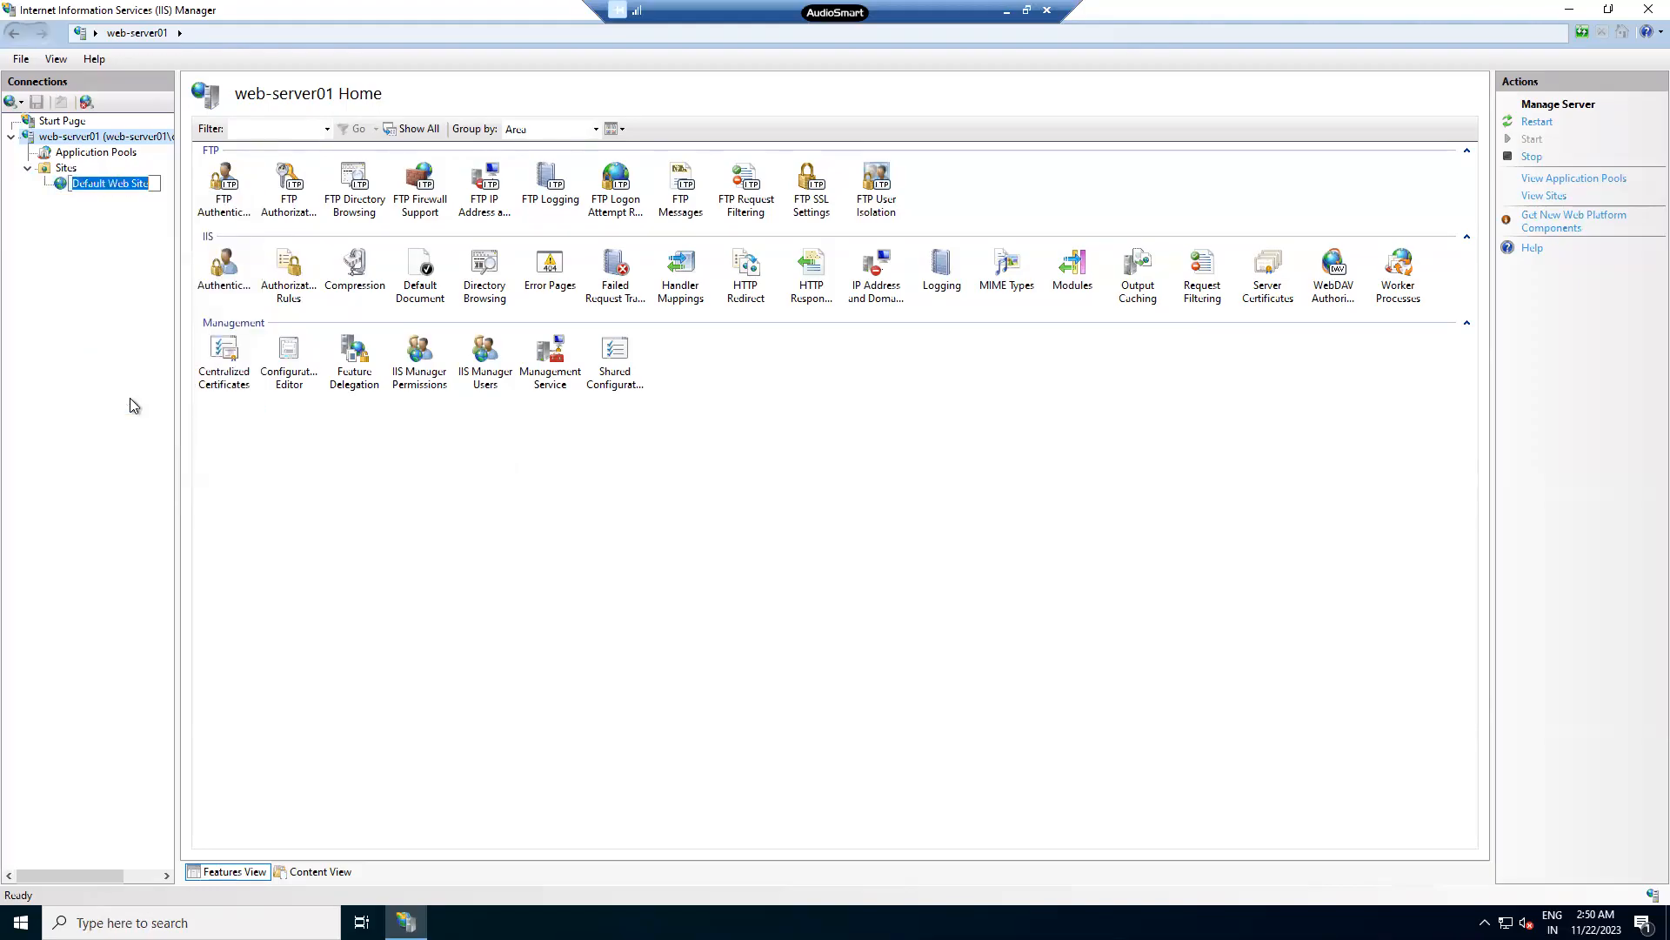
pyautogui.write('TCS')
pyautogui.press('Return')
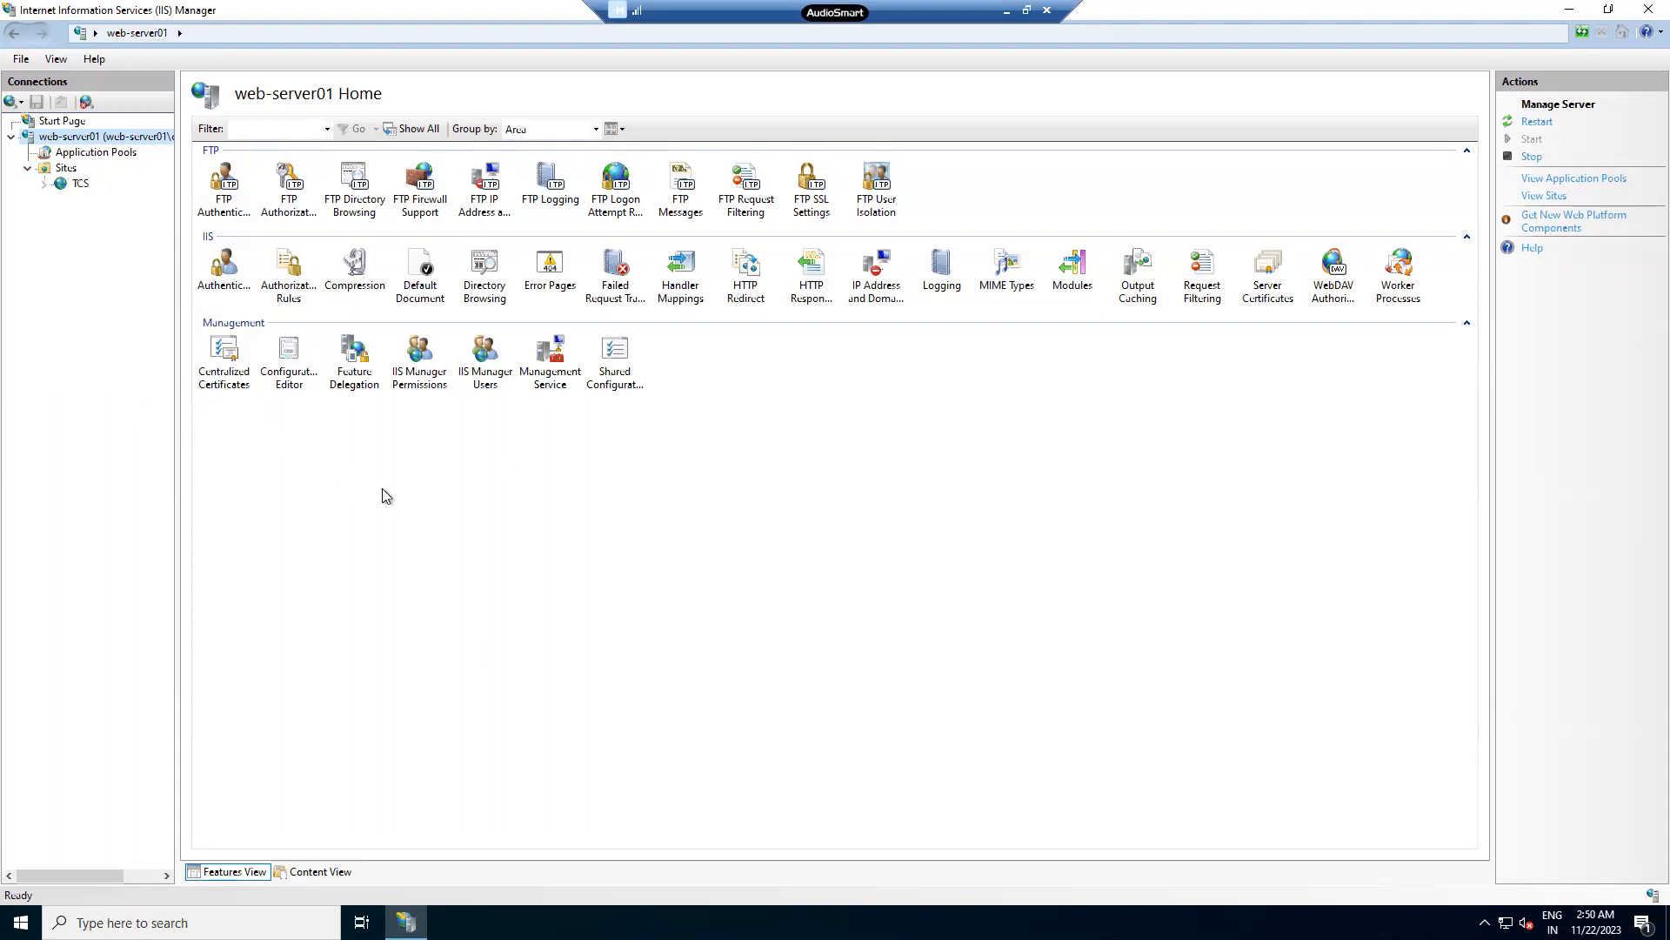
# - Open the TCS site's Home features page, then a new browser tab
pyautogui.click(78, 184)
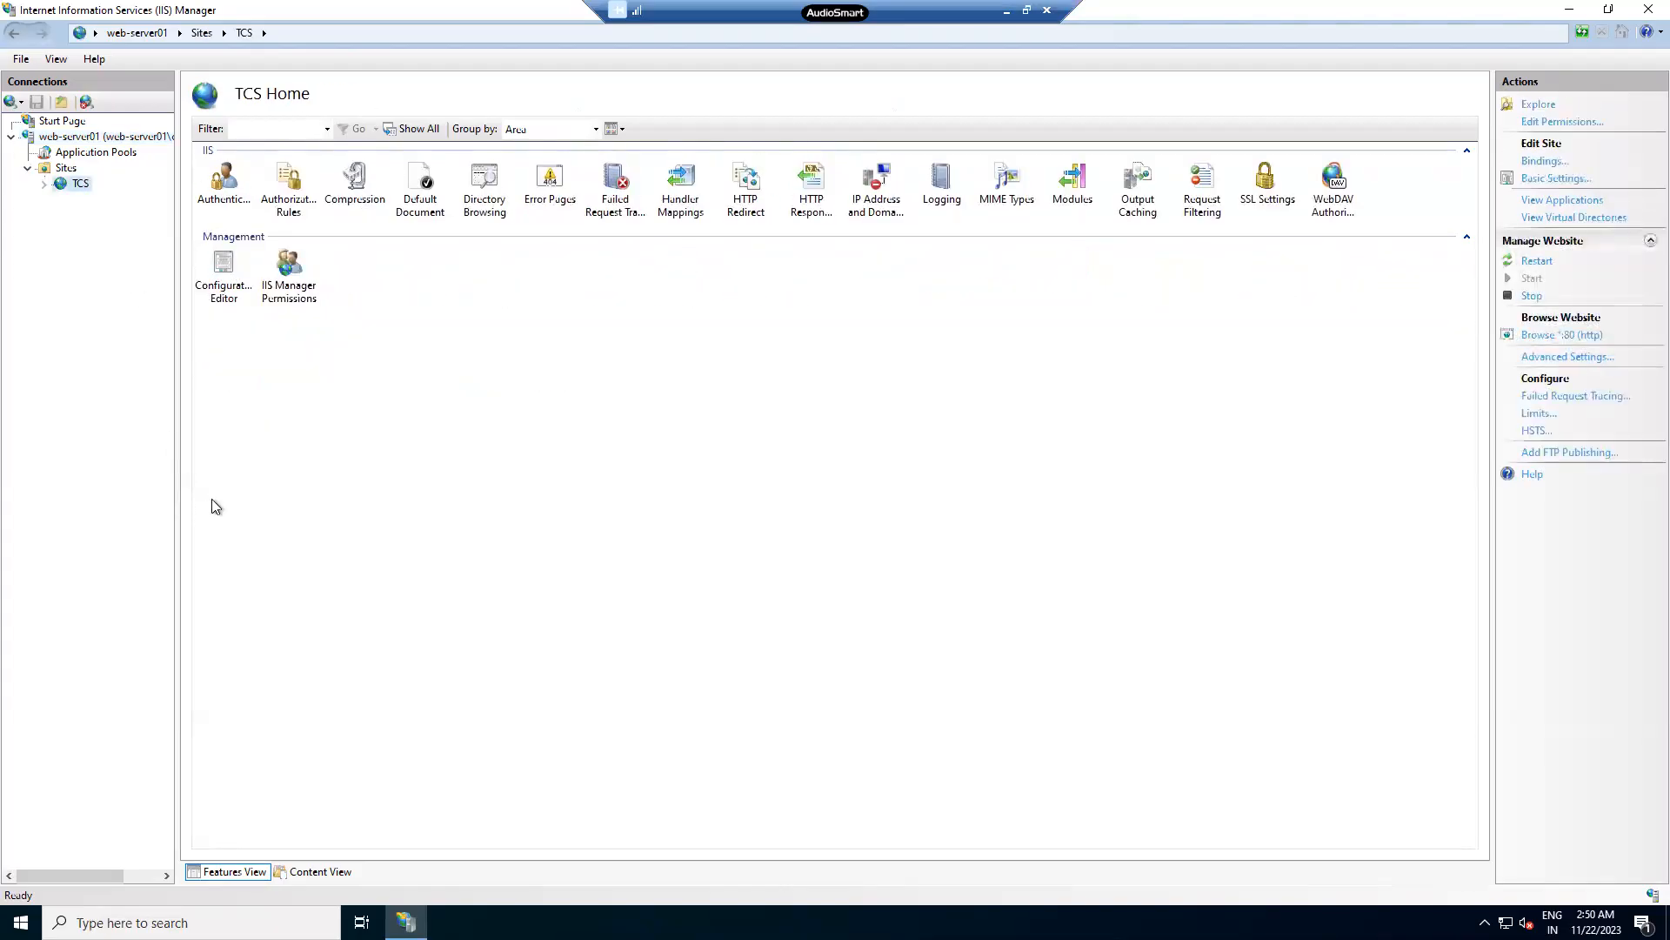
pyautogui.rightClick(75, 184)
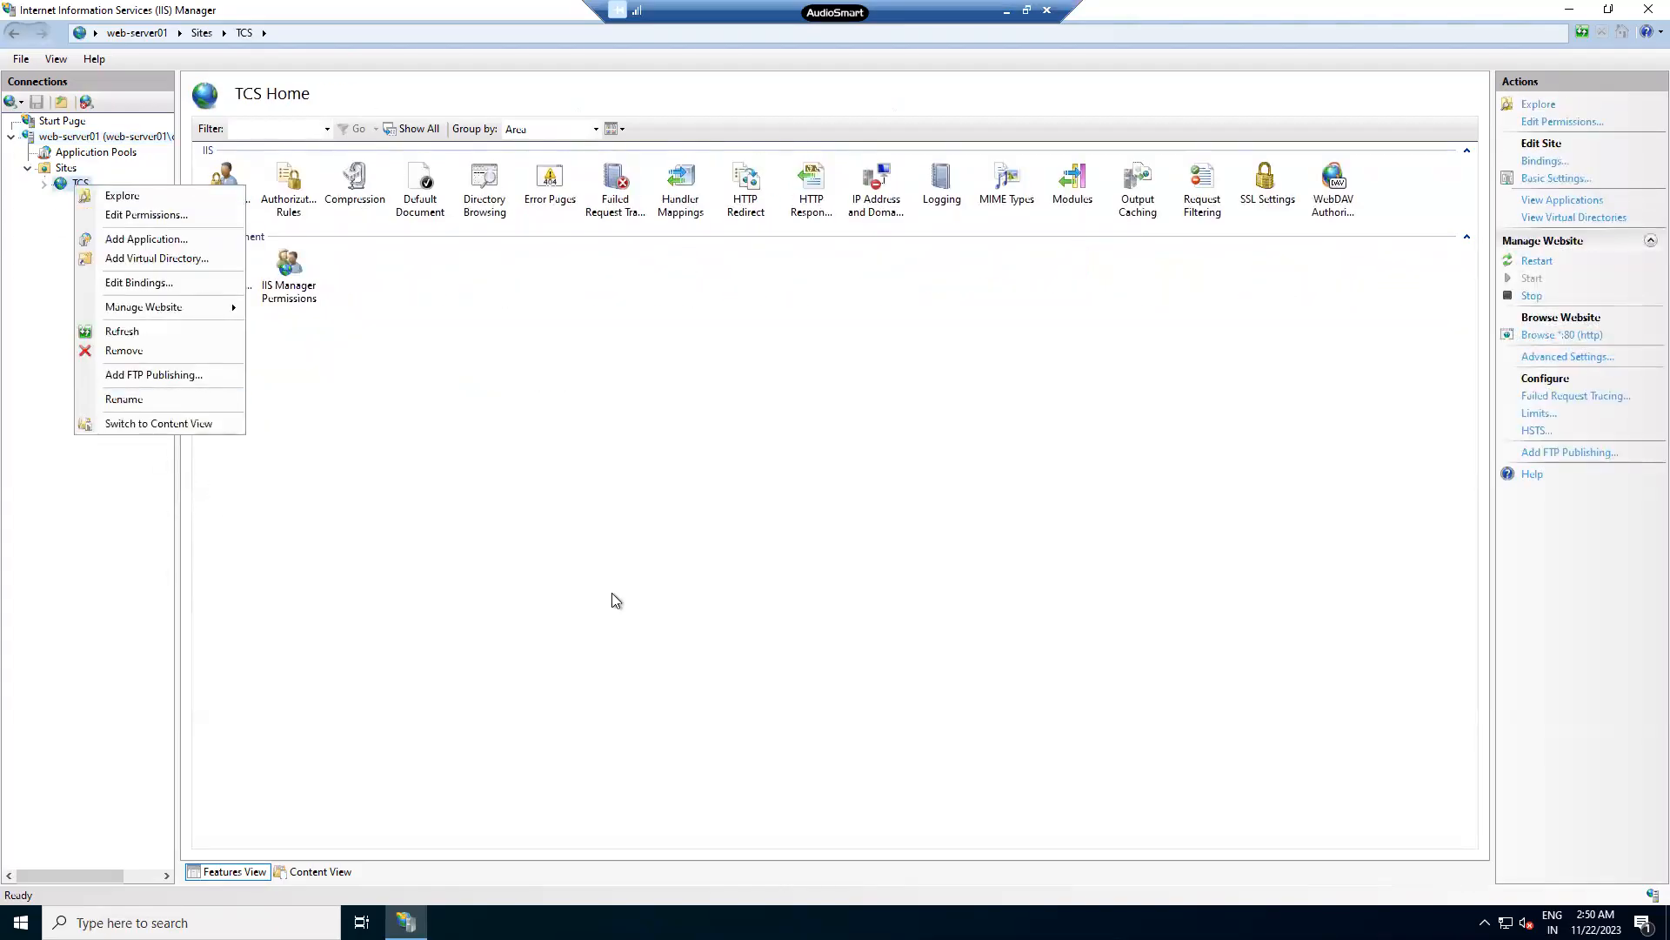
pyautogui.click(648, 626)
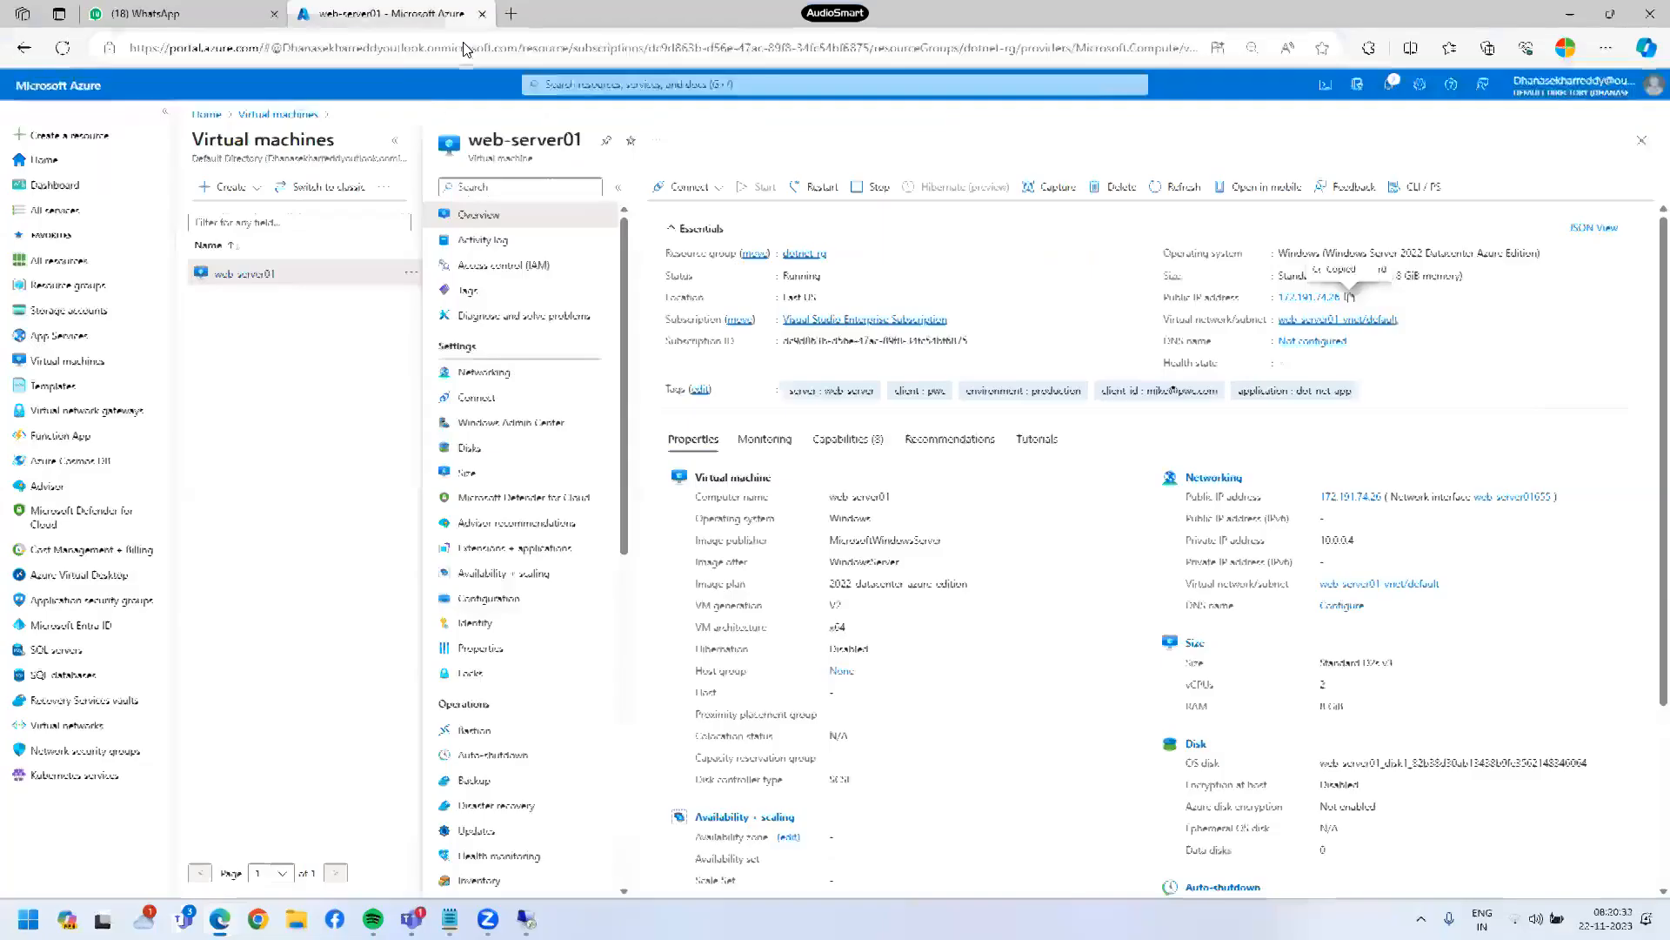
pyautogui.hotkey('ctrl', 't')
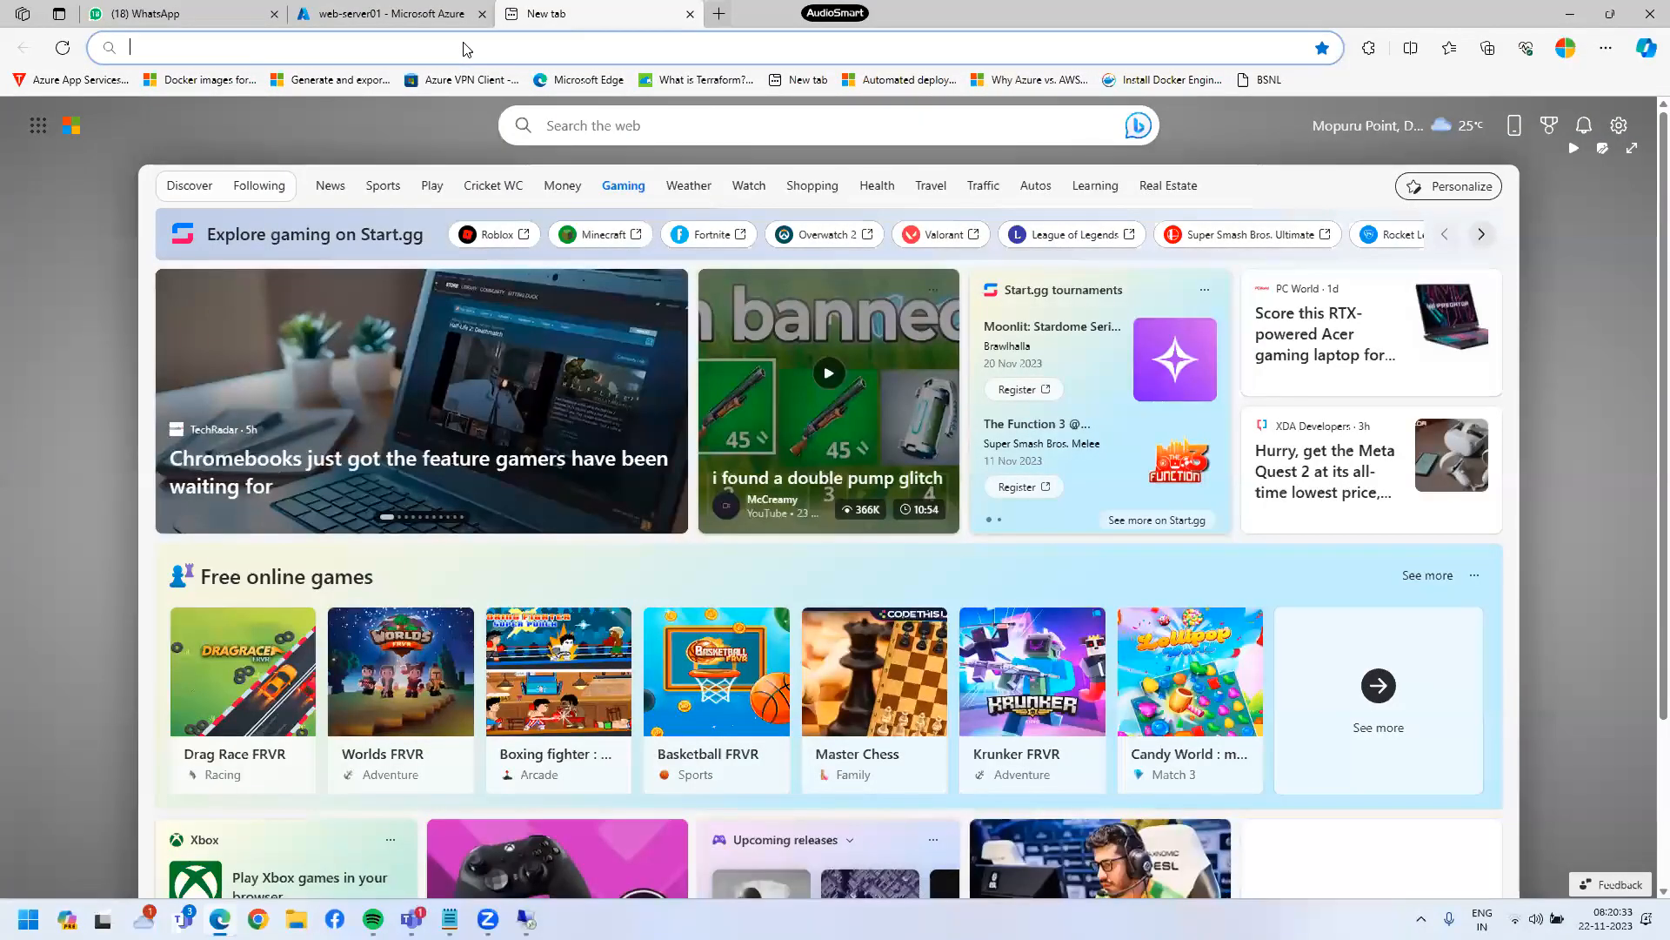
# - Visit copilot.microsoft.com and select the sign-in and browser-support text
pyautogui.write('cop')
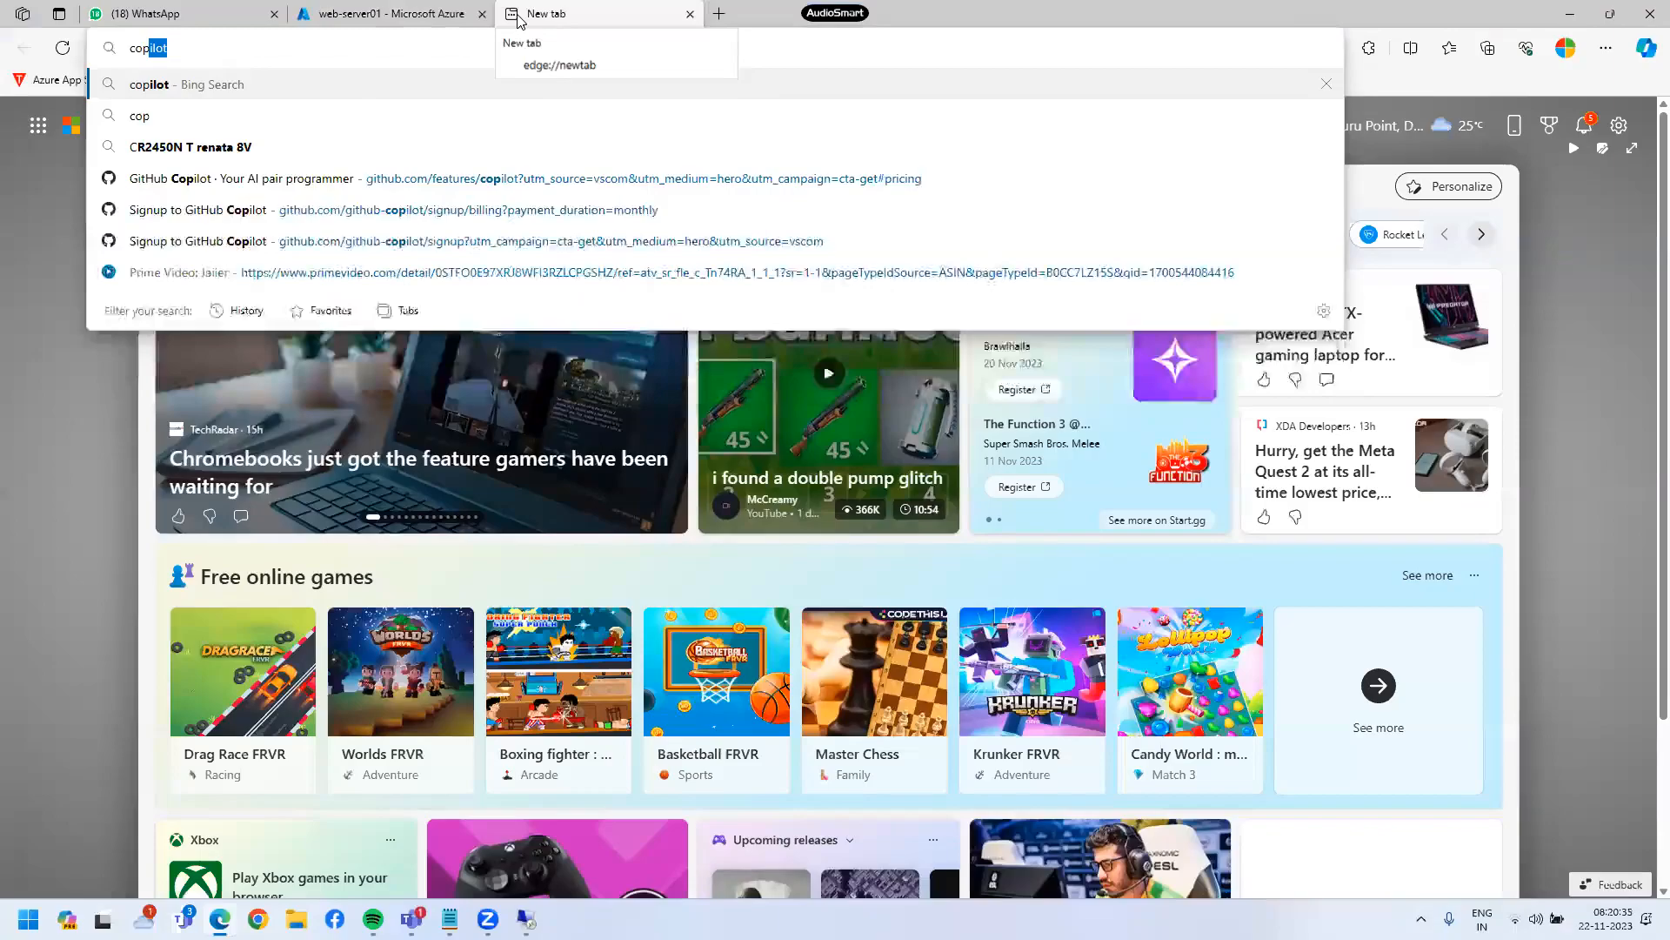
pyautogui.write('ilot.microsoft.com')
pyautogui.press('Return')
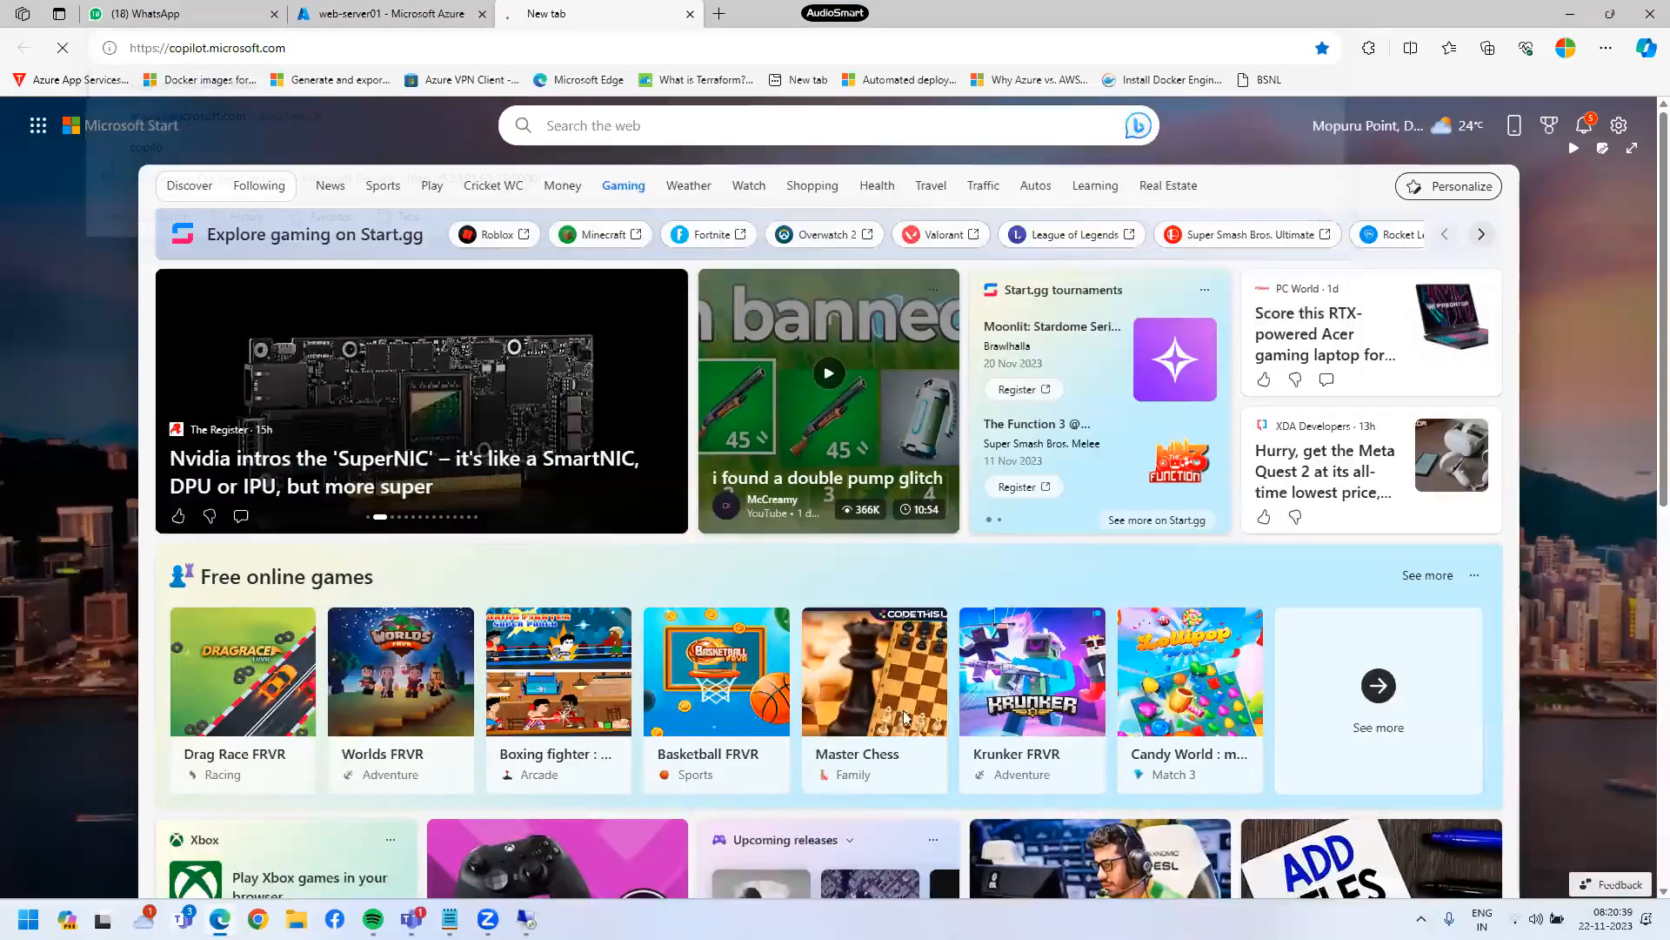
pyautogui.moveTo(818, 350); pyautogui.dragTo(800, 788)
pyautogui.click(864, 330)
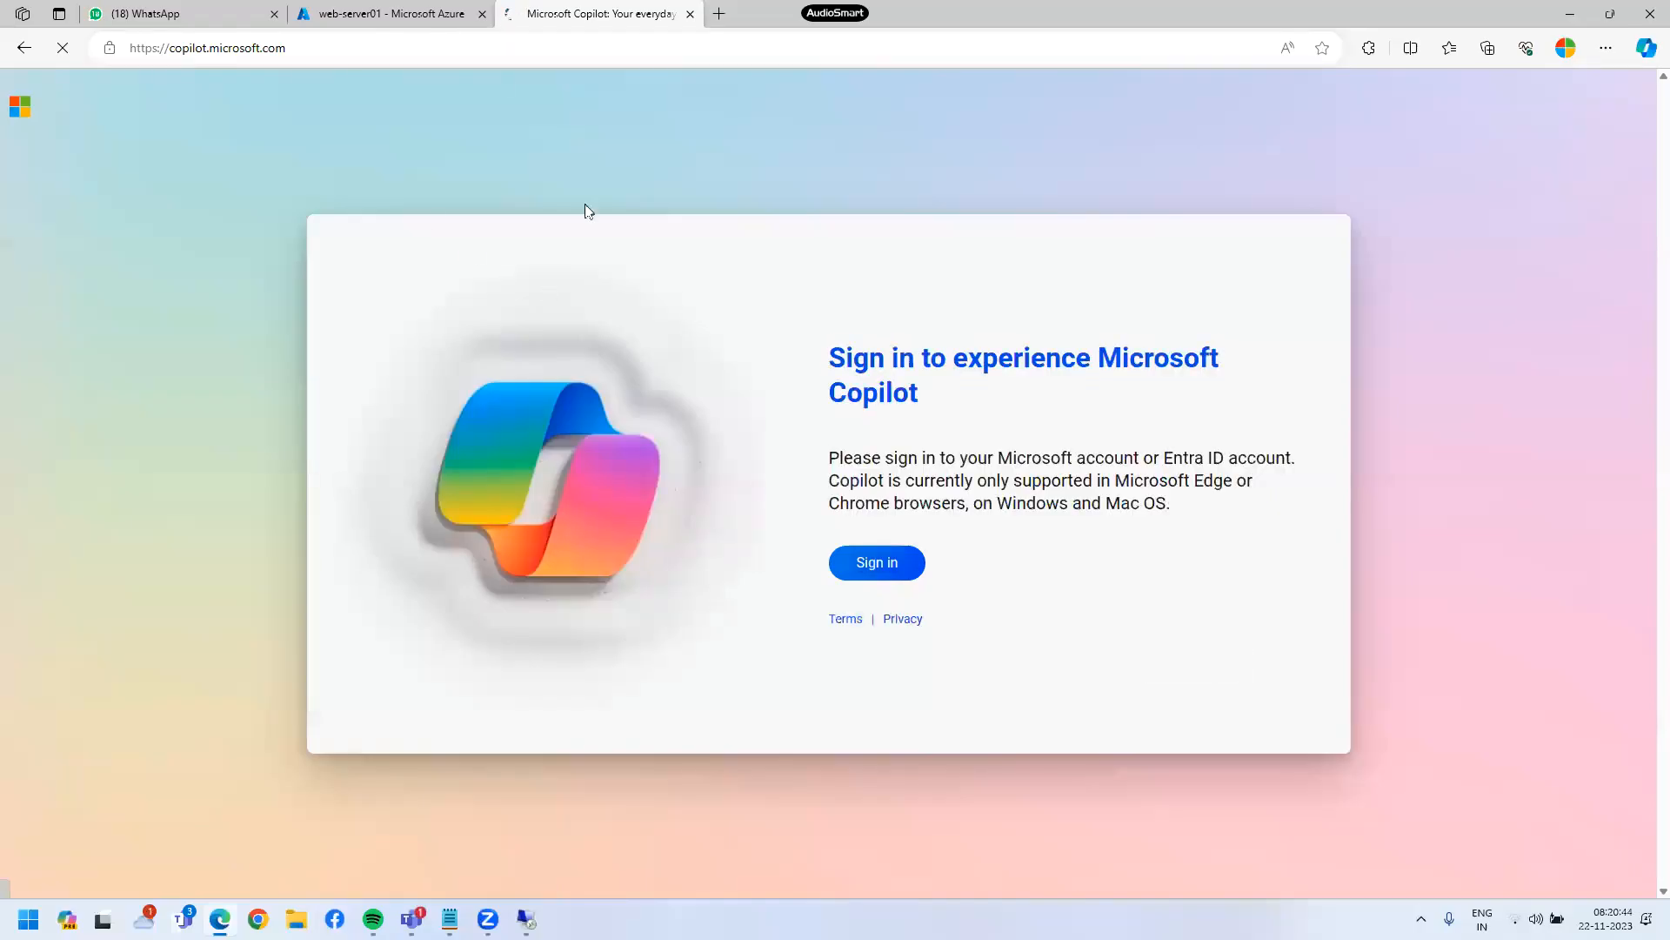
pyautogui.tripleClick(864, 481)
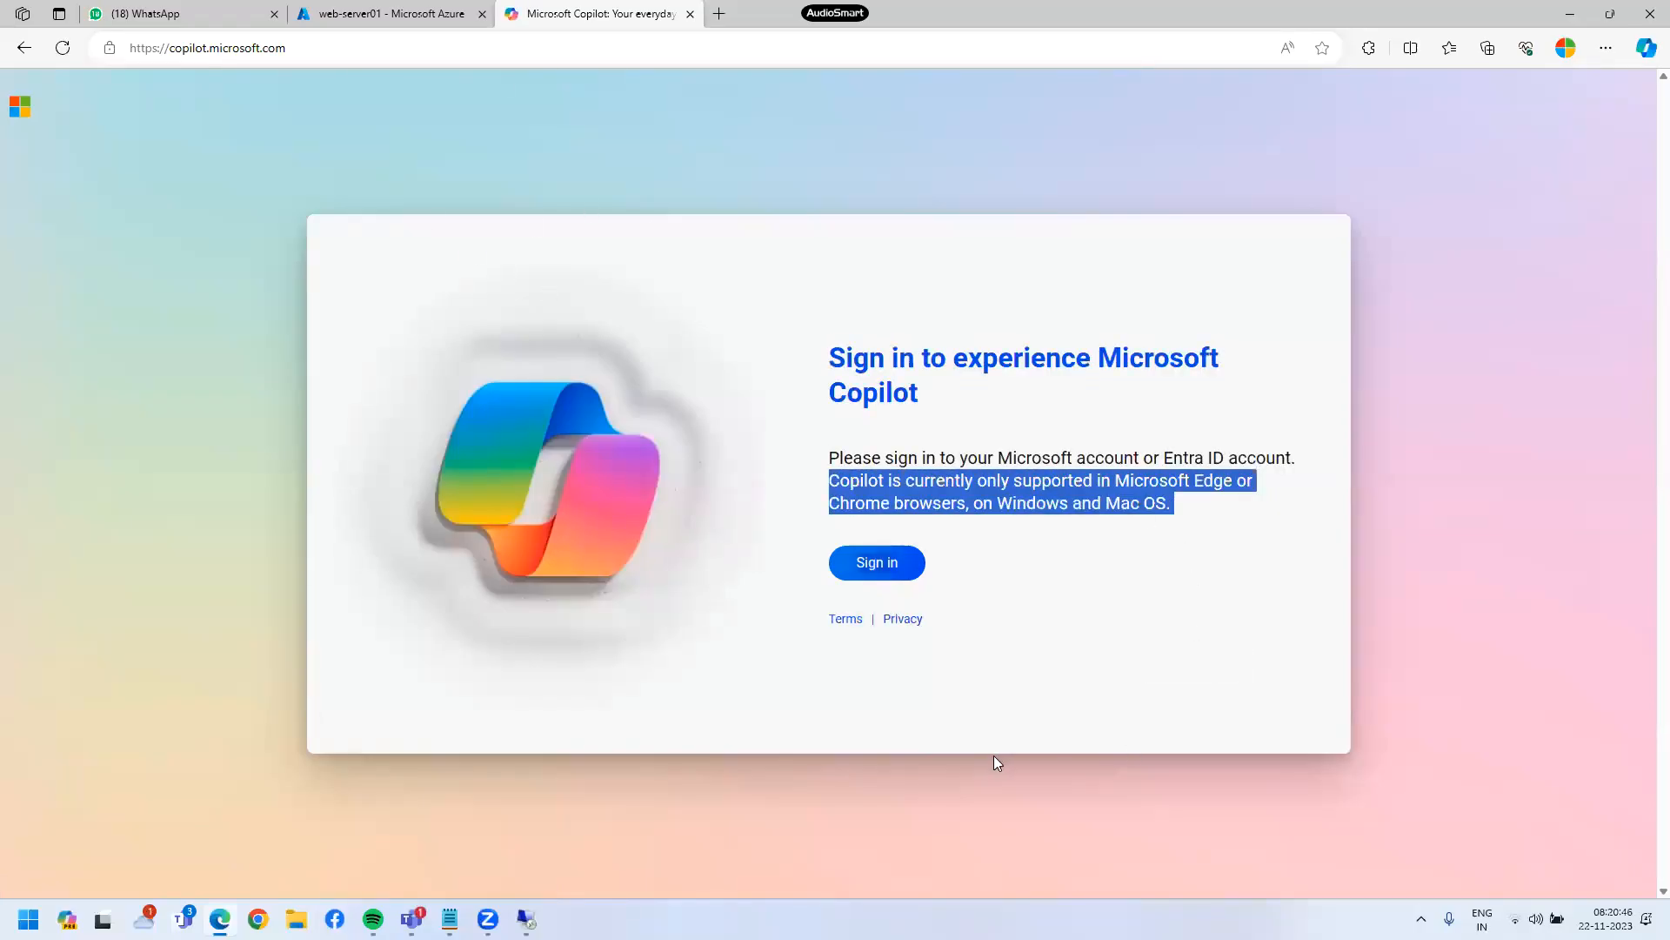
# - Return to the web-server01 Azure portal tab, minimising the remote IIS session
pyautogui.click(392, 13)
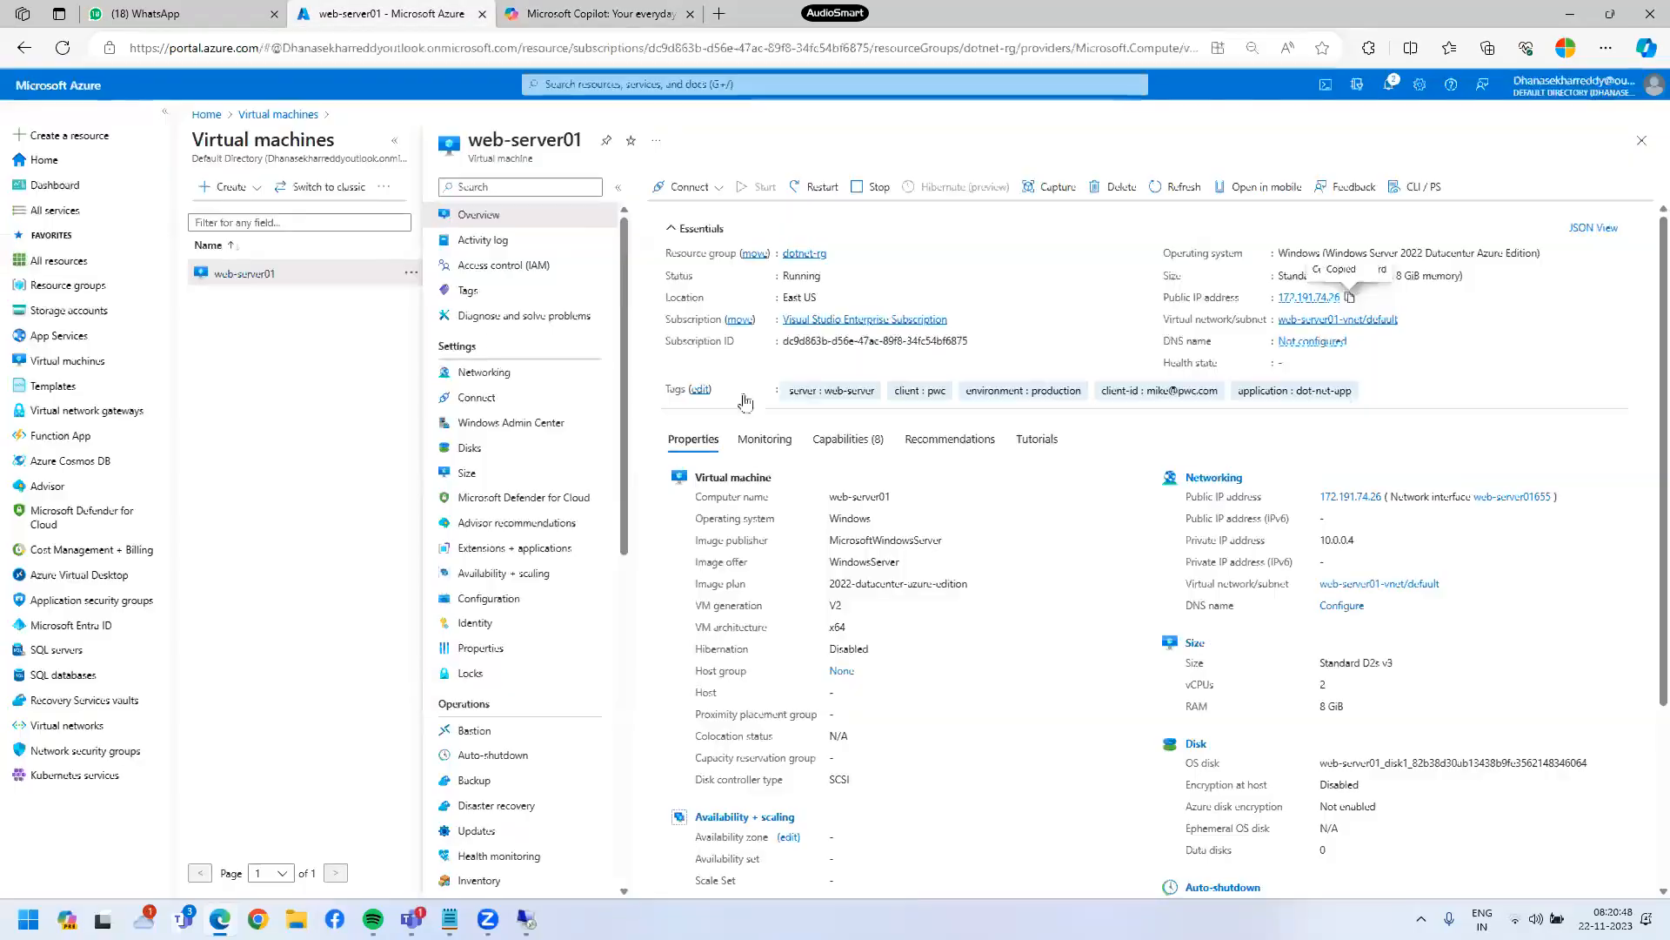
pyautogui.click(526, 920)
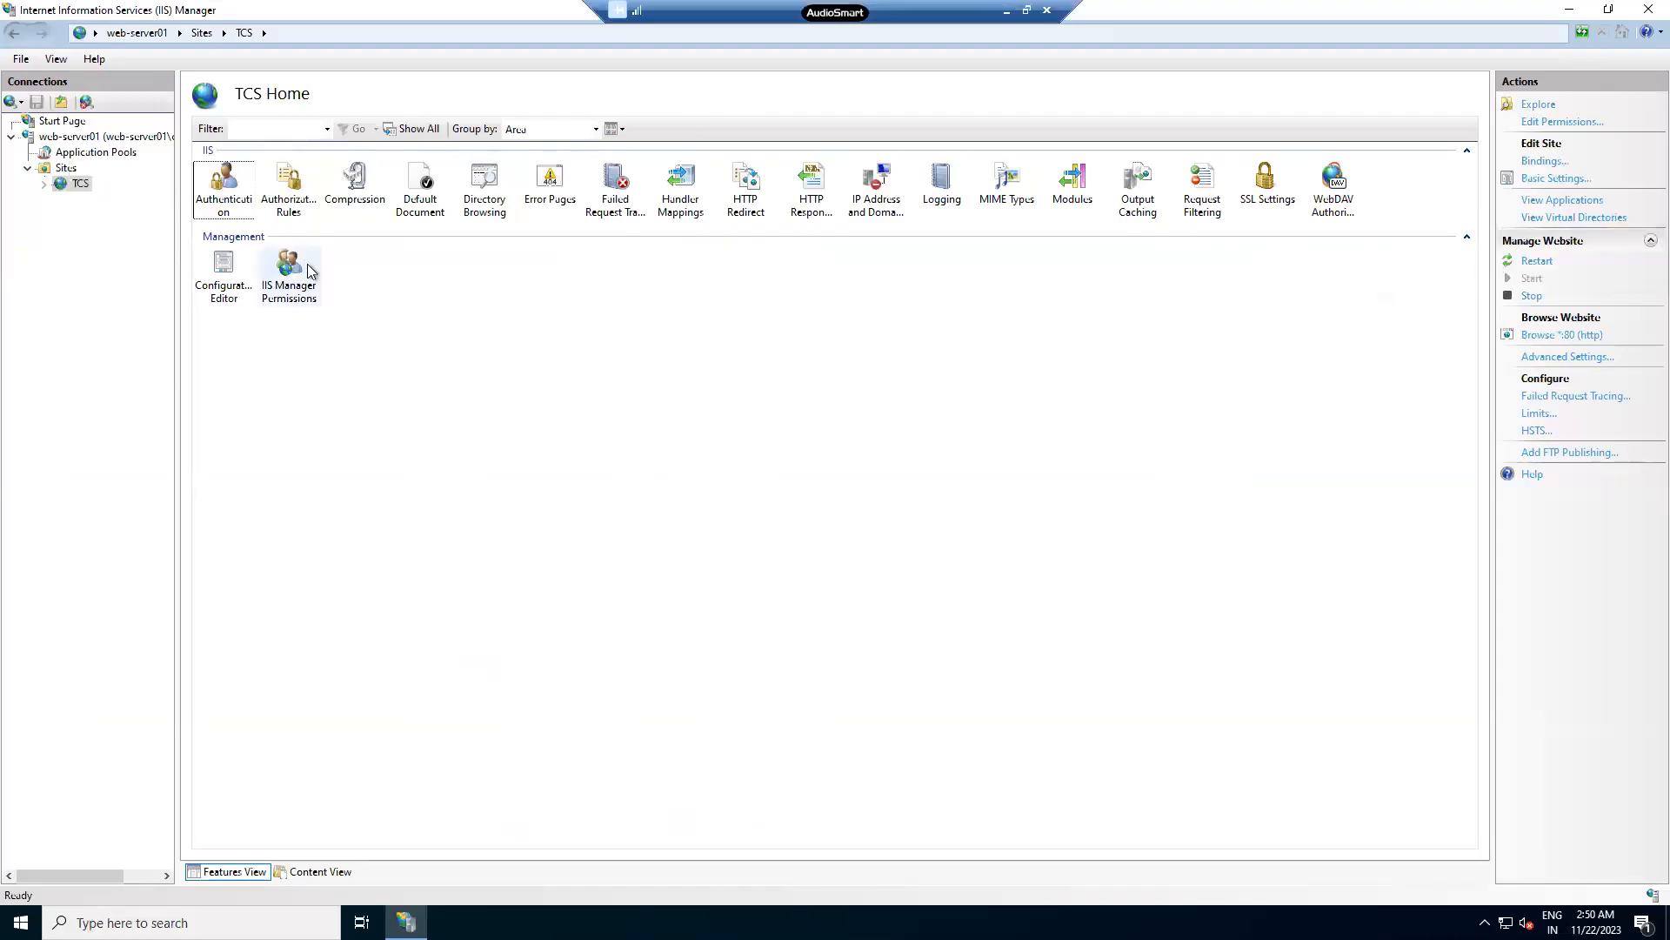
pyautogui.click(1005, 12)
# - In the ASP.net notes, add '--HTTP----------------->80' and '-->HTTPS--------------->443' lines
pyautogui.moveTo(450, 918)
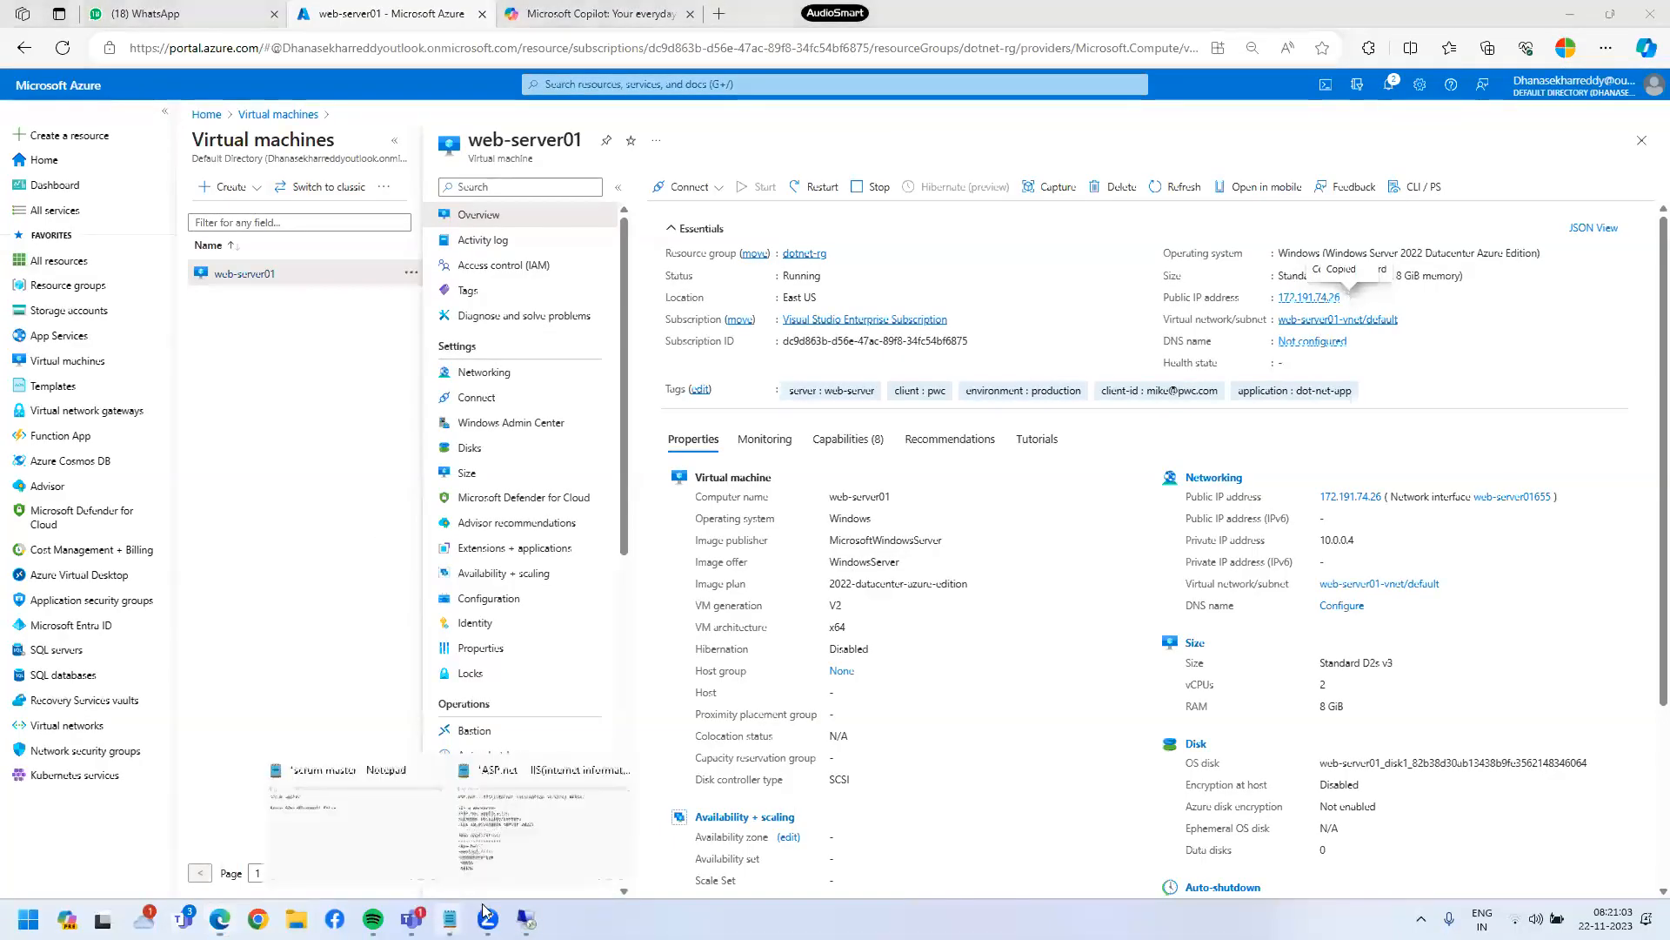
pyautogui.click(538, 783)
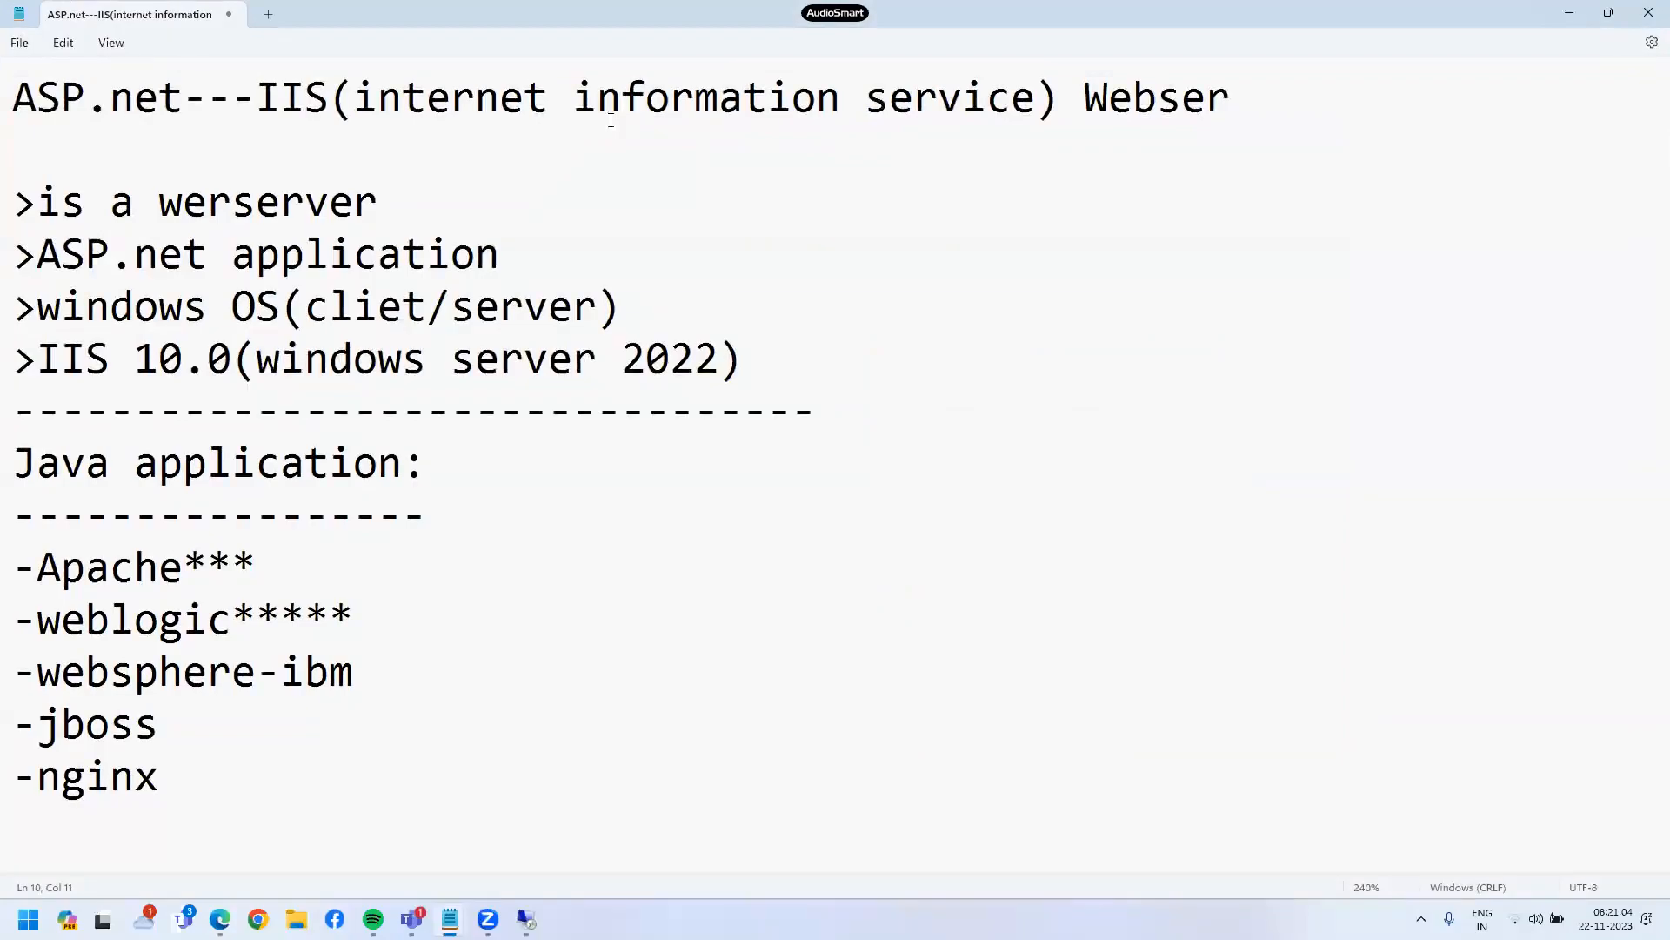
pyautogui.press('Return')
pyautogui.press('Return')
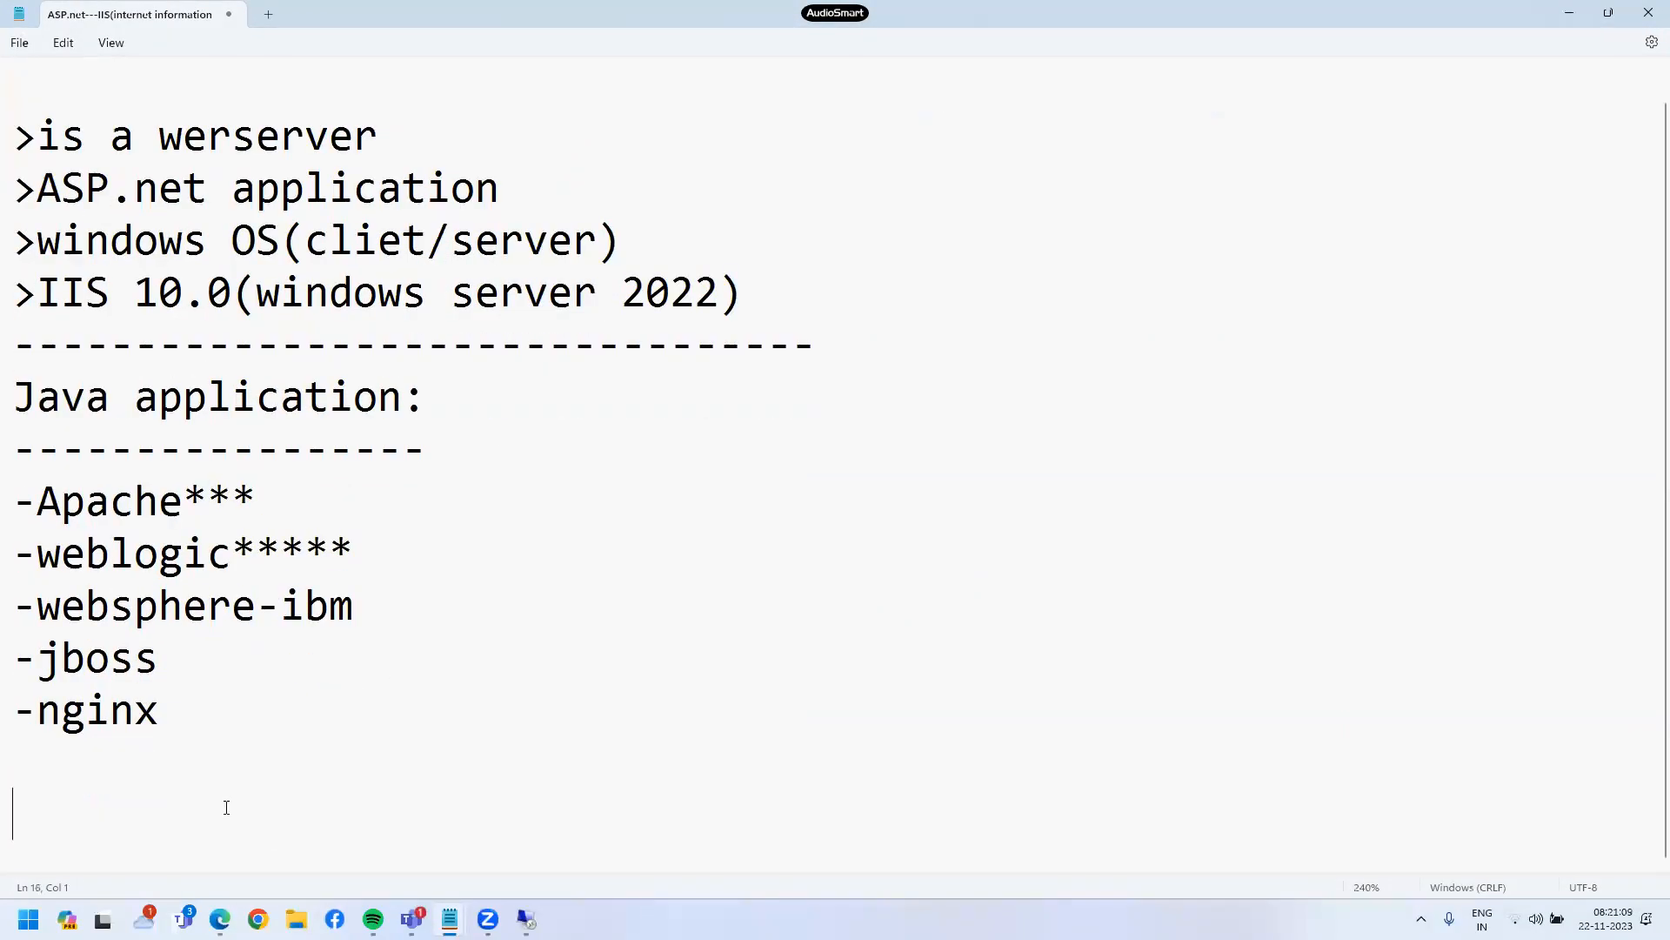
pyautogui.write('--HT')
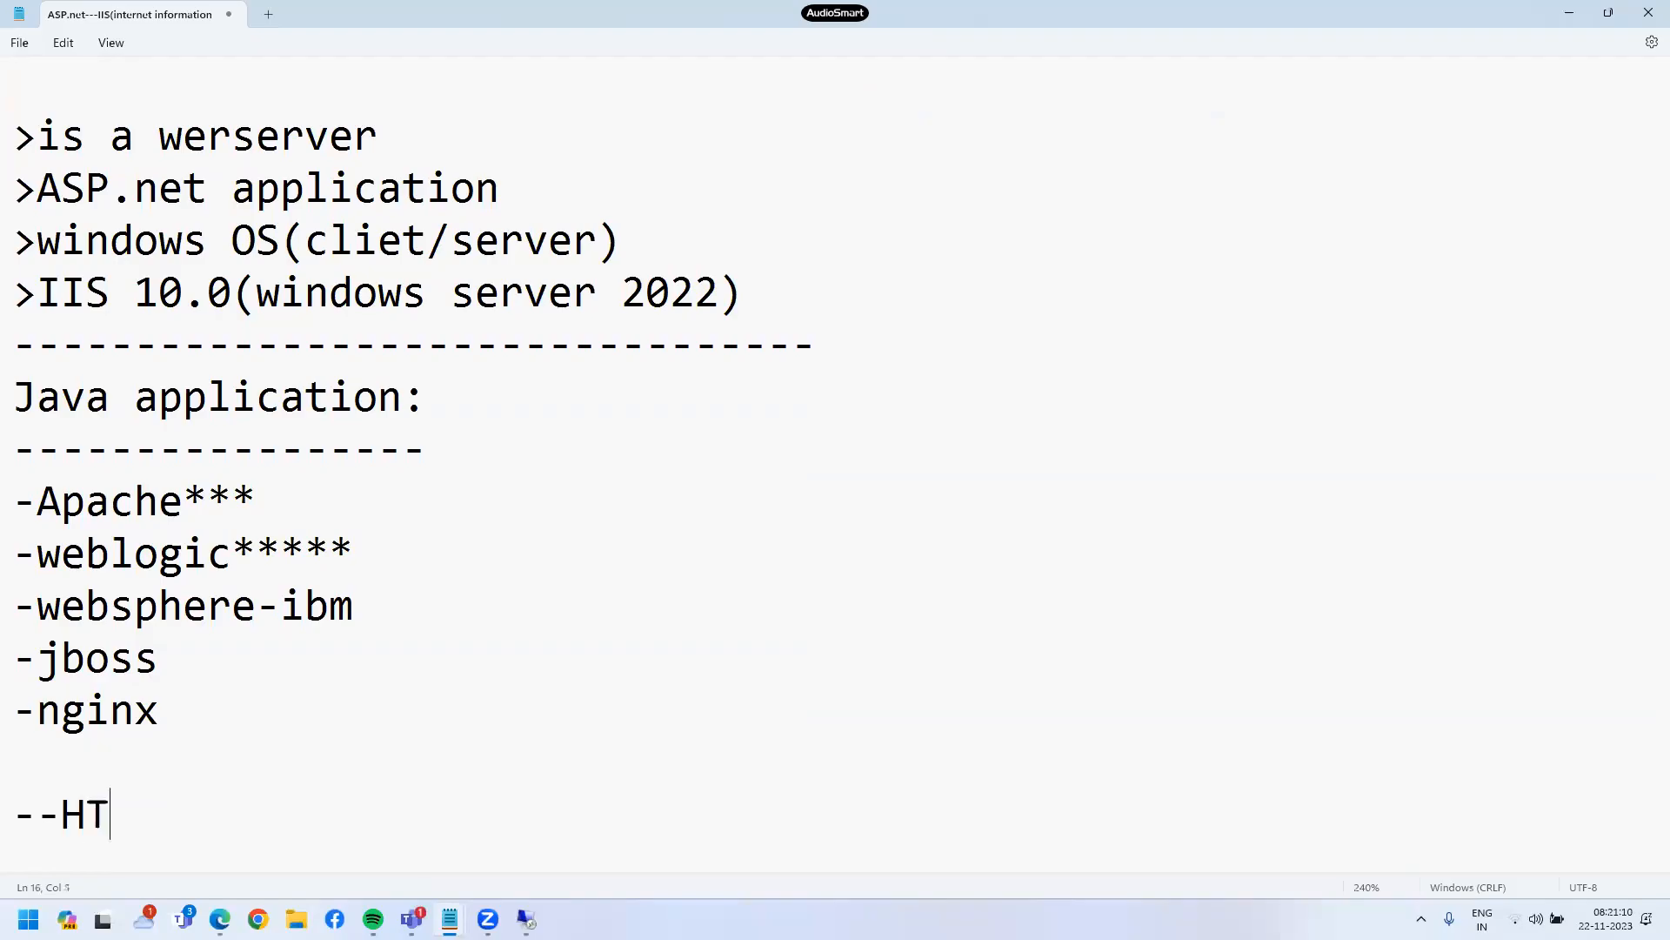
pyautogui.write('TP----------------->')
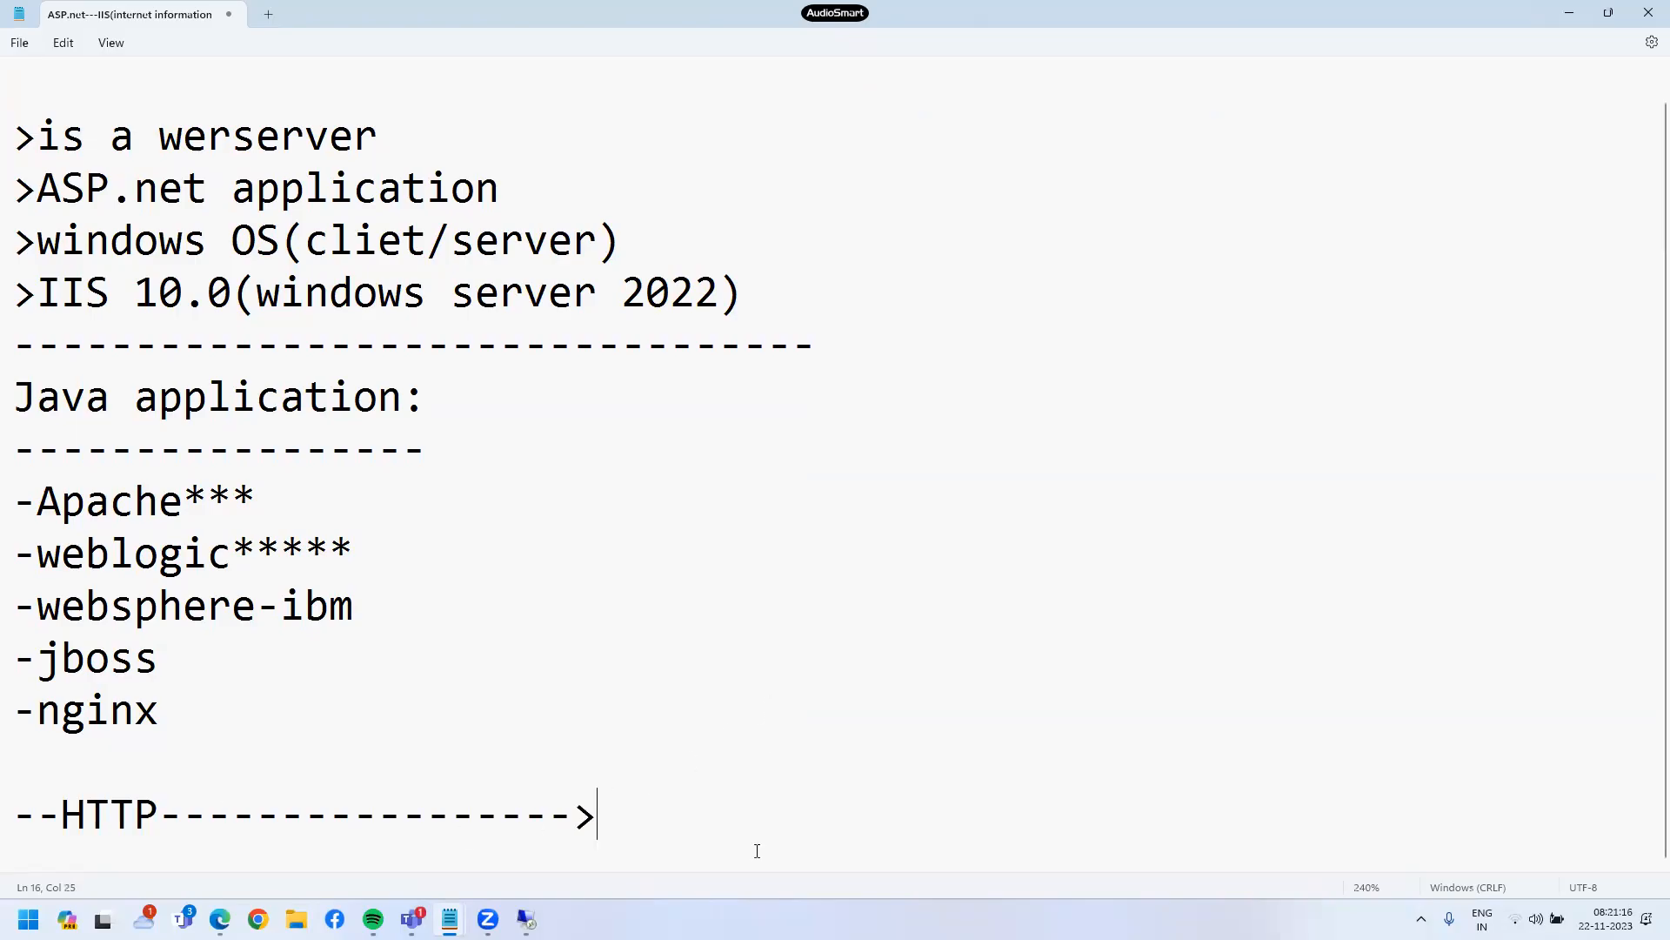
pyautogui.write('80')
pyautogui.press('Return')
pyautogui.write('-->HTT')
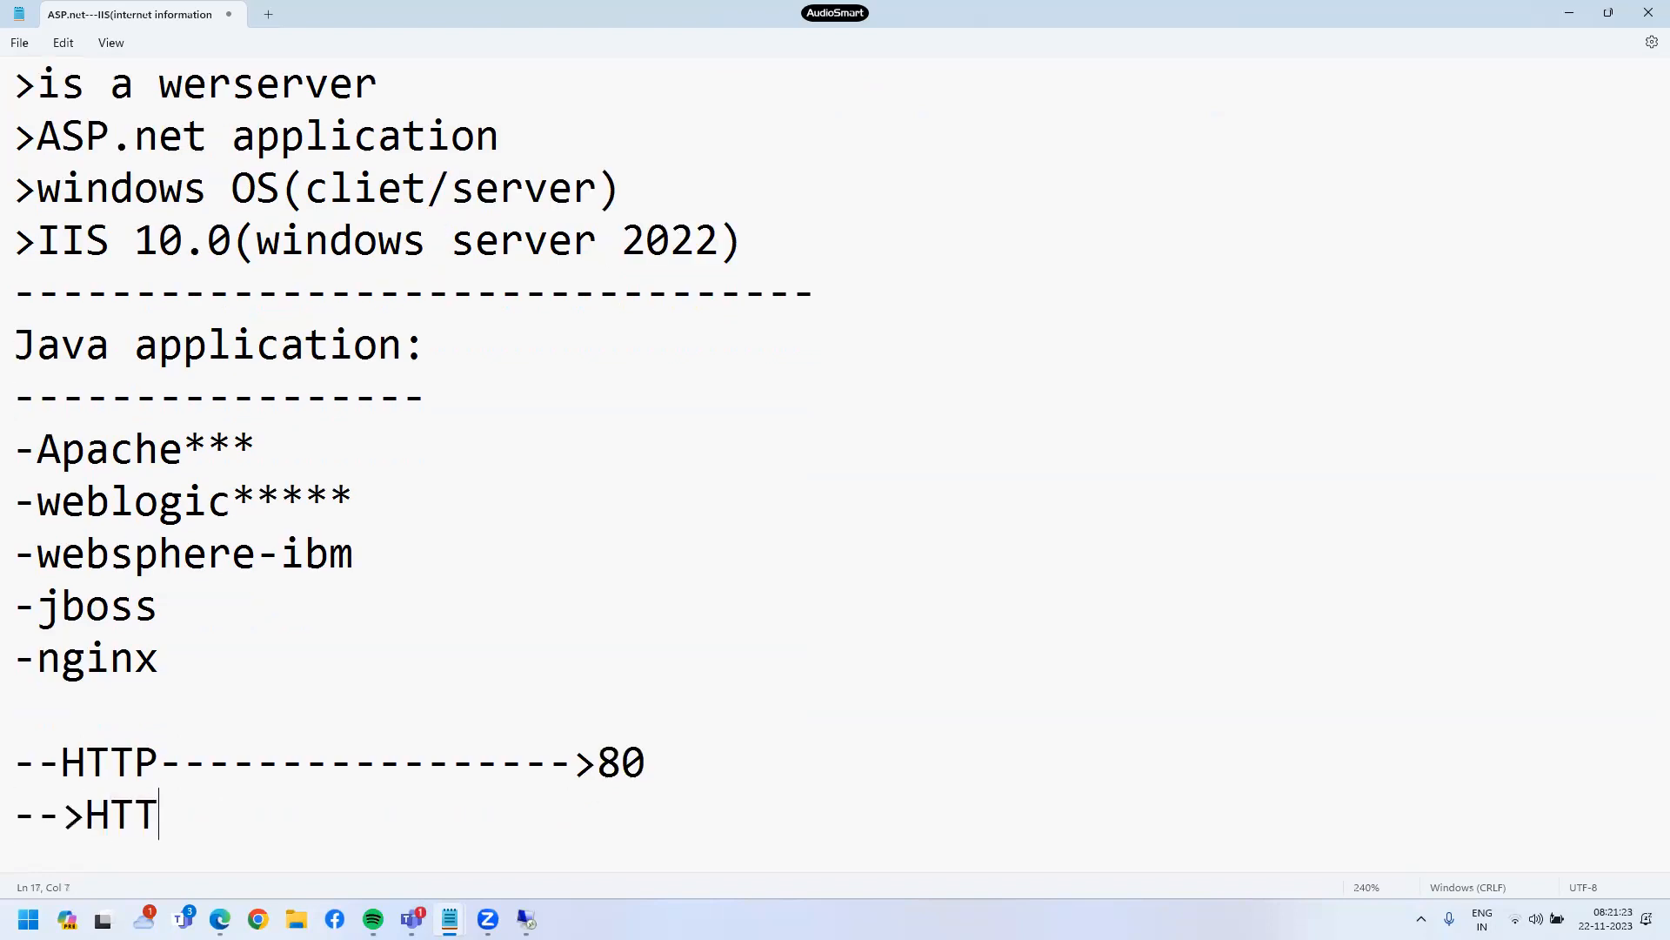
pyautogui.write('PS------------')
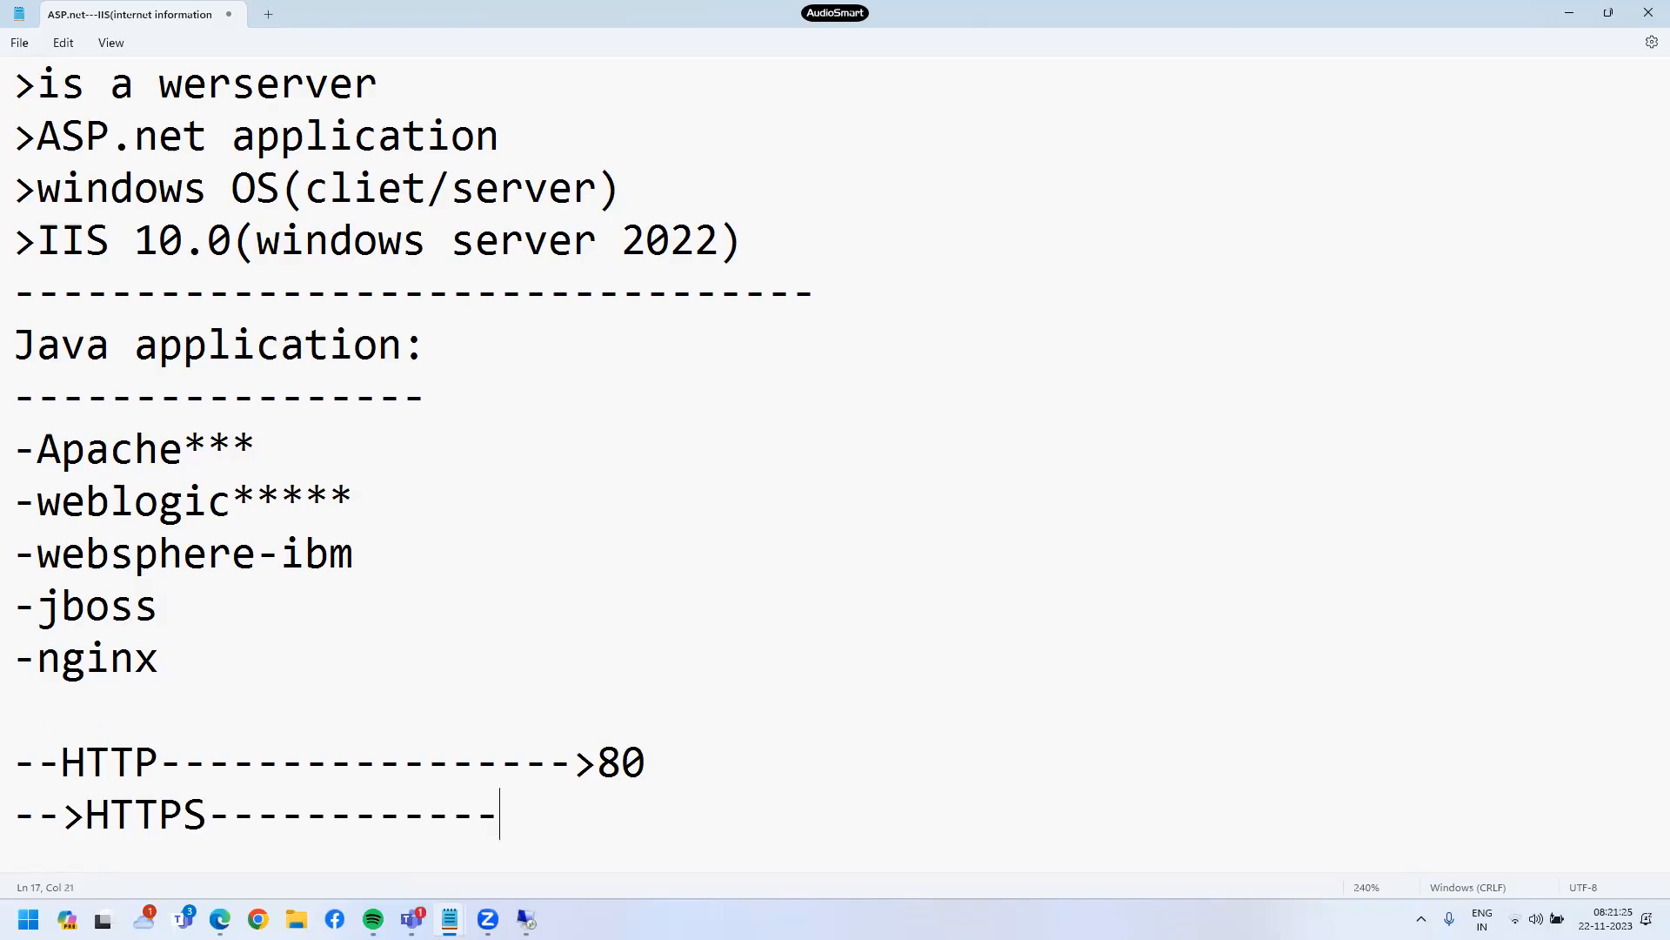
pyautogui.write('--->443')
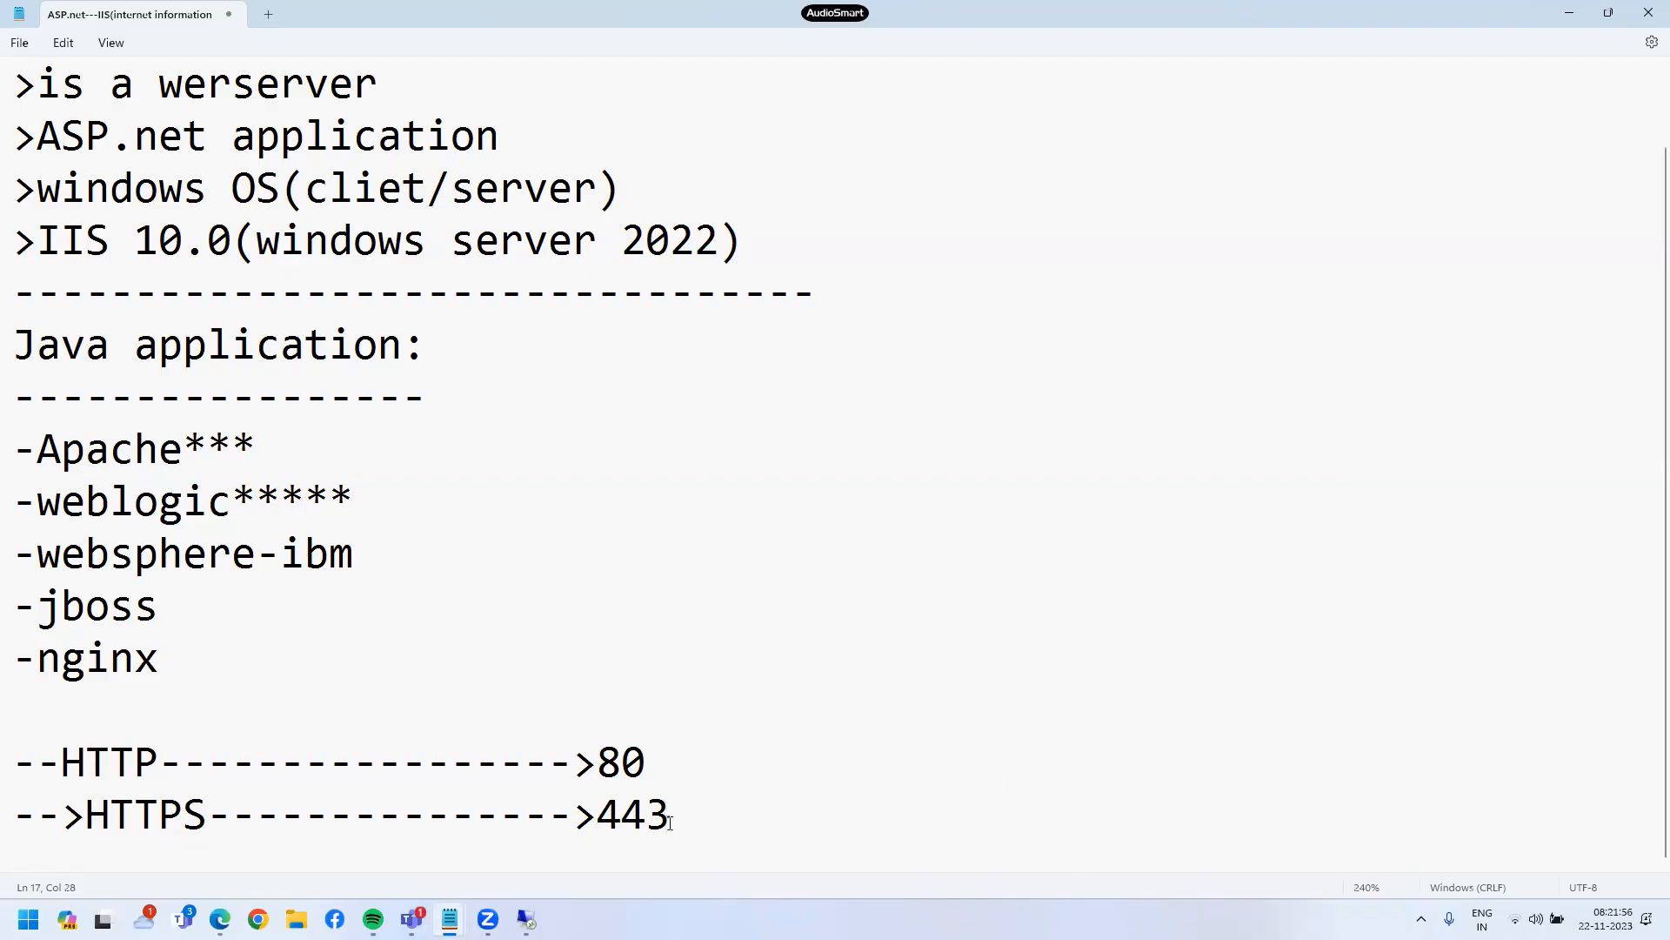
# - Append '***--500 $' to the HTTPS 443 line and minimise Notepad
pyautogui.write('***')
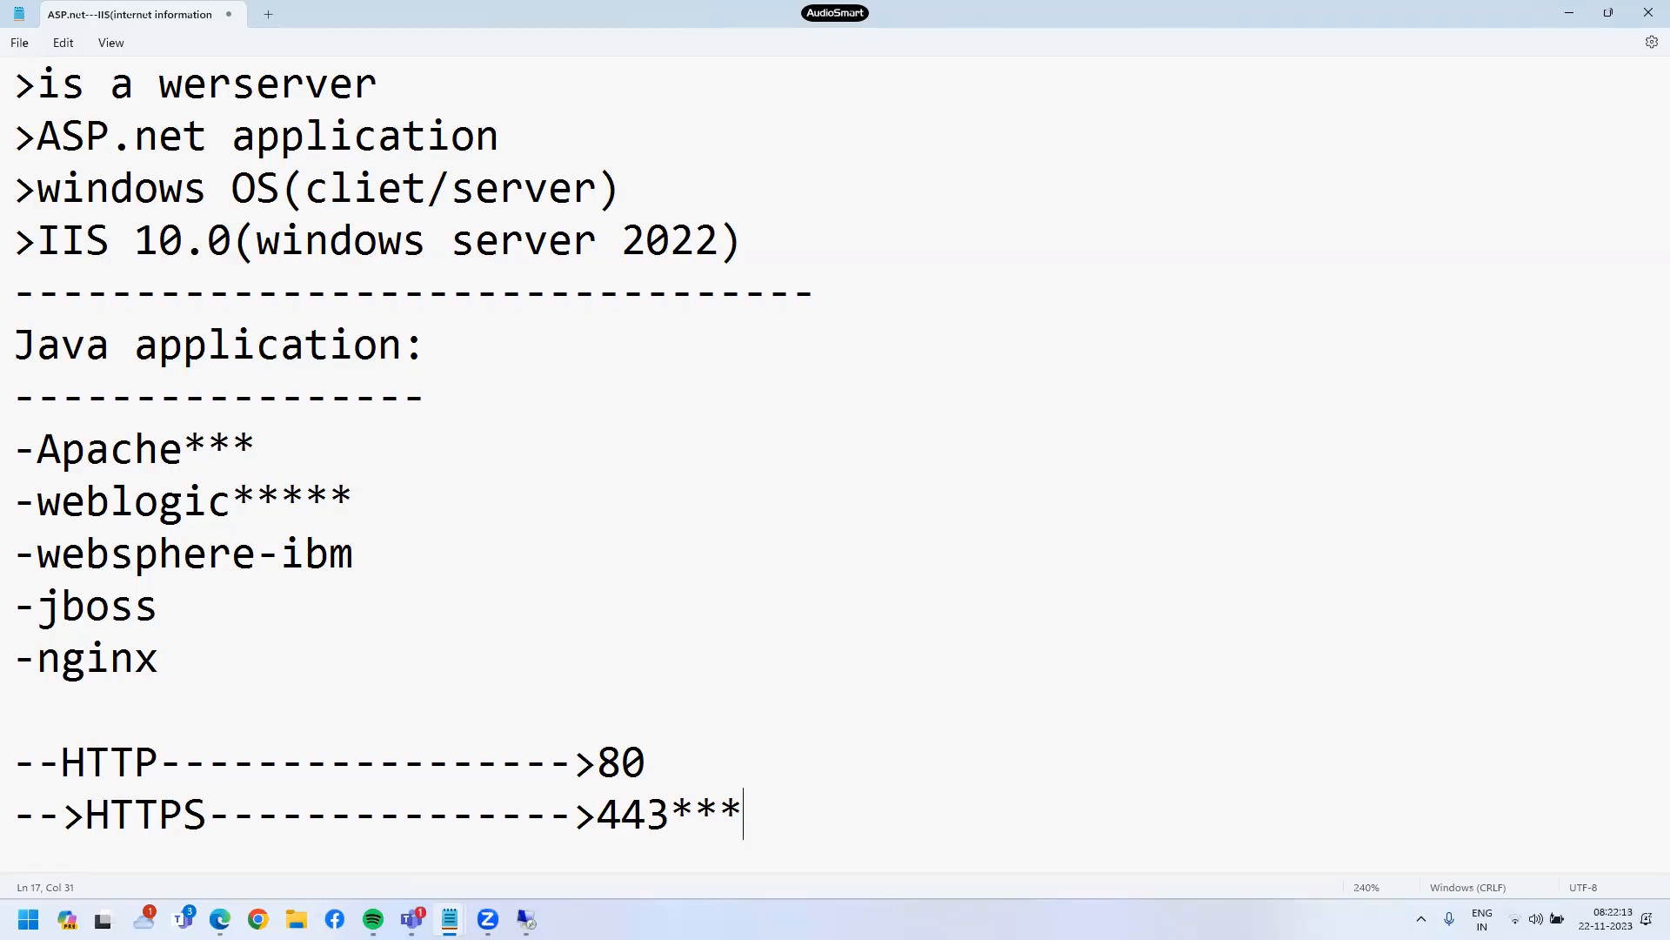
pyautogui.write('--500 $')
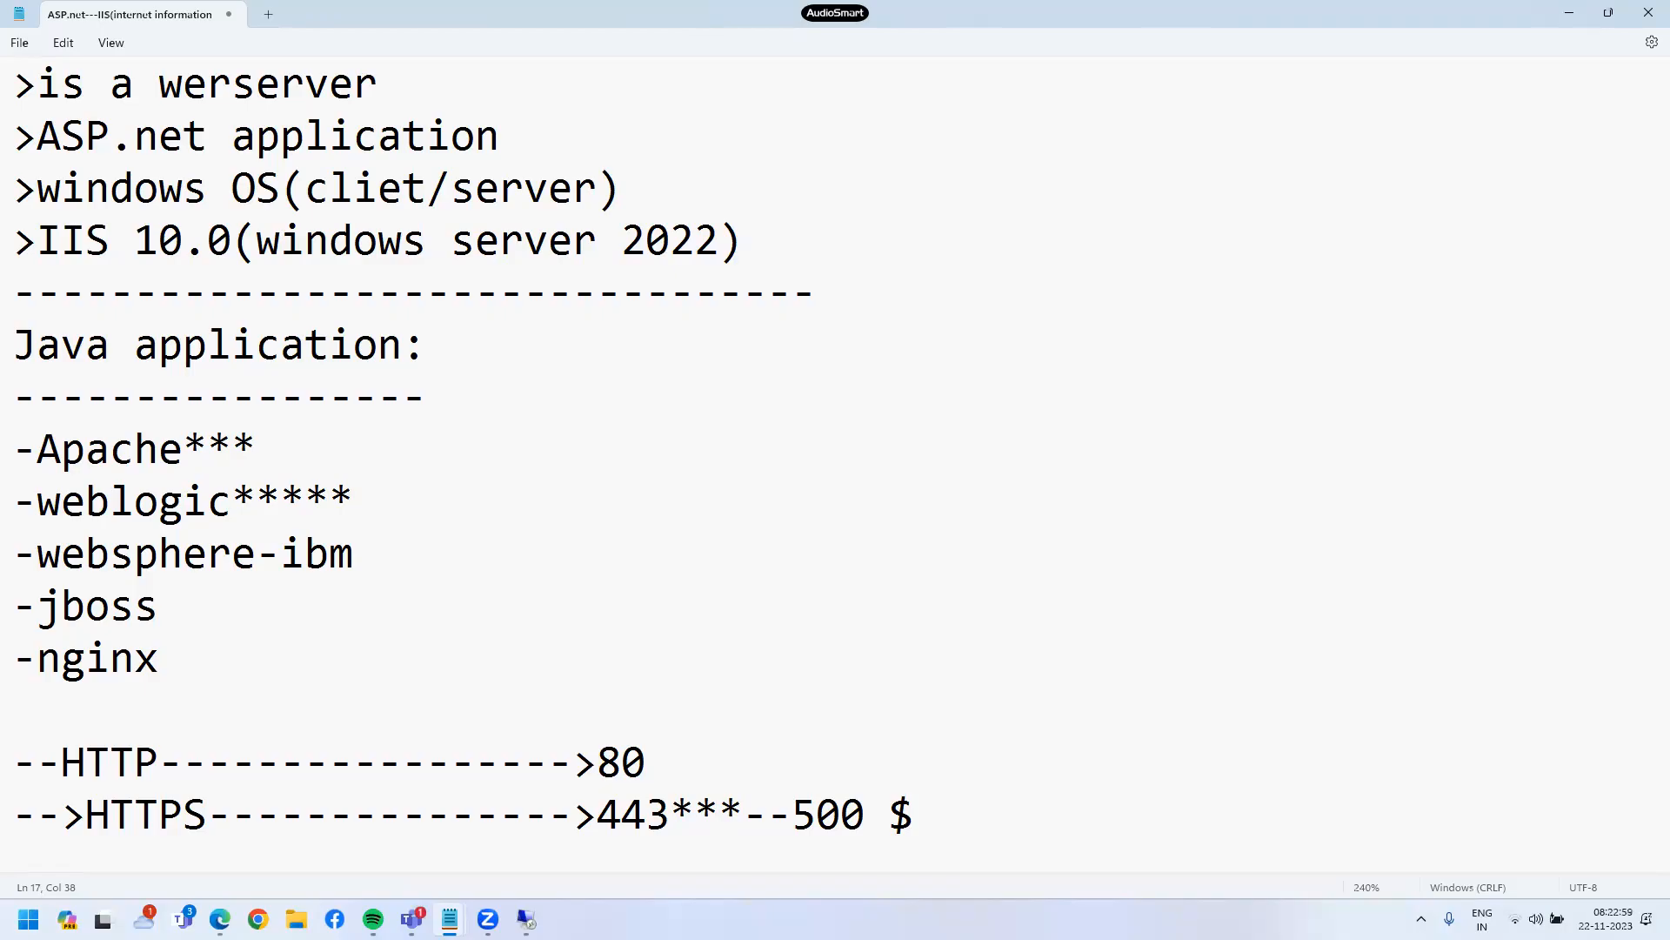
pyautogui.click(1578, 13)
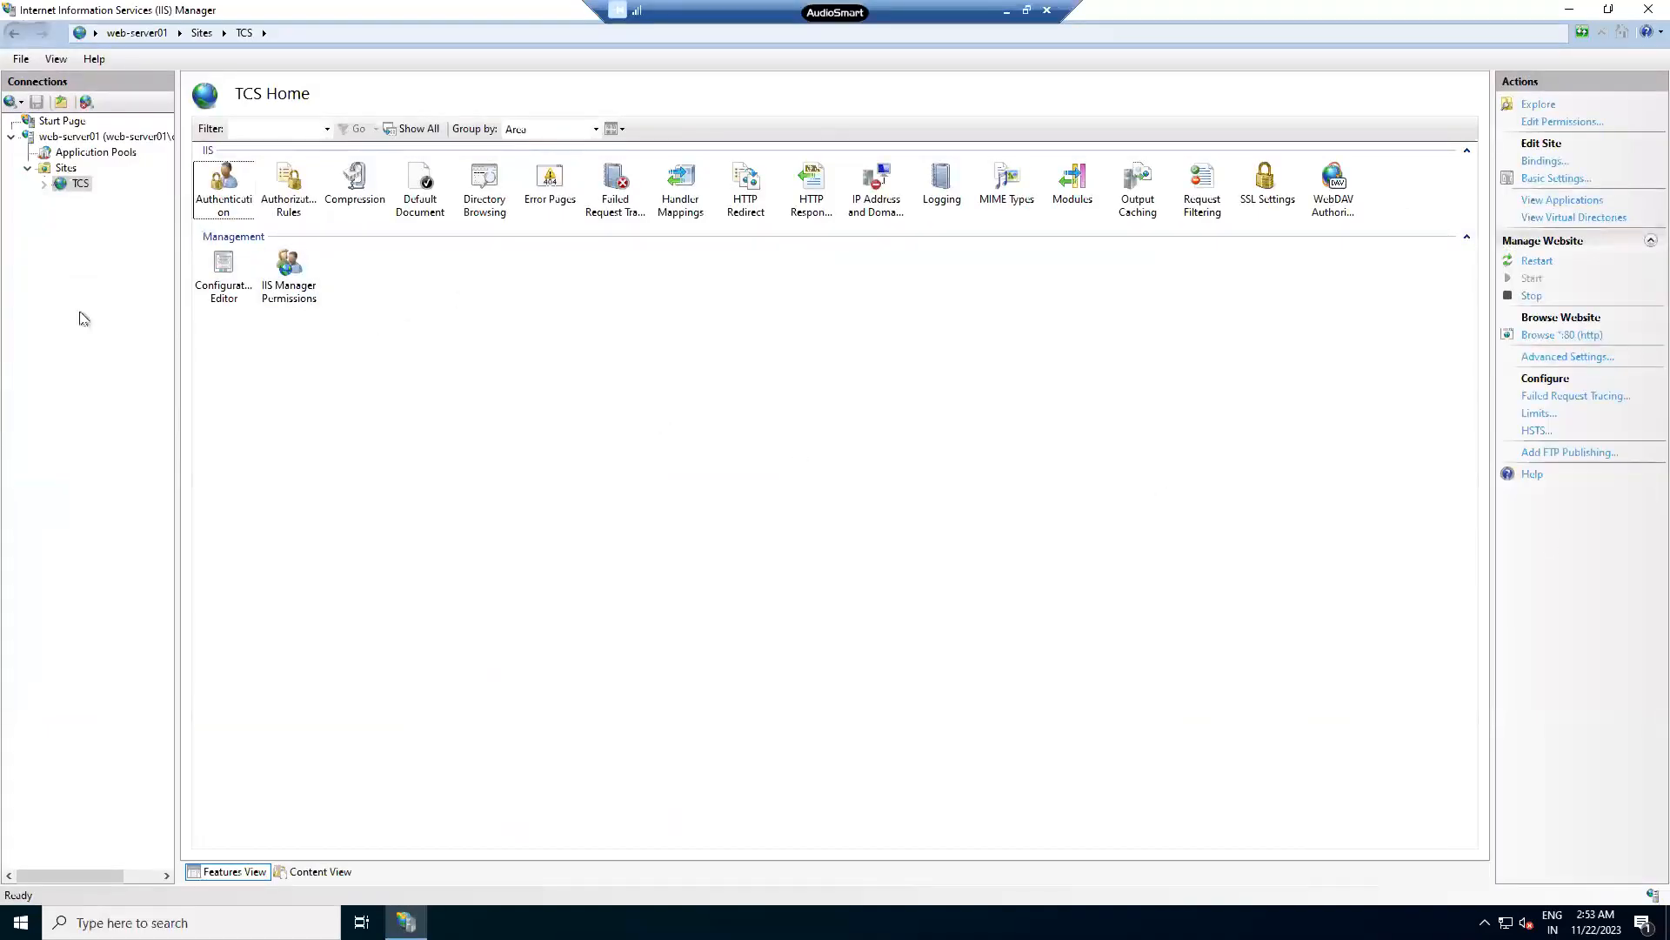
# - Open the TCS site's bindings and select the existing http binding on port 80
pyautogui.click(75, 187)
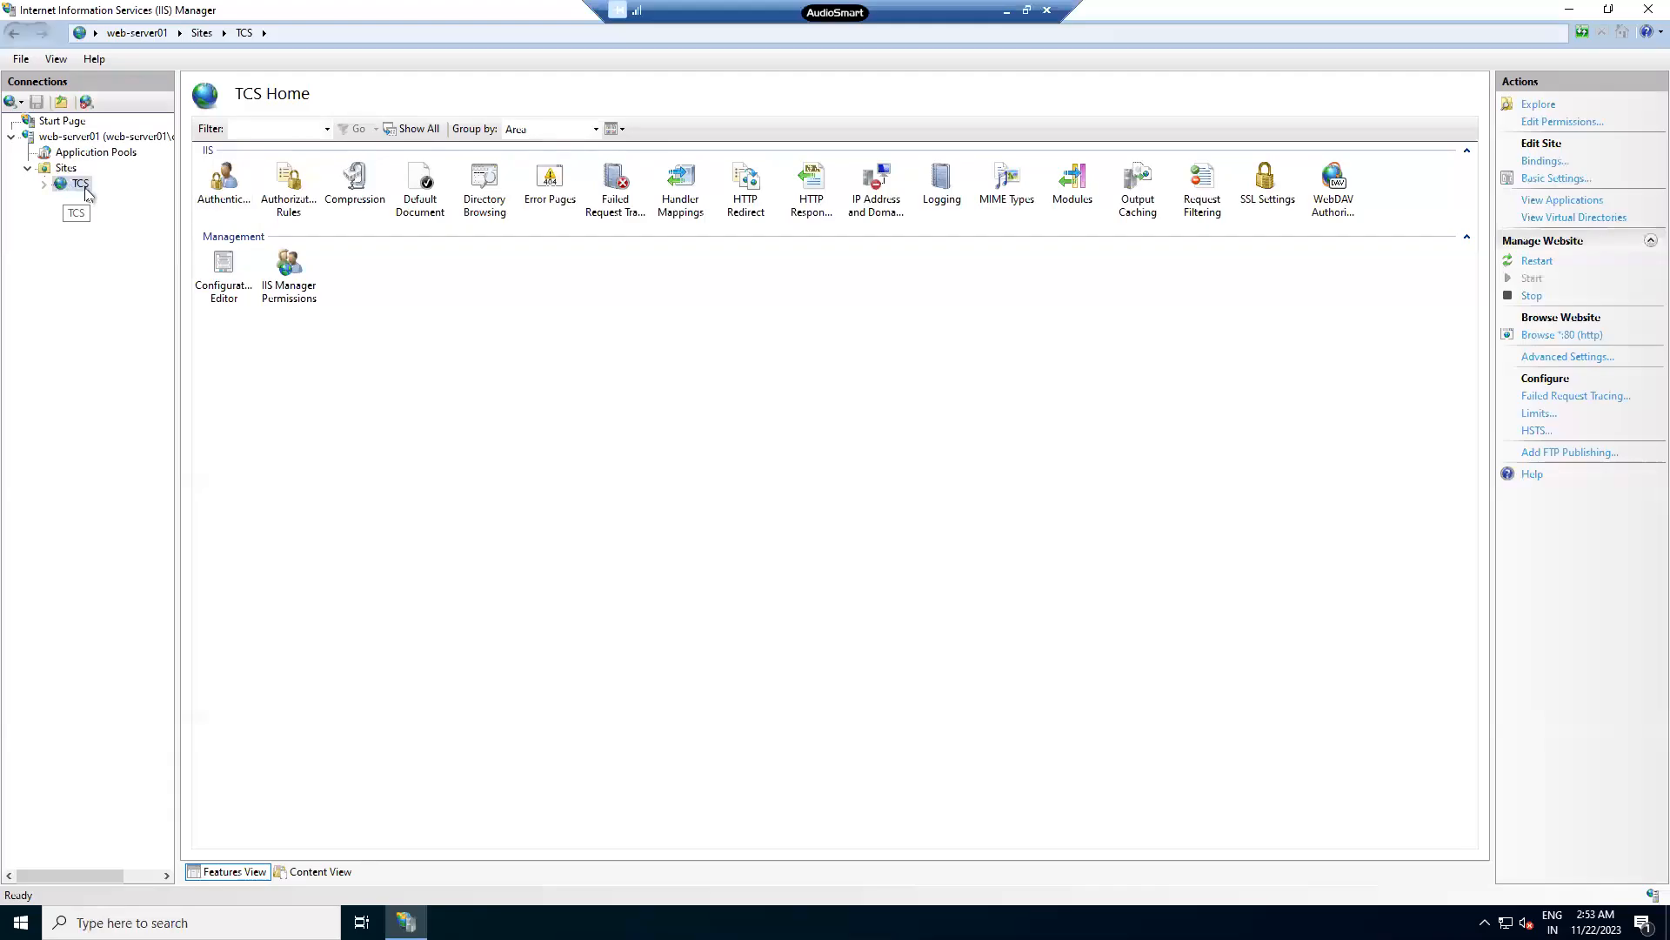
pyautogui.click(1535, 164)
pyautogui.click(638, 356)
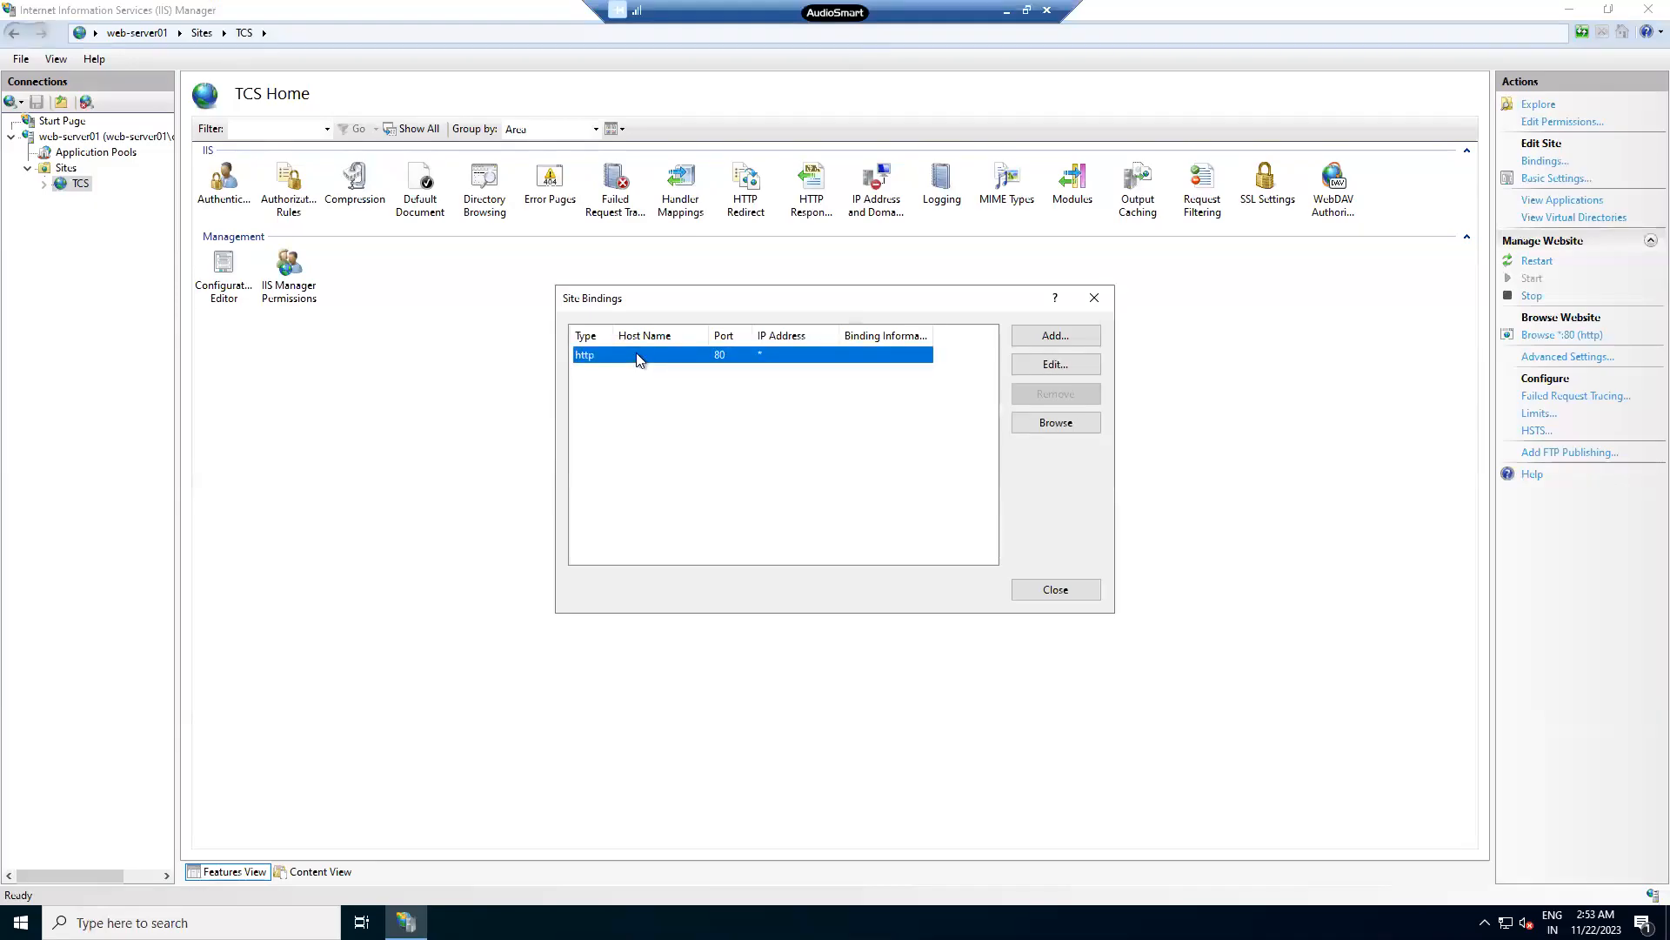
# - Draft a new https binding on port 443, then discard it and close the bindings list
pyautogui.click(1052, 335)
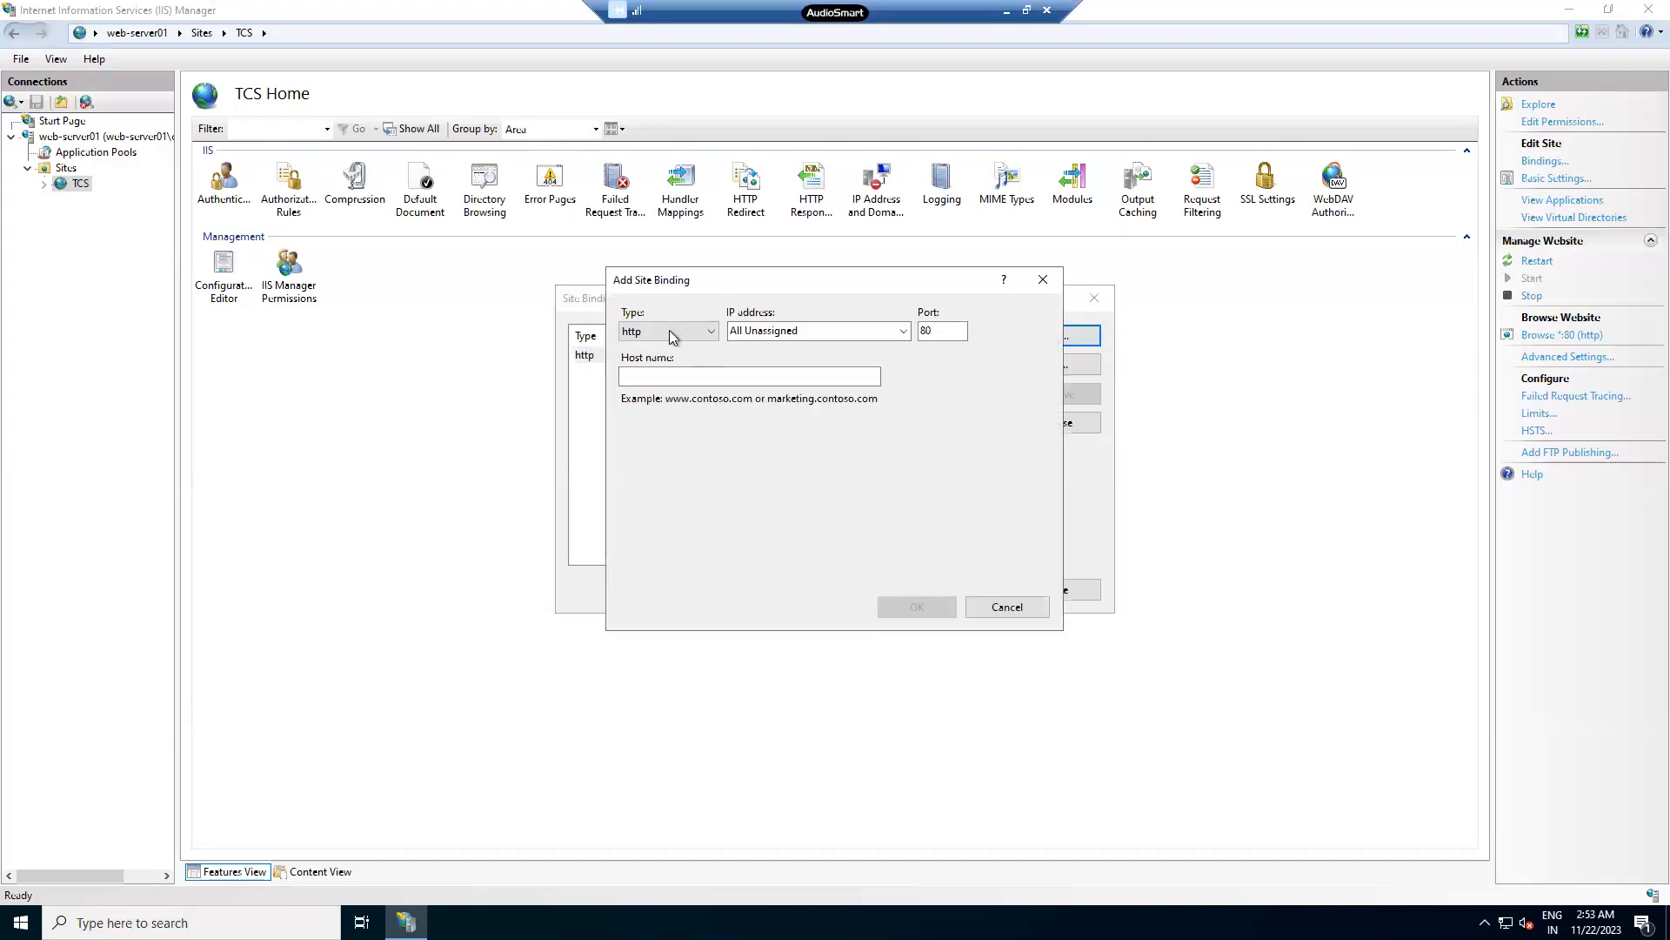
pyautogui.click(674, 331)
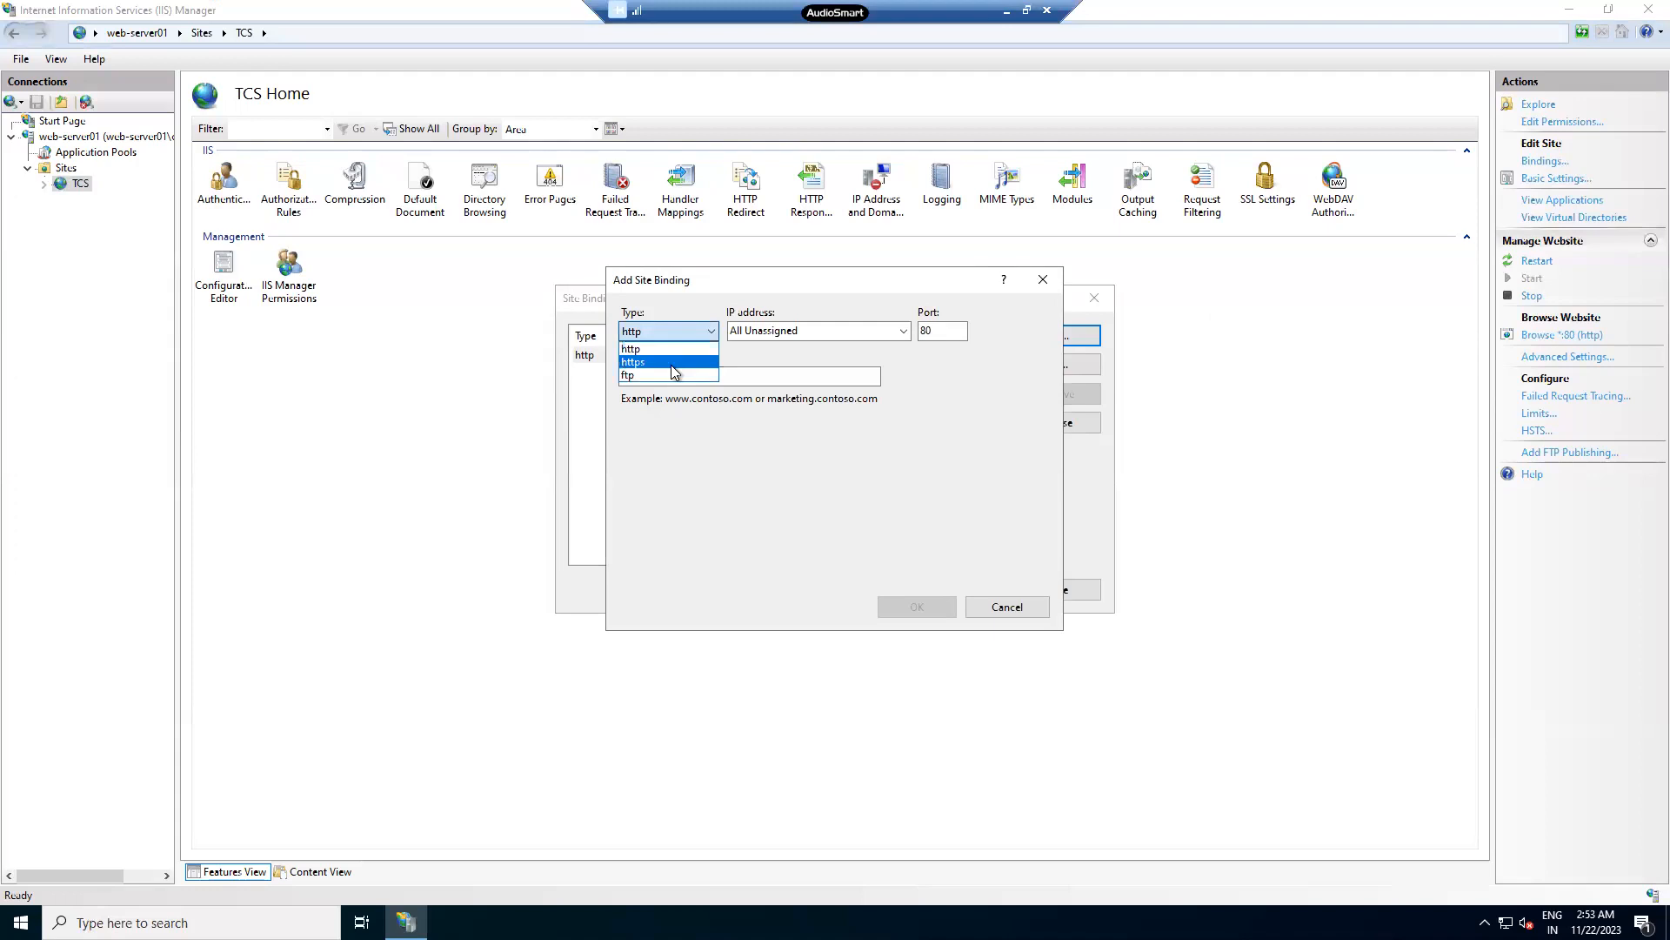
pyautogui.click(672, 363)
pyautogui.click(948, 331)
pyautogui.moveTo(937, 331); pyautogui.dragTo(924, 333)
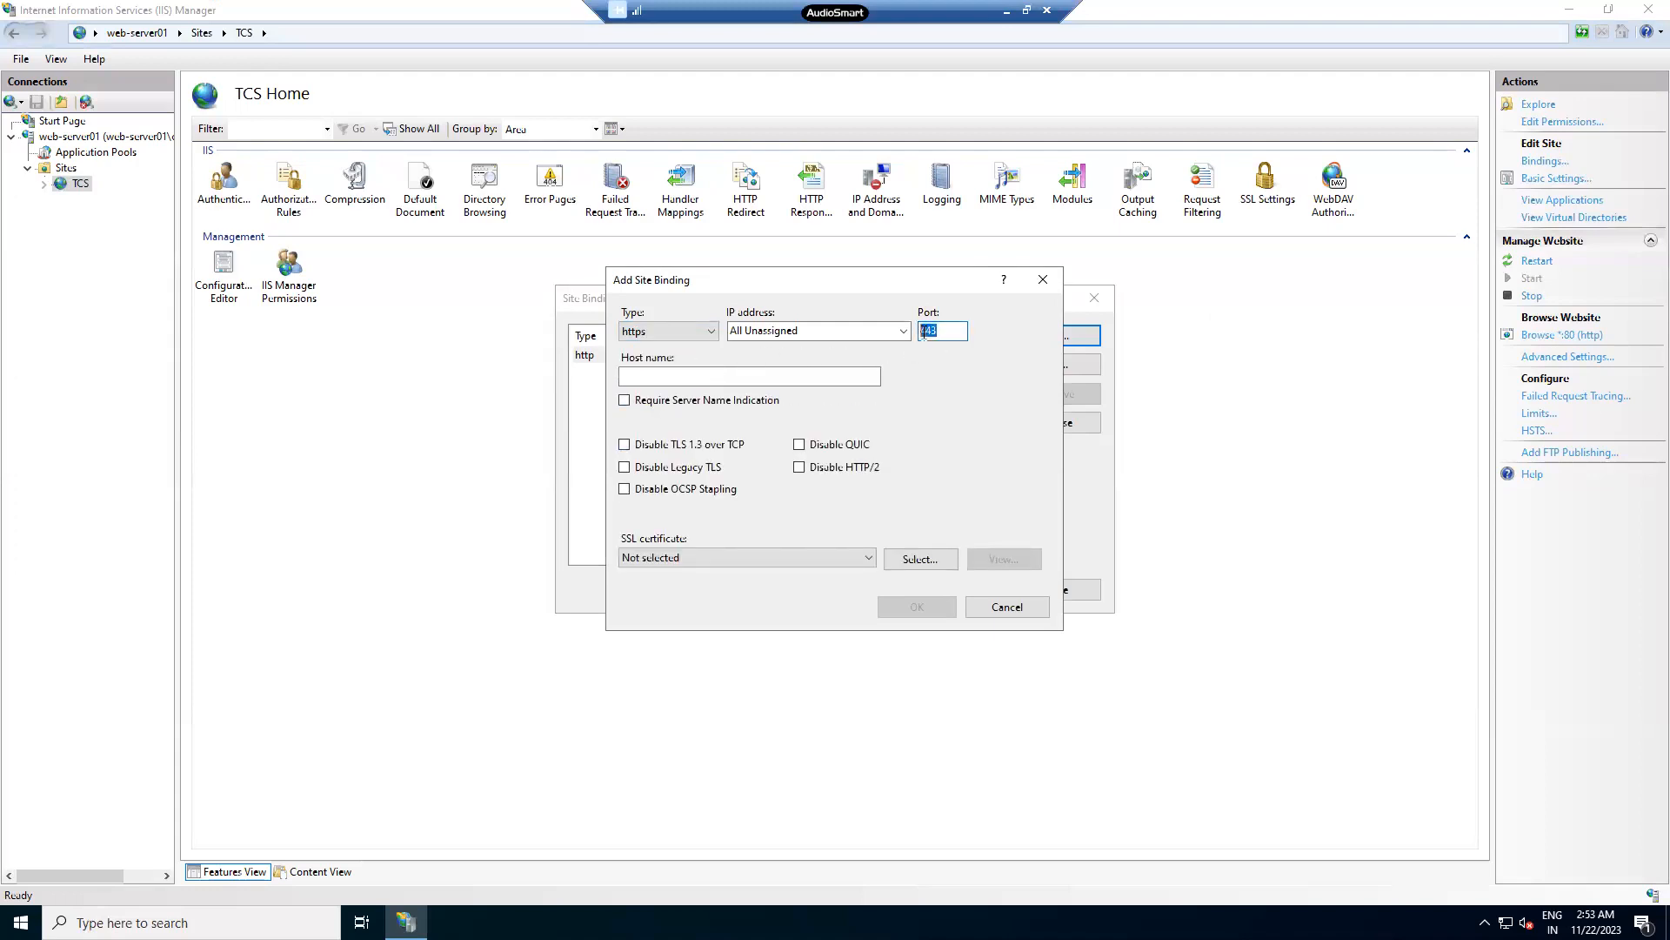
pyautogui.click(1005, 608)
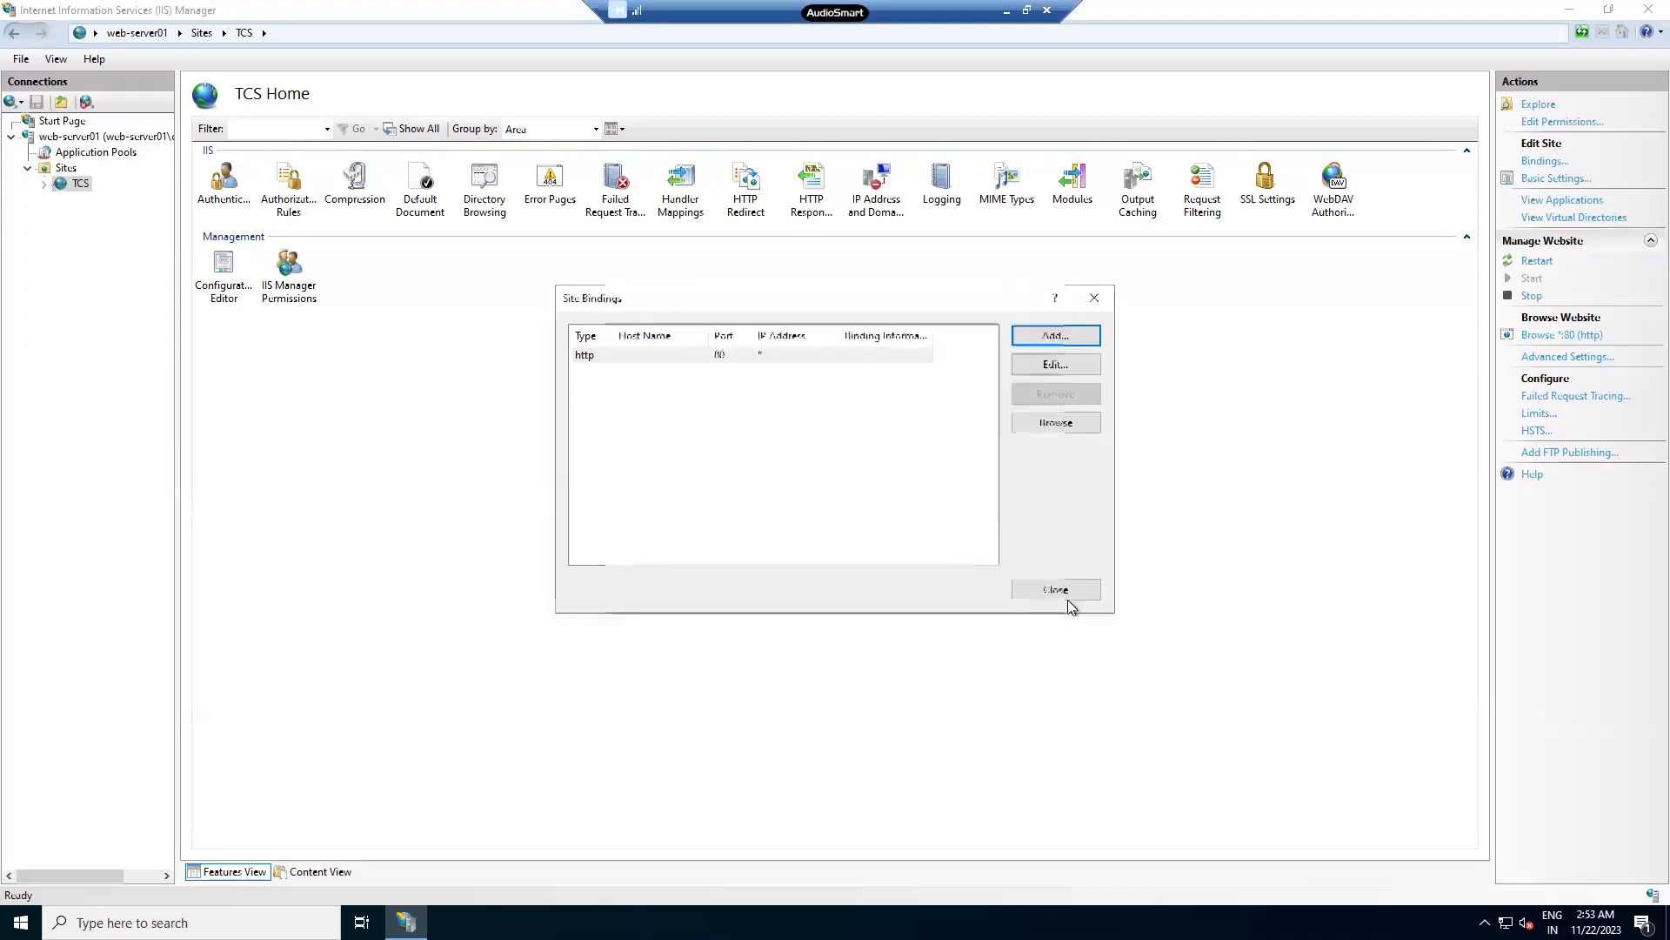
pyautogui.click(1078, 588)
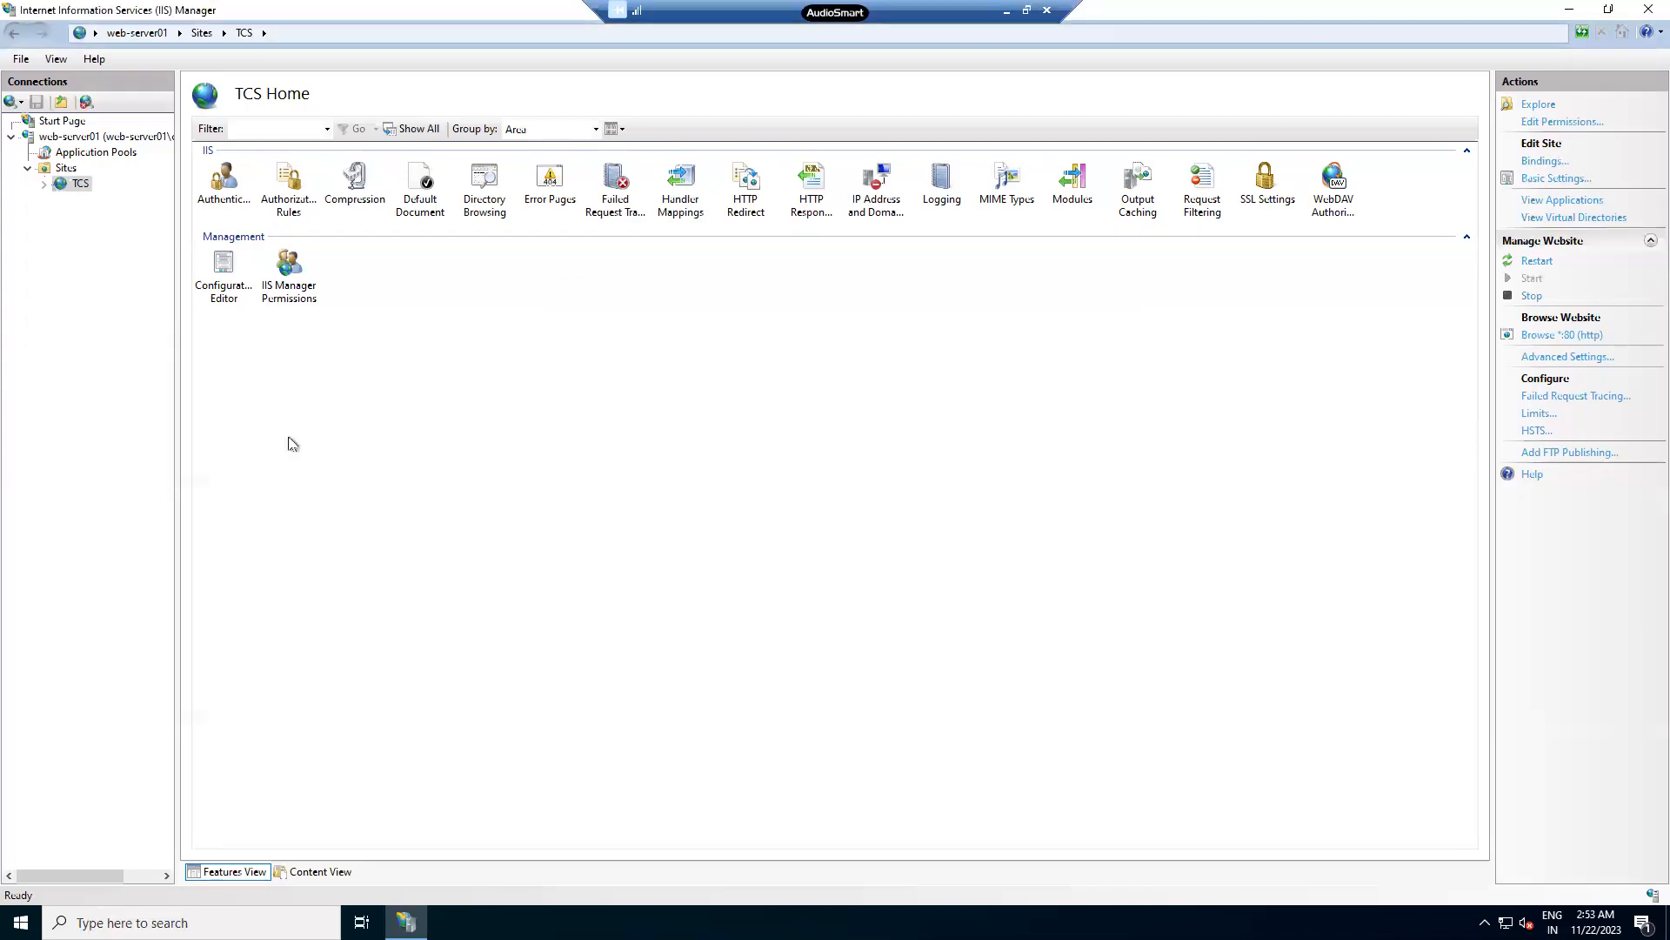
pyautogui.rightClick(85, 190)
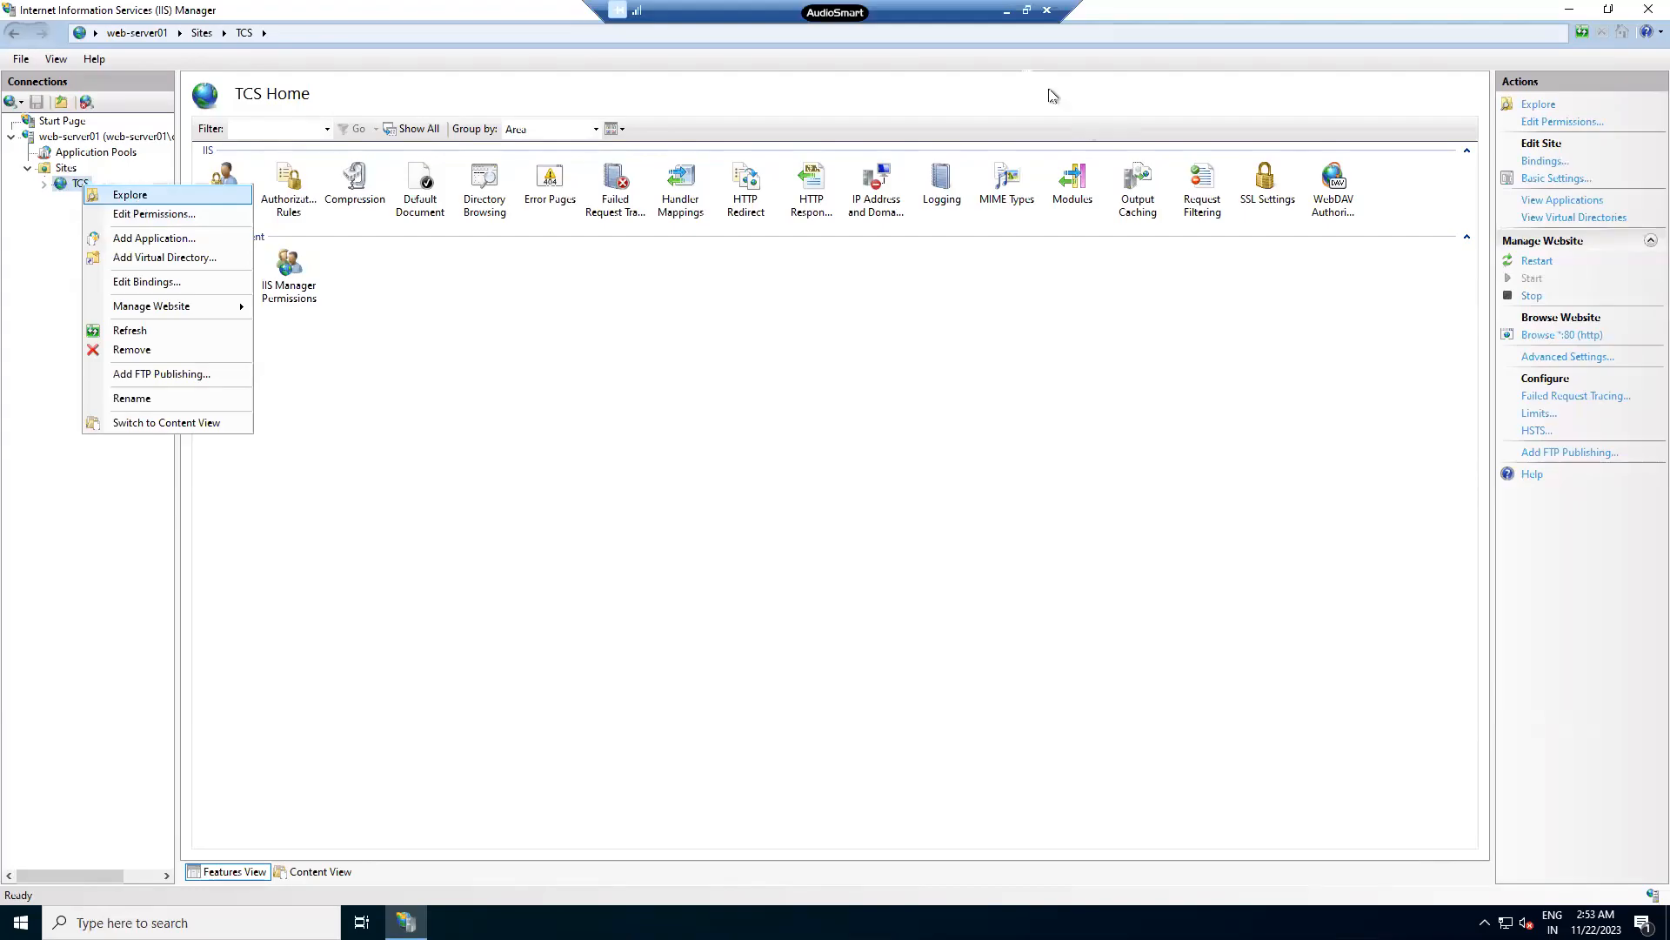
pyautogui.press('Escape')
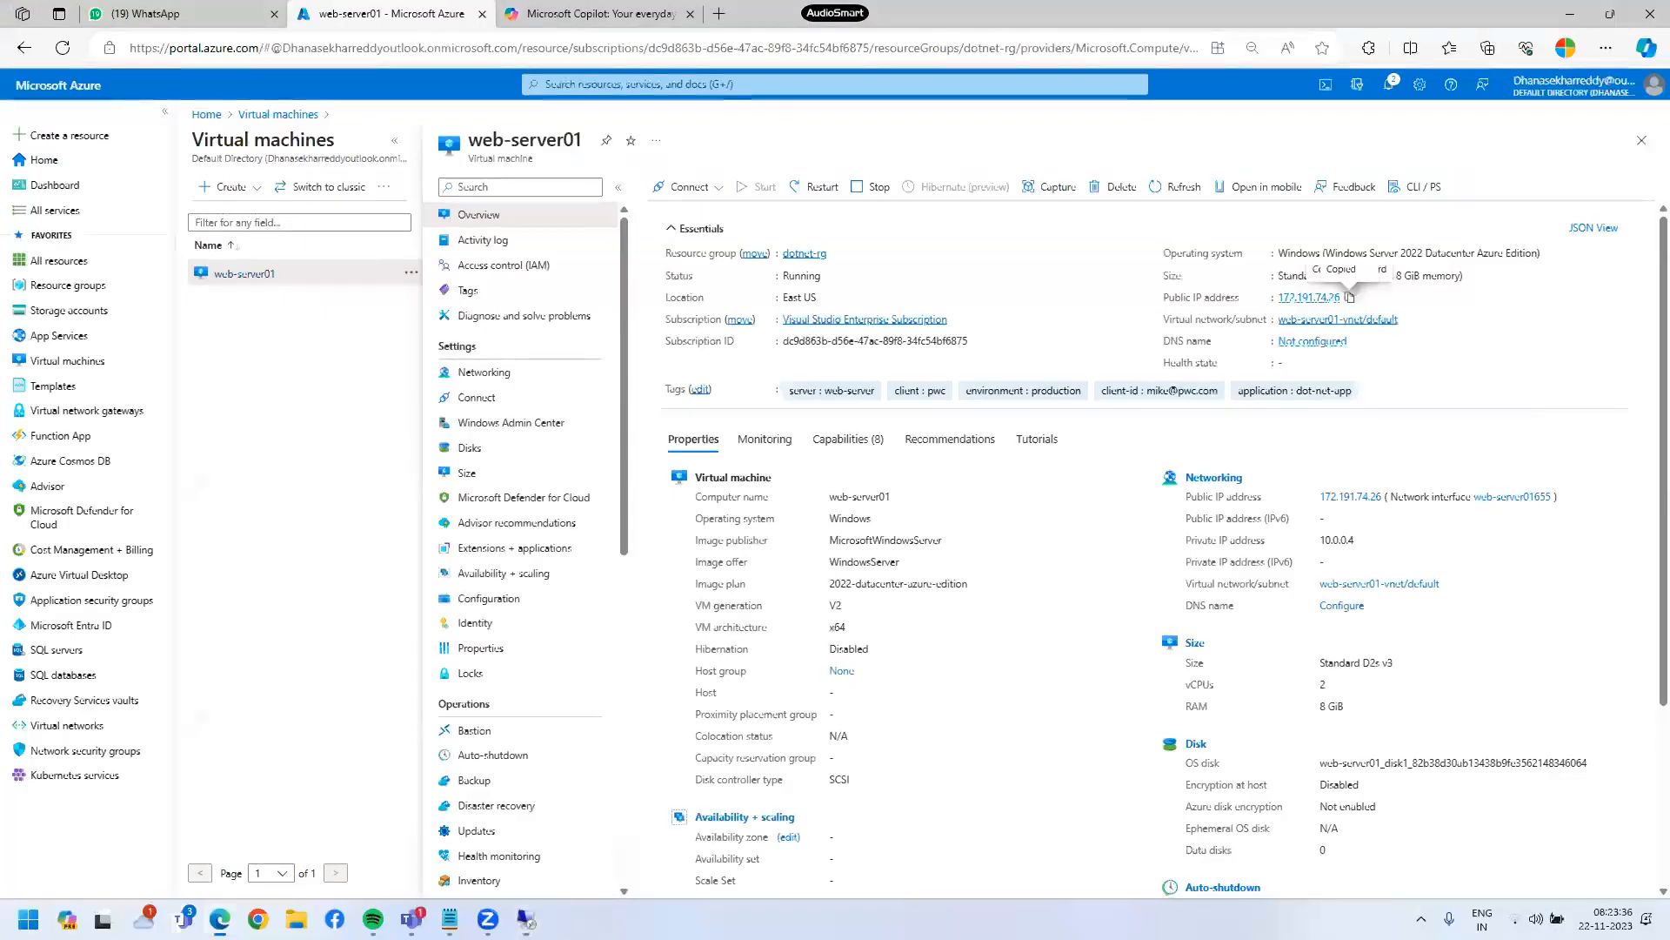
# - Add a 'Default-path of IIS webser' note with C:/inetpub/wwwroot beneath it, then minimize Notepad
pyautogui.click(450, 919)
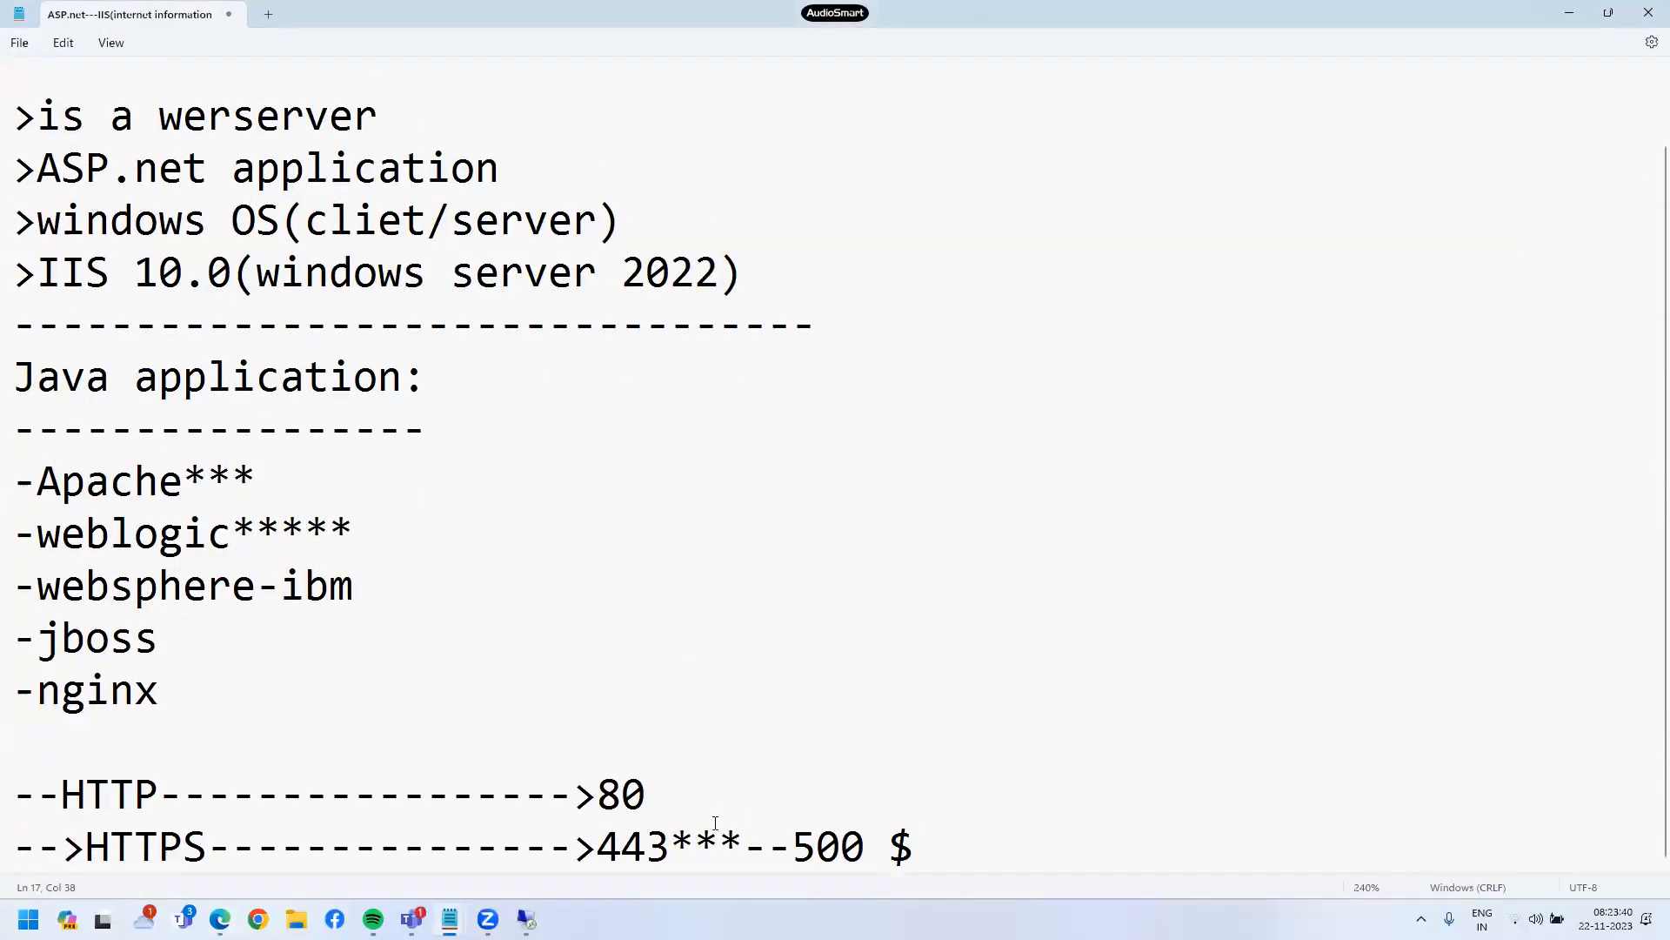
pyautogui.press('Return')
pyautogui.press('Return')
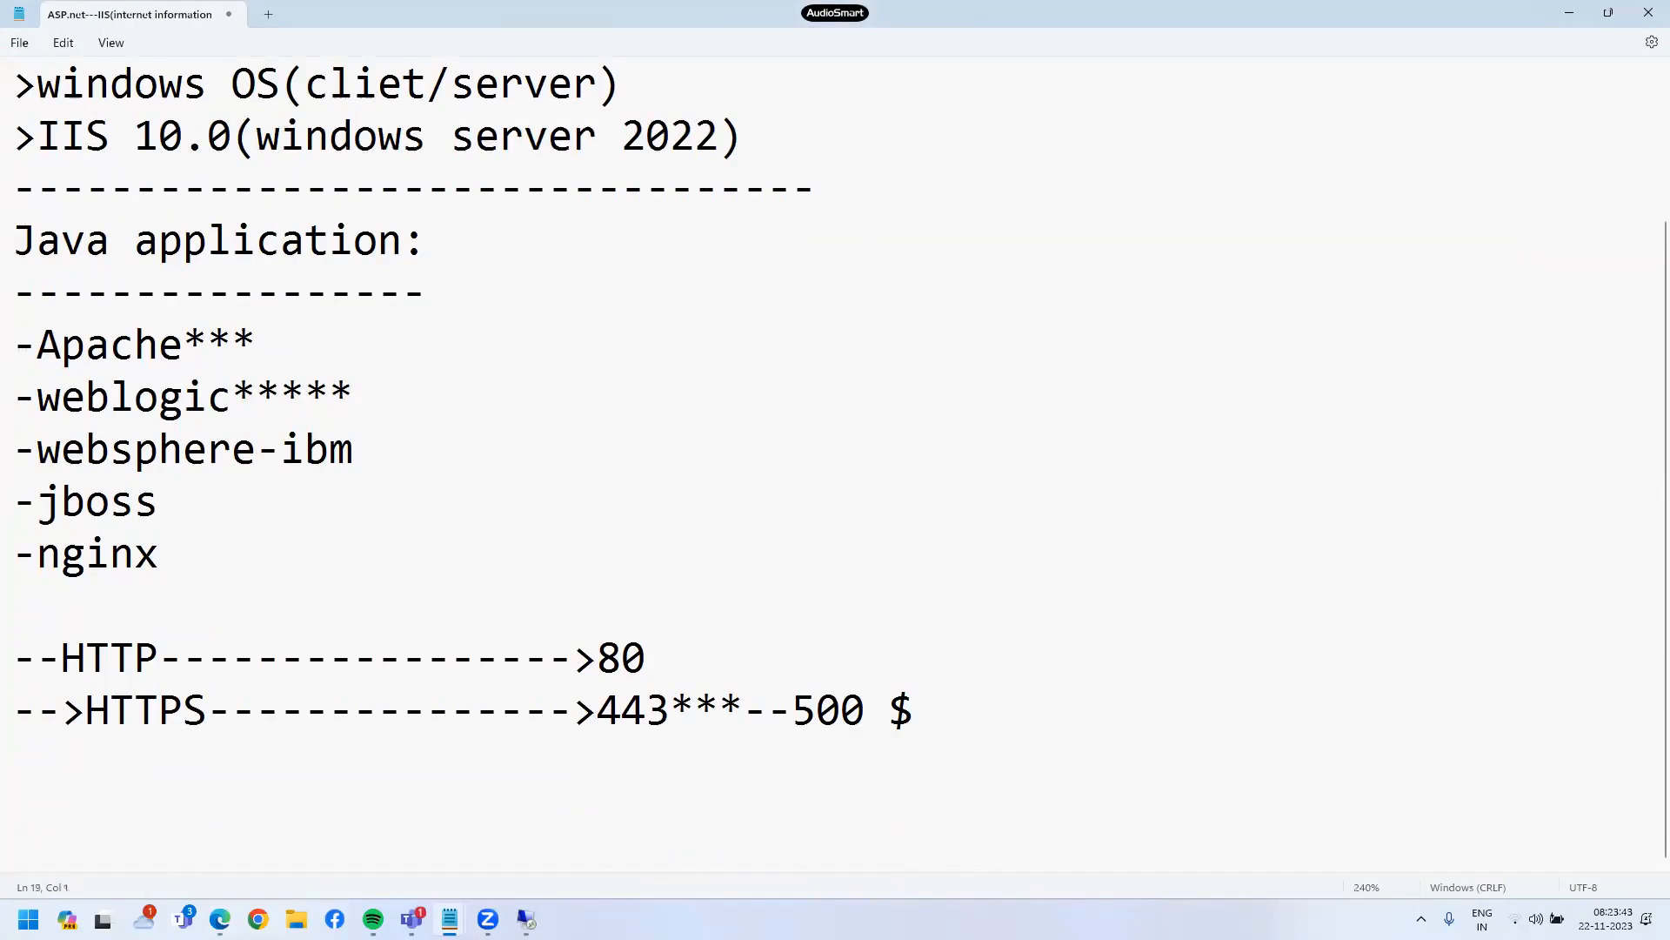
pyautogui.write('Defaul')
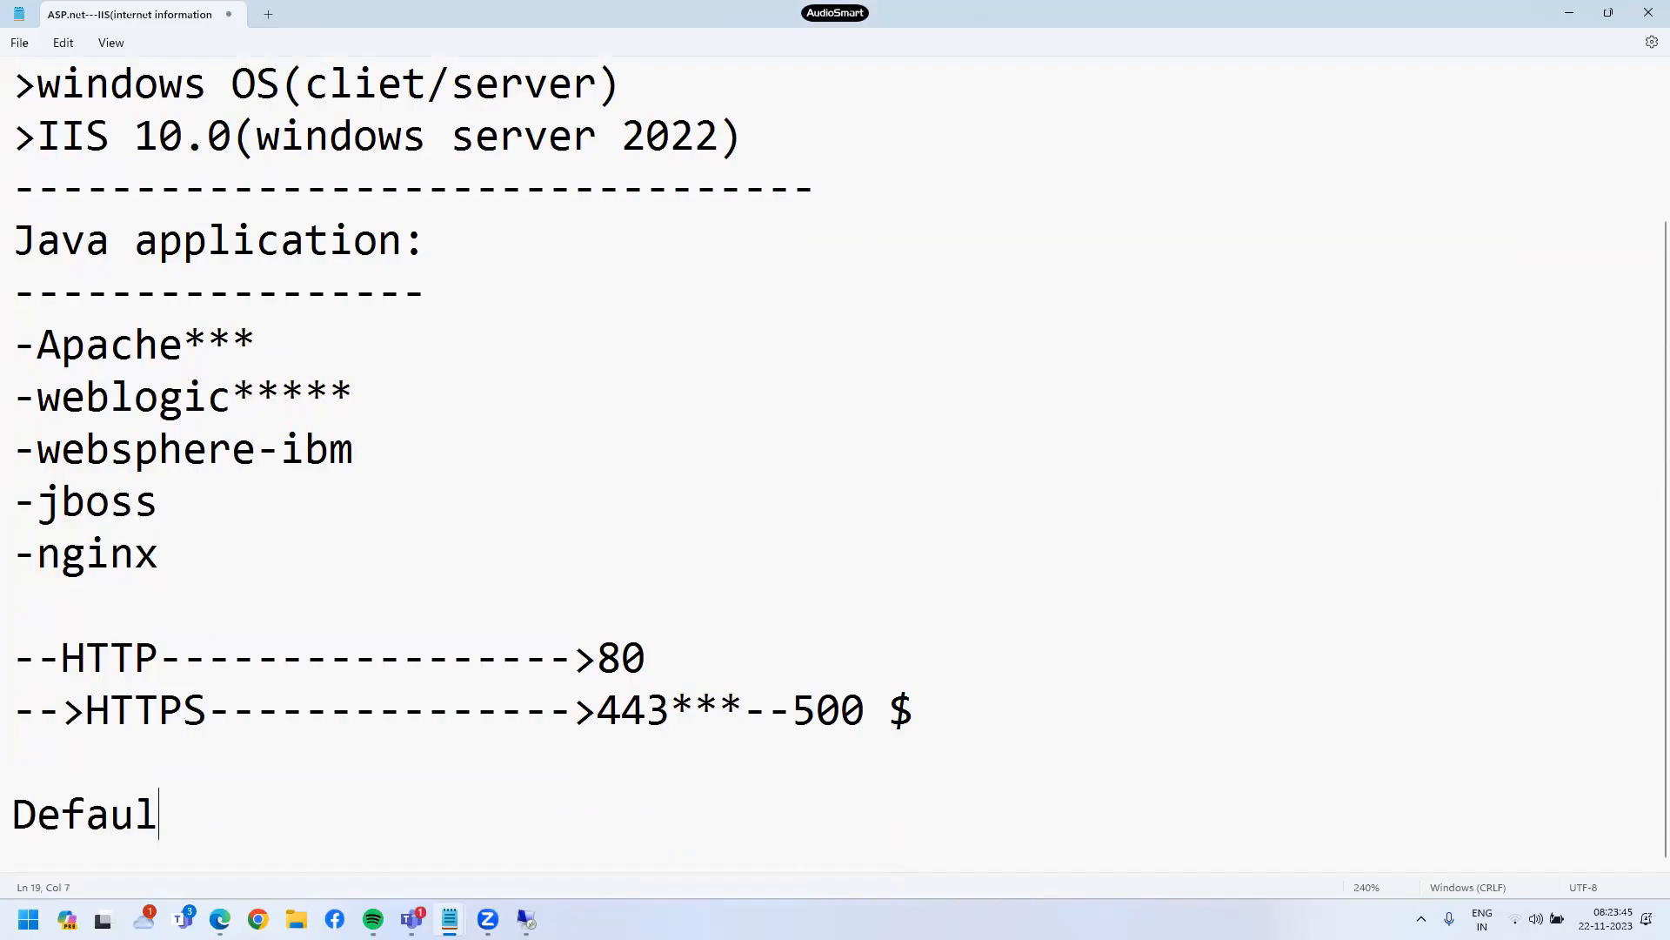
pyautogui.write('t-path of')
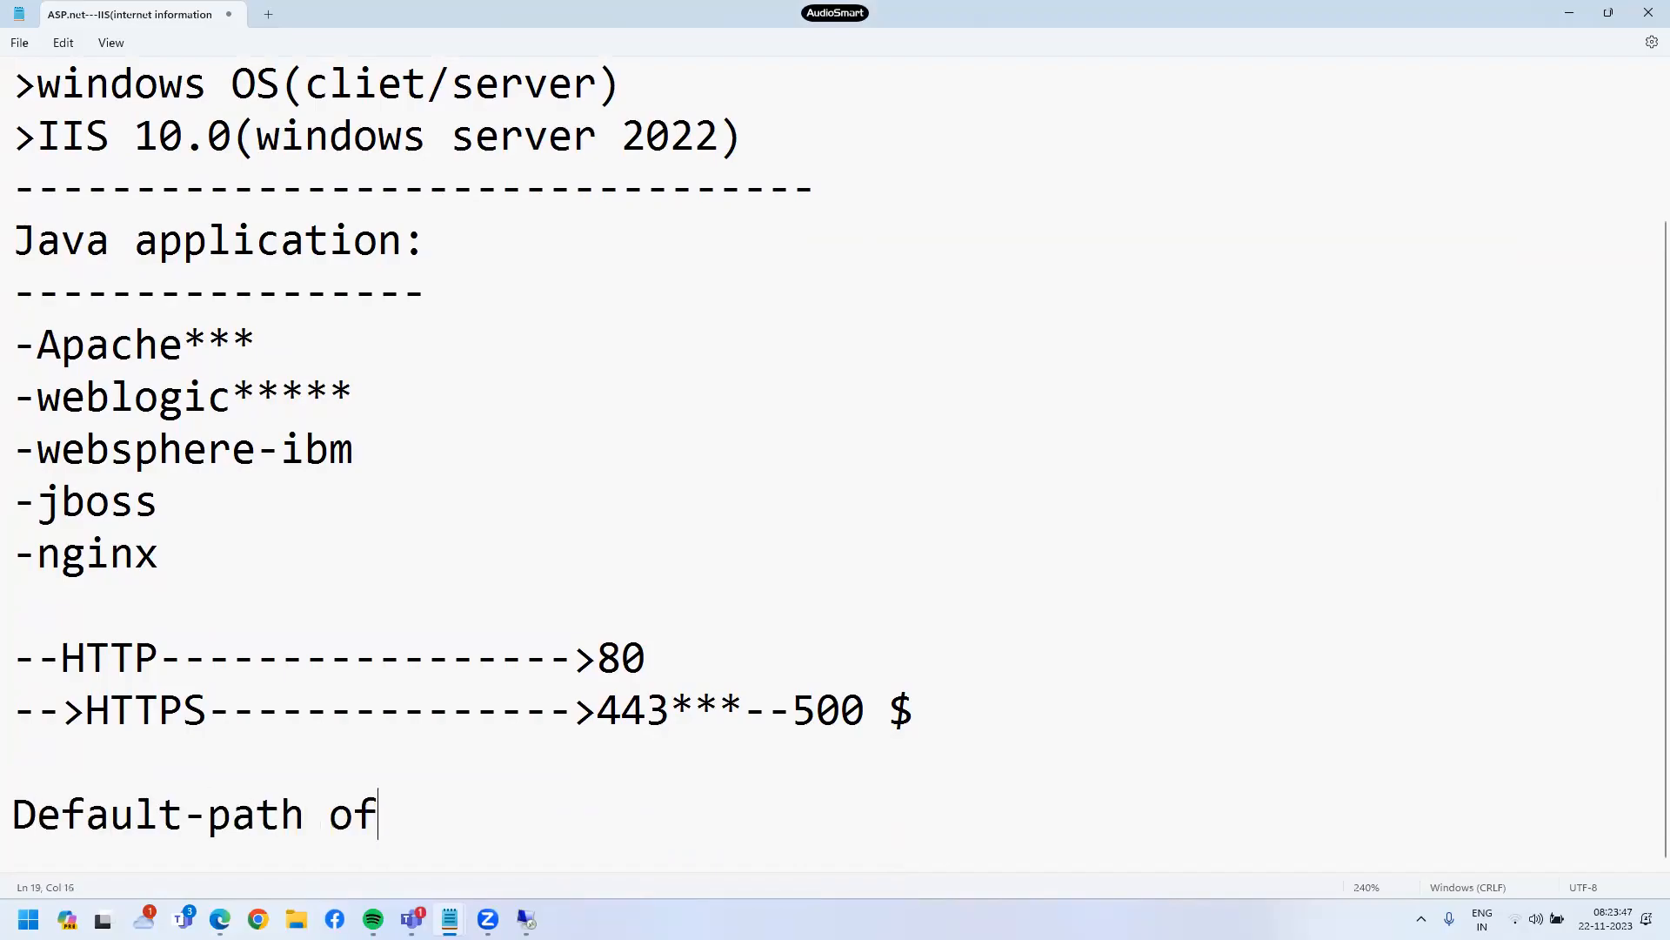
pyautogui.write(' IIS webser')
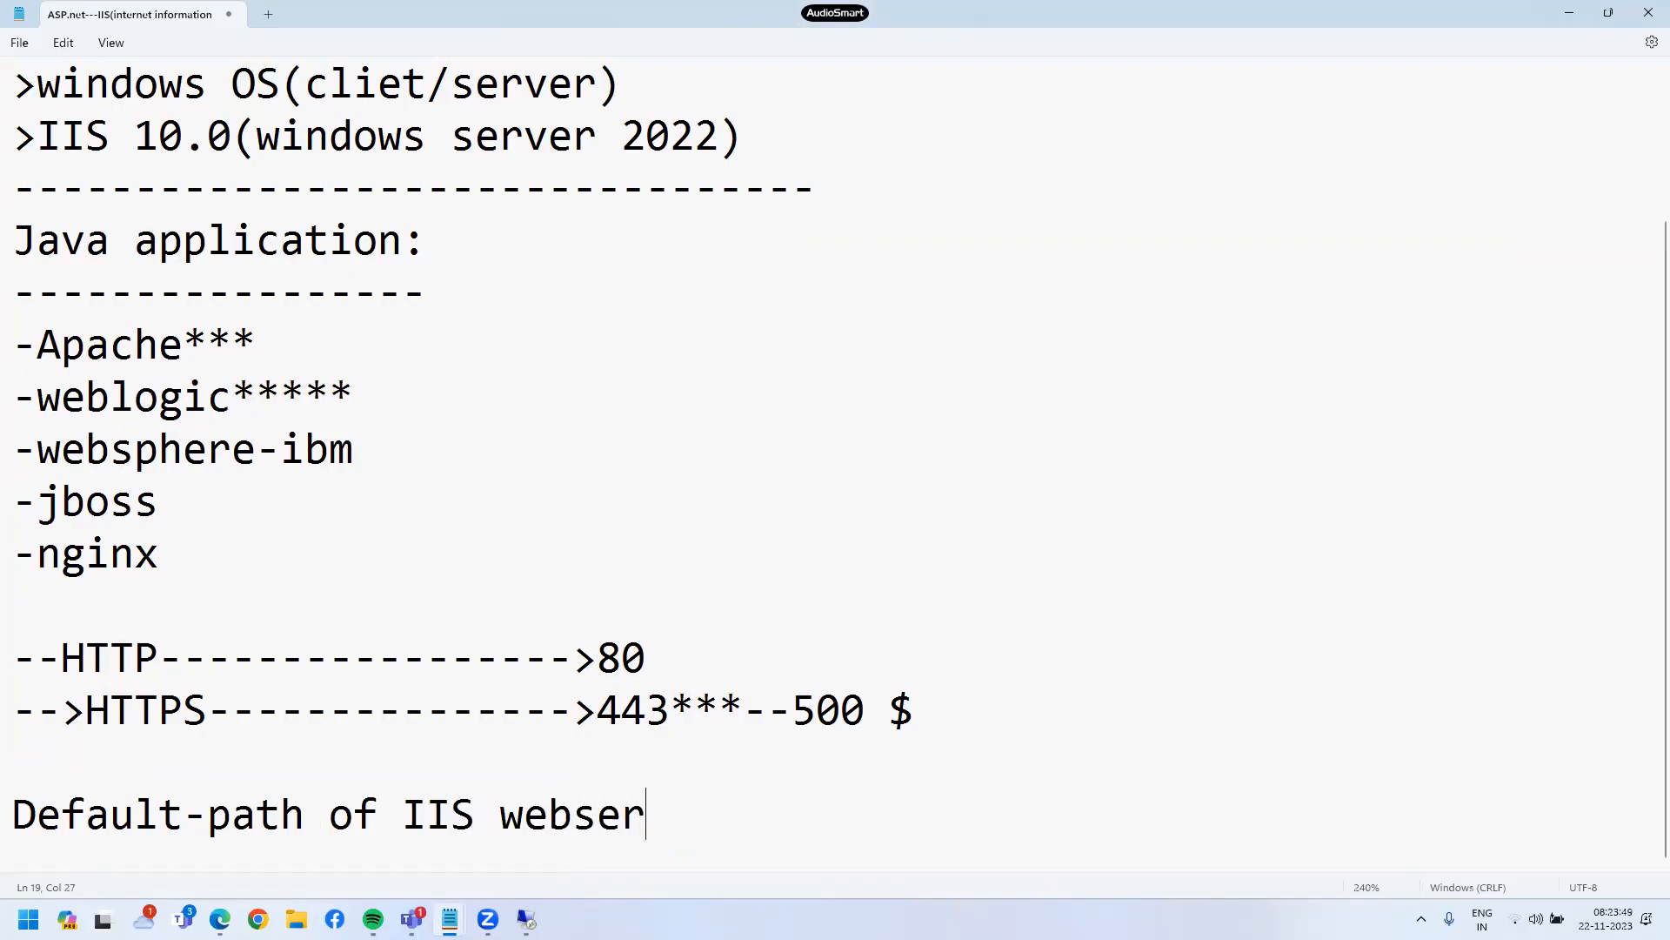
pyautogui.press('Return')
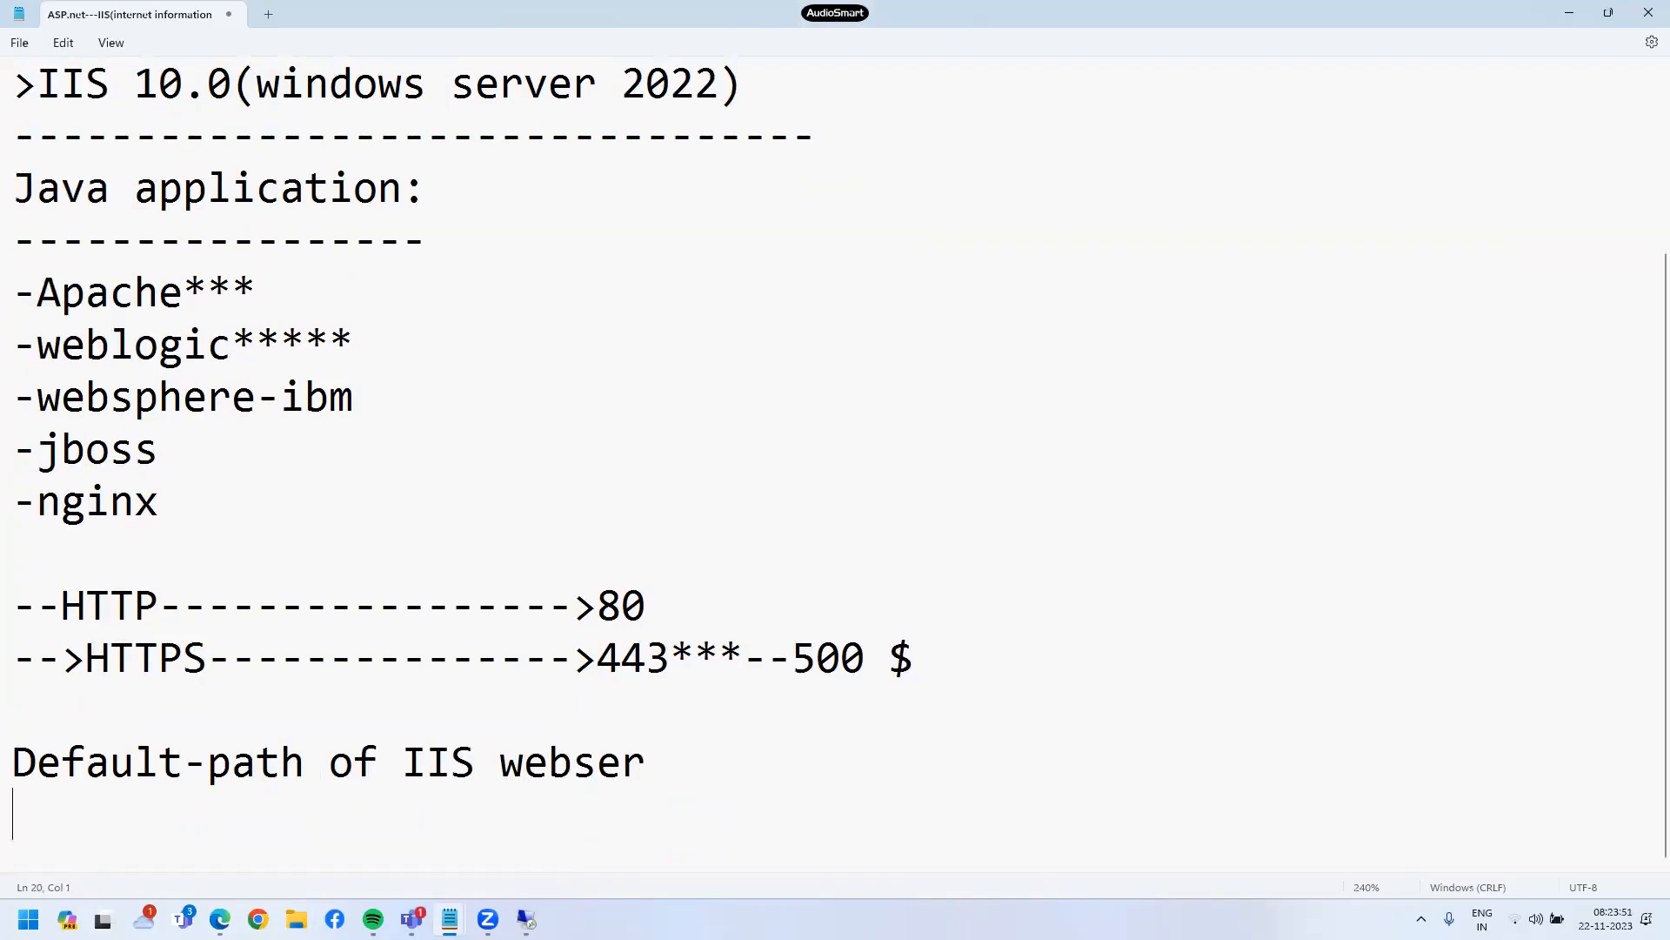
pyautogui.press('Return')
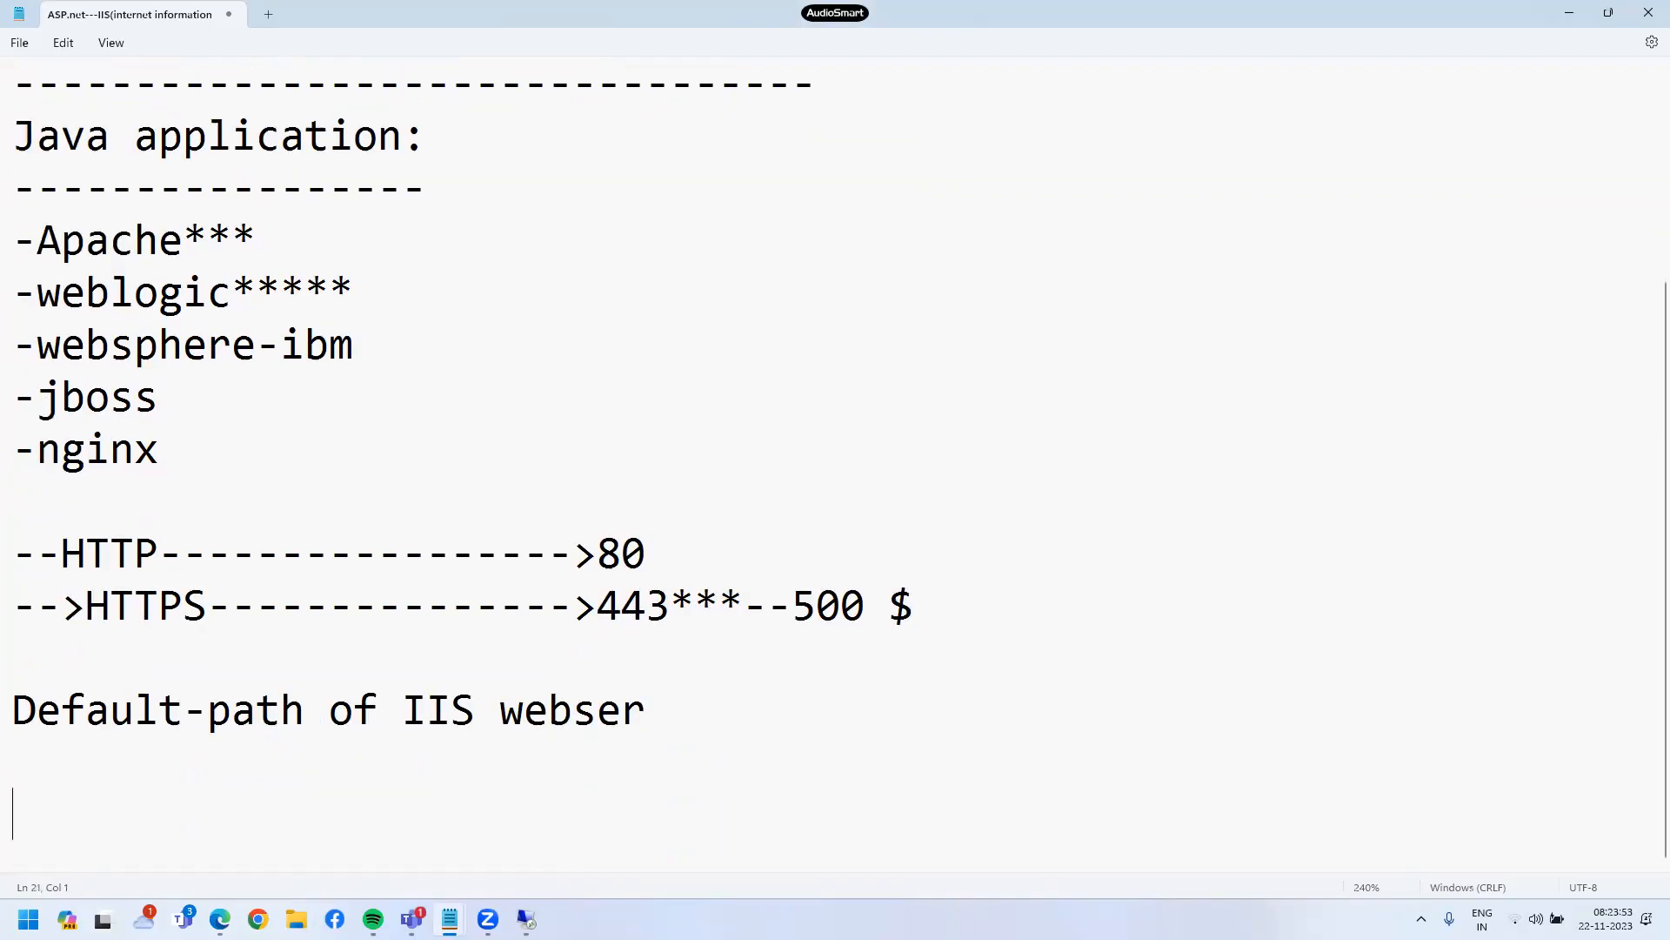
pyautogui.write('C:/inetp')
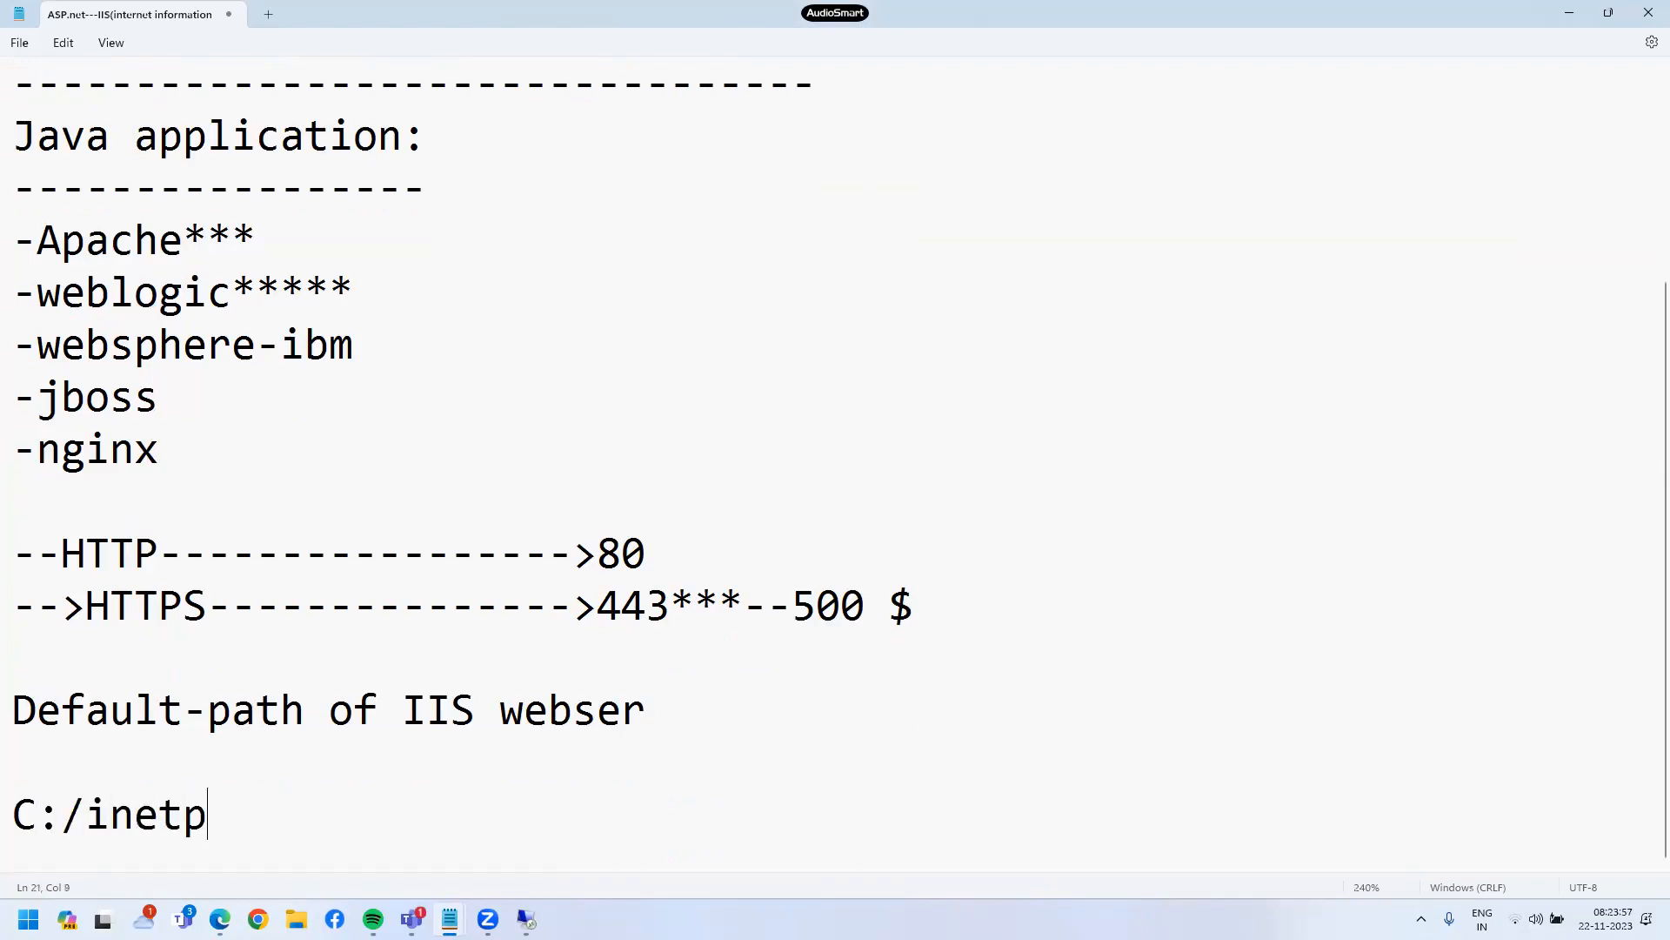
pyautogui.write('ub/wwwroot')
pyautogui.press('BackSpace')
pyautogui.write('root')
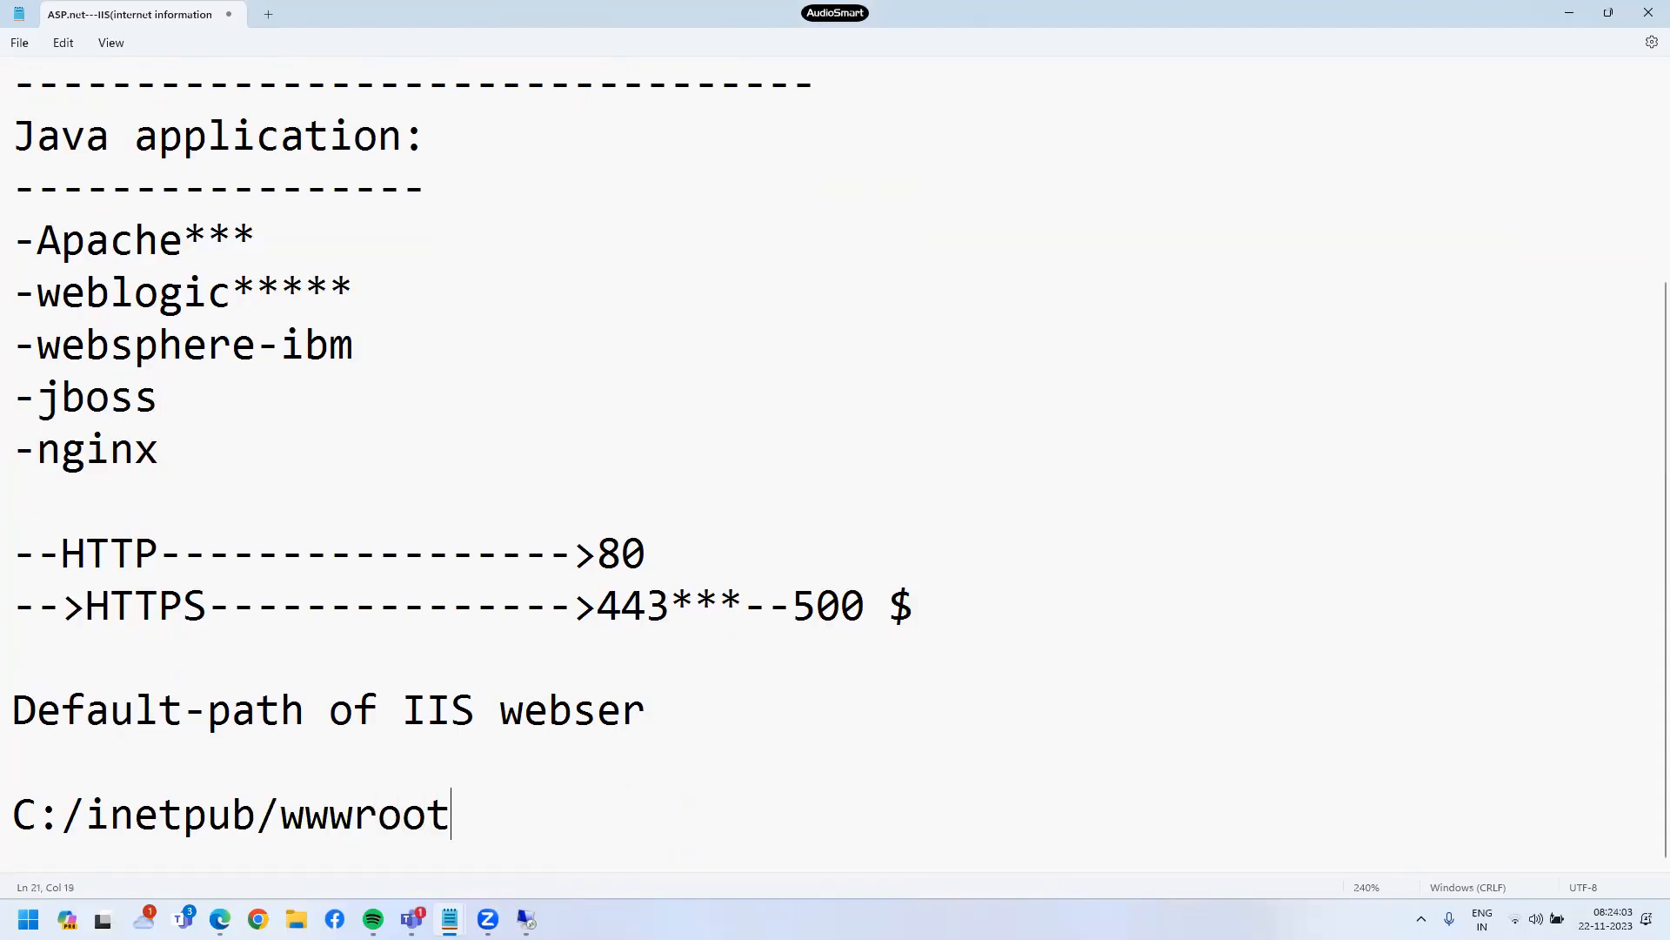
pyautogui.click(1571, 12)
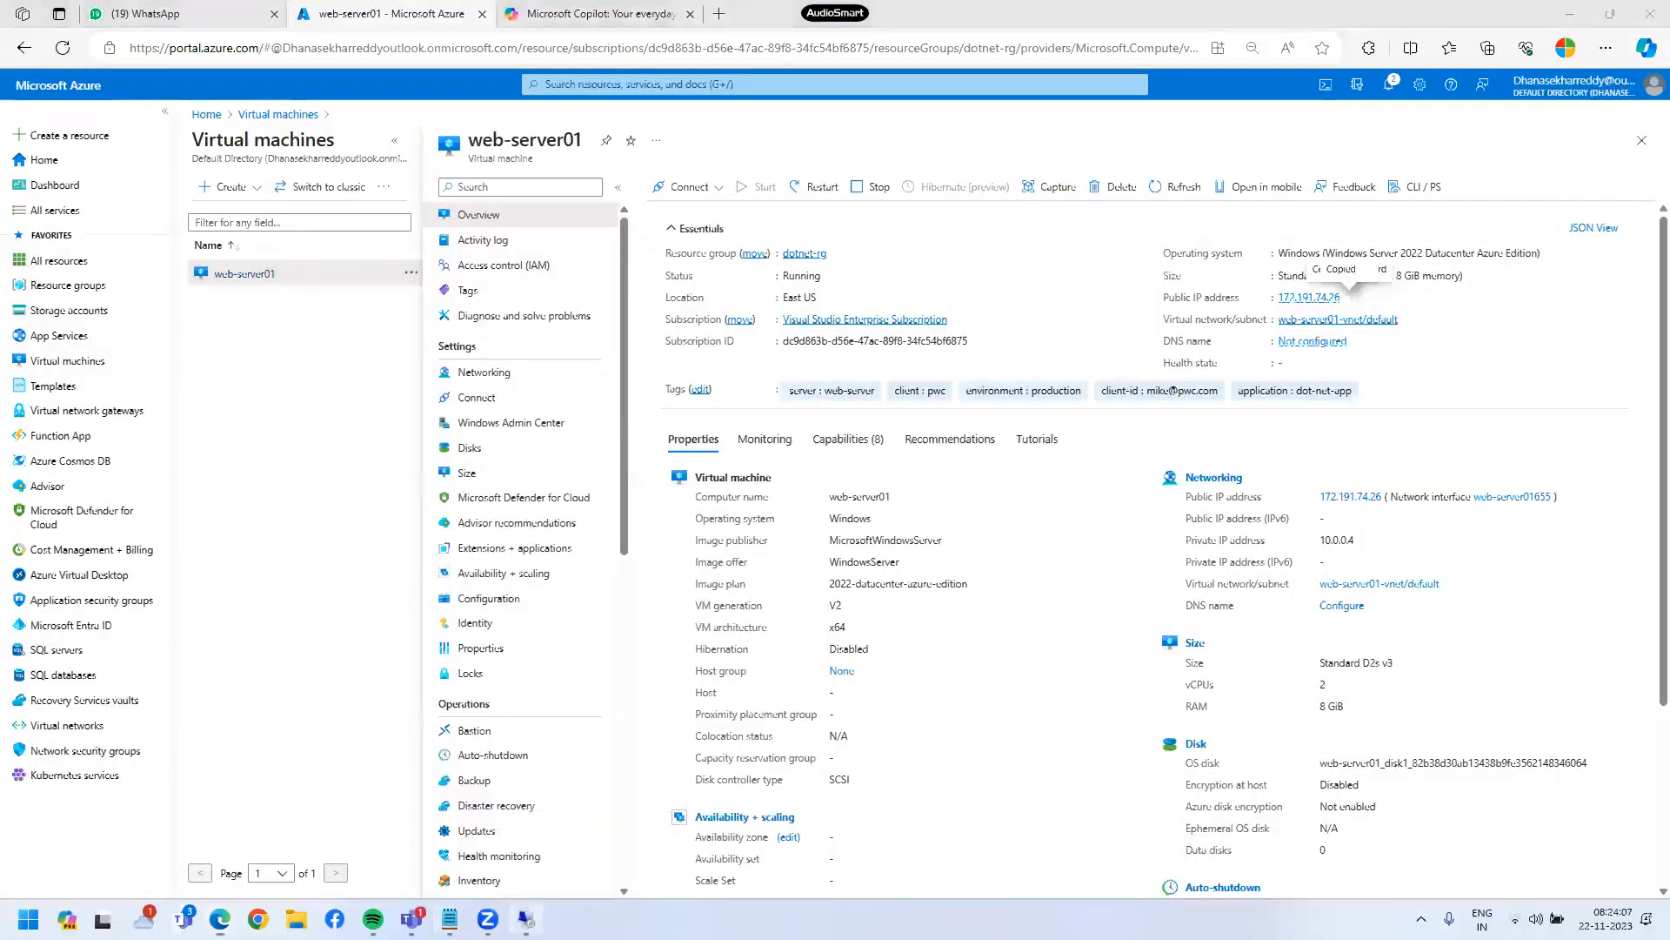
# - Explore the TCS site's folder, delete both iisstart files, then leave the remote session
pyautogui.click(526, 919)
pyautogui.rightClick(79, 187)
pyautogui.click(915, 578)
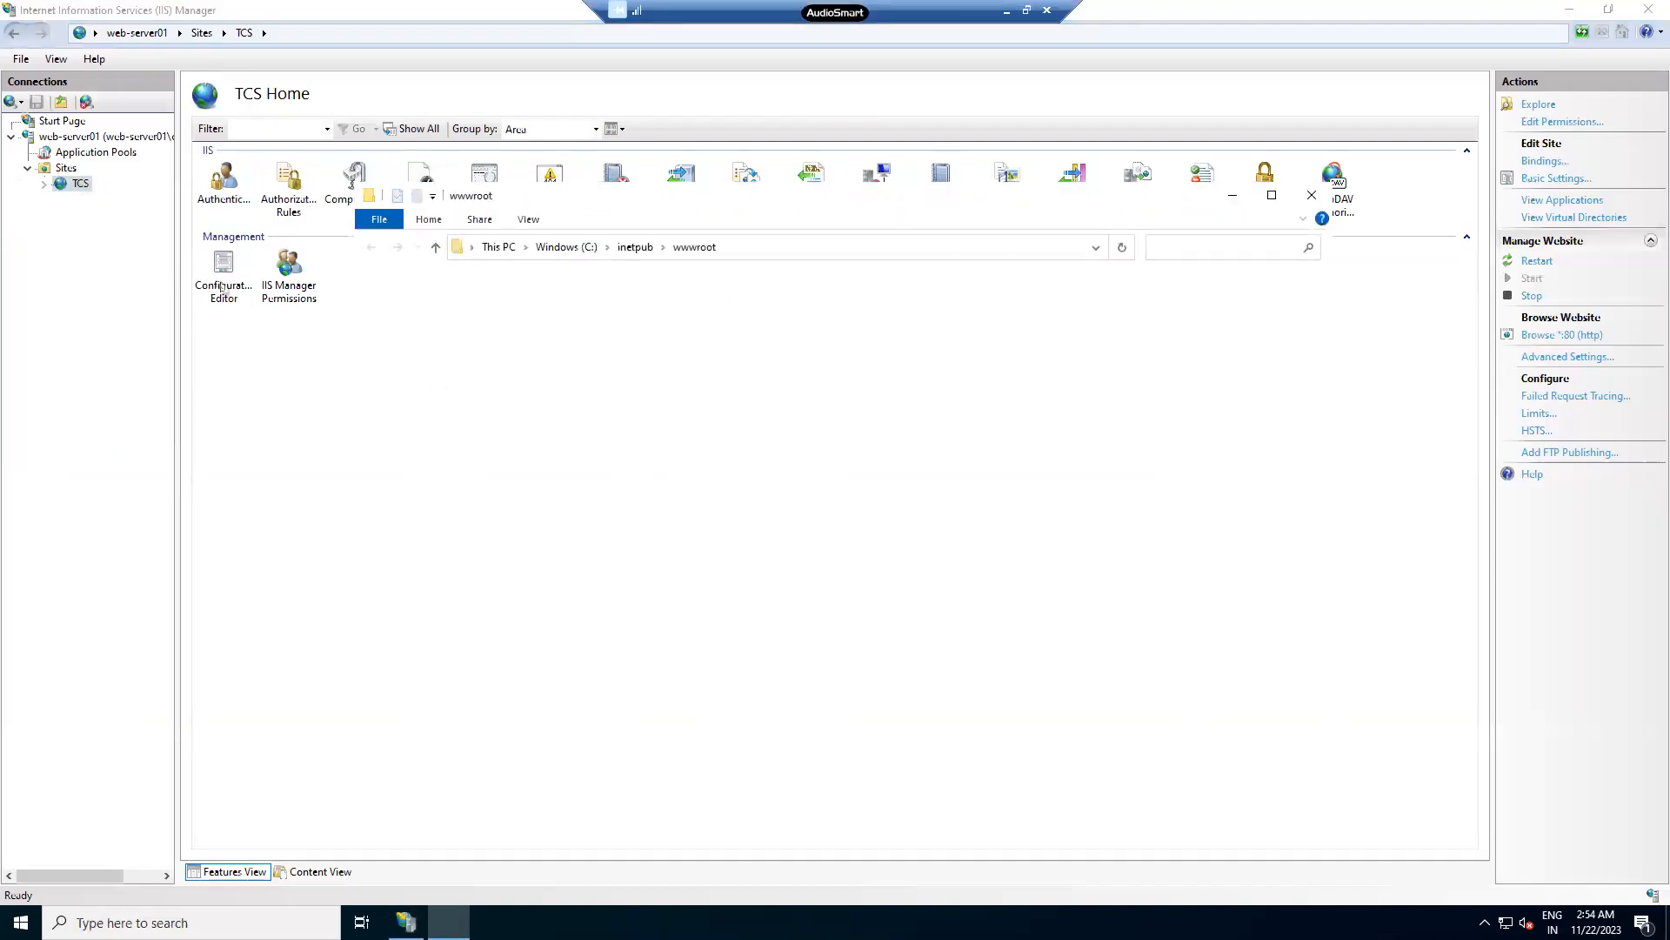
pyautogui.moveTo(602, 396); pyautogui.dragTo(550, 296)
pyautogui.press('Delete')
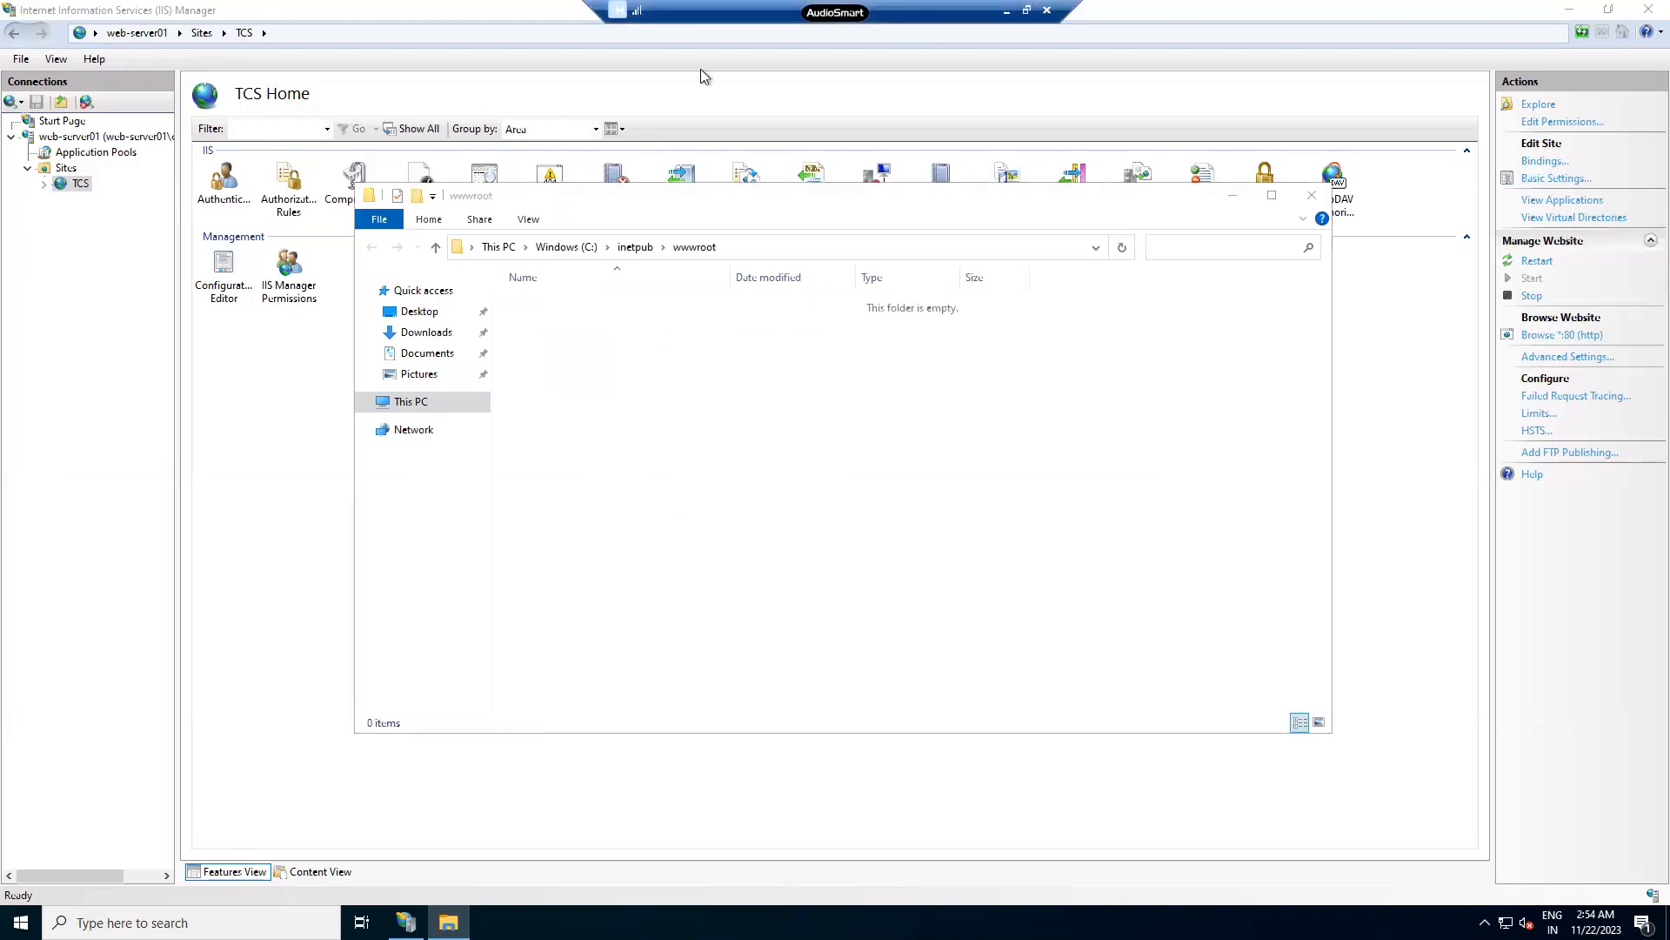
pyautogui.click(1010, 12)
pyautogui.press('super')
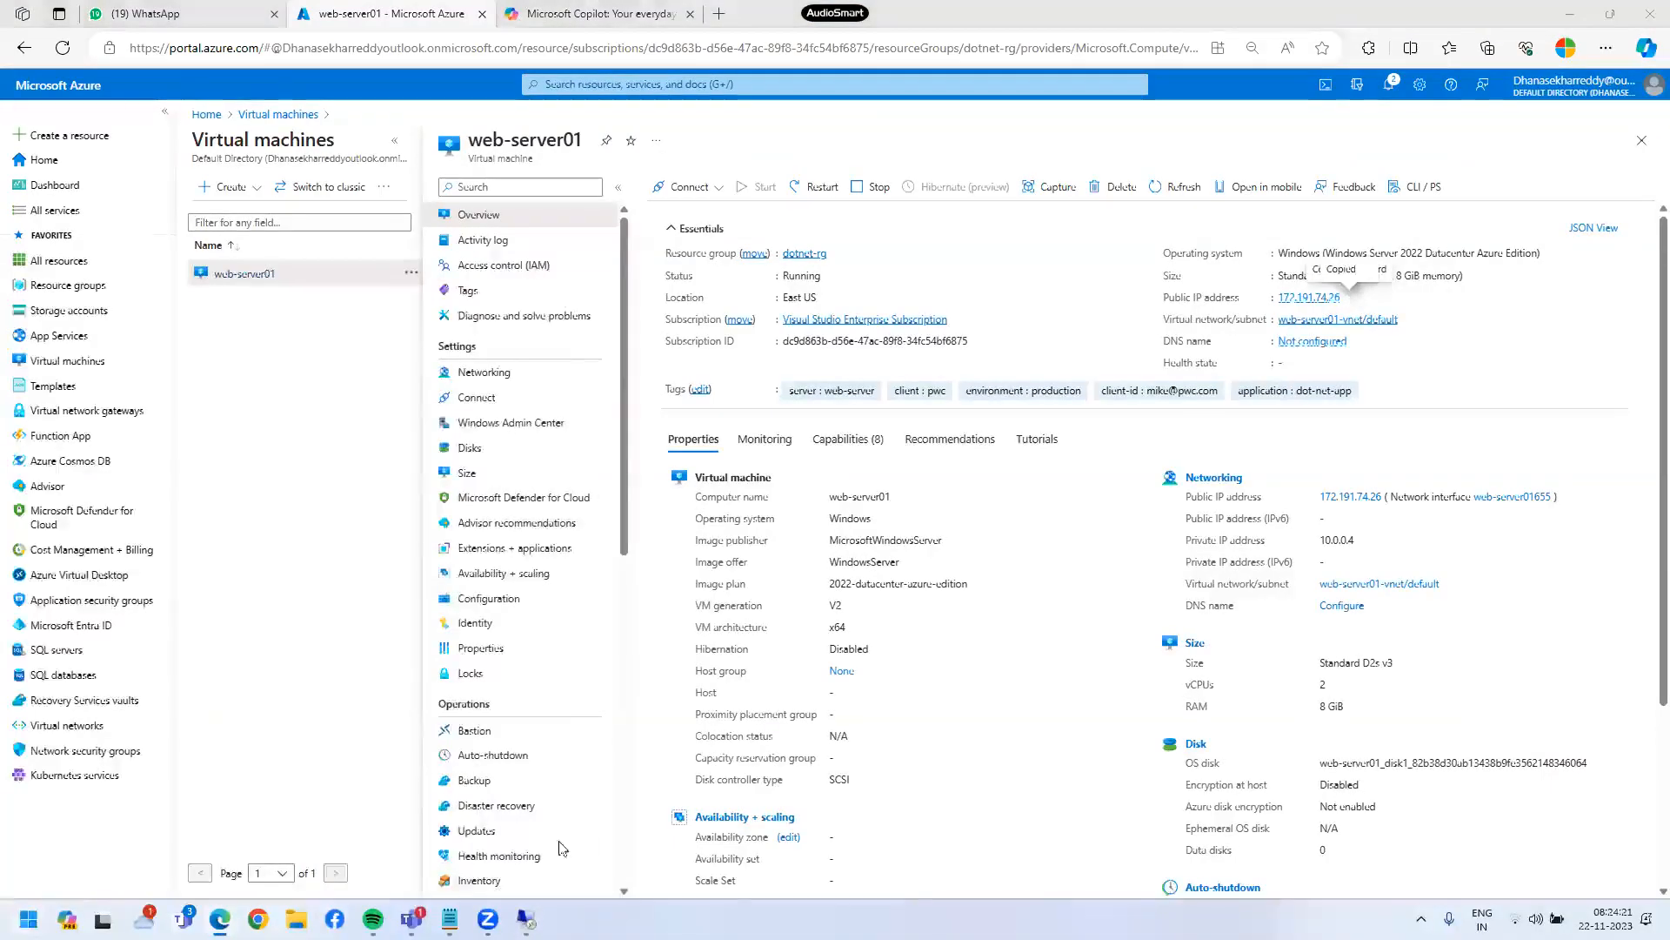
# - Launch Notepad and type an <html></html> skeleton with a blank line inside
pyautogui.write('notepad')
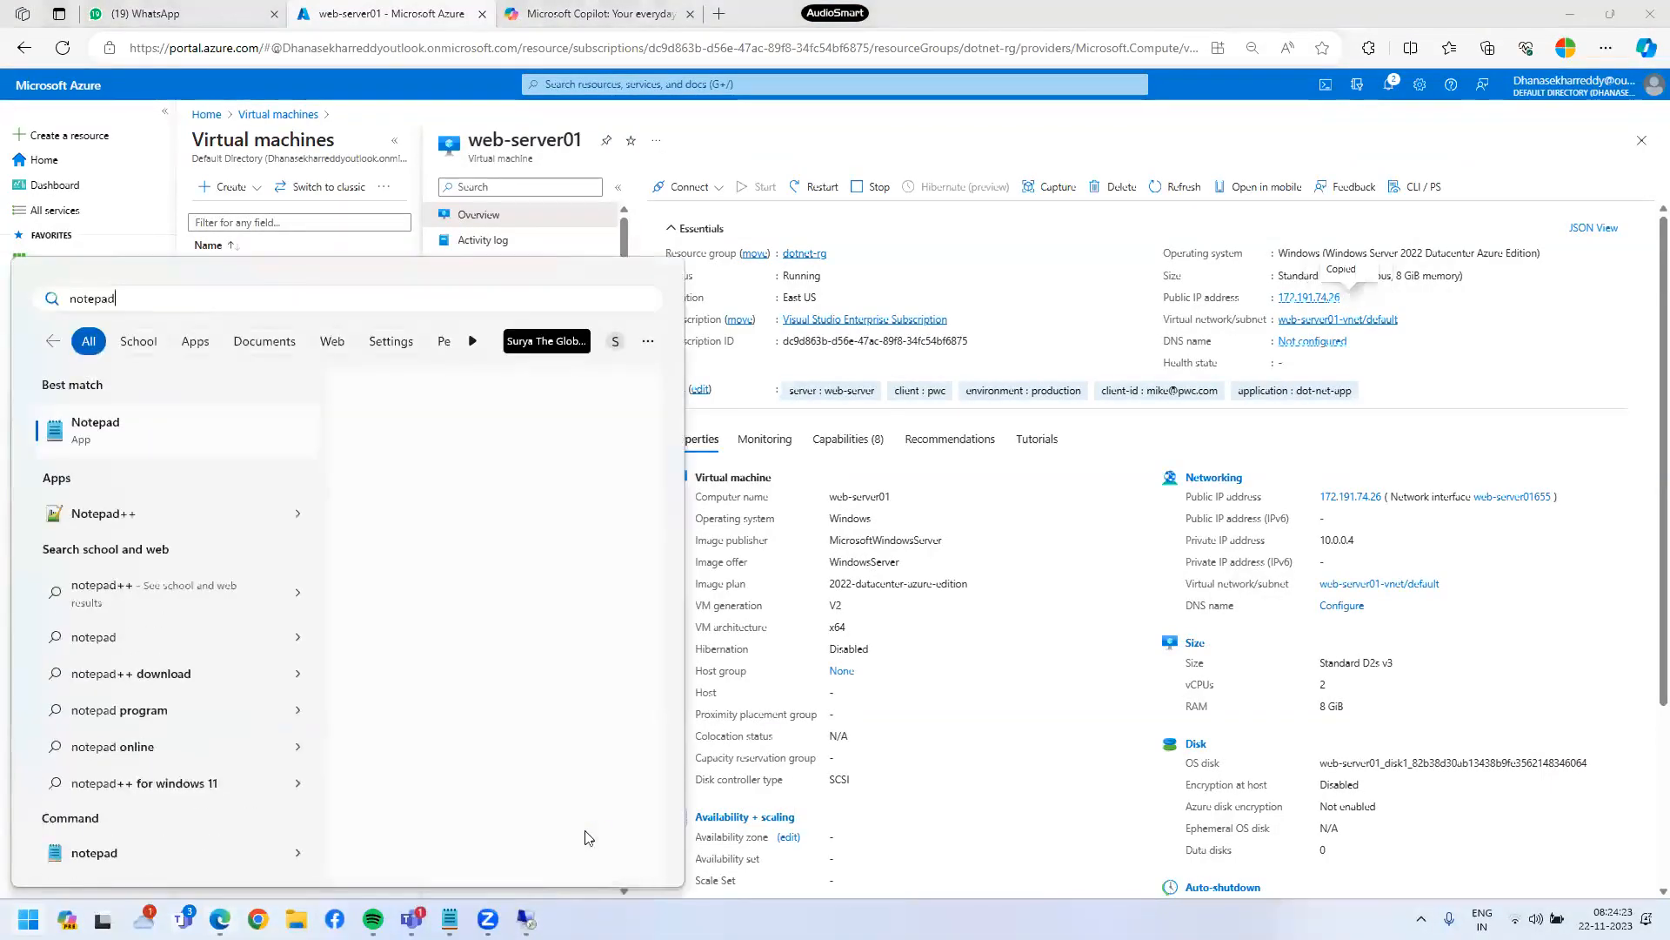
pyautogui.press('Return')
pyautogui.write('<html>')
pyautogui.press('Return')
pyautogui.write('</html')
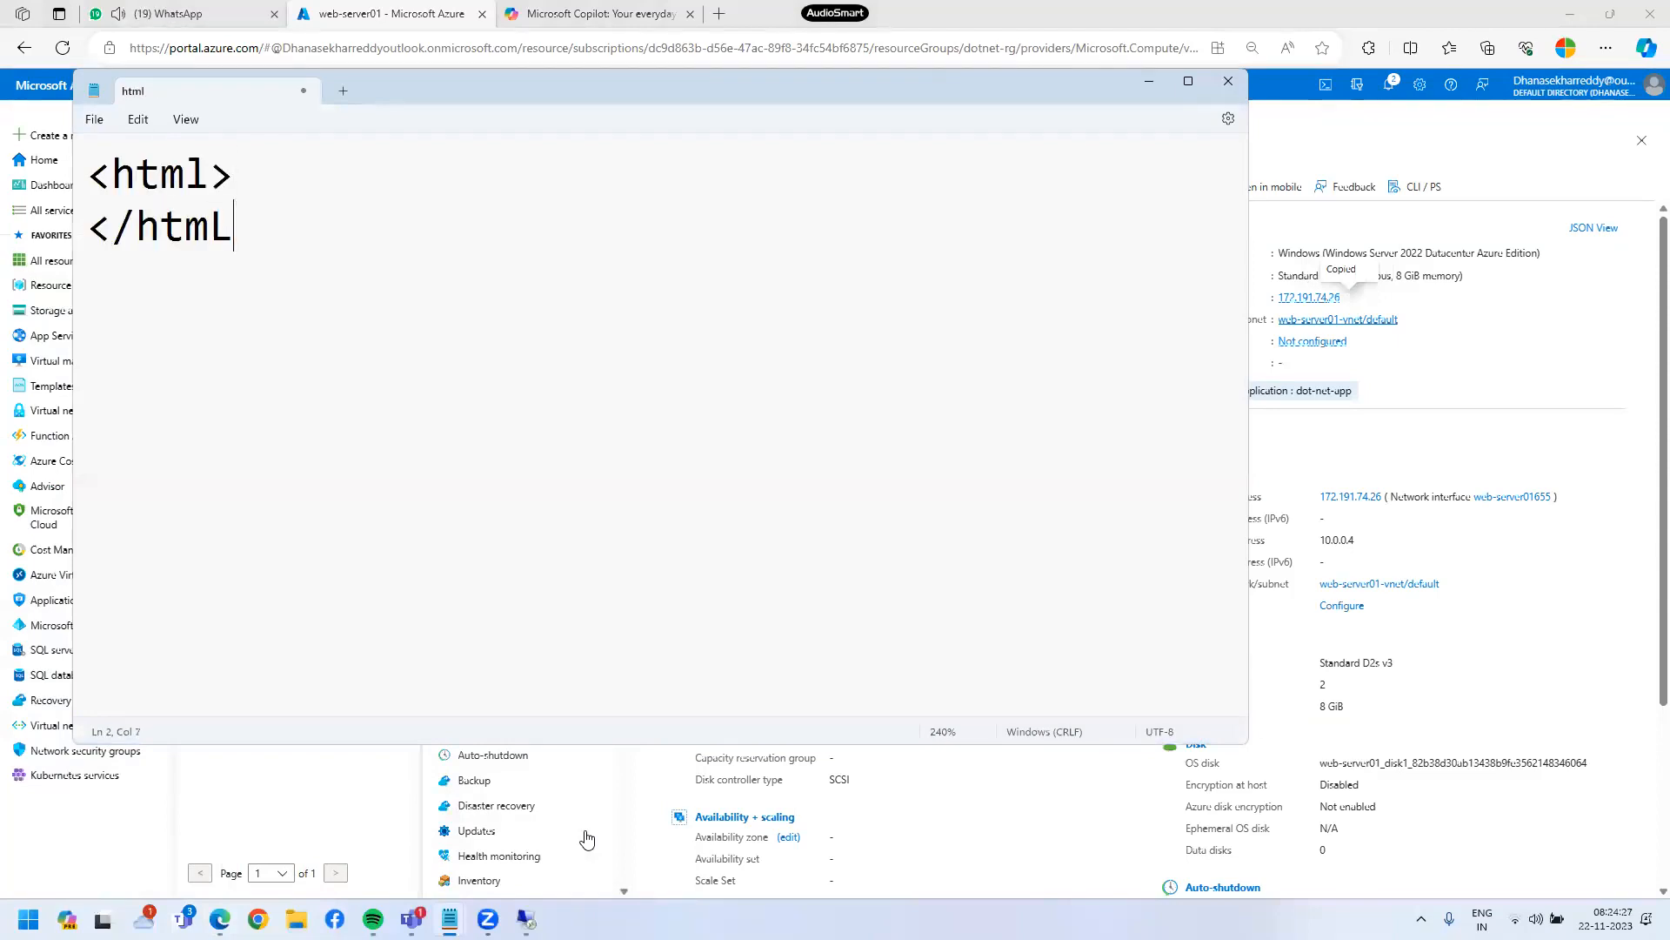
pyautogui.write('>')
pyautogui.press('Up')
pyautogui.press('Return')
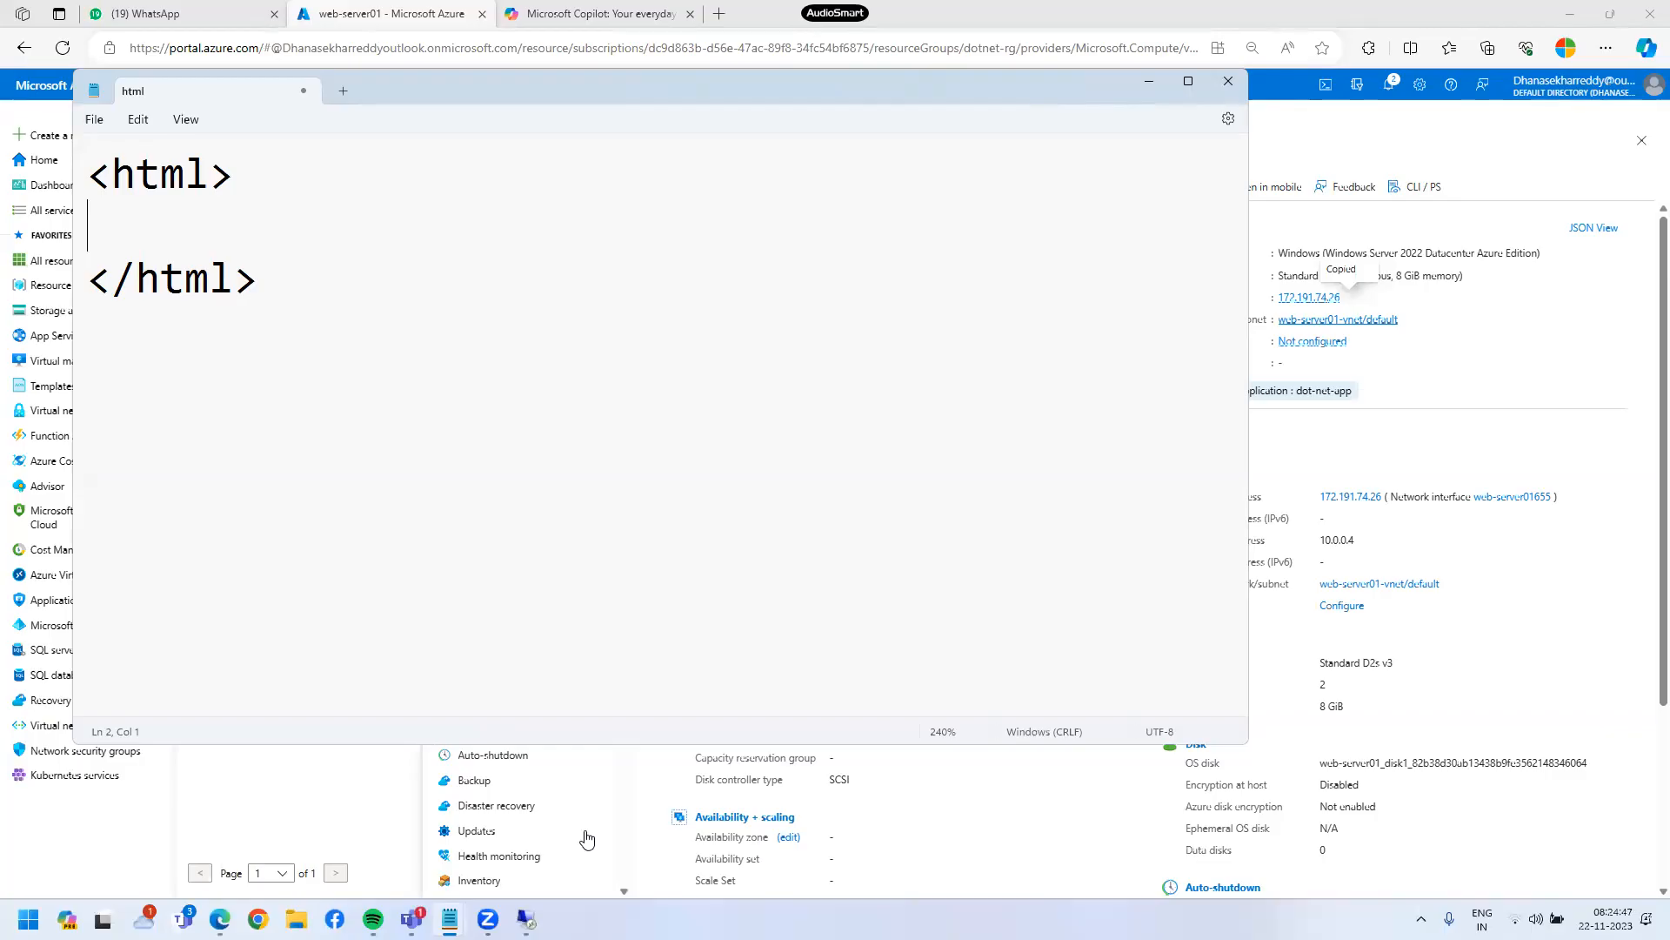
# - Add a <body bgcolor="yellow"> section containing <h1>Welcome to Azure Cloud computing</h1>
pyautogui.write('<')
pyautogui.write('bogy')
pyautogui.press('BackSpace')
pyautogui.press('BackSpace')
pyautogui.write('dy bgcolor')
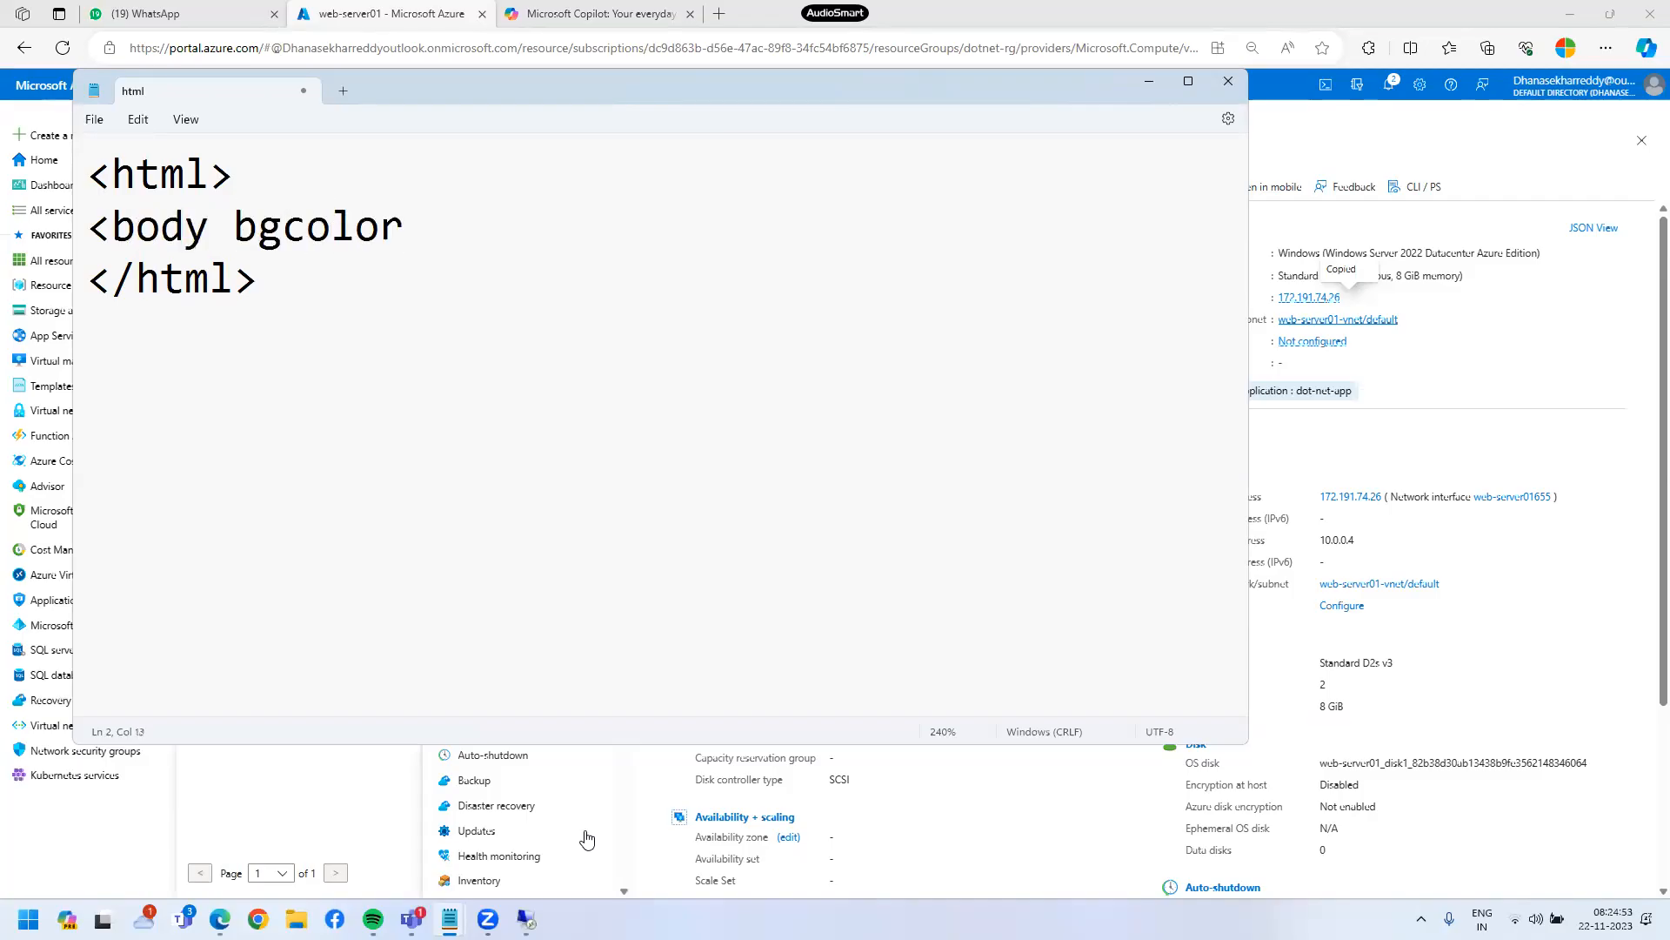
pyautogui.write('="yellow">')
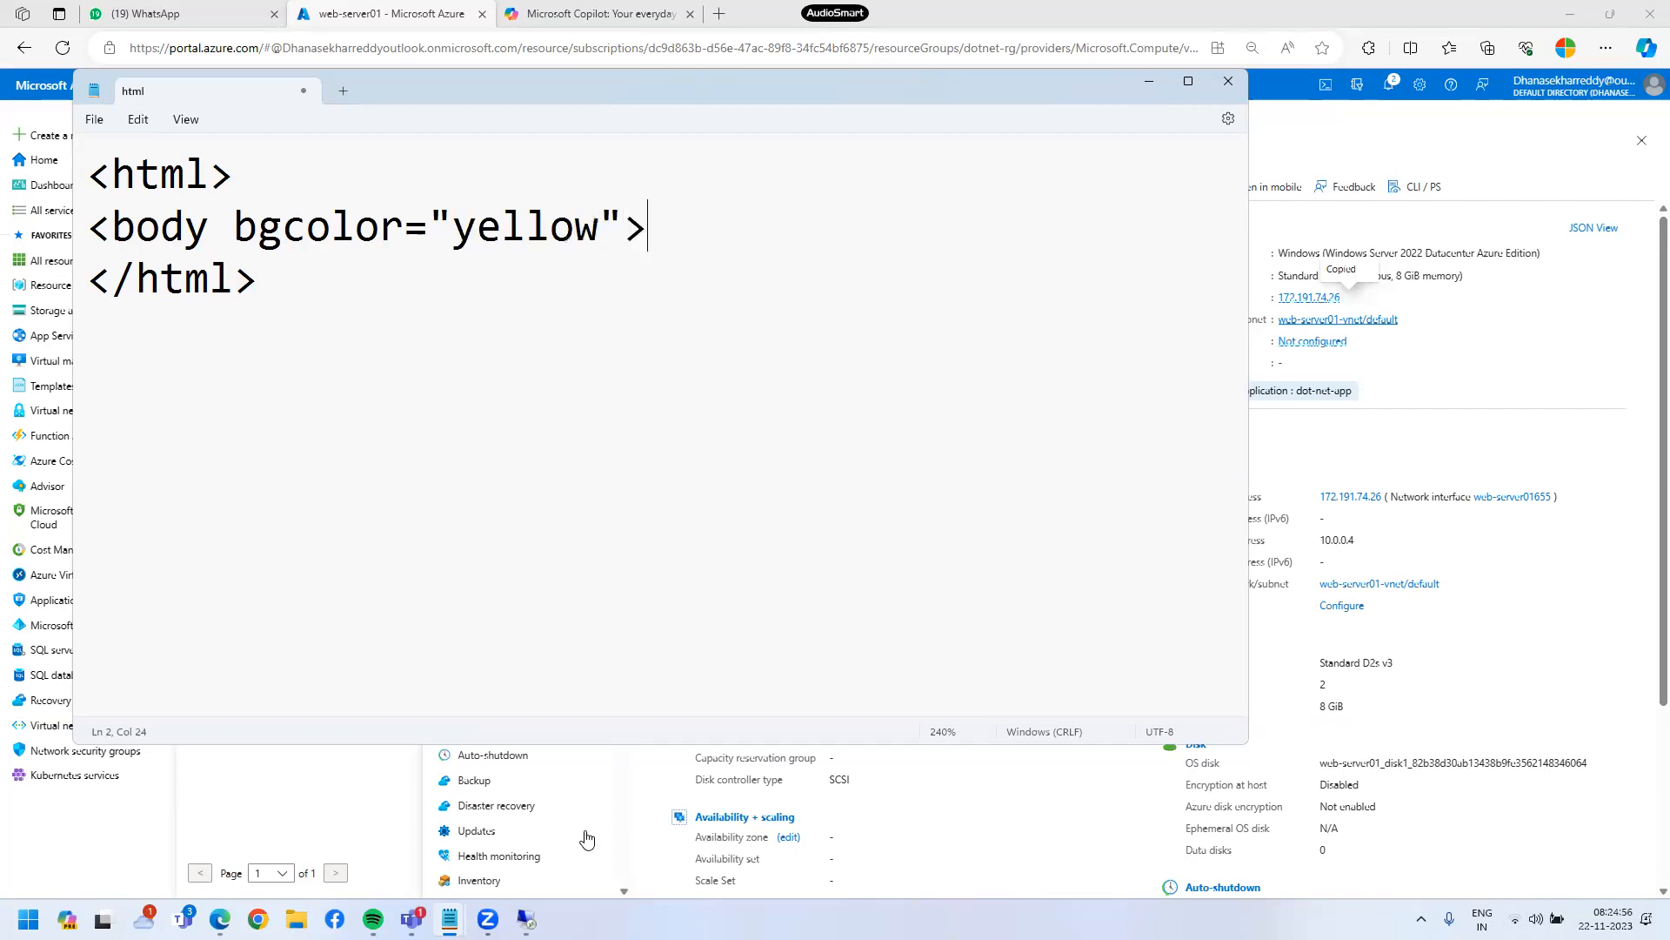
pyautogui.press('Return')
pyautogui.write('</body.')
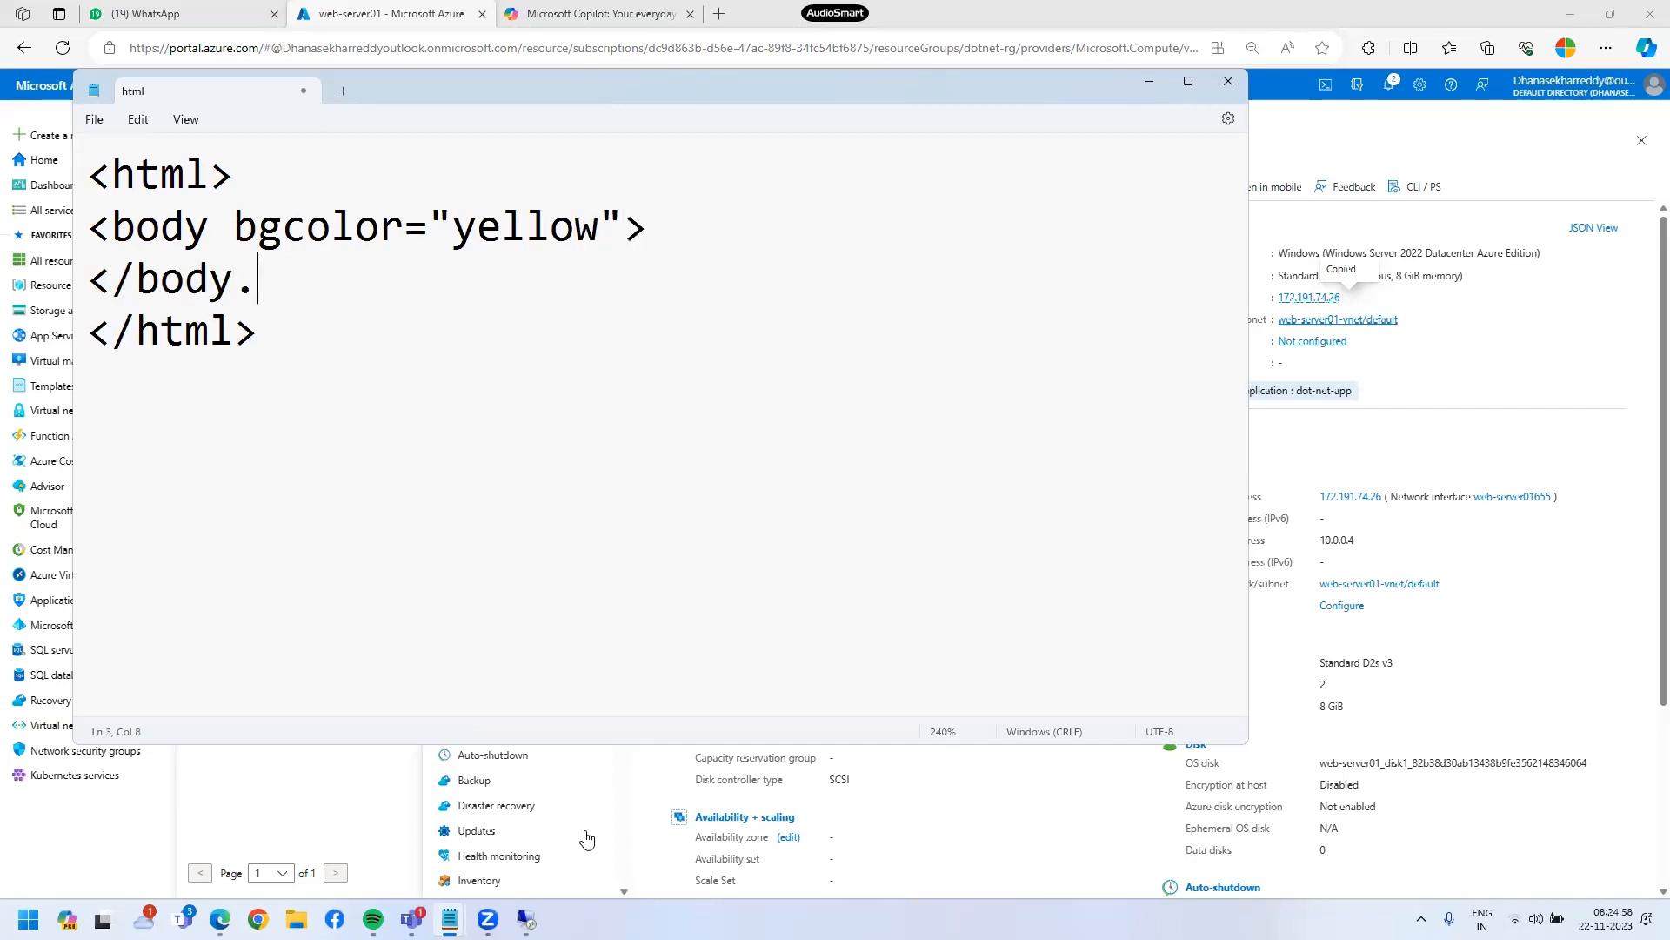
pyautogui.press('BackSpace')
pyautogui.write('>')
pyautogui.press('Up')
pyautogui.press('Return')
pyautogui.write('<')
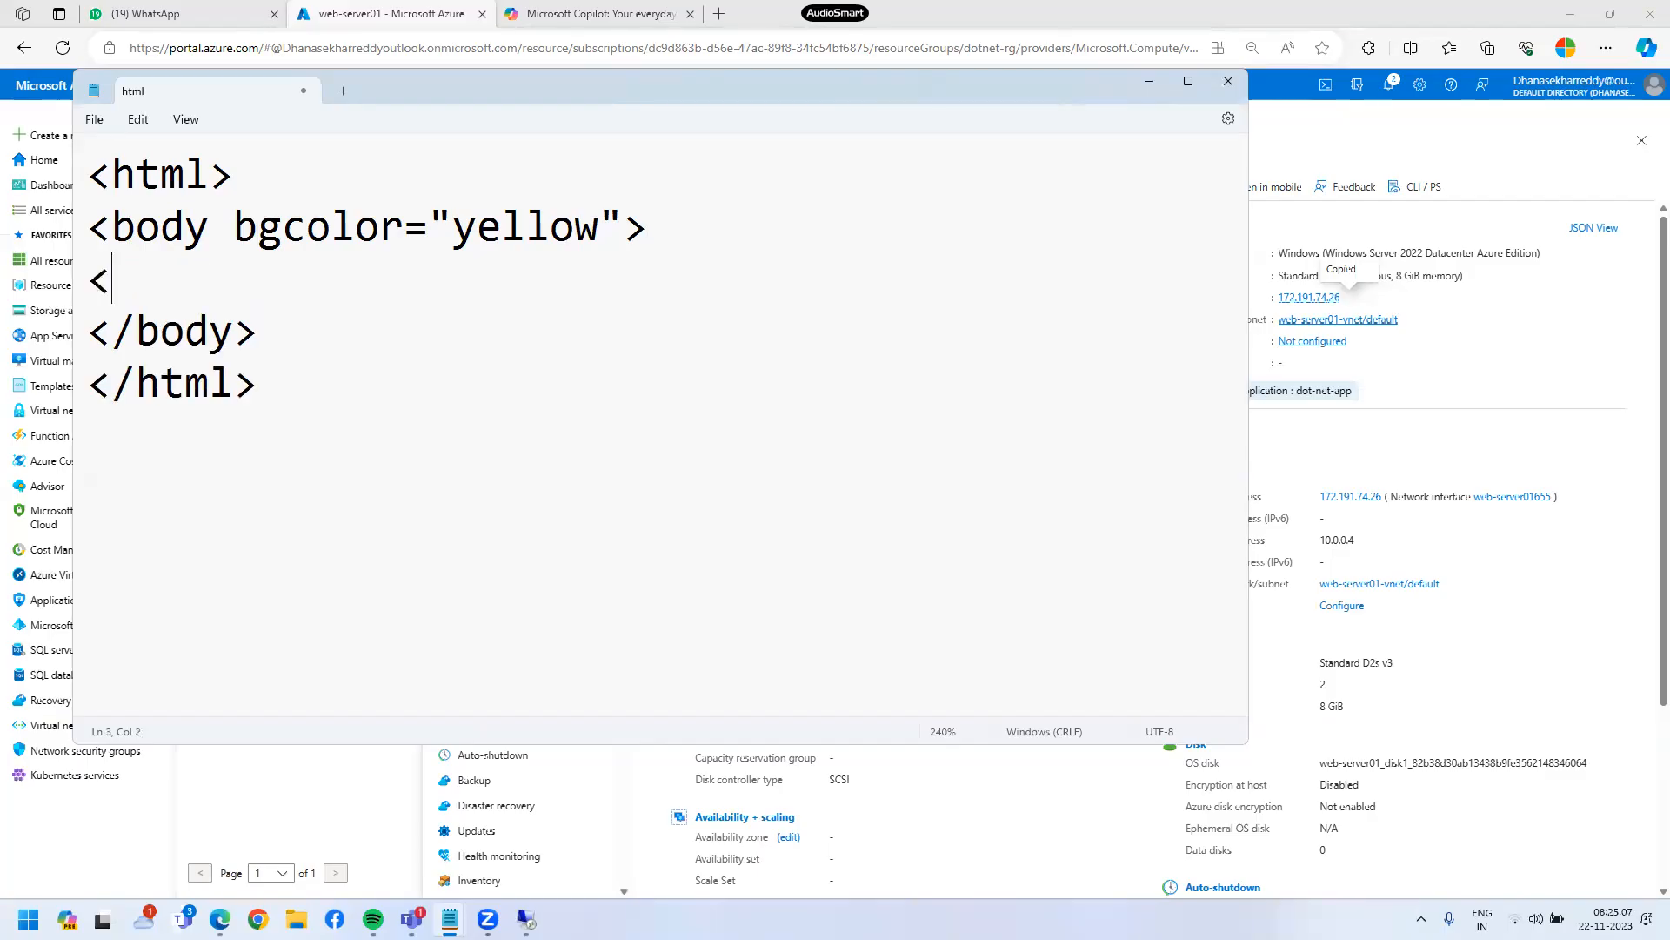
pyautogui.write('h1>W')
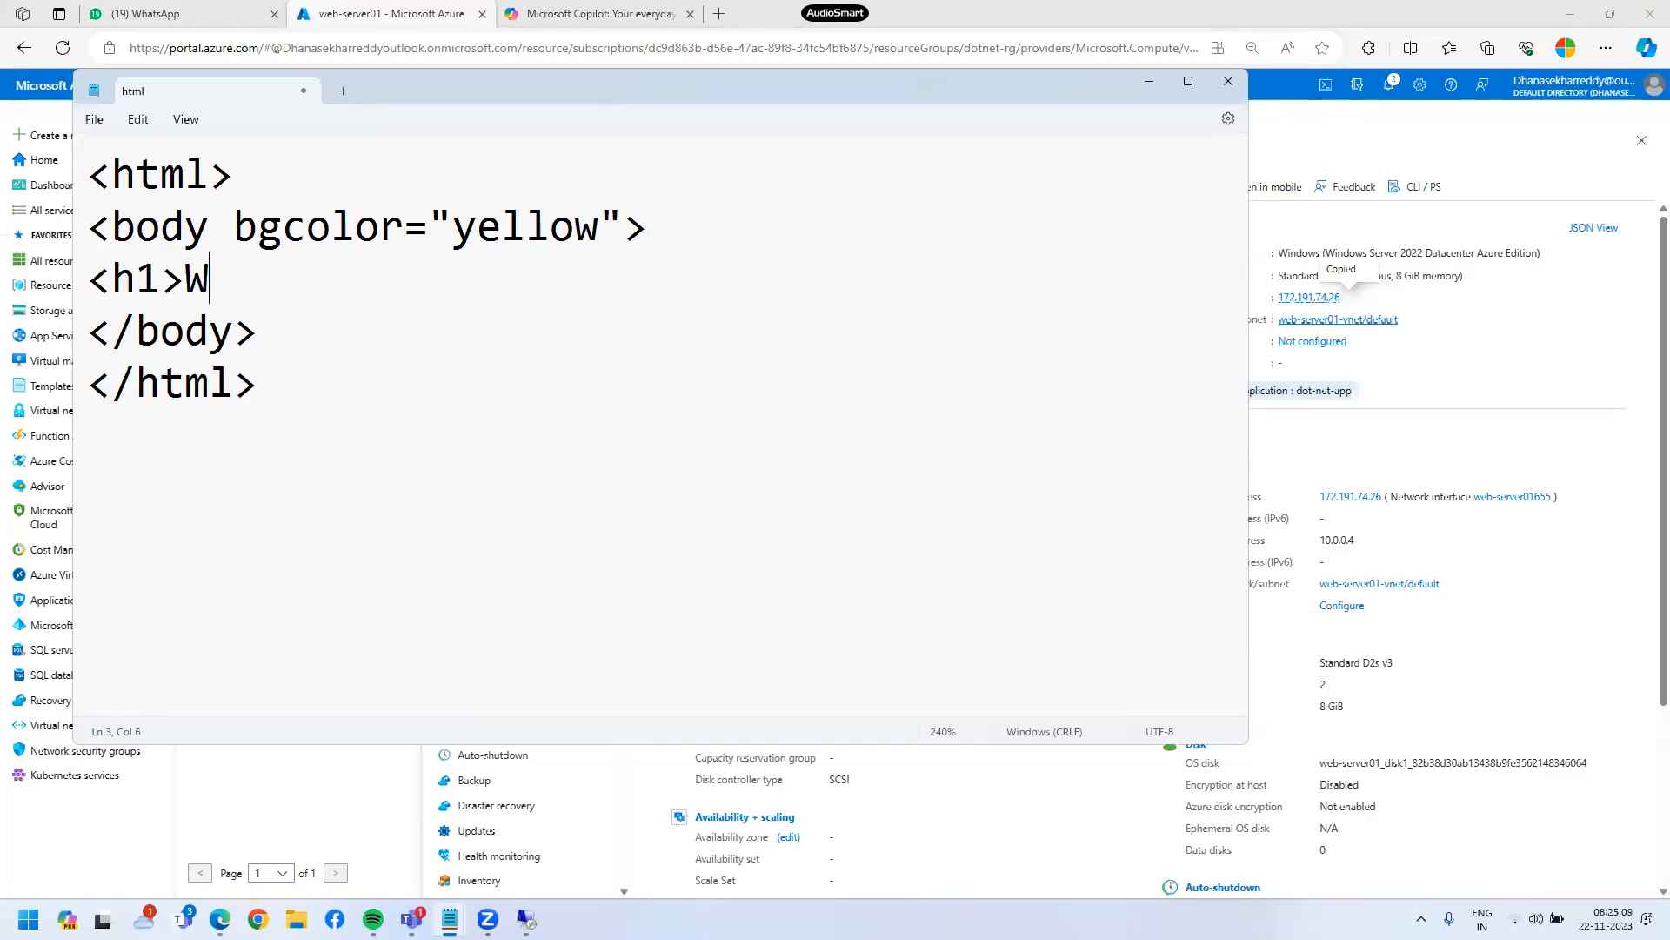
pyautogui.write('elcome to A')
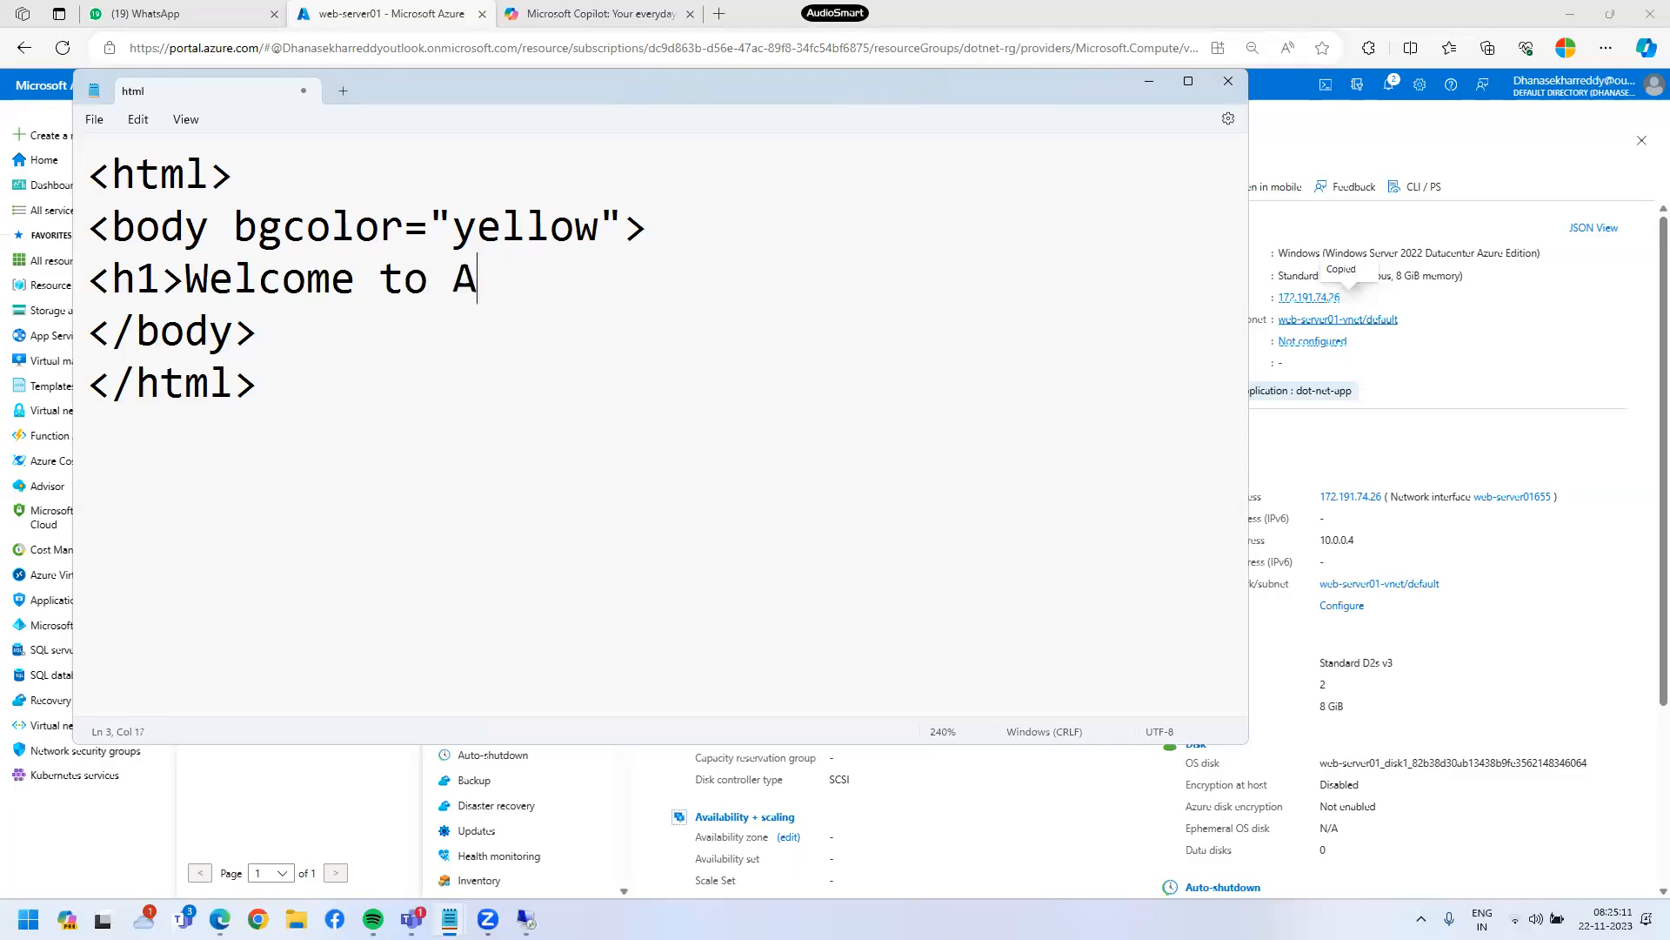
pyautogui.write('zure C')
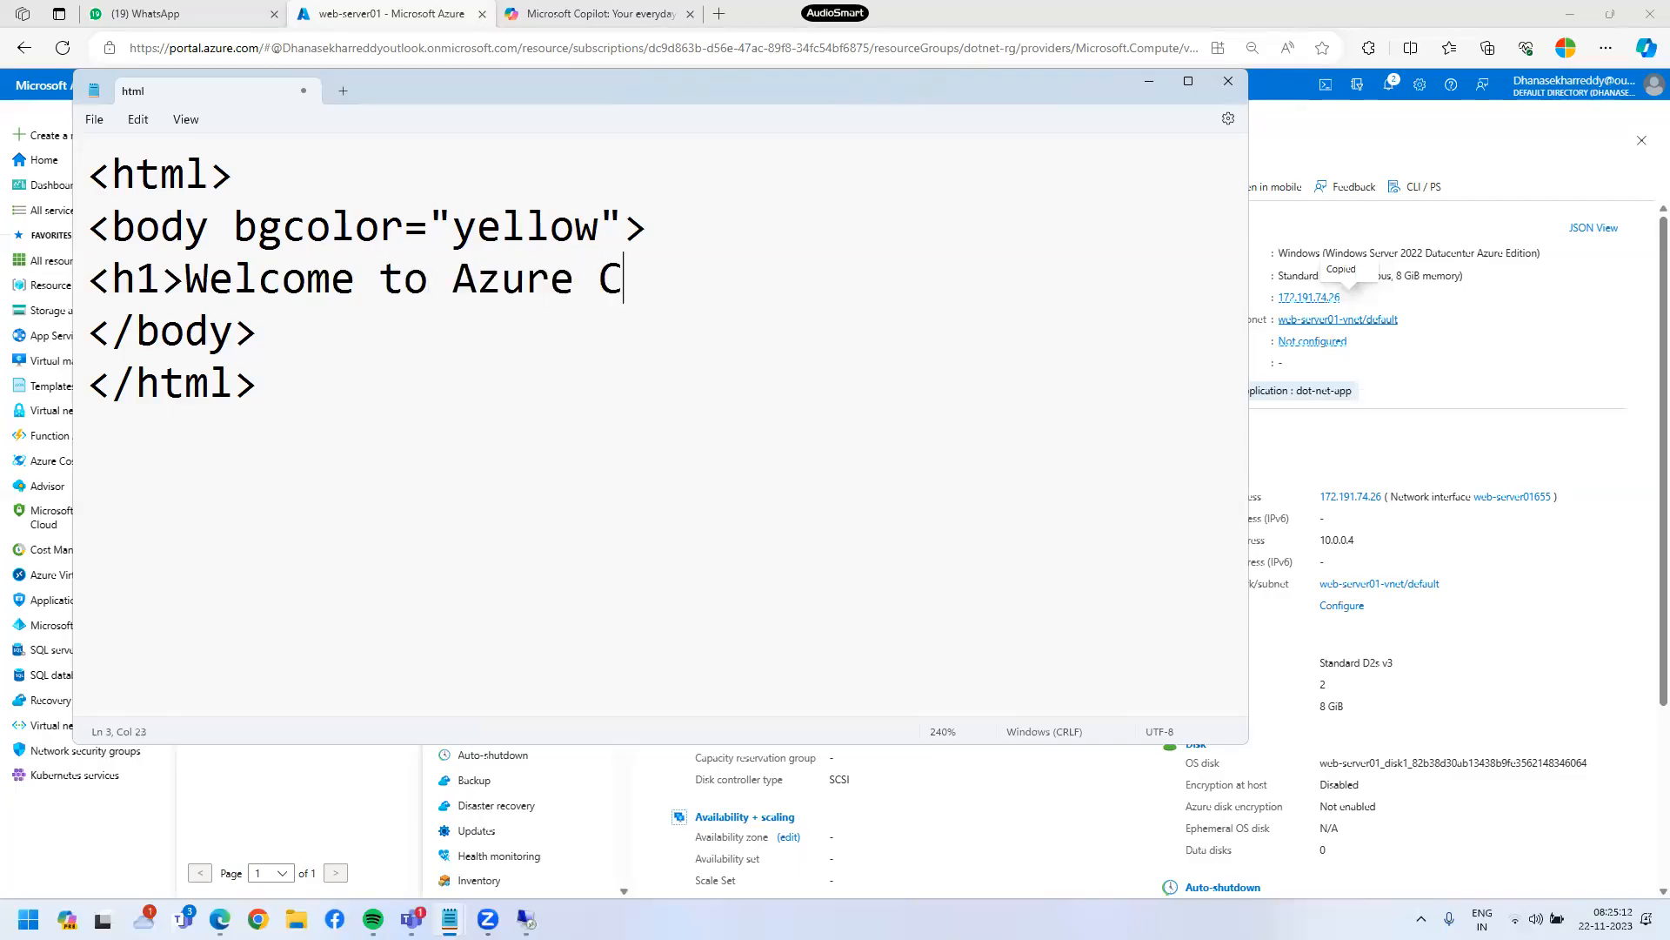
pyautogui.write('loud computing<')
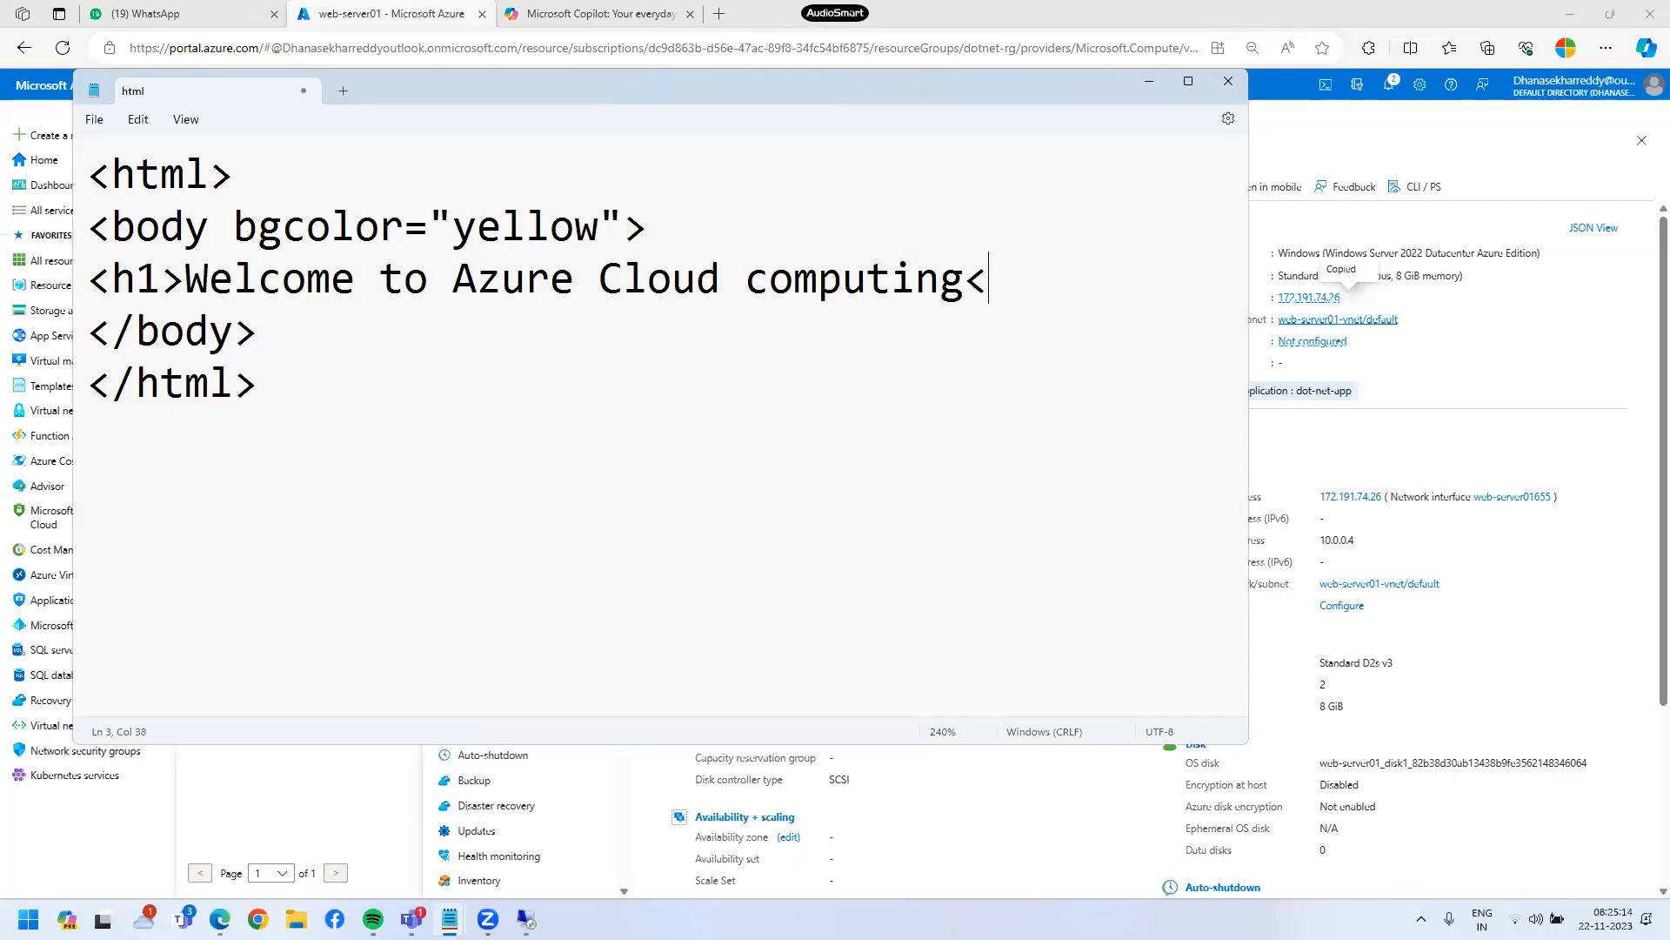
pyautogui.write('/h1>')
# - Save the page as index.html on the Desktop, overwriting the existing file
pyautogui.click(93, 120)
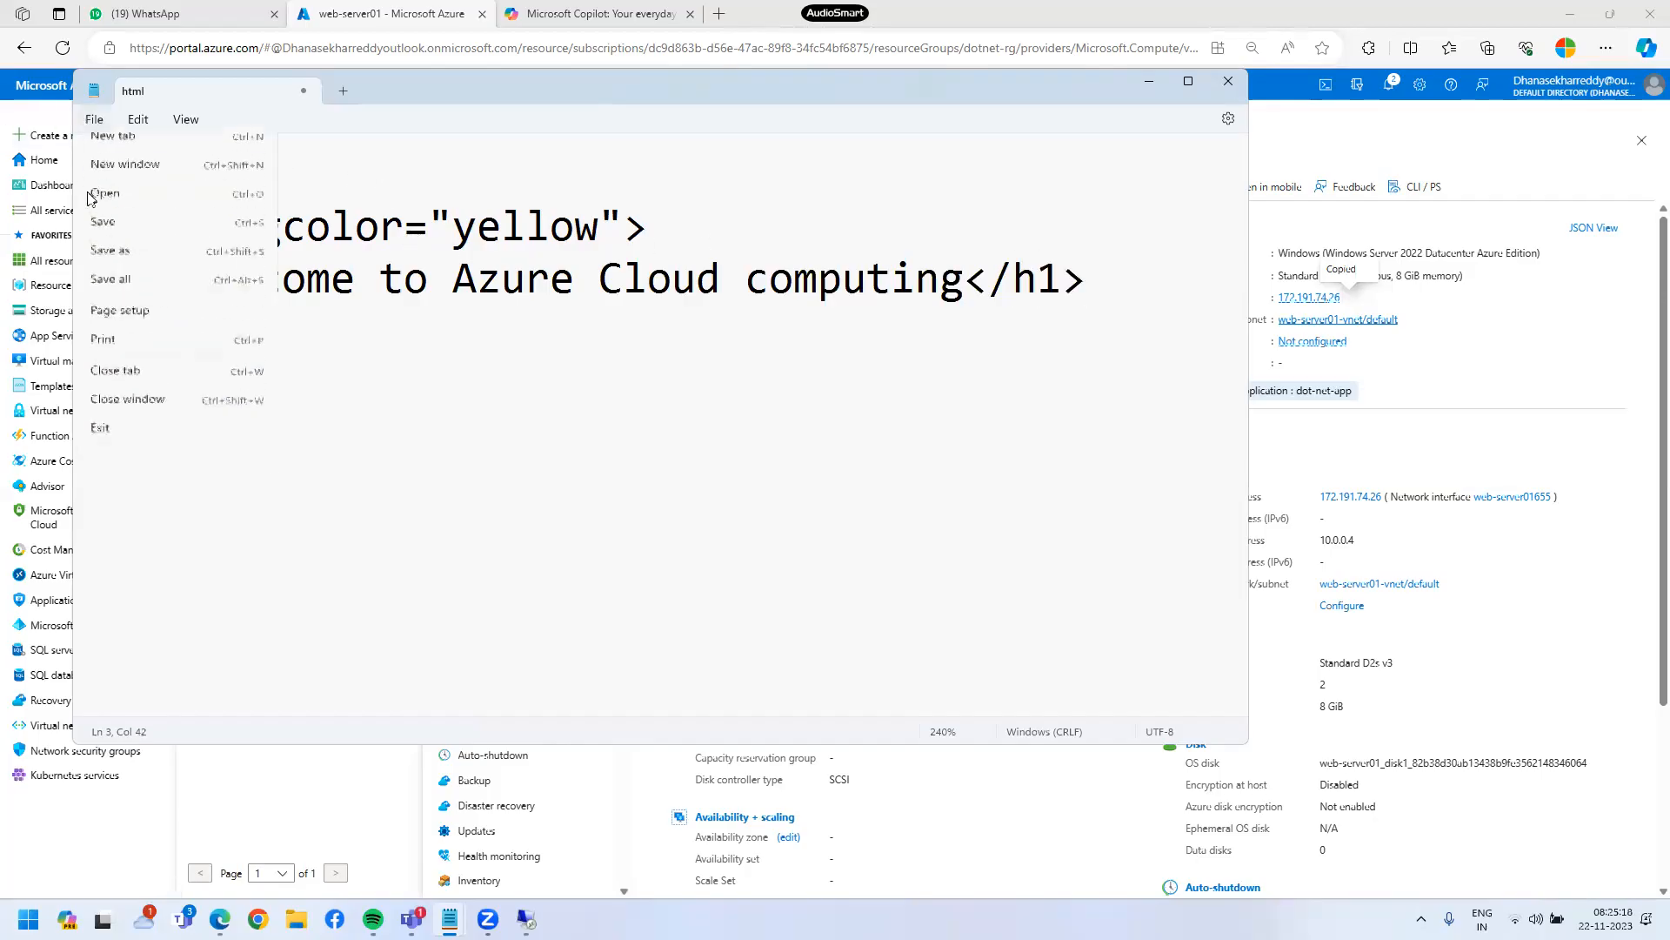
pyautogui.click(105, 231)
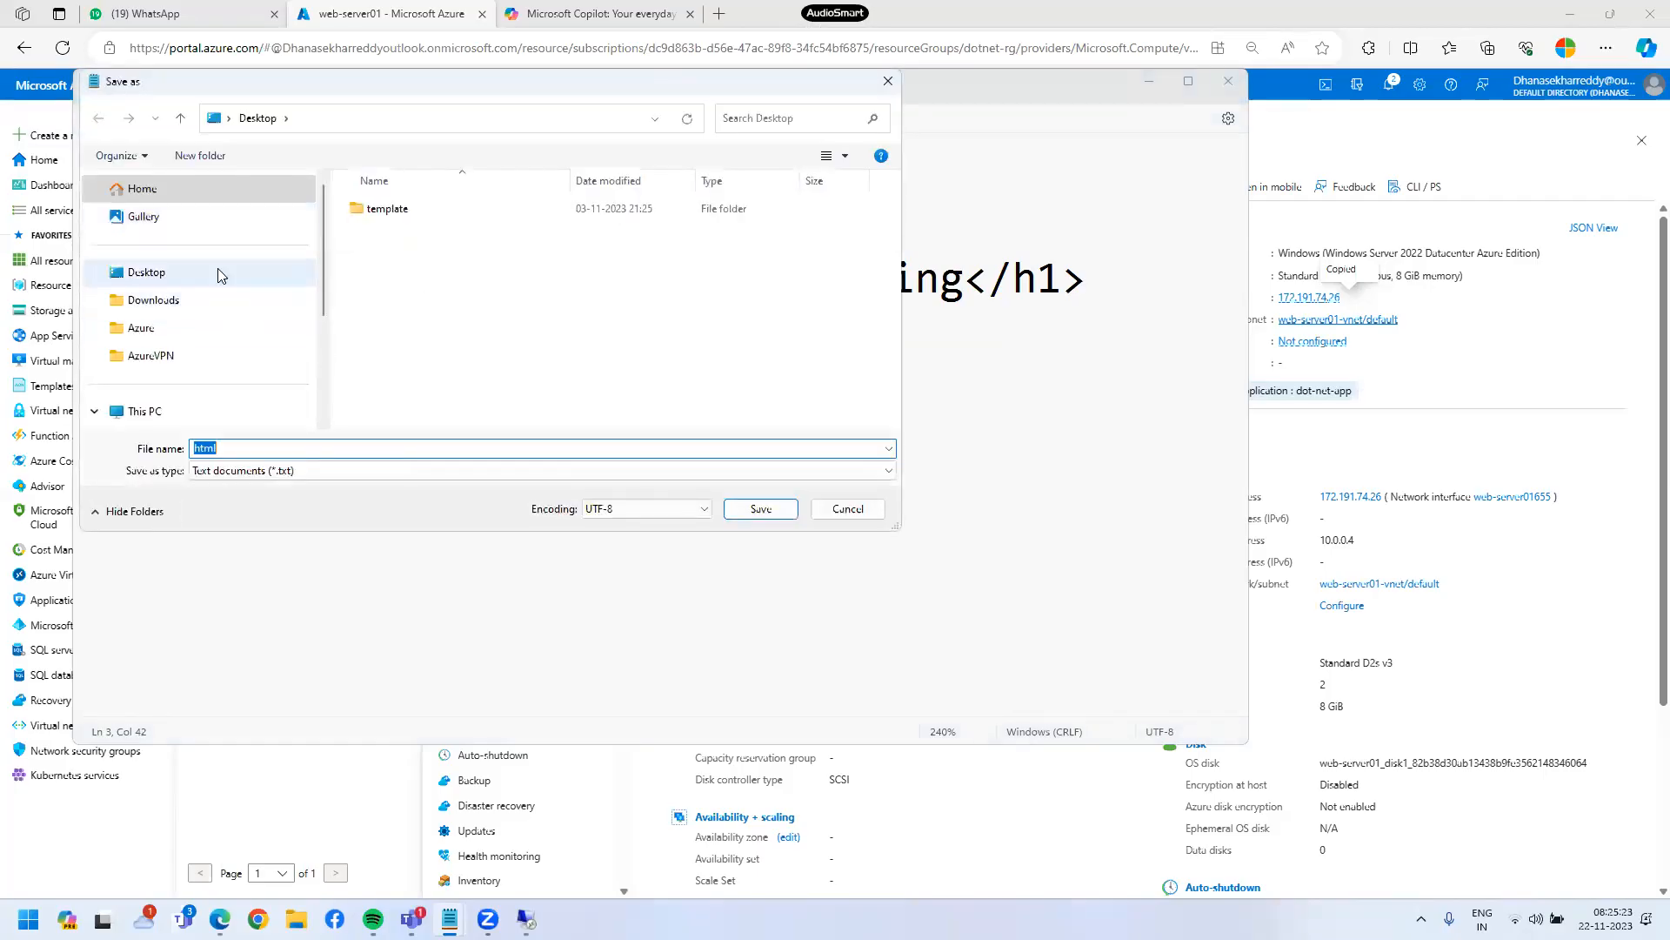
pyautogui.click(217, 271)
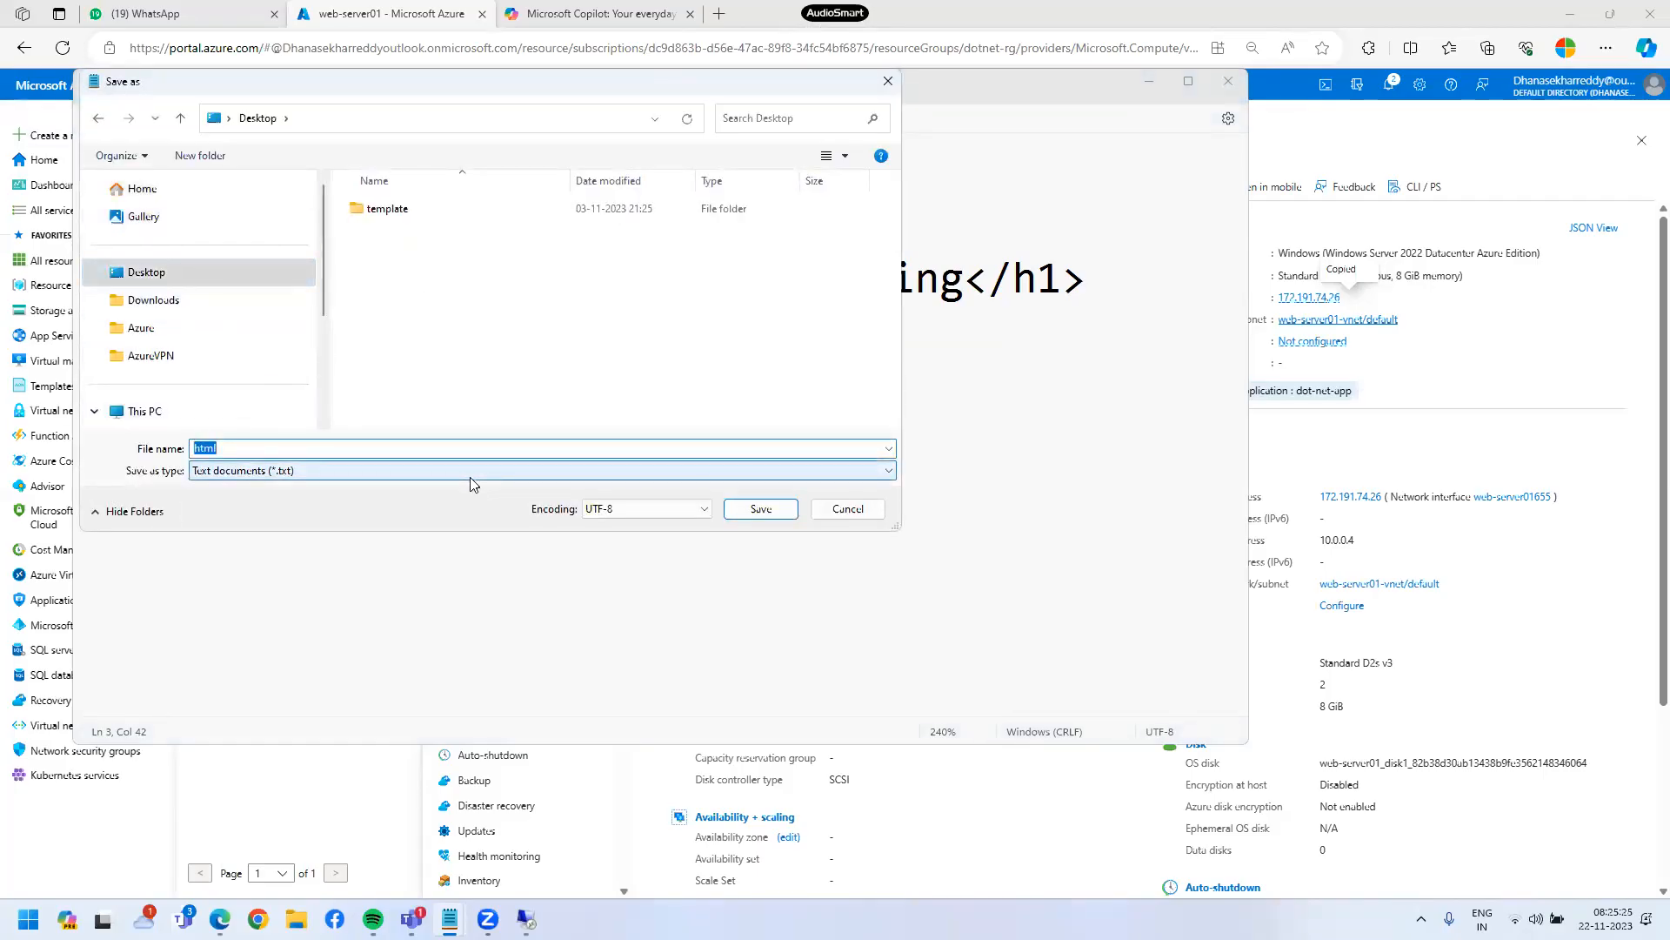
pyautogui.write('index.html')
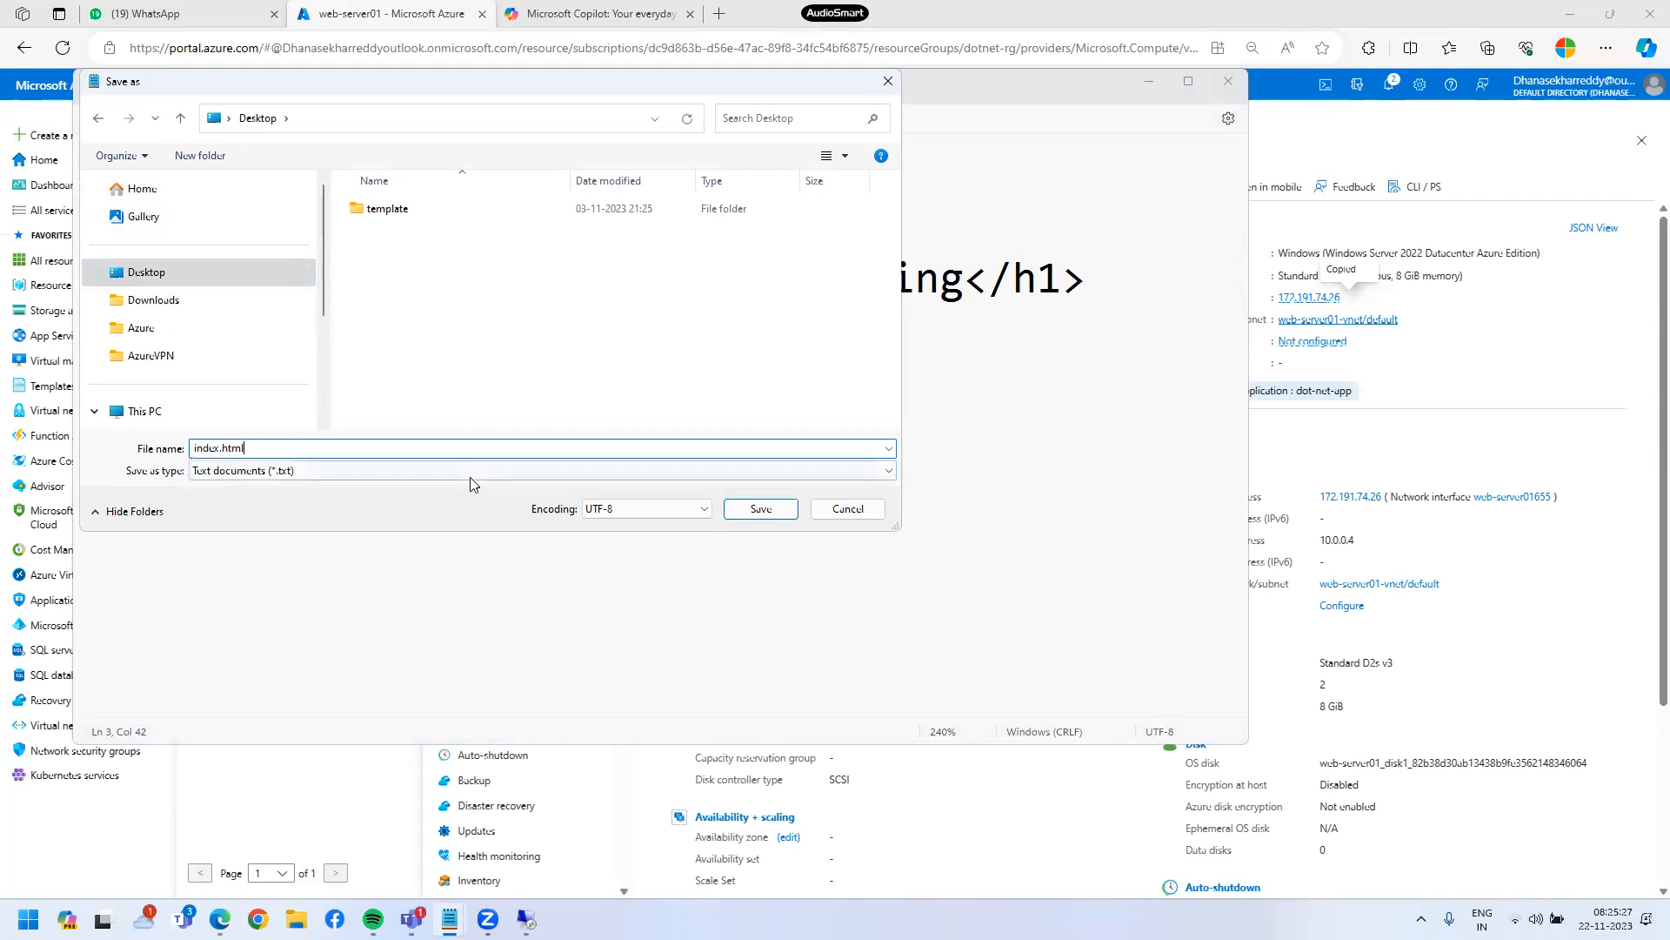
pyautogui.click(762, 513)
pyautogui.click(876, 460)
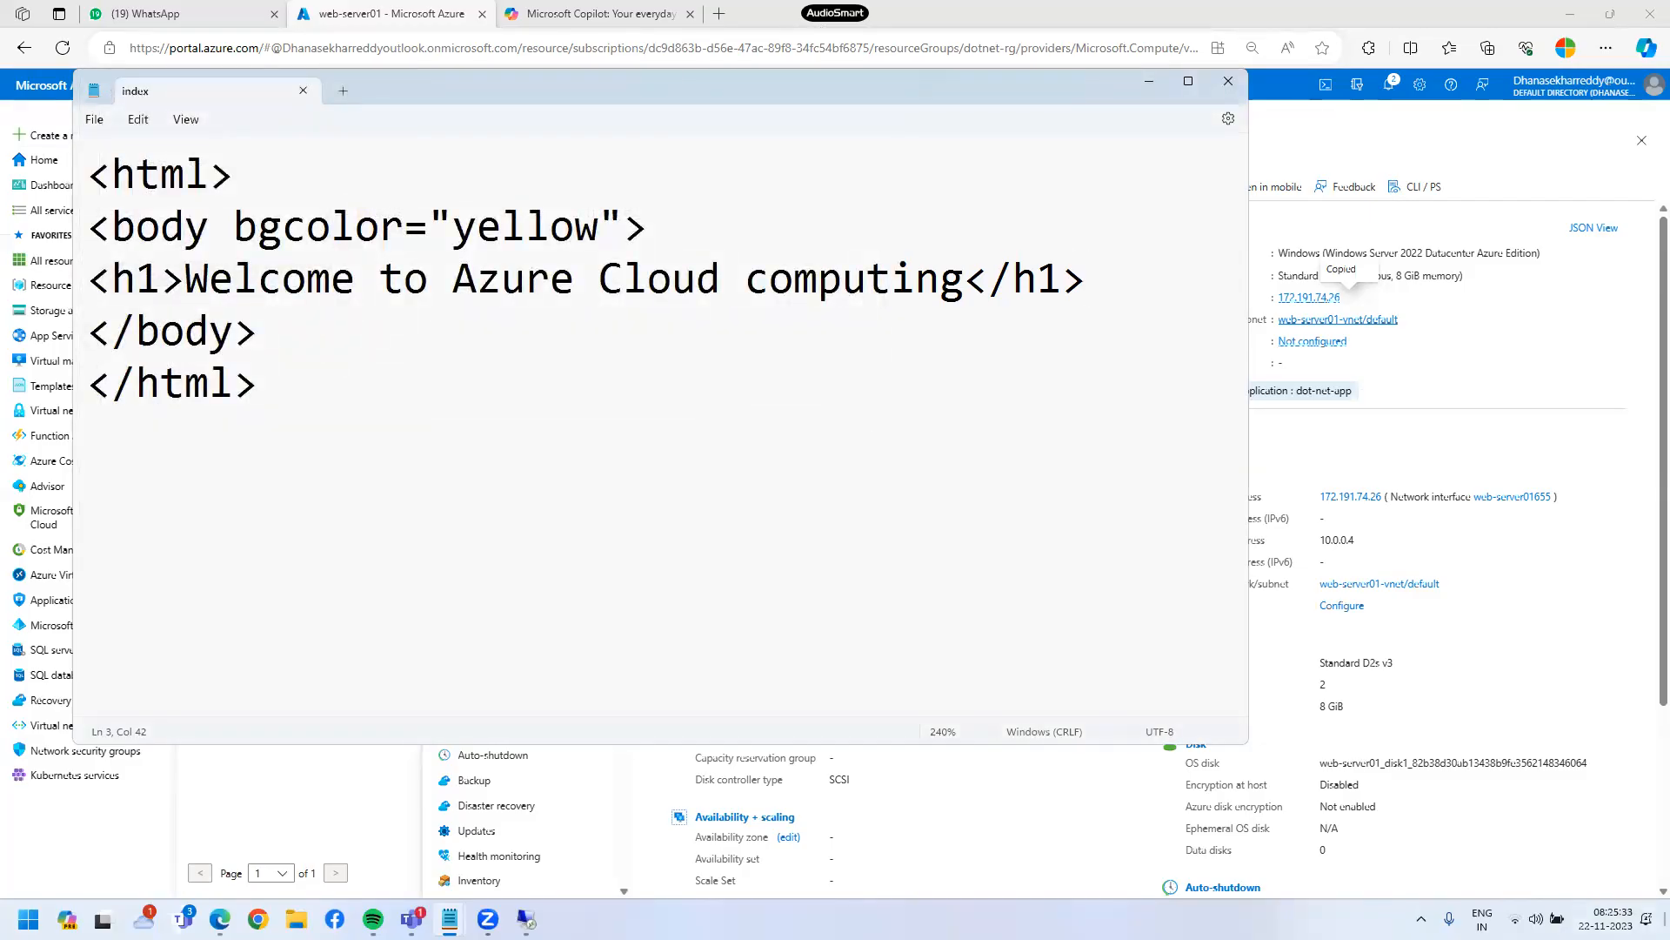
# - Show the desktop and refresh it so the saved index.html appears
pyautogui.press('super+d')
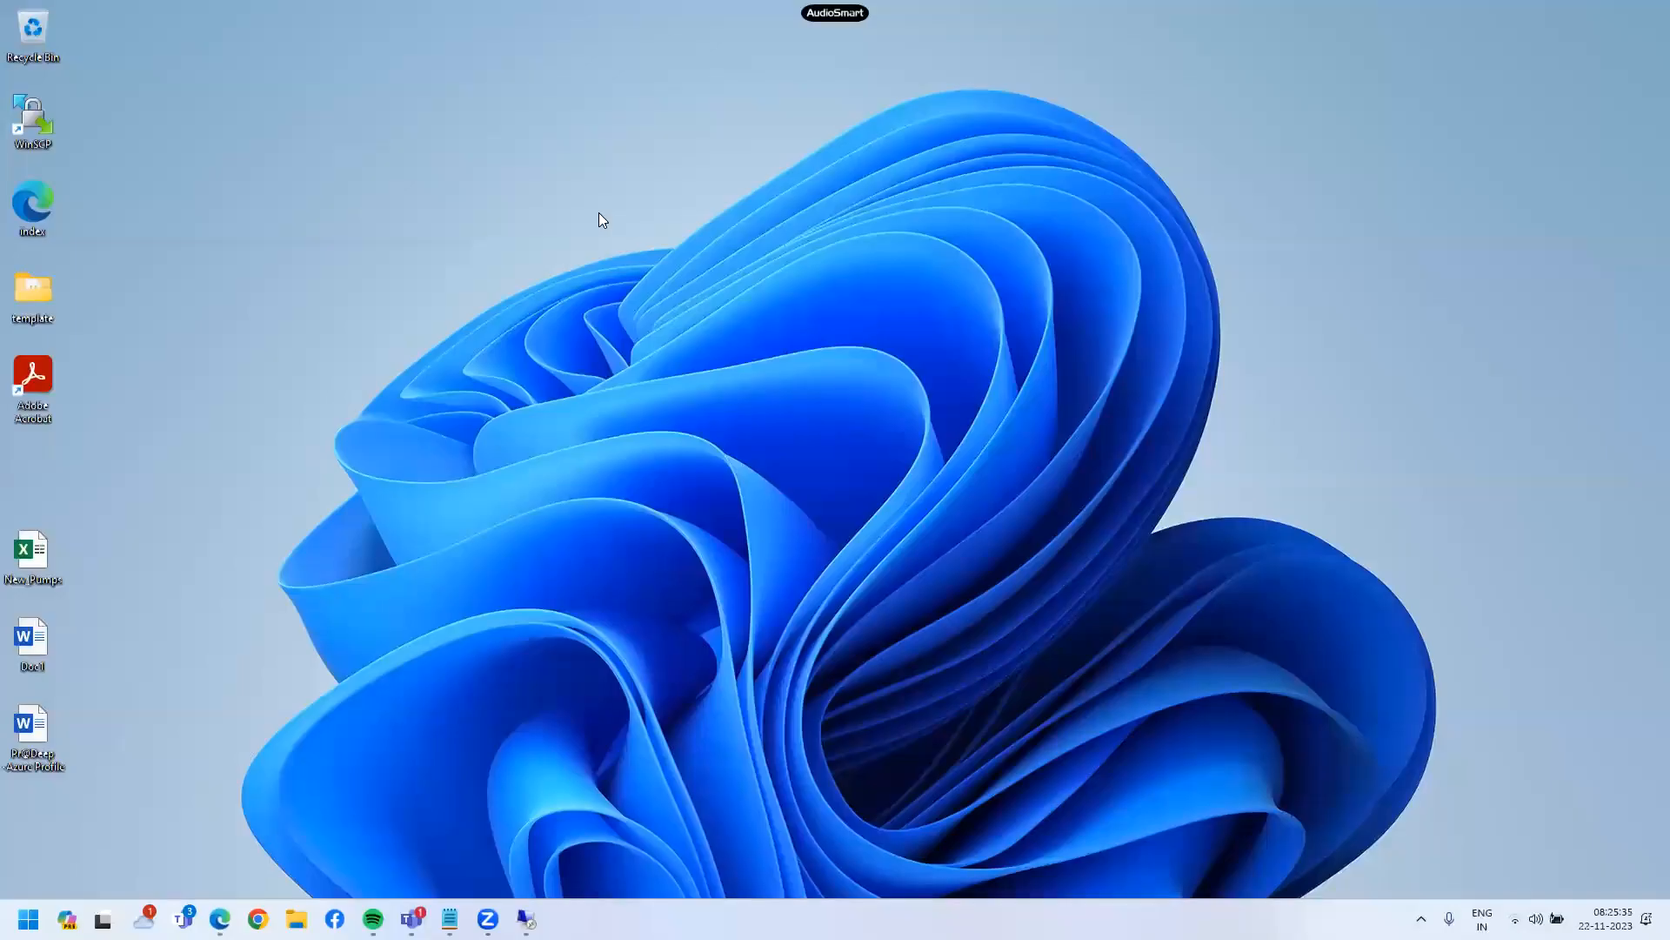
pyautogui.rightClick(648, 205)
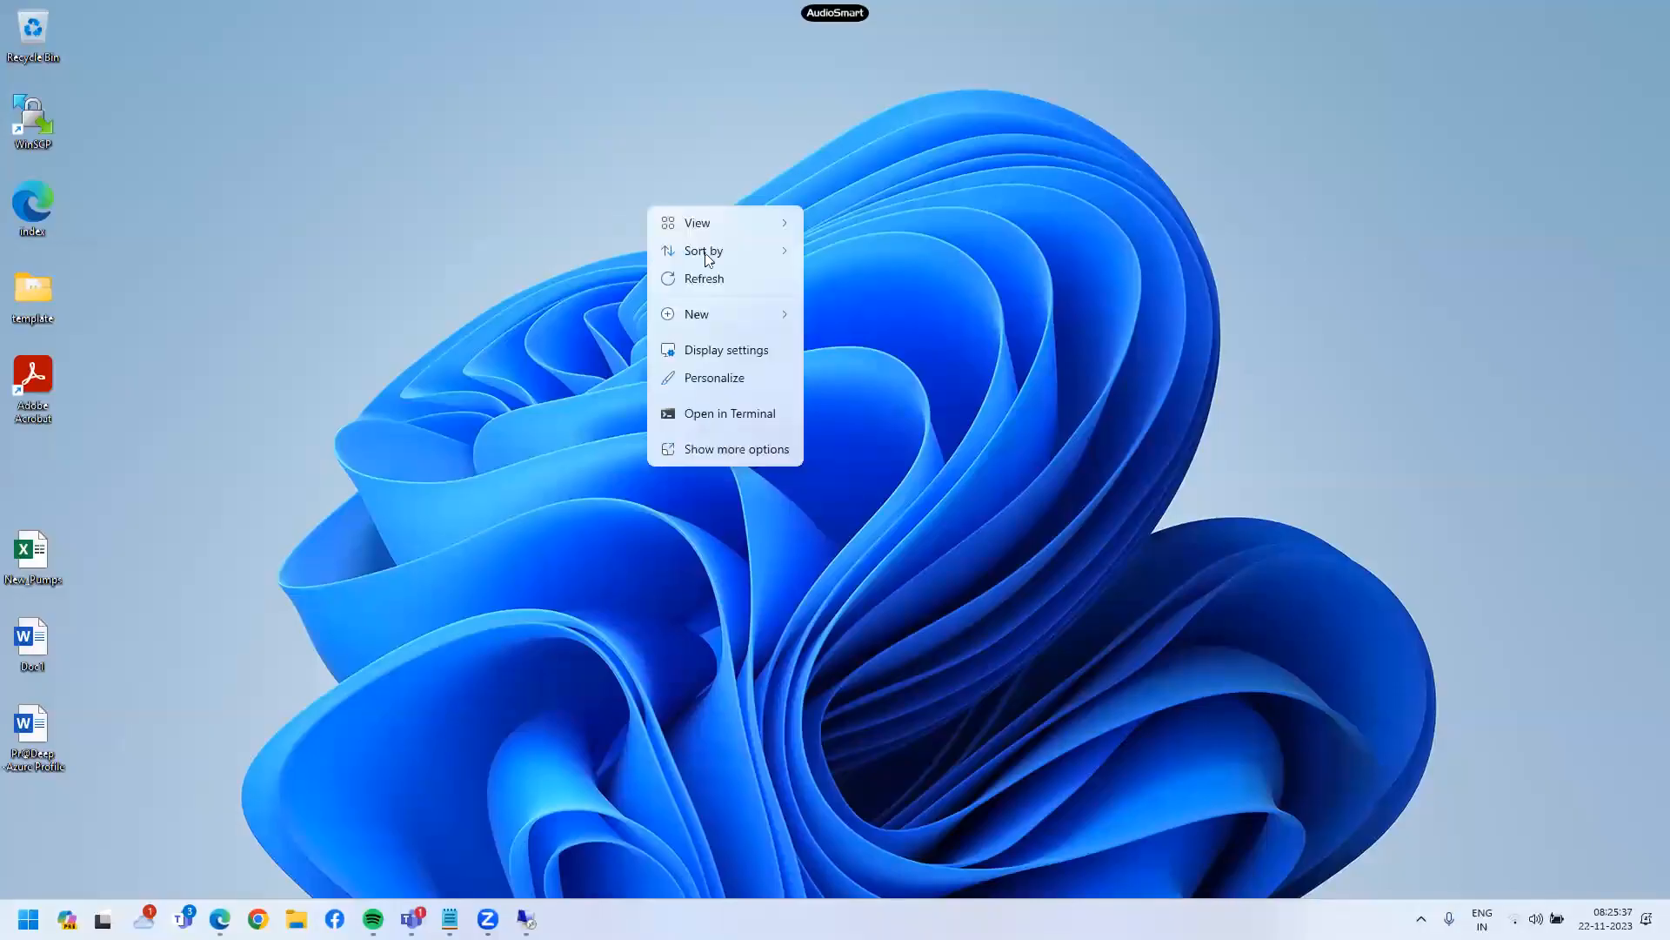
pyautogui.click(712, 281)
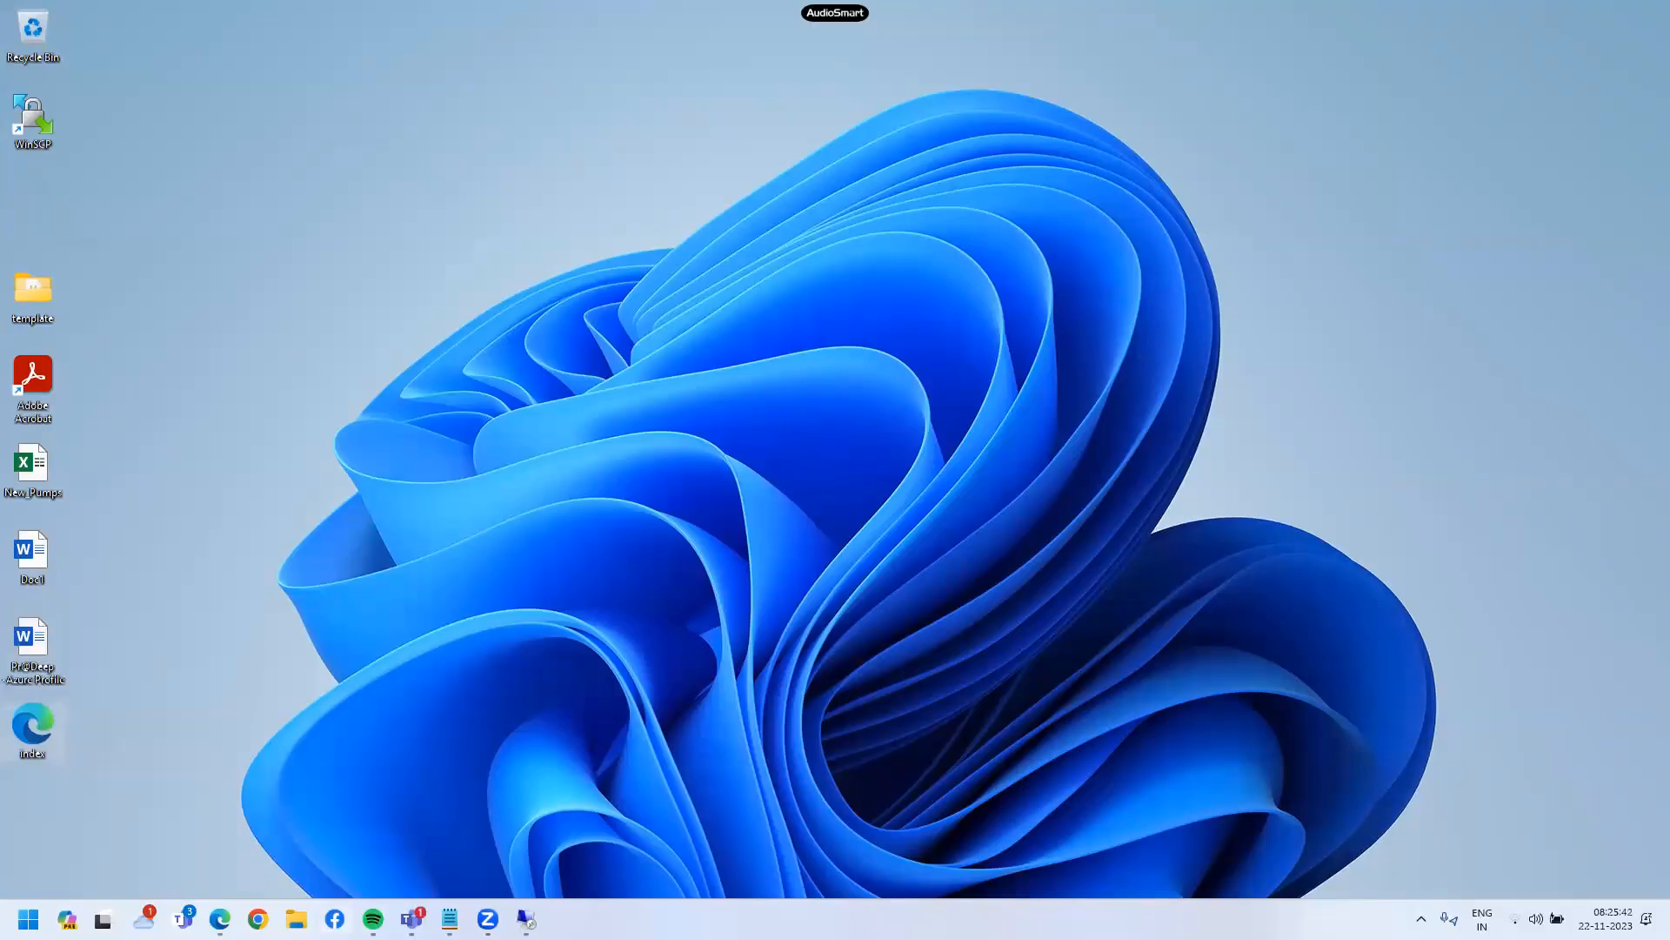
# - In the remote IIS Manager, explore the TCS site's wwwroot folder to confirm index.html is there
pyautogui.click(527, 919)
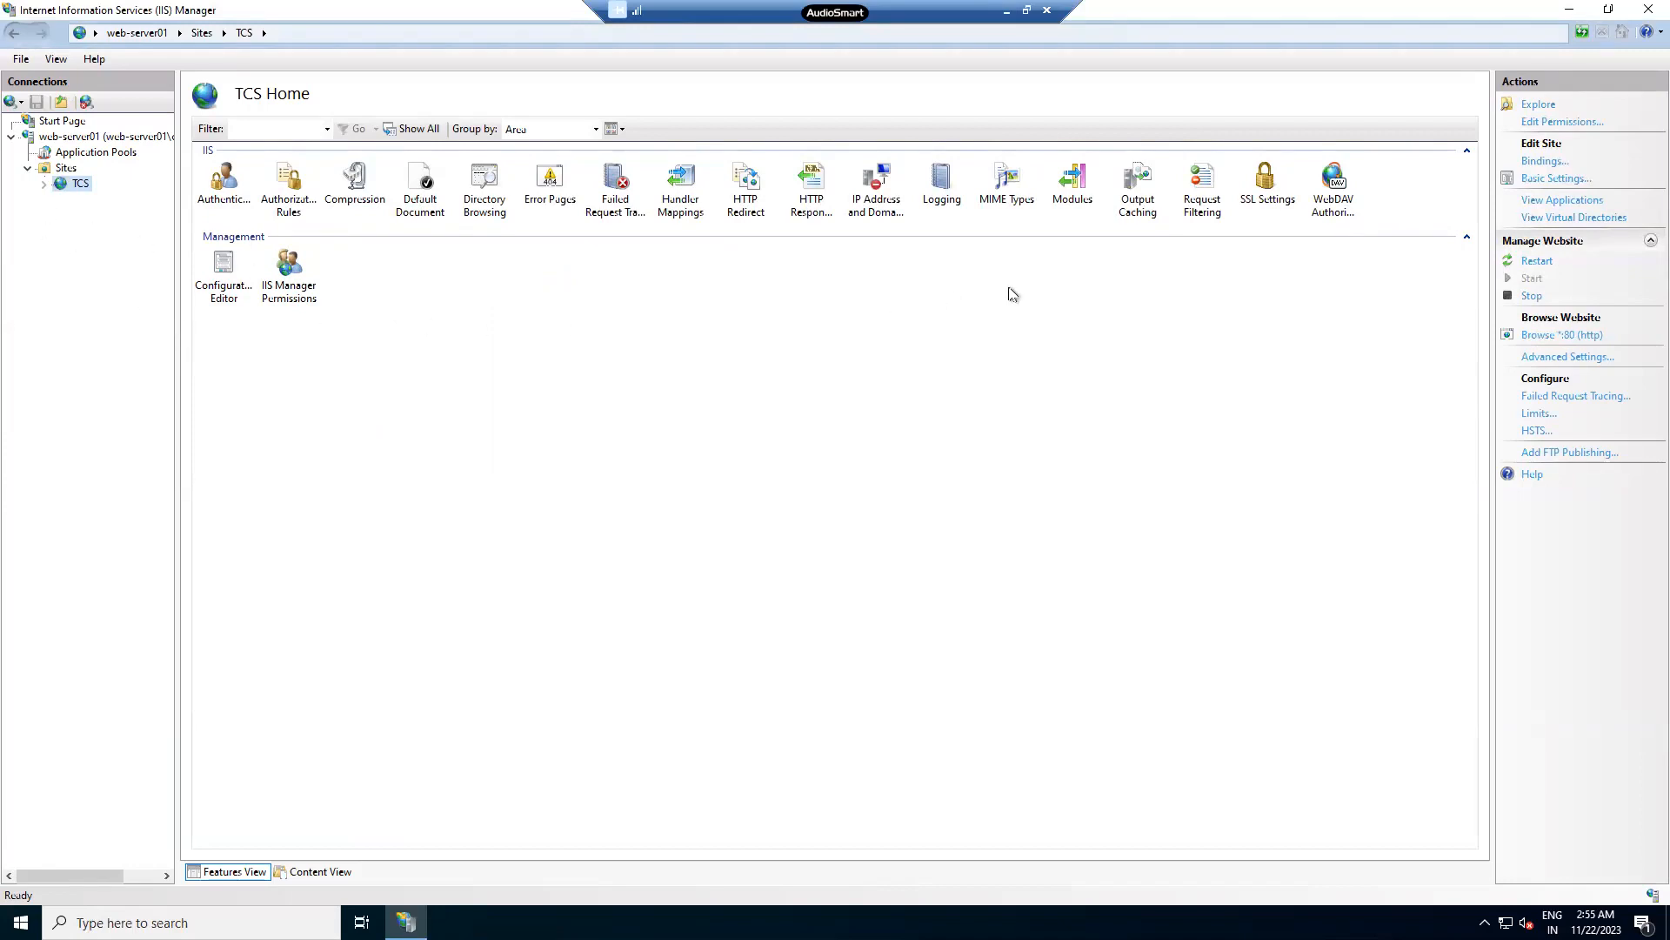
pyautogui.rightClick(129, 187)
pyautogui.click(149, 196)
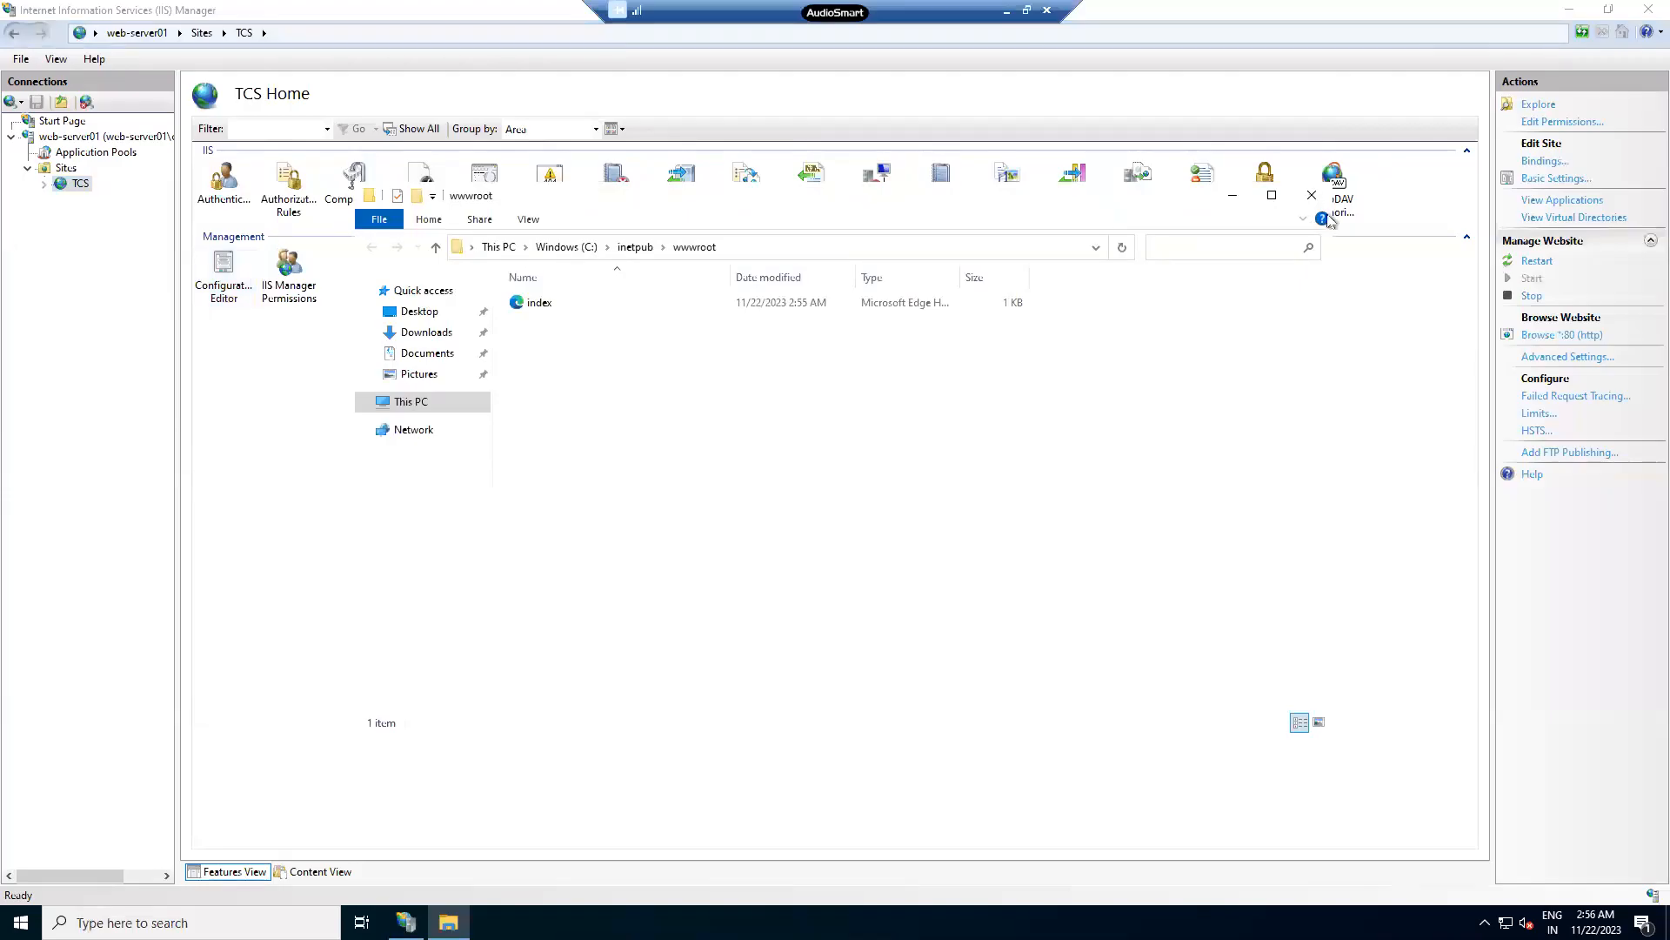
pyautogui.hotkey('ctrl', 'a')
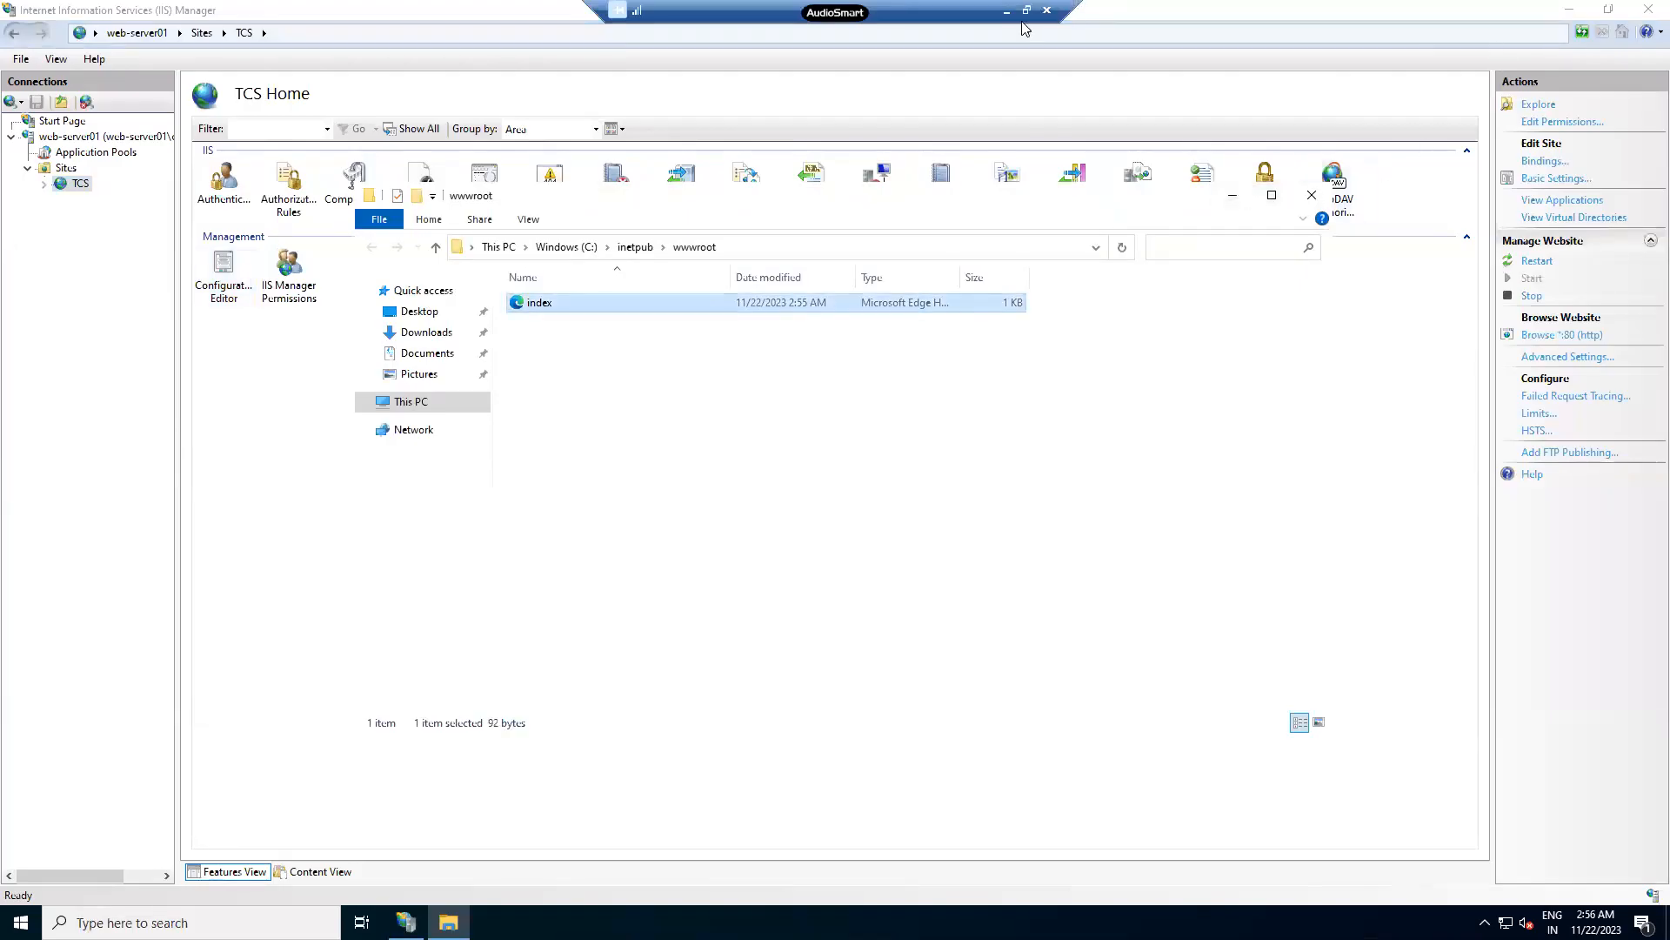
pyautogui.click(1312, 195)
# - Return to the local Edge browser and open a new tab
pyautogui.click(1007, 10)
pyautogui.hotkey('alt', 'Tab')
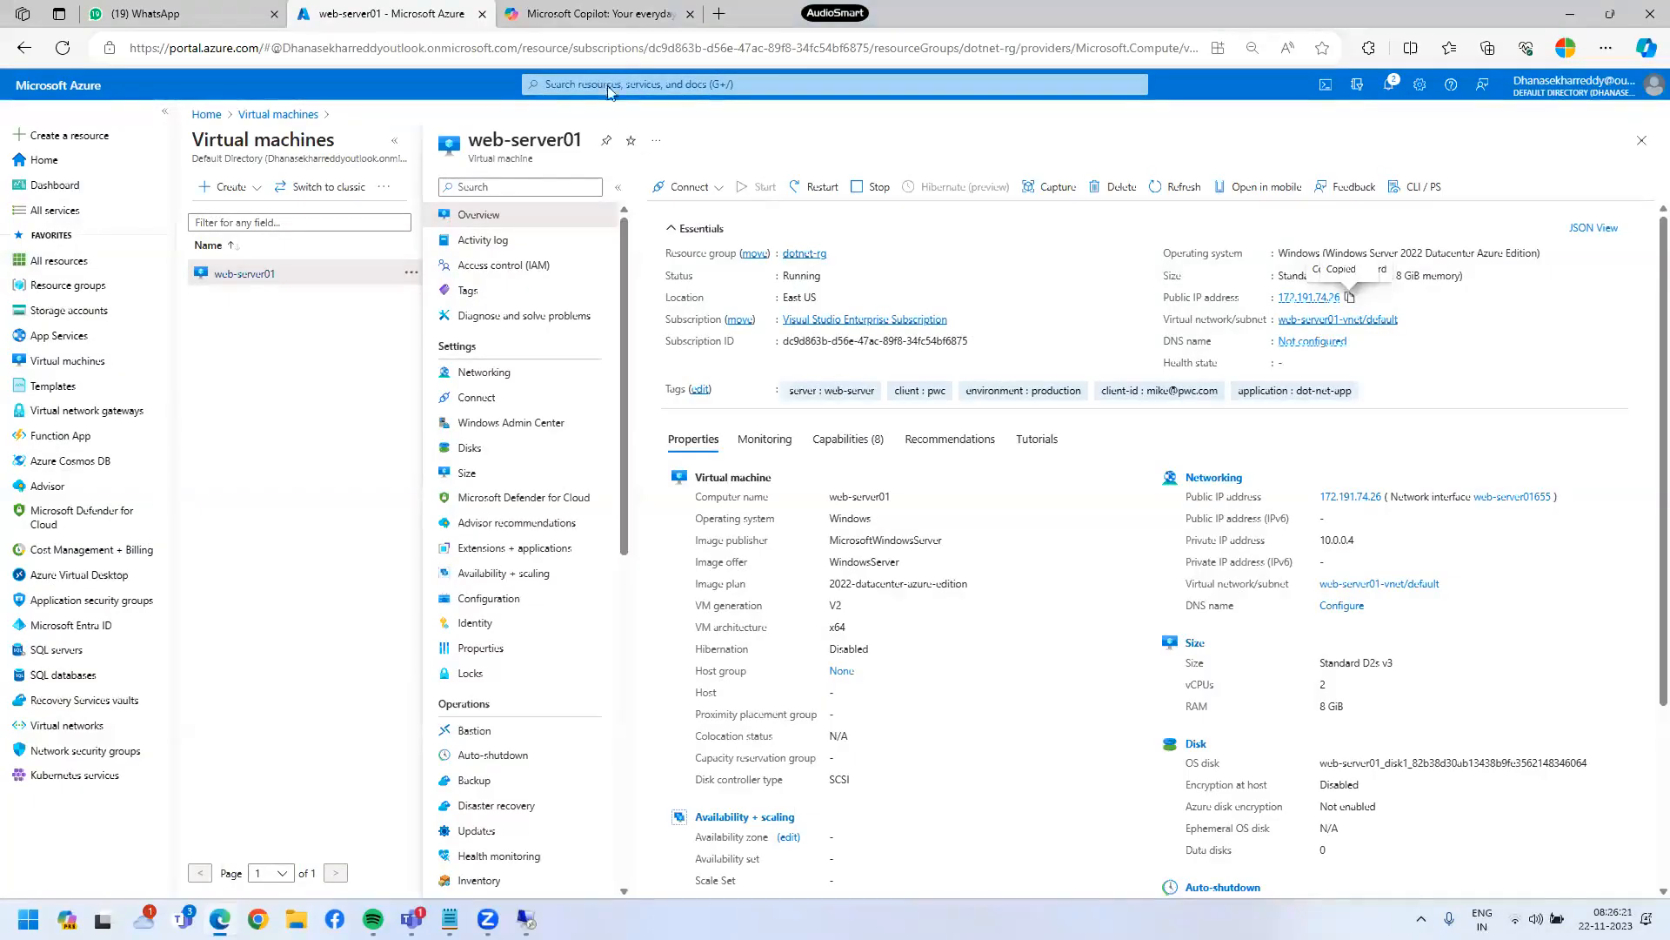
pyautogui.click(717, 19)
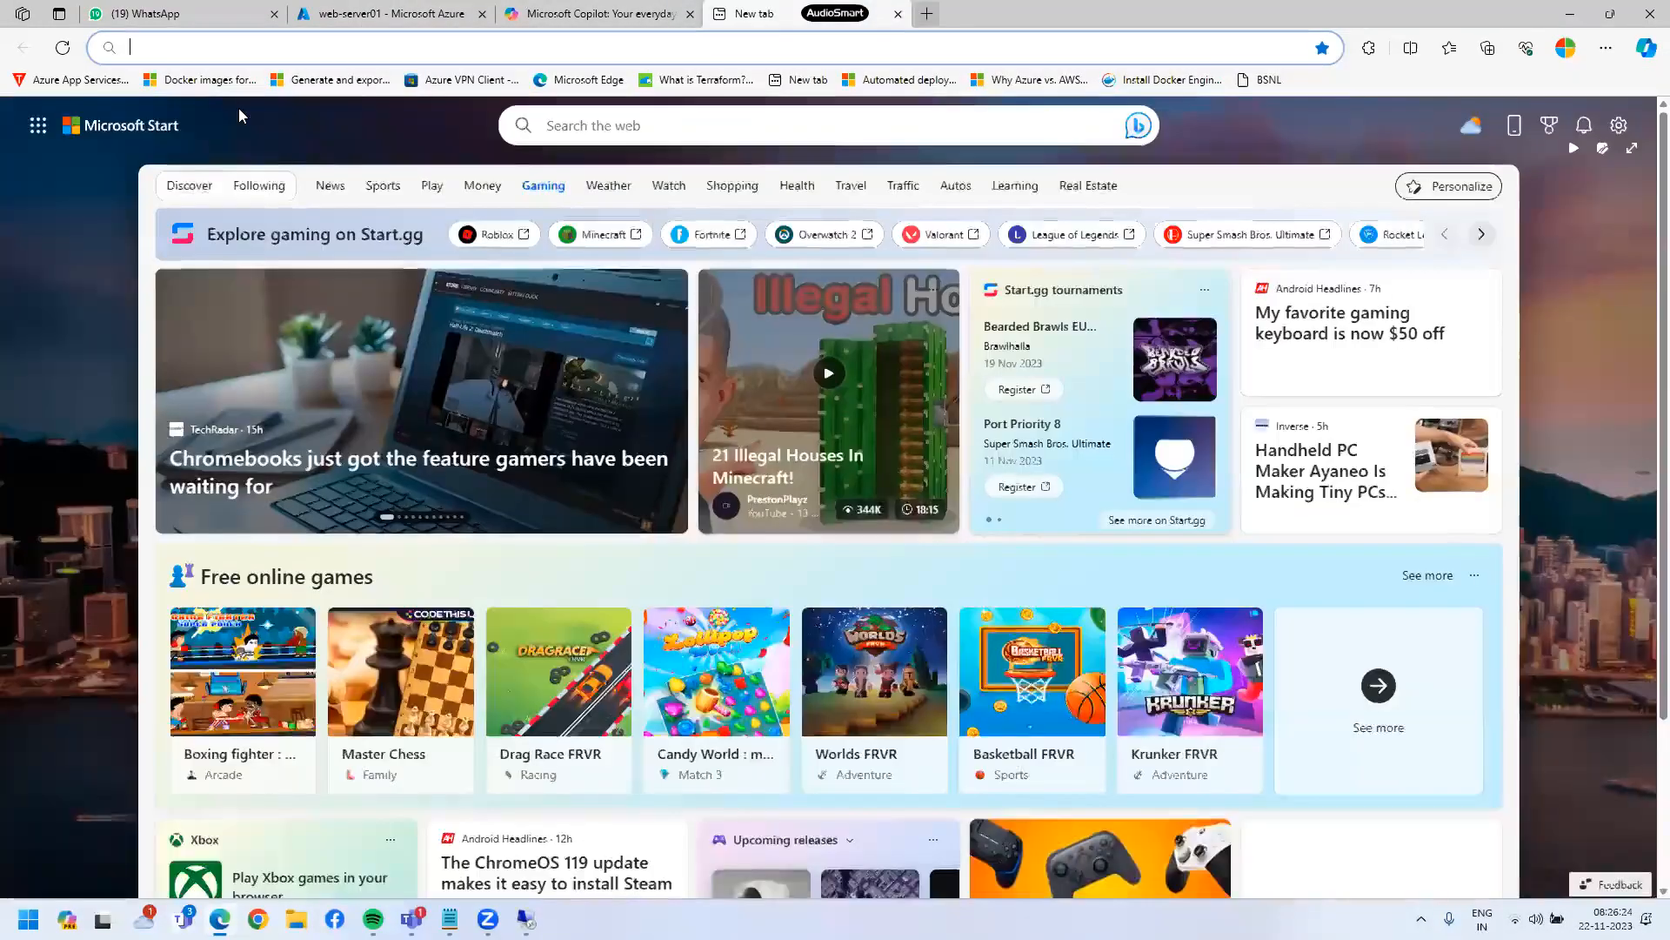
# - Browse to 172.191.74.26 and examine the yellow 'Welcome to Azure Cloud computing' heading
pyautogui.write('172.191.74.26')
pyautogui.press('Return')
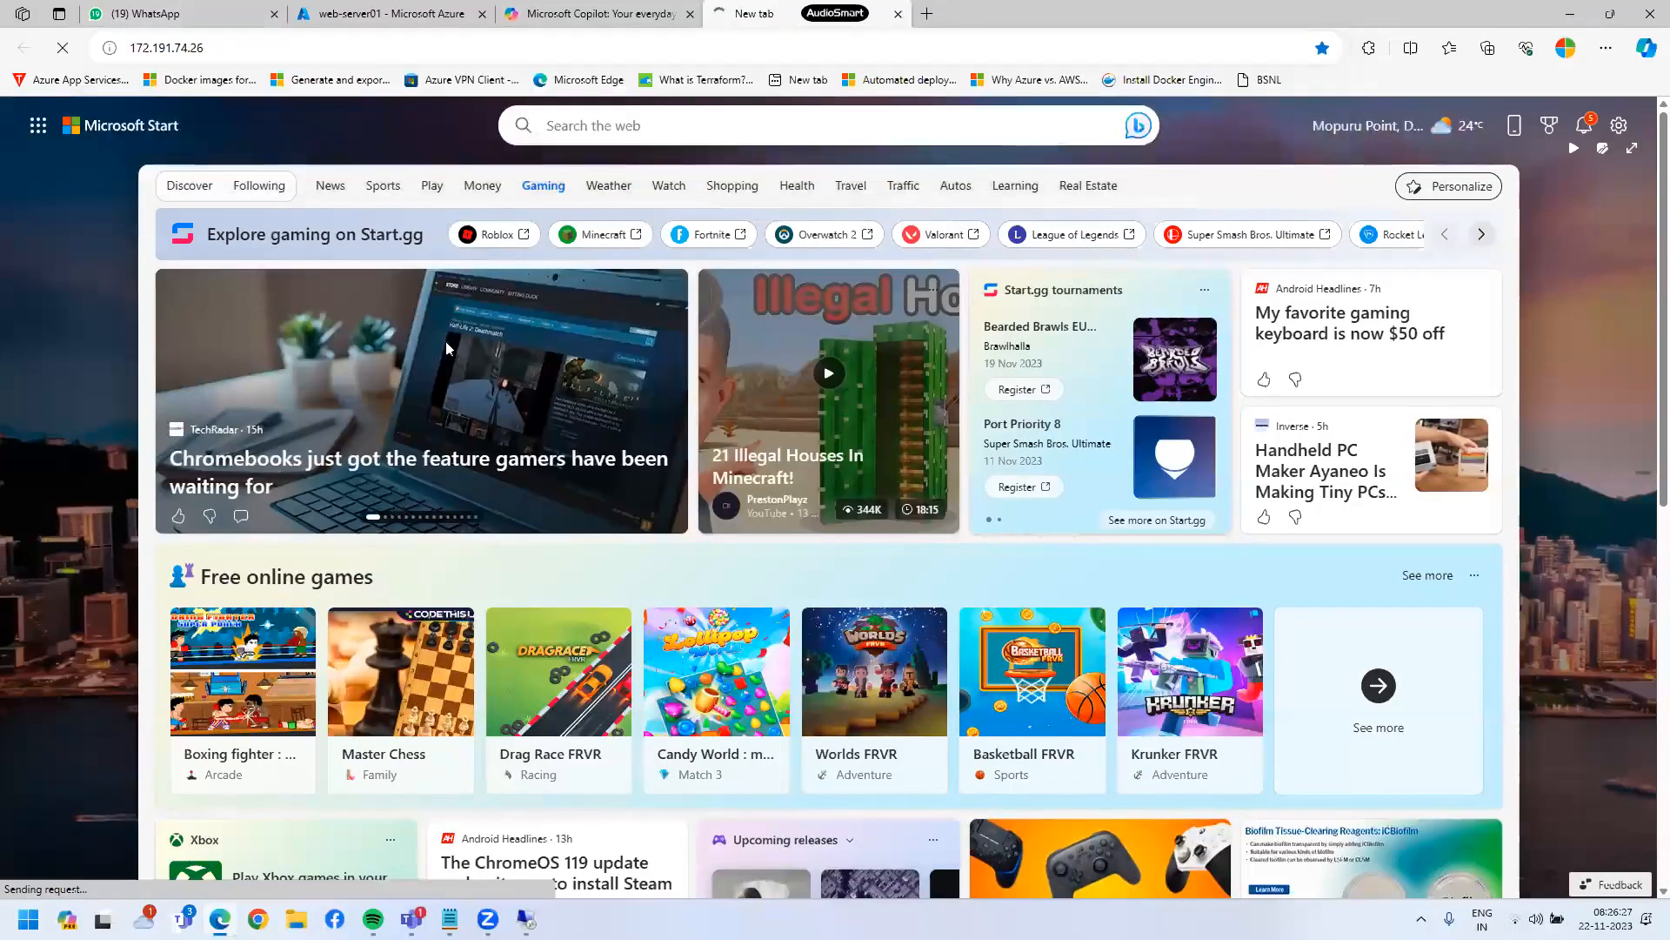
pyautogui.moveTo(7, 92); pyautogui.dragTo(437, 96)
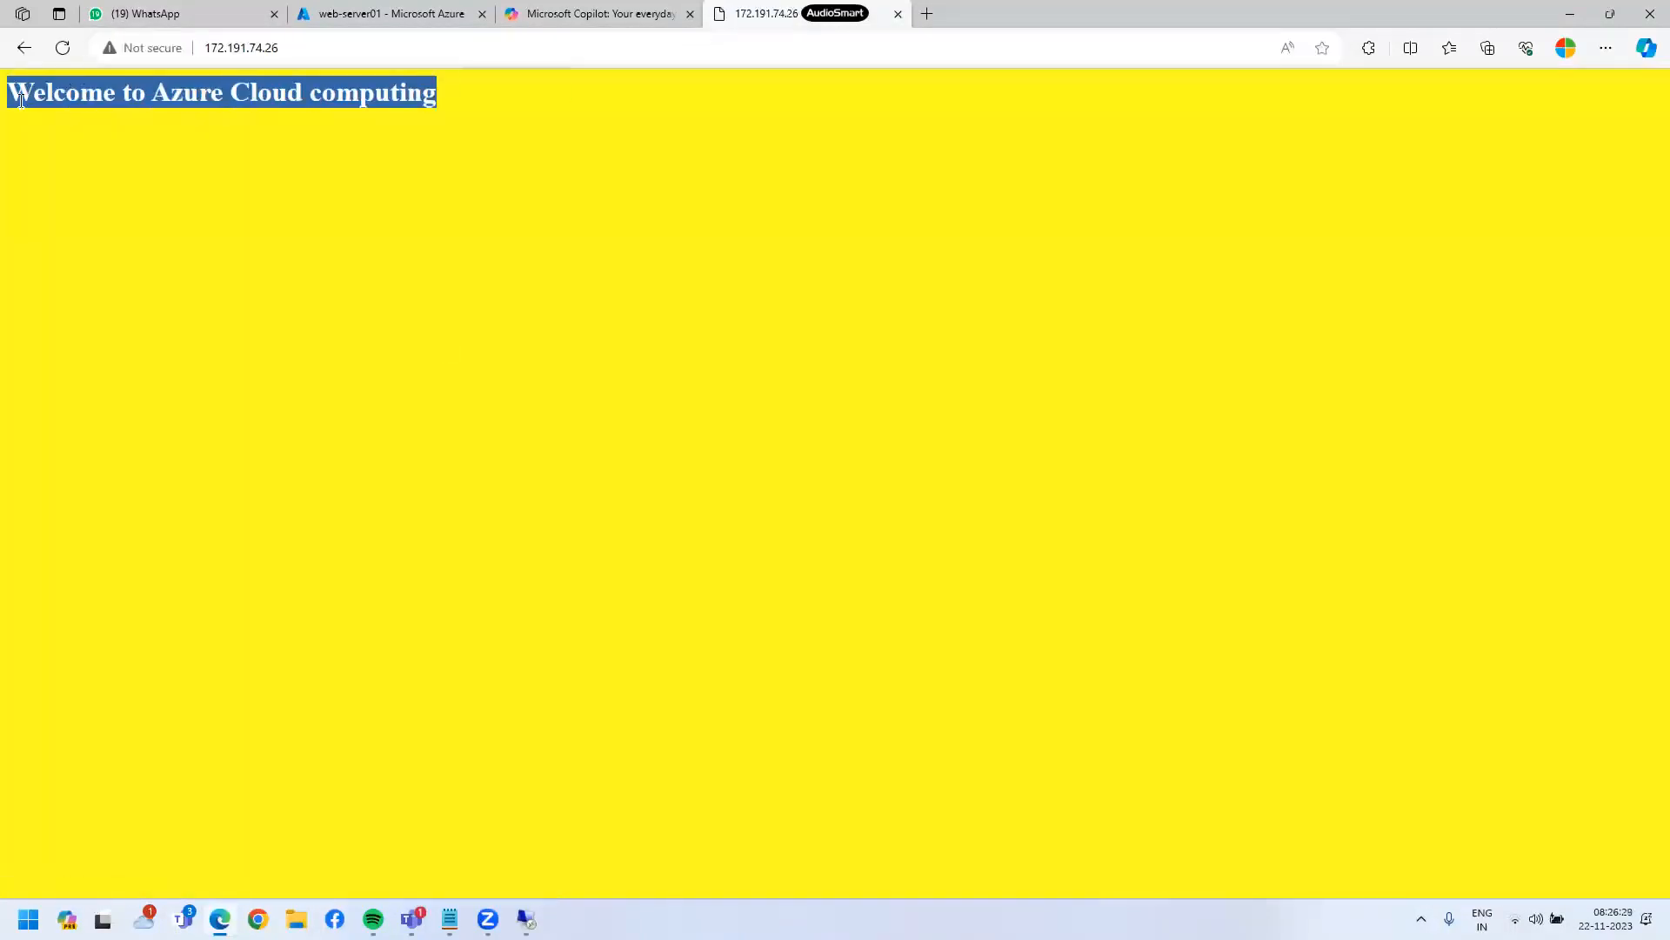
pyautogui.click(456, 170)
pyautogui.moveTo(7, 87); pyautogui.dragTo(53, 92)
pyautogui.click(96, 92)
pyautogui.moveTo(442, 94)
pyautogui.mouseDown()
pyautogui.moveTo(10, 95)
pyautogui.moveTo(445, 96)
pyautogui.mouseUp()
pyautogui.click(493, 195)
pyautogui.click(430, 216)
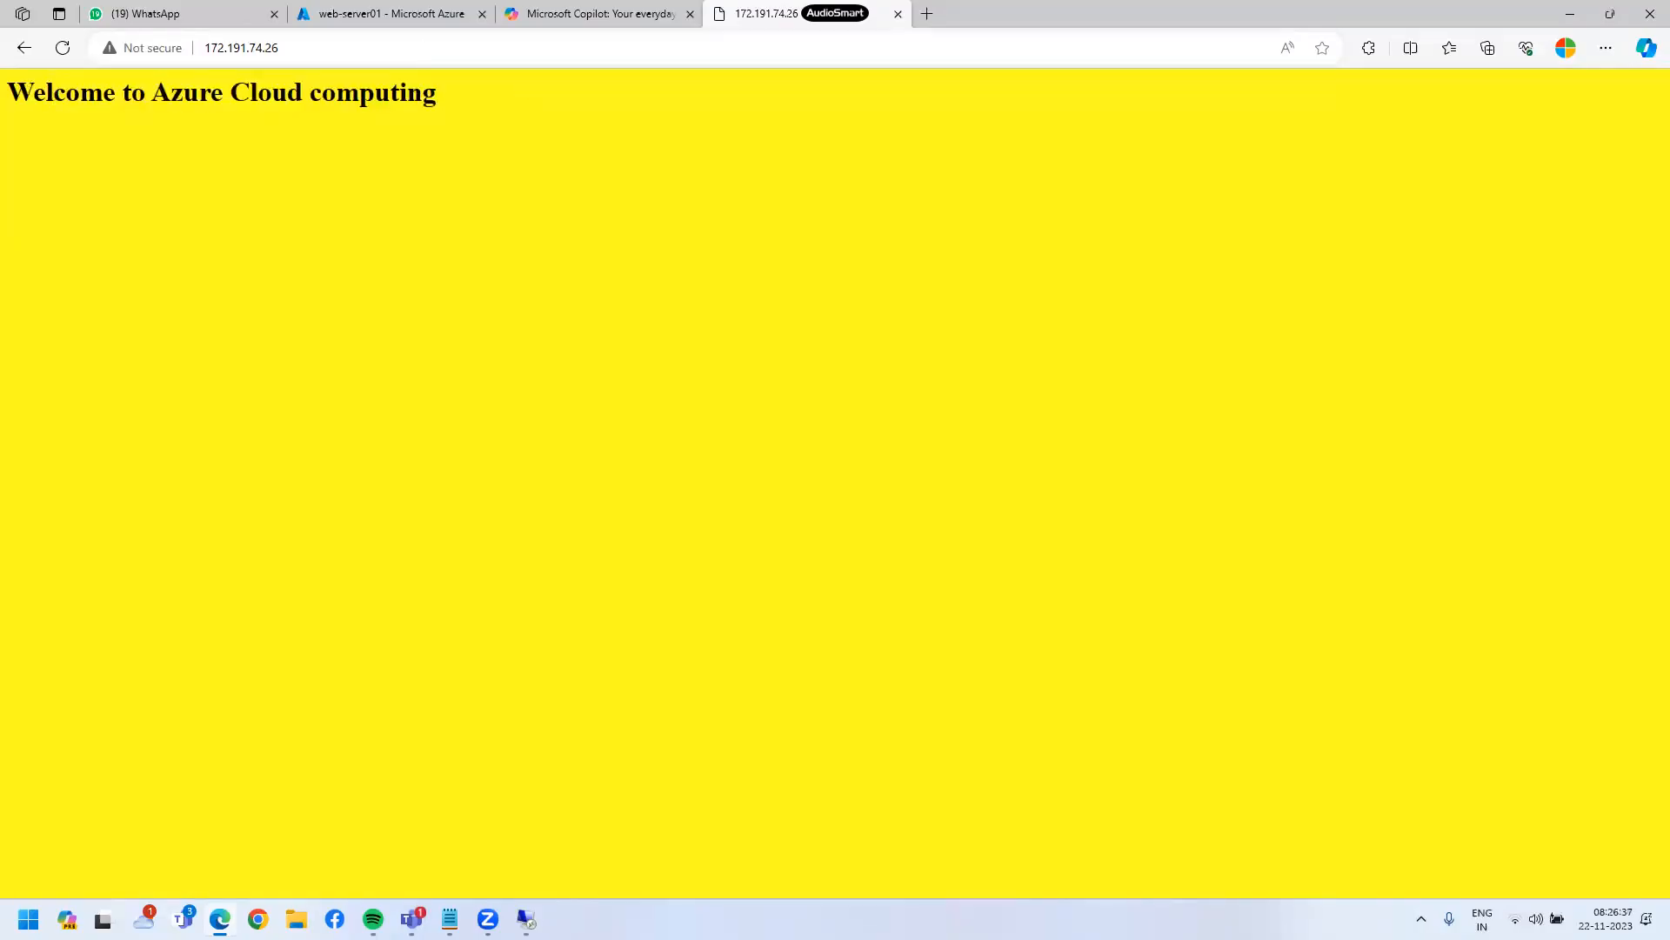
# - Check the 172.191.74.26 address, then return to the remote IIS Manager
pyautogui.hotkey('ctrl', 'l')
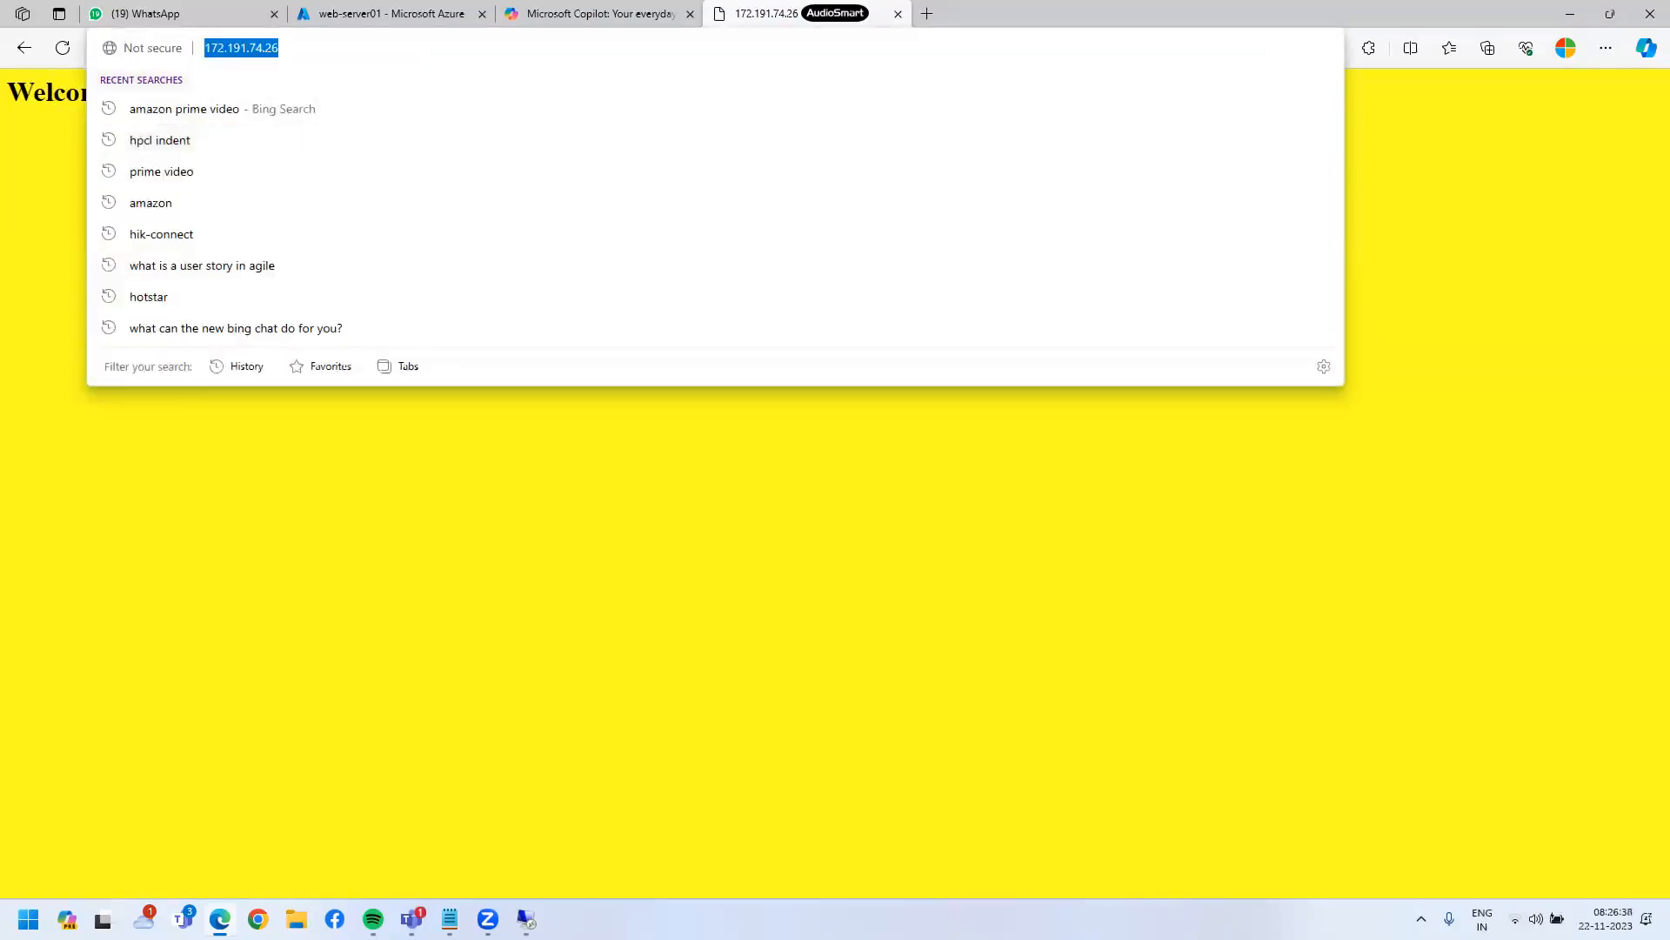
pyautogui.click(809, 558)
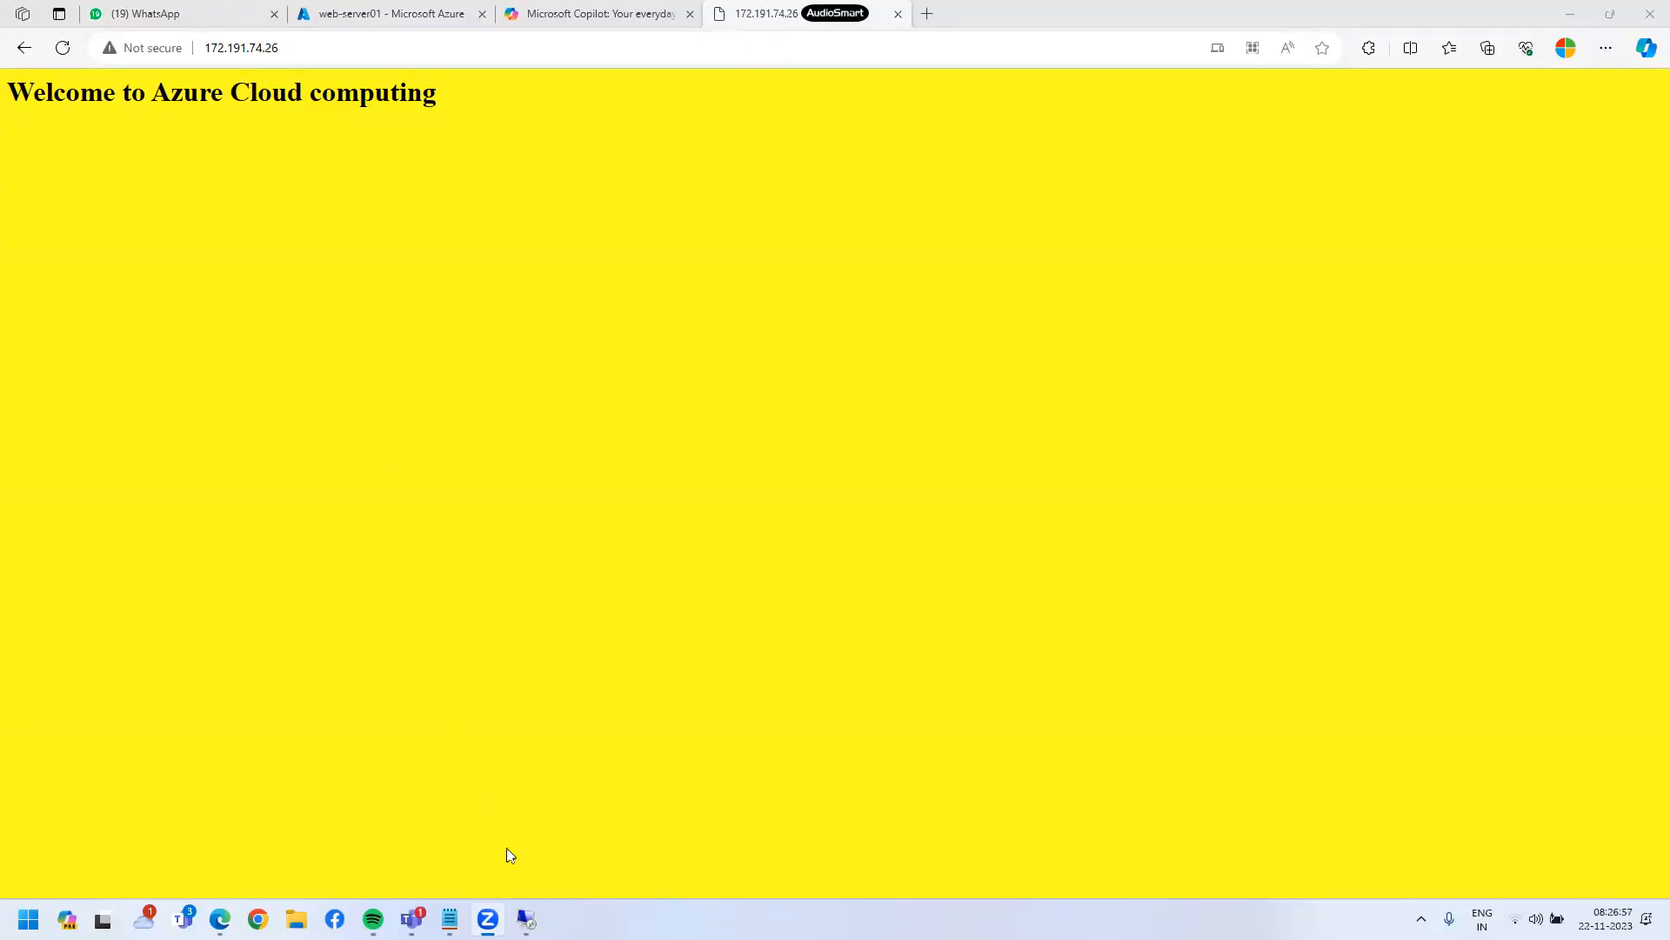
pyautogui.click(526, 918)
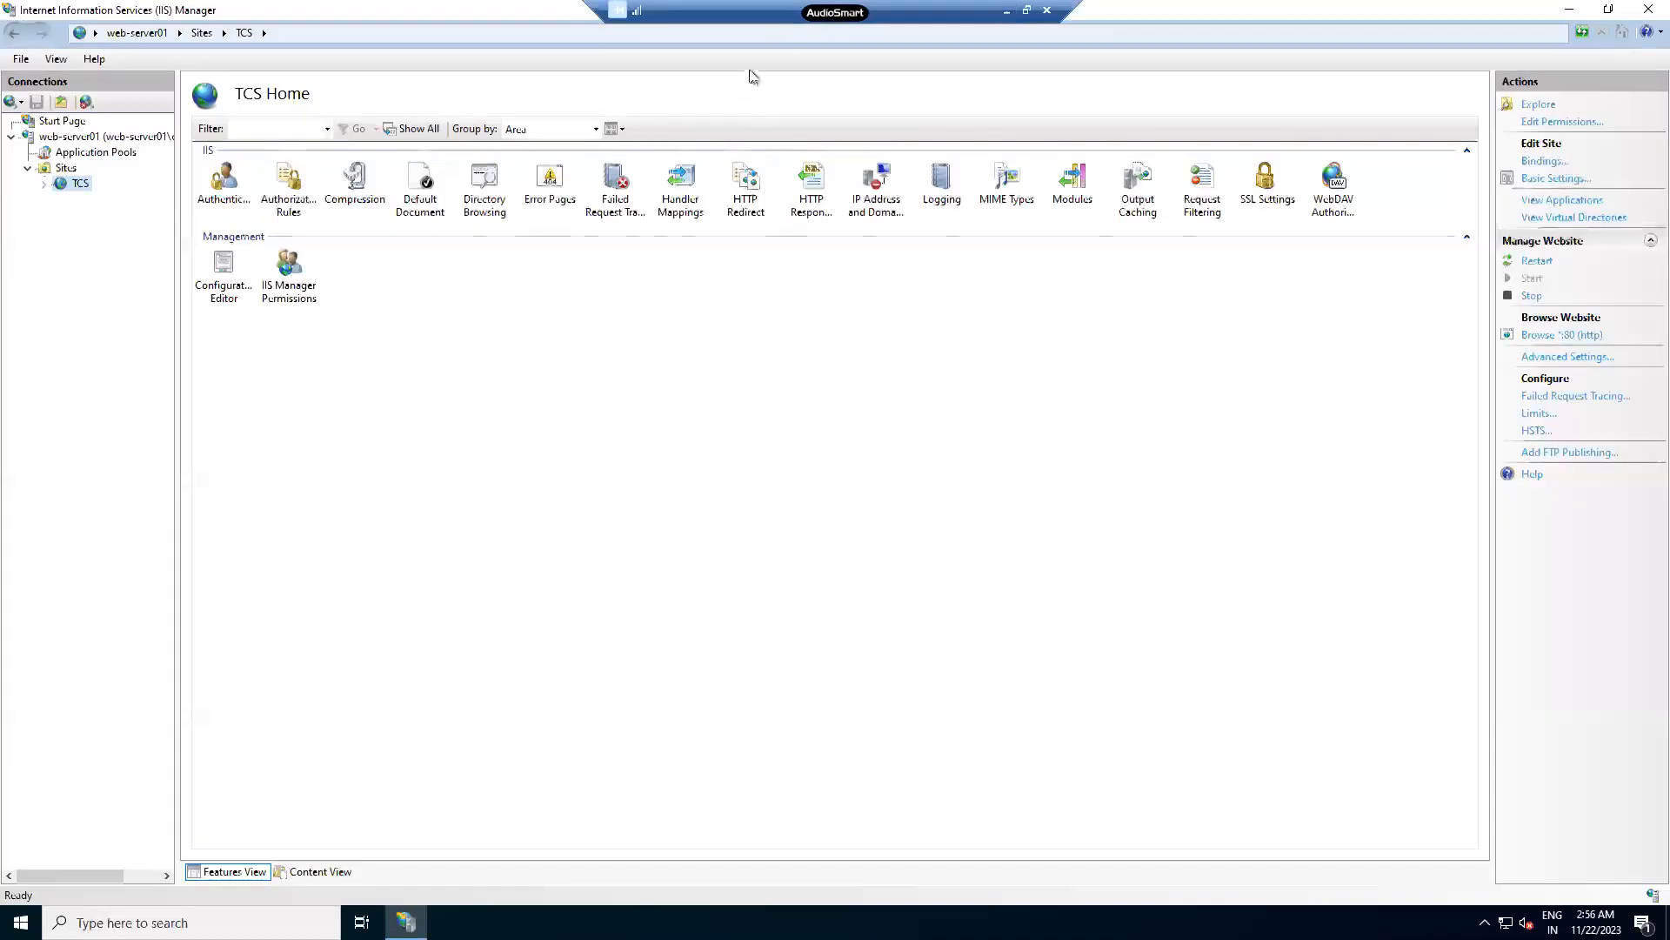
# - Close IIS Manager and relaunch it with inetmgr from the Run dialog
pyautogui.doubleClick(698, 18)
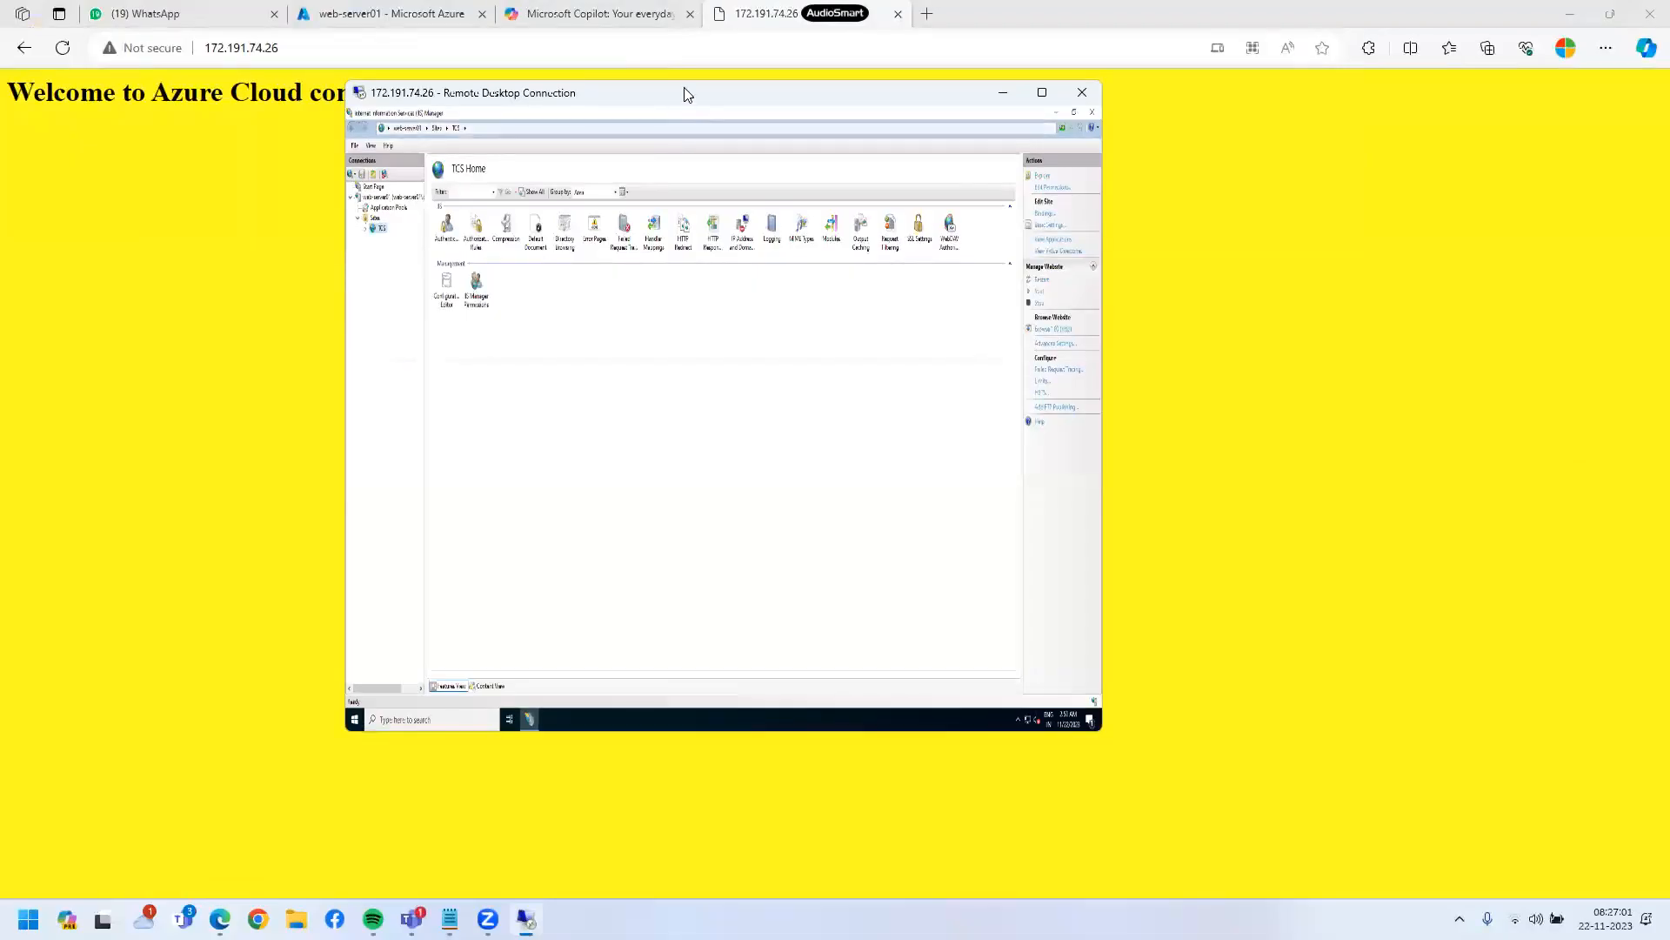
pyautogui.doubleClick(683, 89)
pyautogui.click(1647, 10)
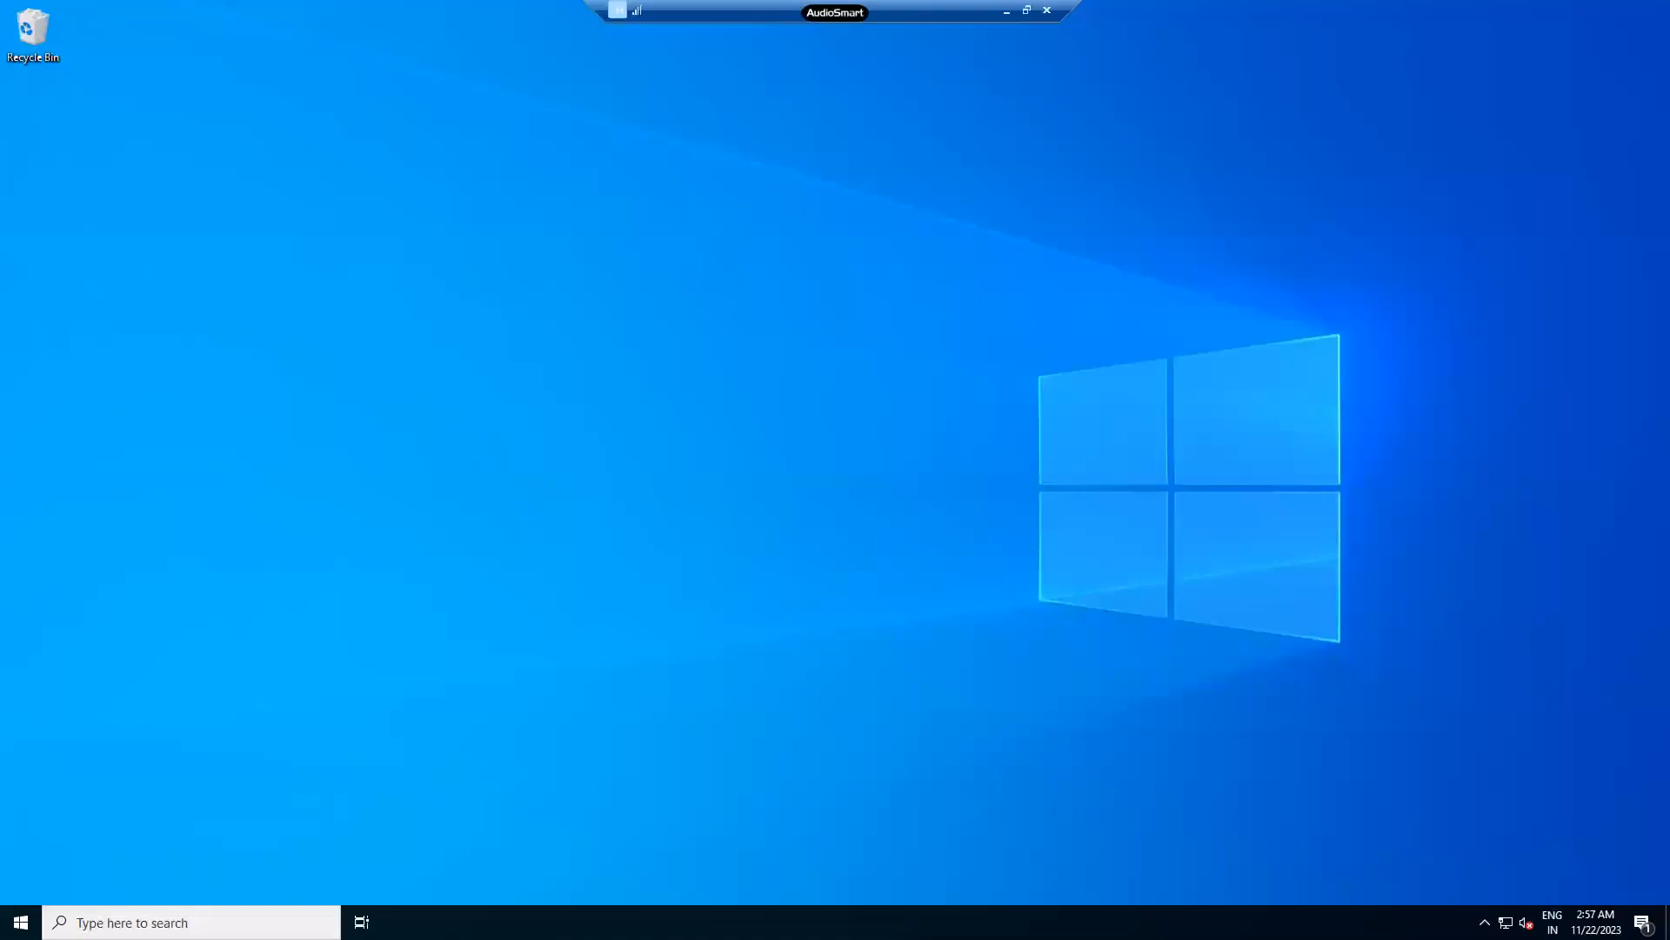
pyautogui.rightClick(21, 921)
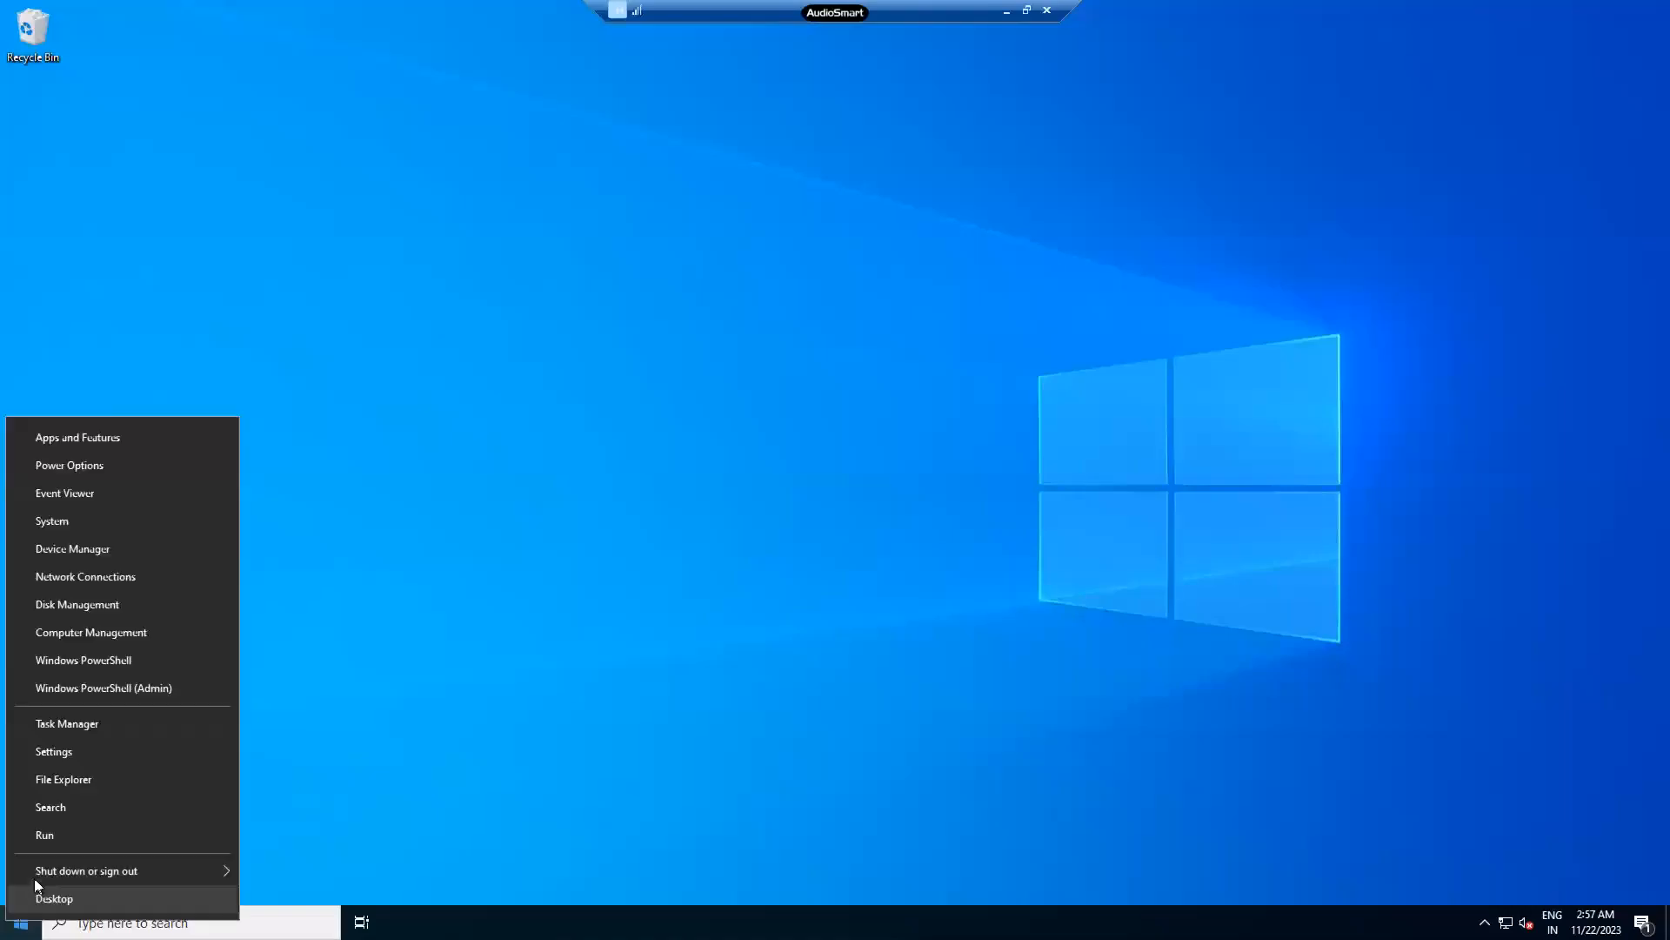
pyautogui.click(80, 838)
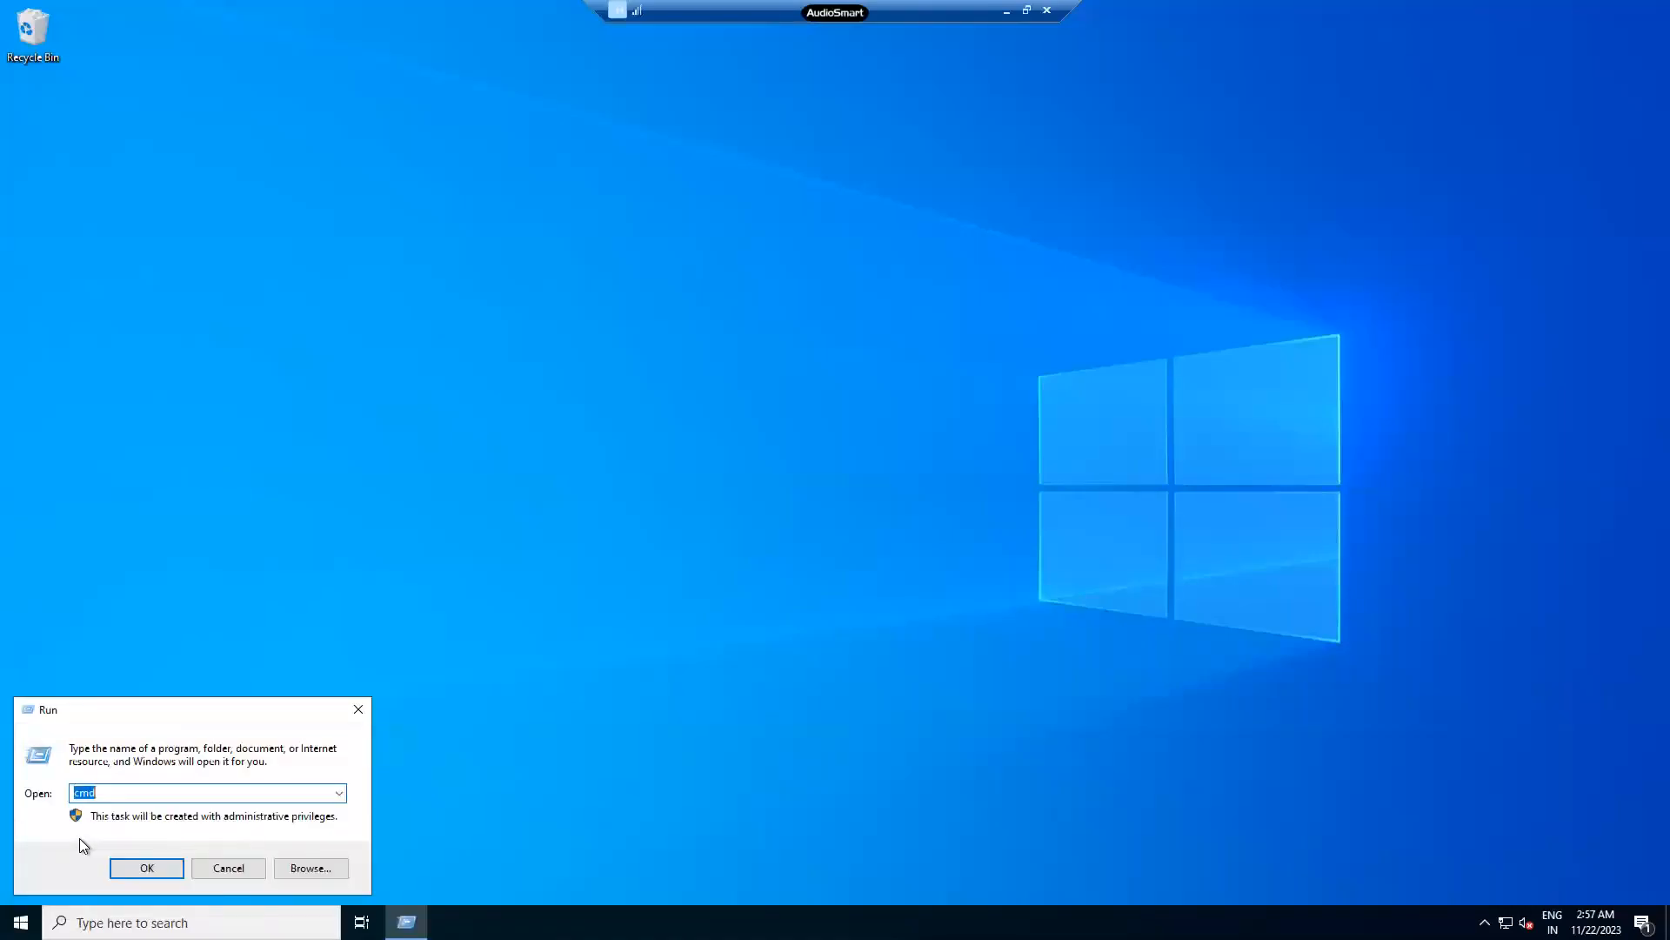
pyautogui.write('inetmgr')
pyautogui.press('Return')
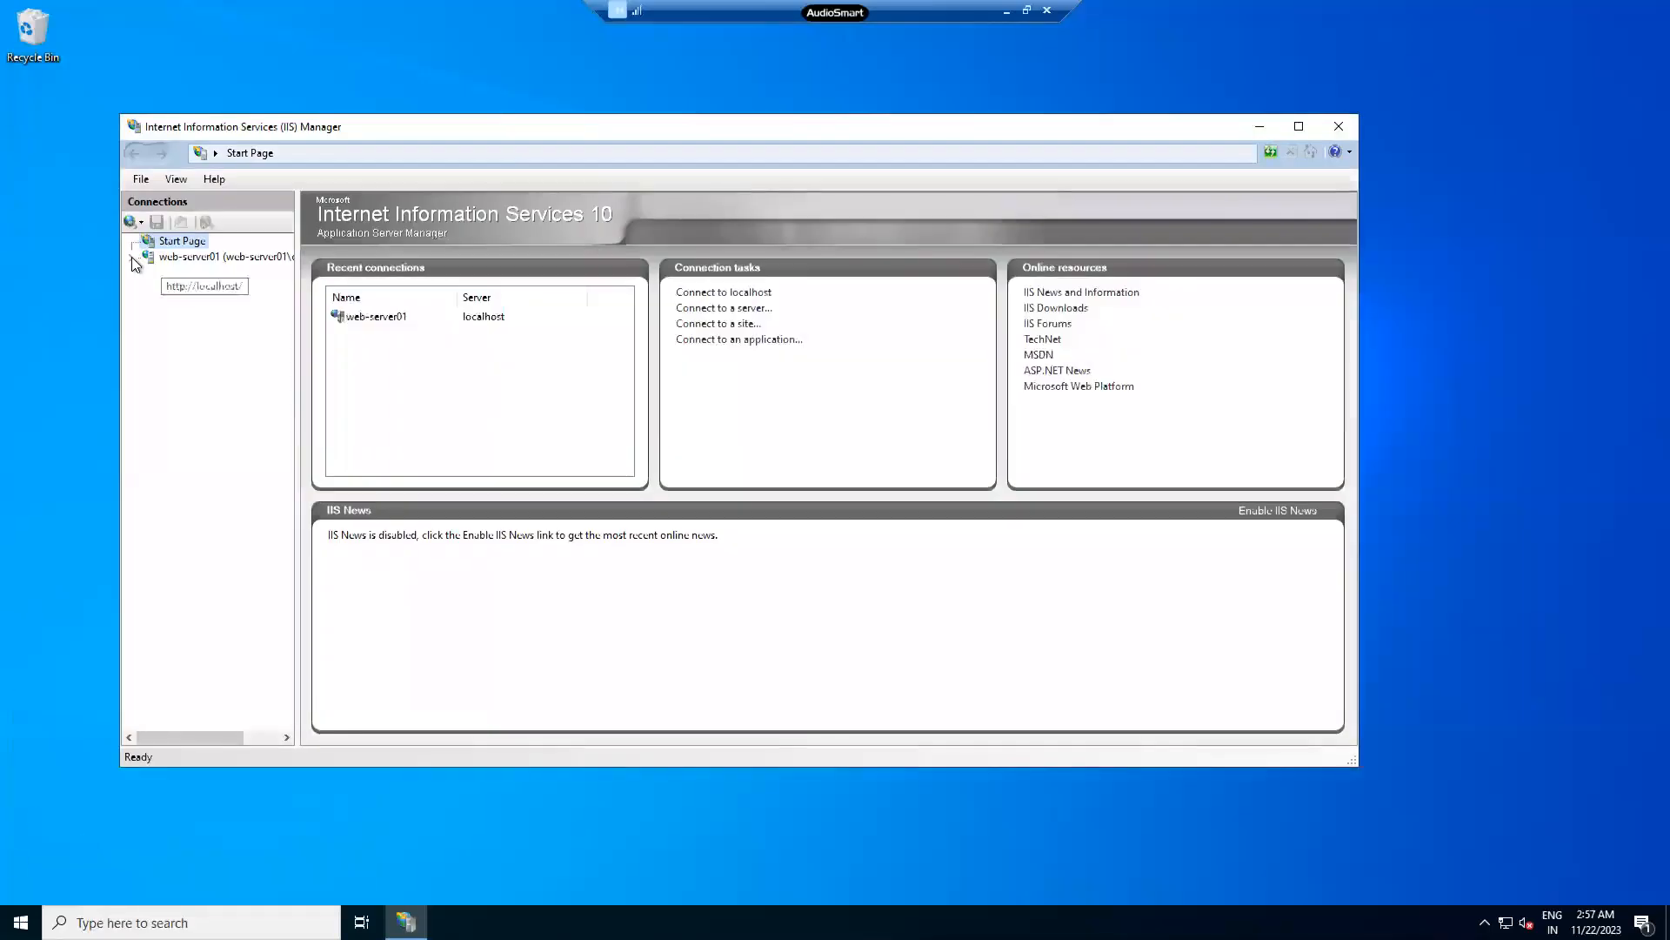
# - Expand web-server01 > Sites, explore TCS's wwwroot and select index, then minimize the session
pyautogui.click(132, 257)
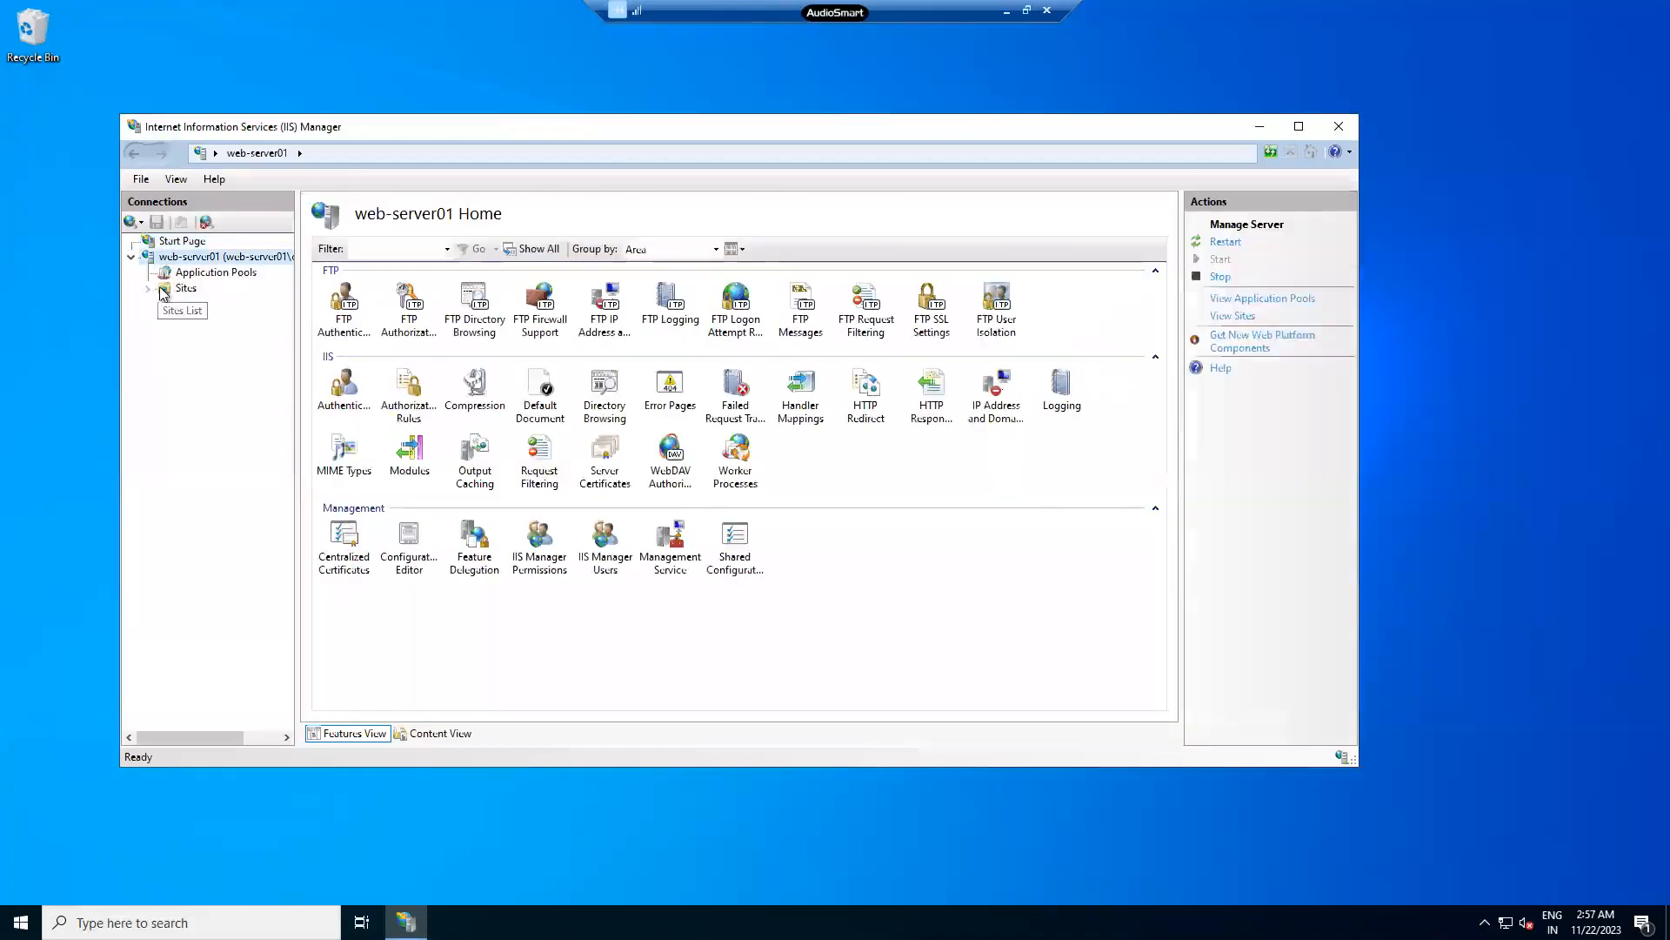
pyautogui.click(148, 287)
pyautogui.rightClick(195, 303)
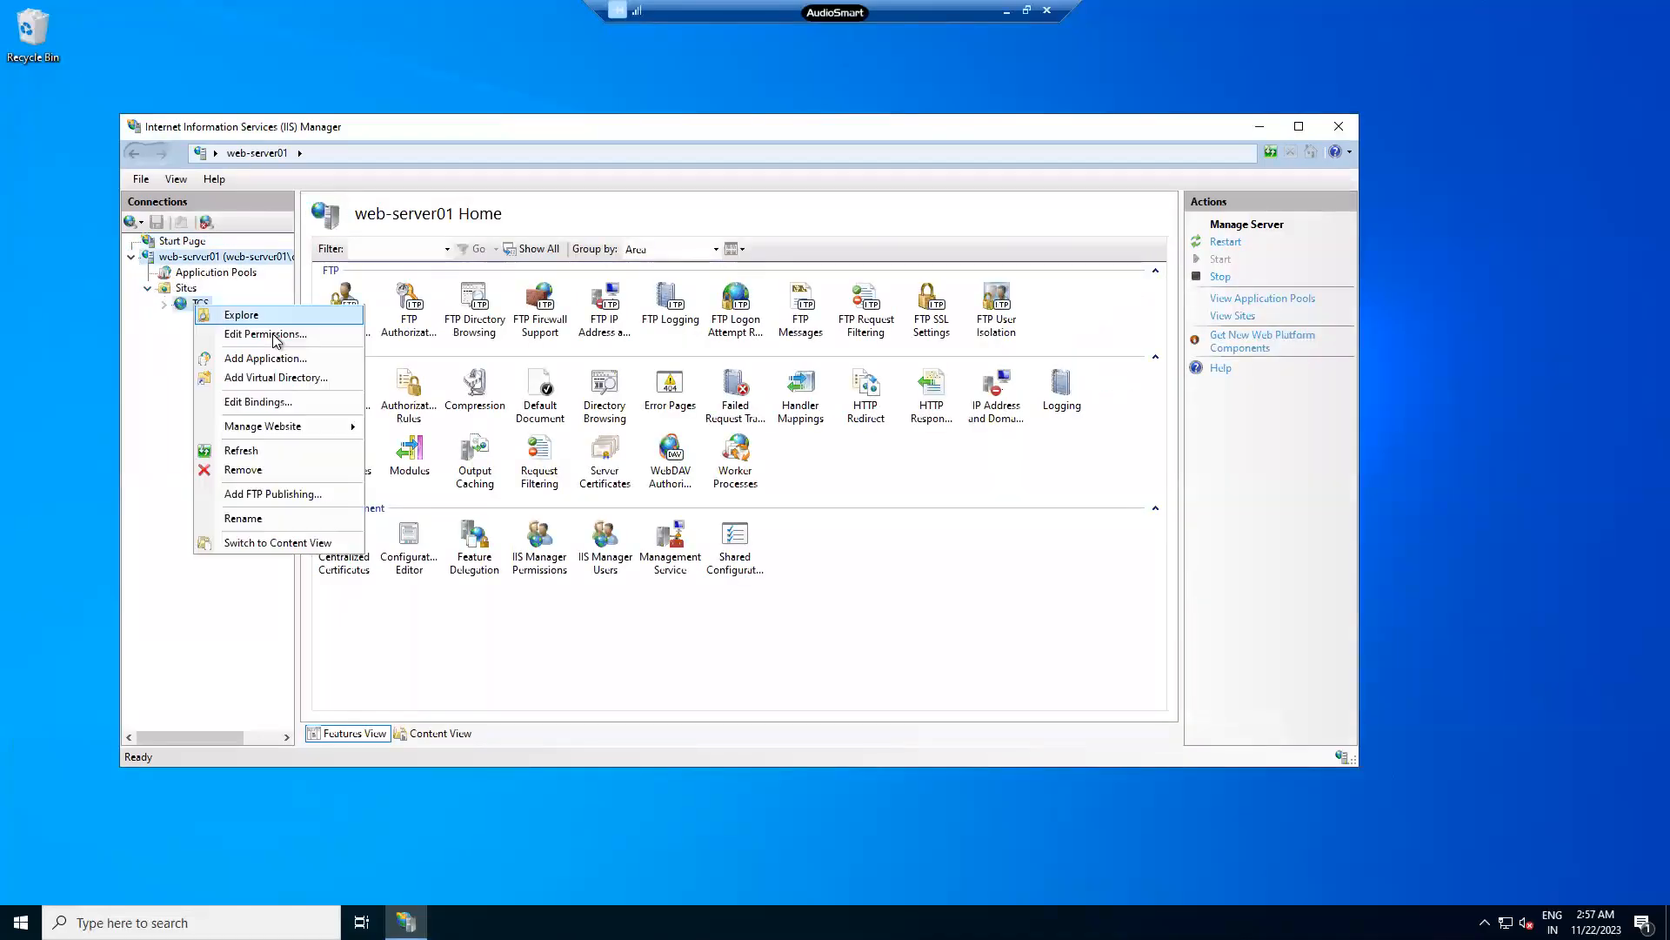
pyautogui.click(239, 315)
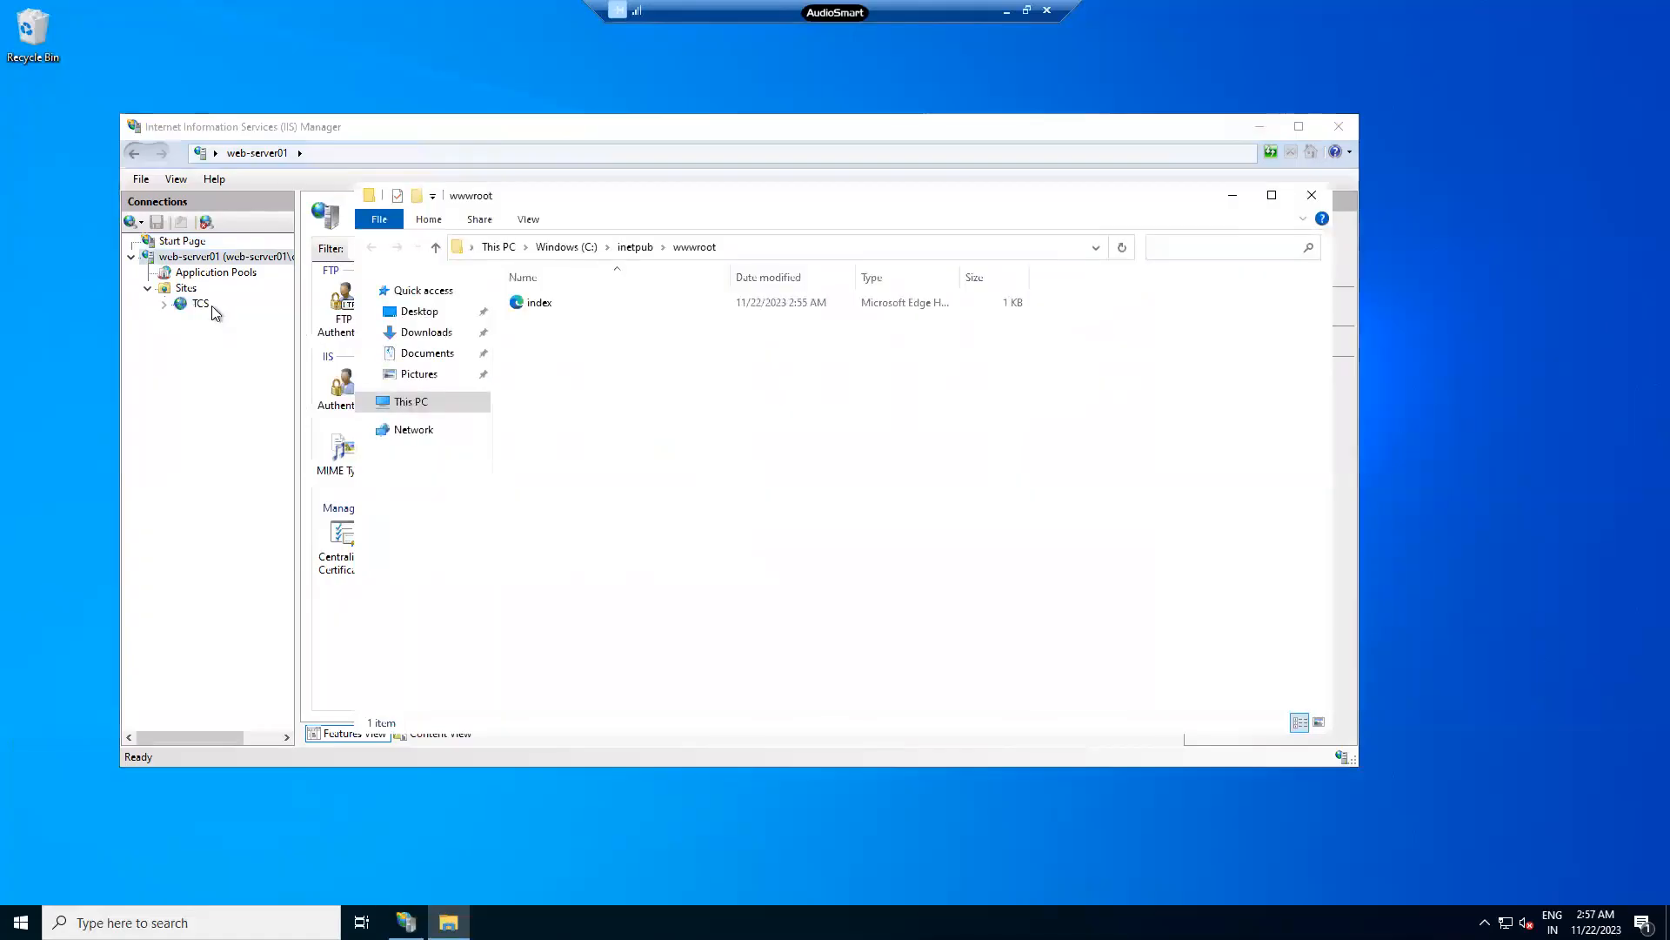
pyautogui.click(572, 302)
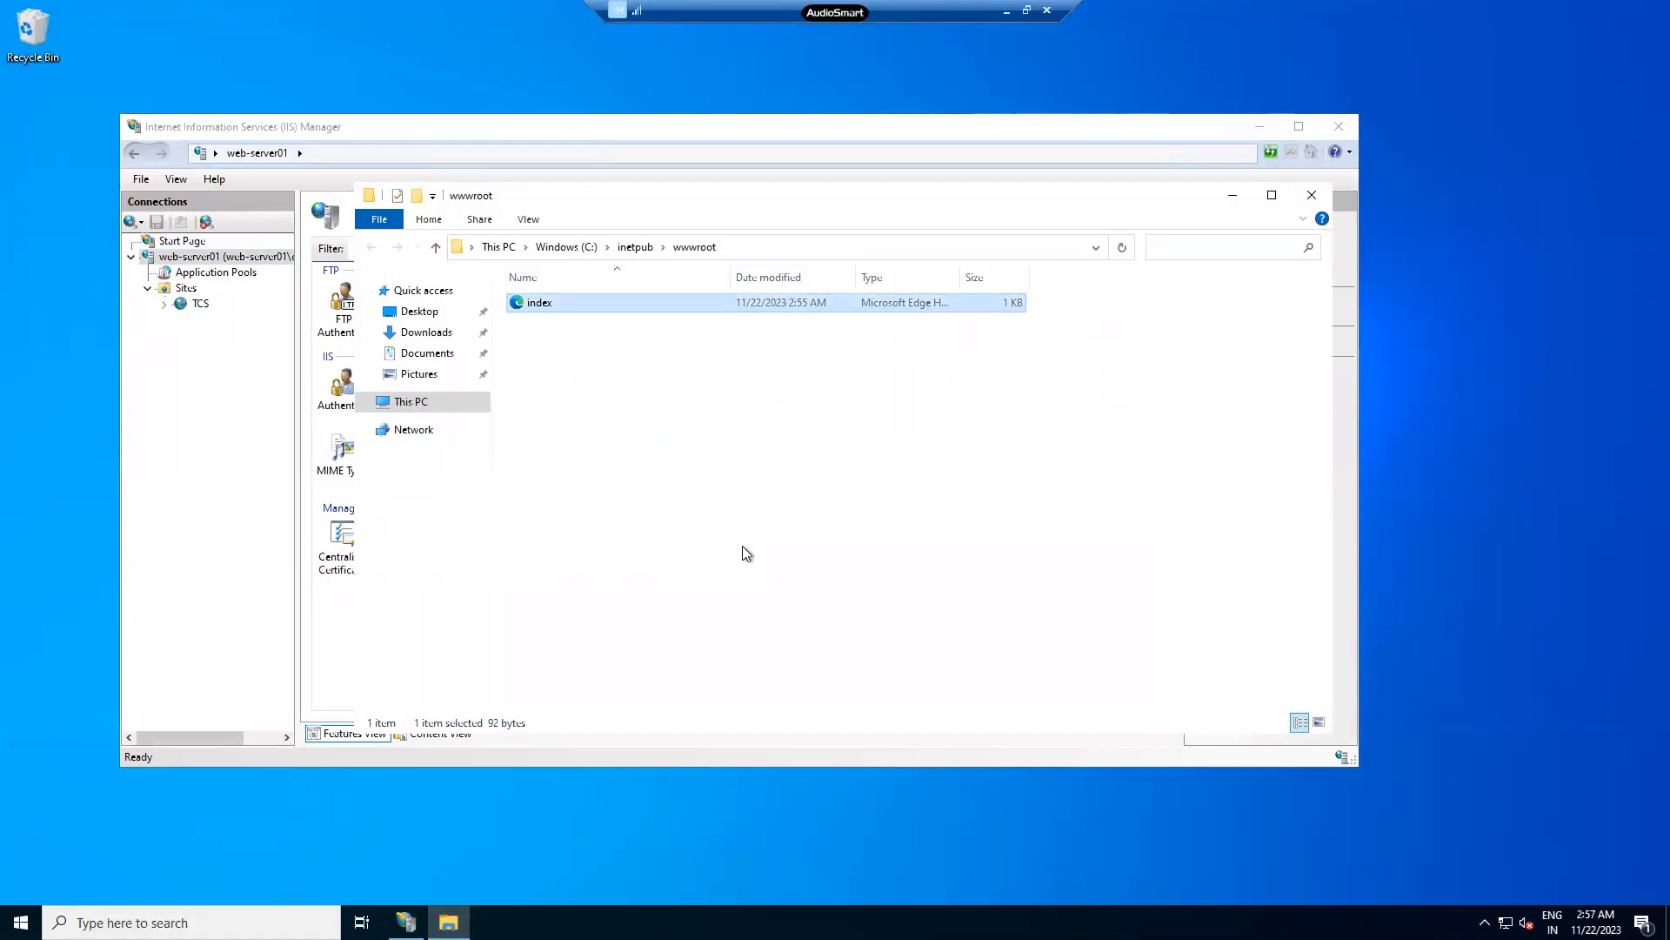
pyautogui.click(1007, 11)
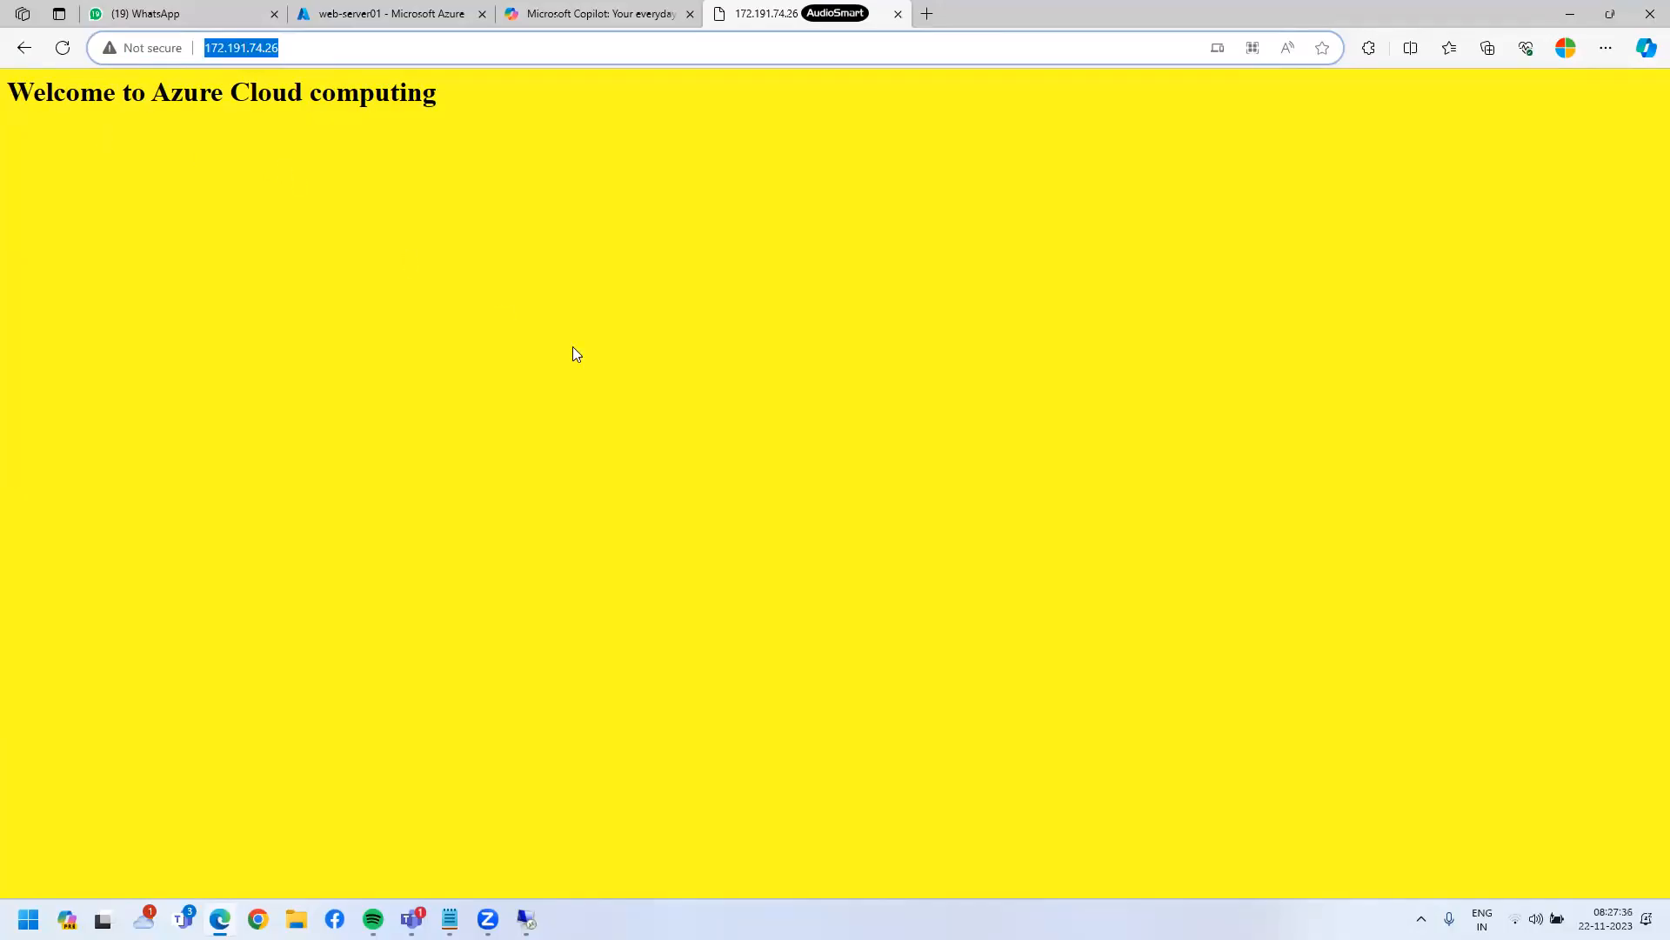
# - Copy 172.191.74.26 from Edge's address bar and begin a Start search for Command Prompt
pyautogui.rightClick(253, 53)
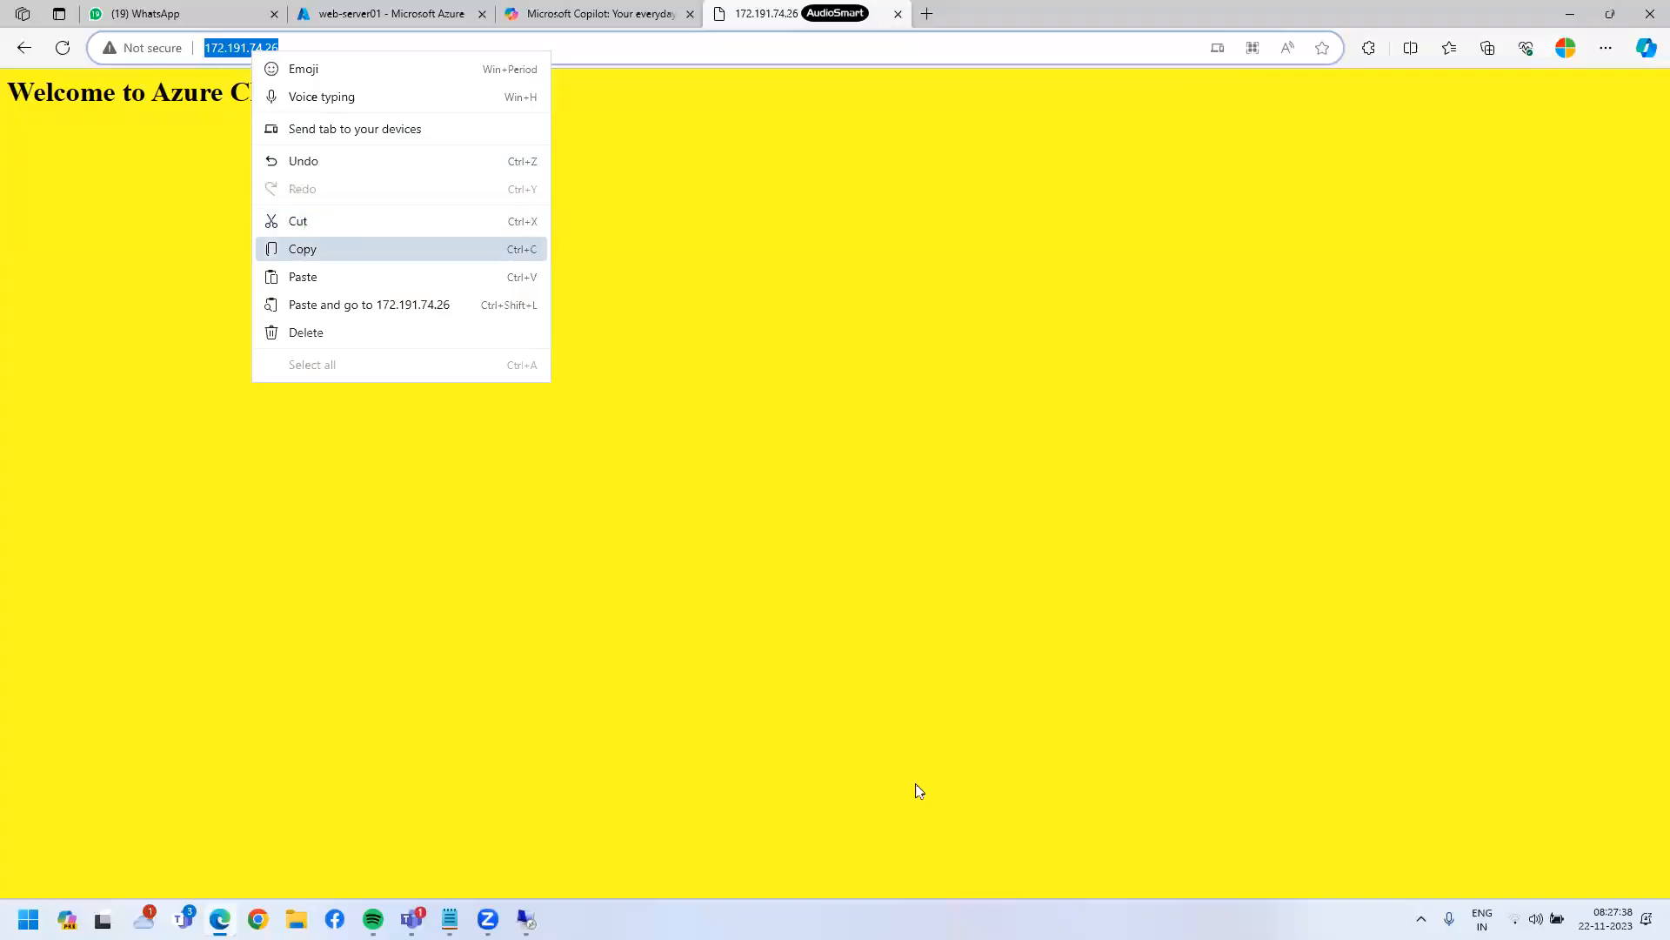
pyautogui.click(303, 250)
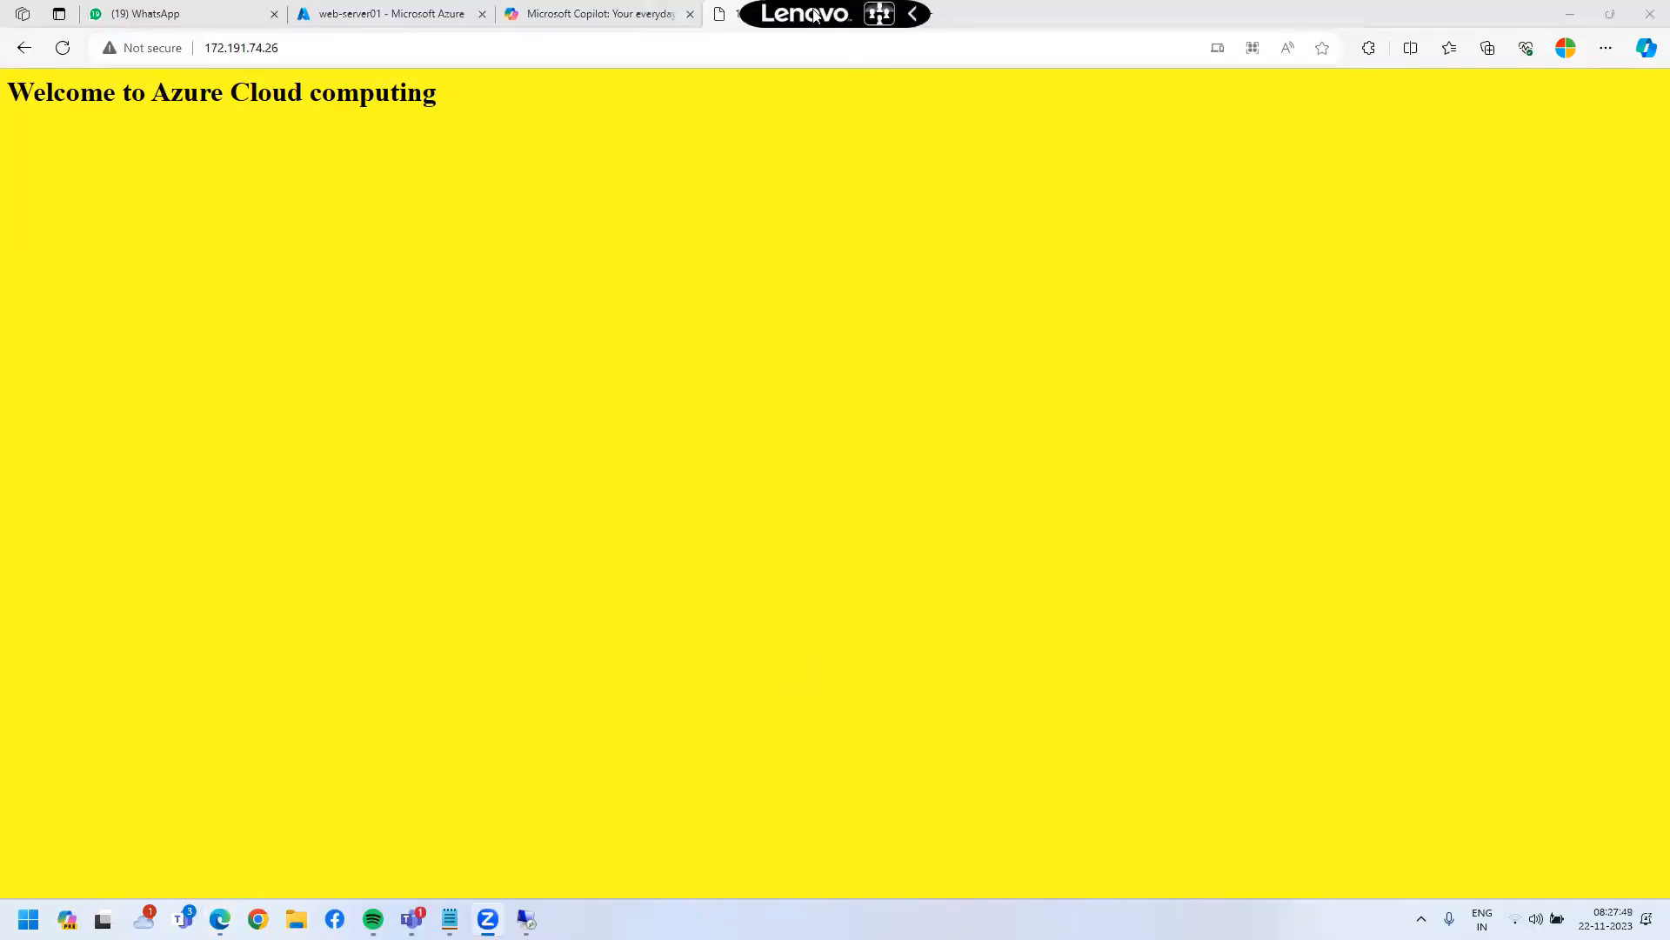
pyautogui.moveTo(817, 13); pyautogui.dragTo(1545, 867)
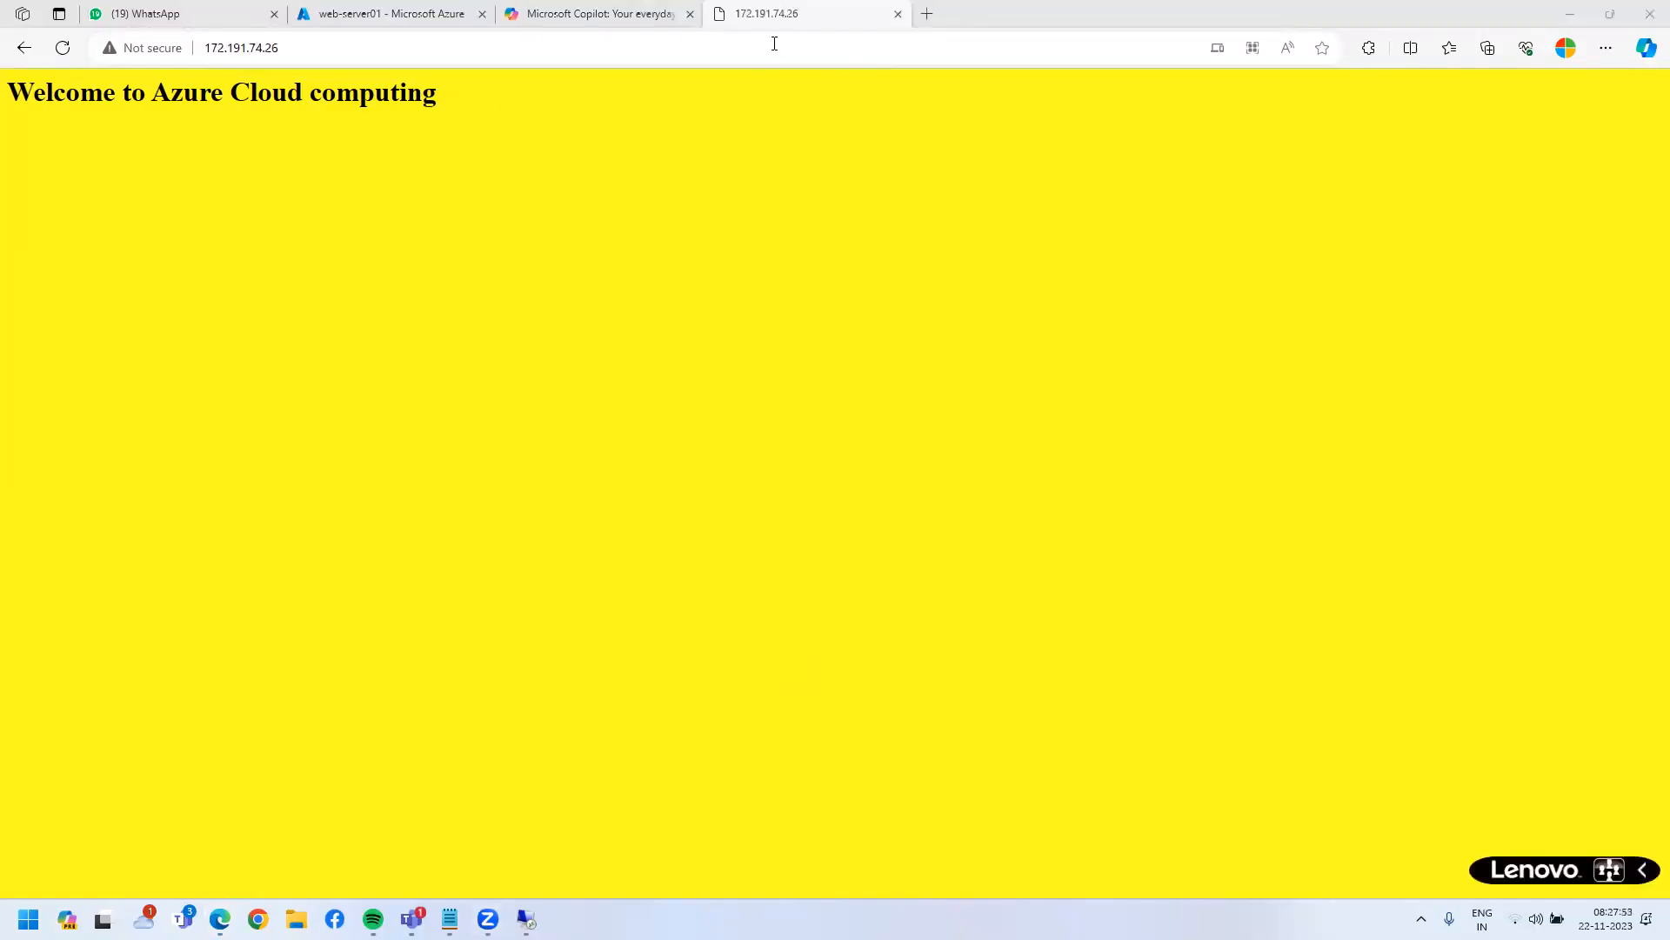
pyautogui.press('super')
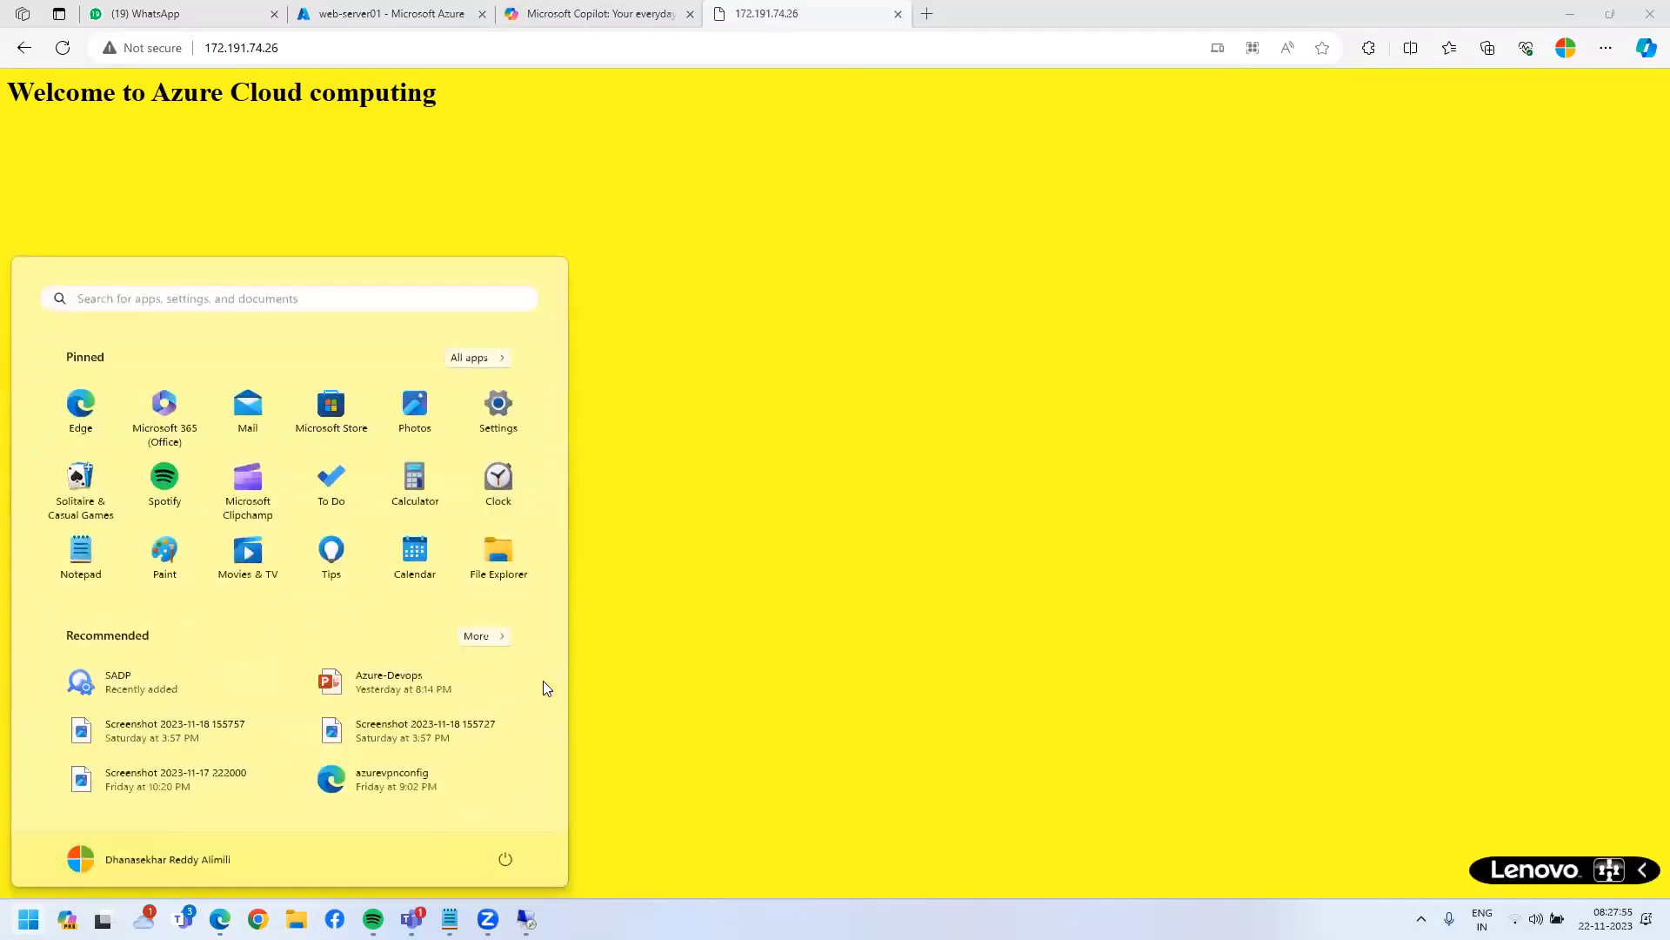
pyautogui.write('cm')
pyautogui.press('BackSpace')
pyautogui.press('BackSpace')
# - Launch Command Prompt, load tcs.com in a new Edge tab, then bring Command Prompt forward
pyautogui.write('cmd')
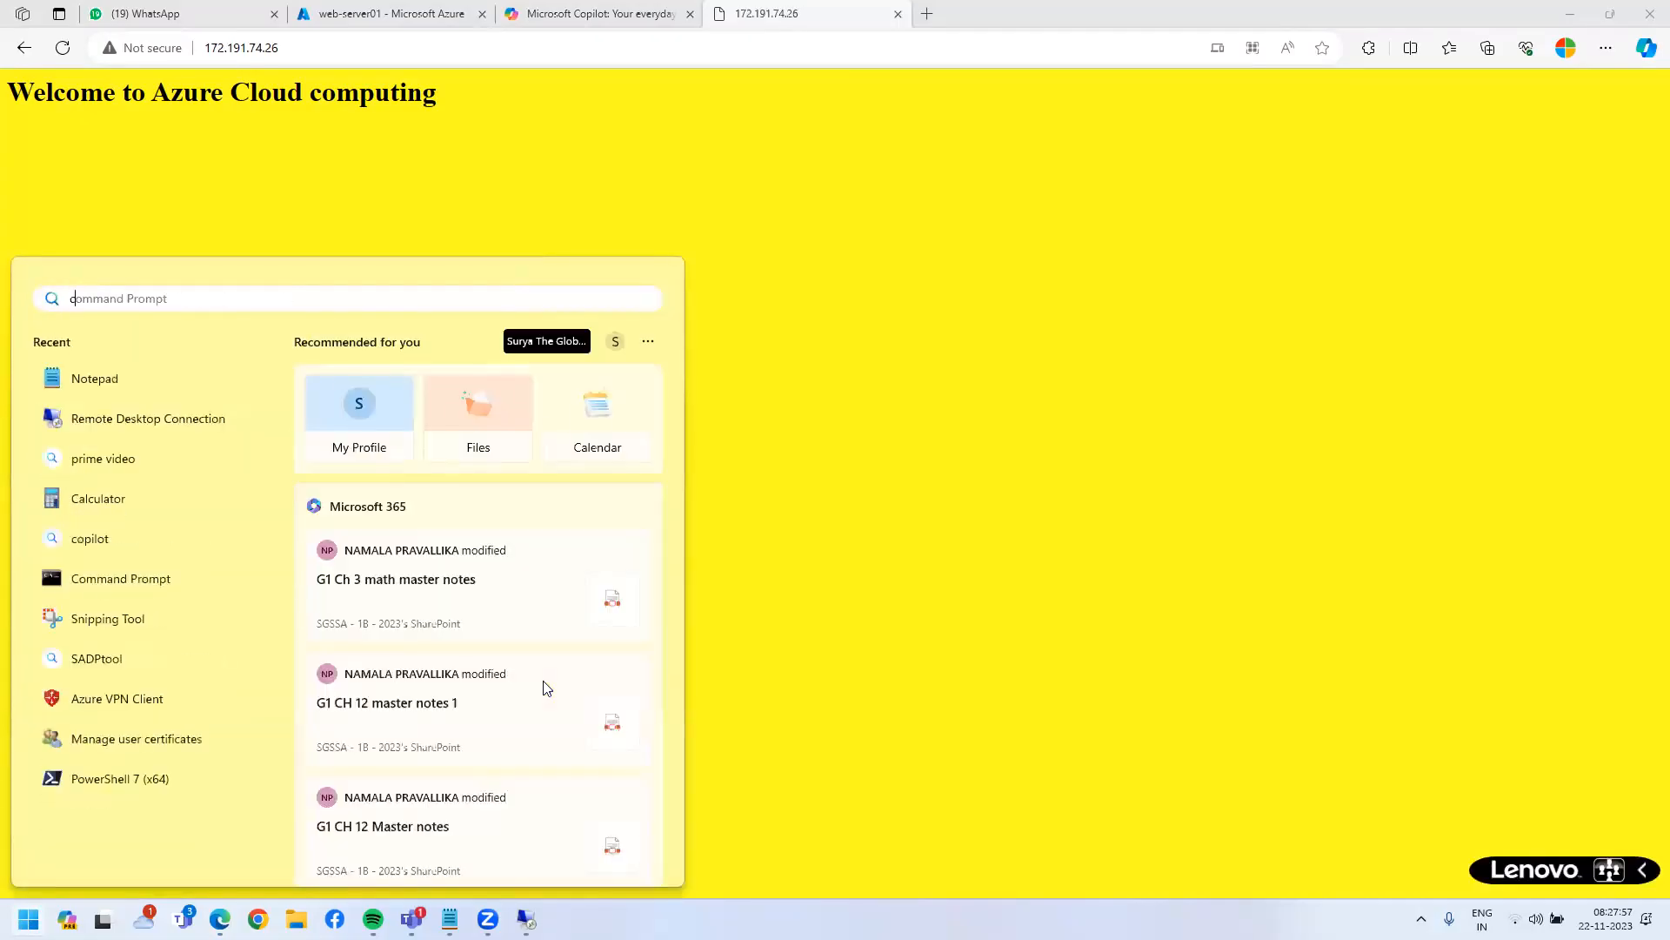
pyautogui.press('Return')
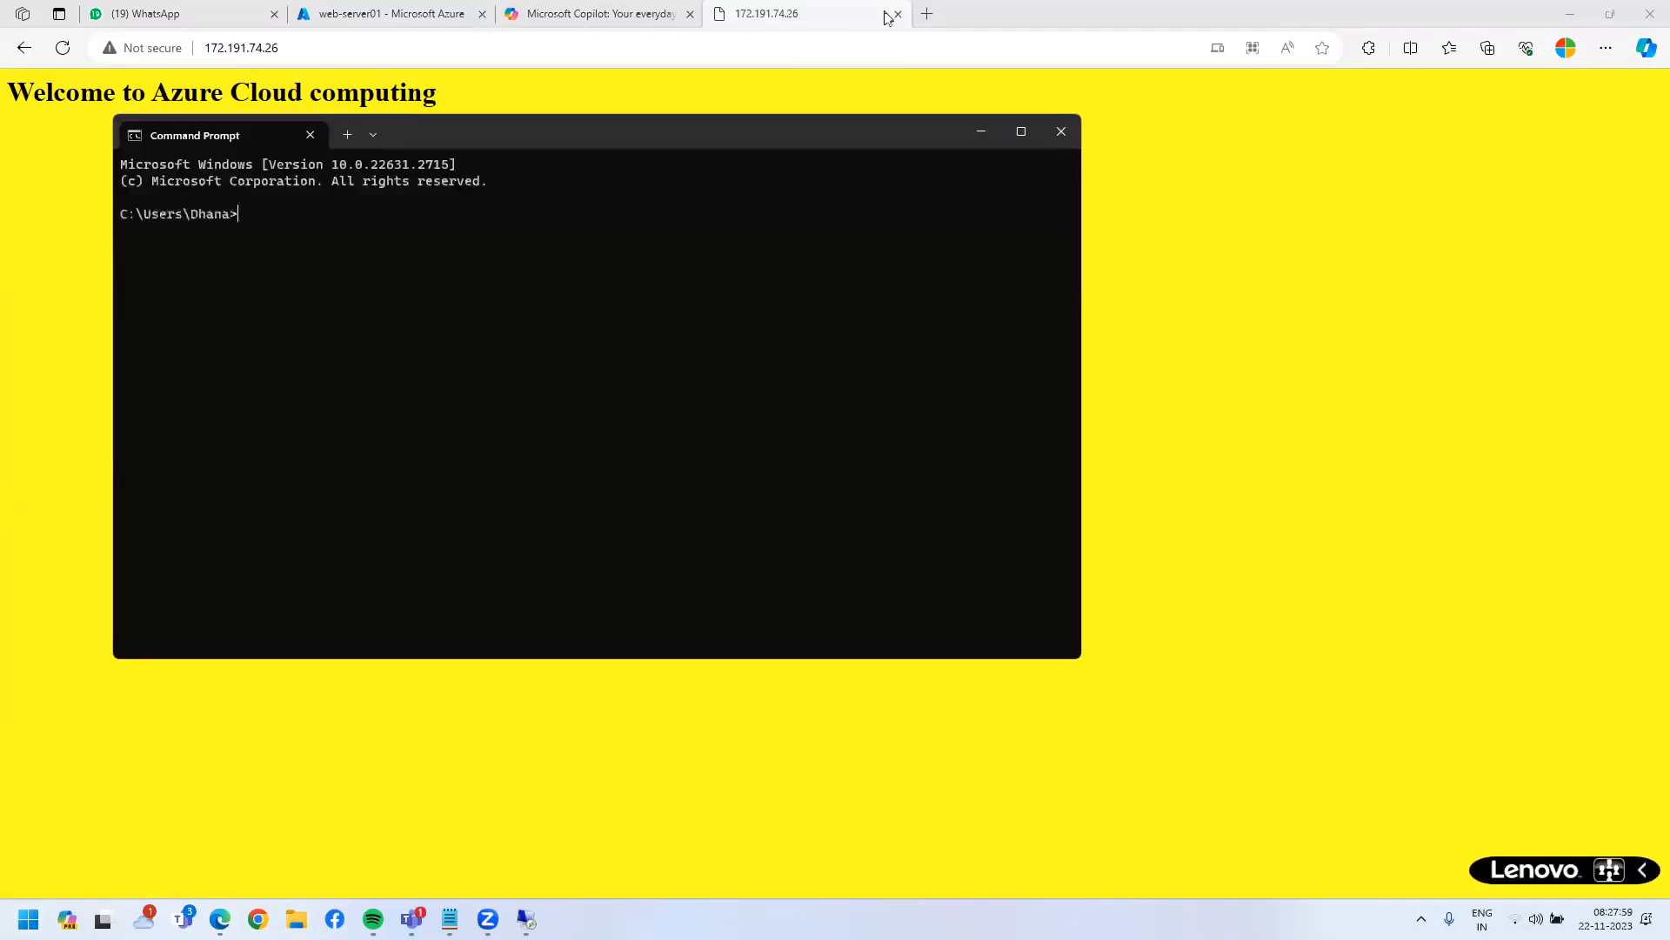
pyautogui.click(925, 14)
pyautogui.click(925, 14)
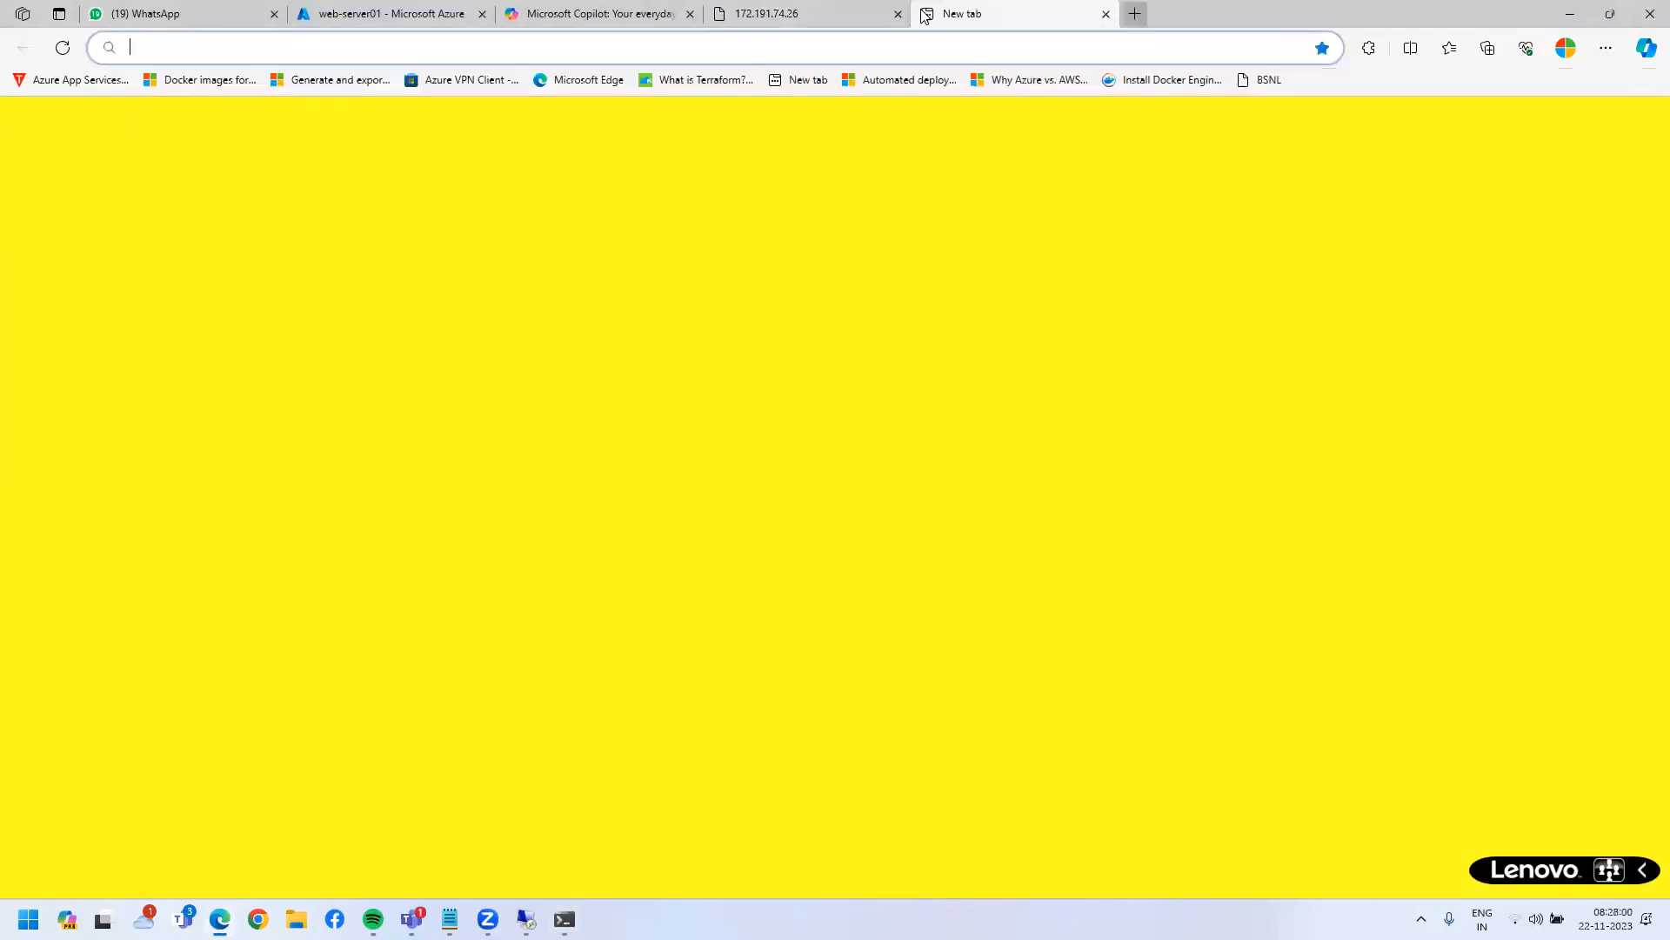
pyautogui.write('tcs.com')
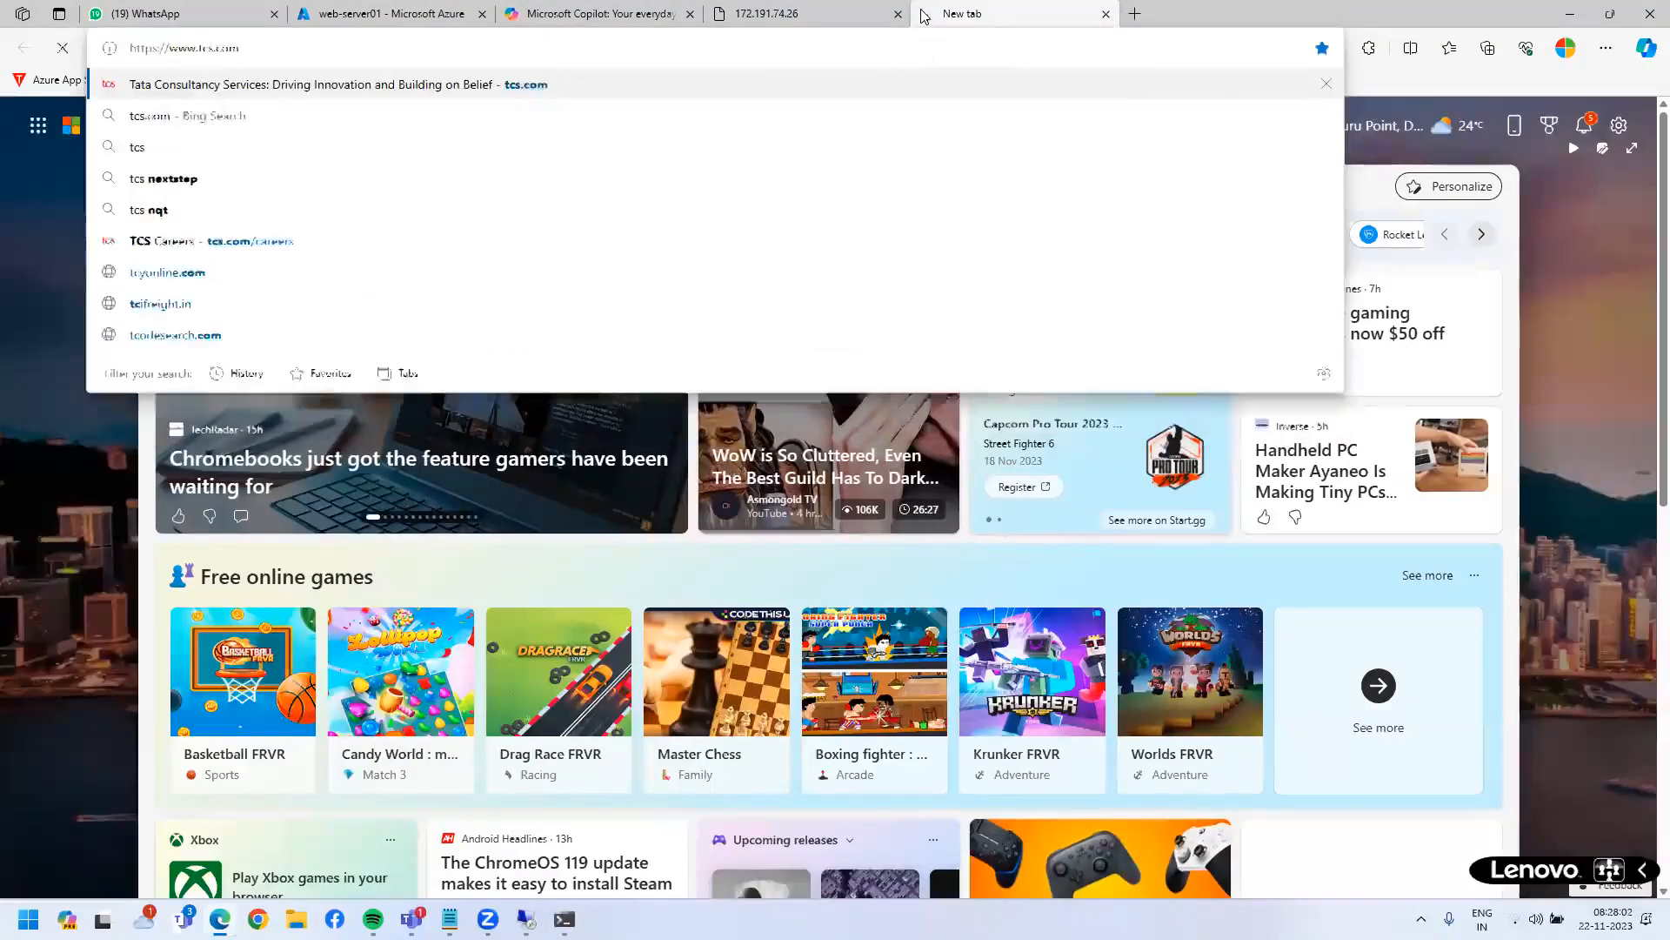
pyautogui.press('Return')
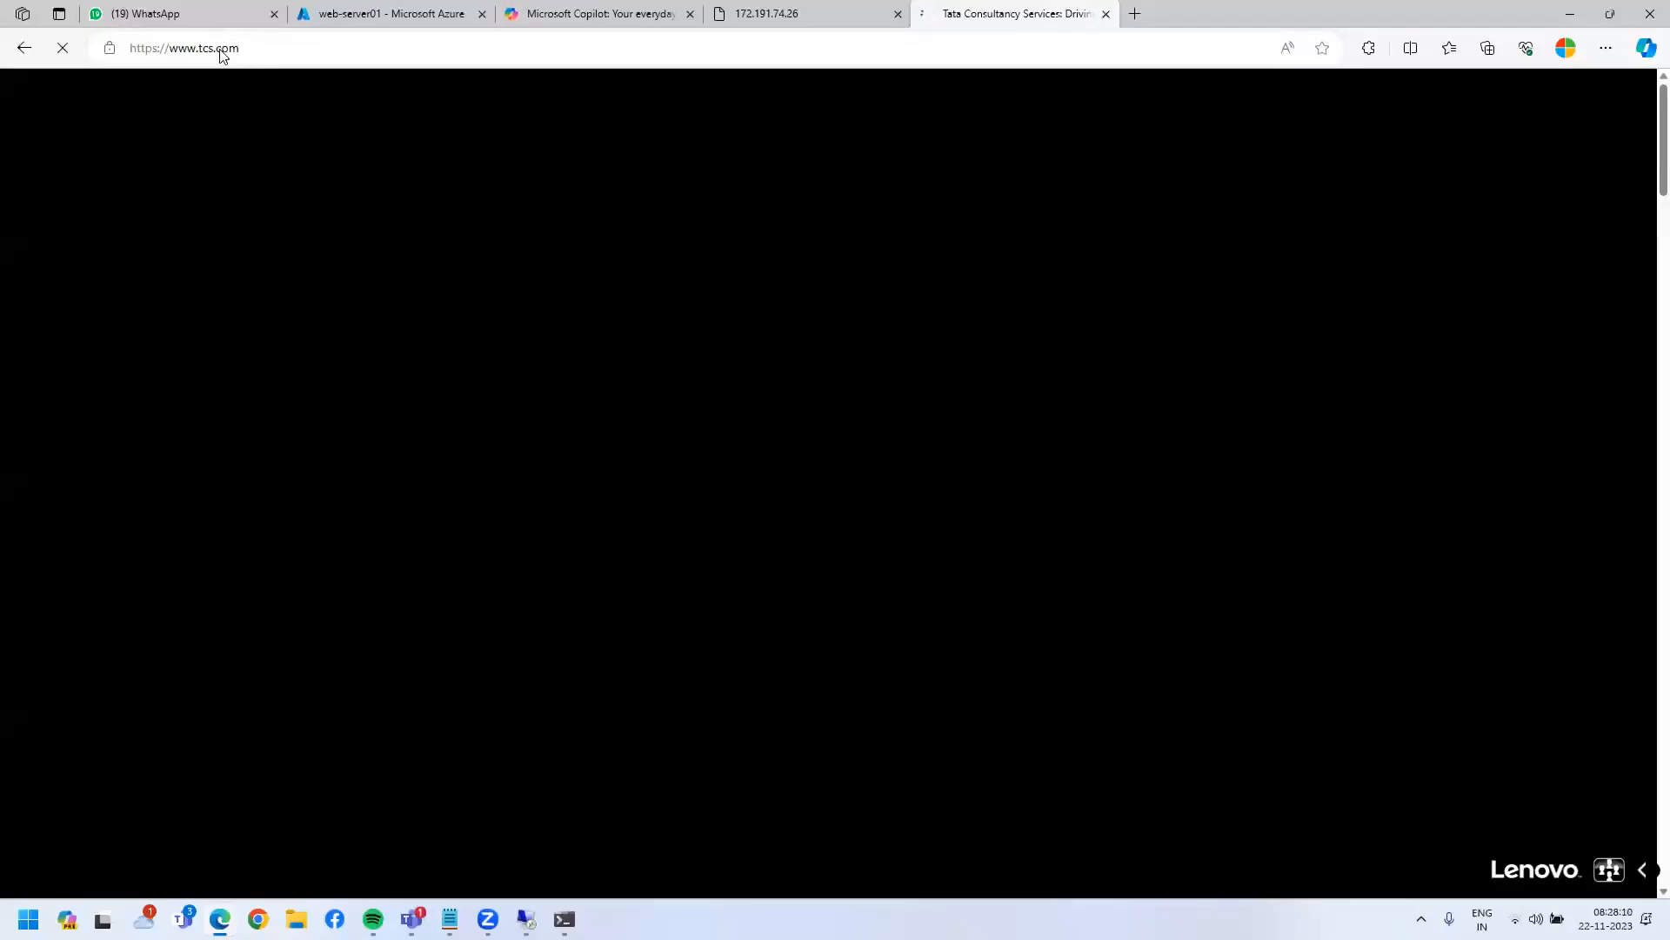
pyautogui.doubleClick(221, 52)
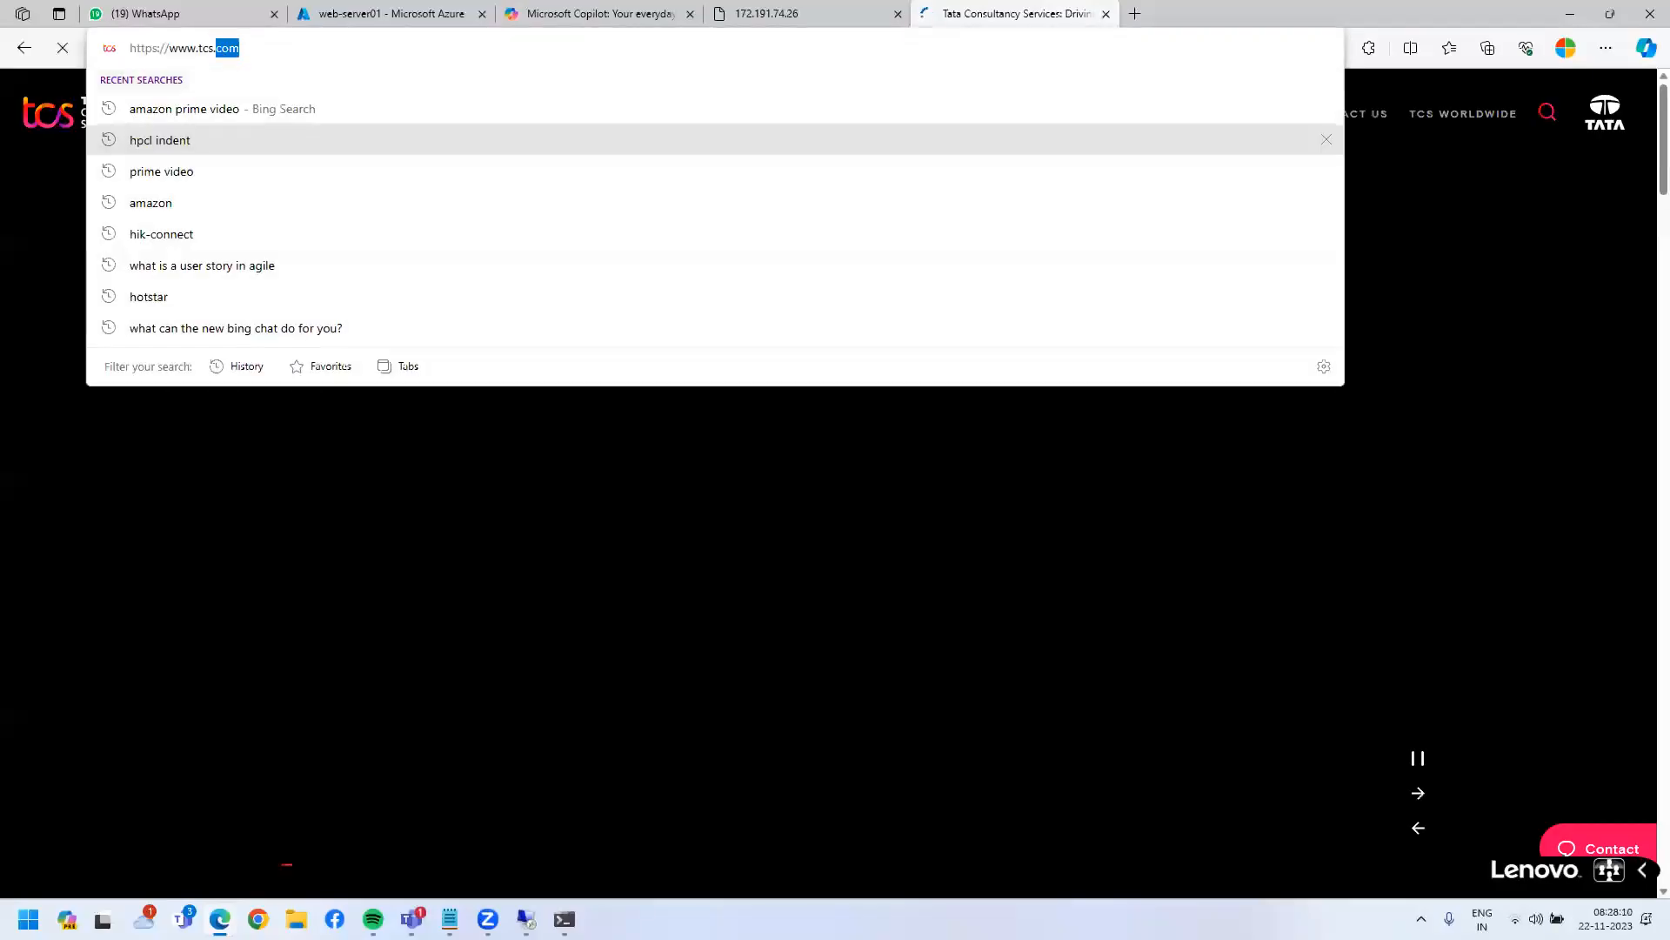
pyautogui.click(565, 922)
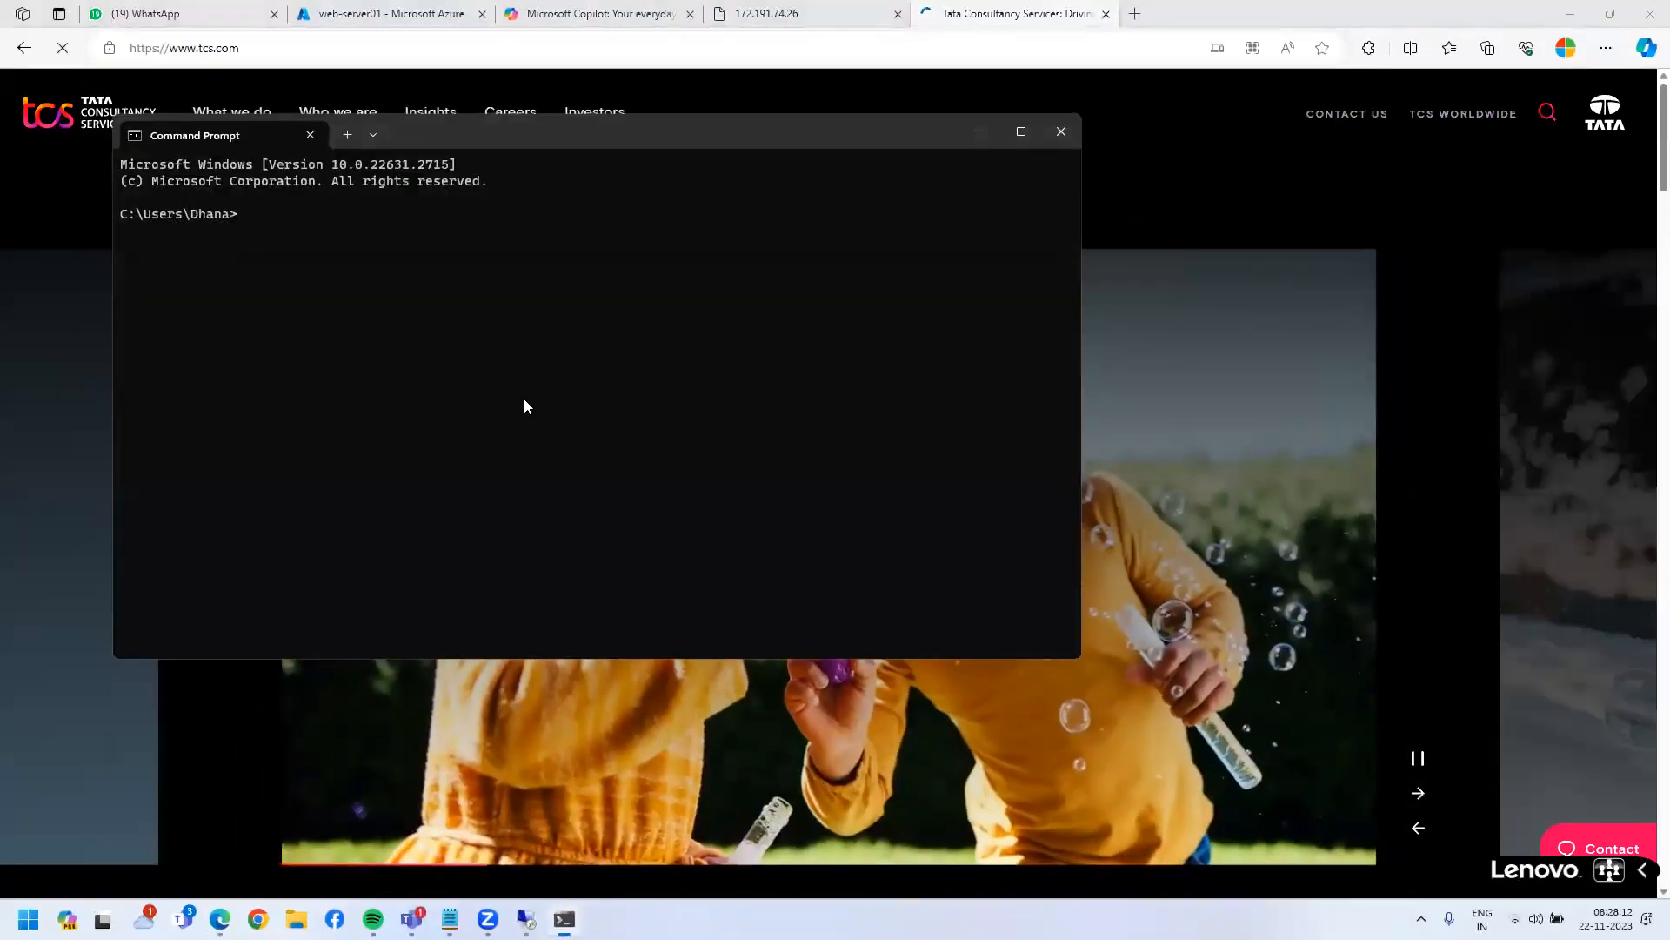
# - Resolve tcs.com with nslookup to 4.247.162.6, copy that address, and open a new Edge tab
pyautogui.write('ns')
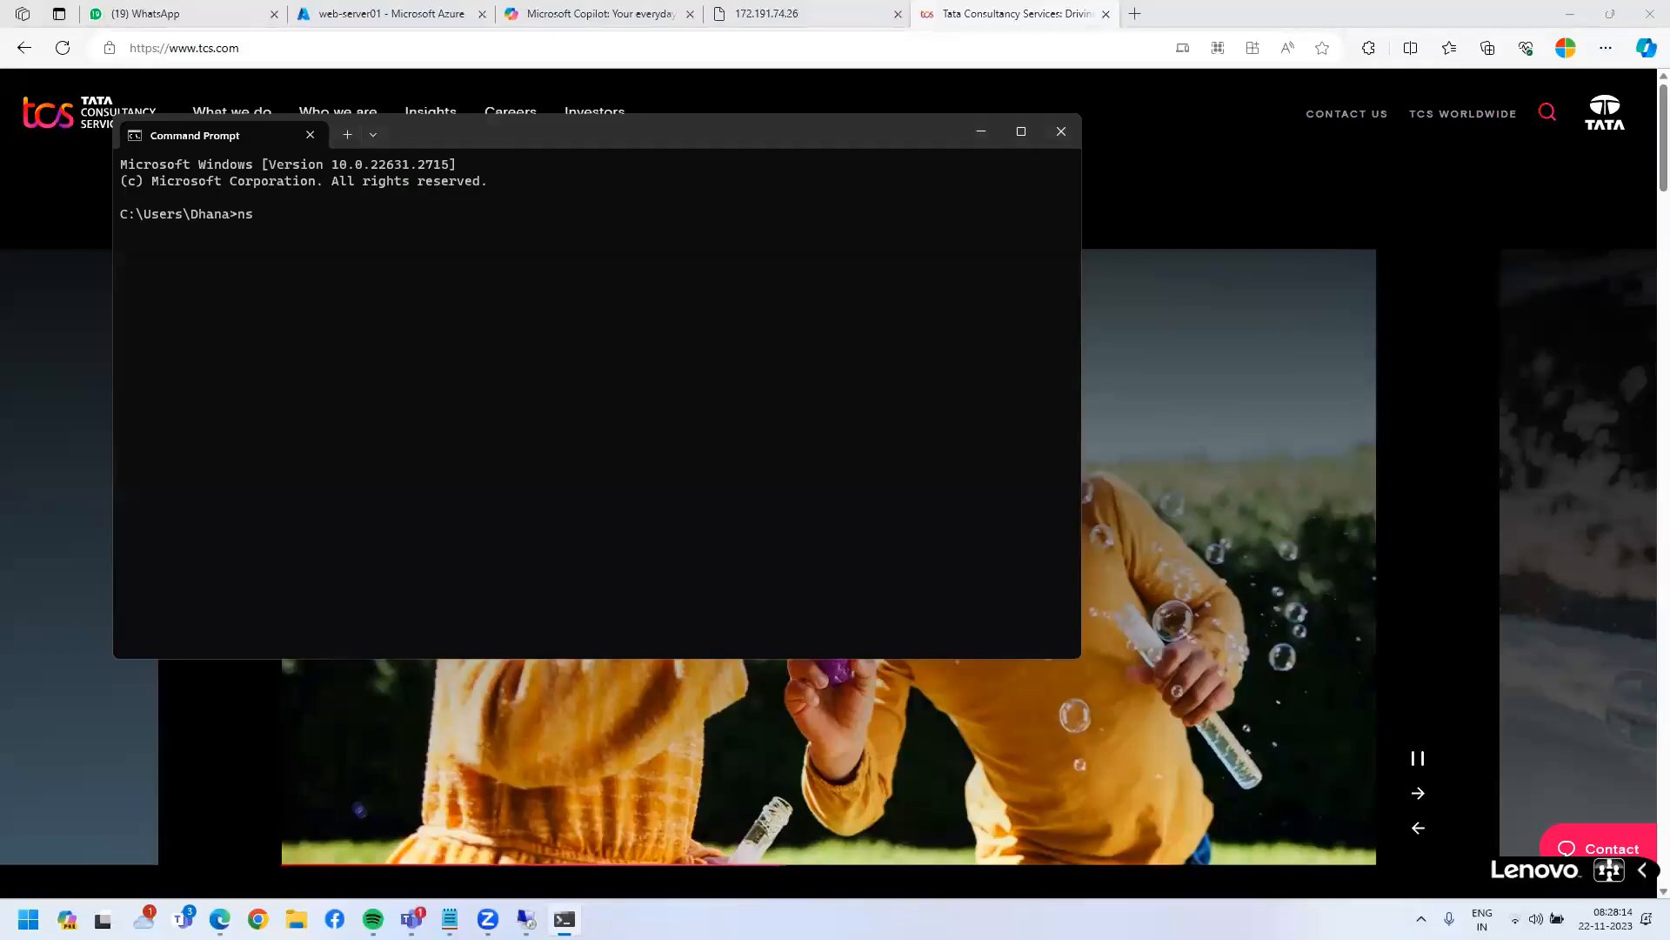
pyautogui.write('loo')
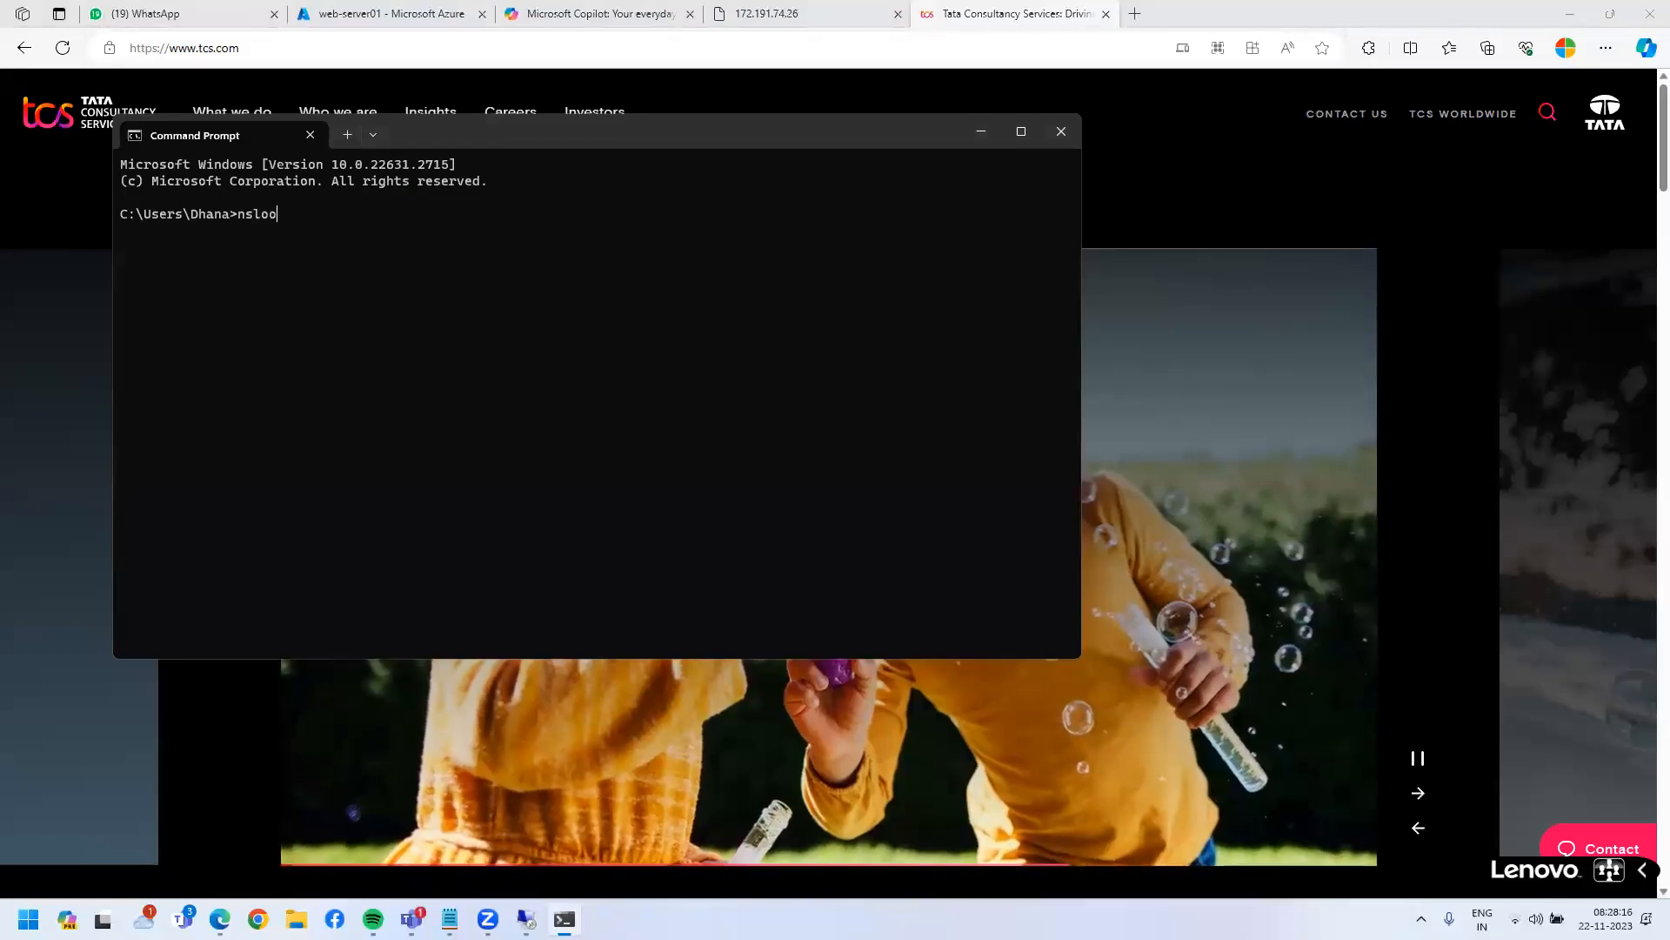
pyautogui.write('kup tcs.com')
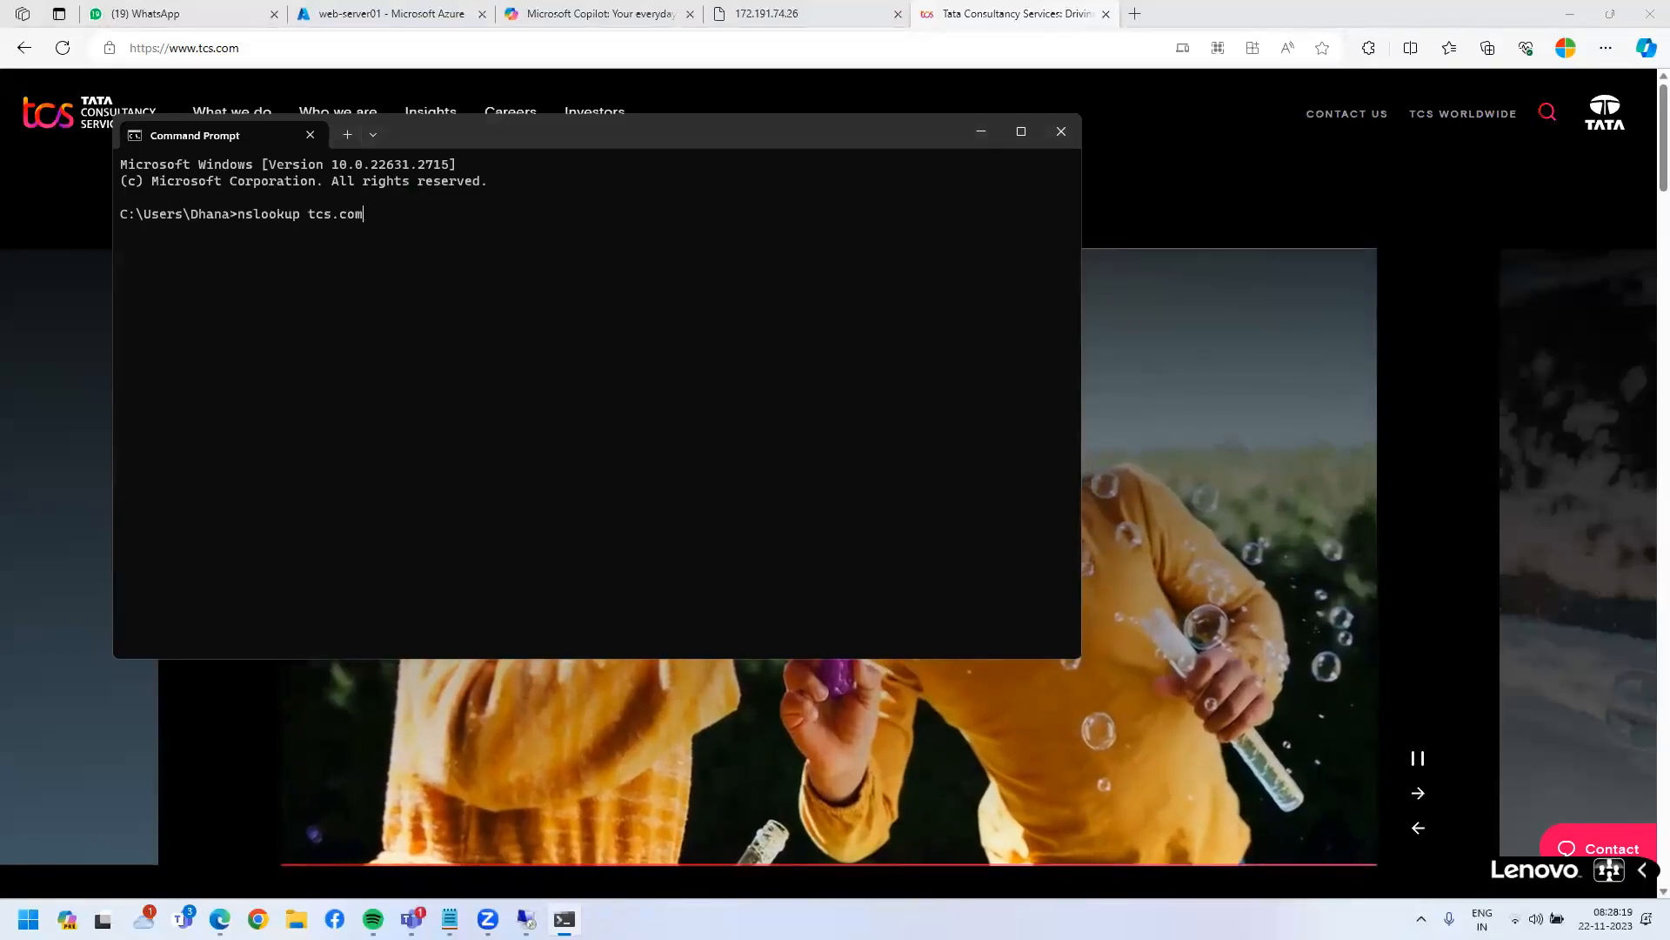
pyautogui.press('Return')
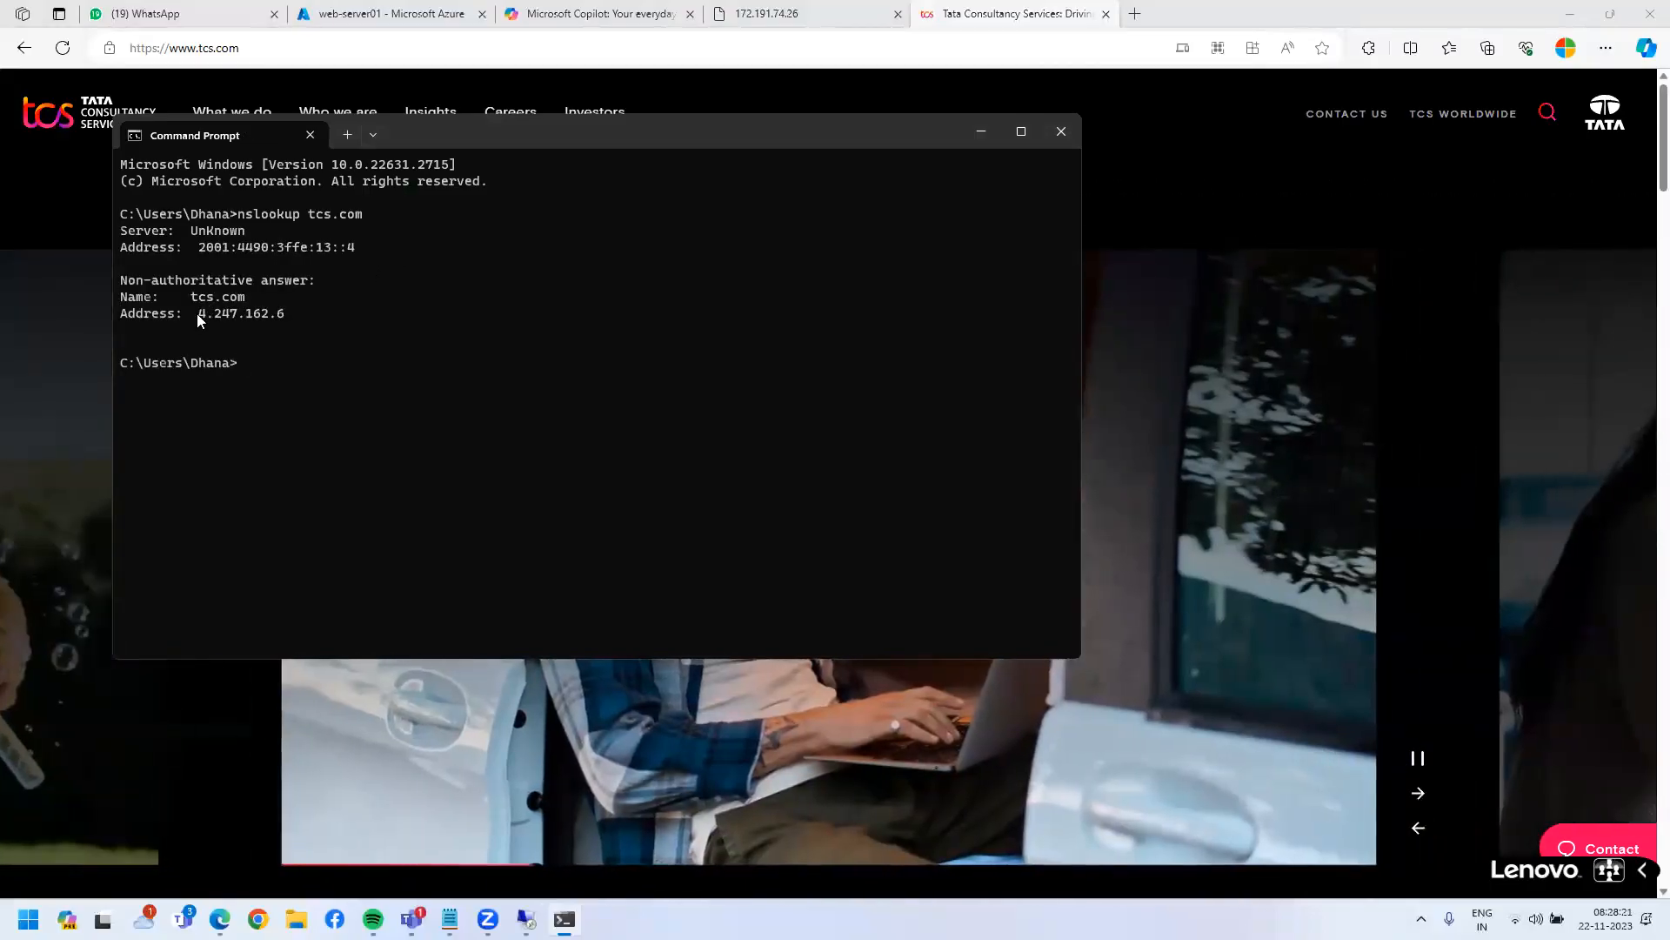
pyautogui.moveTo(199, 313); pyautogui.dragTo(284, 313)
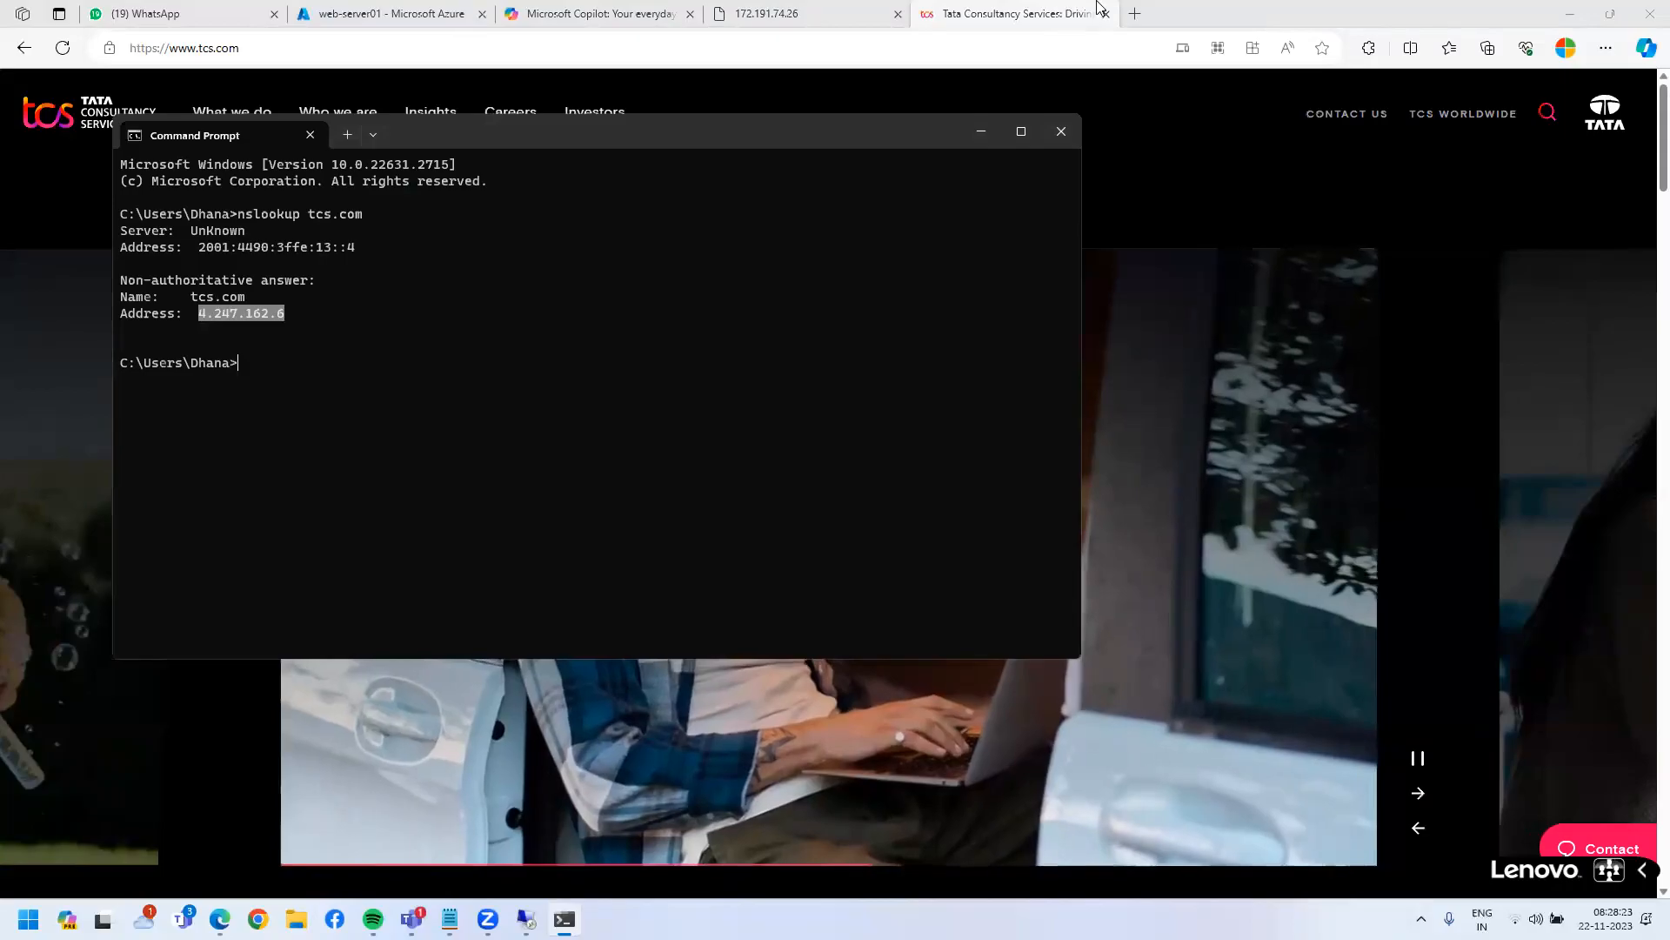
pyautogui.hotkey('ctrl', 'c')
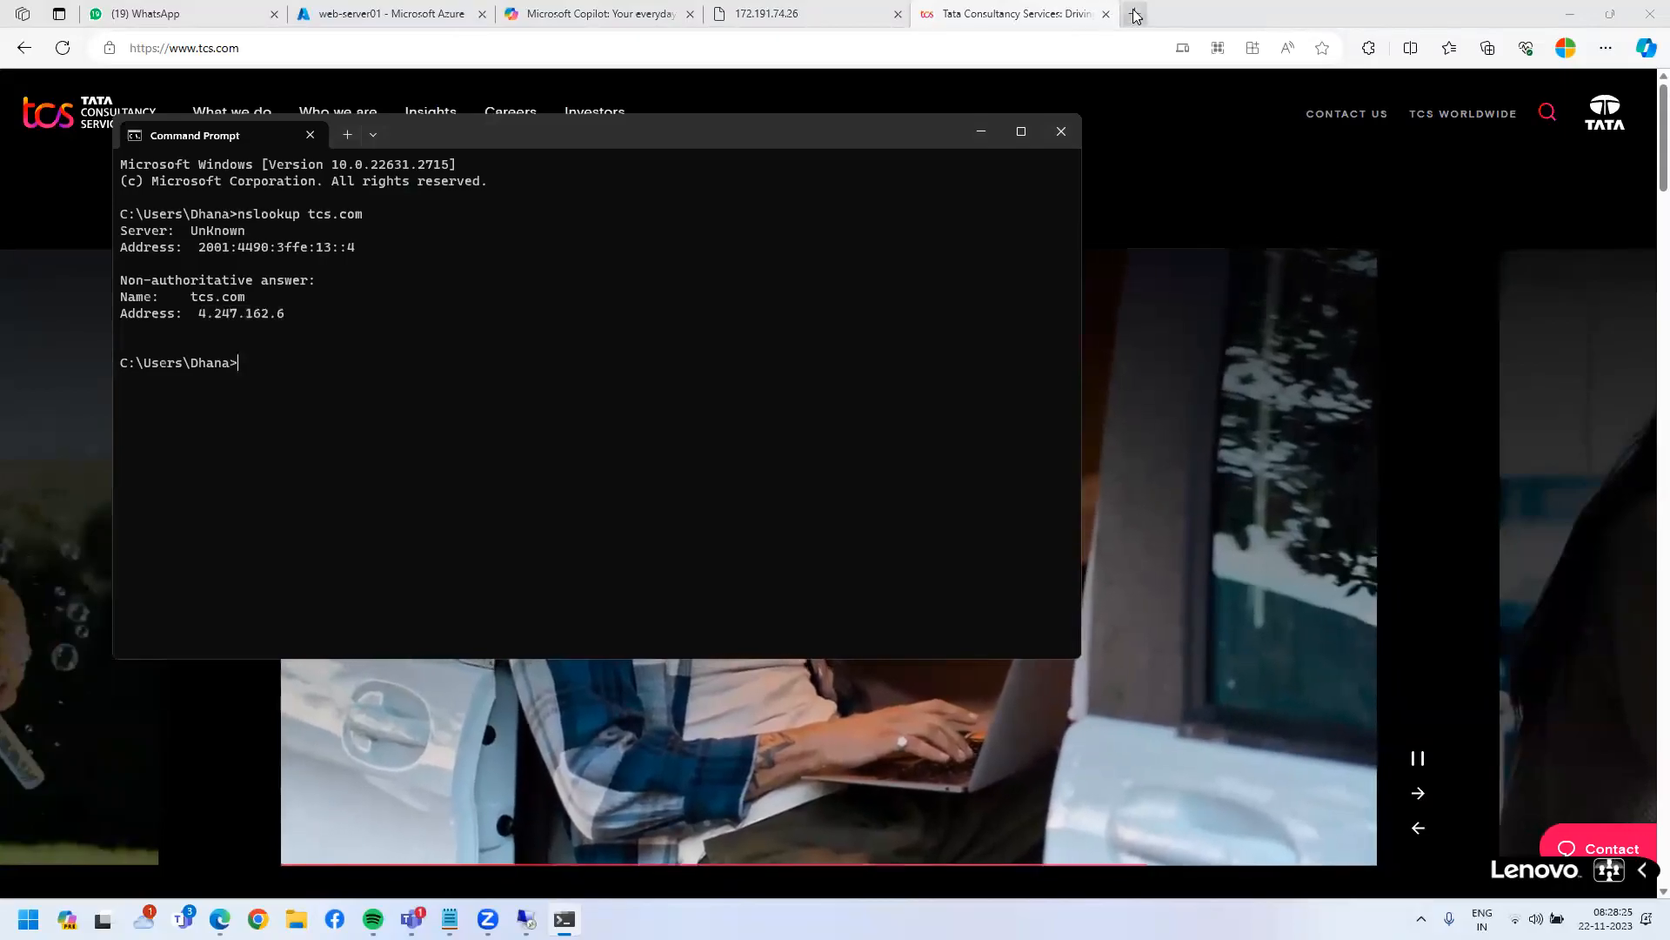
pyautogui.click(1136, 15)
pyautogui.click(1136, 15)
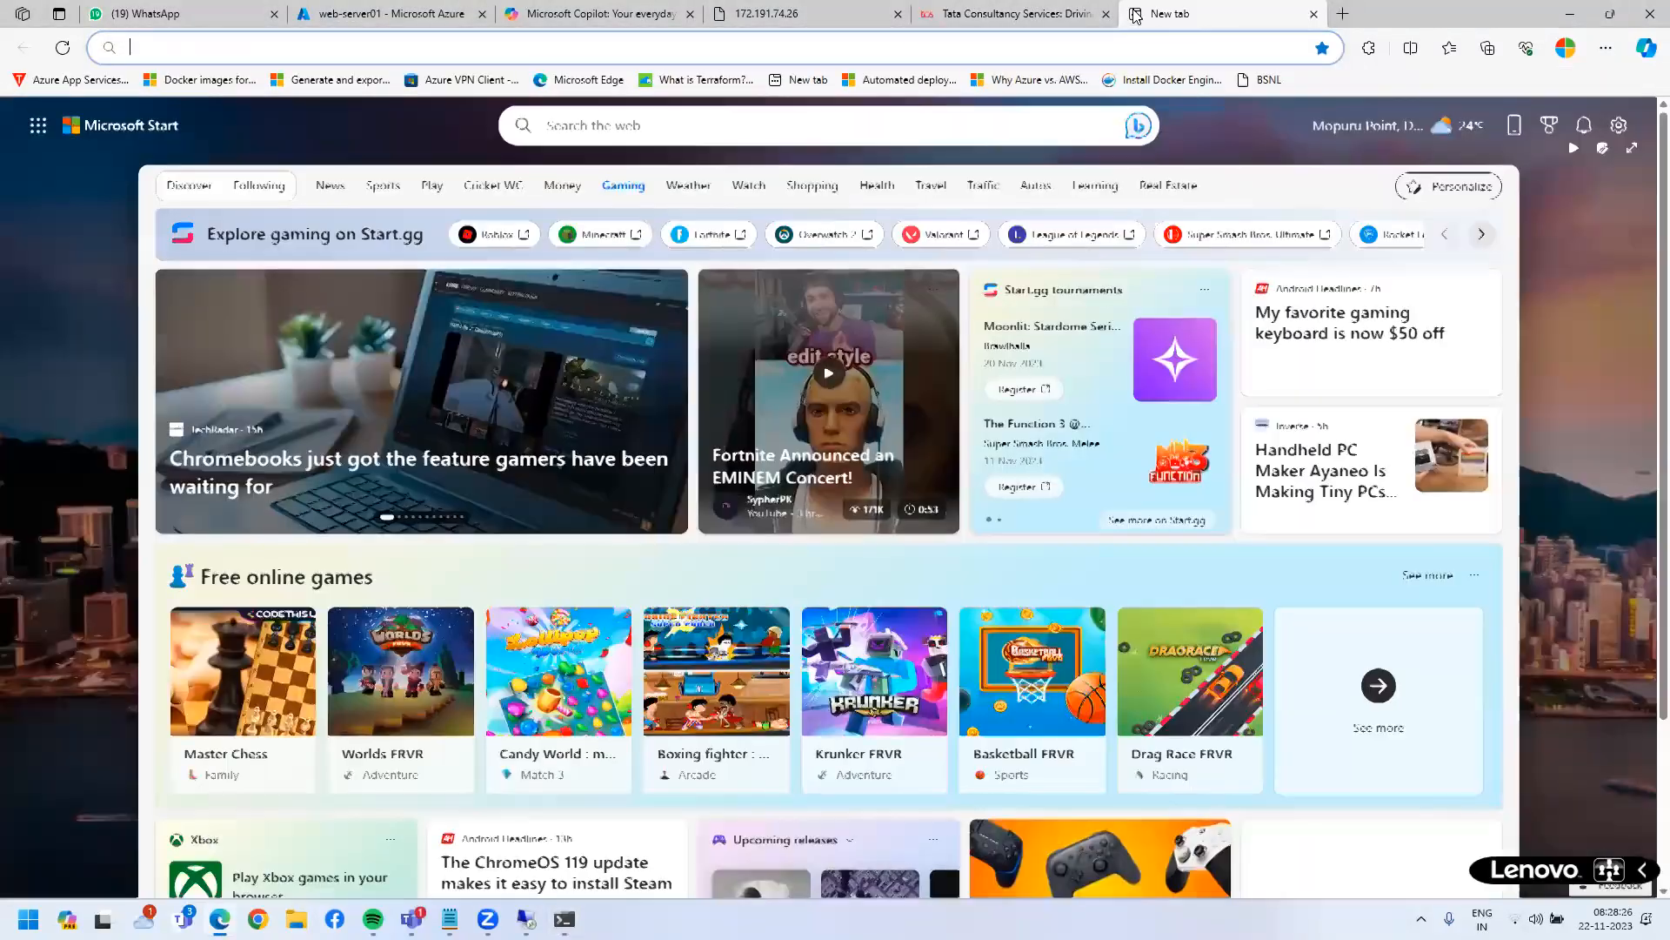
# - Browse to 4.247.162.6, which returns an Azure Application Gateway 404, then return to Command Prompt
pyautogui.hotkey('ctrl', 'v')
pyautogui.press('Return')
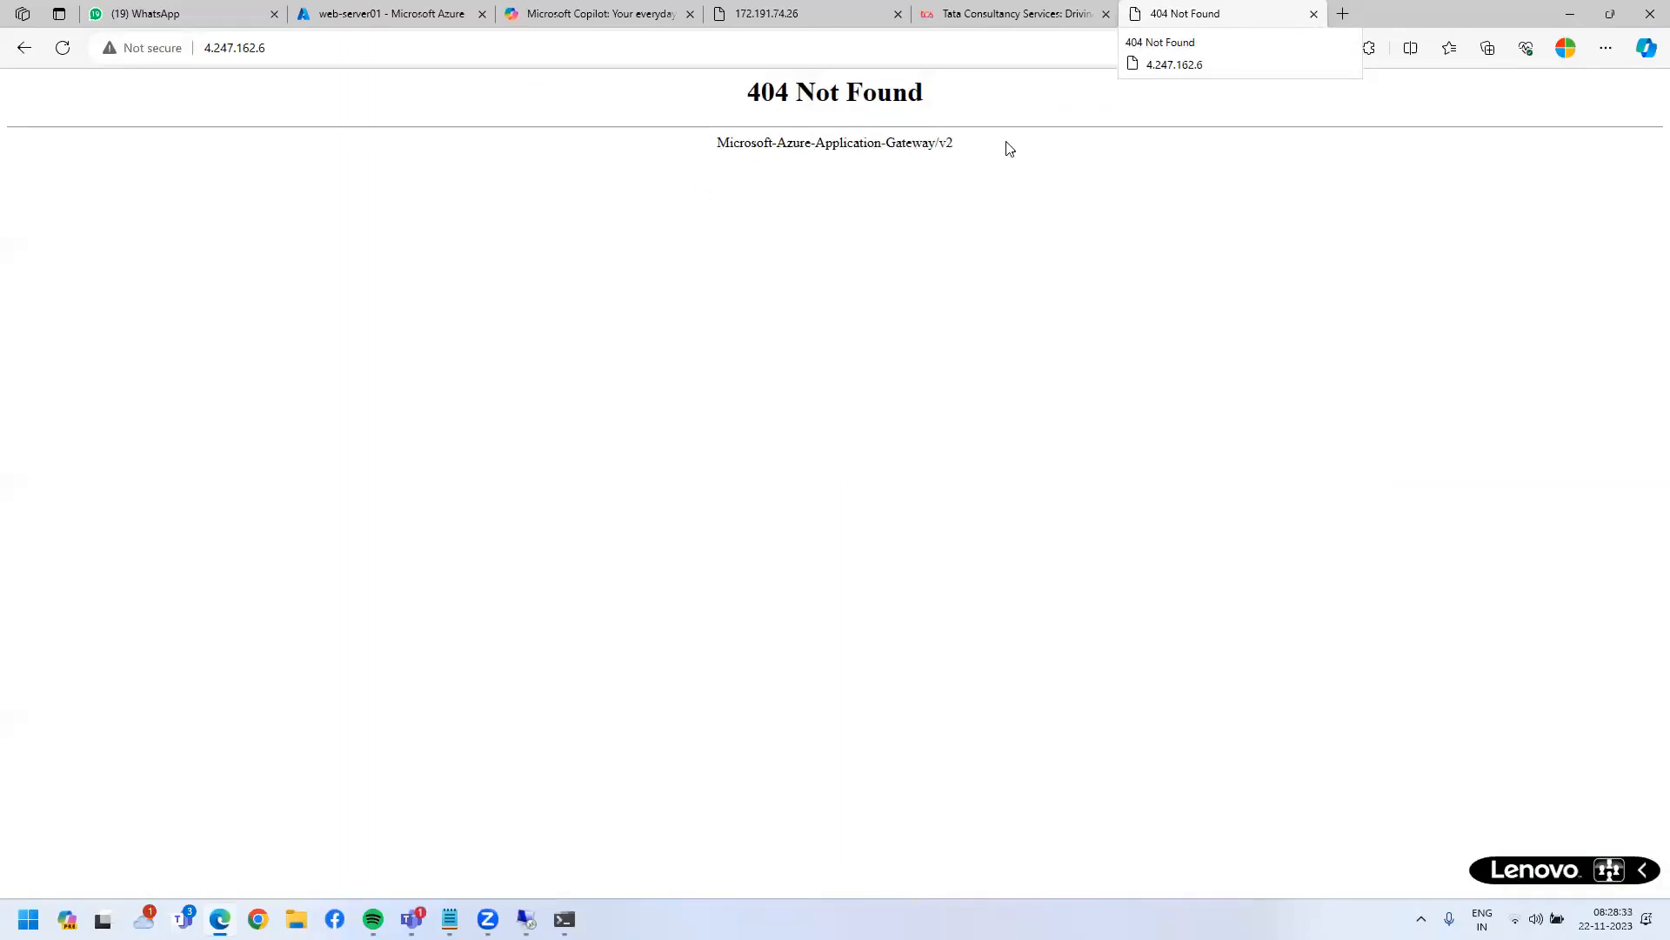
pyautogui.moveTo(749, 249); pyautogui.dragTo(975, 7)
pyautogui.click(975, 7)
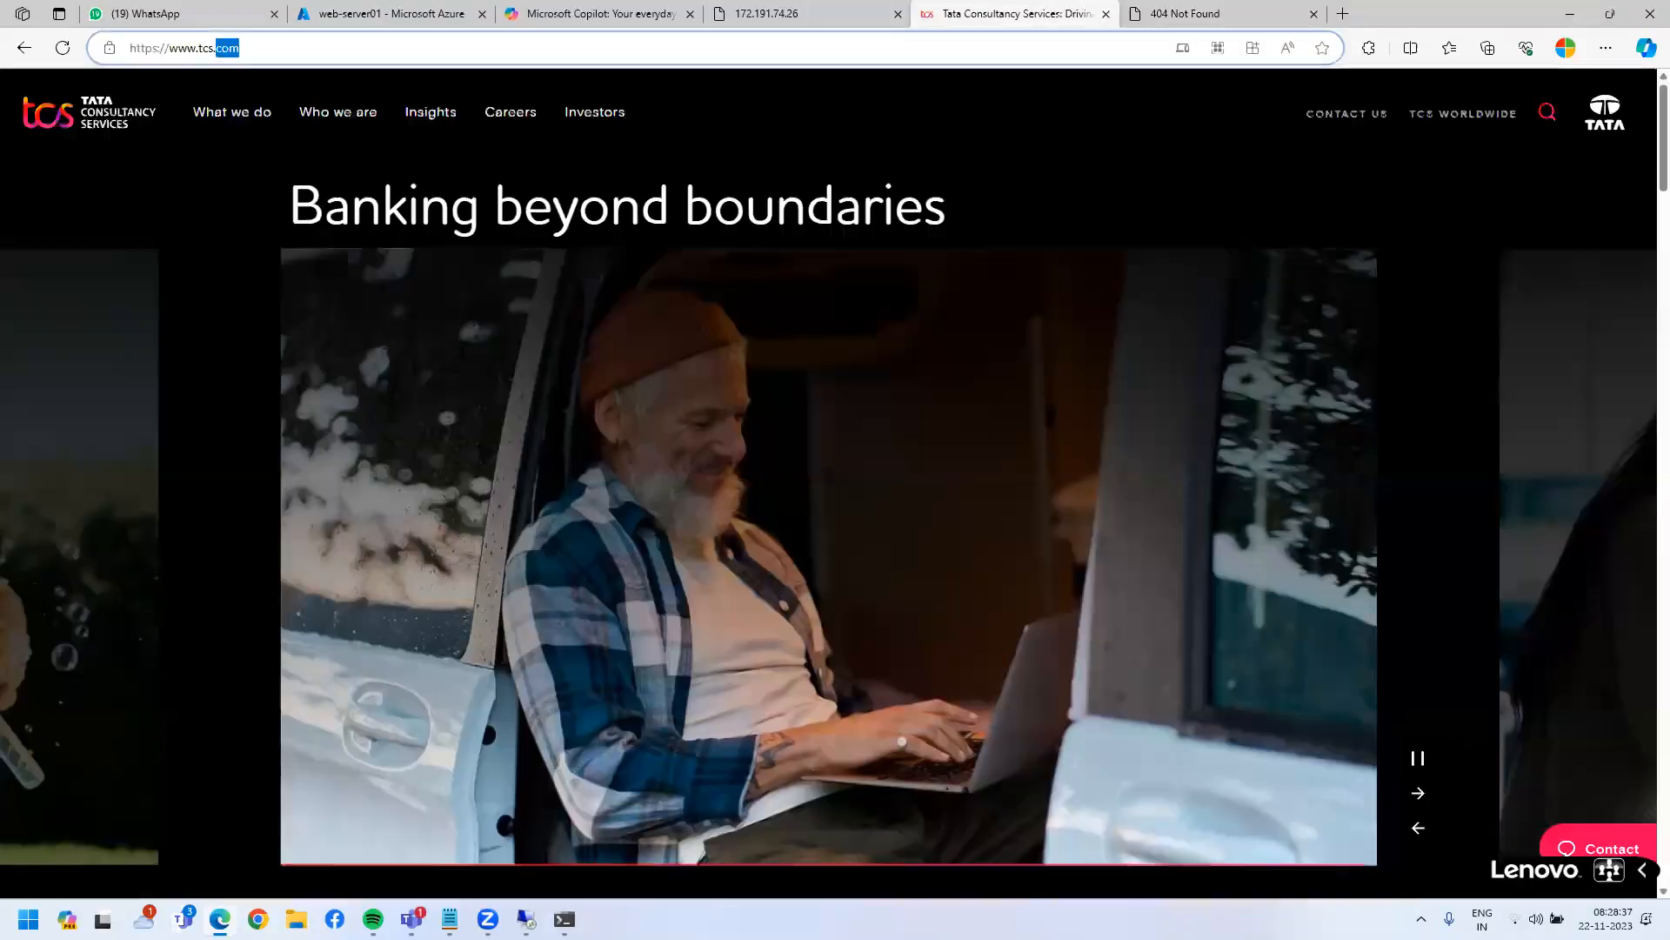
pyautogui.hotkey('alt', 'Tab')
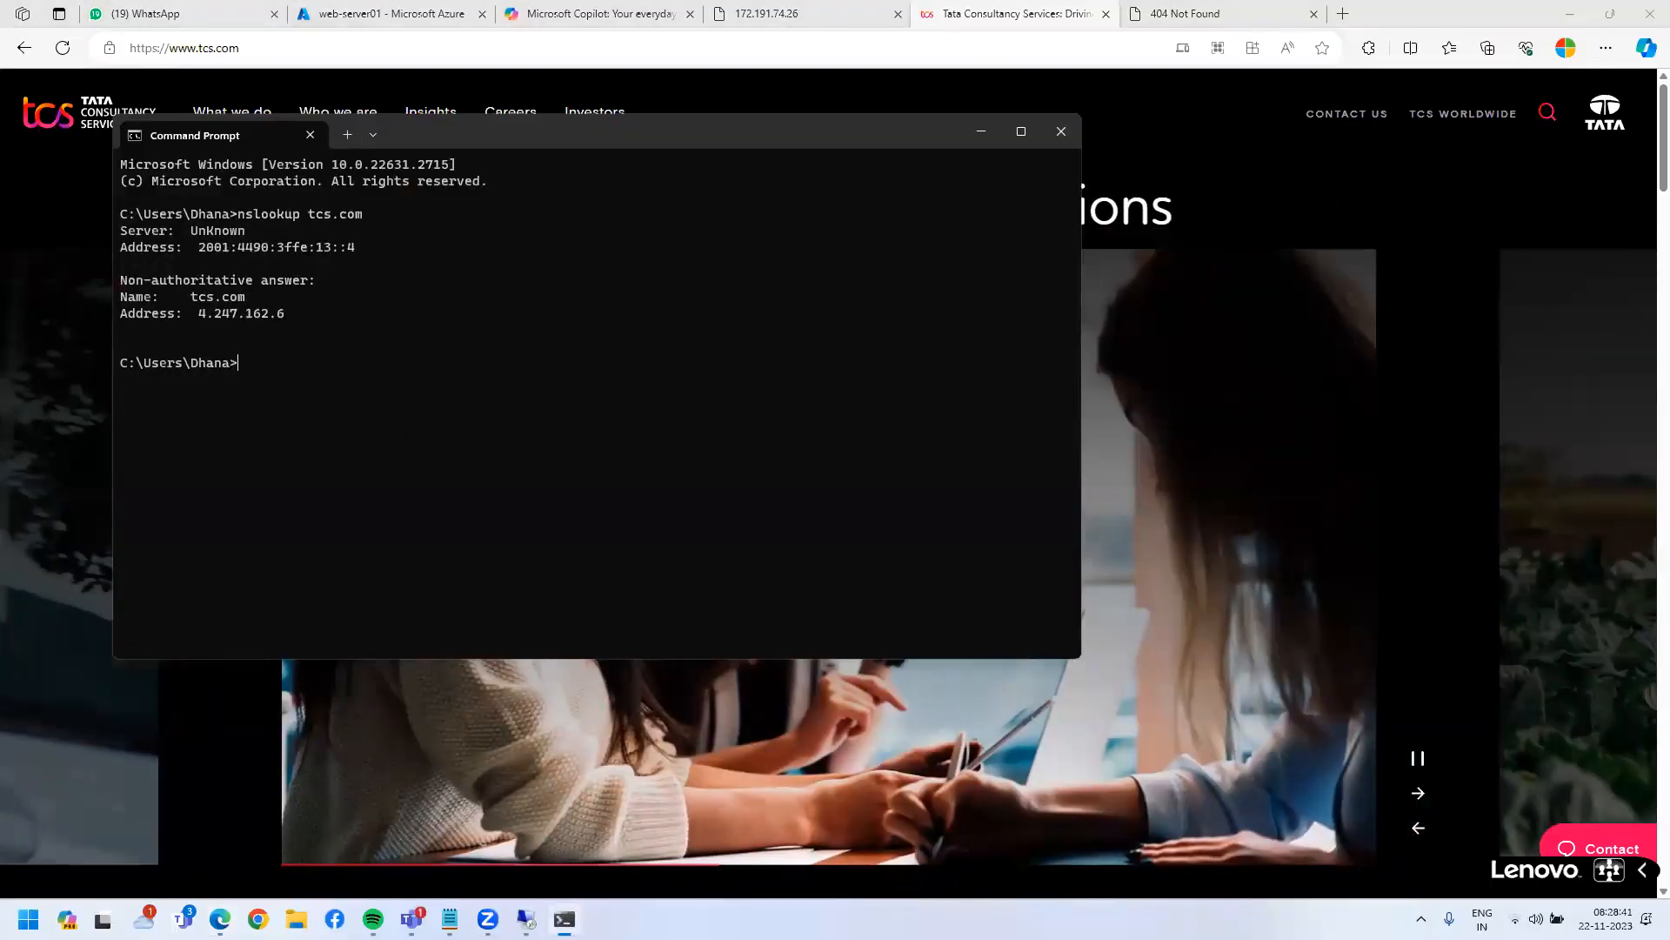
# - Run nslookup wipro.com, which resolves to 66.7.148.227
pyautogui.write('wipro')
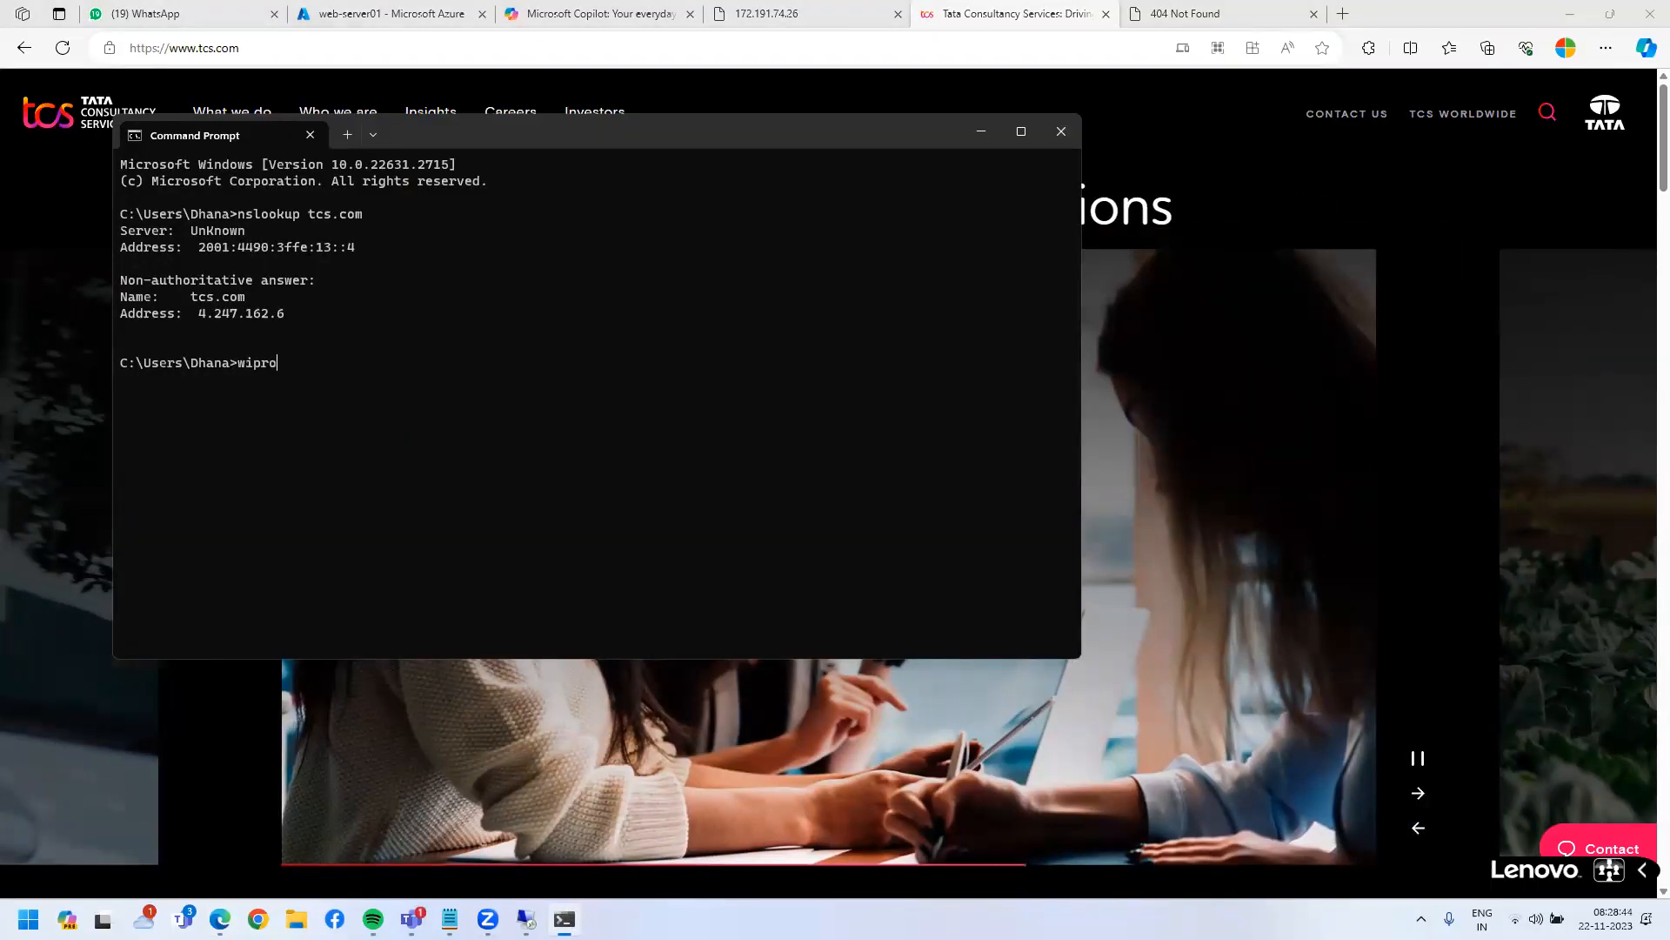
pyautogui.write('nslookup')
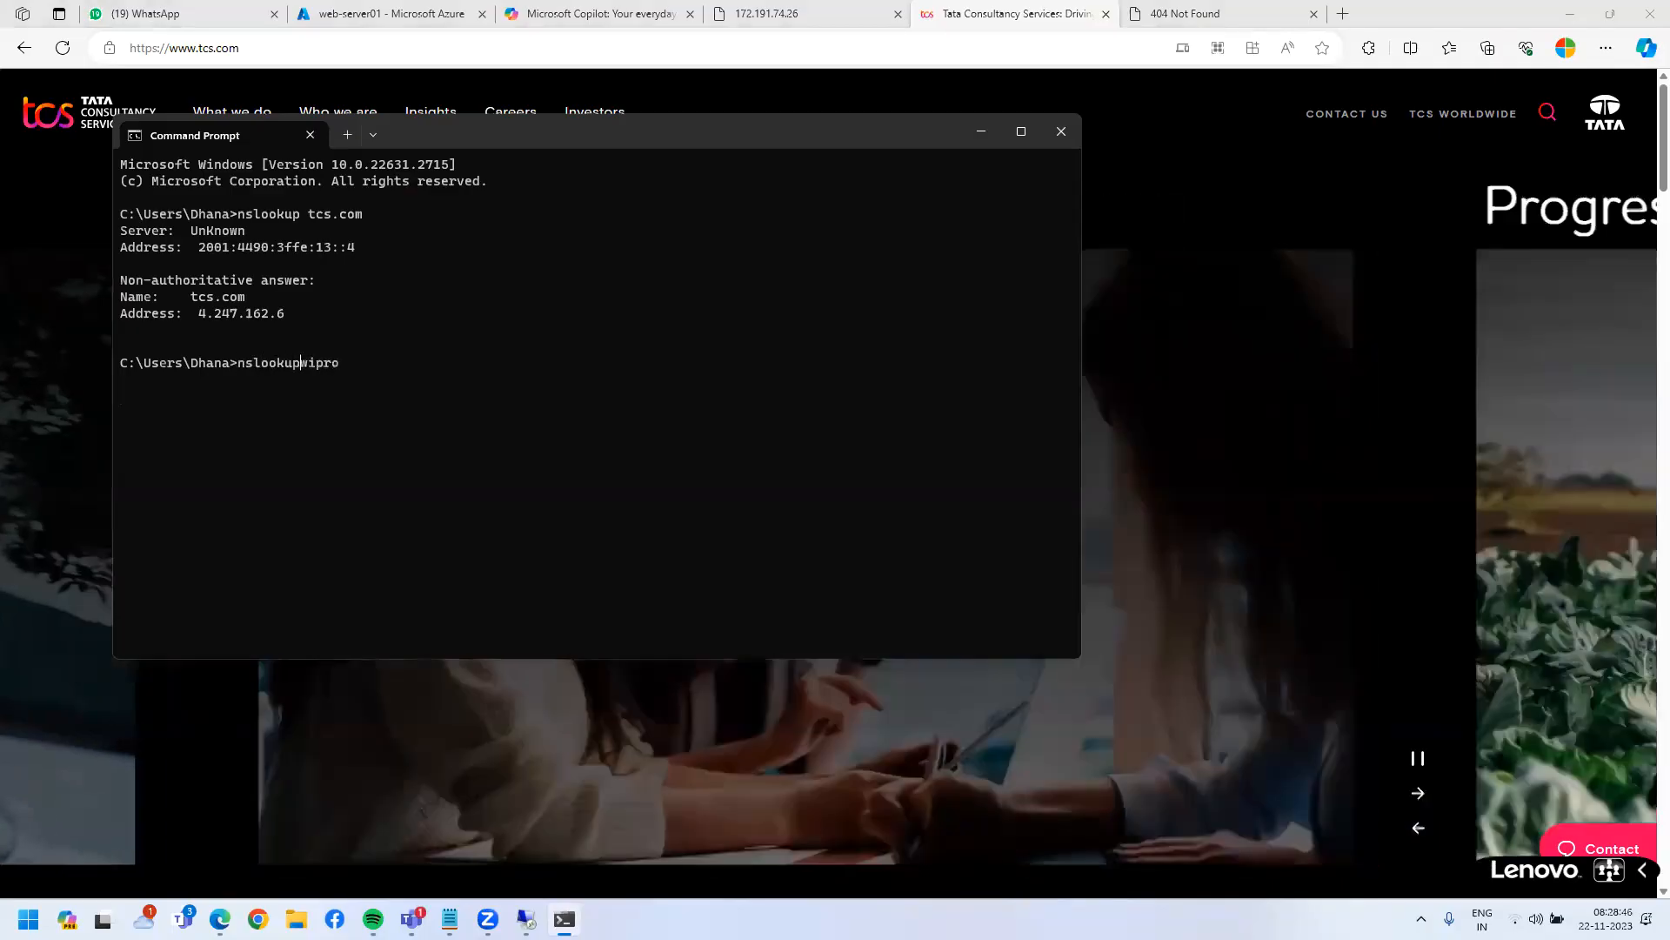
pyautogui.press('End')
pyautogui.write('.com')
pyautogui.press('Return')
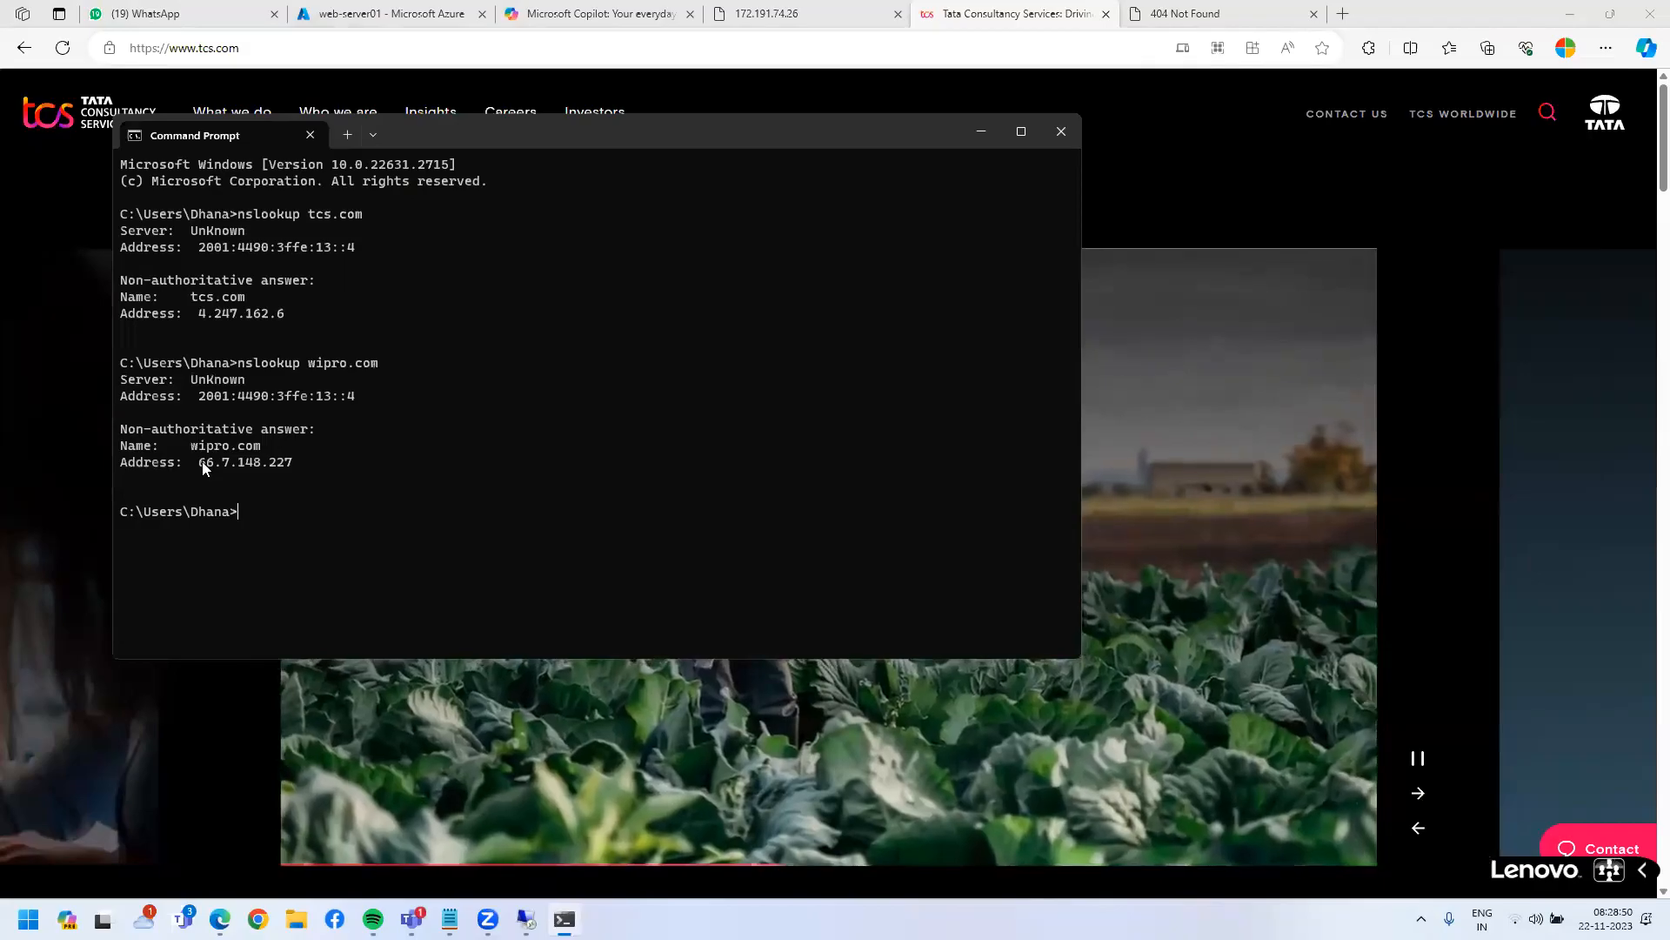
# - Copy the 66.7.148.227 address and open a new tab in Edge
pyautogui.moveTo(194, 463); pyautogui.dragTo(266, 466)
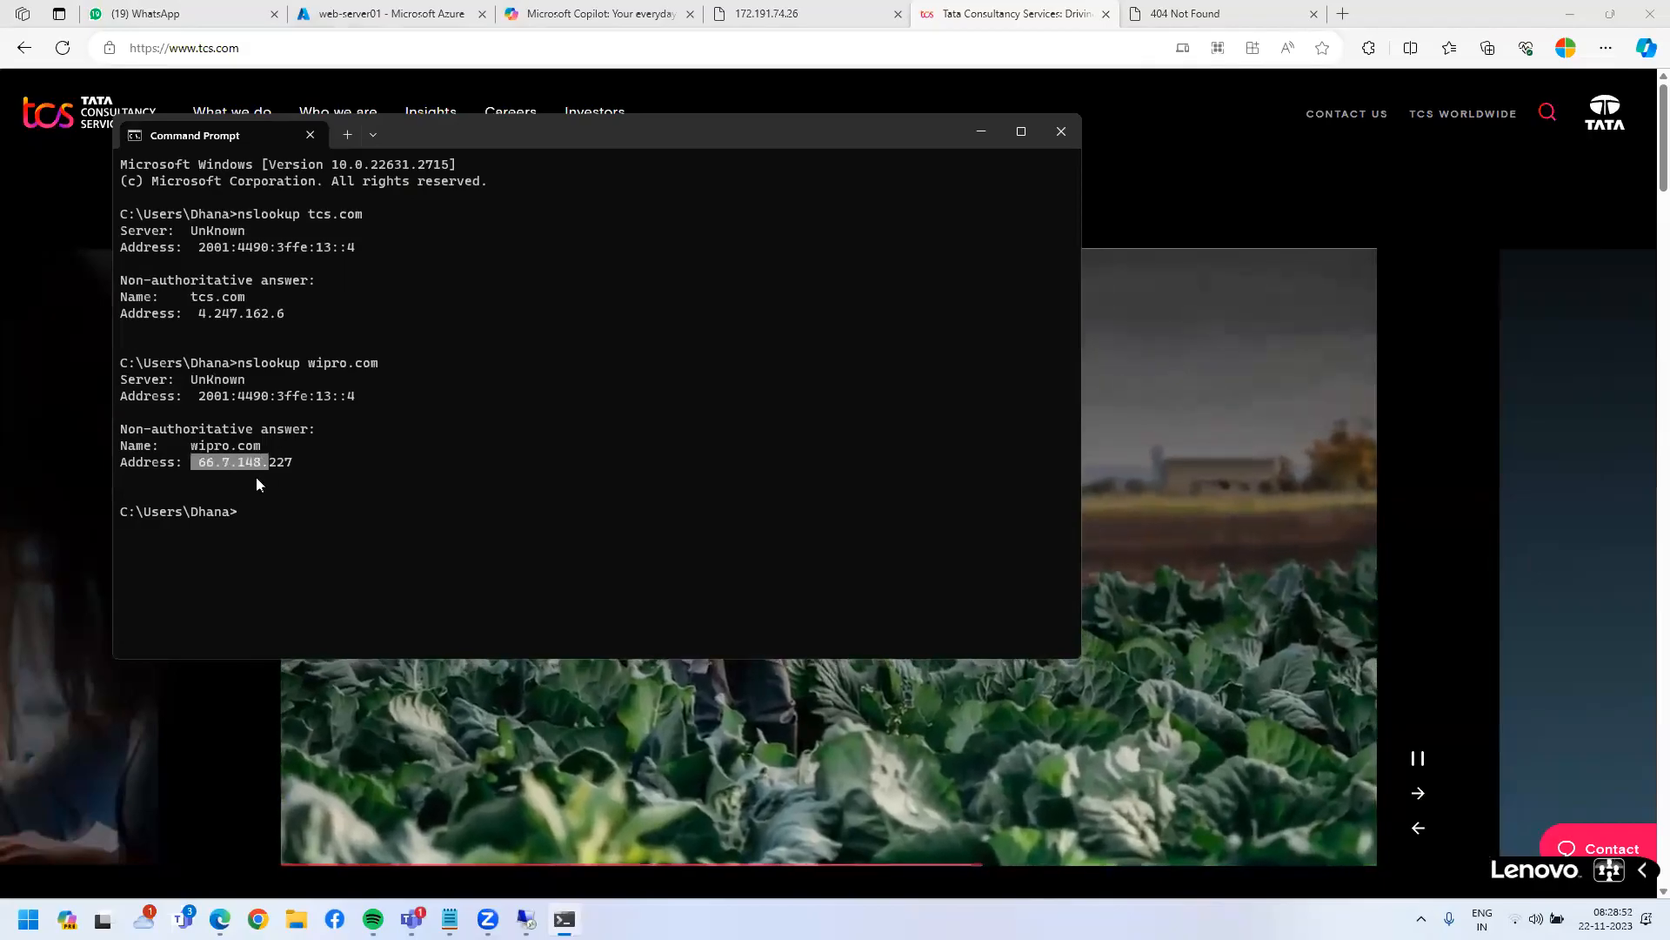
pyautogui.click(206, 463)
pyautogui.doubleClick(293, 461)
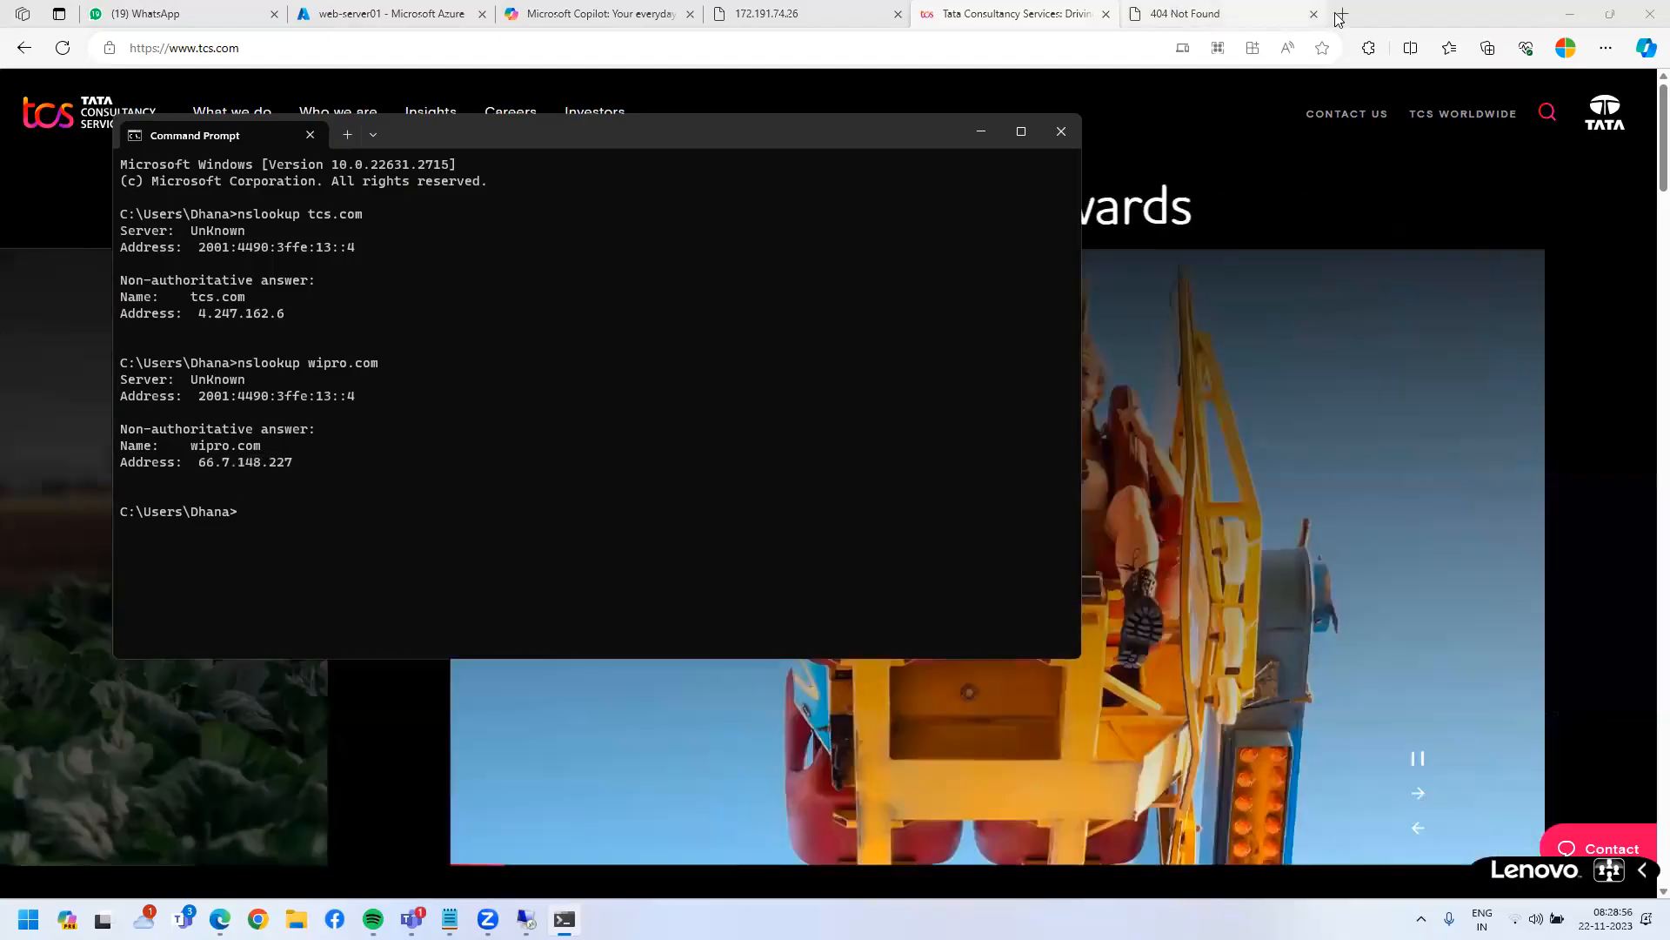
pyautogui.click(1192, 13)
pyautogui.hotkey('ctrl', 't')
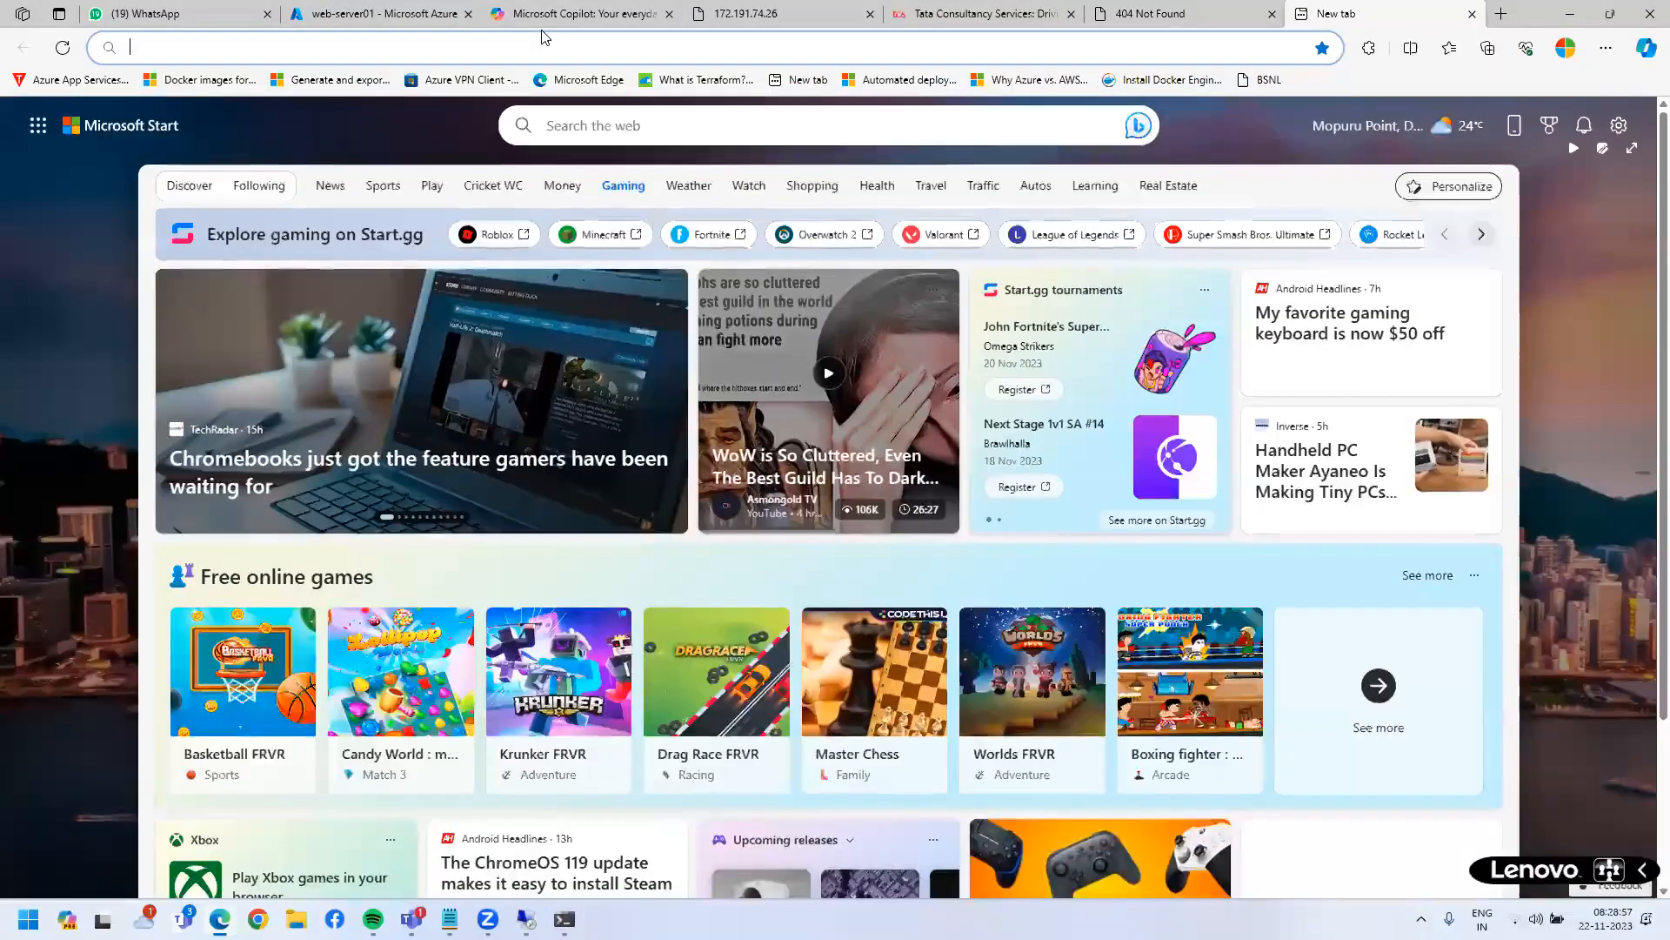
# - Load 66.7.148.227 in new tabs, confirming it lands on wipro.com, comparing with the 404 tab
pyautogui.write('66.7.148.227')
pyautogui.press('Return')
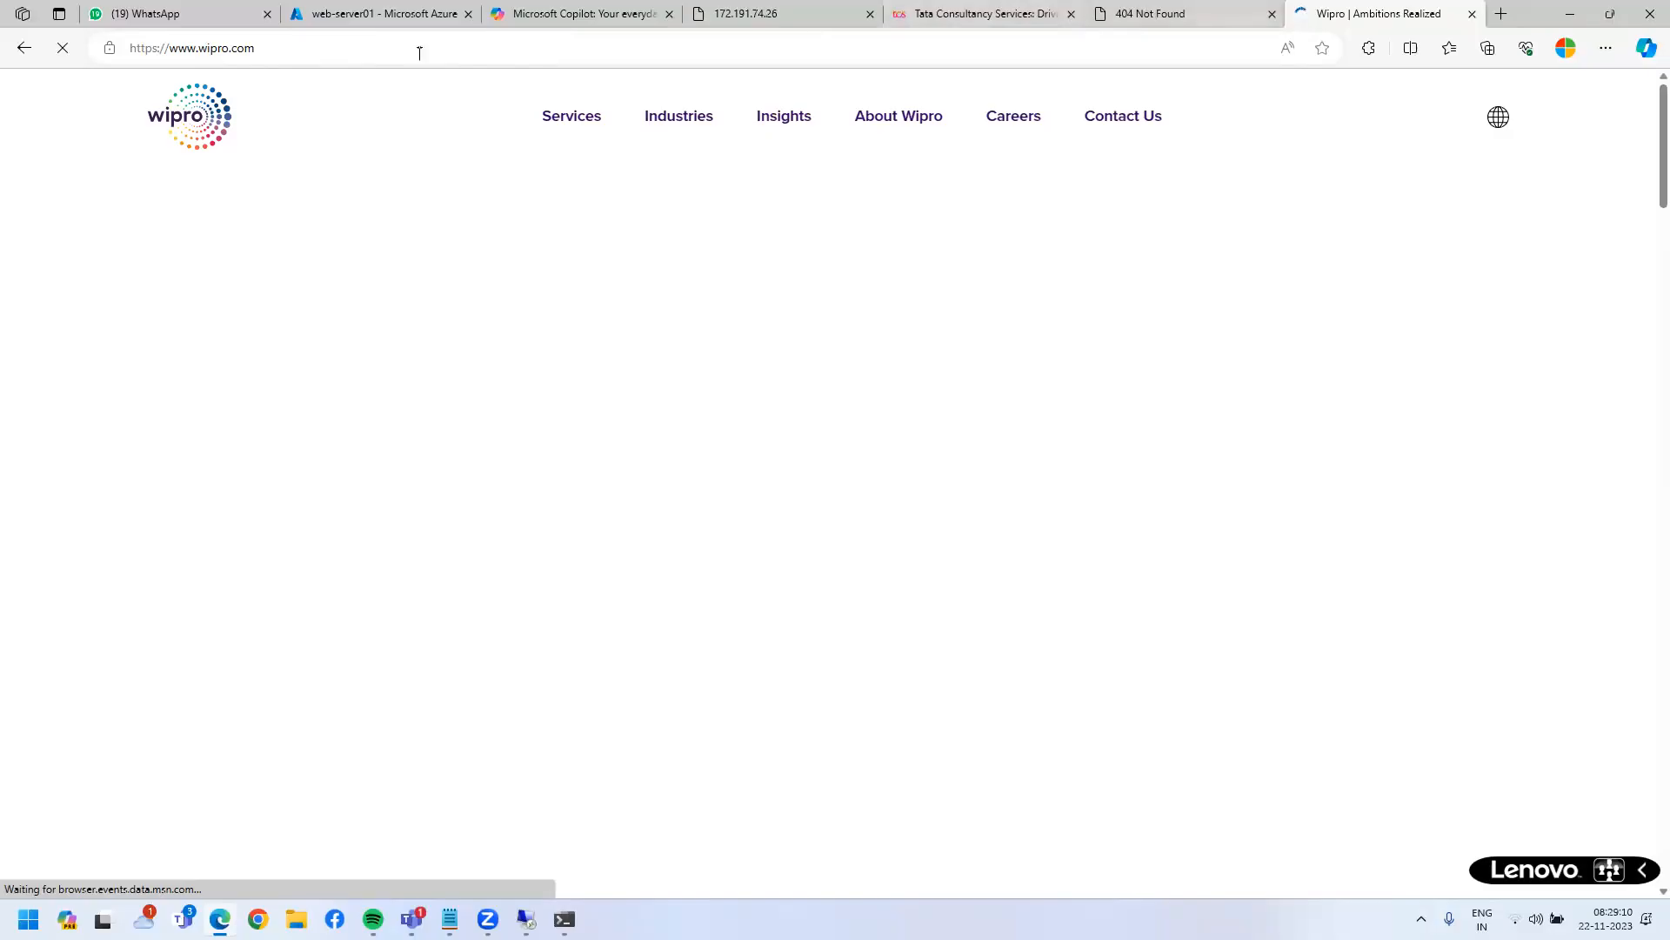
pyautogui.hotkey('ctrl', 'shift', 'Tab')
pyautogui.click(263, 47)
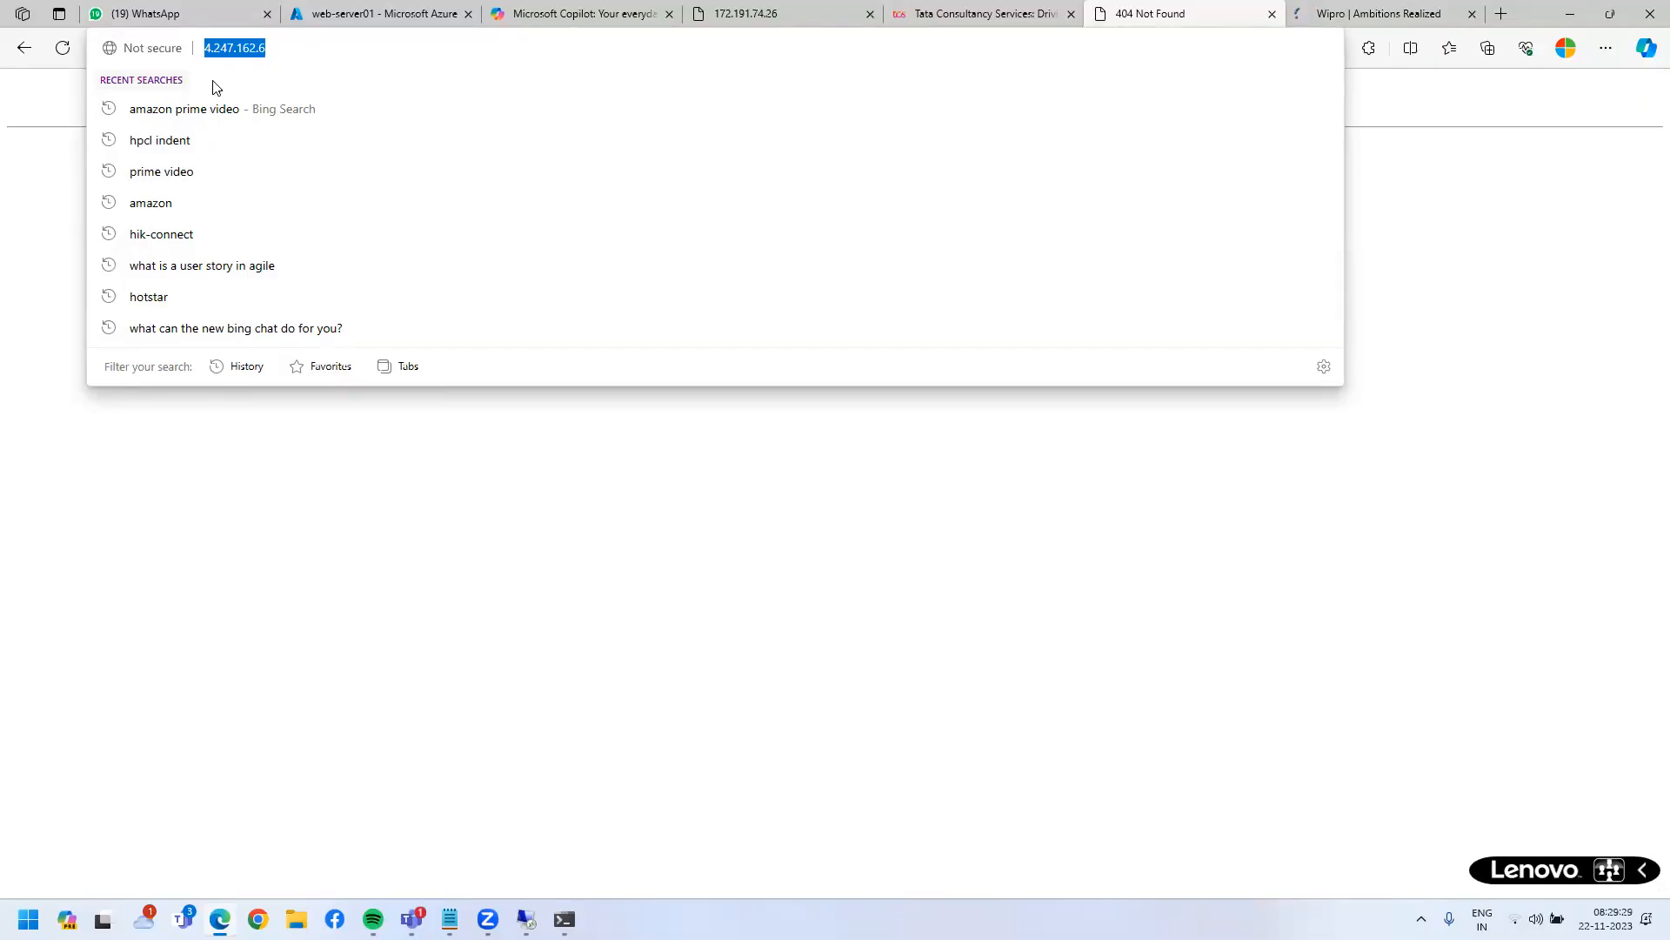
pyautogui.hotkey('ctrl', 'Tab')
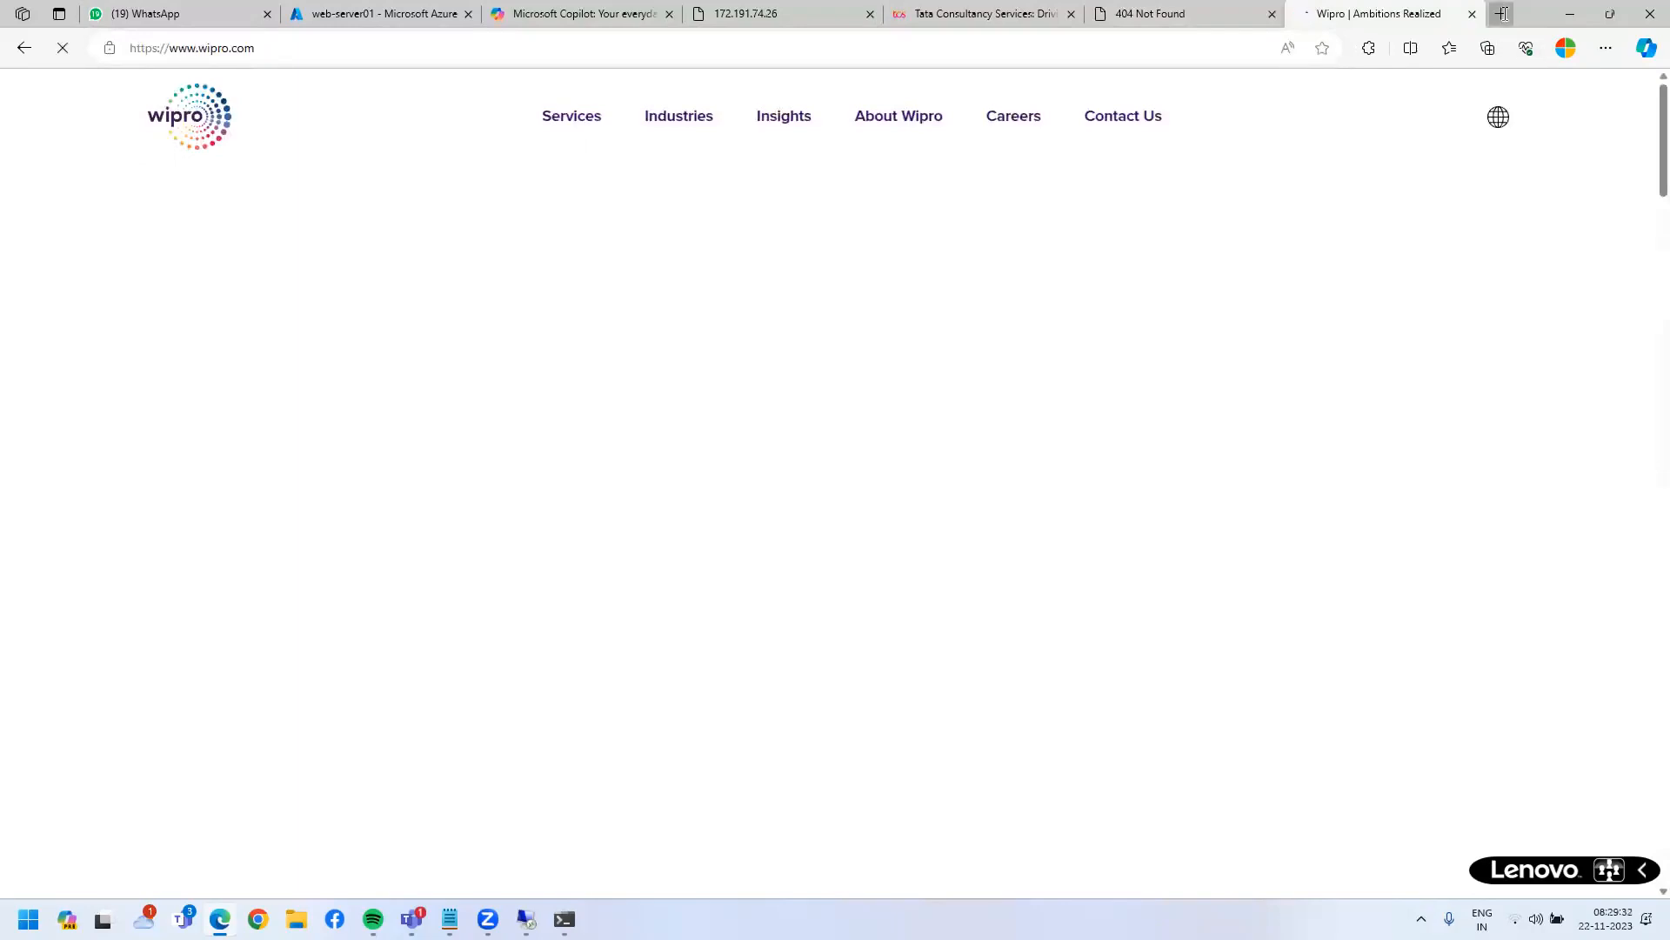
pyautogui.click(1501, 13)
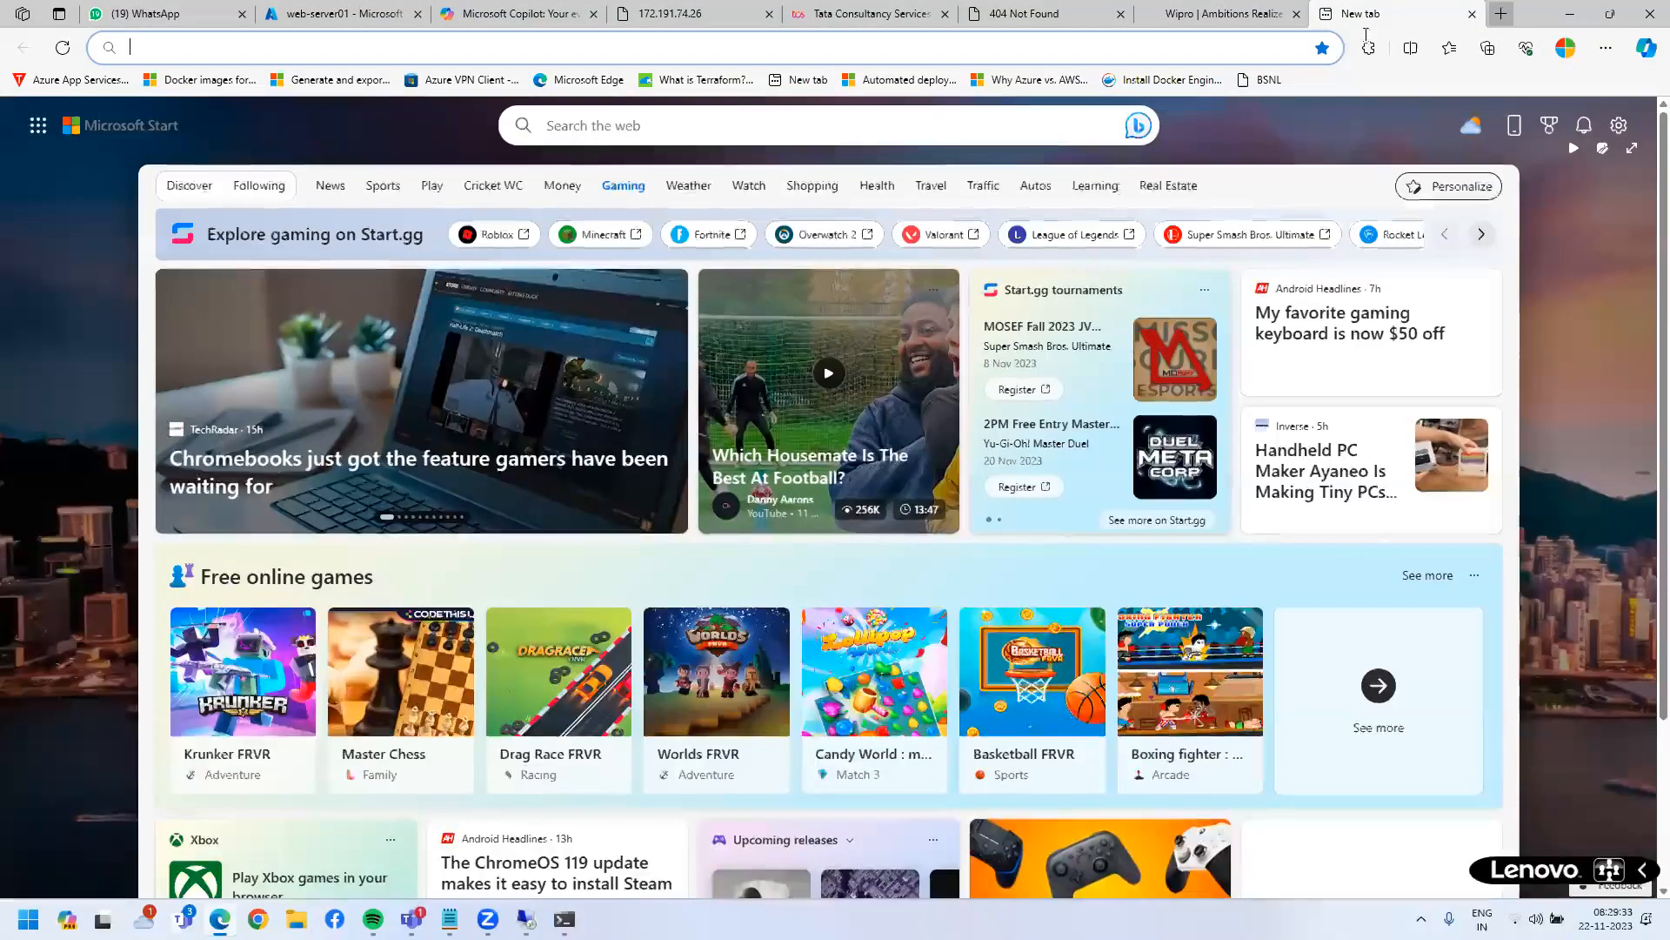
pyautogui.write('66.7.148.227')
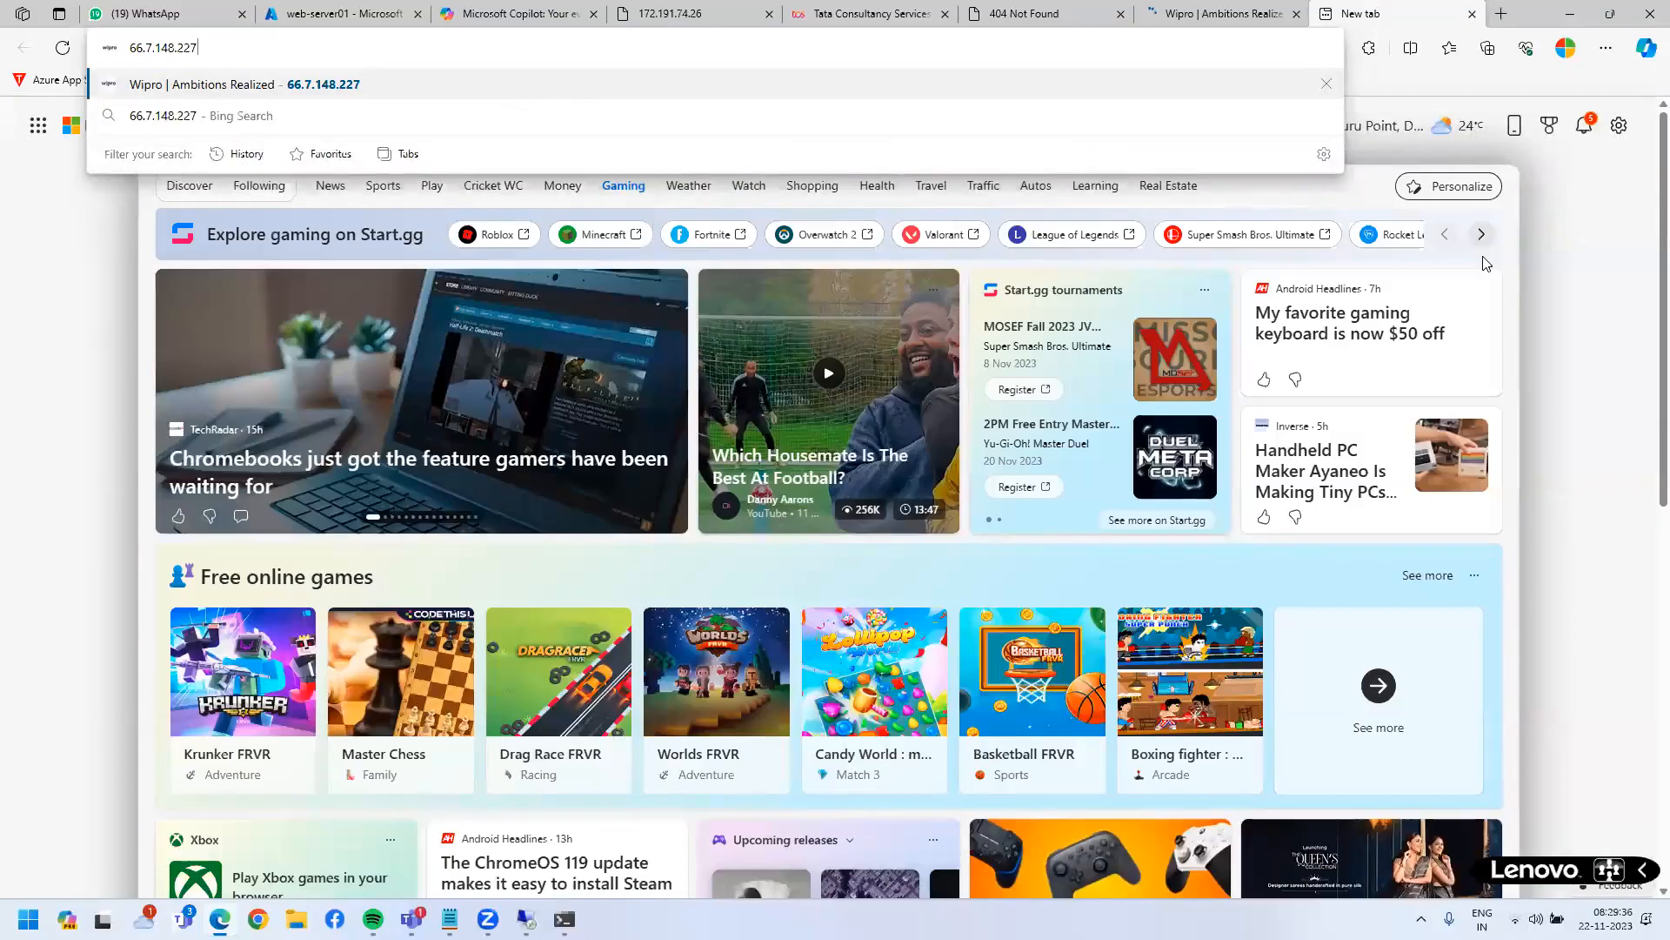
pyautogui.press('Return')
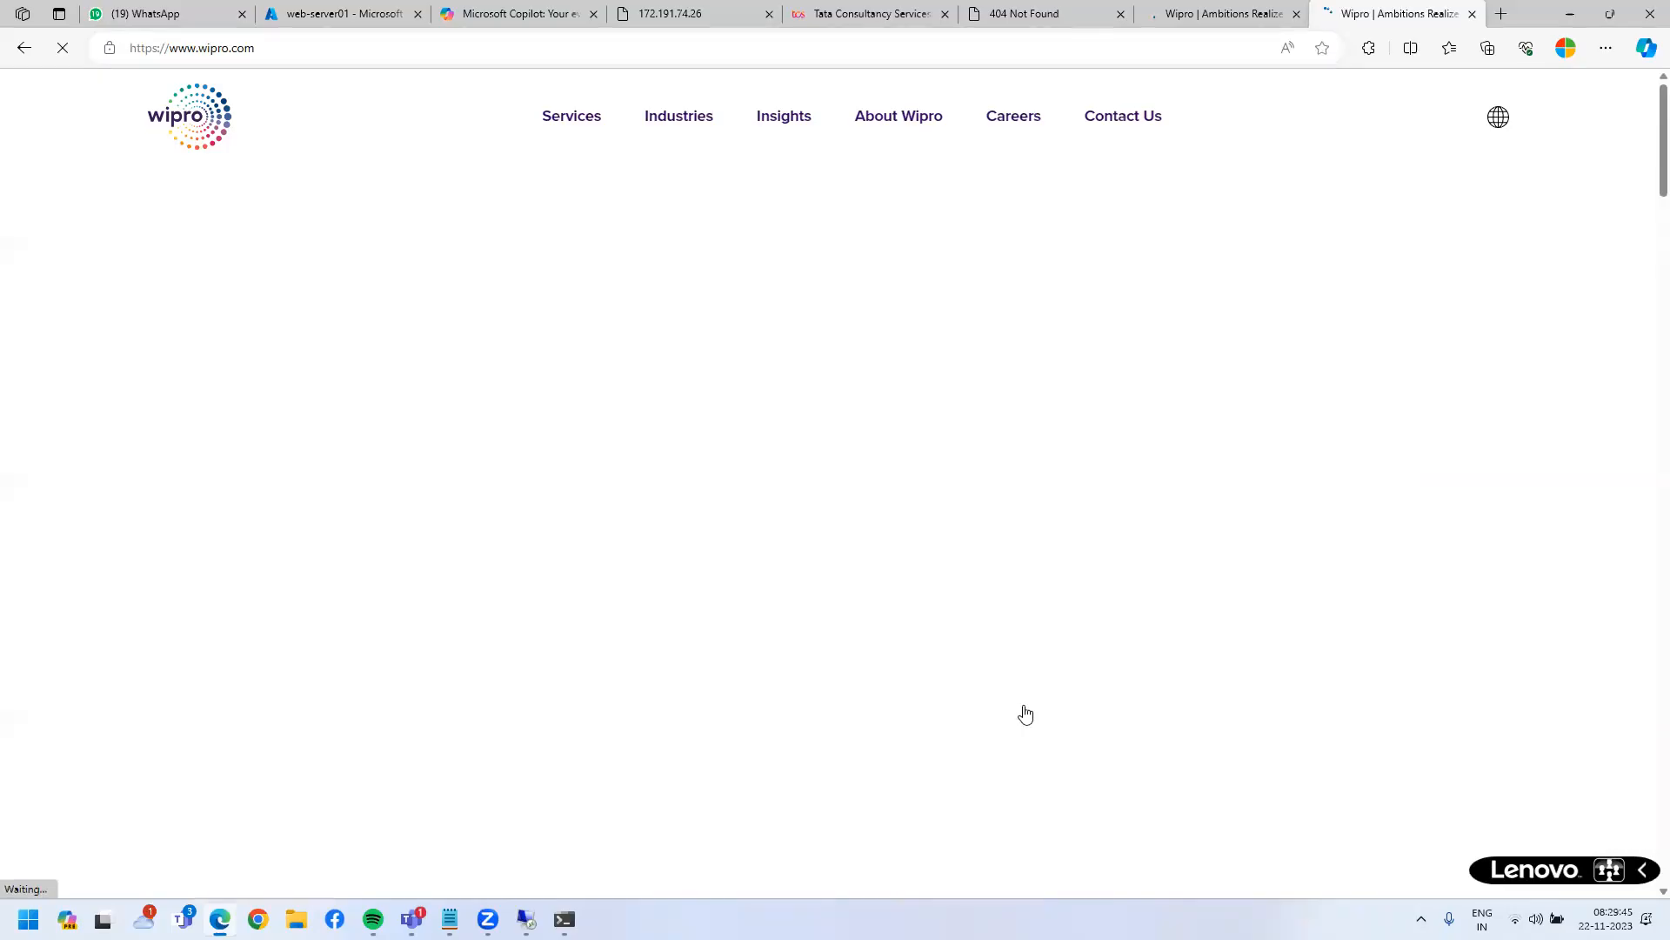
# - Close both Wipro tabs, the TCS tab and the 404 tab, leaving the yellow Azure welcome page
pyautogui.click(1224, 12)
pyautogui.middleClick(1224, 13)
pyautogui.middleClick(1226, 13)
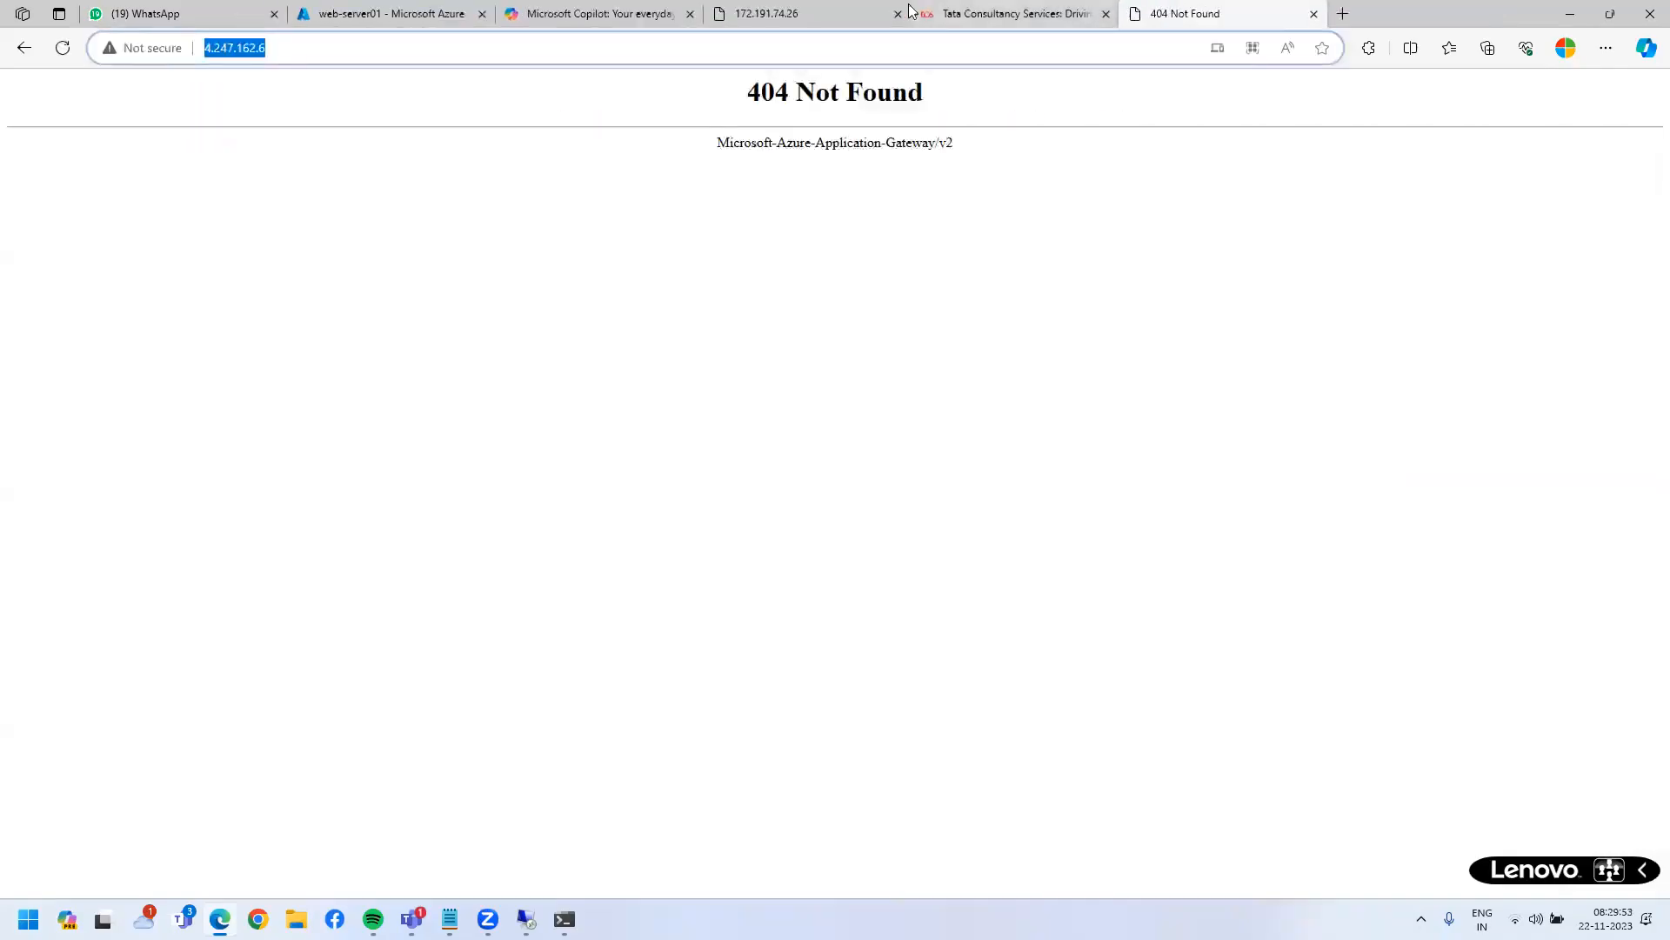
pyautogui.middleClick(1024, 13)
pyautogui.middleClick(1024, 13)
pyautogui.moveTo(5, 93); pyautogui.dragTo(496, 108)
# - Verify web-server01's Overview shows public IP 172.191.74.26, then open a new Edge tab
pyautogui.click(520, 591)
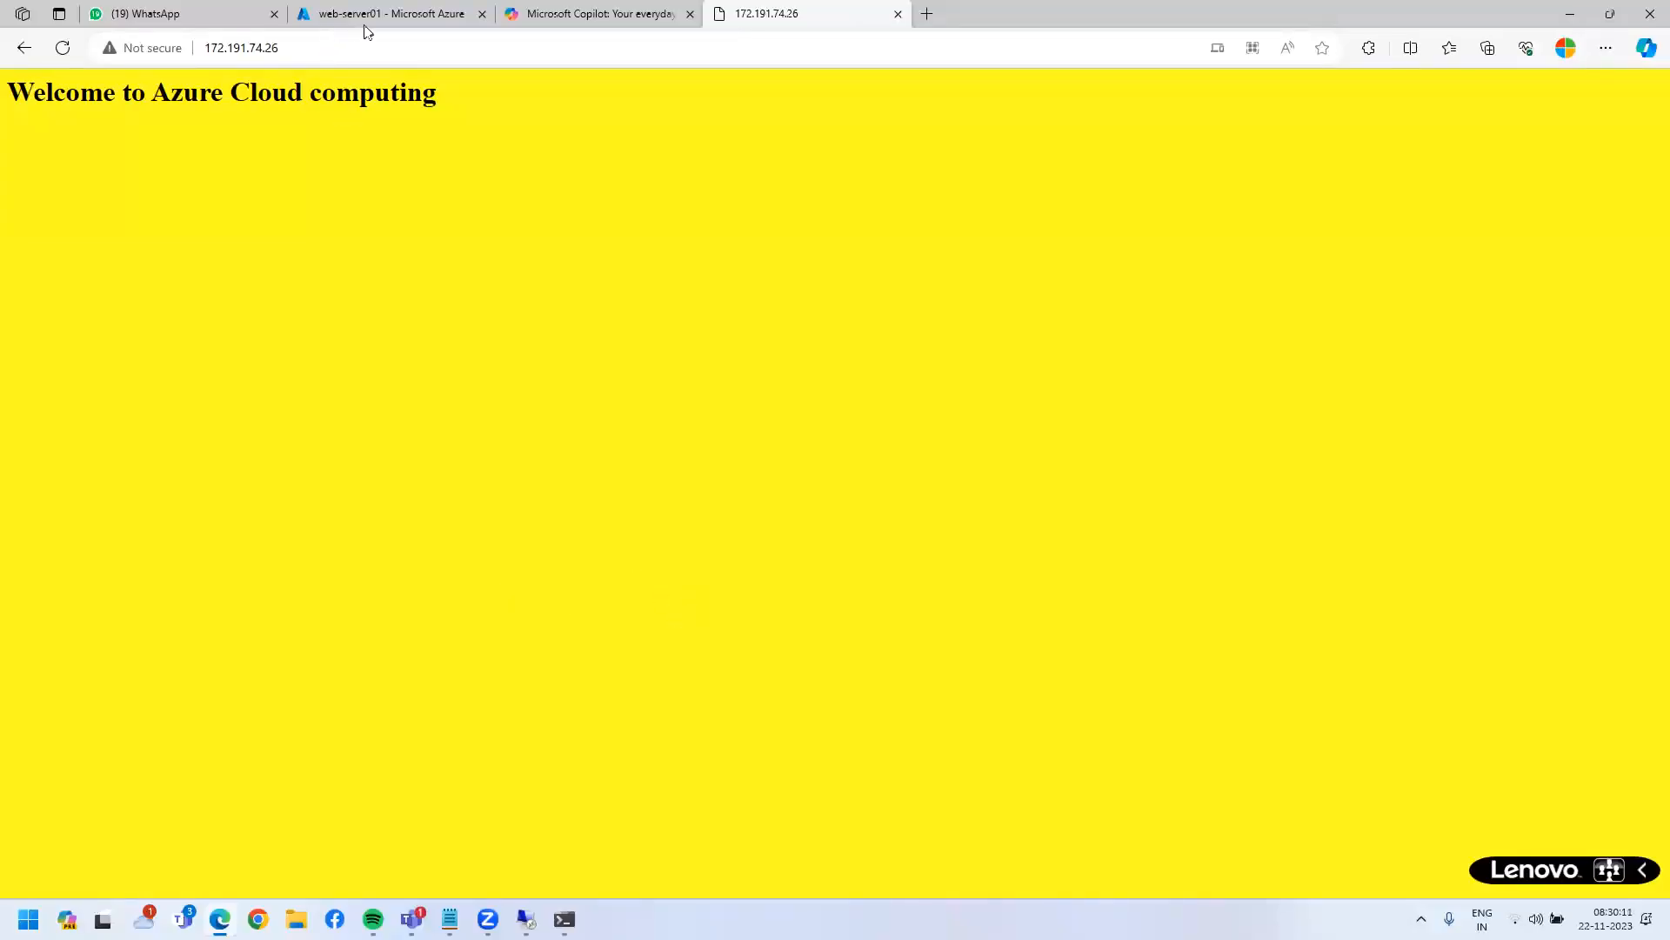
pyautogui.click(390, 13)
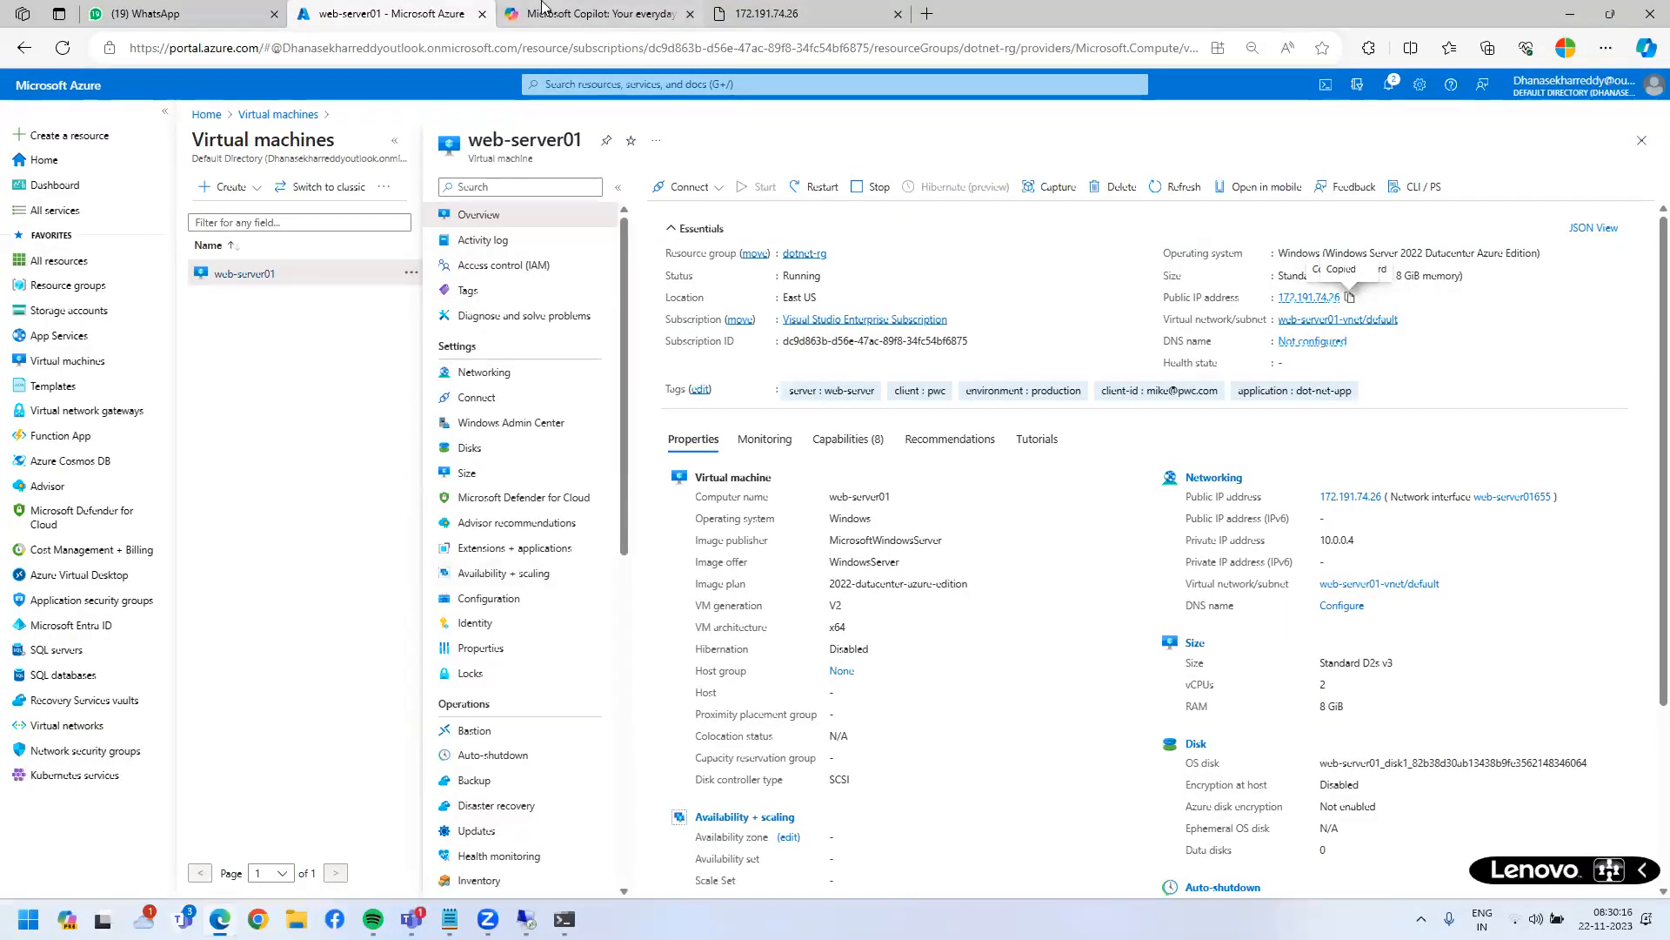
pyautogui.moveTo(542, 7)
pyautogui.click(927, 14)
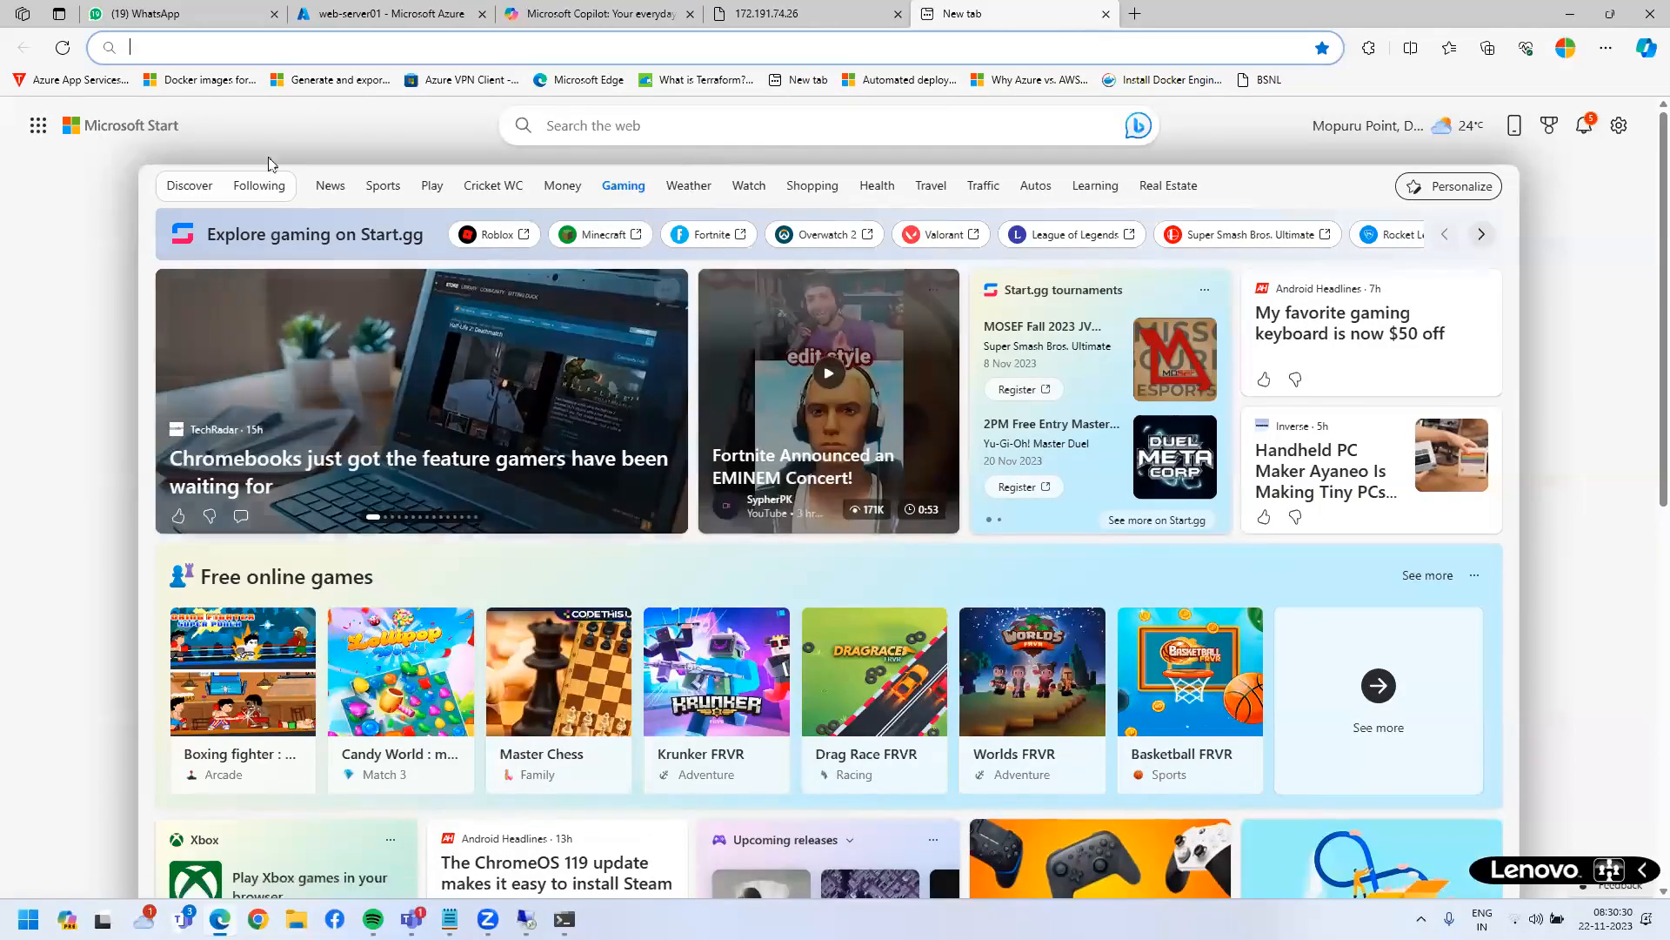
# - Go to youtube.com from the new tab's address bar
pyautogui.moveTo(868, 718)
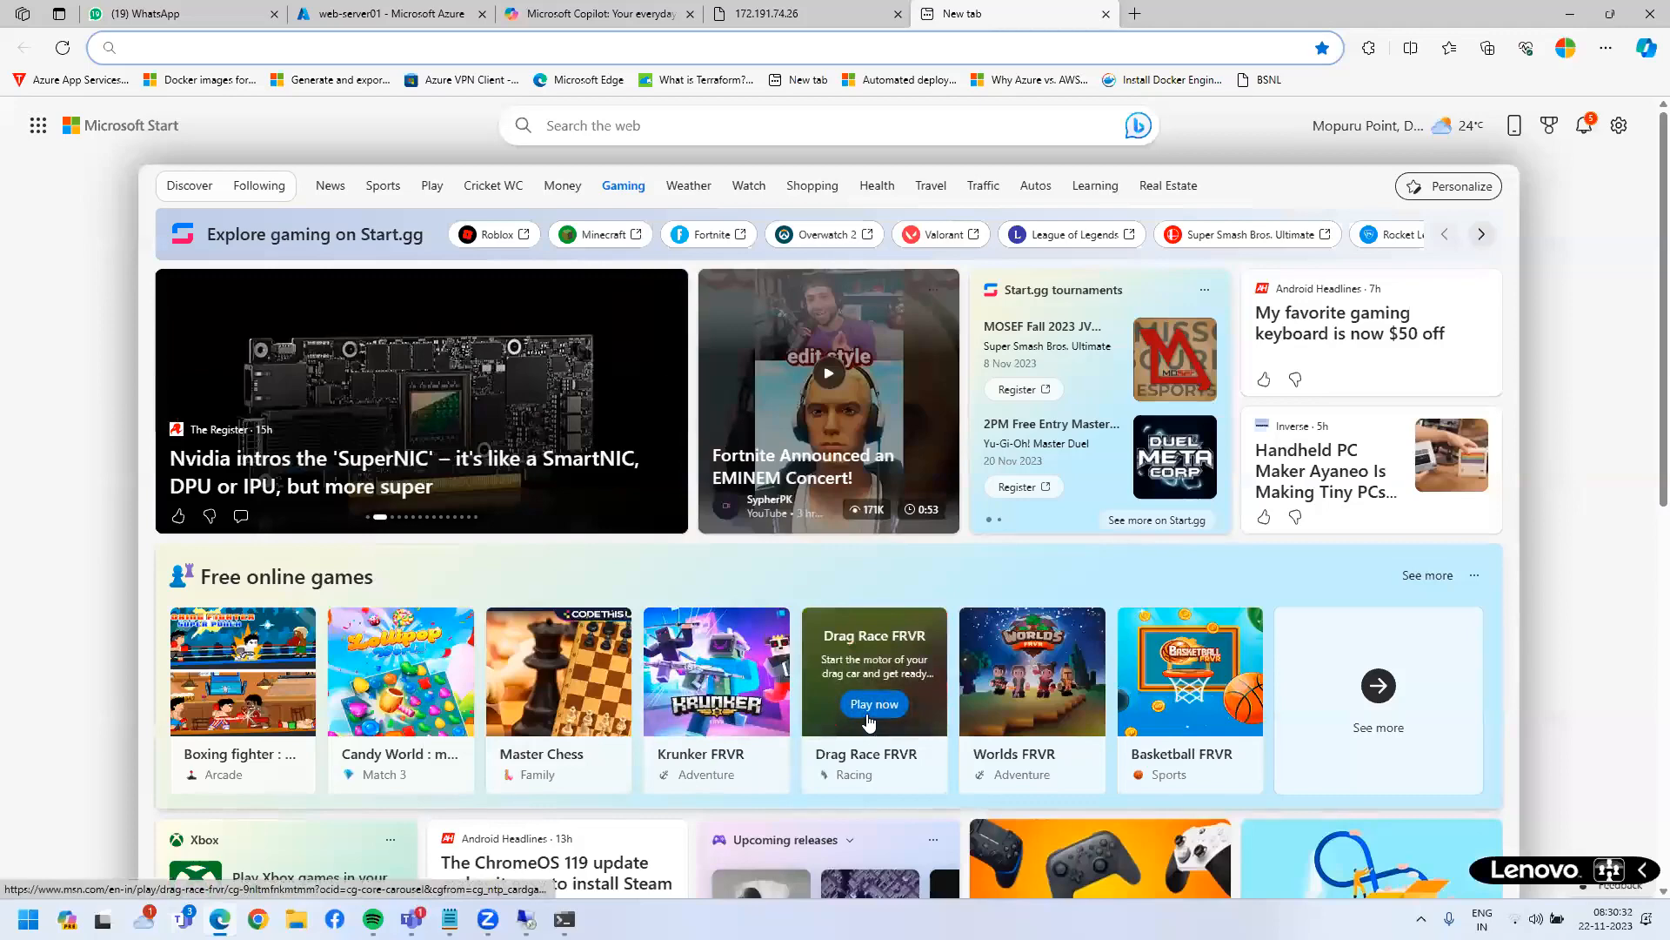
pyautogui.scroll(-4, 868, 719)
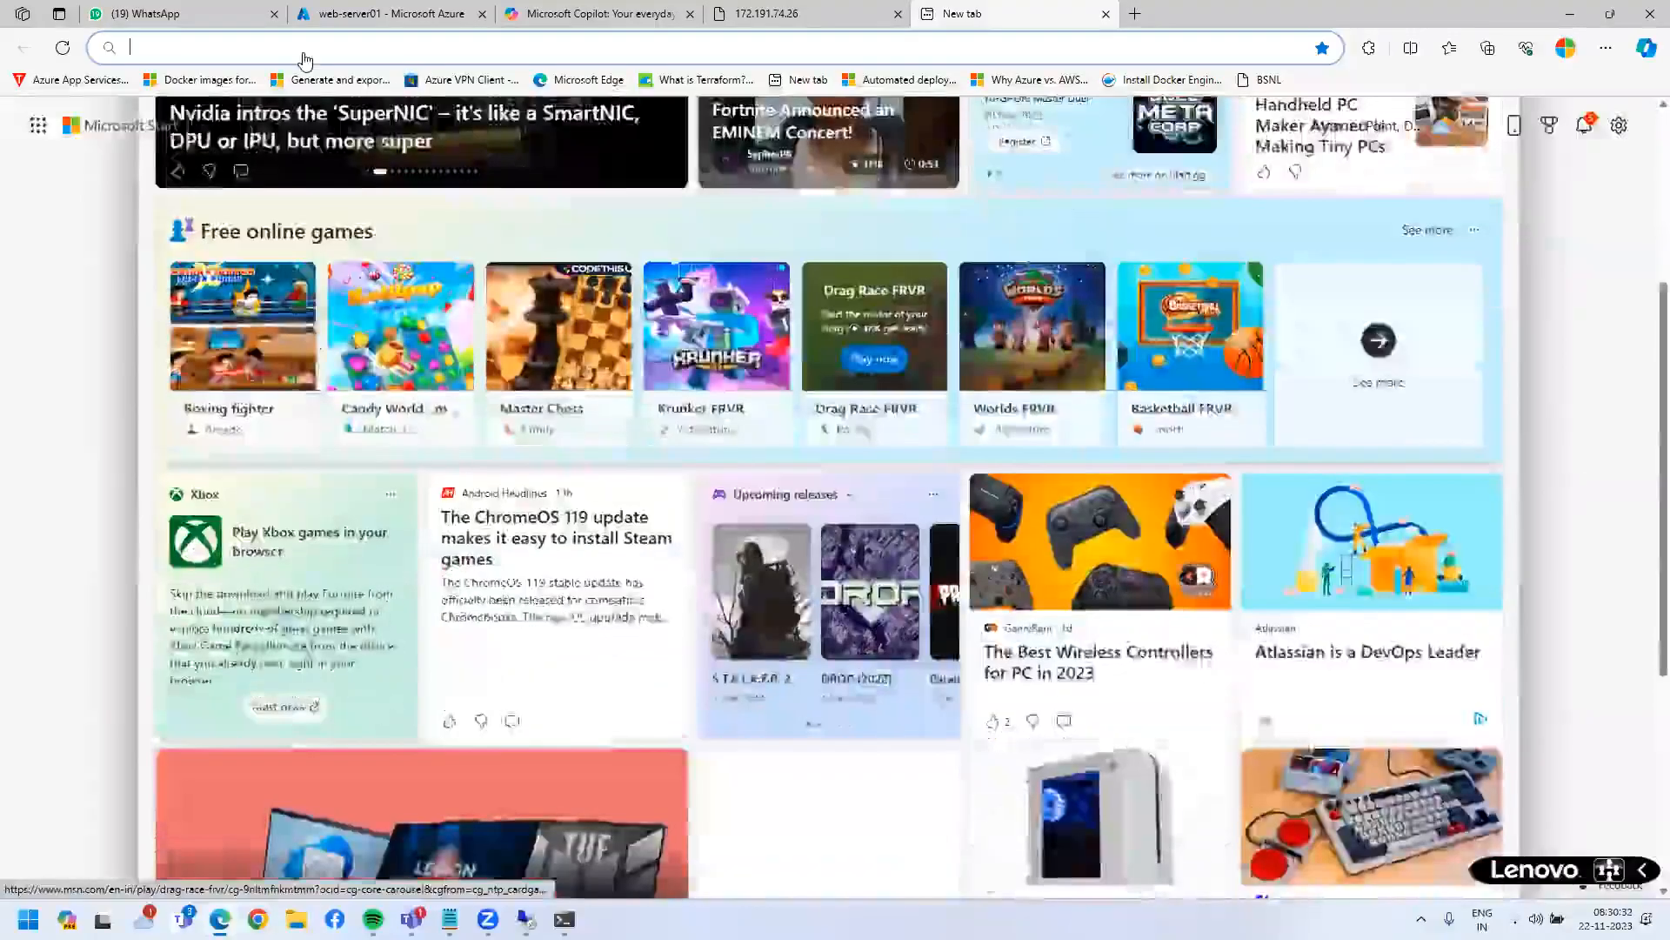
pyautogui.scroll(-4, 305, 61)
pyautogui.scroll(7, 305, 61)
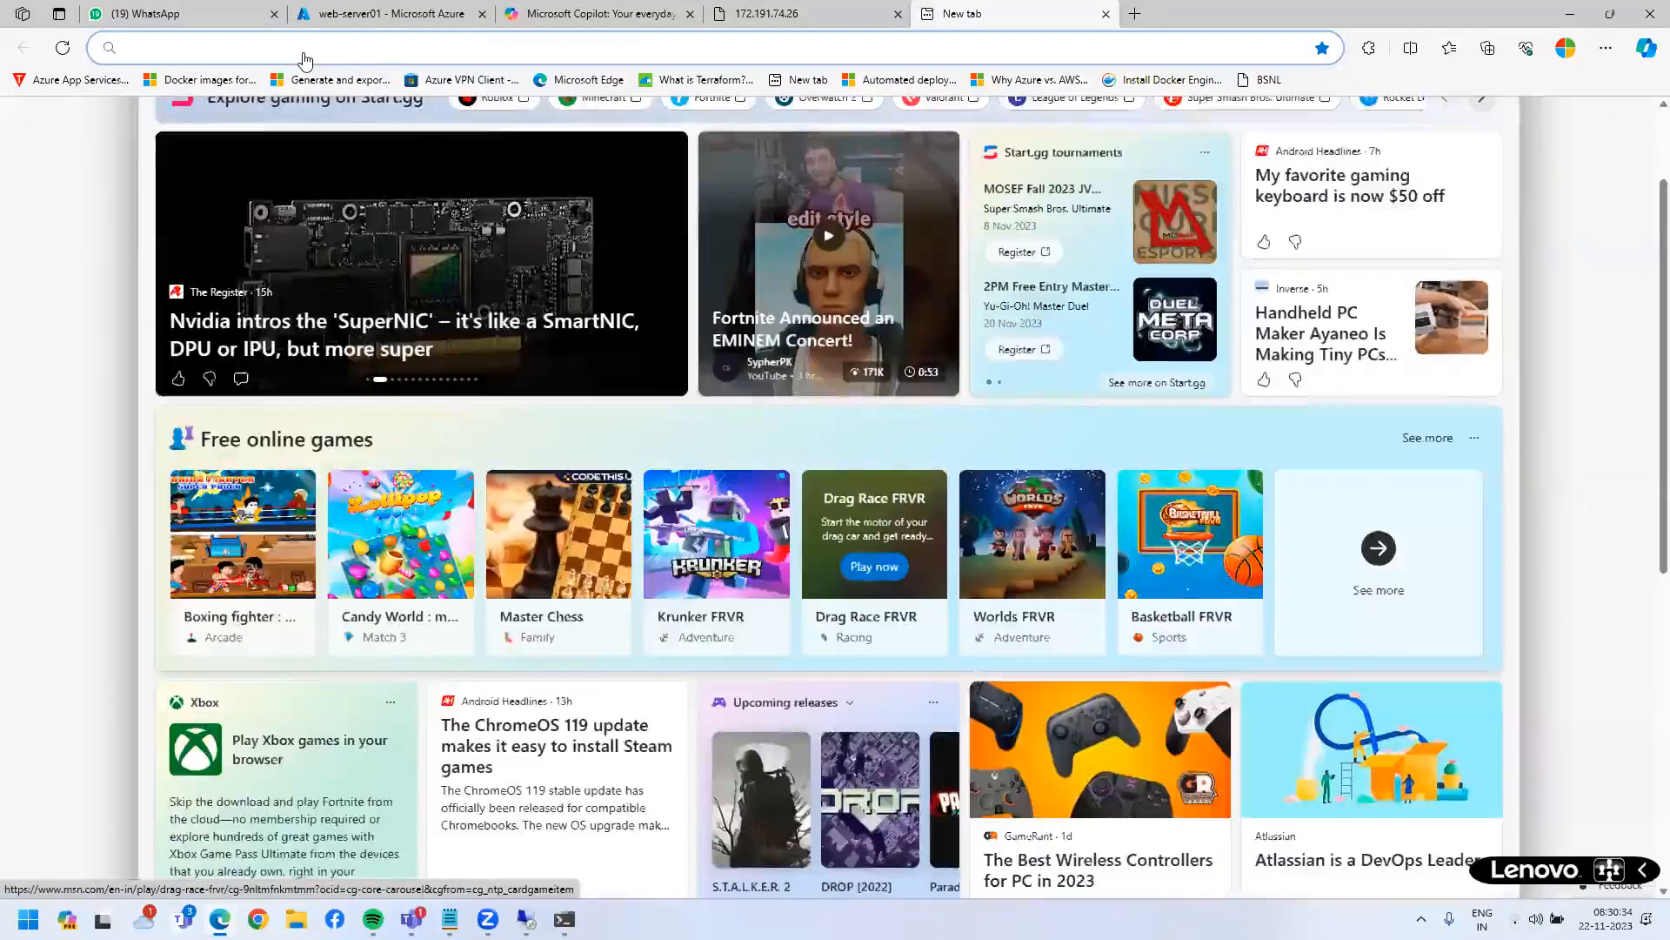
pyautogui.scroll(2, 487, 270)
pyautogui.write('youtube.com')
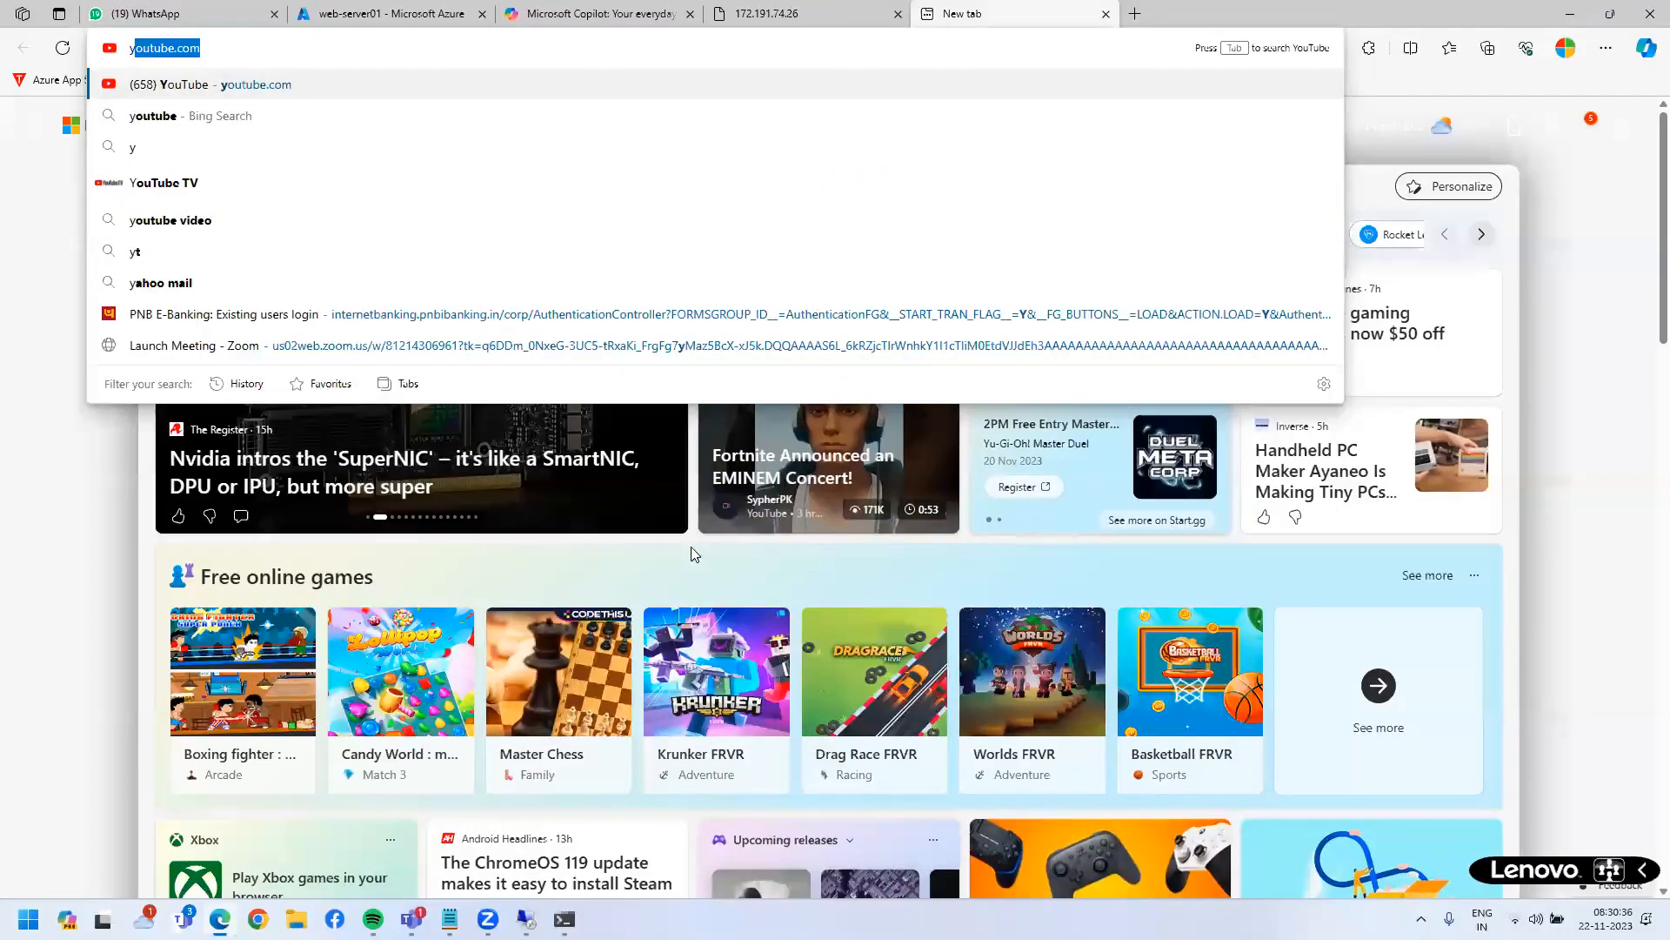
pyautogui.press('Return')
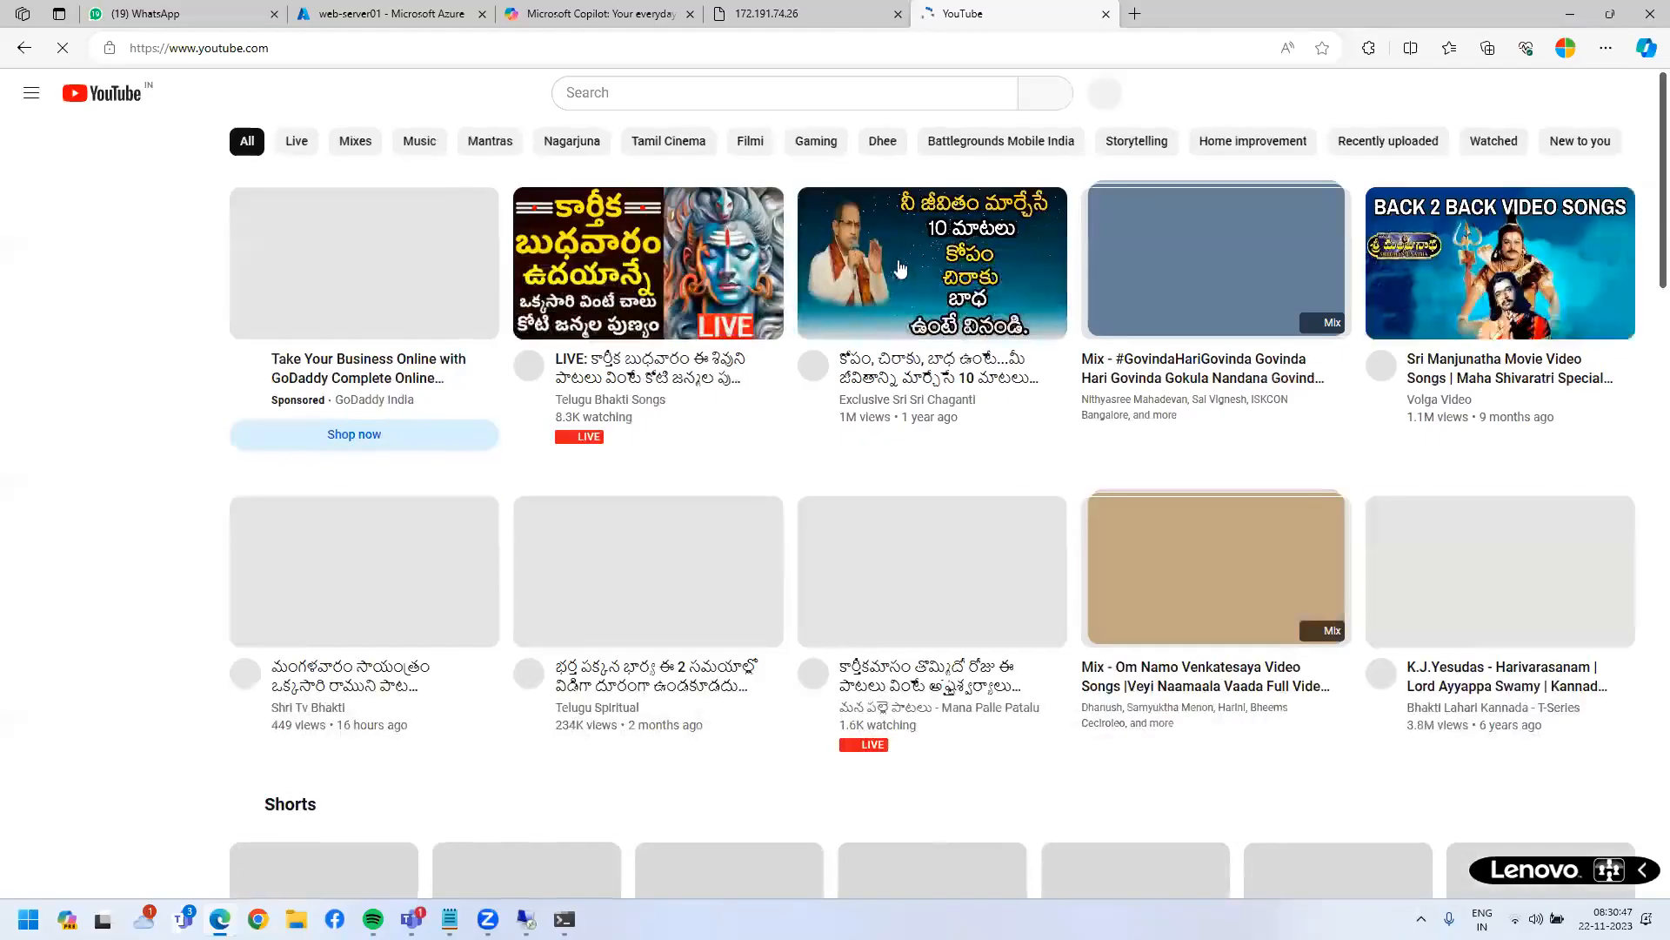
# - Watch a Telugu motivational video, go back, then open the Sri Manjunatha Movie Video Songs video
pyautogui.click(898, 259)
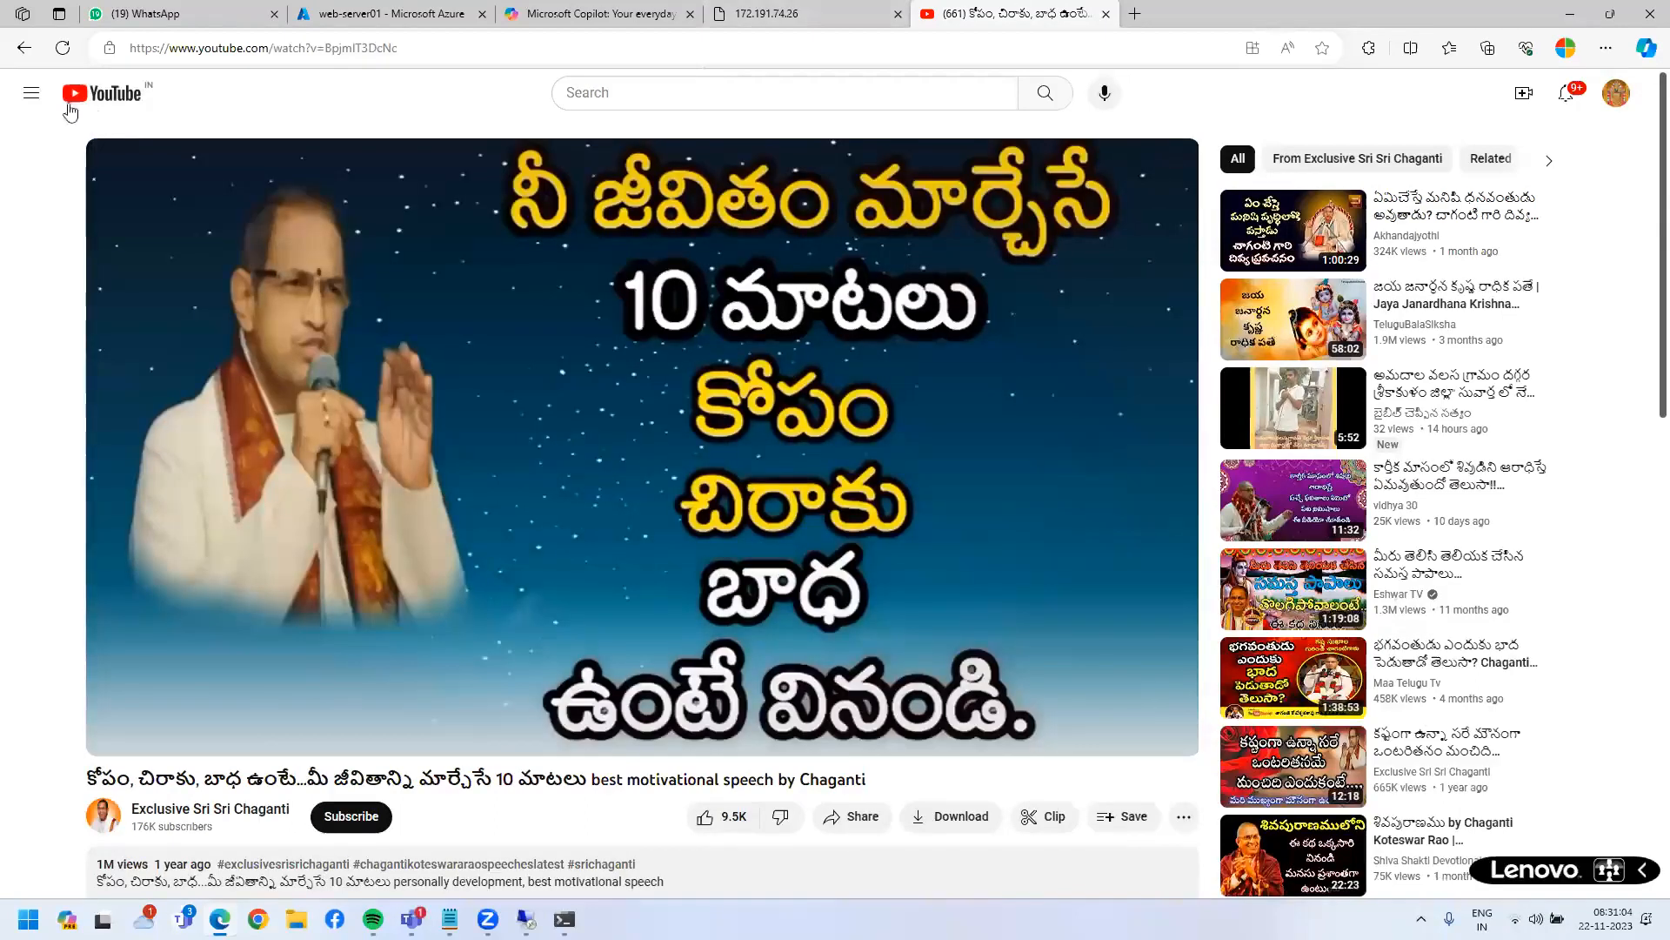
pyautogui.click(24, 48)
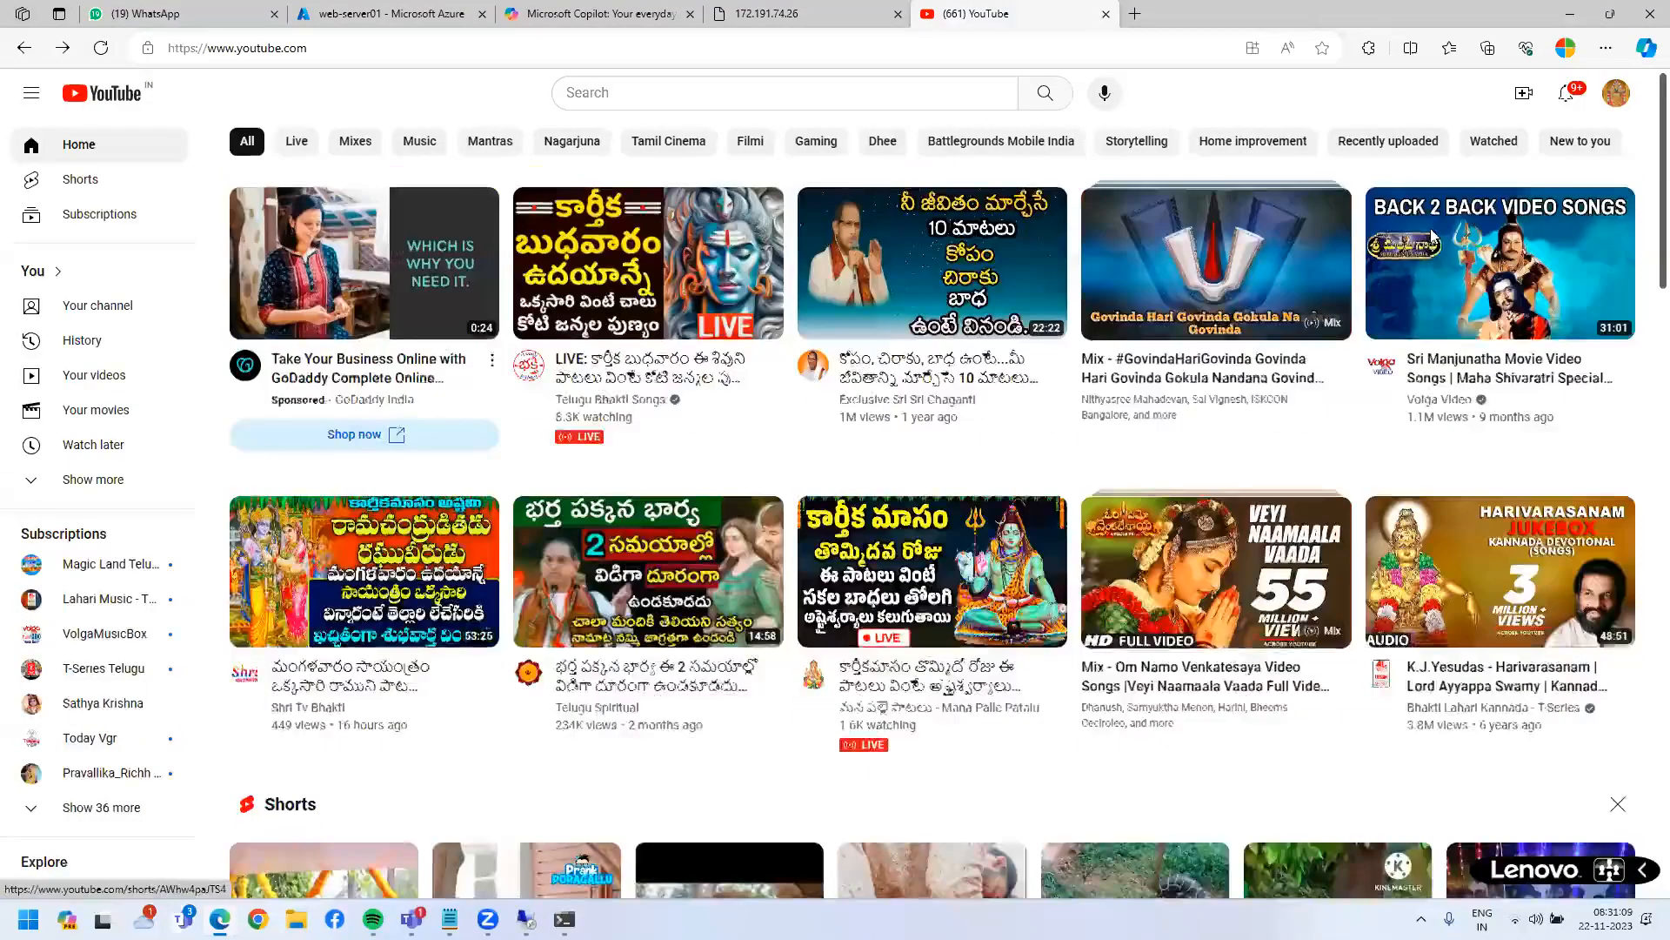
pyautogui.click(1431, 236)
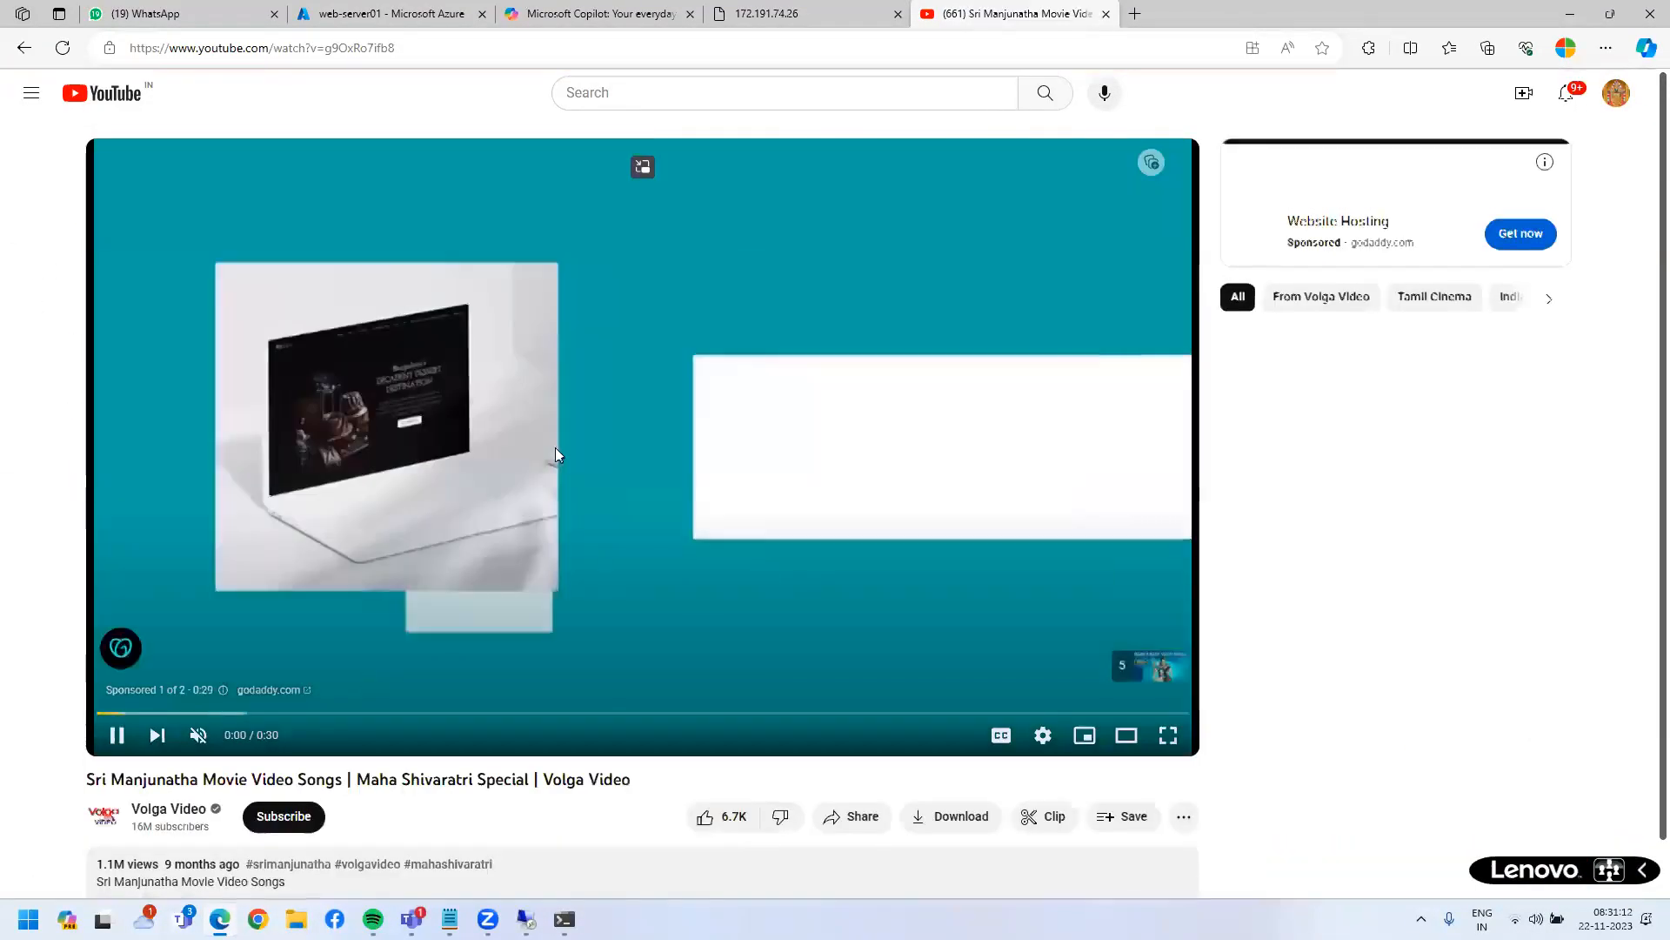
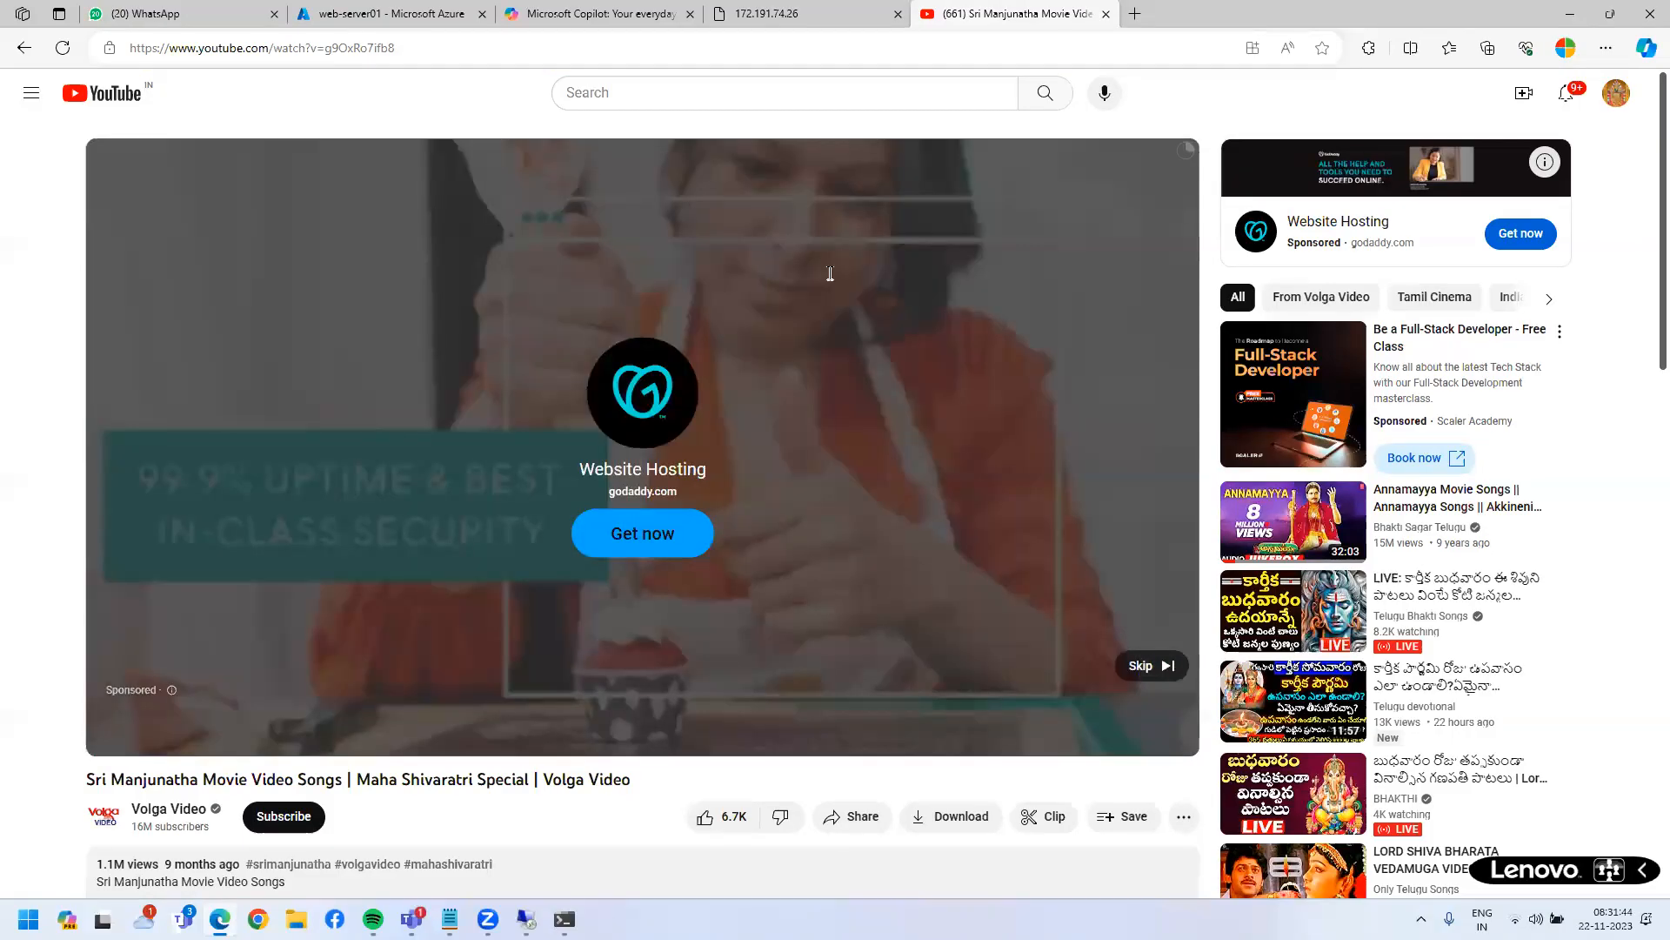
# - Close the YouTube tab and bring up the Notepad notes on ports 80/443 and C:/inetpub/wwwroot
pyautogui.hotkey('ctrl', 'w')
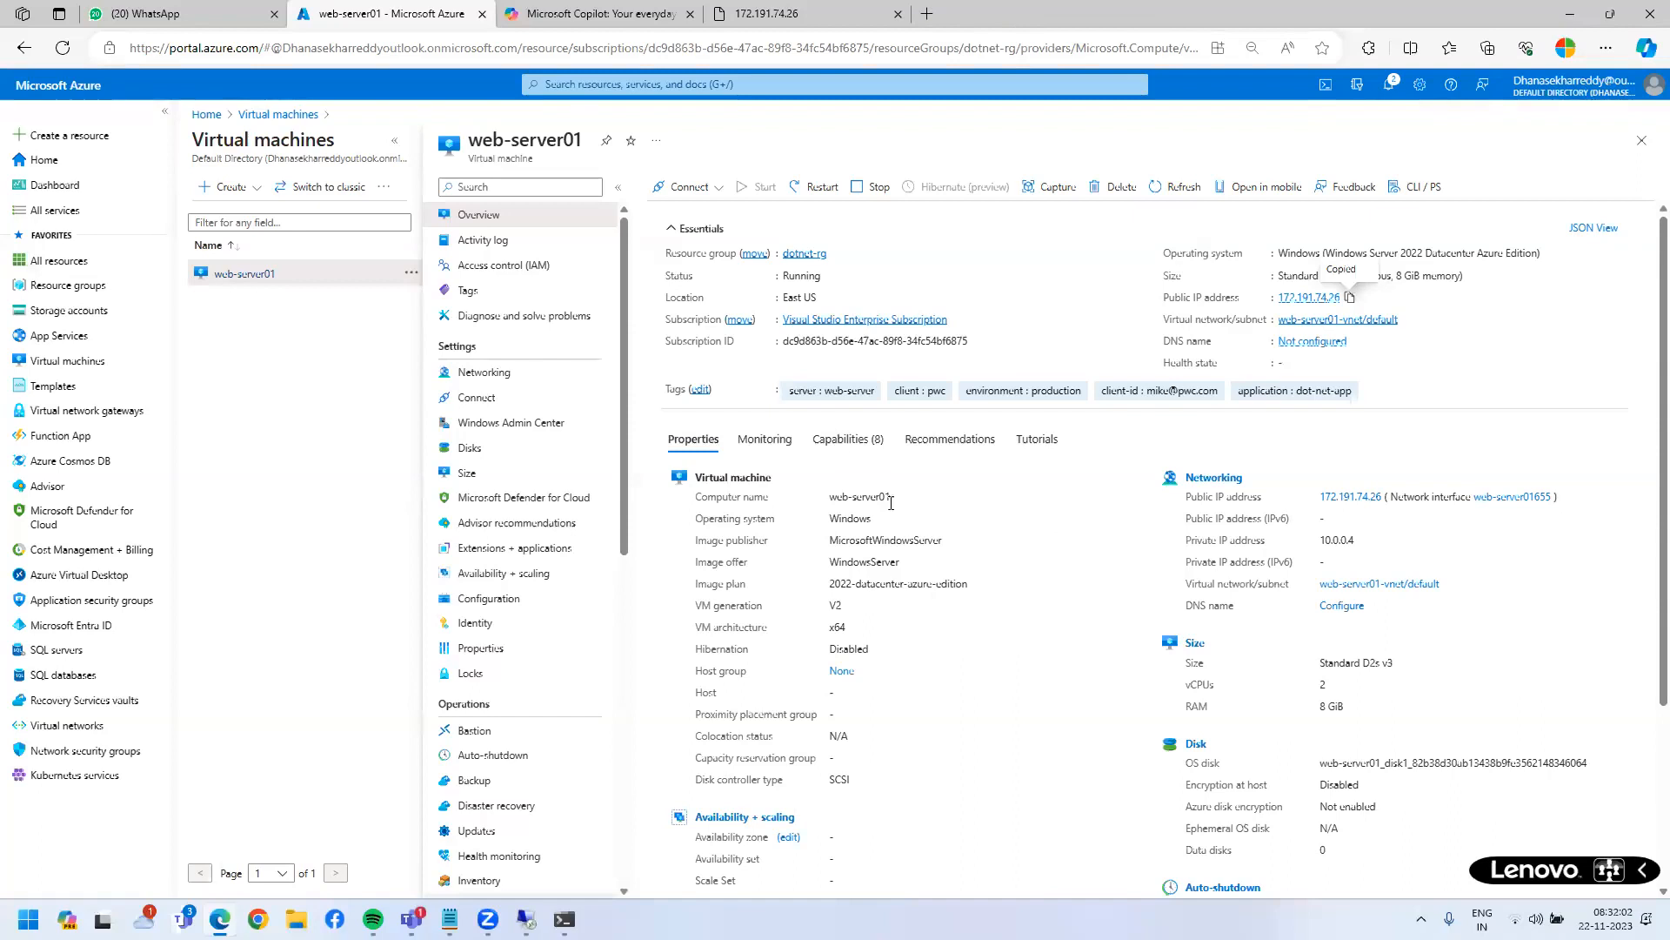
pyautogui.moveTo(450, 919)
pyautogui.click(594, 801)
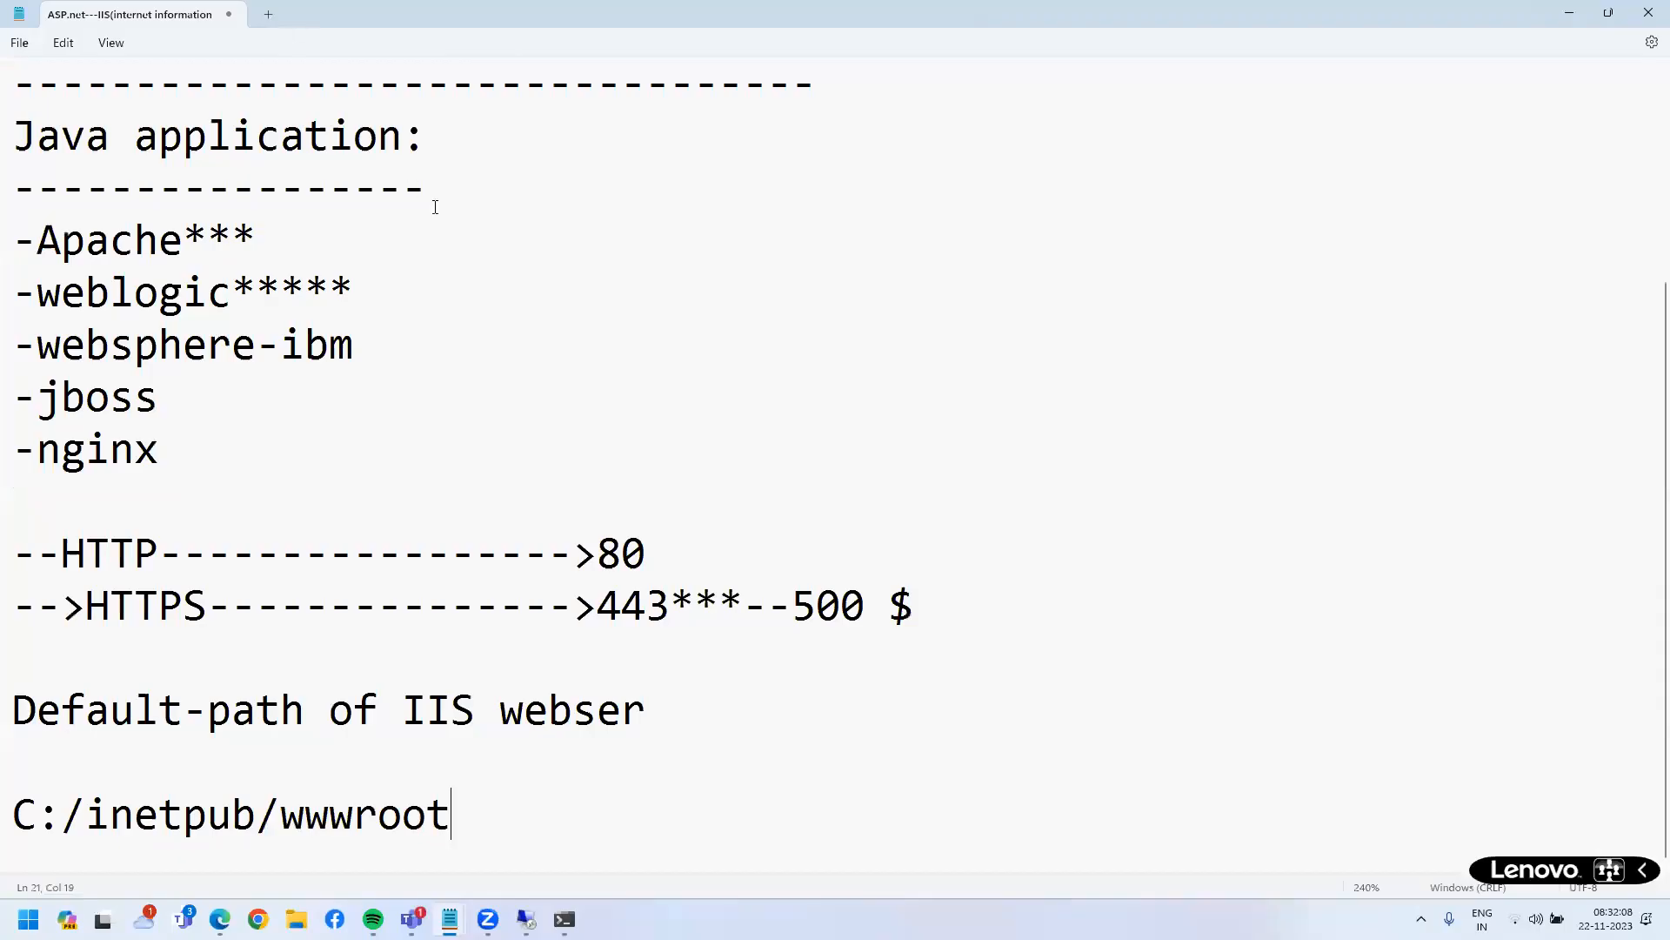
# - Start a new Notepad tab containing the text godaddy.com
pyautogui.click(268, 14)
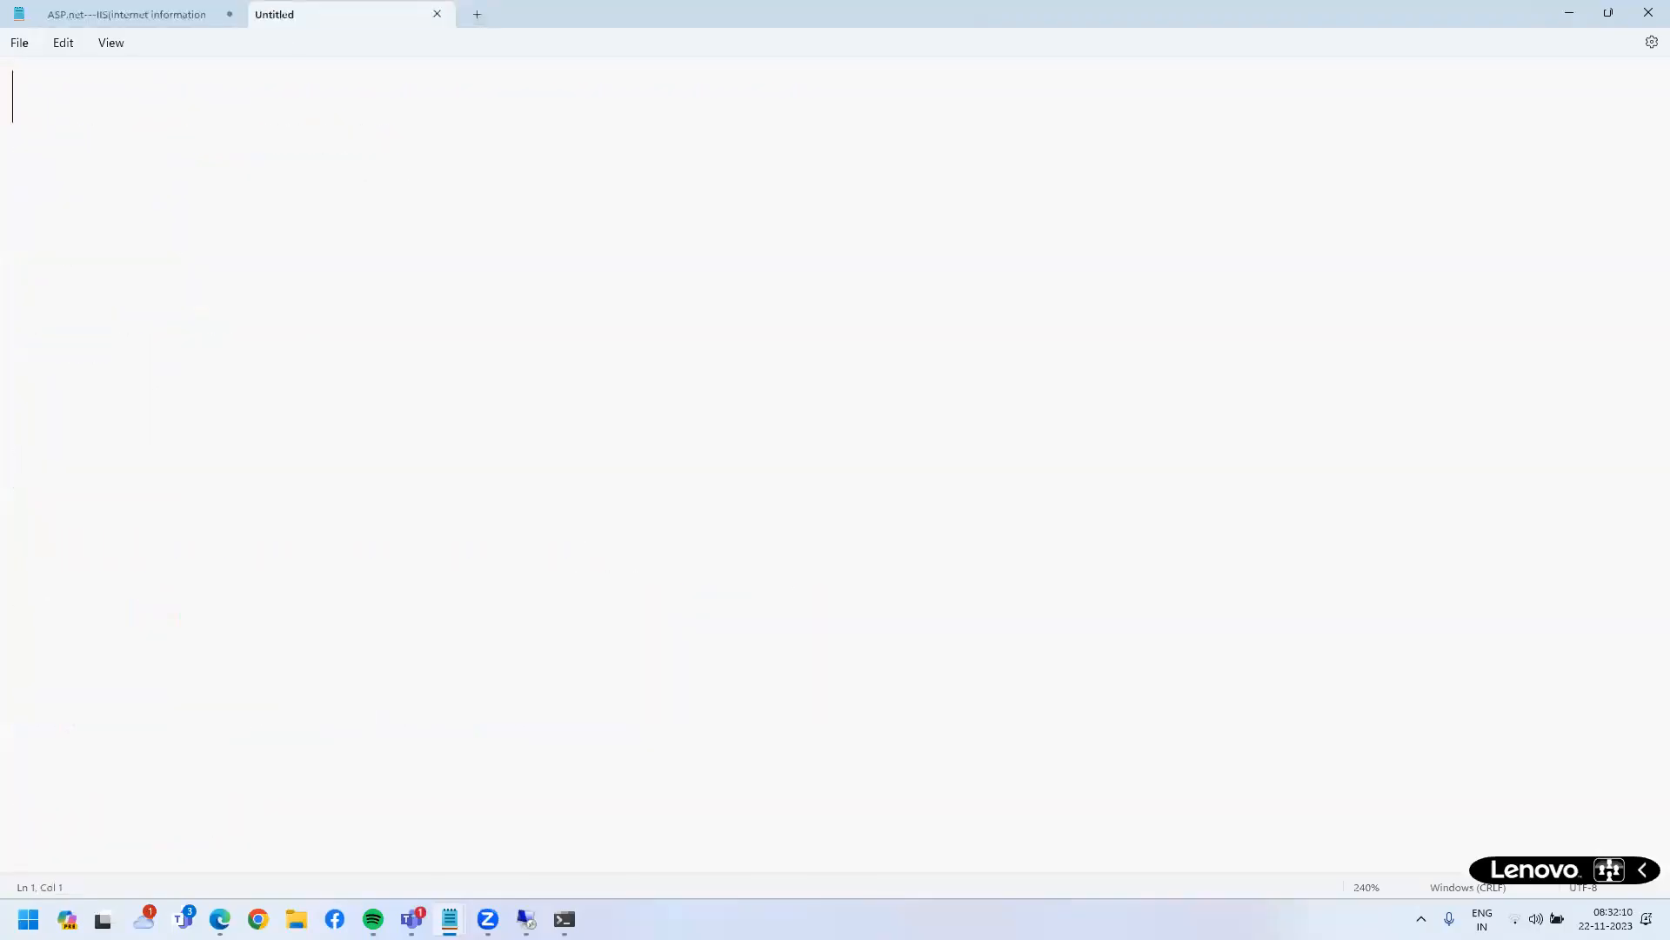
pyautogui.write('goda')
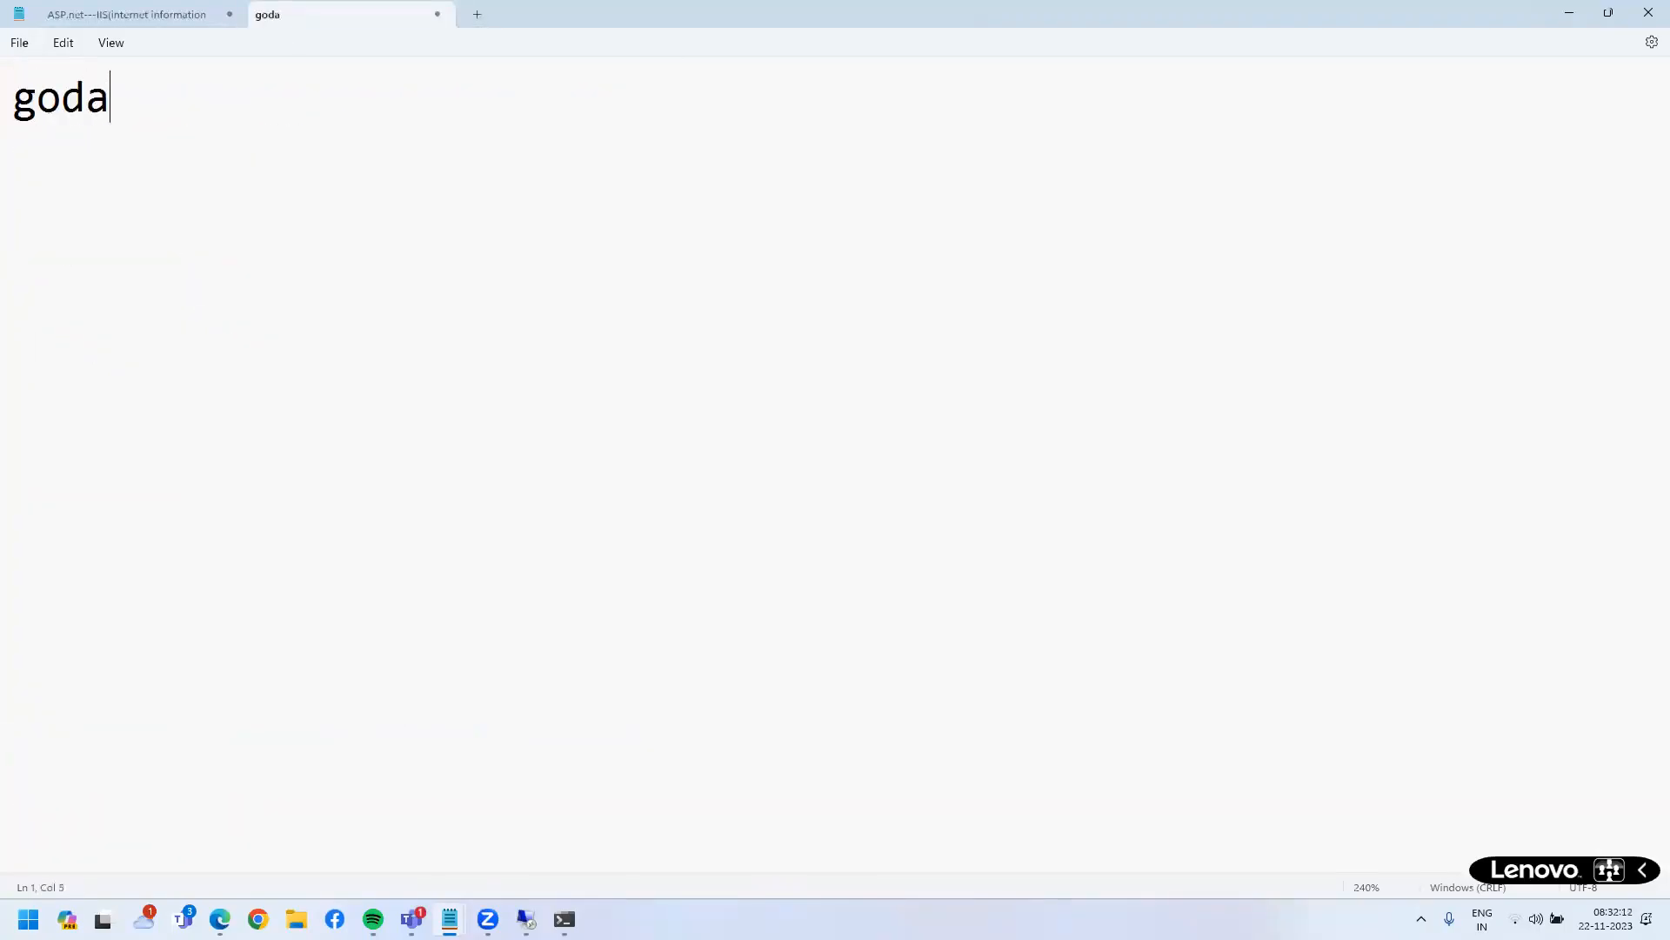
pyautogui.write('ddy.com')
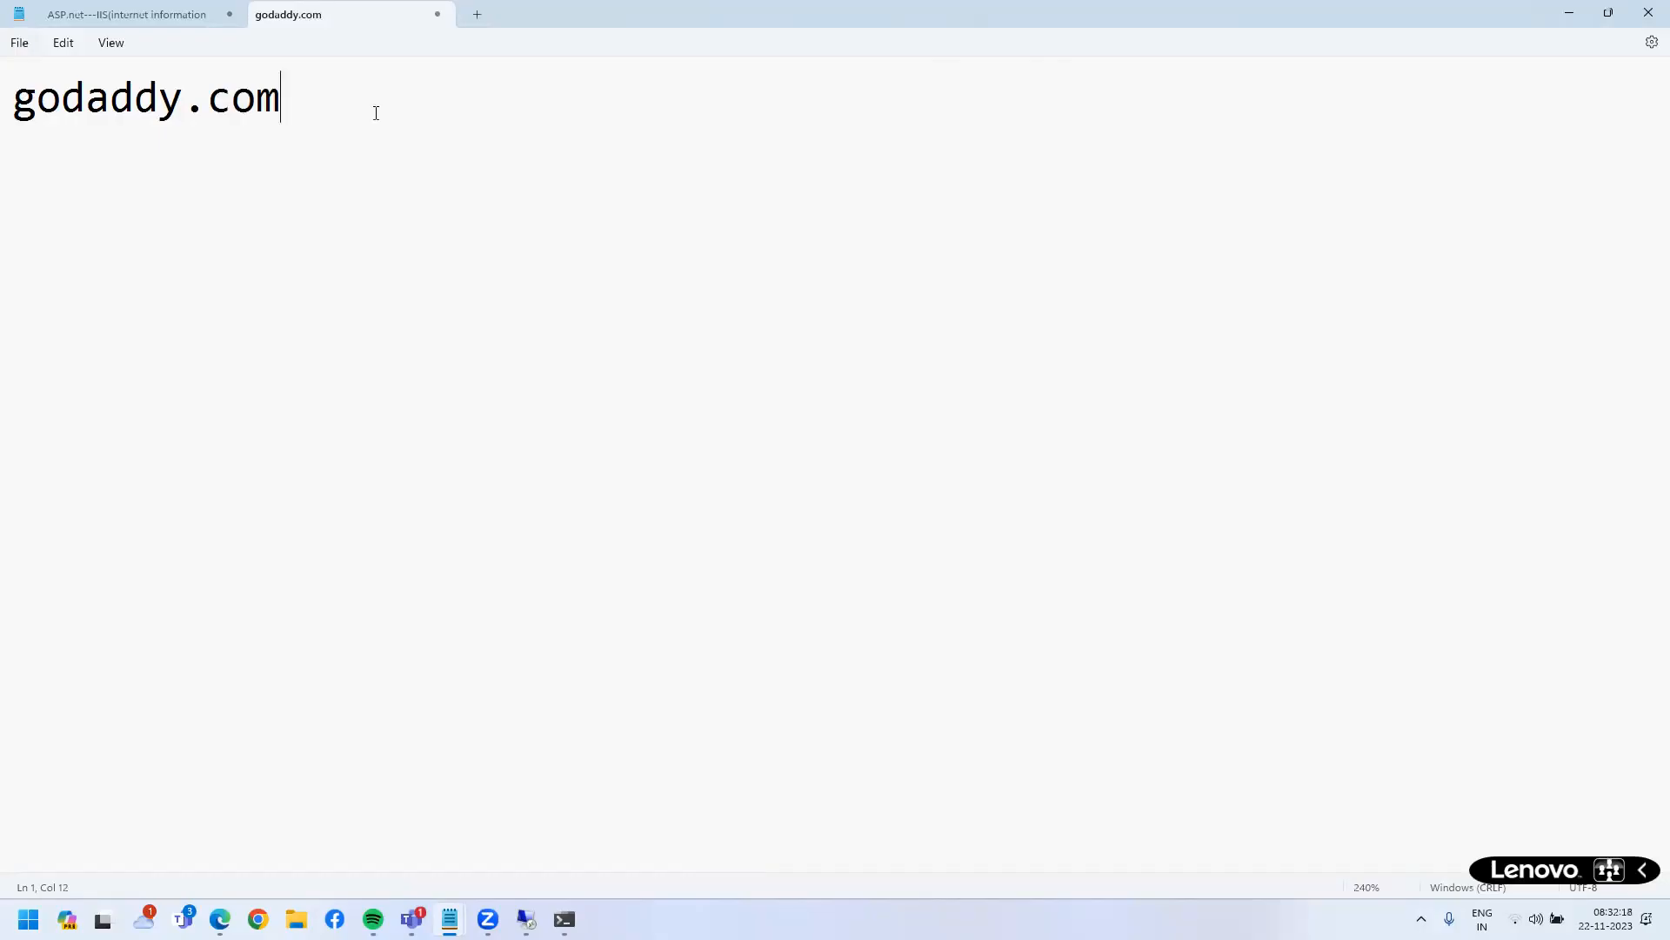
pyautogui.hotkey('ctrl', 'a')
pyautogui.click(442, 80)
# - Back in Edge, load godaddy.com in a new tab
pyautogui.moveTo(565, 919)
pyautogui.hotkey('alt', 'Tab')
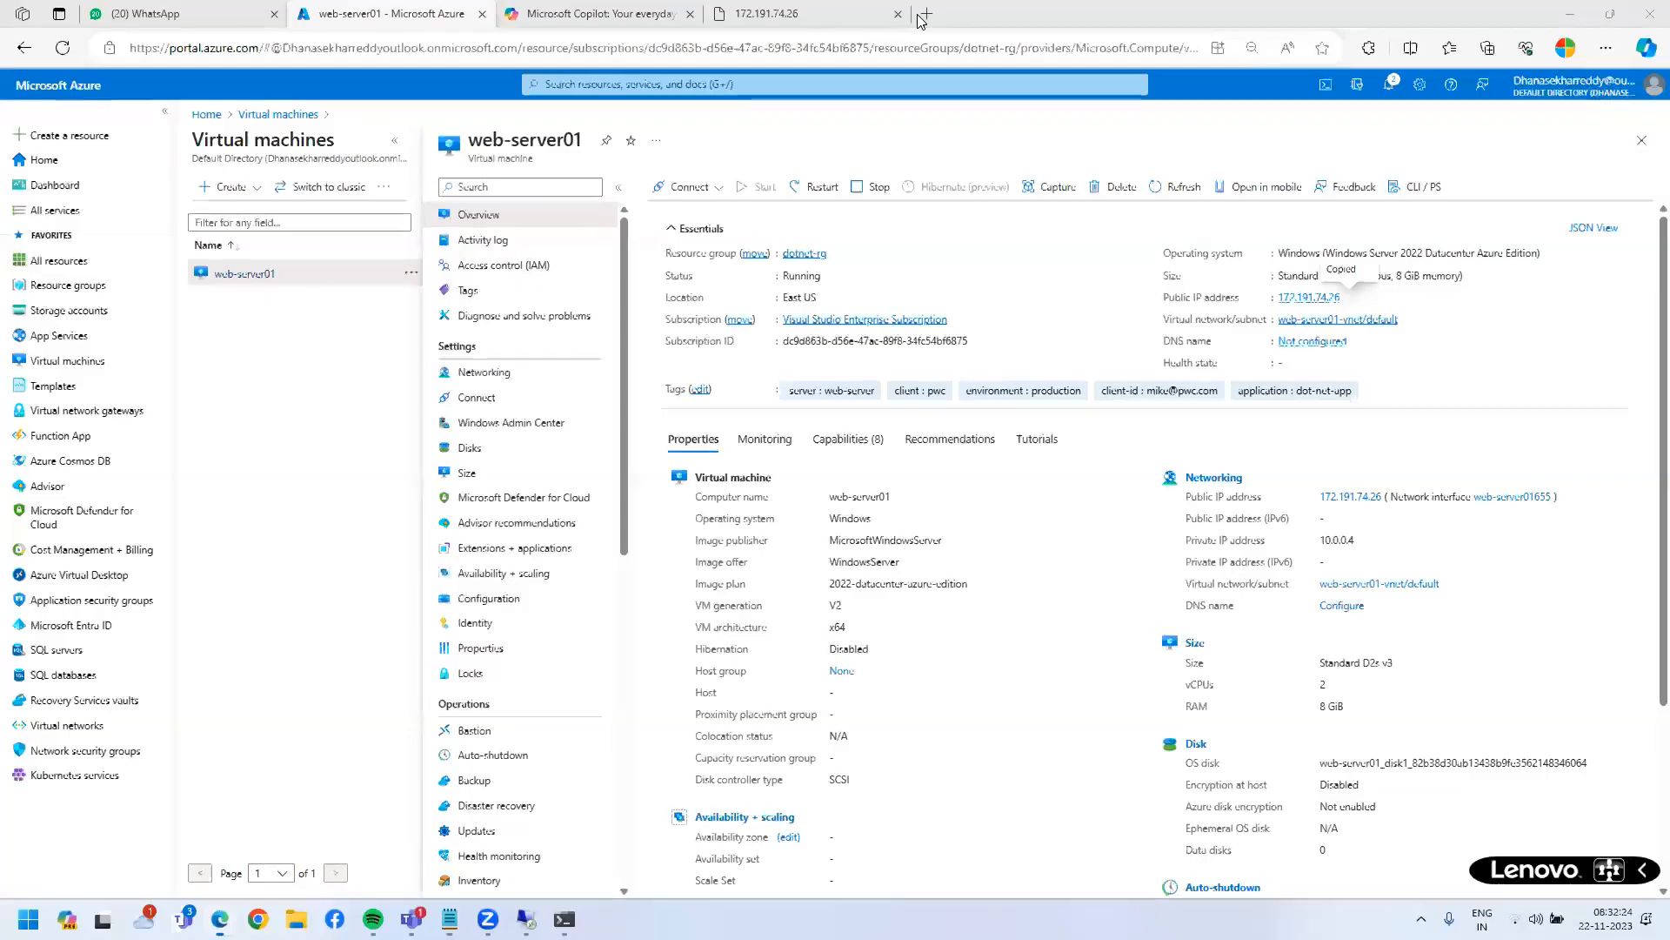
pyautogui.click(927, 15)
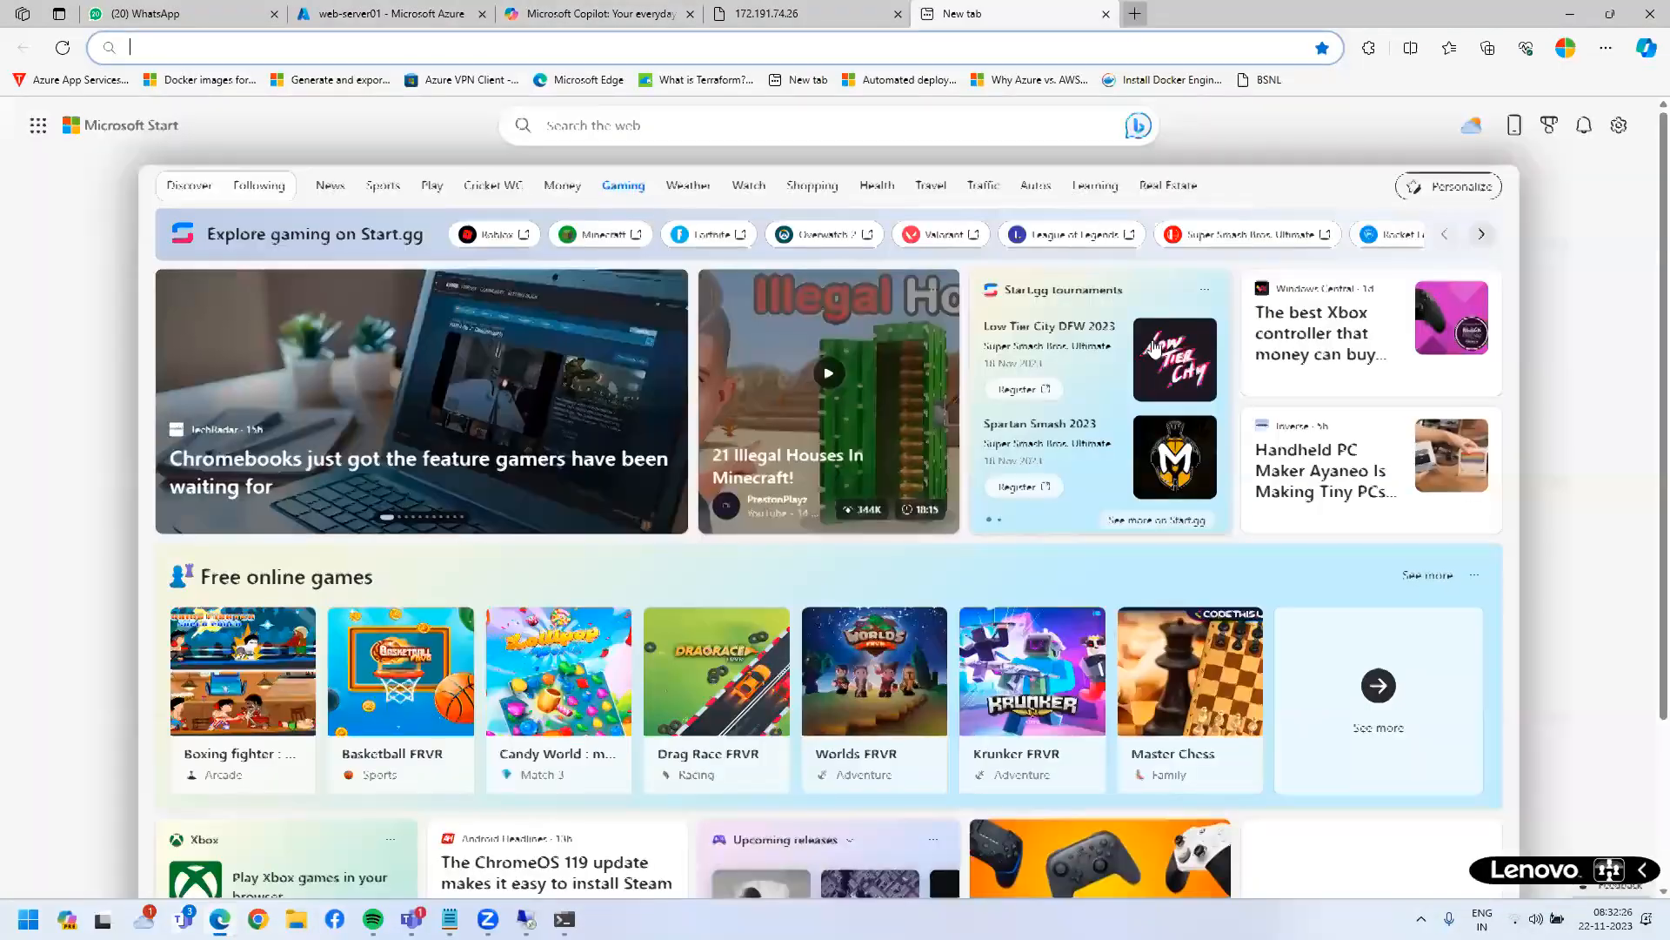
pyautogui.write('godaddy.com')
pyautogui.press('Return')
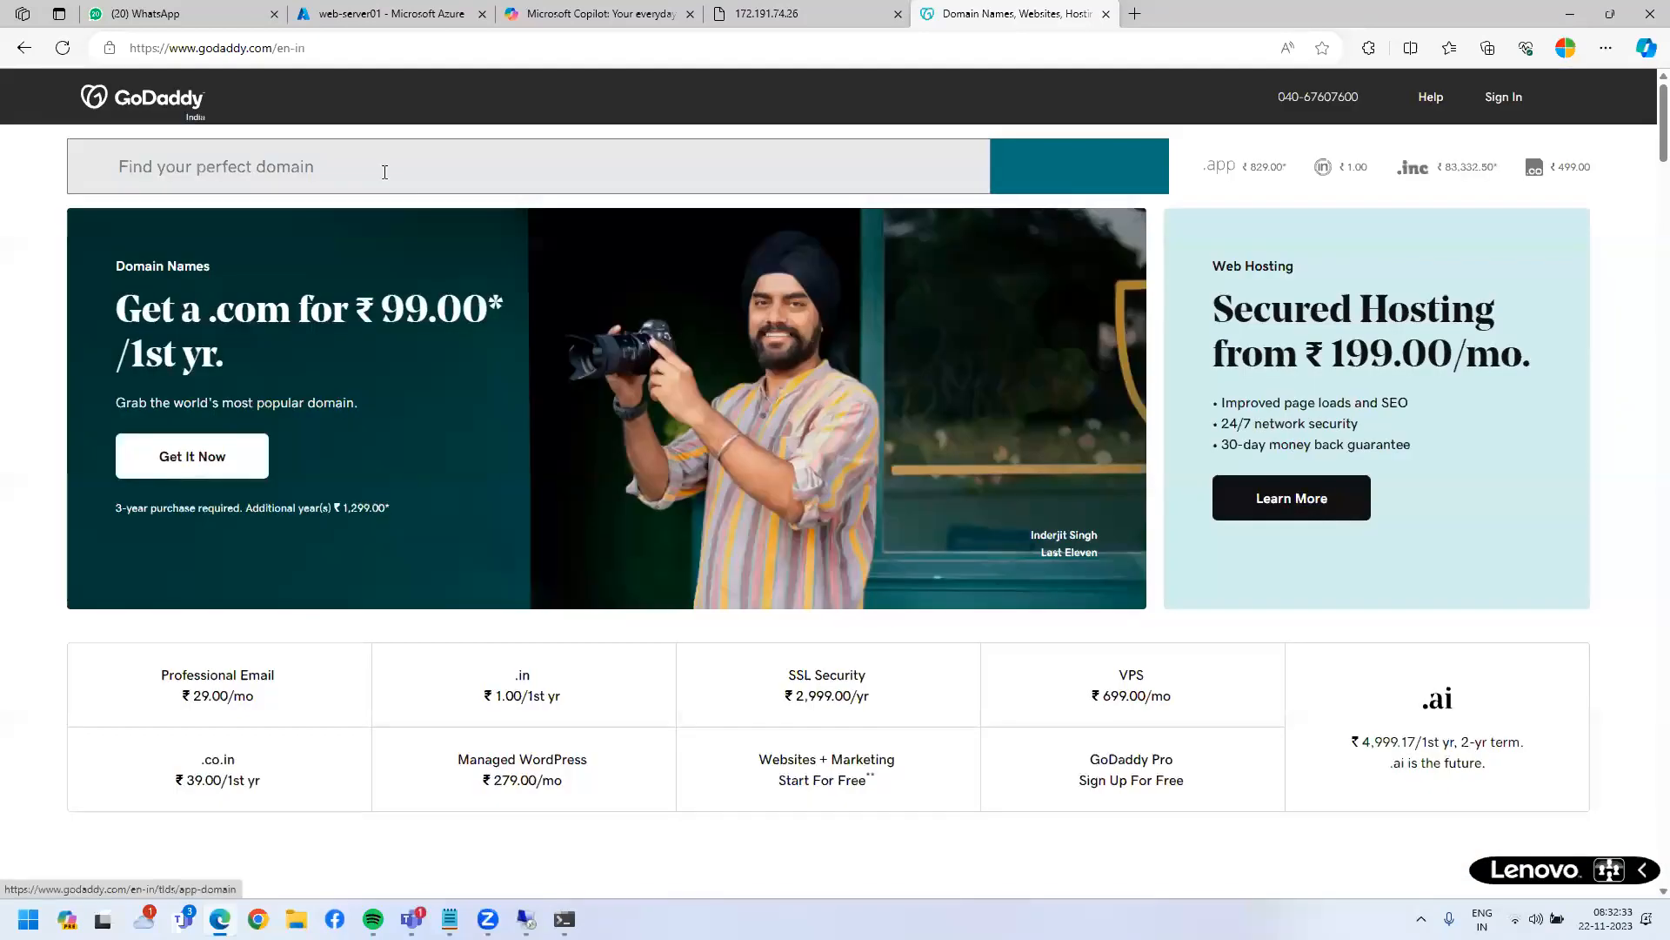
# - Search GoDaddy for the domain tcs.com
pyautogui.click(385, 171)
pyautogui.write('to')
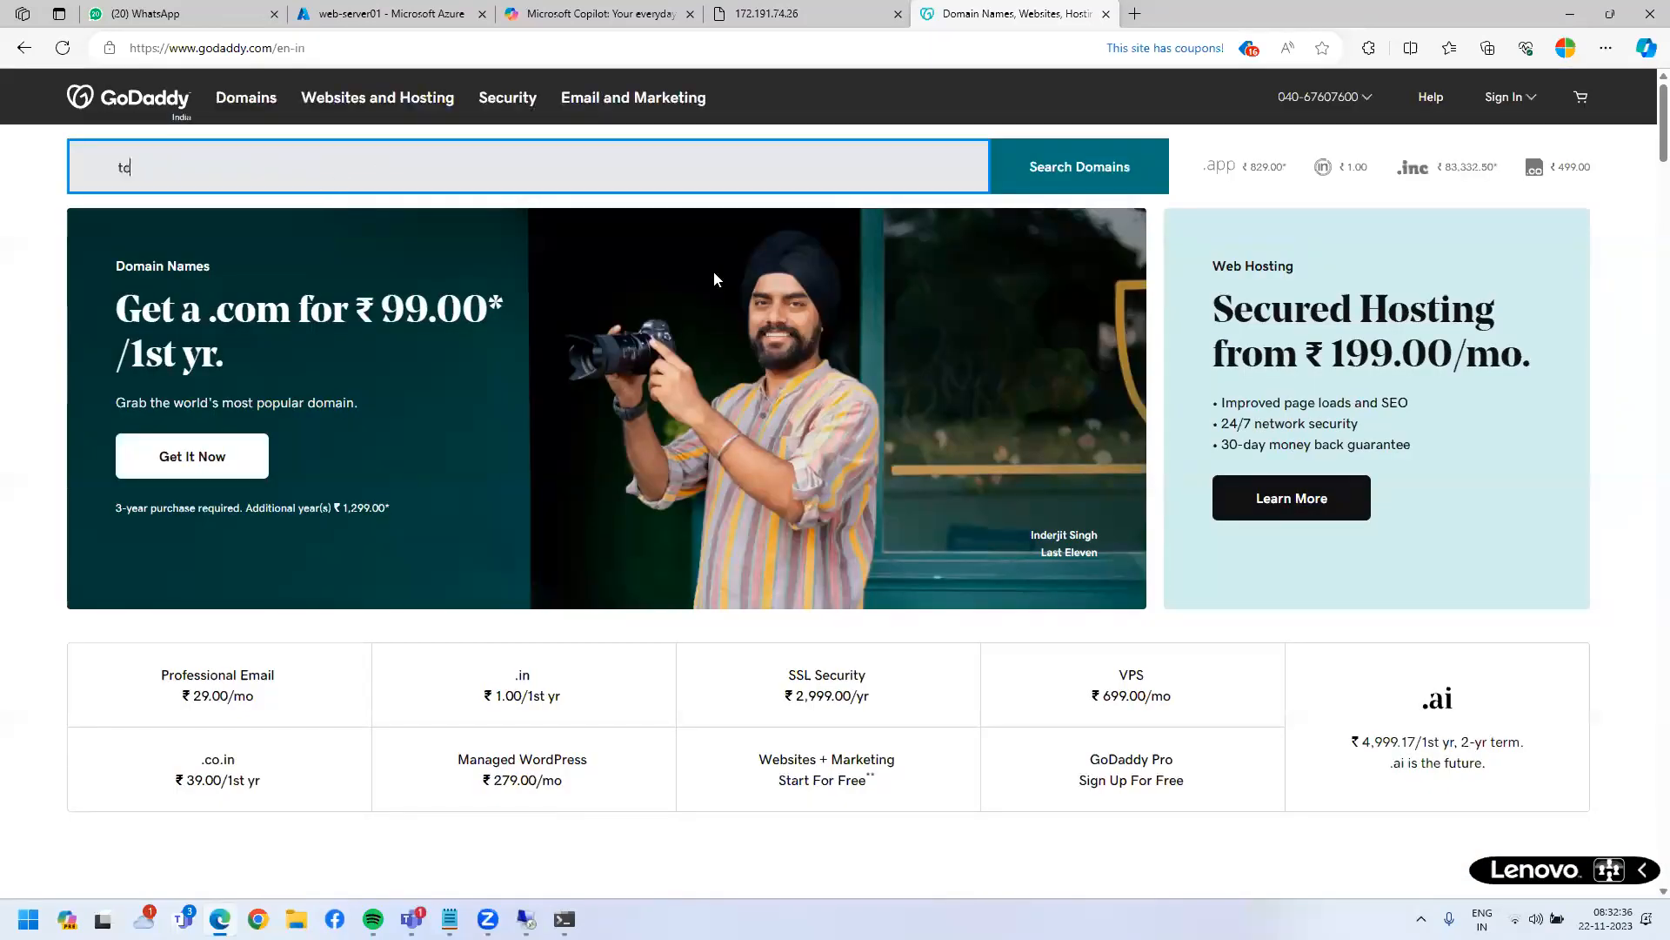
pyautogui.write('s.com')
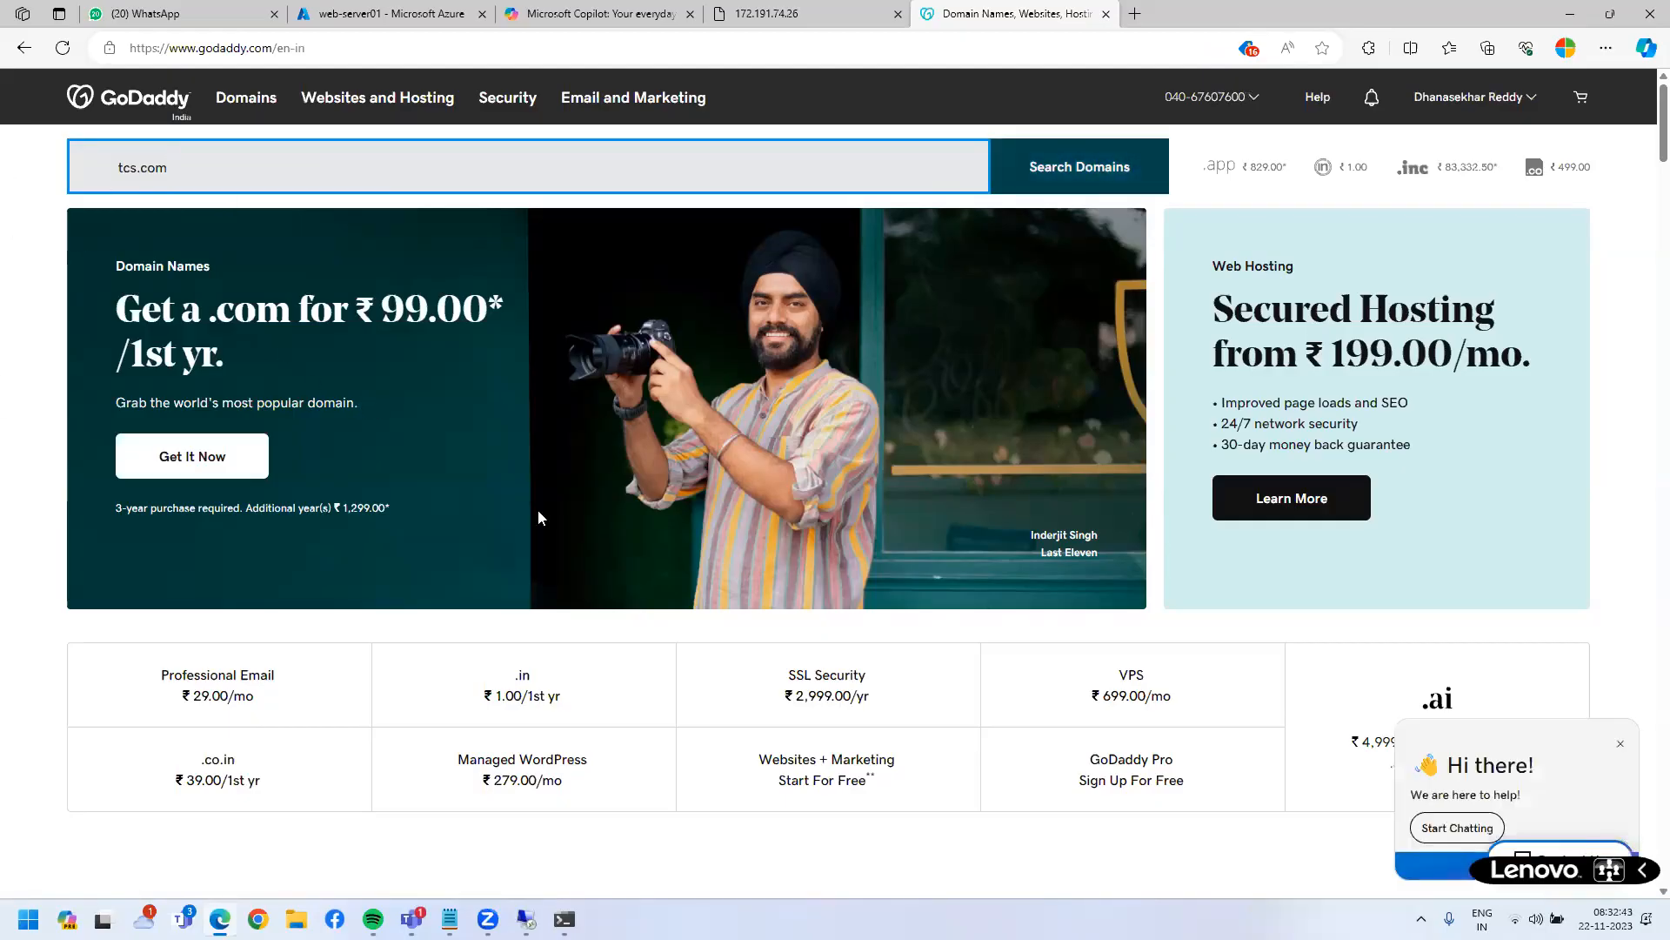
pyautogui.press('Return')
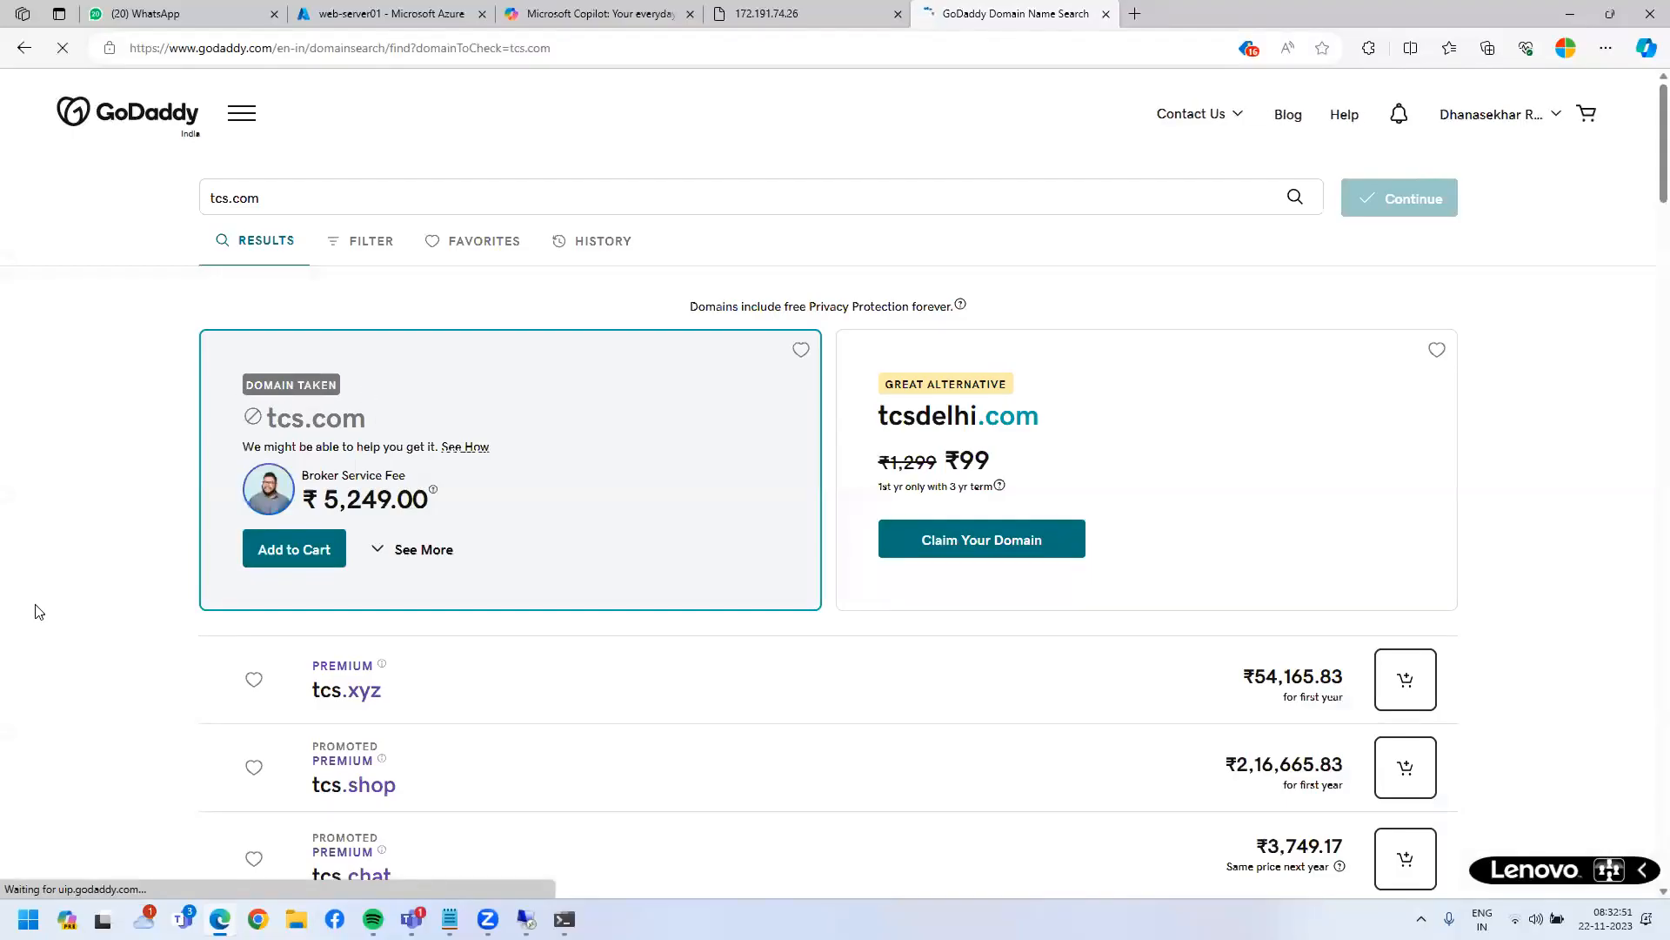
# - Note tcs.com is taken, then clear the box and search wipro.com
pyautogui.doubleClick(352, 419)
pyautogui.moveTo(246, 384); pyautogui.dragTo(366, 421)
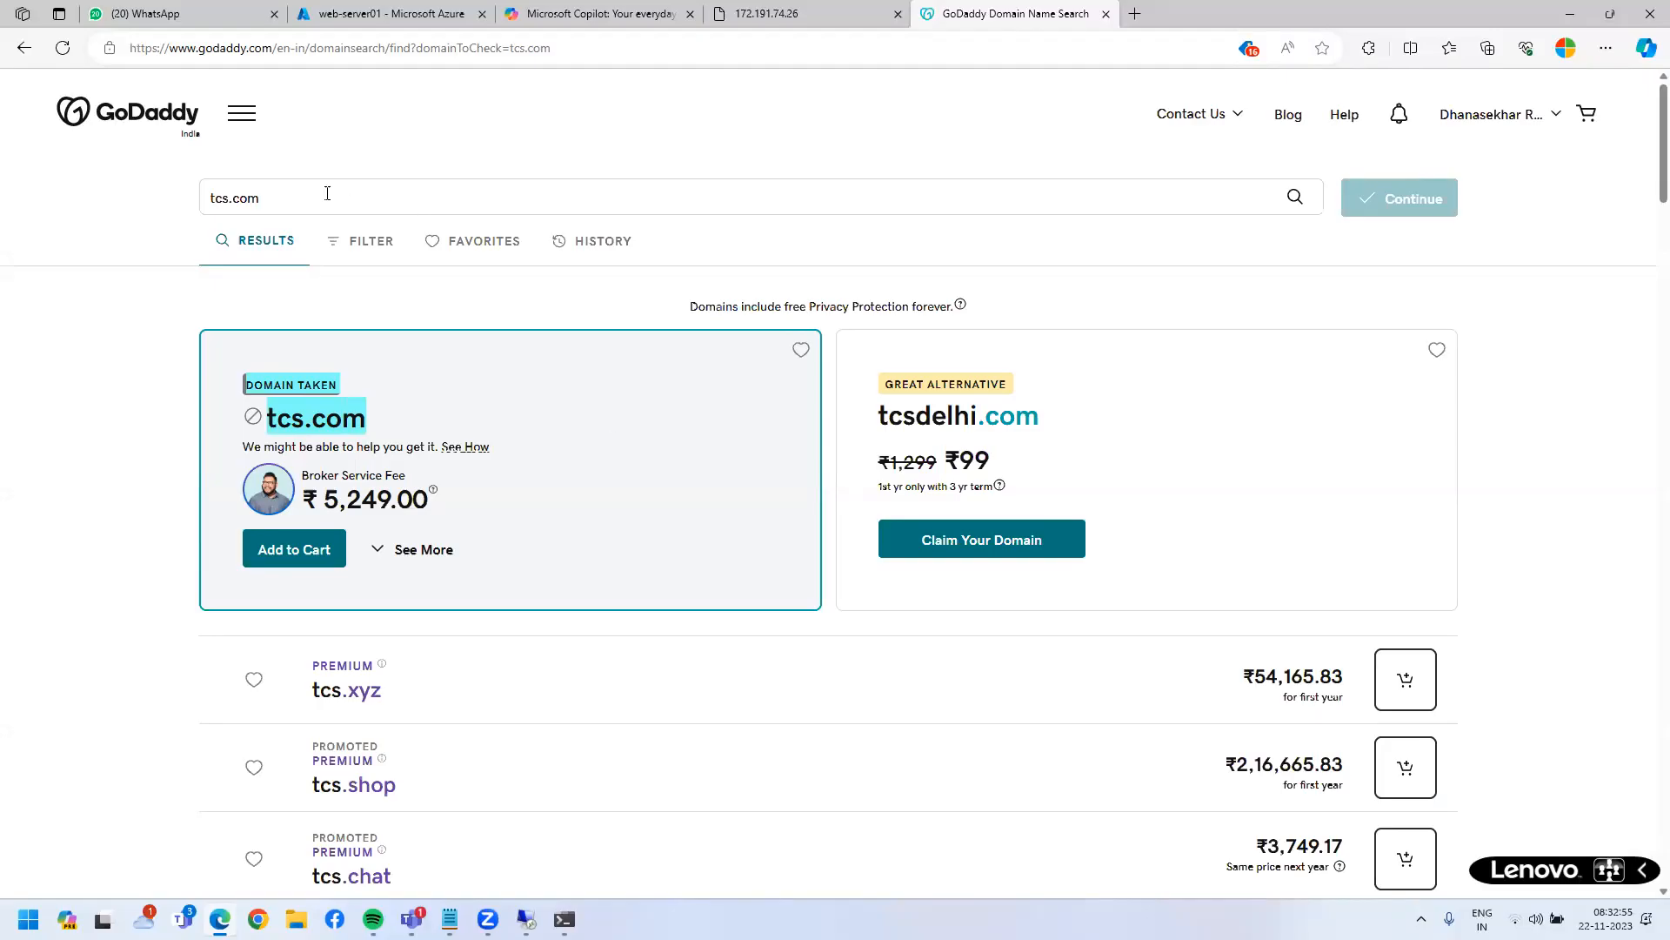
pyautogui.click(56, 200)
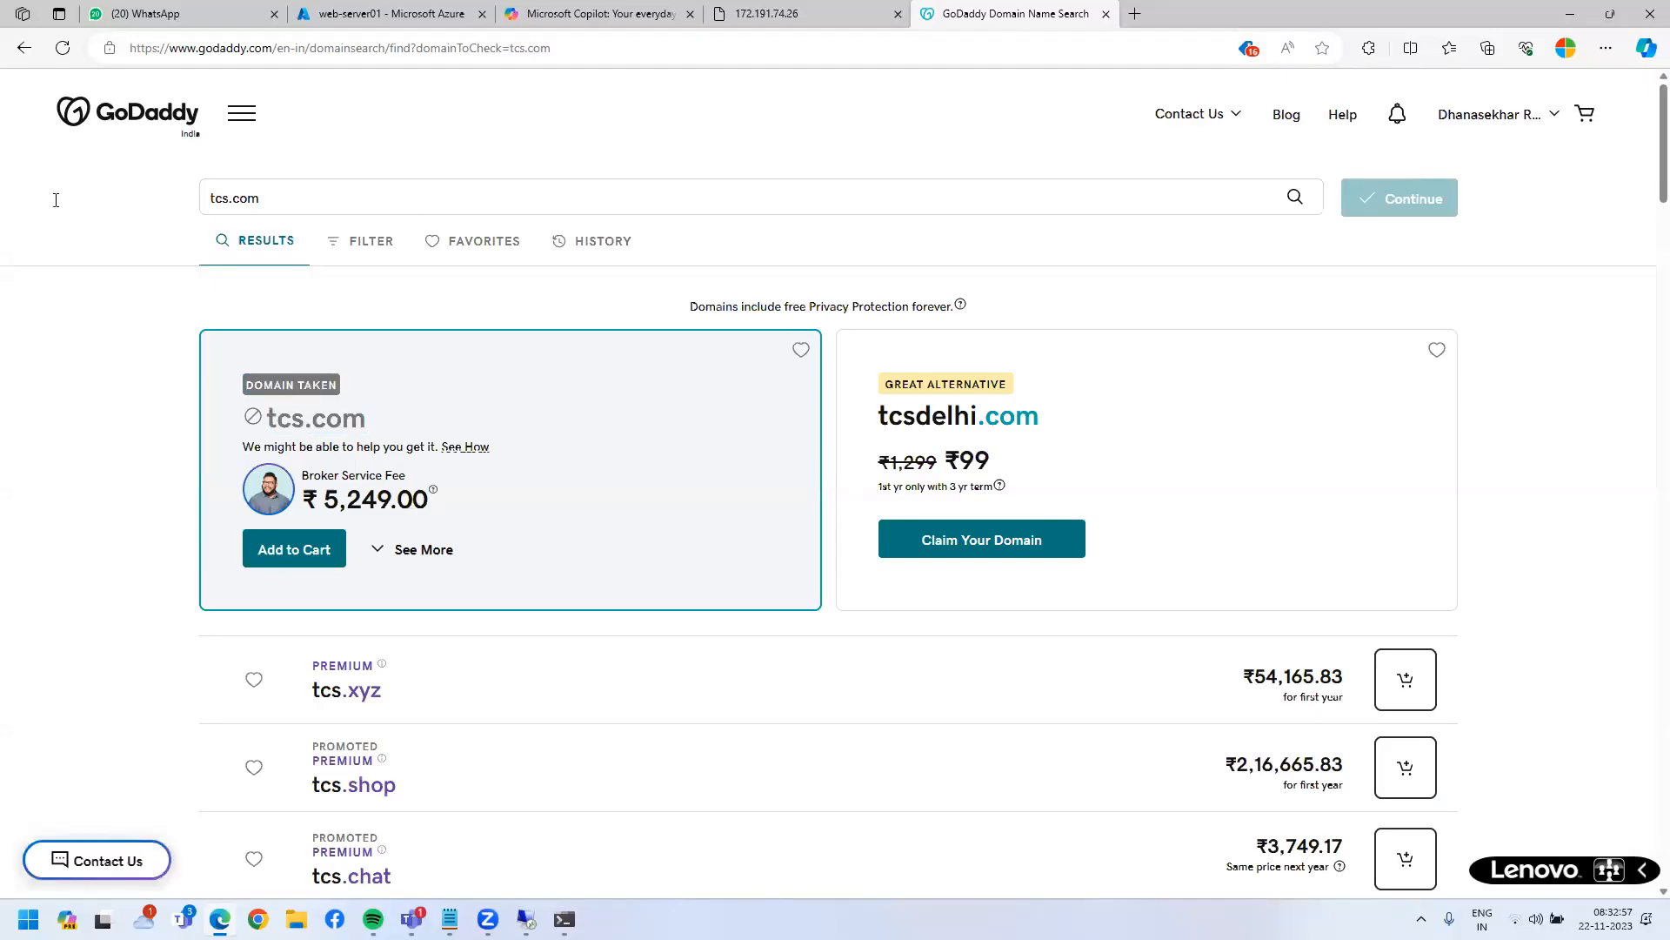
pyautogui.hotkey('ctrl', 'a')
pyautogui.press('BackSpace')
pyautogui.write('wipro.com')
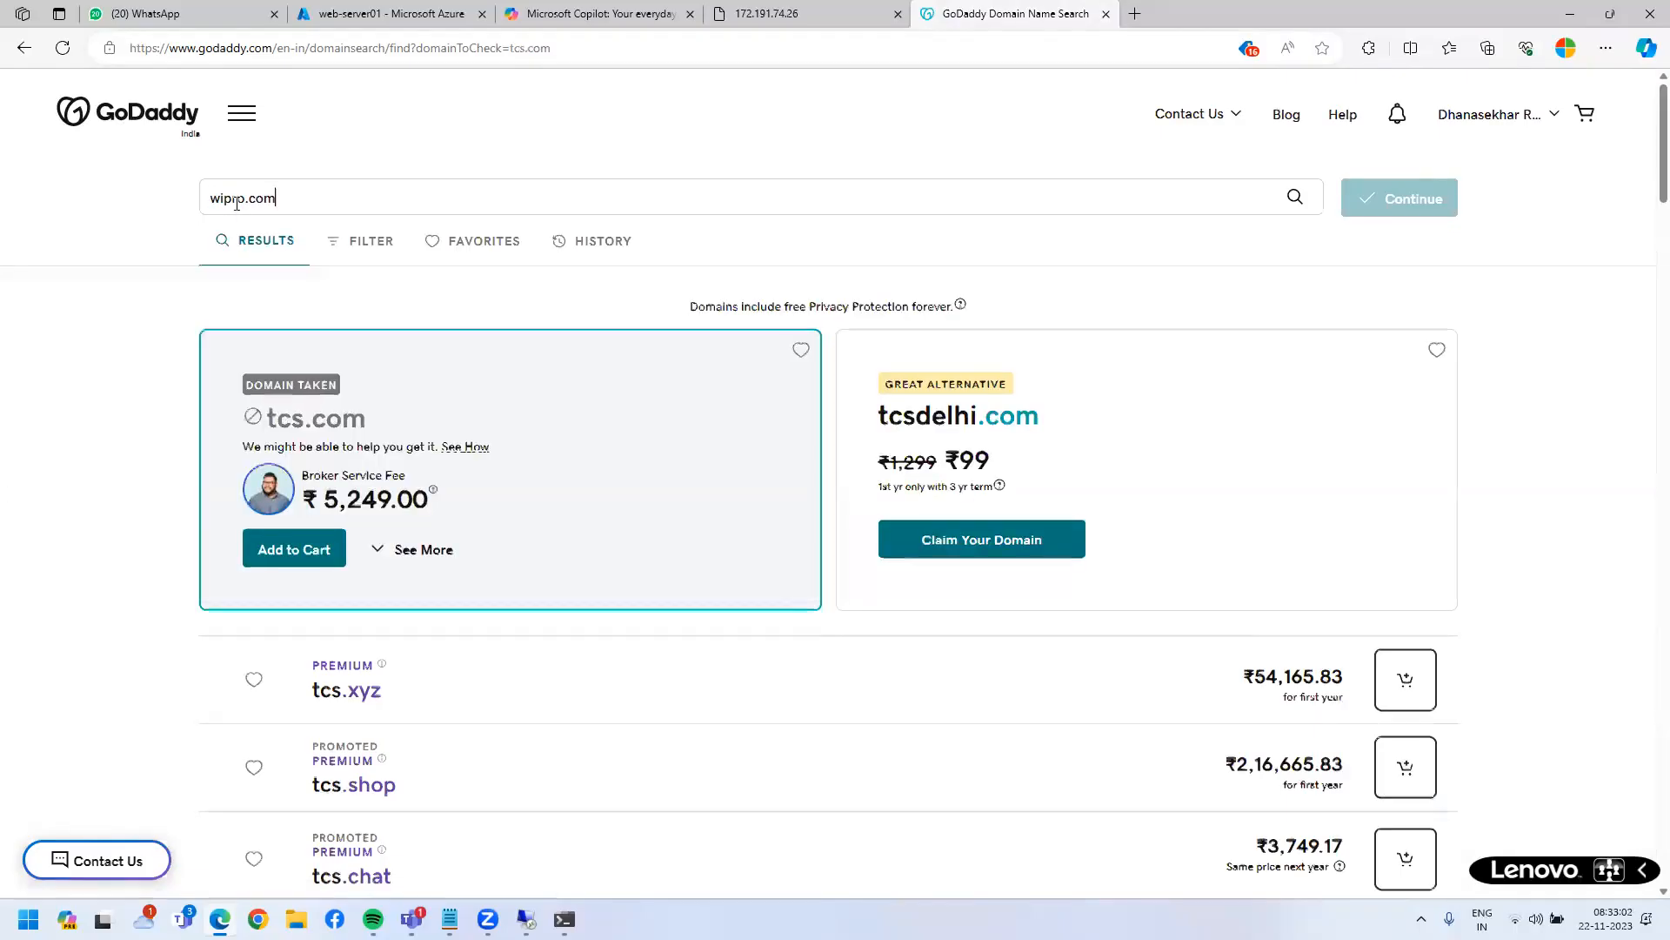
pyautogui.press('Return')
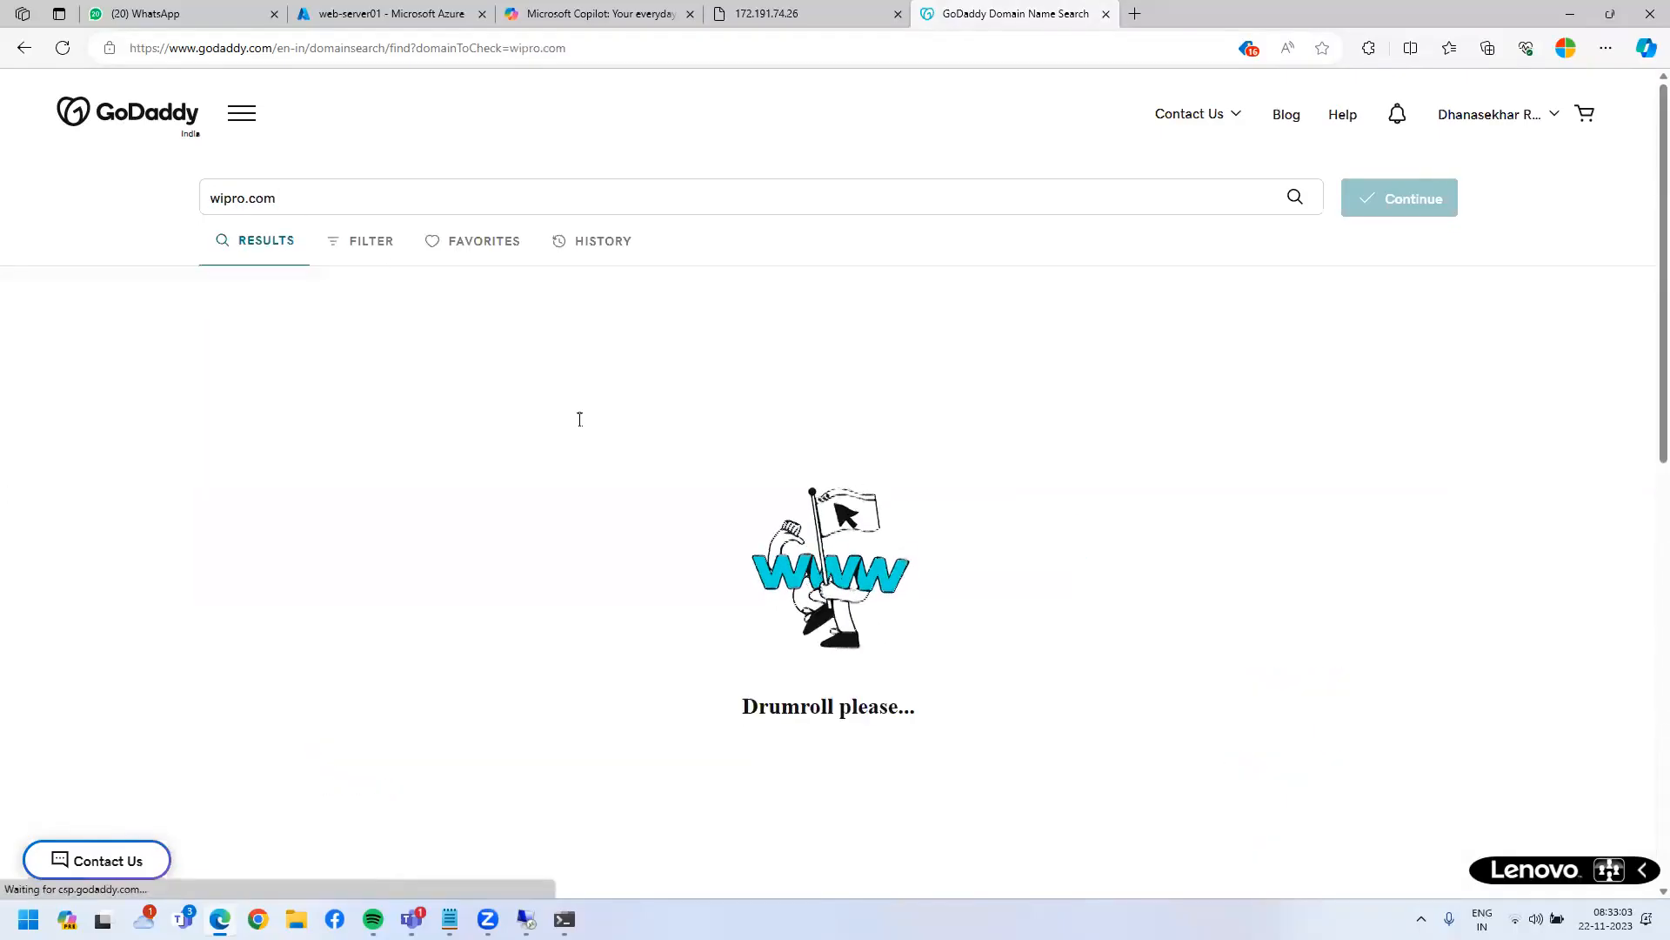
# - Replace the search with sekhattechs.com, which shows as available at ₹99
pyautogui.moveTo(287, 378); pyautogui.dragTo(415, 411)
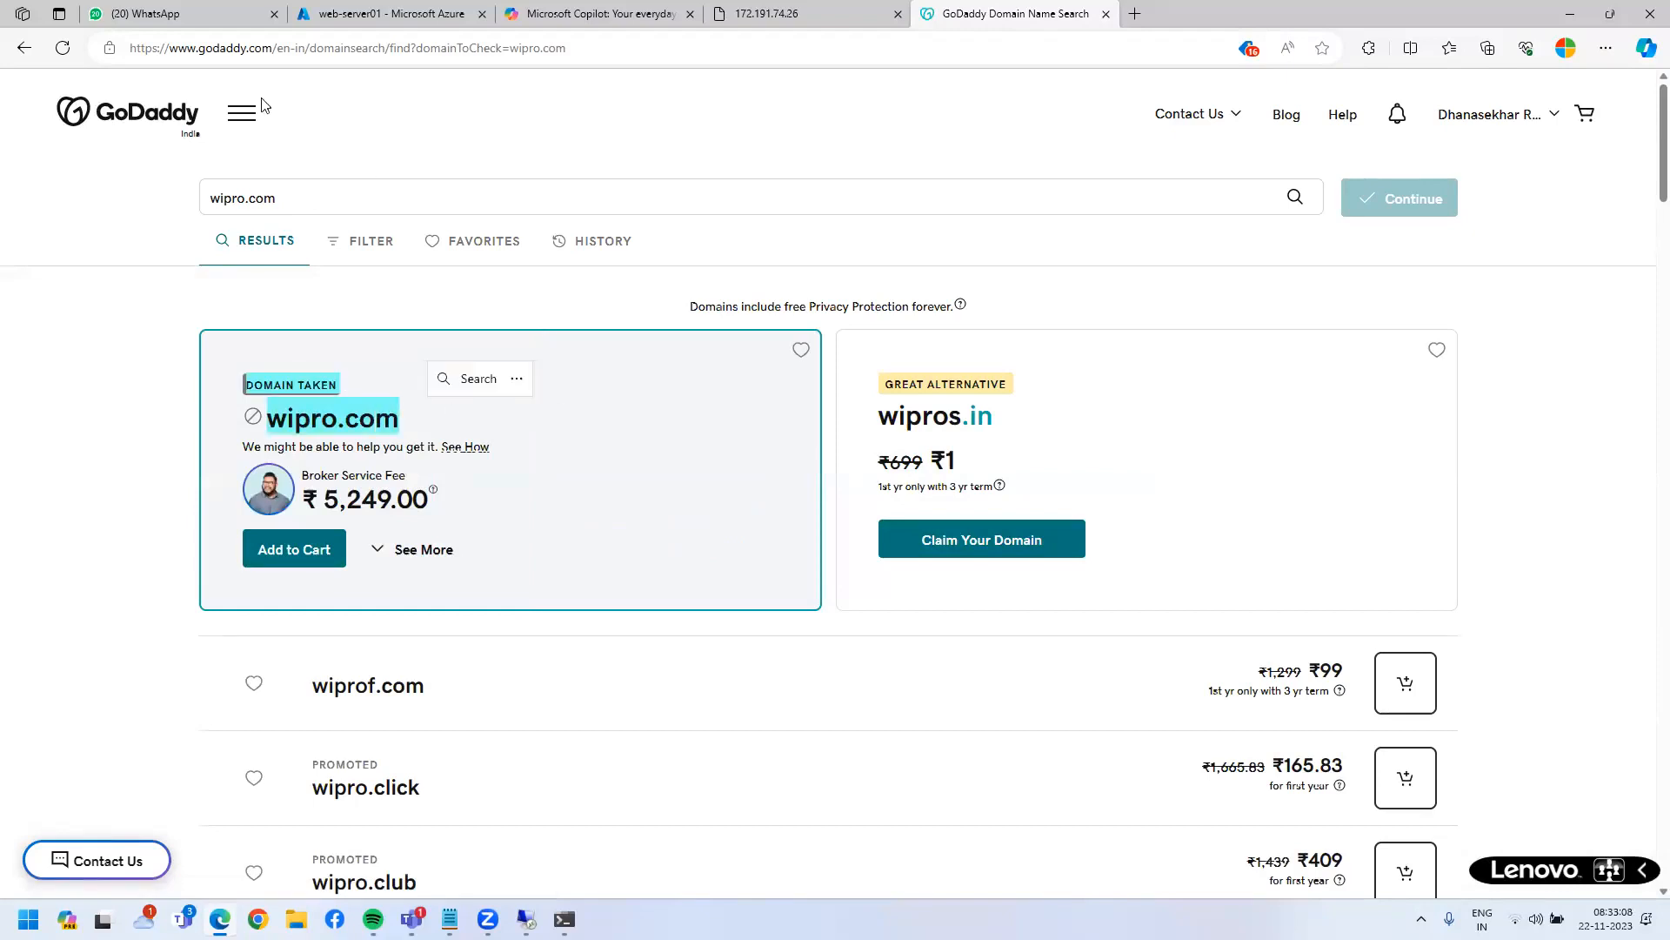
pyautogui.doubleClick(236, 195)
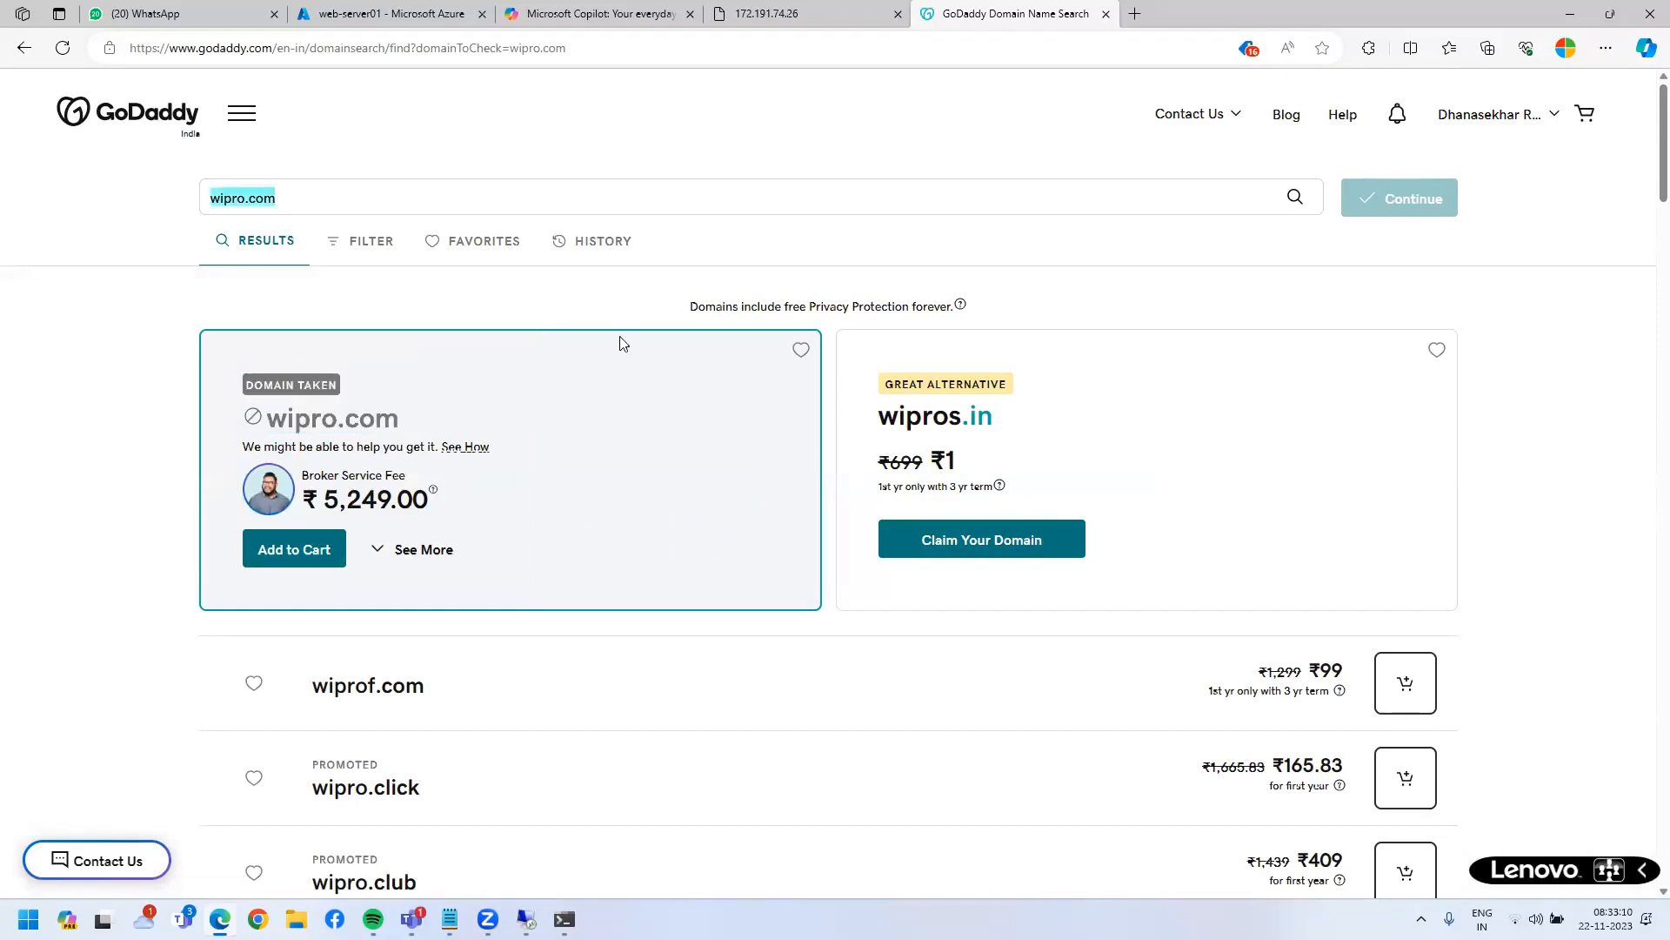
pyautogui.write('sekhat')
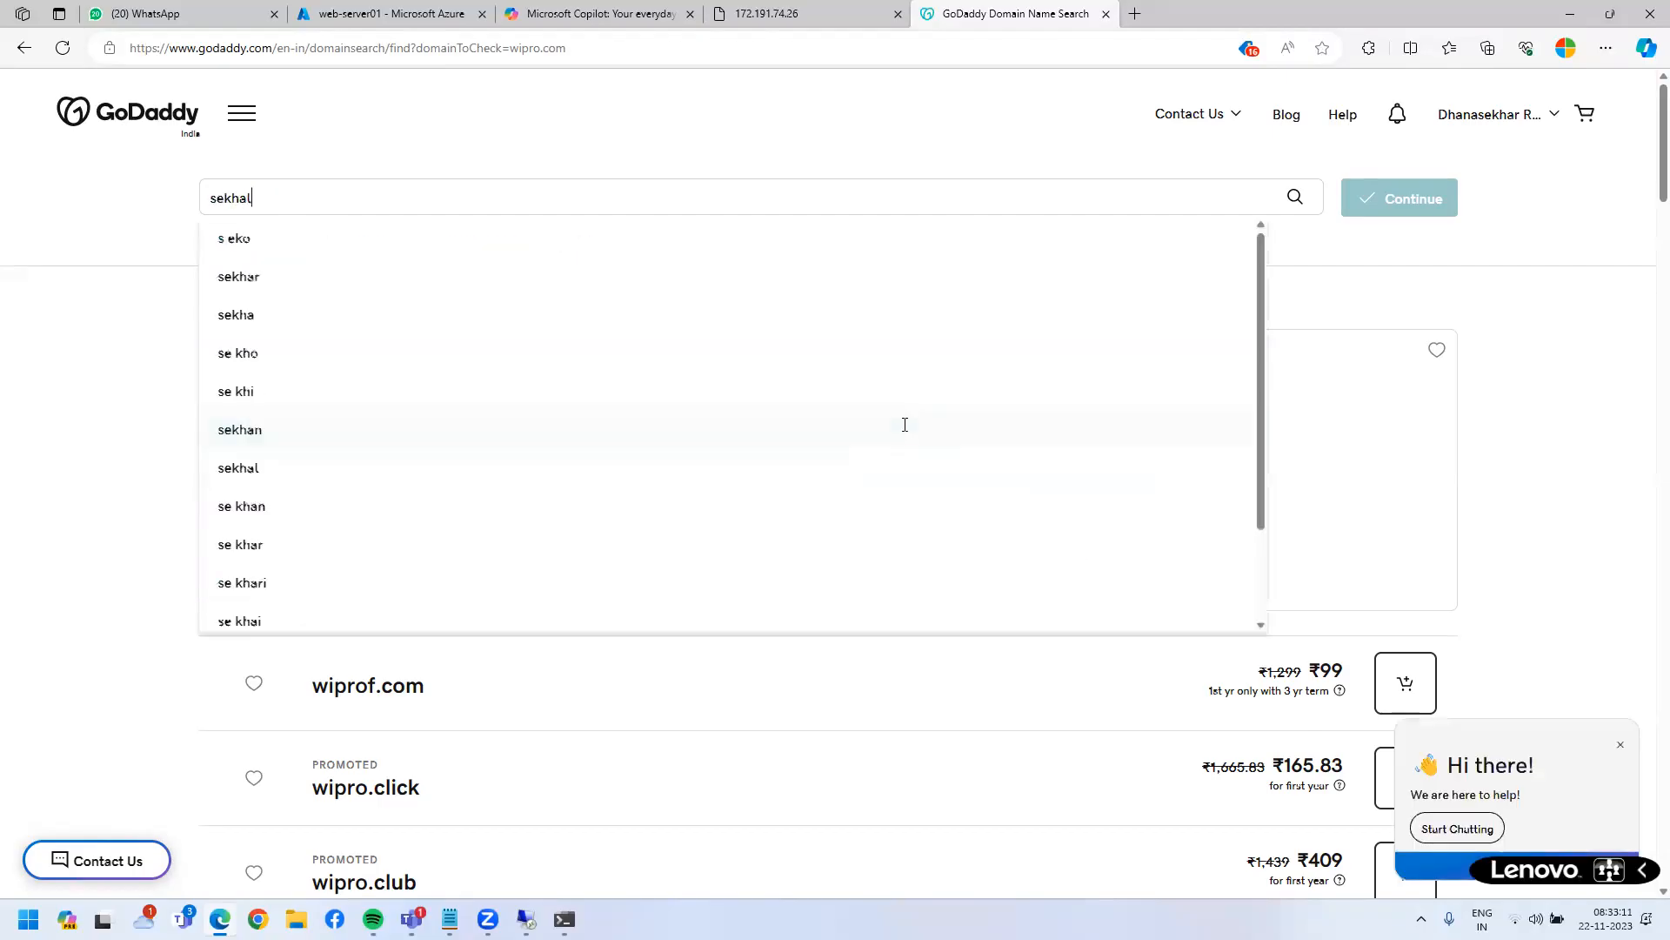
pyautogui.write('techs.com')
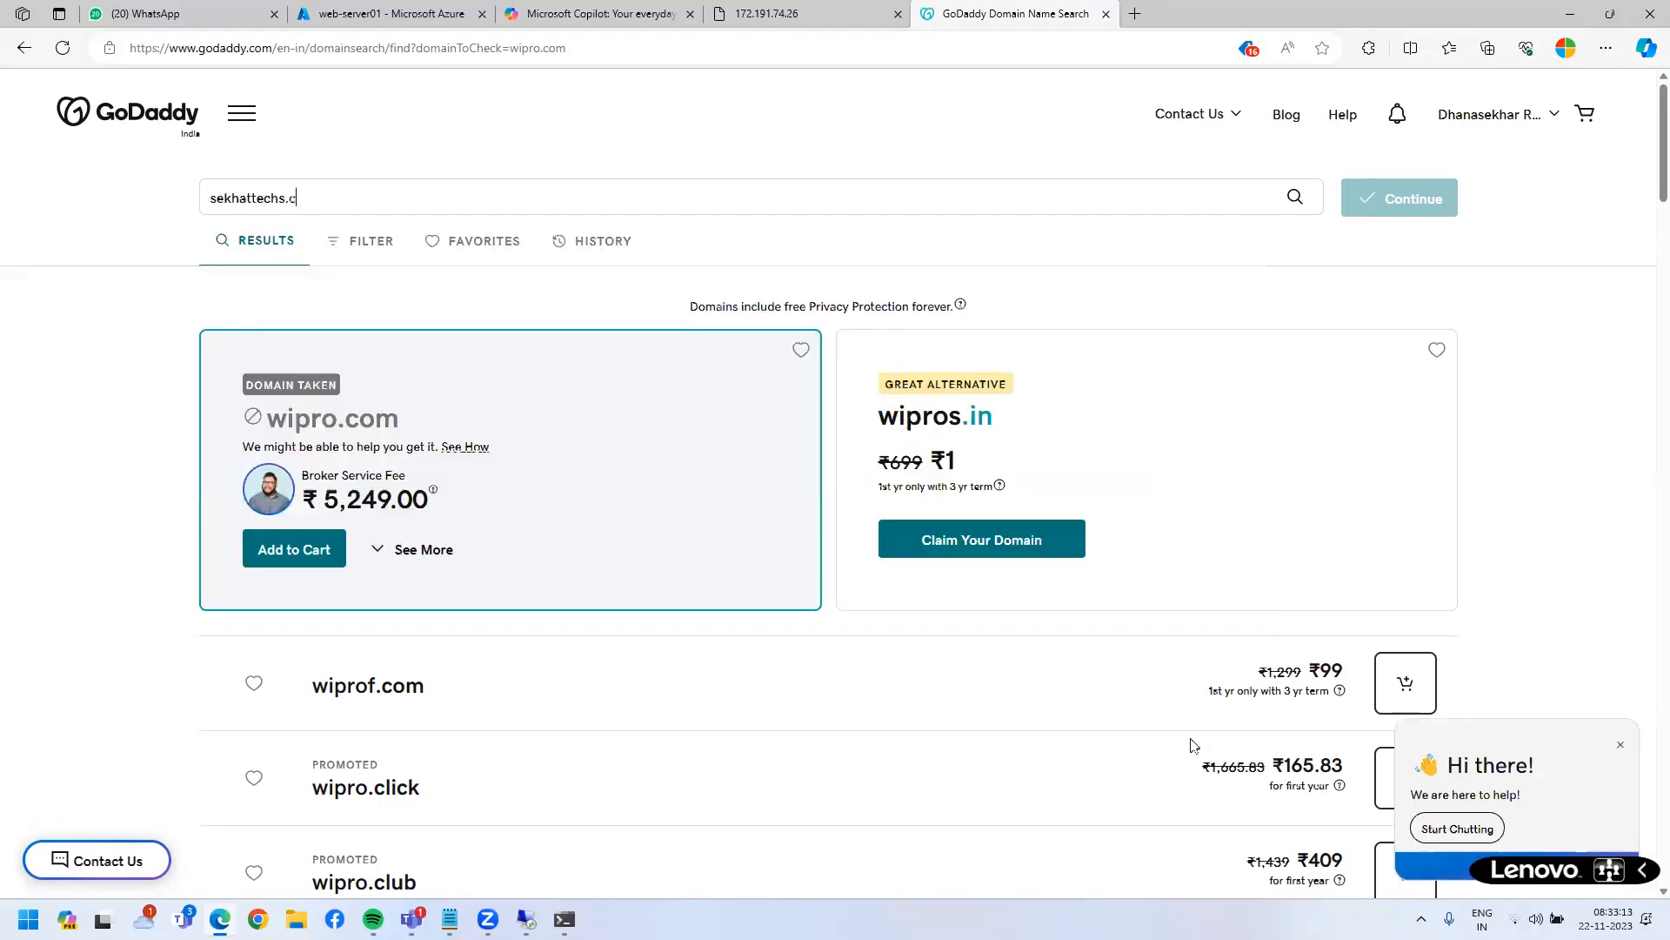
pyautogui.press('Return')
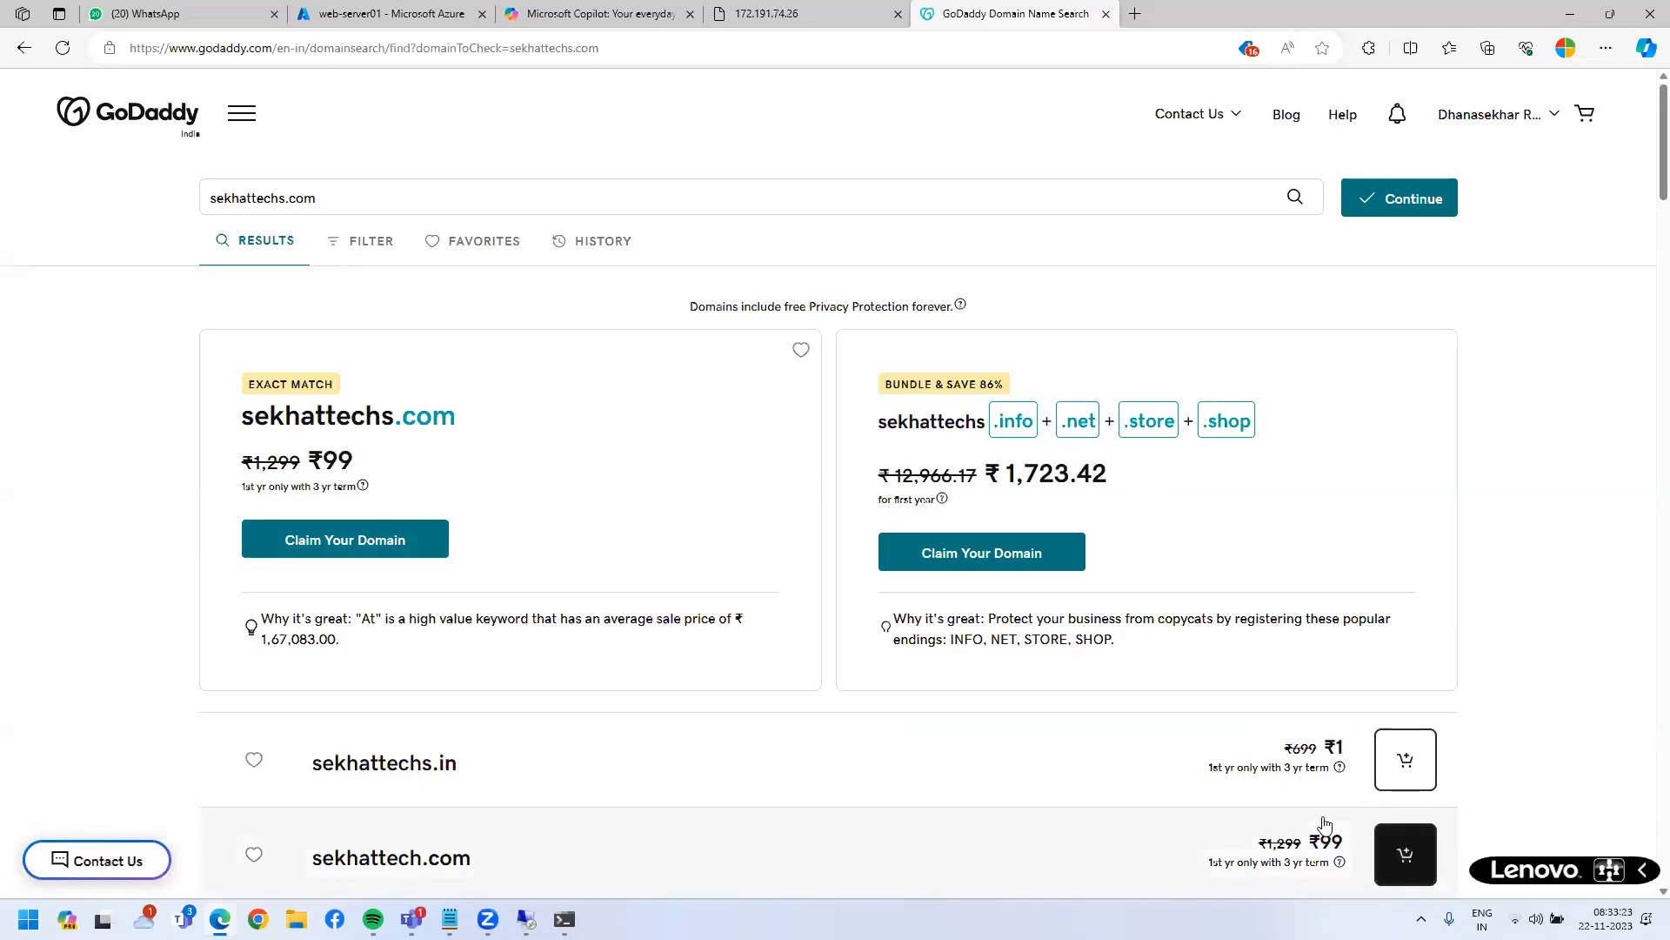
pyautogui.moveTo(476, 416); pyautogui.dragTo(163, 414)
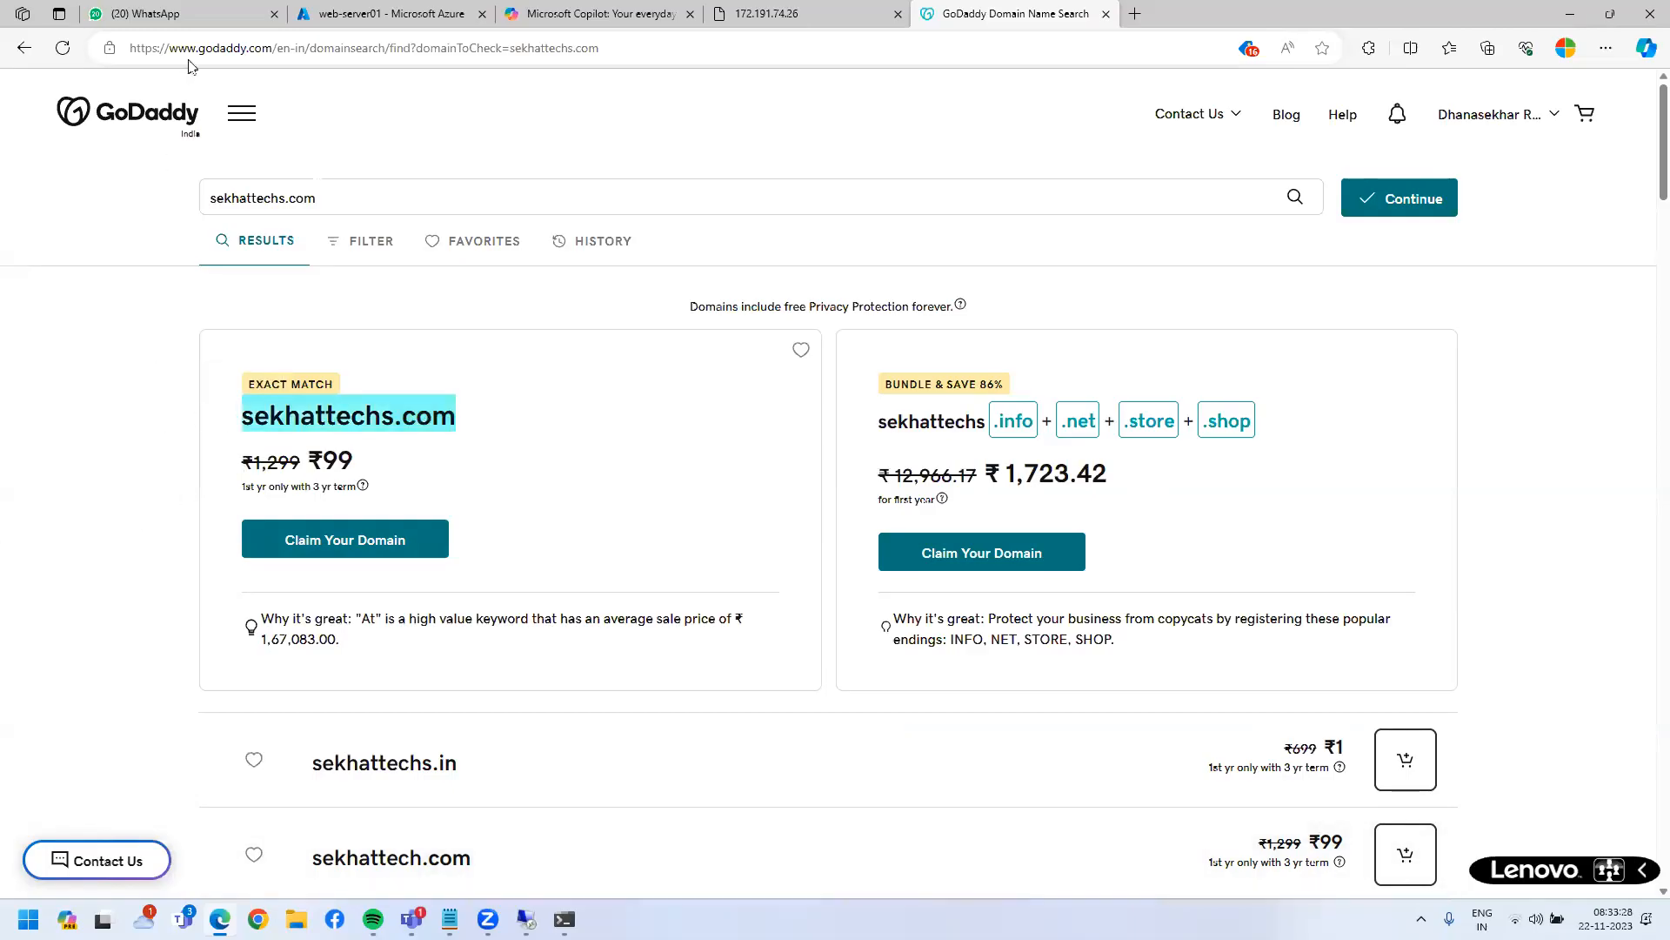
# - Correct the domain search to sekhartechs.com and run it again
pyautogui.click(252, 200)
pyautogui.press('BackSpace')
pyautogui.write('r')
pyautogui.press('Return')
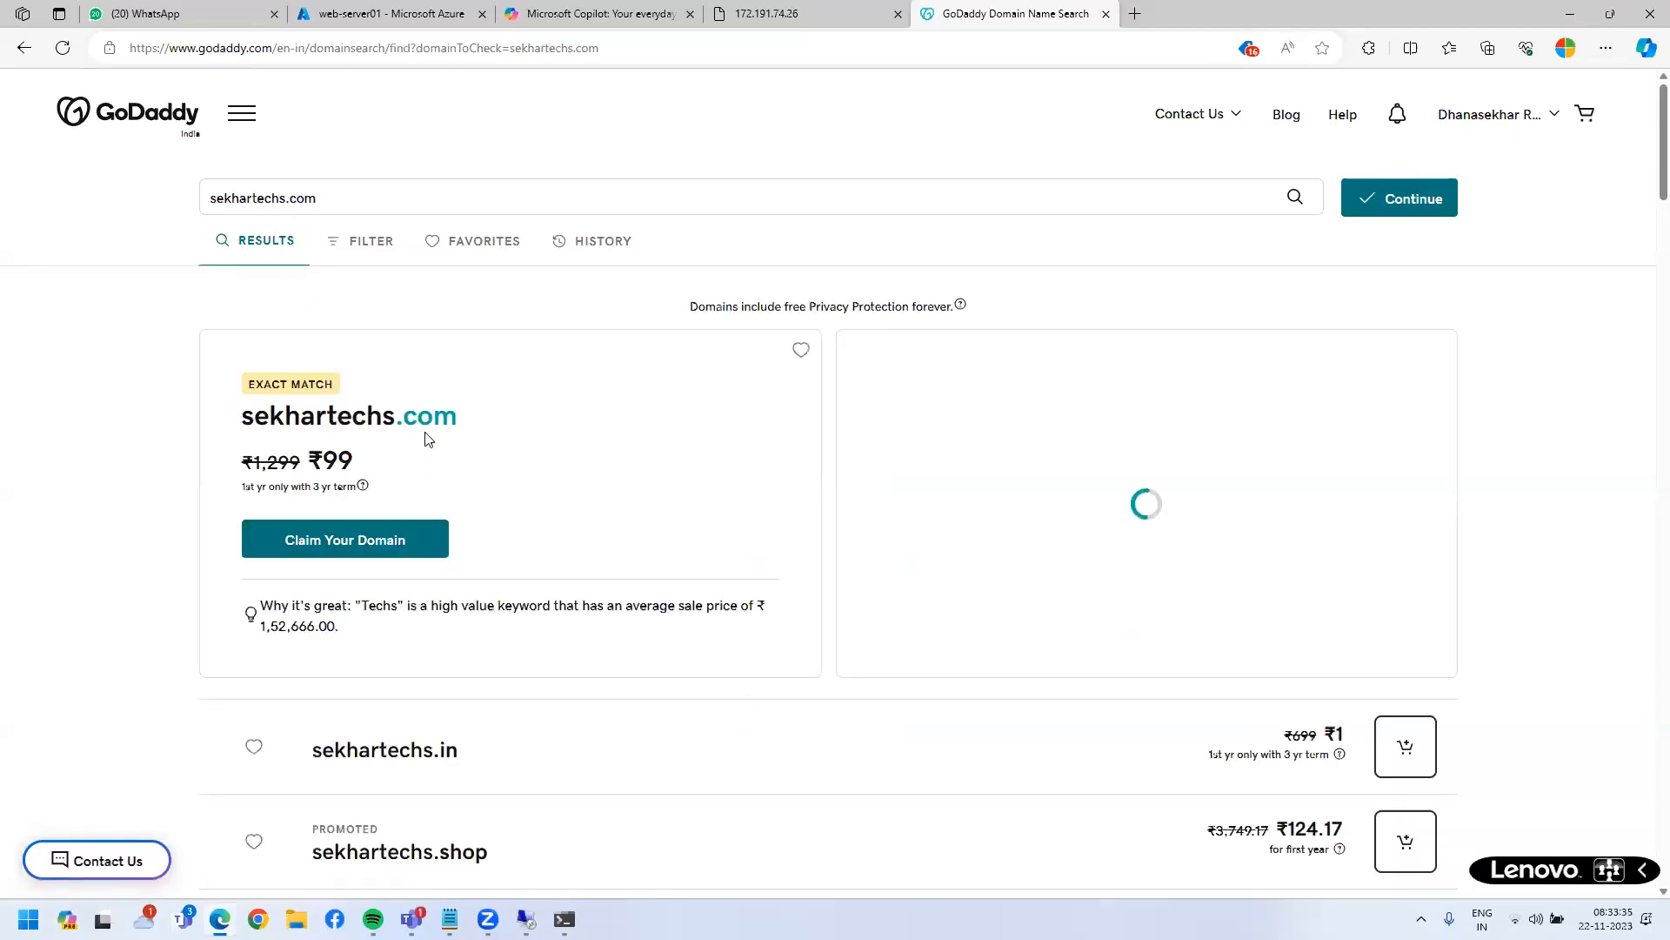
# - Search saitechnologies.com and review its ₹8,24,000 premium price and cheaper alternatives
pyautogui.doubleClick(309, 197)
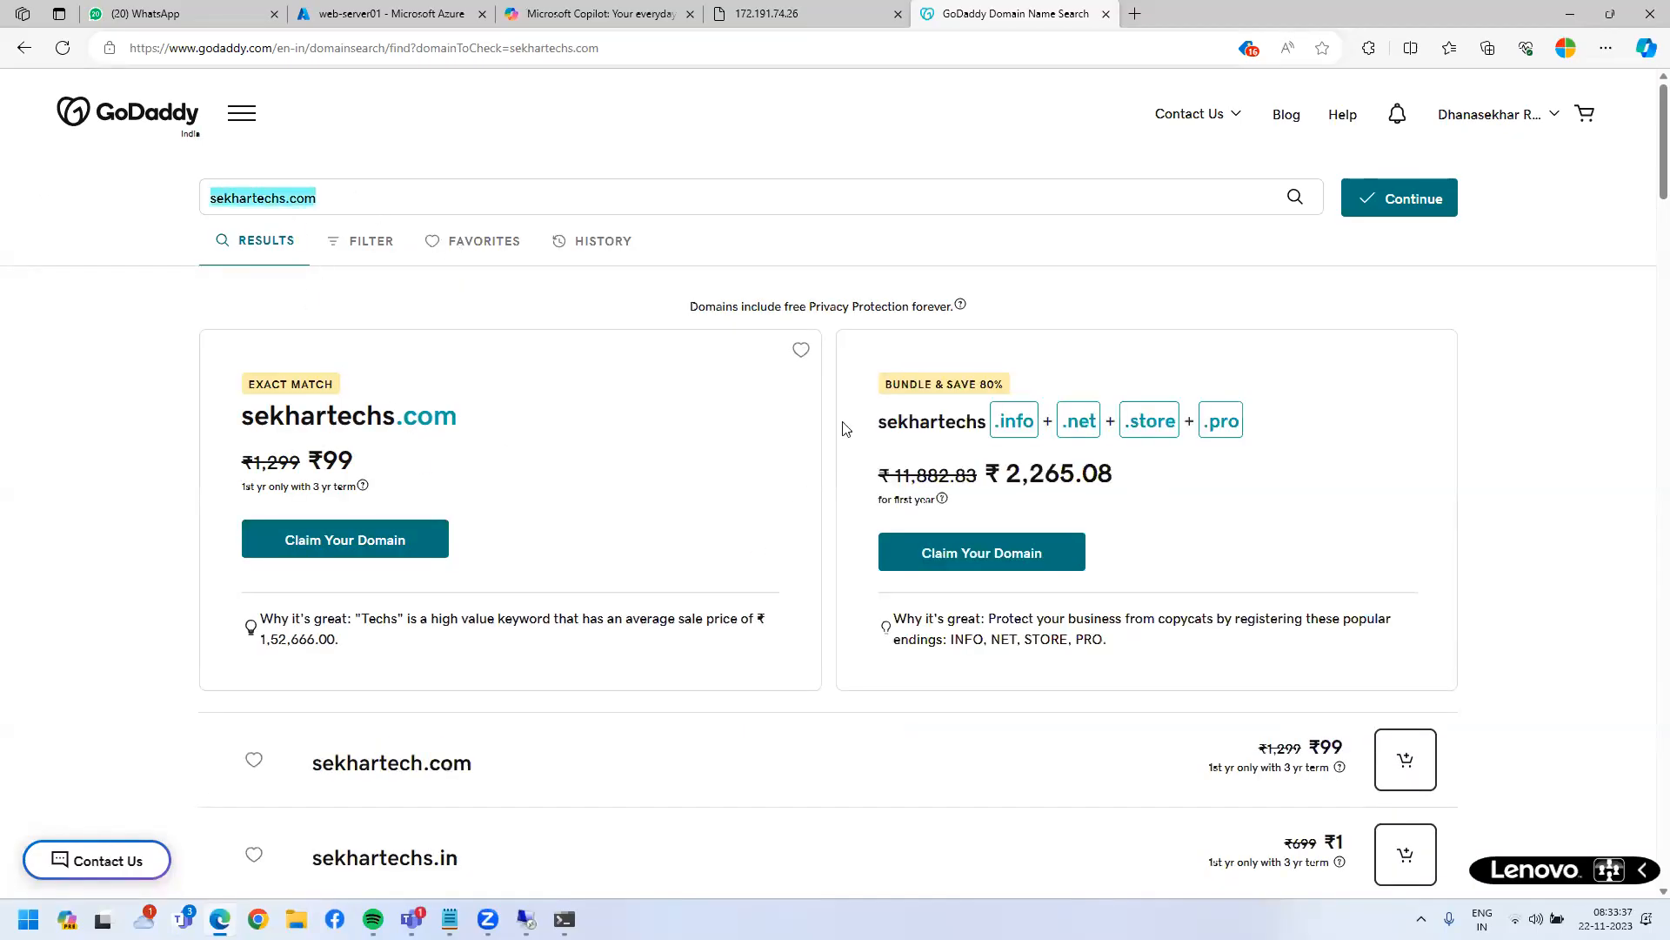
pyautogui.write('sait')
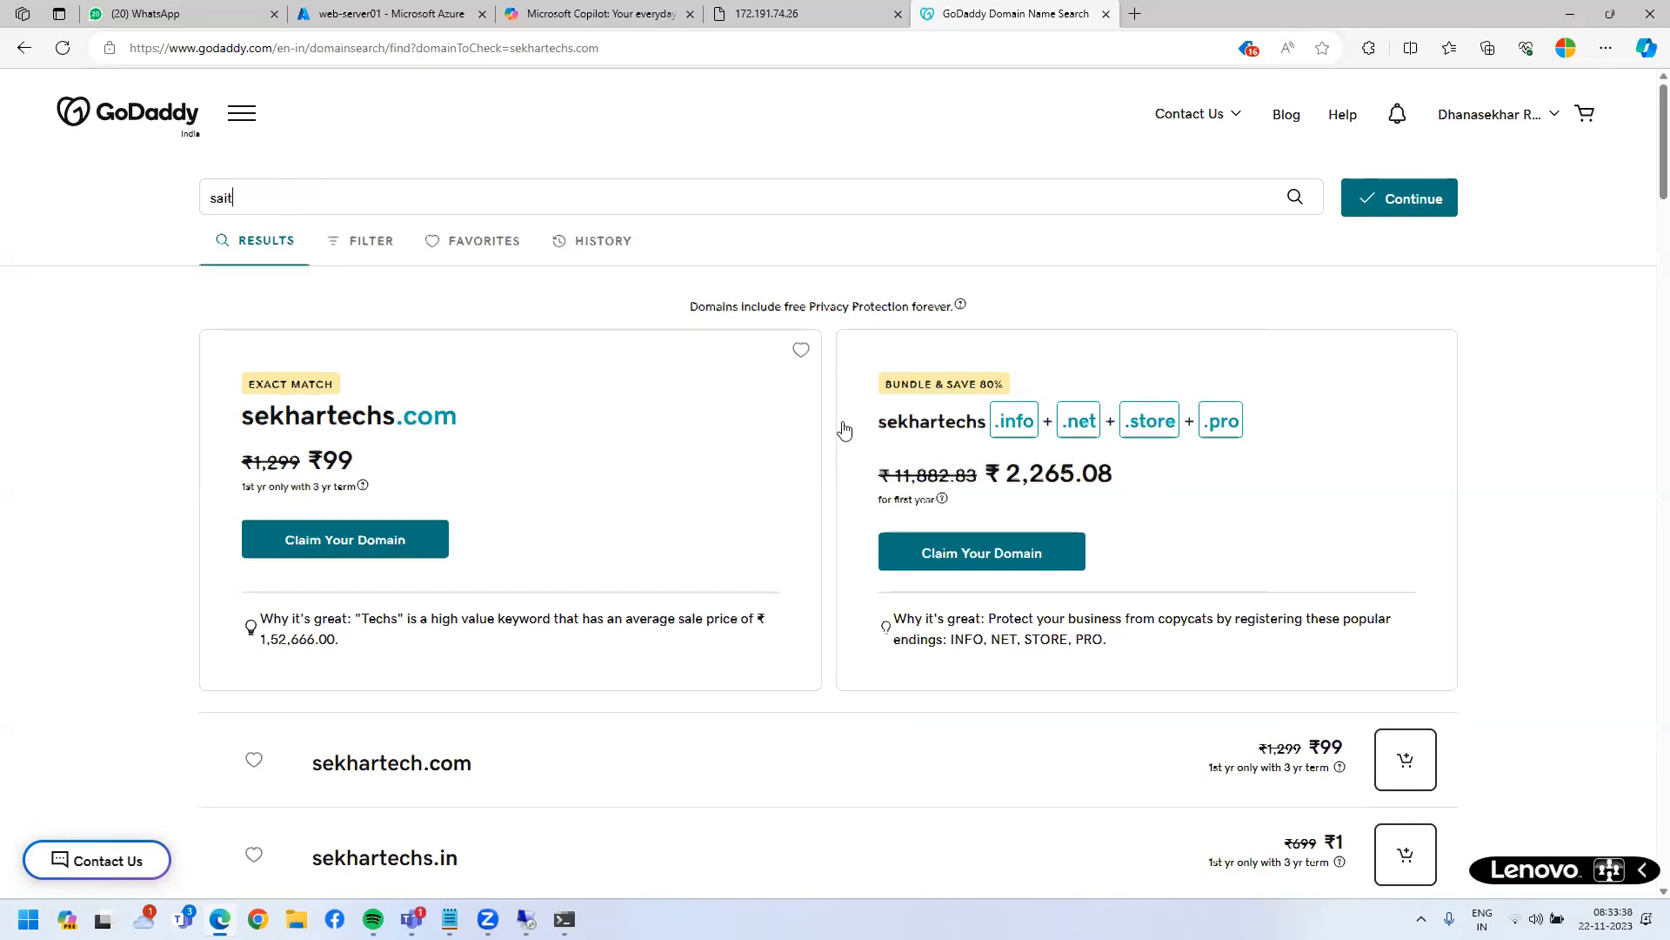
pyautogui.write('echnologies.')
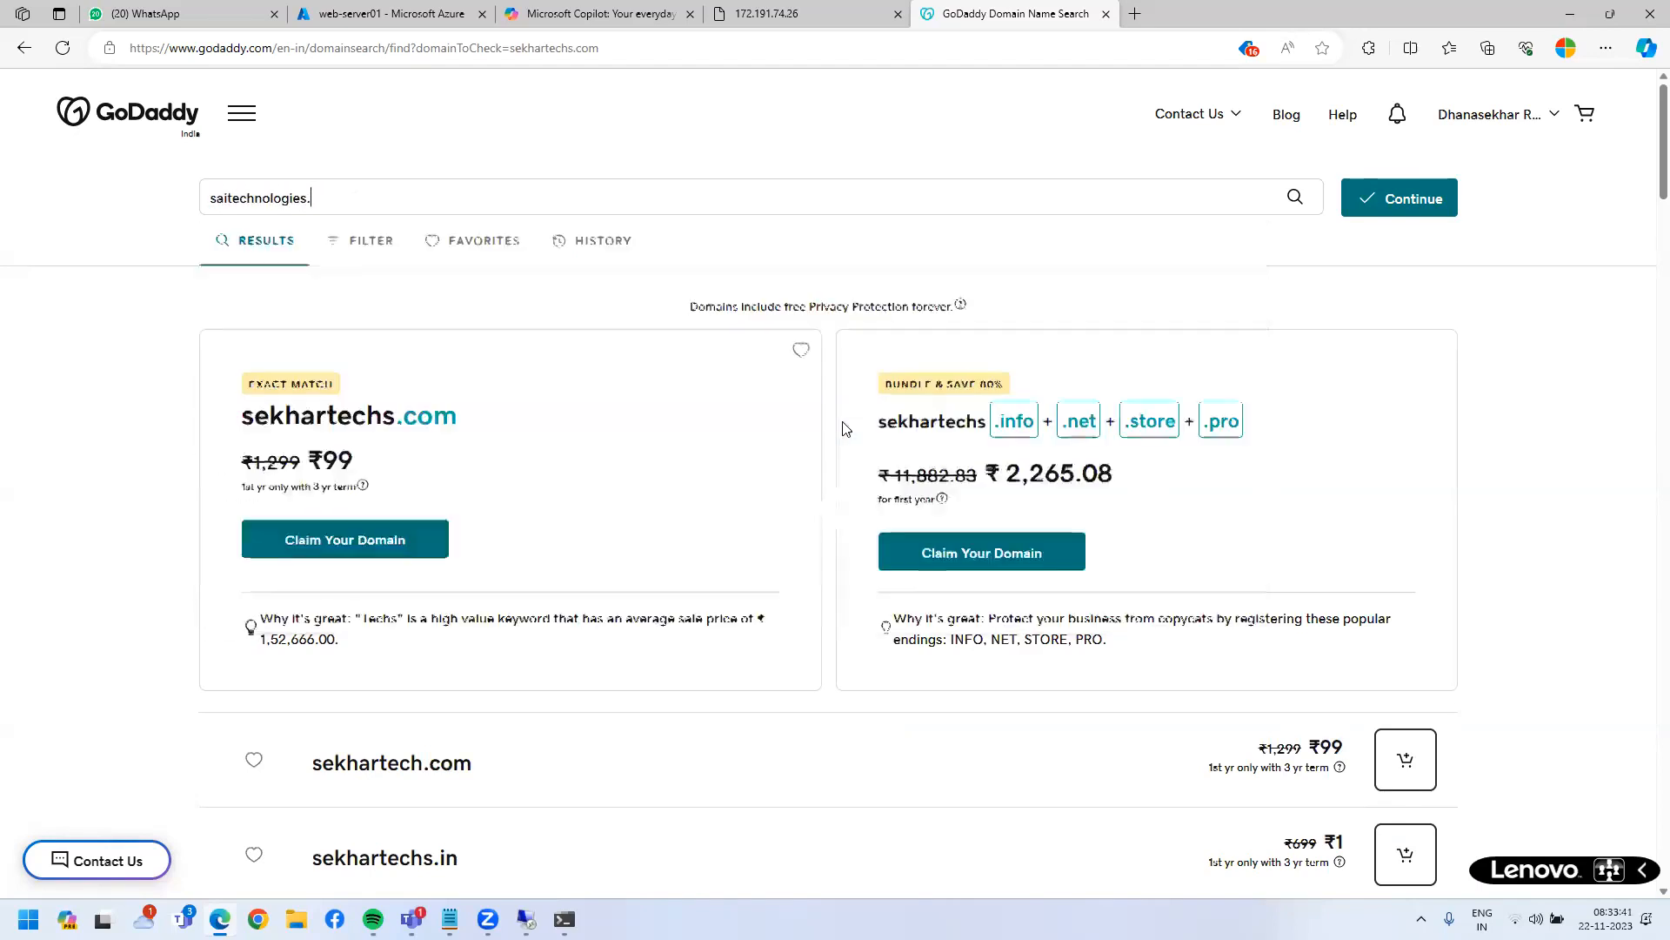
pyautogui.press('Return')
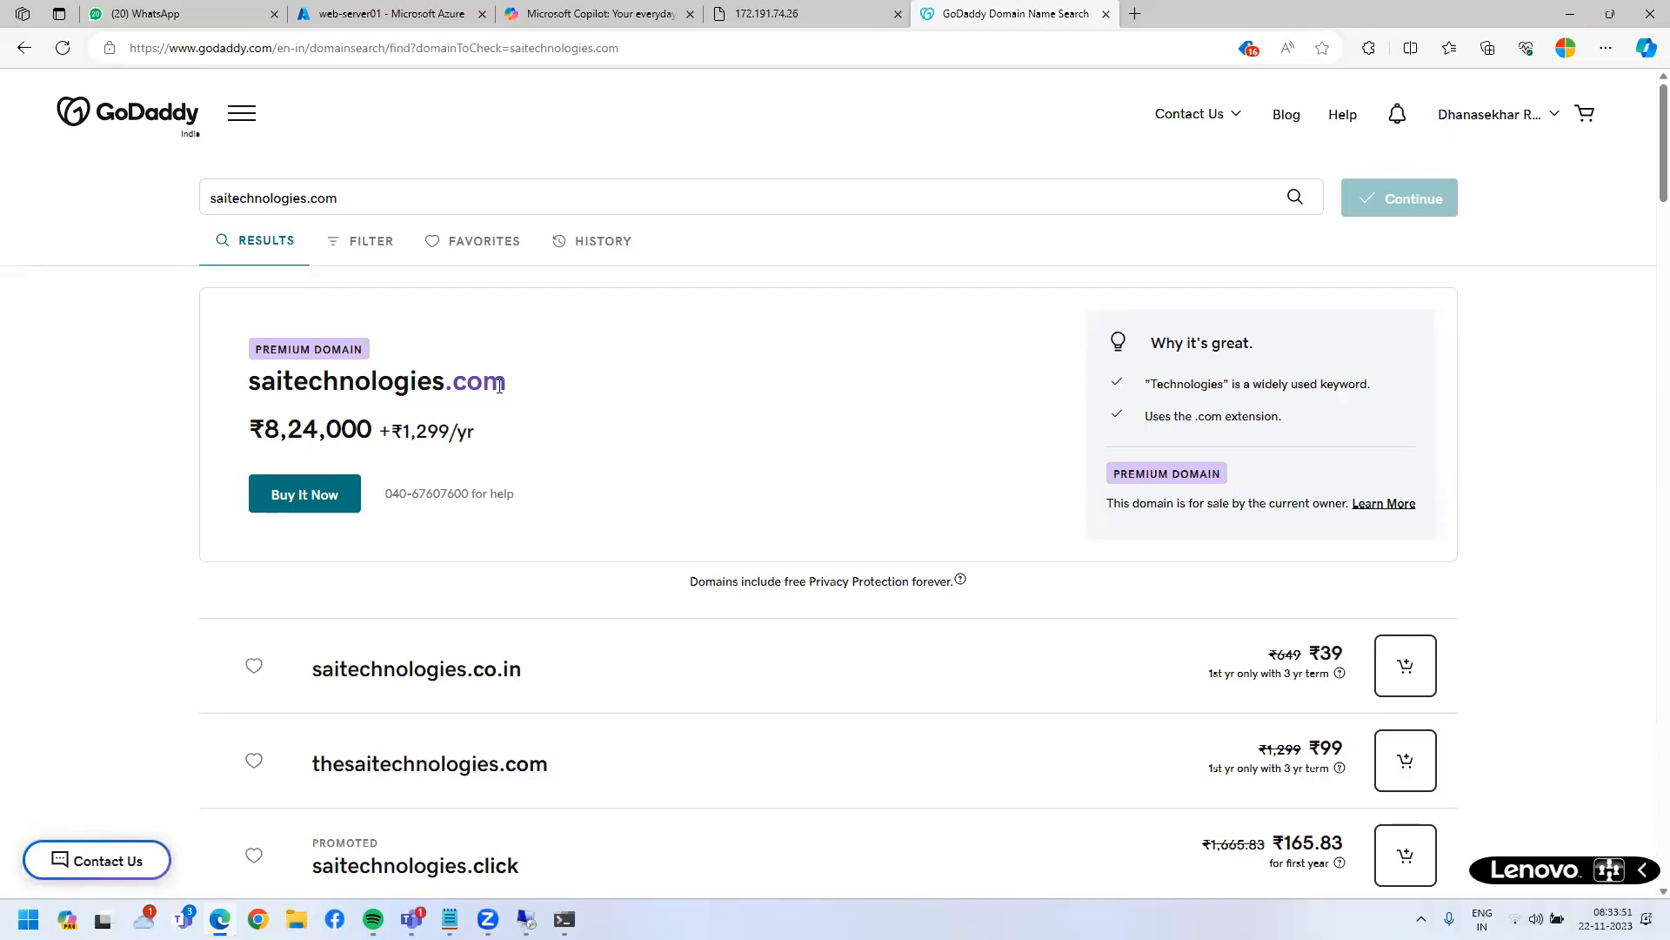
pyautogui.scroll(-2, 620, 695)
pyautogui.scroll(-3, 621, 696)
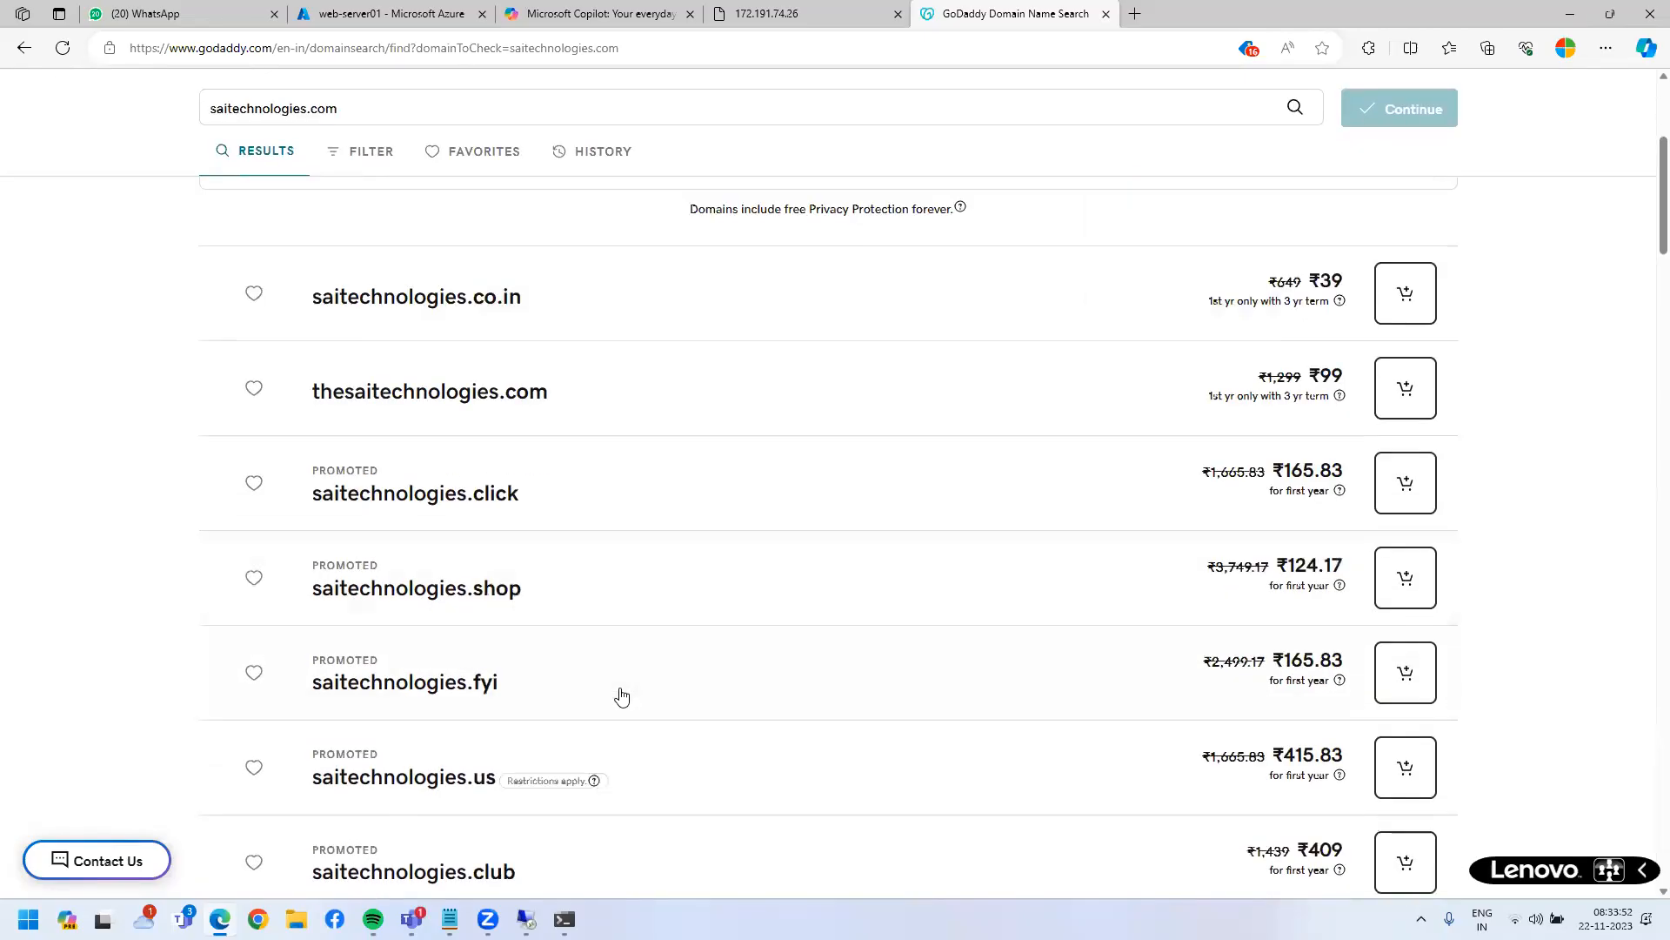
pyautogui.scroll(5, 423, 444)
pyautogui.moveTo(264, 428); pyautogui.dragTo(374, 427)
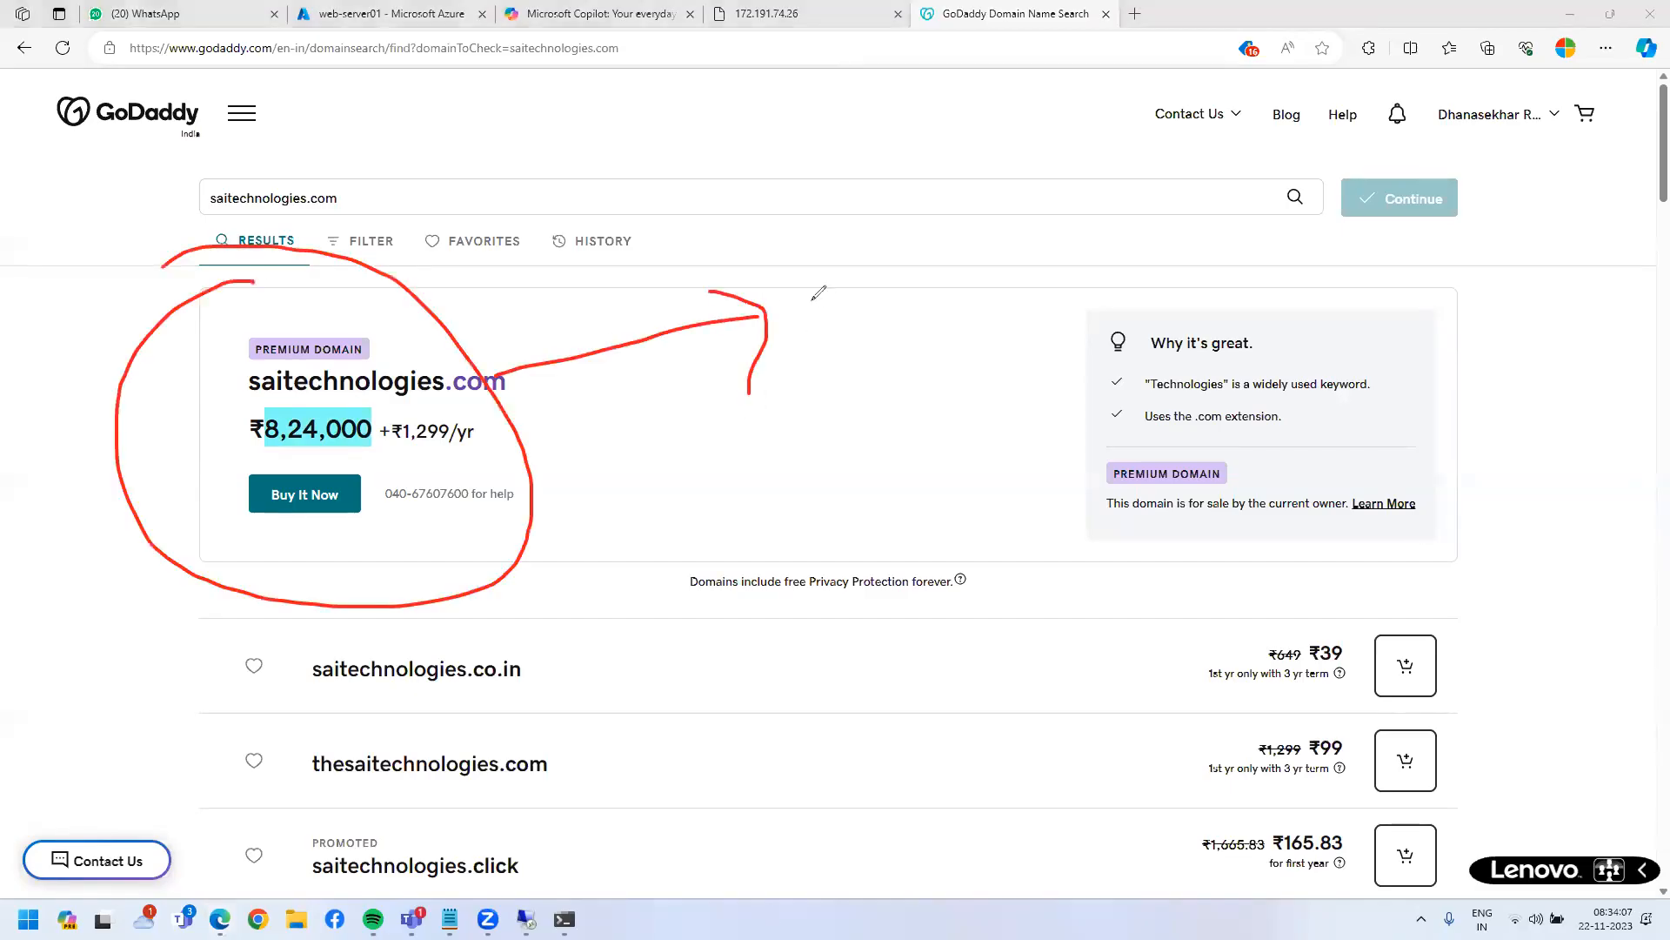
pyautogui.moveTo(782, 291)
pyautogui.mouseDown()
pyautogui.moveTo(866, 271)
pyautogui.moveTo(840, 348)
pyautogui.mouseUp()
pyautogui.moveTo(928, 234)
pyautogui.mouseDown()
pyautogui.moveTo(914, 275)
pyautogui.moveTo(928, 234)
pyautogui.mouseUp()
pyautogui.moveTo(1016, 275); pyautogui.dragTo(1016, 334)
pyautogui.moveTo(1064, 223); pyautogui.dragTo(1048, 227)
pyautogui.moveTo(1181, 212); pyautogui.dragTo(1147, 209)
pyautogui.moveTo(1285, 240); pyautogui.dragTo(1334, 316)
pyautogui.moveTo(1372, 219); pyautogui.dragTo(1398, 235)
pyautogui.moveTo(922, 465); pyautogui.dragTo(1011, 471)
pyautogui.moveTo(1020, 403); pyautogui.dragTo(1087, 454)
pyautogui.moveTo(1094, 404); pyautogui.dragTo(1131, 445)
pyautogui.moveTo(1202, 414)
pyautogui.mouseDown()
pyautogui.moveTo(1202, 481)
pyautogui.moveTo(1233, 473)
pyautogui.mouseUp()
pyautogui.moveTo(1346, 350); pyautogui.dragTo(1250, 357)
pyautogui.moveTo(1377, 380); pyautogui.dragTo(1559, 397)
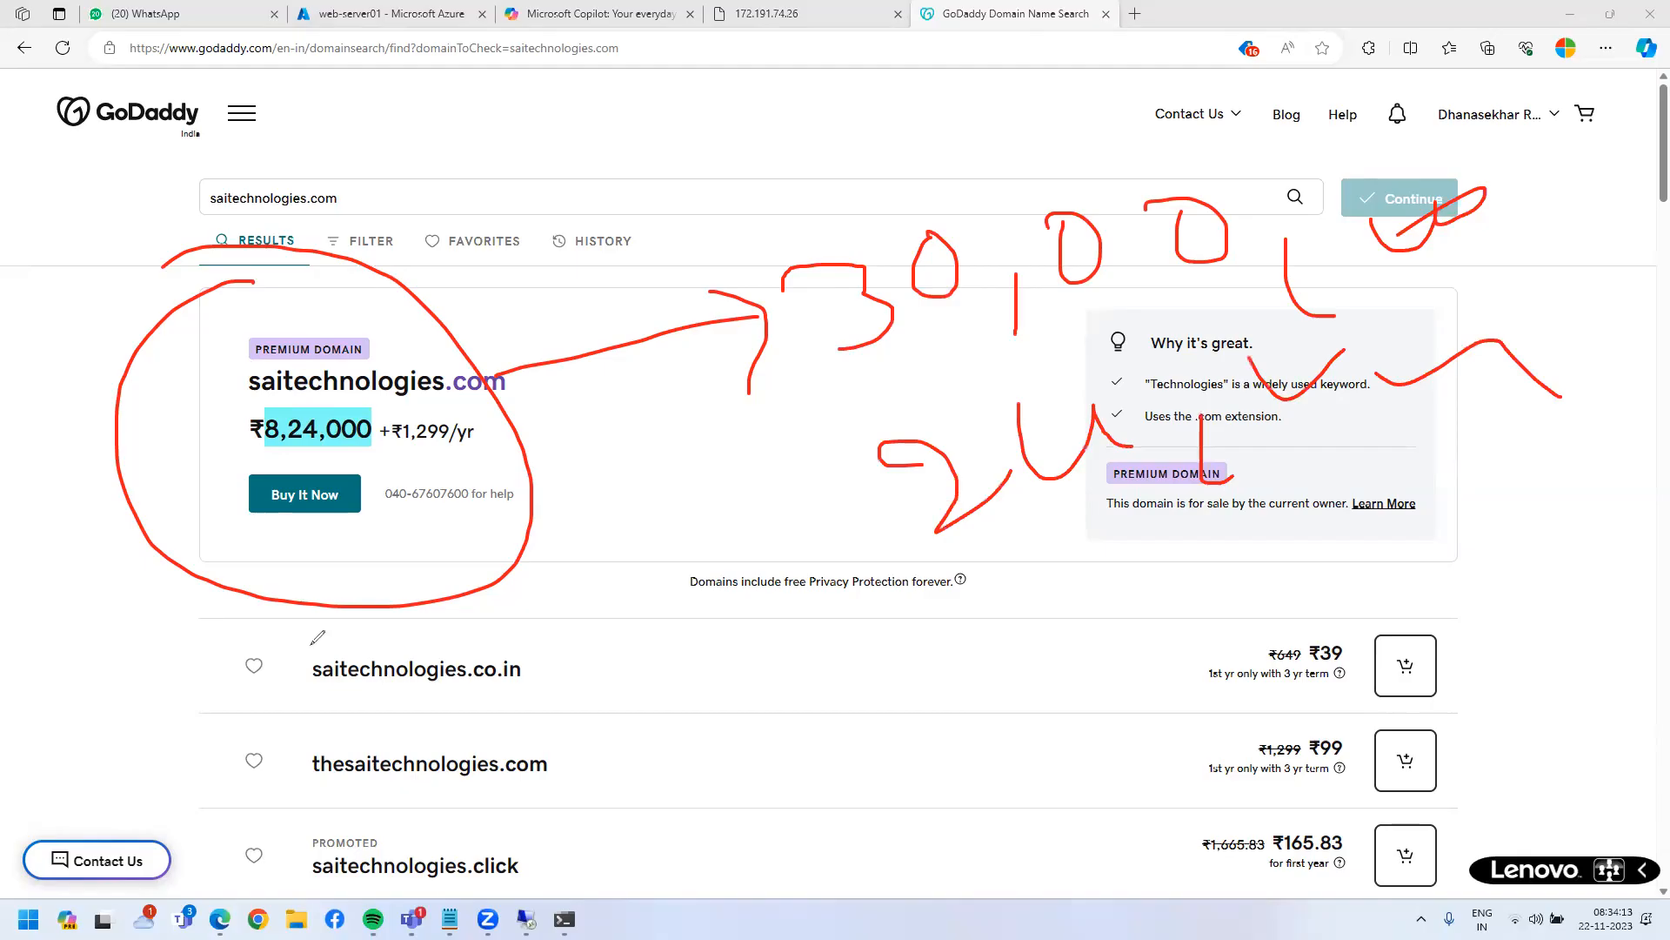
pyautogui.moveTo(886, 644)
pyautogui.mouseDown()
pyautogui.moveTo(909, 675)
pyautogui.moveTo(234, 472)
pyautogui.moveTo(283, 471)
pyautogui.mouseUp()
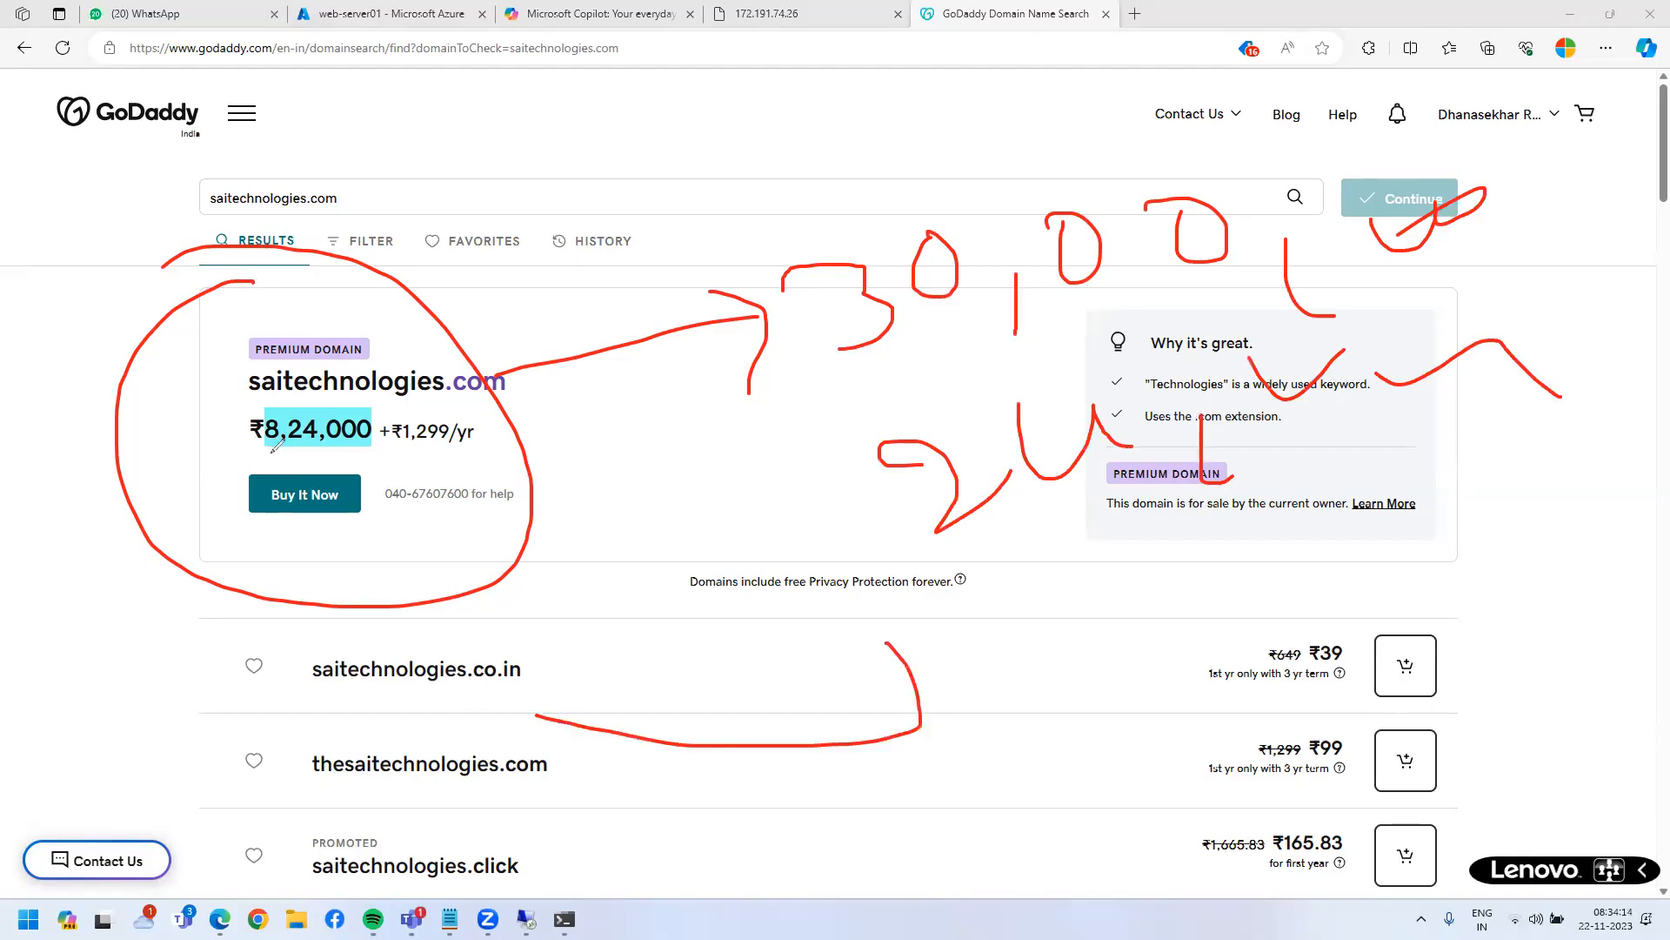
pyautogui.moveTo(382, 396)
pyautogui.mouseDown()
pyautogui.moveTo(197, 419)
pyautogui.moveTo(303, 368)
pyautogui.moveTo(178, 369)
pyautogui.moveTo(544, 284)
pyautogui.mouseUp()
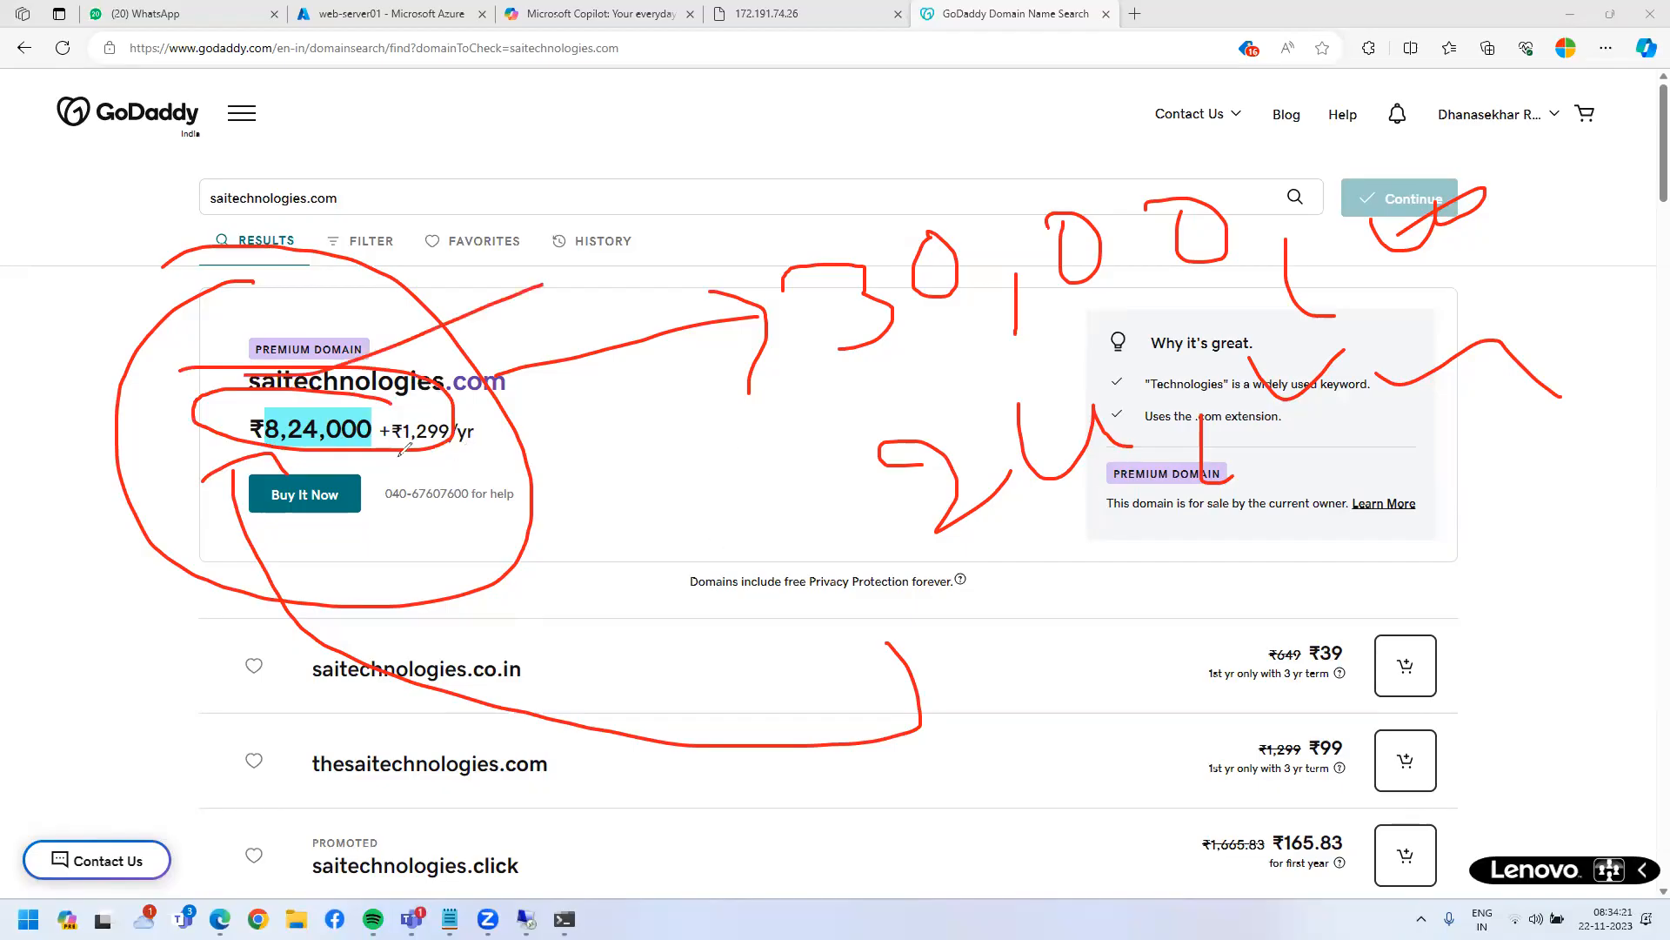
pyautogui.moveTo(331, 445)
pyautogui.mouseDown()
pyautogui.moveTo(332, 501)
pyautogui.moveTo(410, 479)
pyautogui.mouseUp()
pyautogui.press('e')
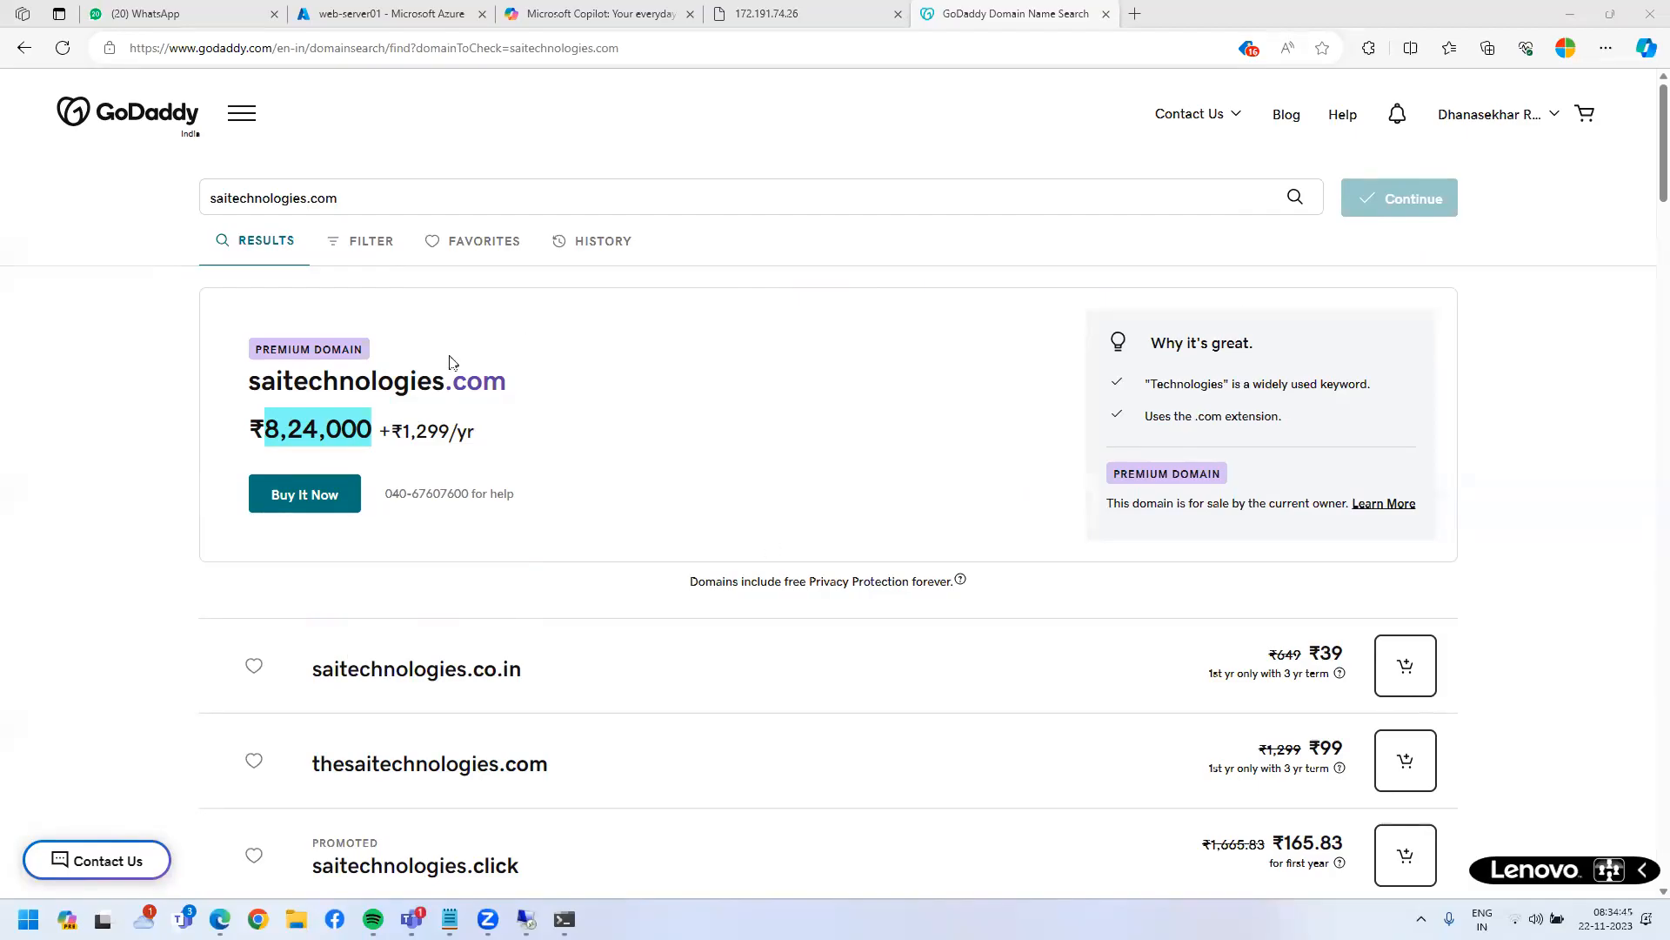
# - Close the GoDaddy tab and switch to web-server01's C:\inetpub\wwwroot folder in Remote Desktop
pyautogui.click(121, 489)
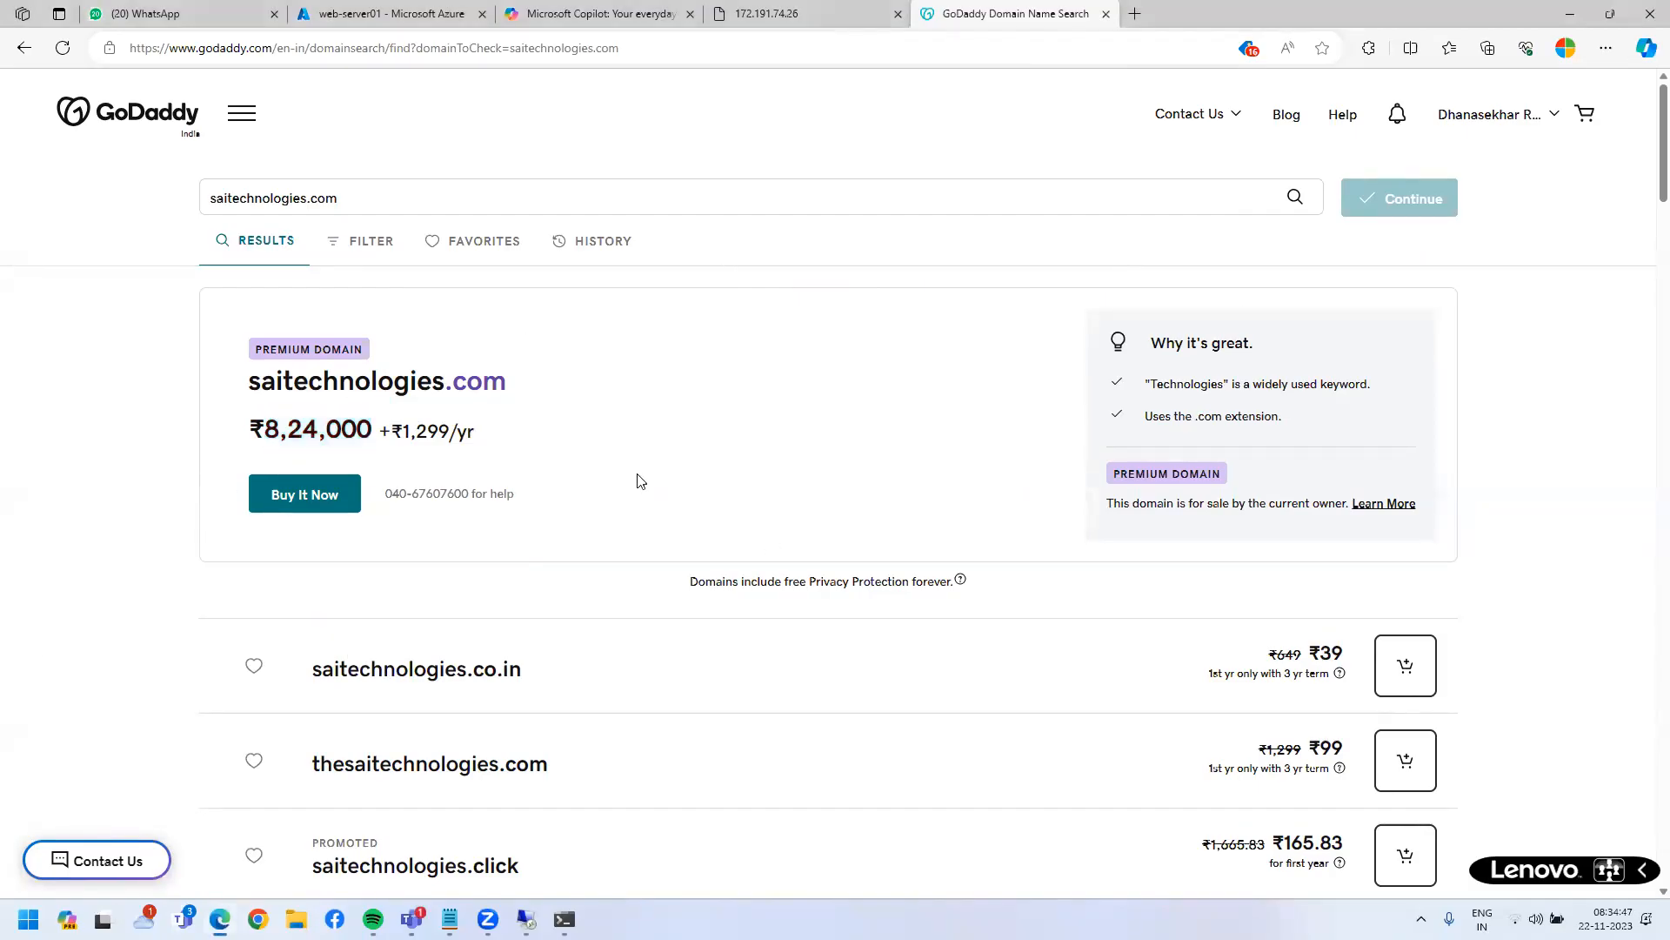
pyautogui.moveTo(455, 430)
pyautogui.mouseDown()
pyautogui.moveTo(477, 435)
pyautogui.moveTo(457, 439)
pyautogui.mouseUp()
pyautogui.click(789, 13)
pyautogui.click(938, 5)
pyautogui.hotkey('ctrl', 'w')
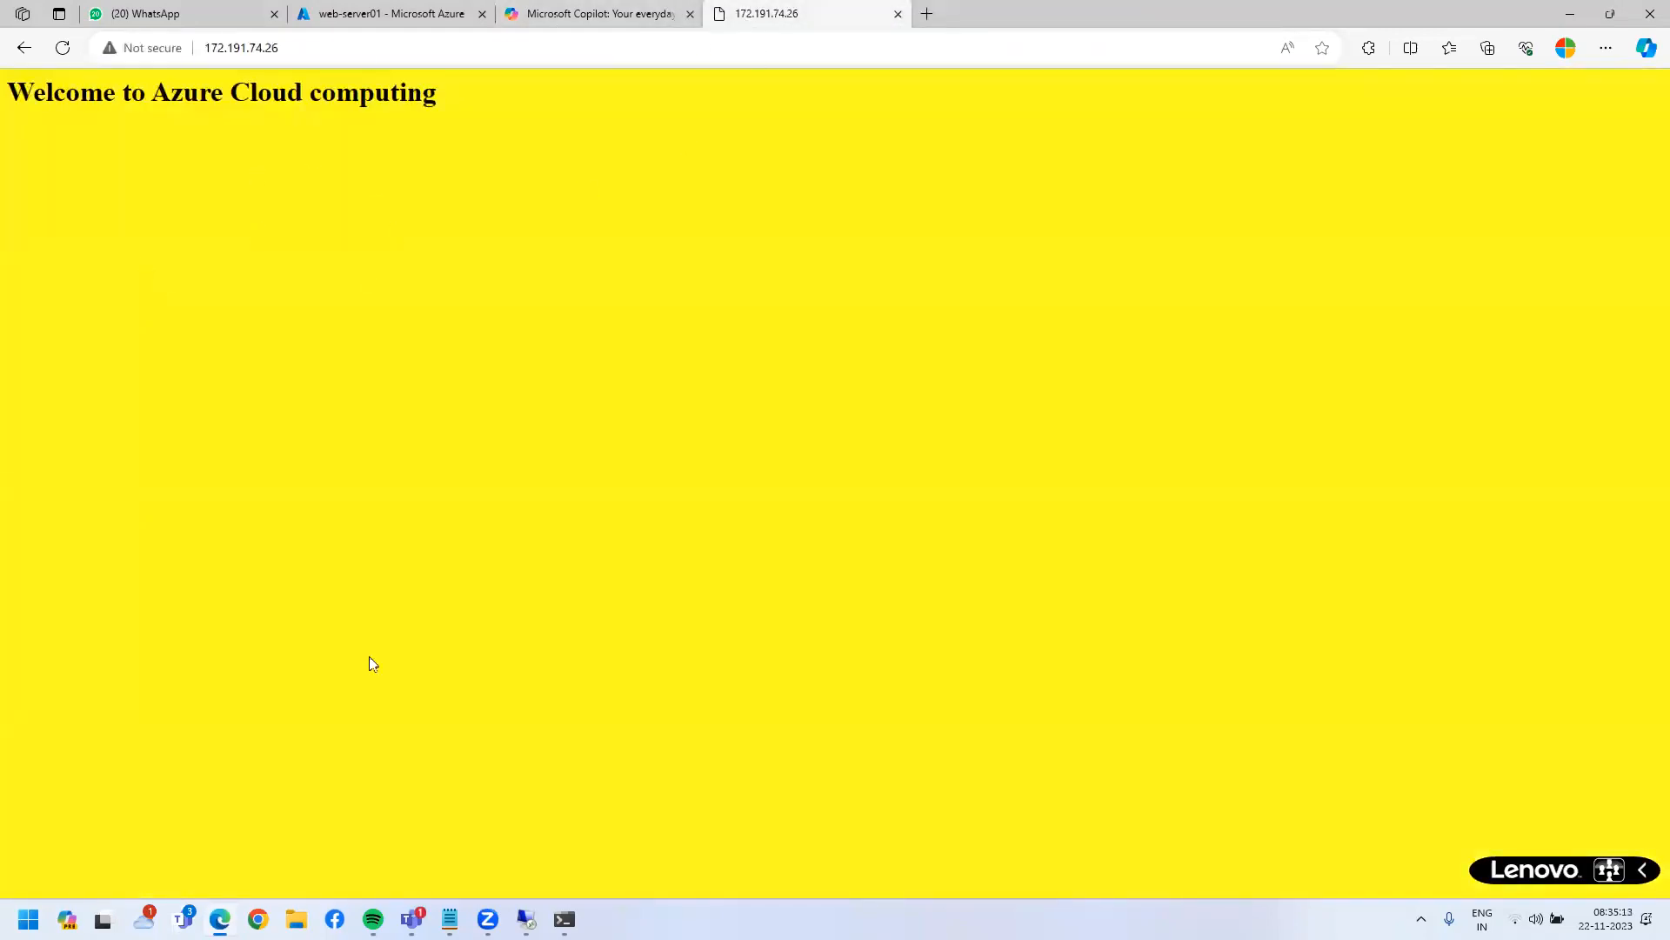
pyautogui.click(526, 919)
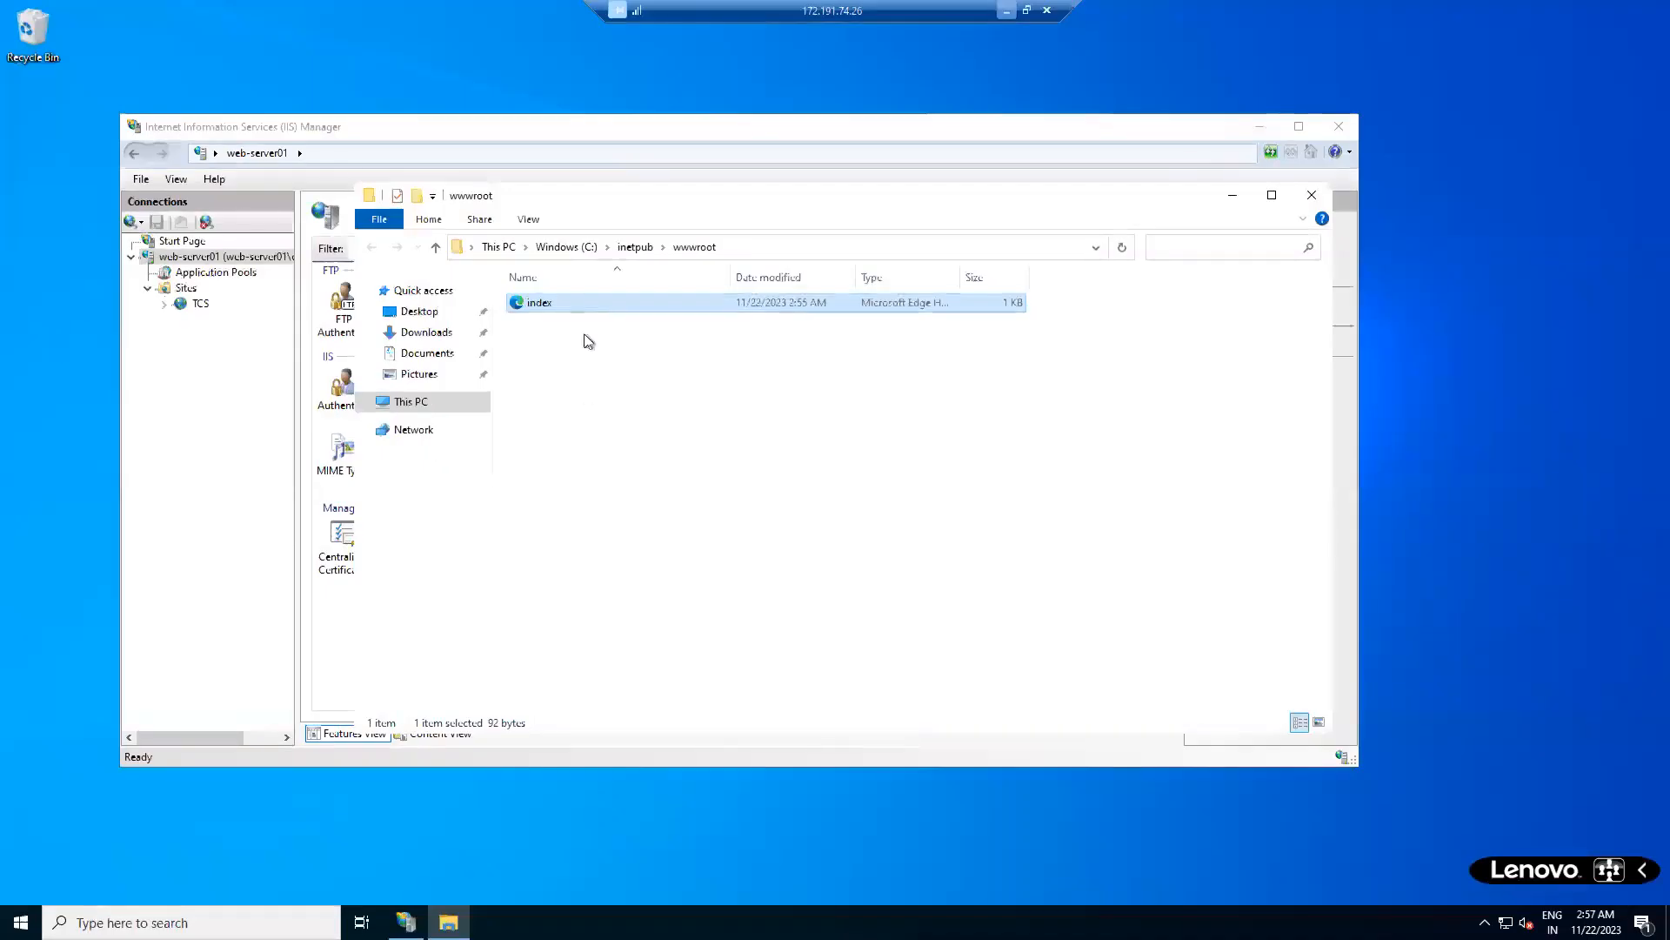
# - Open the index file in Notepad through Open with > More apps
pyautogui.rightClick(586, 306)
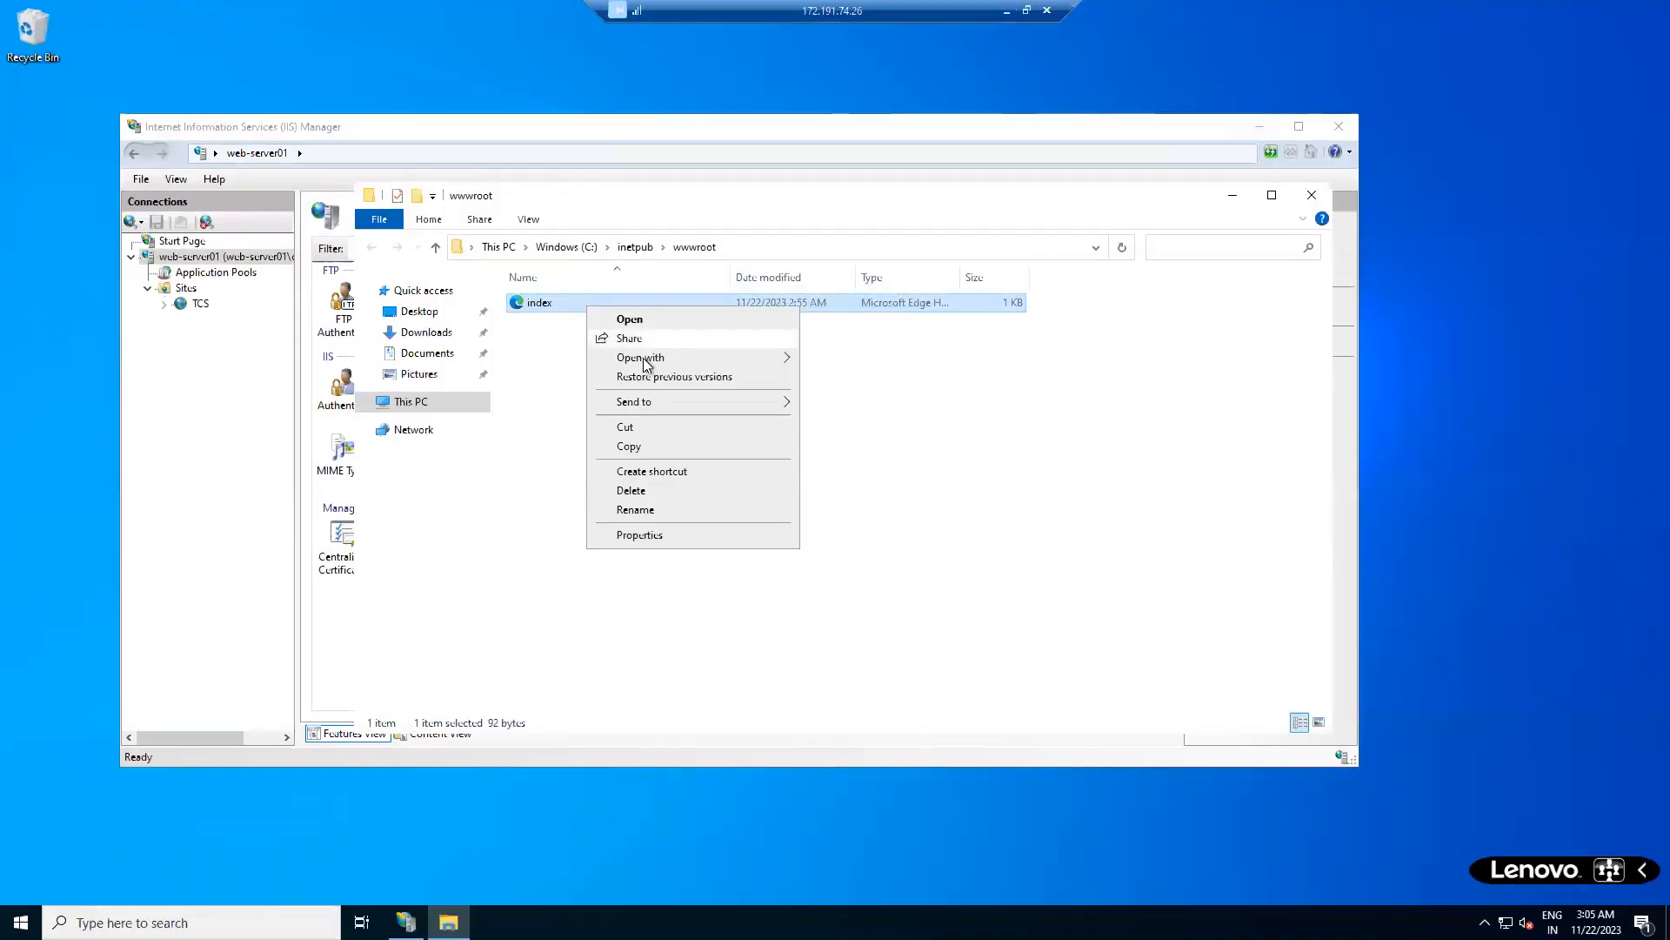
pyautogui.moveTo(644, 358)
pyautogui.click(885, 422)
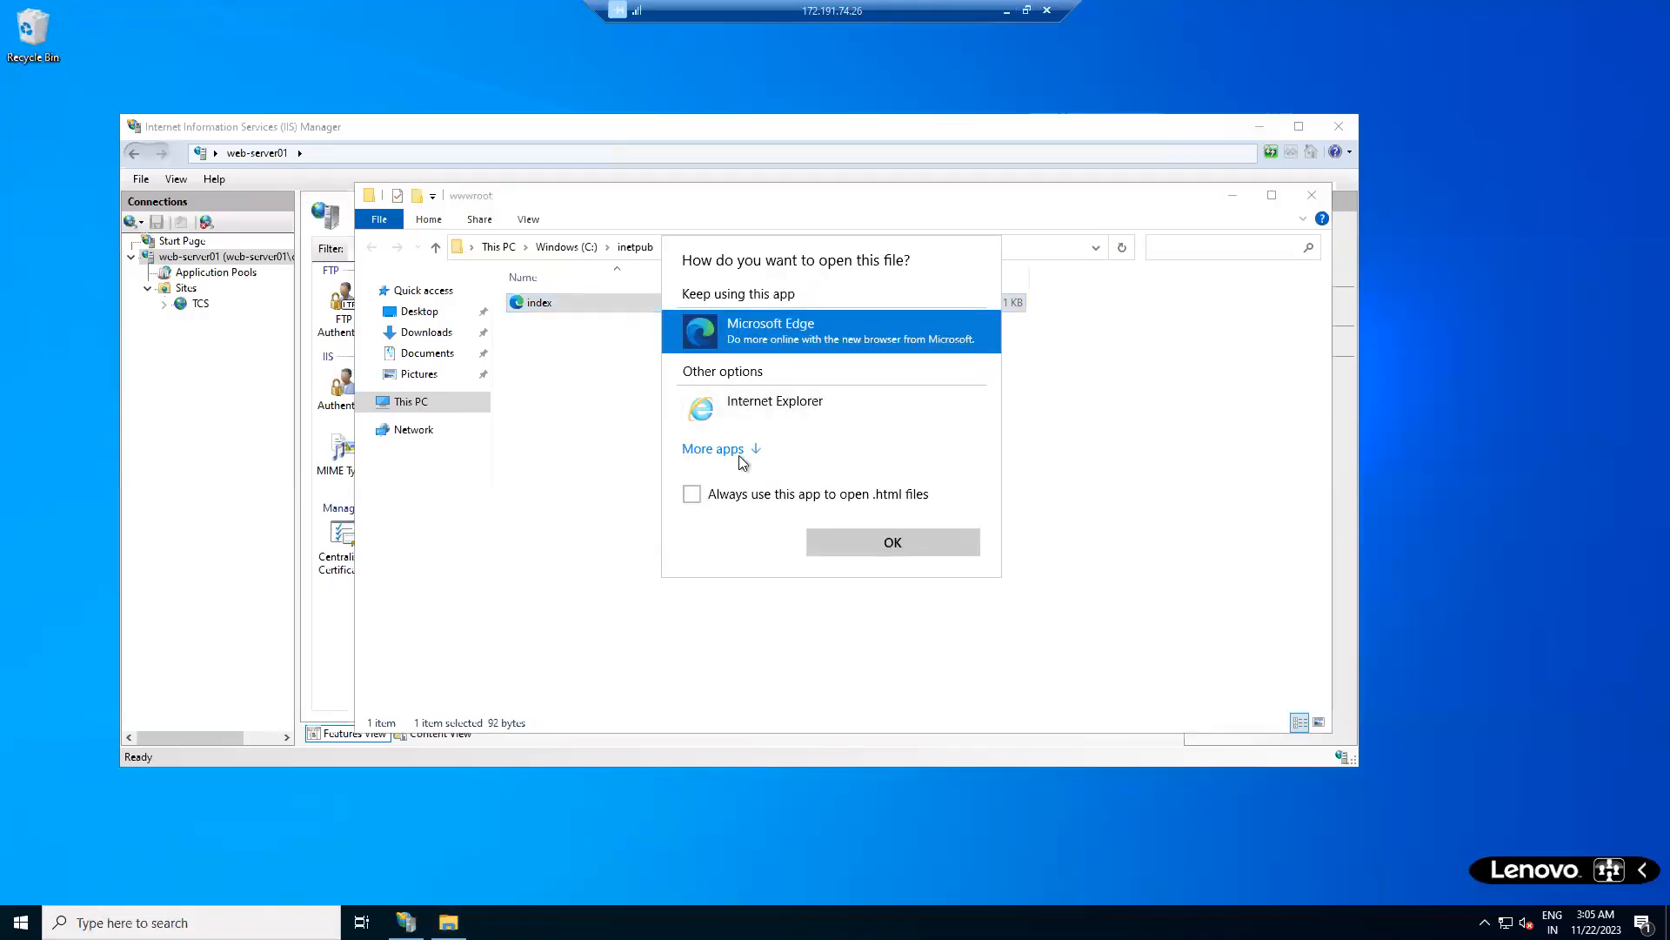
pyautogui.click(739, 451)
pyautogui.doubleClick(787, 451)
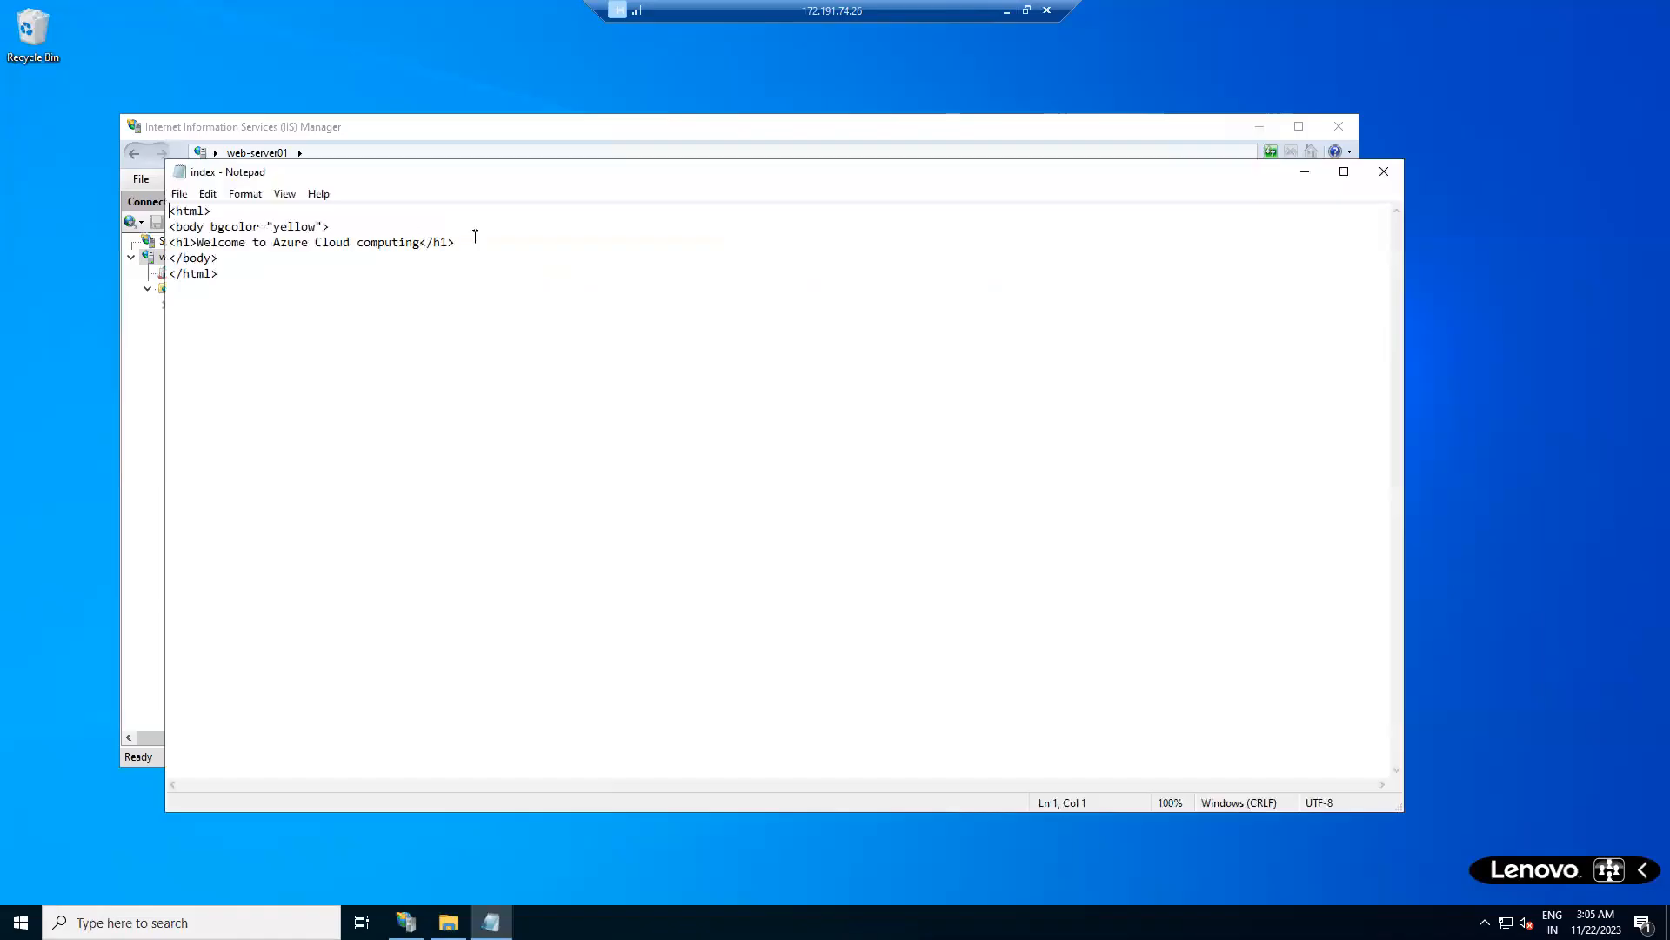
# - Change the page background colour from yellow to orange
pyautogui.moveTo(211, 226); pyautogui.dragTo(330, 226)
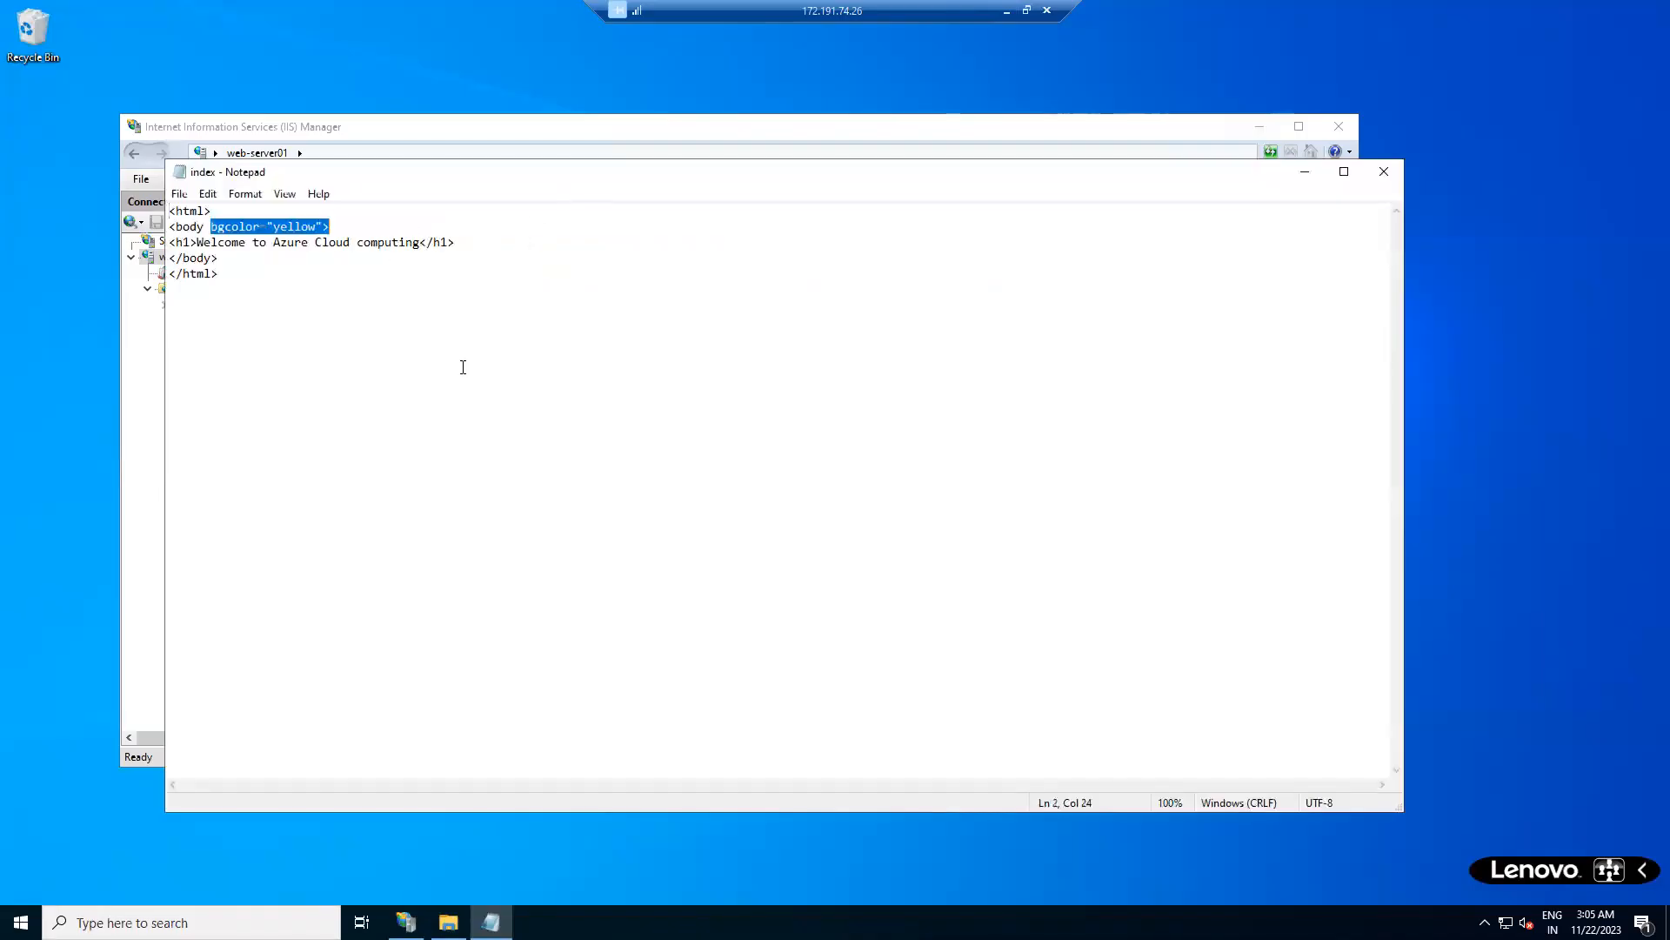
pyautogui.click(425, 350)
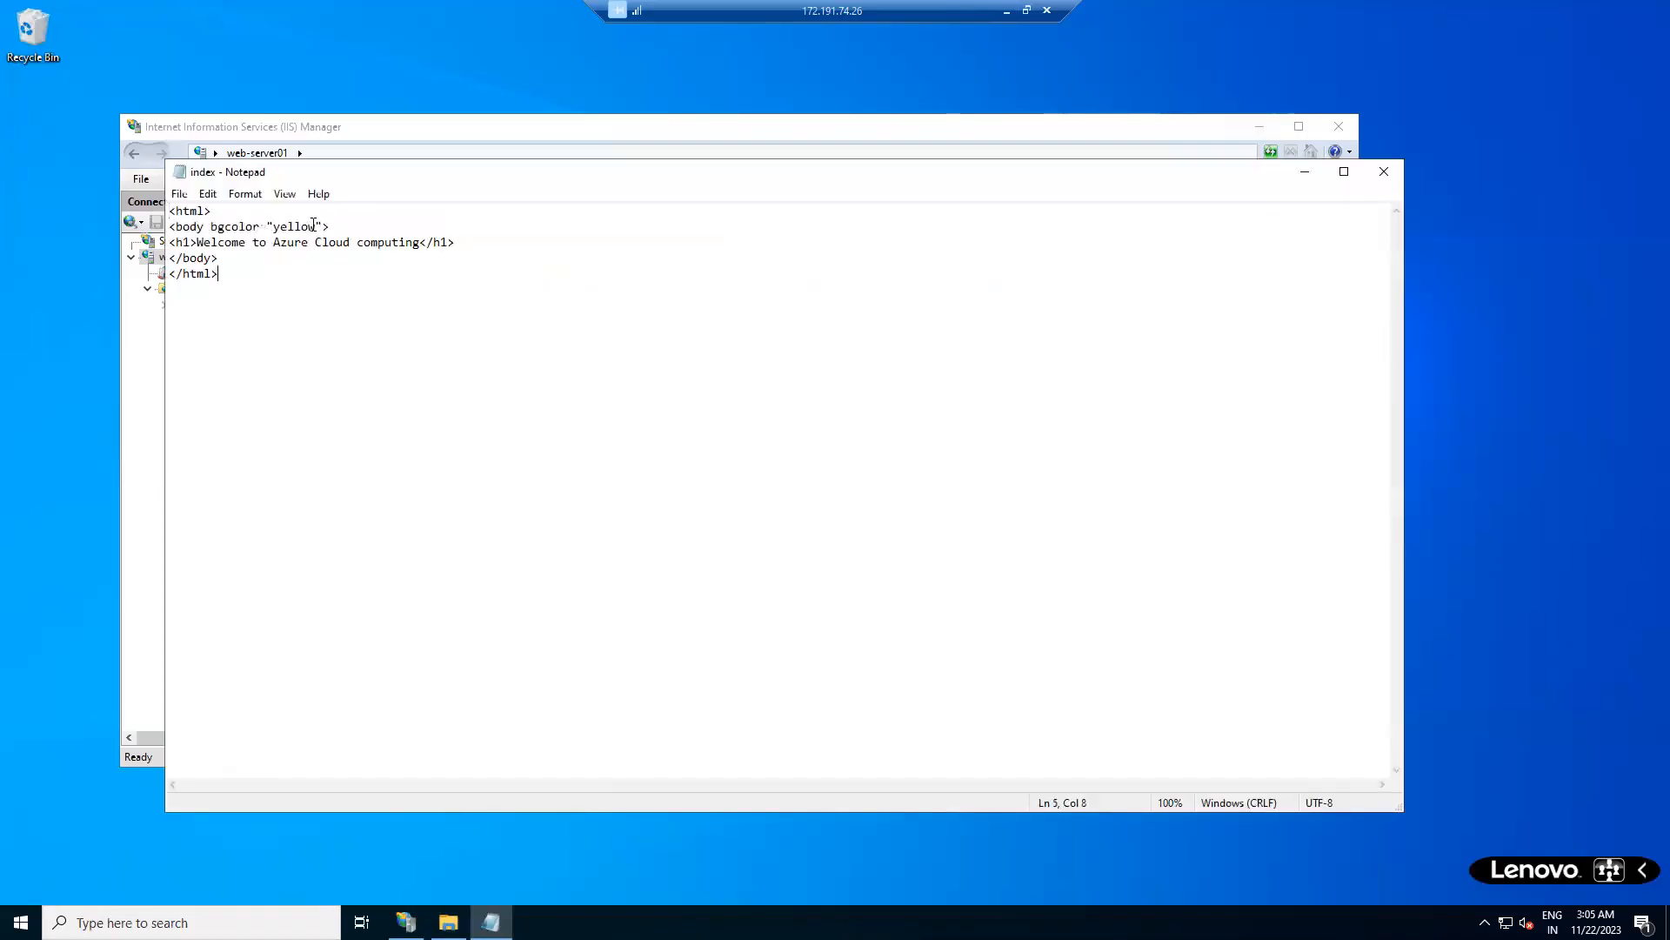
pyautogui.press('BackSpace')
pyautogui.press('BackSpace')
pyautogui.press('BackSpace')
pyautogui.press('BackSpace')
pyautogui.press('BackSpace')
pyautogui.press('BackSpace')
pyautogui.write('orange')
# - Add headings 'Welcome to Microsoft' and one saying Azure was introduced in year 2014
pyautogui.press('Return')
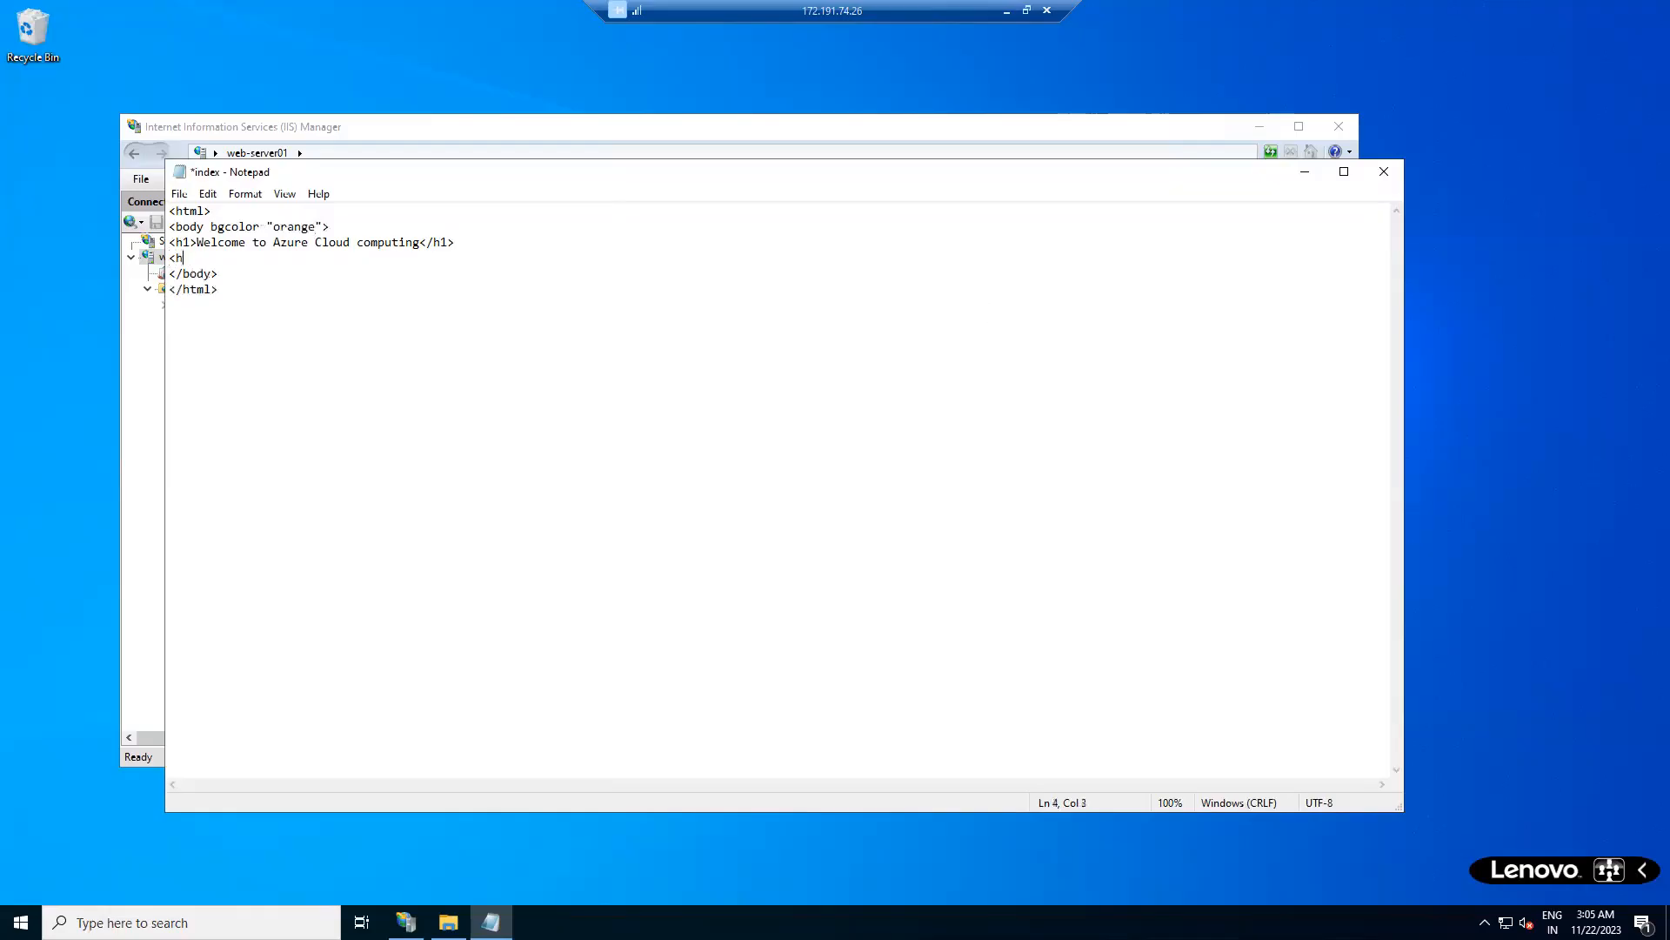
pyautogui.write('<h1>Welcome to Microsoft</h1>')
pyautogui.press('Return')
pyautogui.write('<h1>')
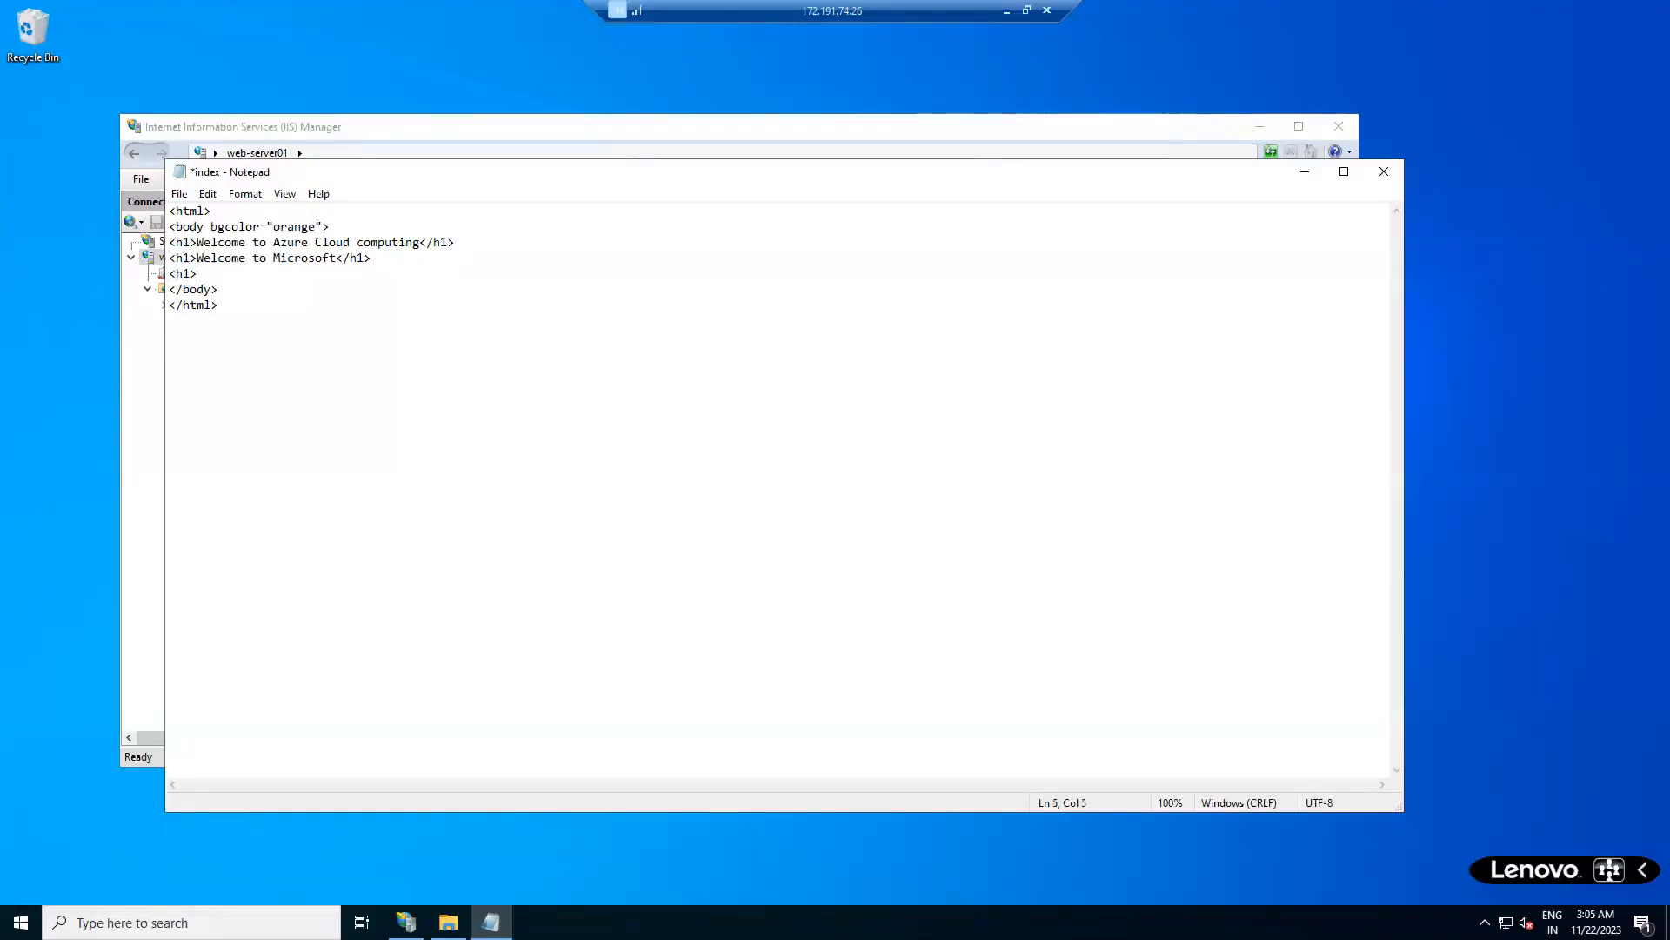
pyautogui.write('Azure was intracduce')
pyautogui.press('BackSpace')
pyautogui.press('BackSpace')
pyautogui.write('th')
pyautogui.press('BackSpace')
pyautogui.press('BackSpace')
pyautogui.write('year 2014</h')
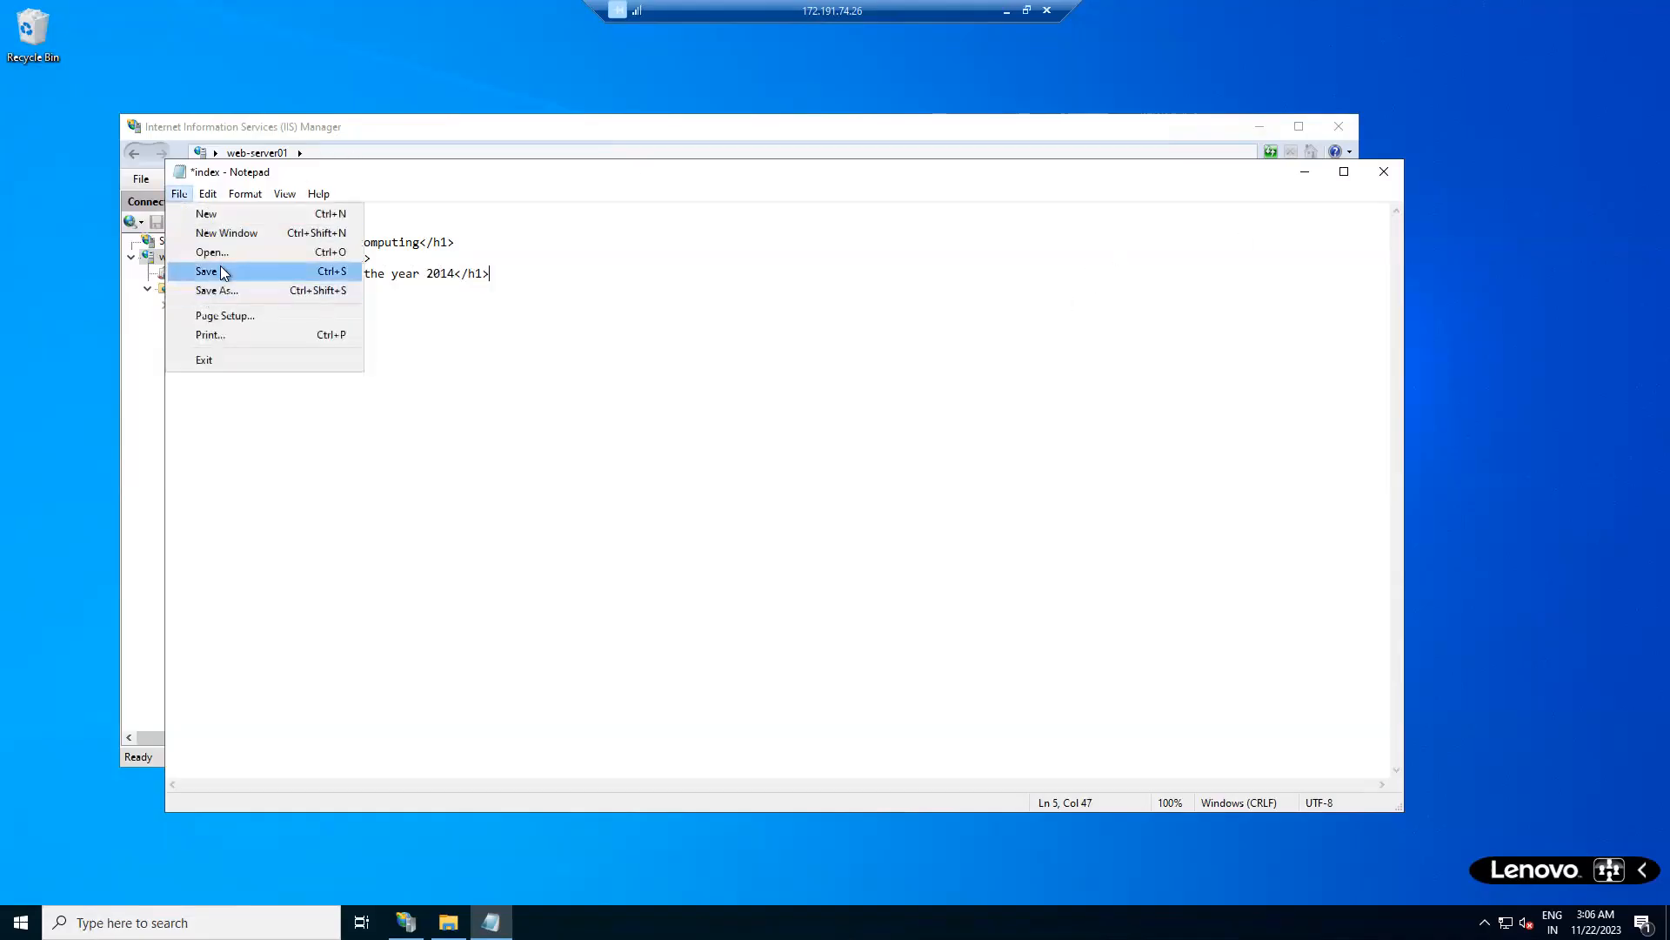
# - Save the index file, then close Notepad and IIS Manager
pyautogui.click(213, 271)
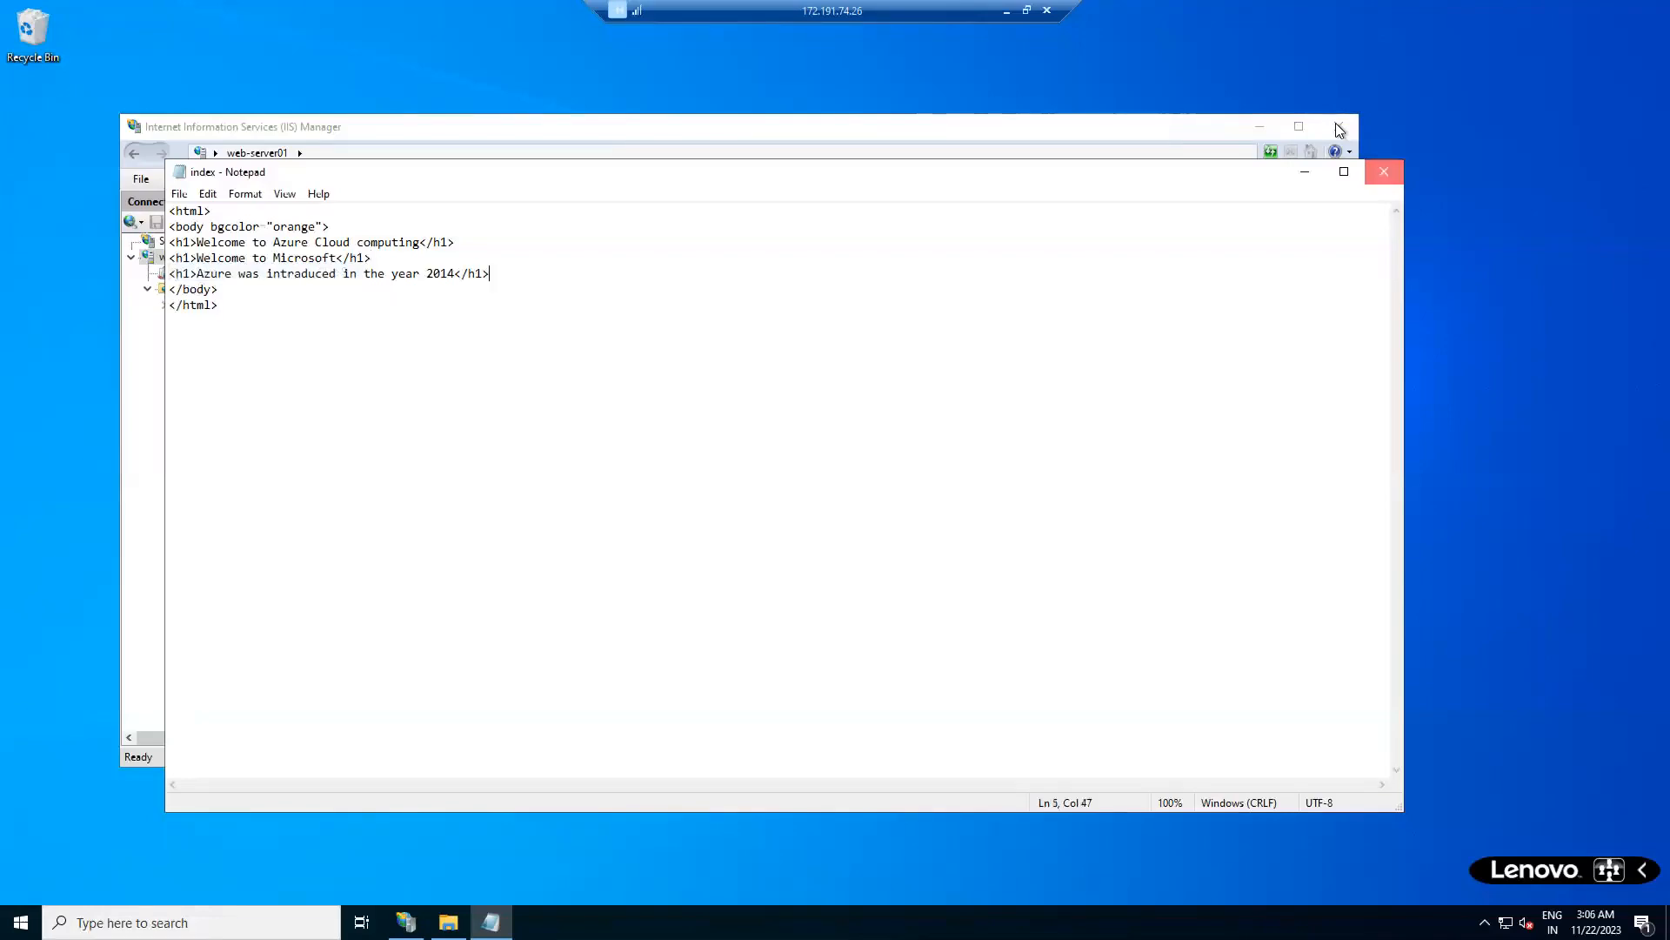
pyautogui.click(1377, 178)
pyautogui.click(1339, 126)
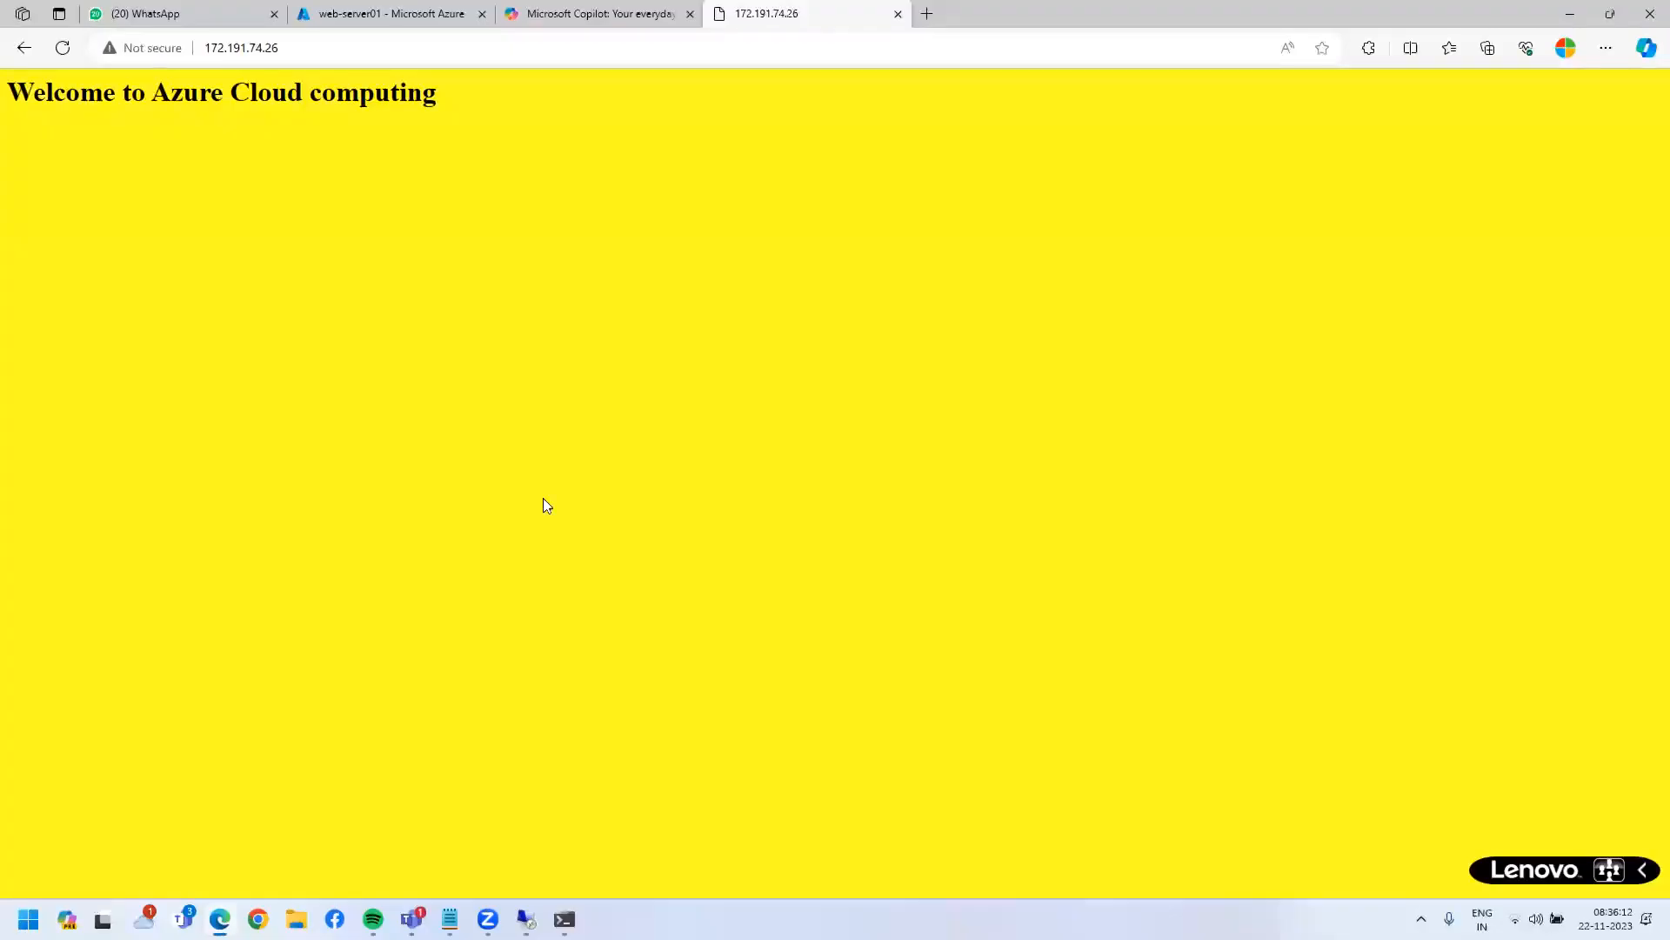
# - Reload 172.191.74.26 and check the orange page with its three headings
pyautogui.click(63, 48)
pyautogui.hotkey('ctrl', 'a')
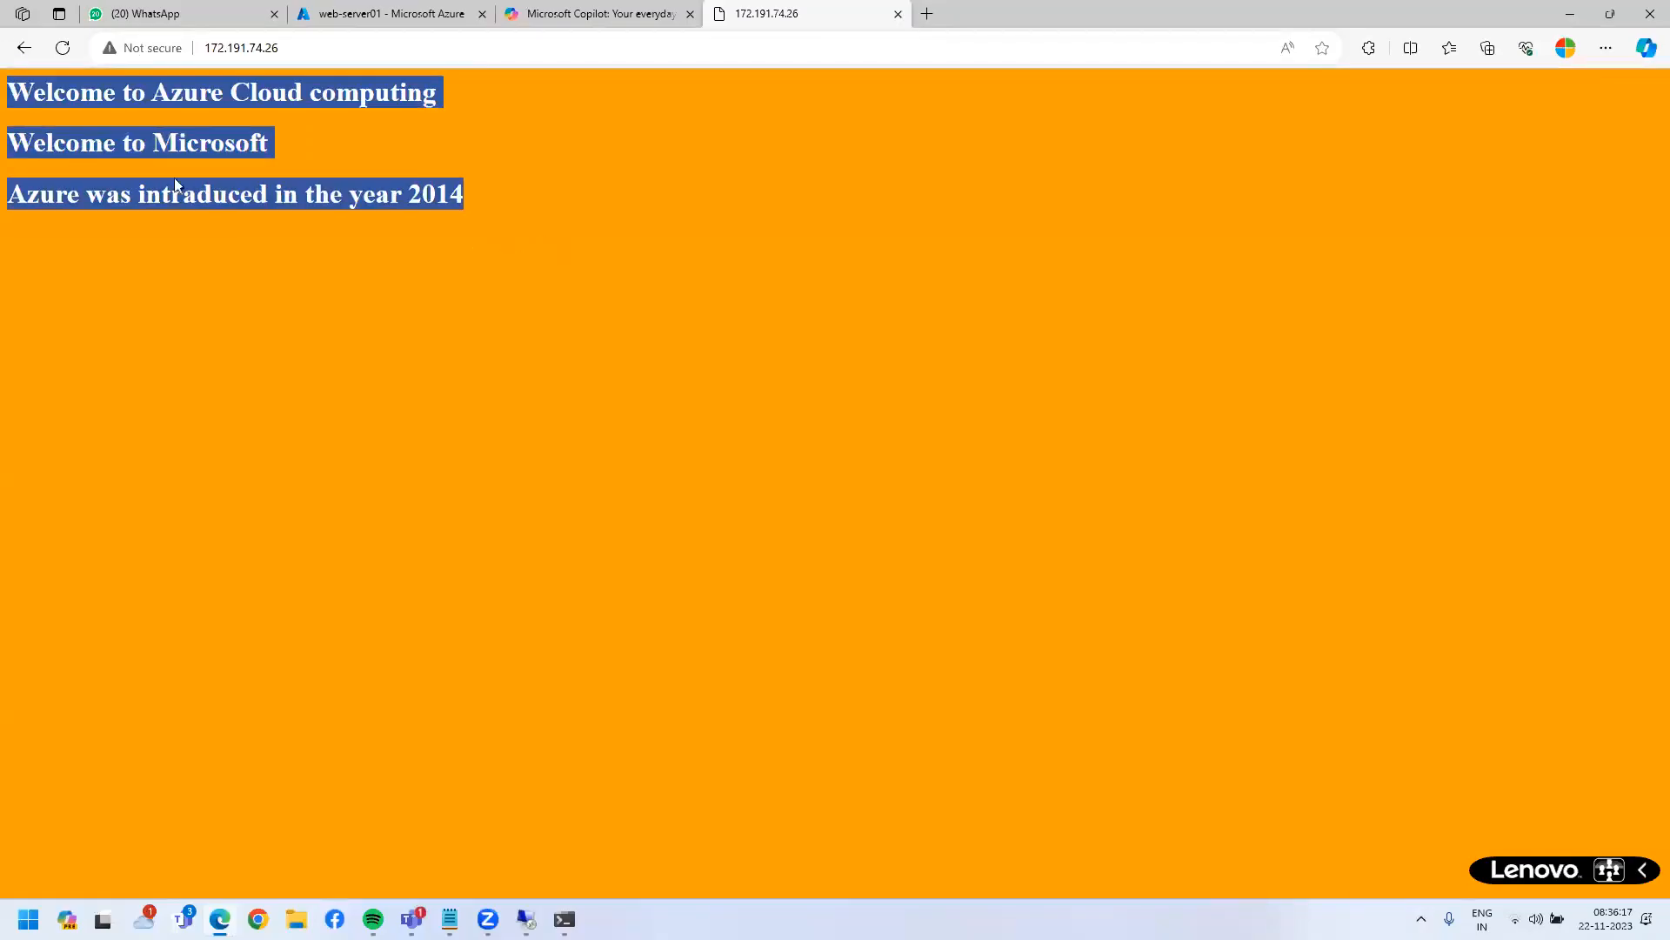
pyautogui.click(763, 301)
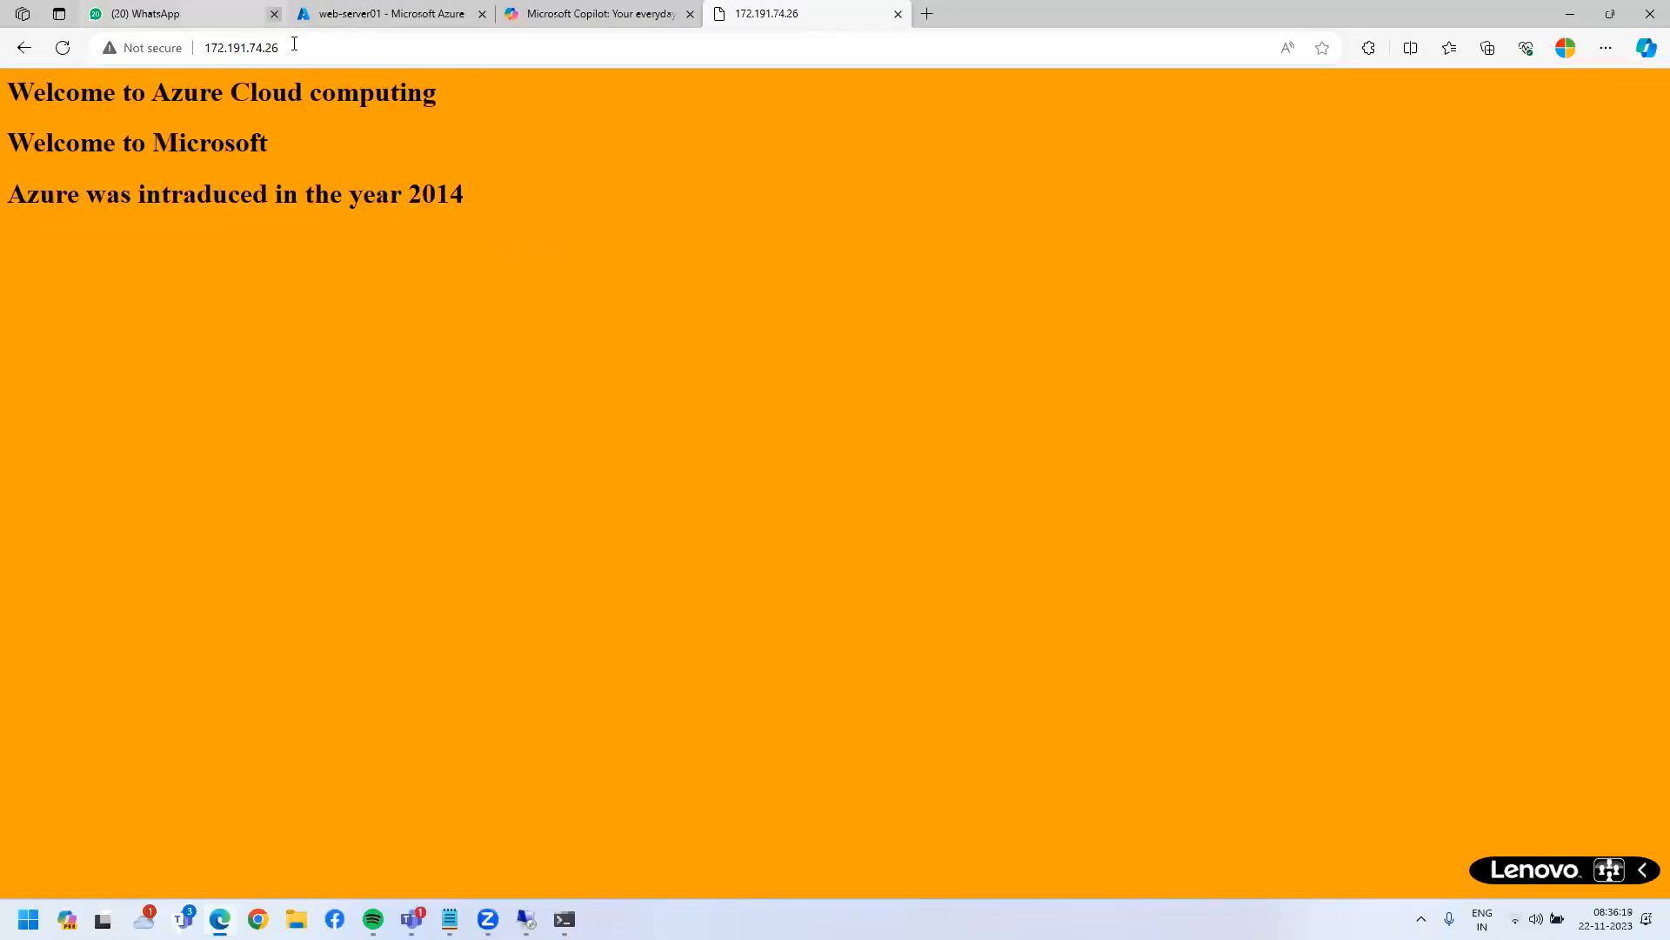
pyautogui.click(392, 48)
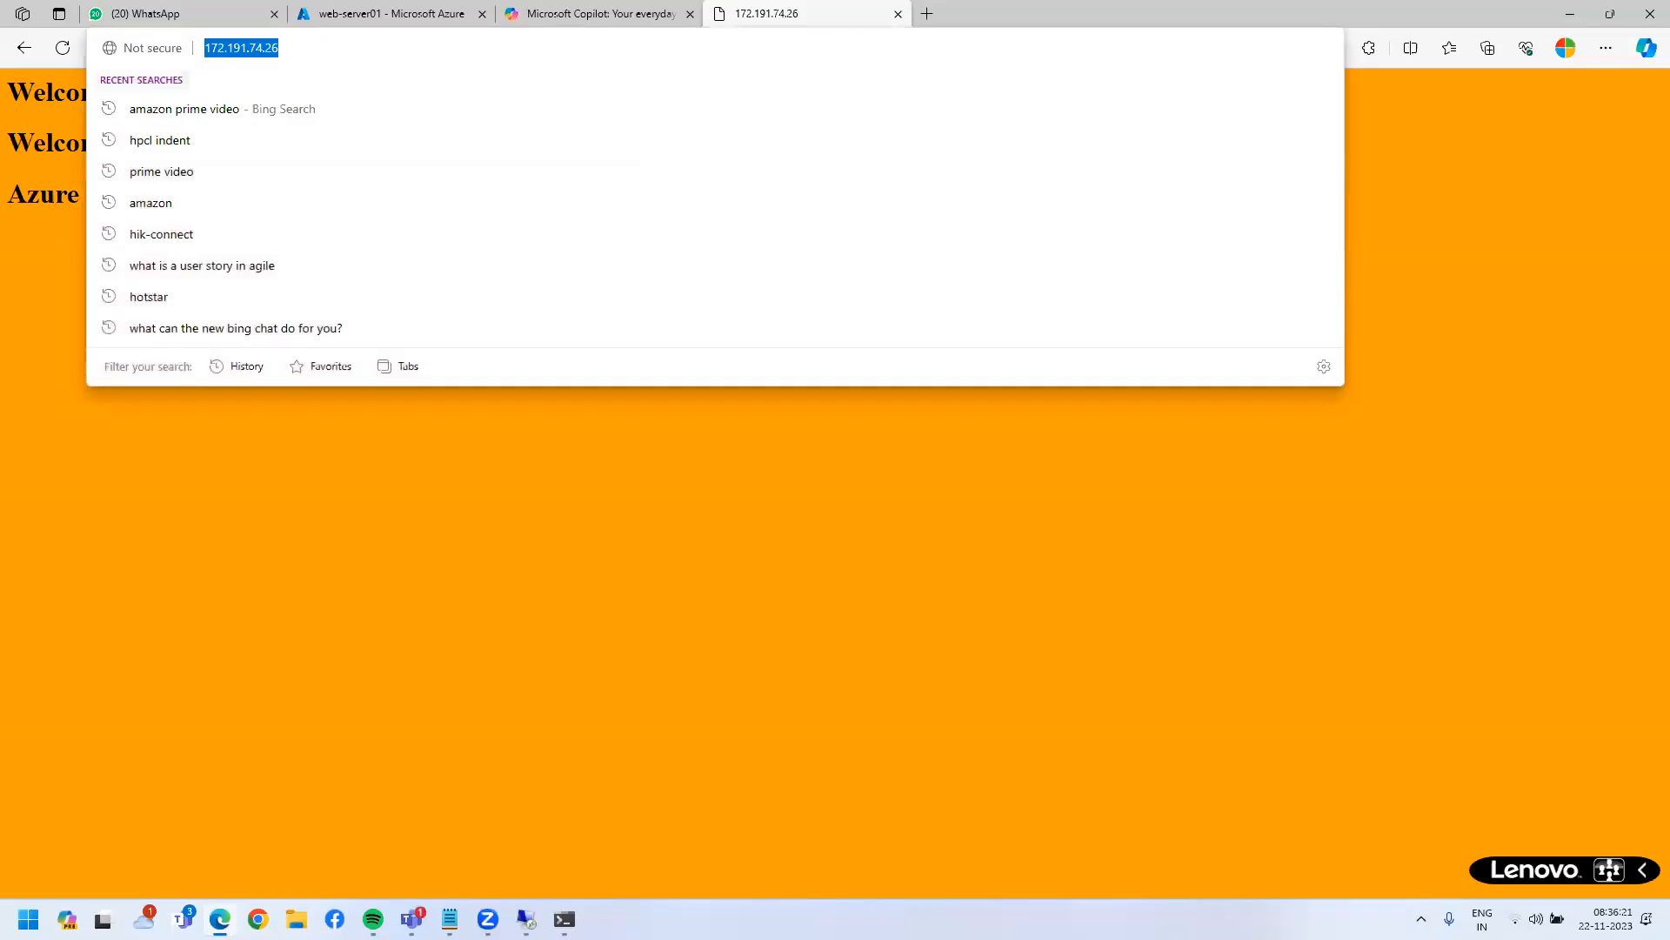
pyautogui.click(727, 540)
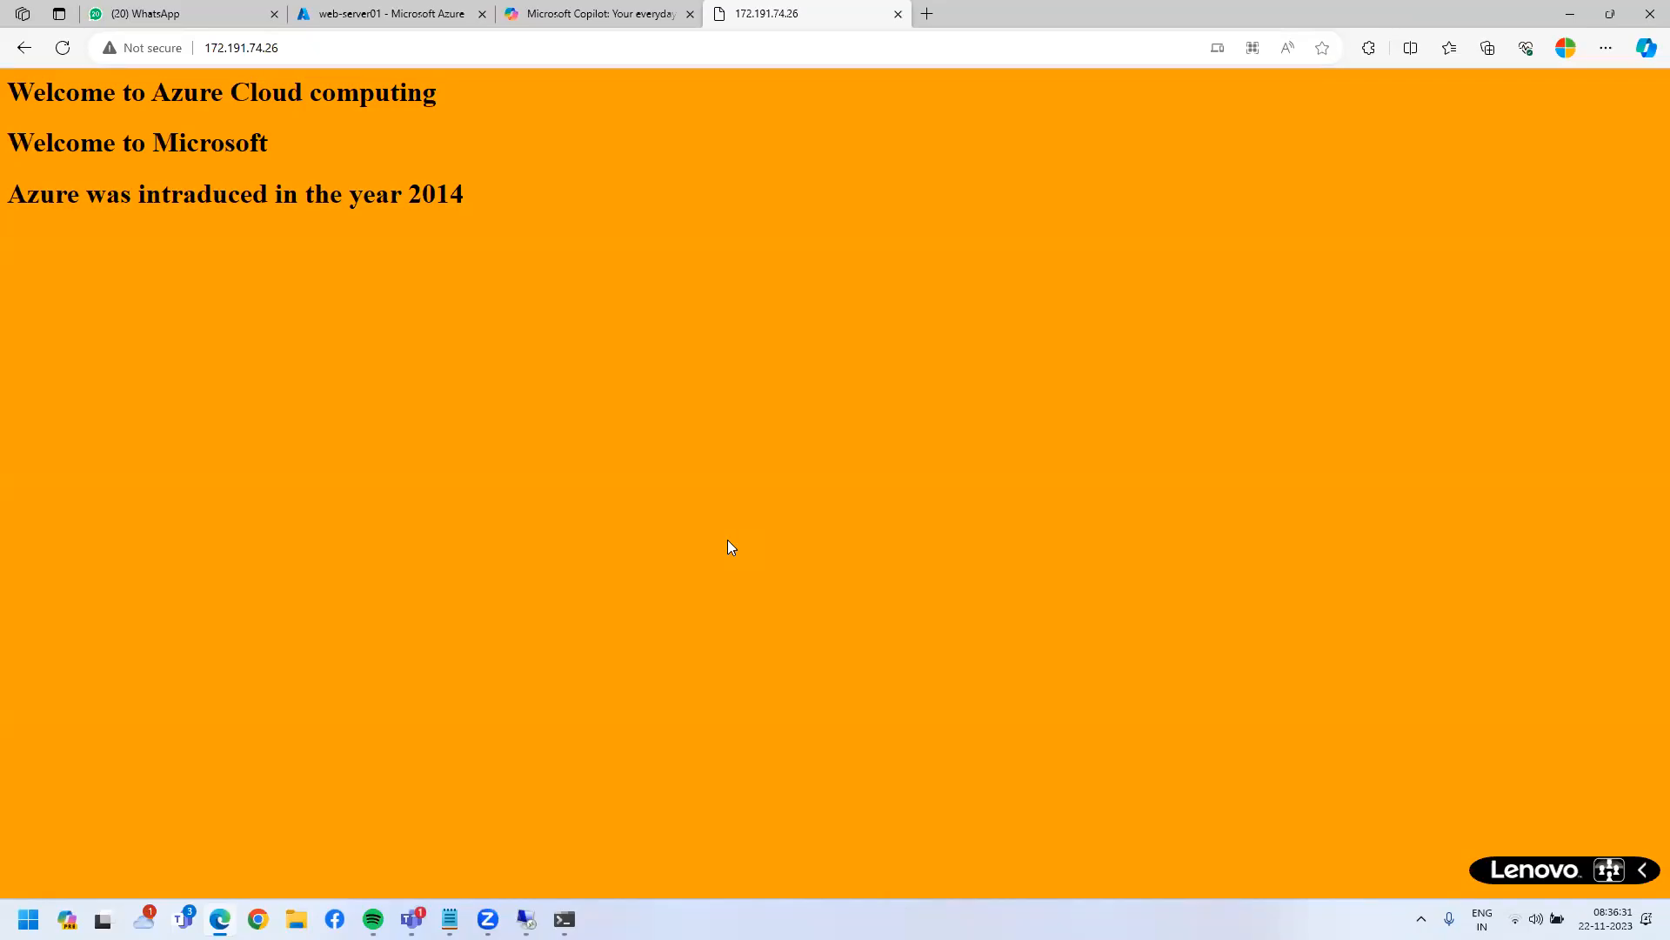
pyautogui.moveTo(545, 205); pyautogui.dragTo(7, 137)
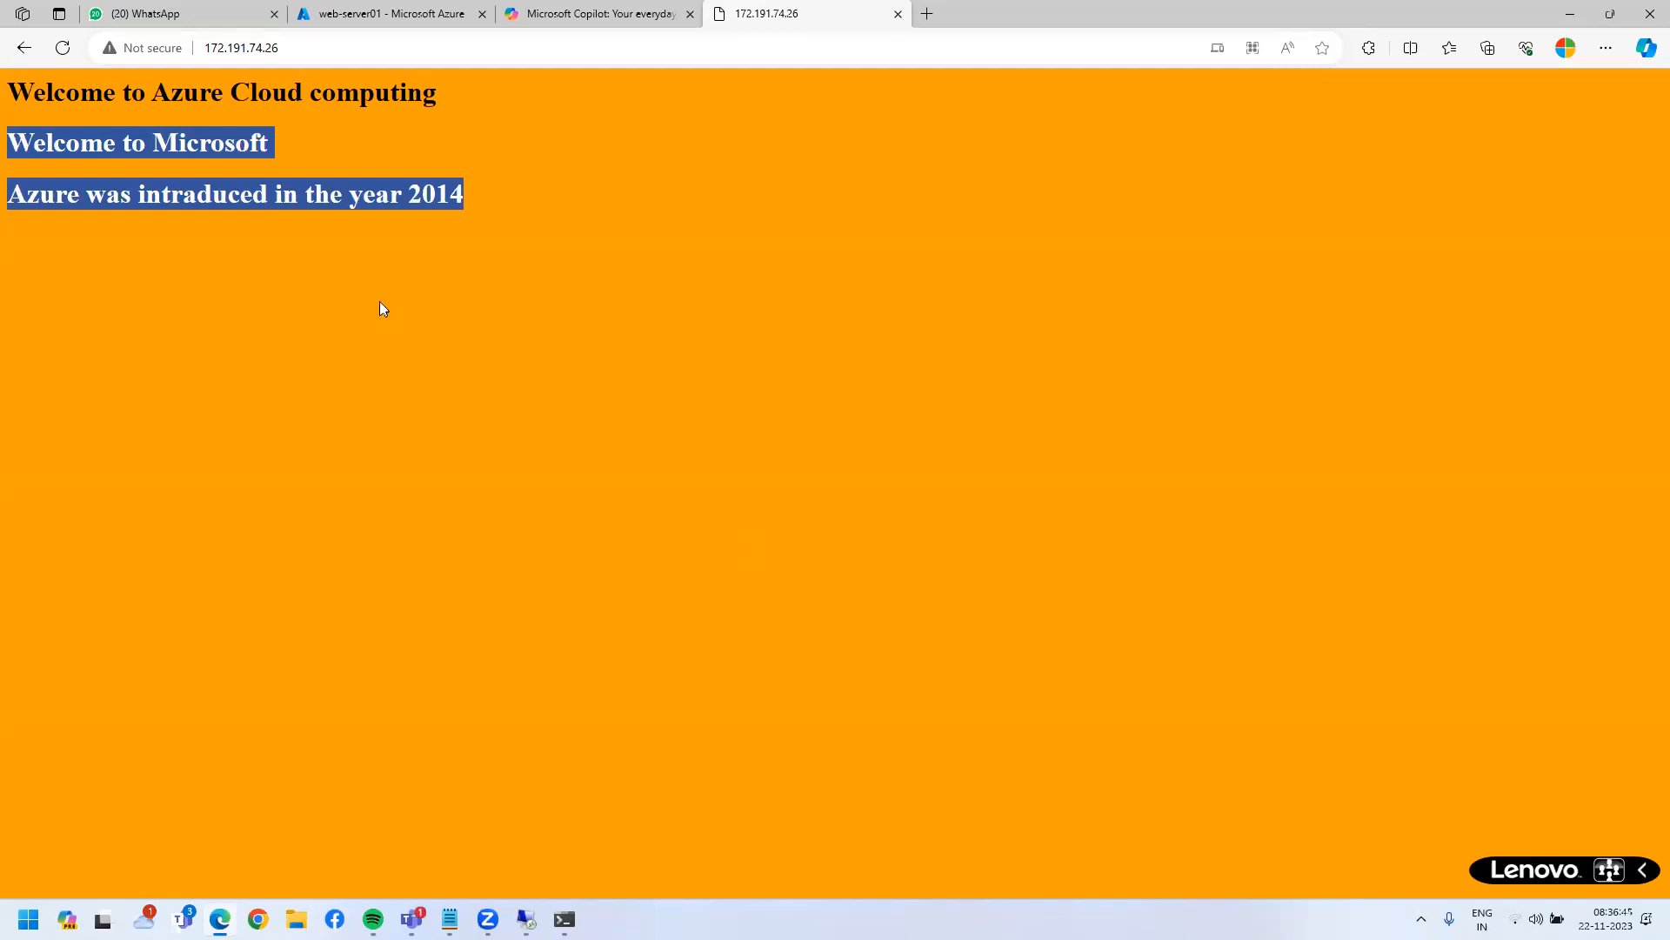
pyautogui.moveTo(470, 194); pyautogui.dragTo(9, 86)
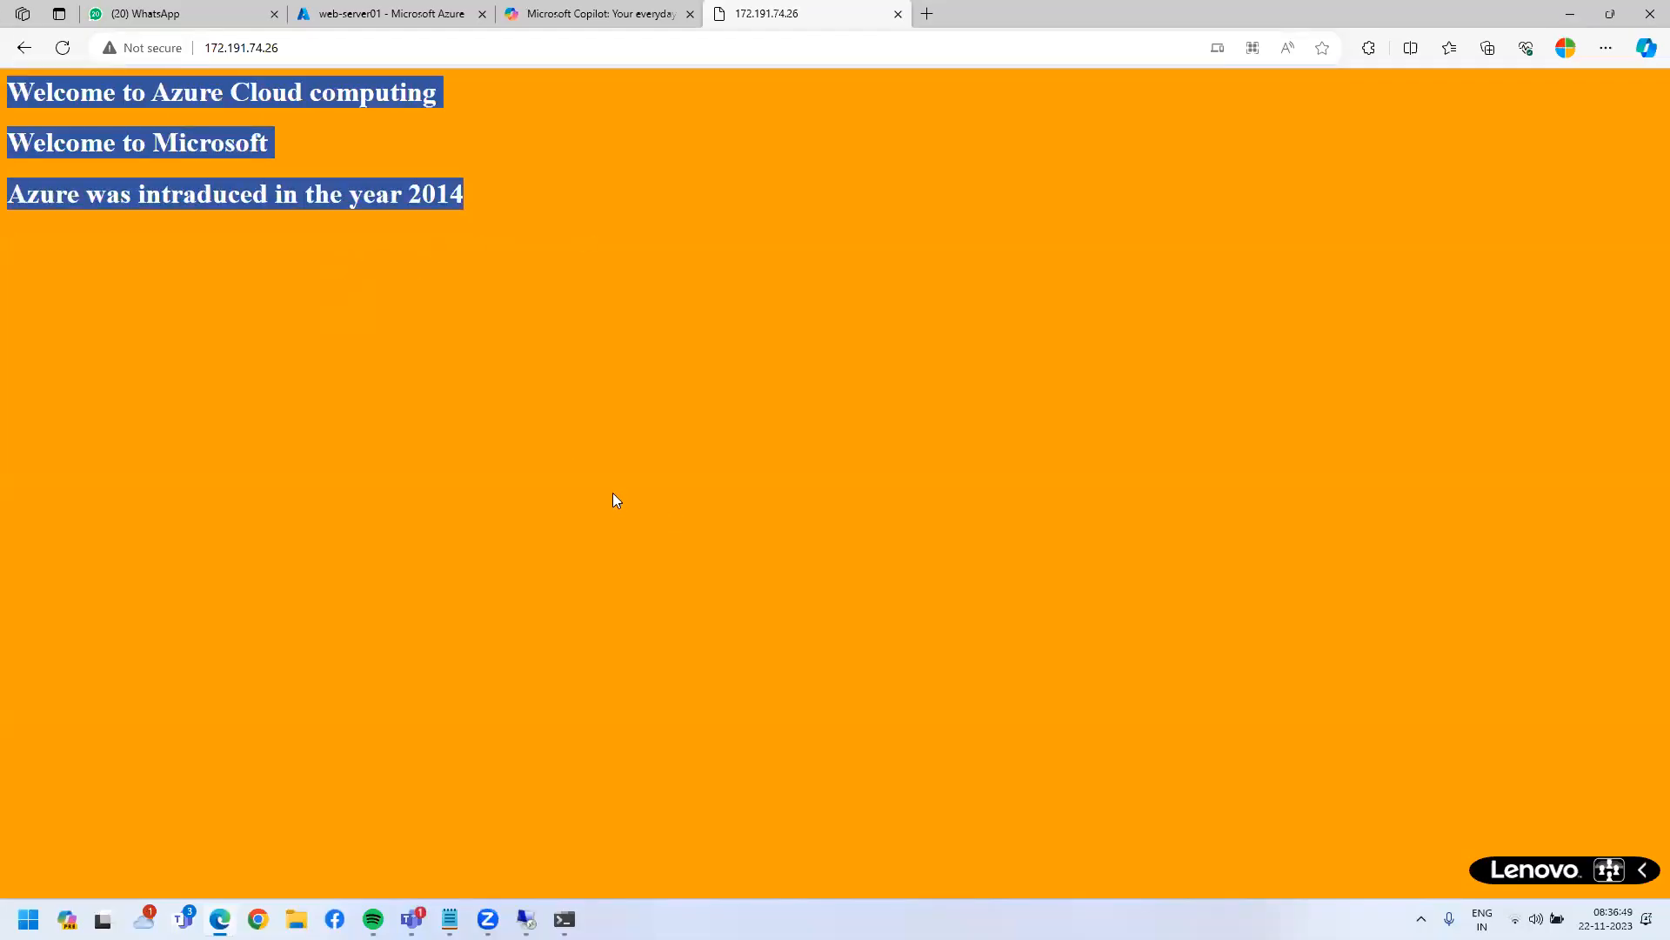
pyautogui.click(506, 395)
pyautogui.moveTo(470, 194); pyautogui.dragTo(8, 85)
pyautogui.click(564, 313)
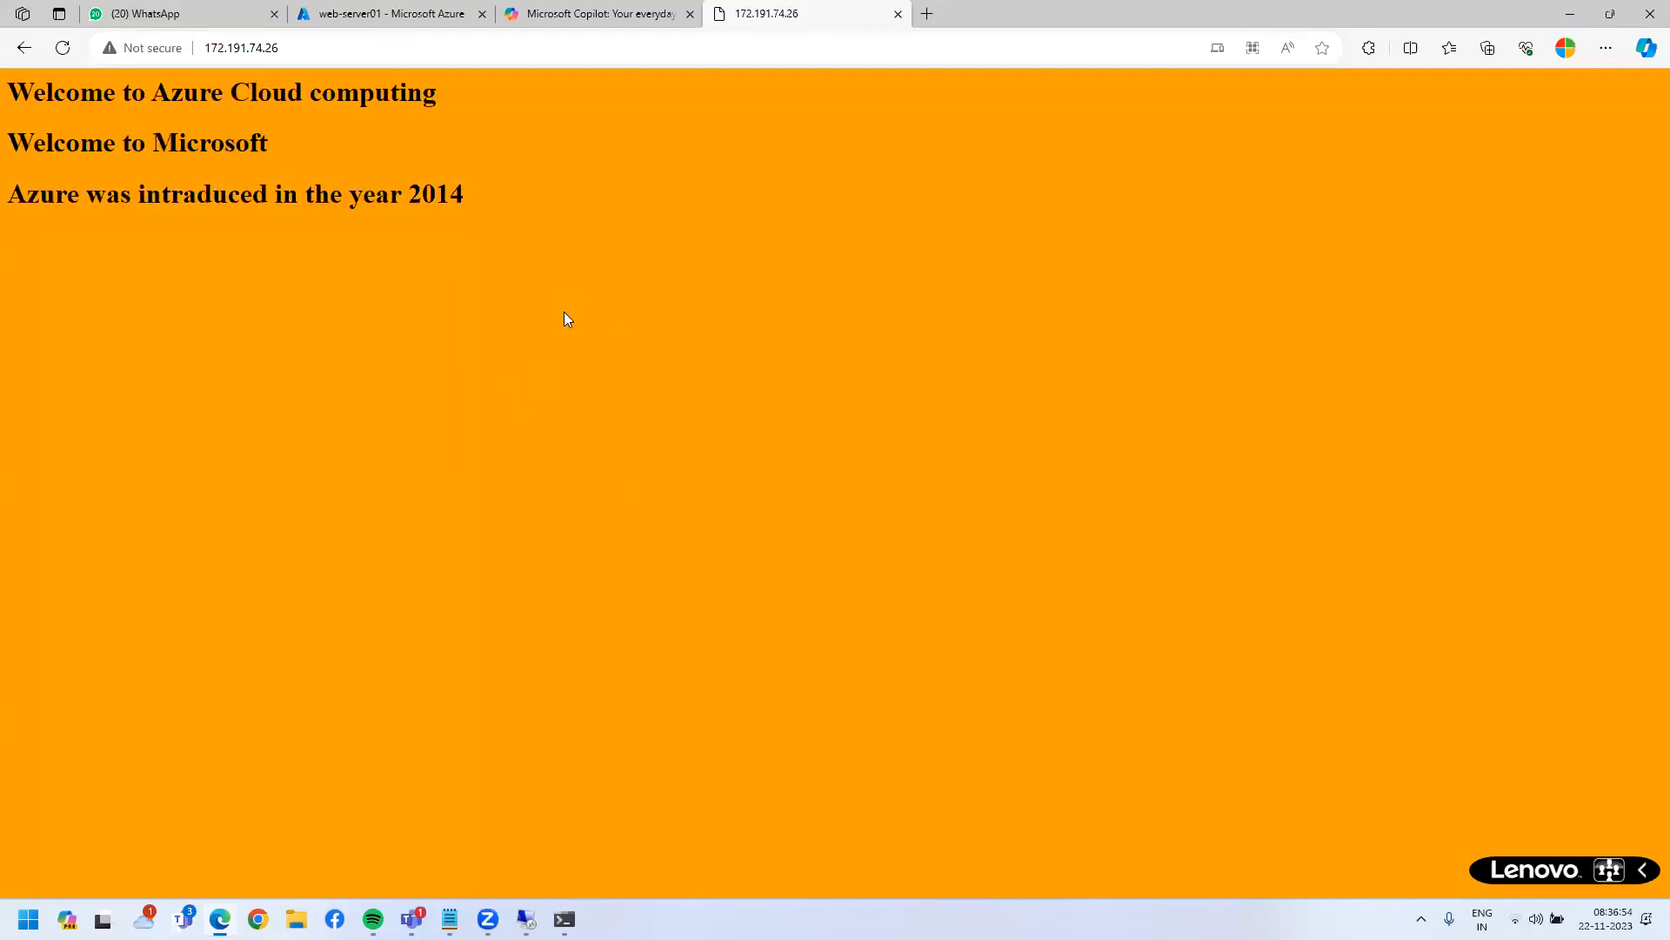
pyautogui.moveTo(470, 194); pyautogui.dragTo(8, 86)
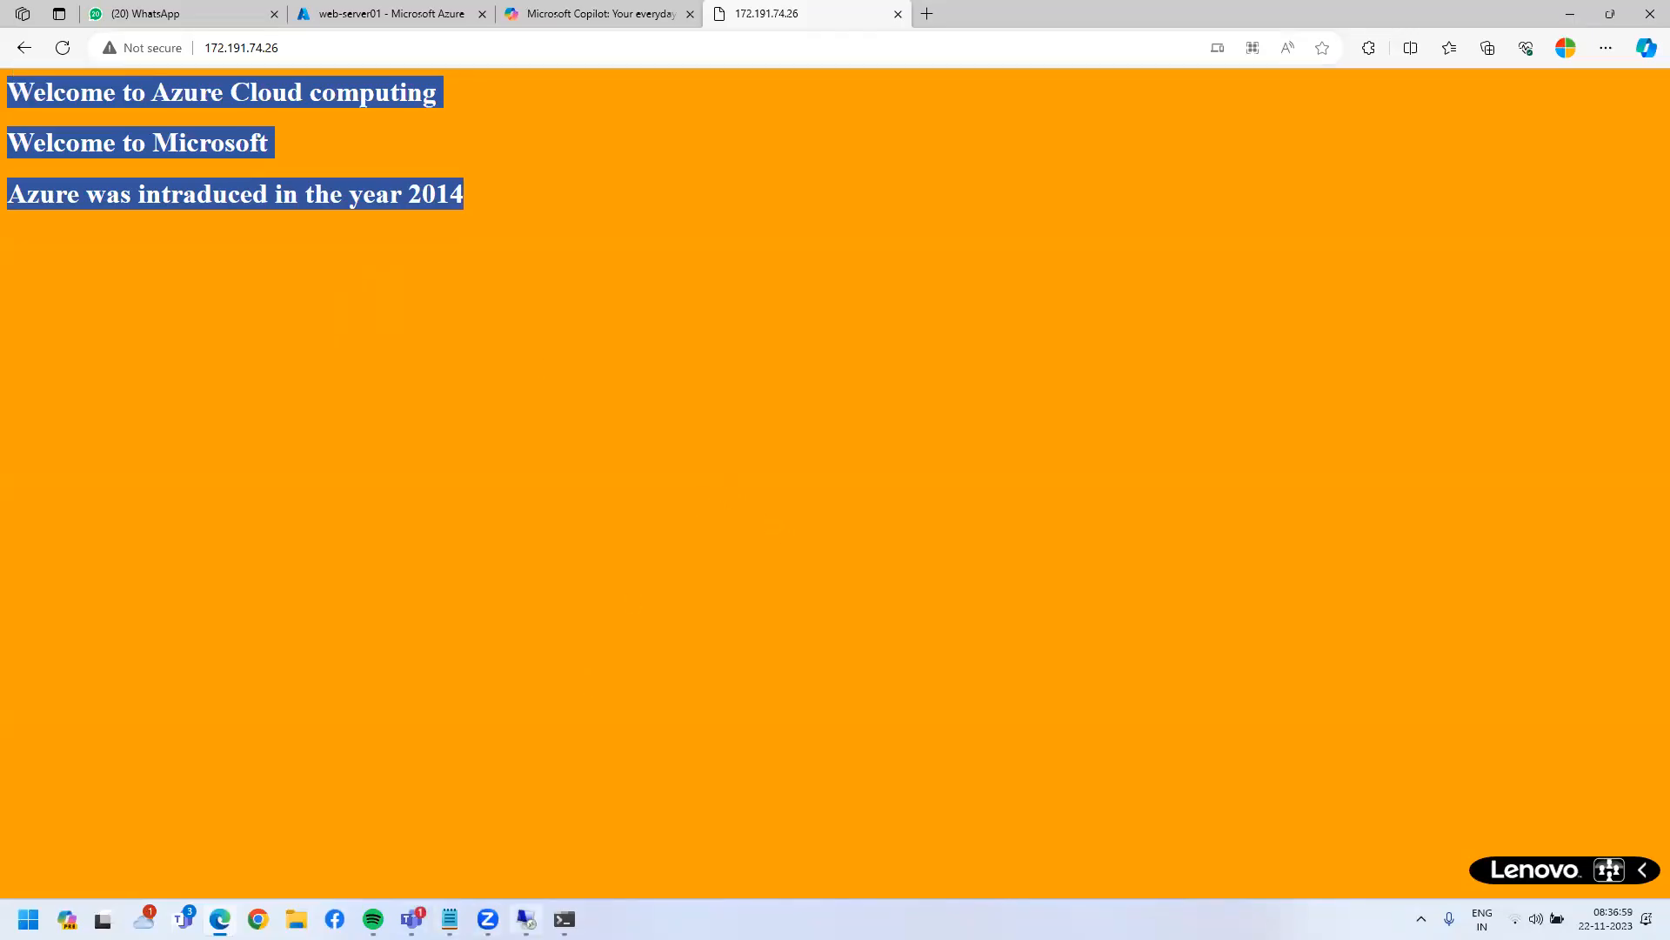
# - Glance at the remote session, return to the browser, and open a new File Explorer window
pyautogui.click(525, 918)
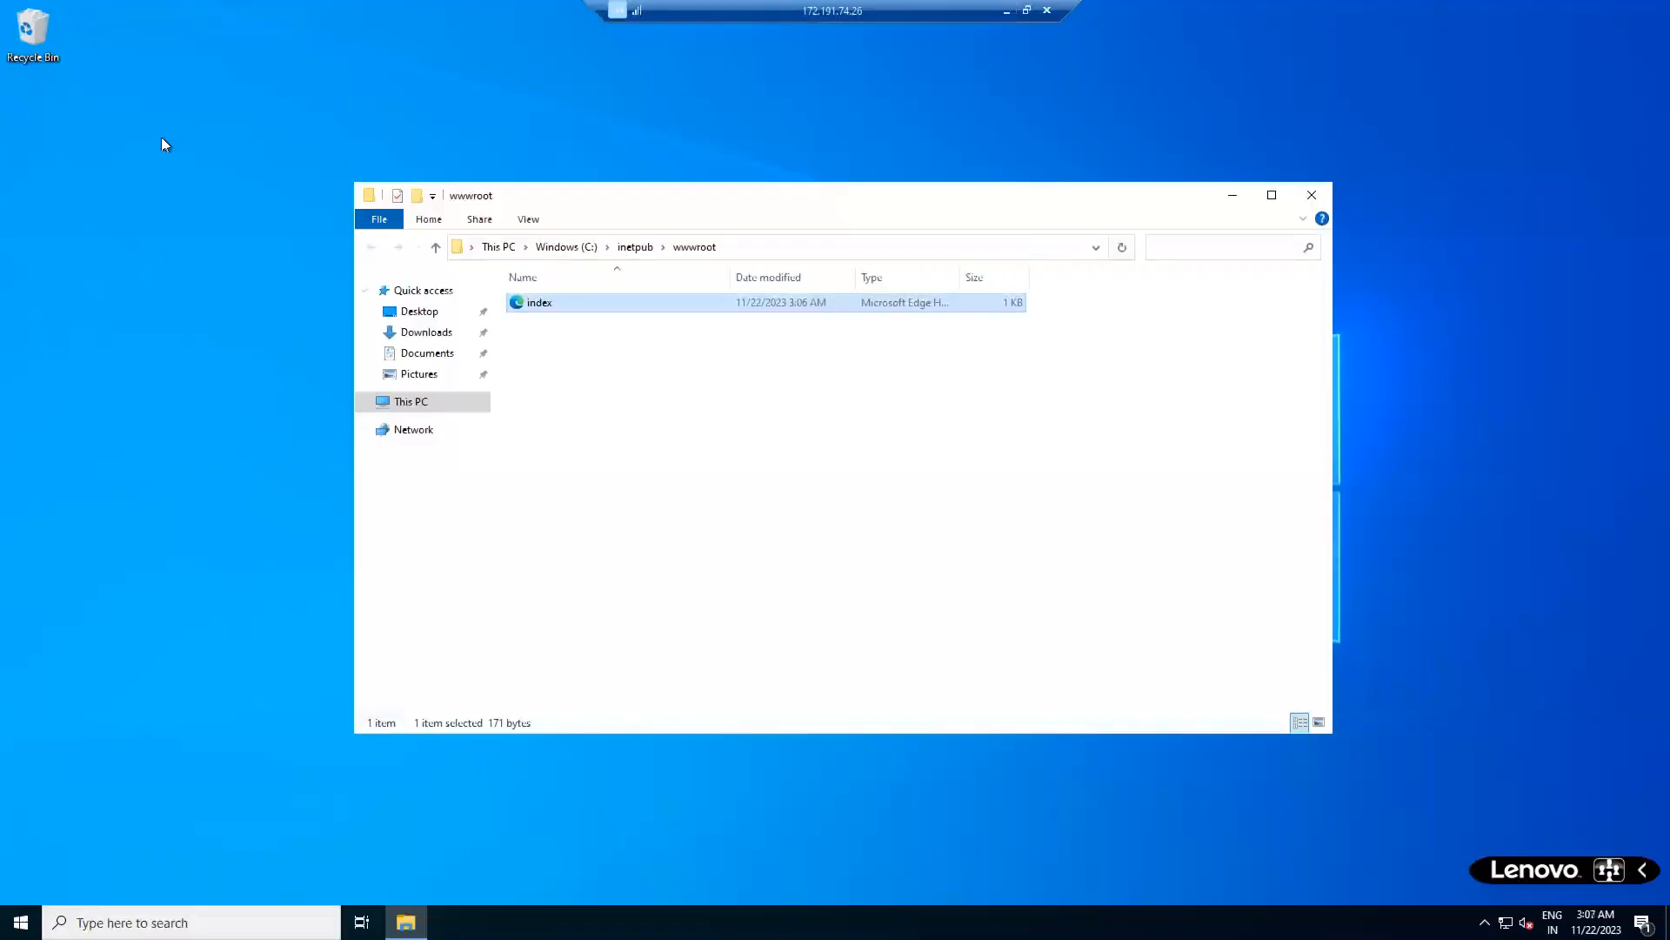
pyautogui.click(1005, 11)
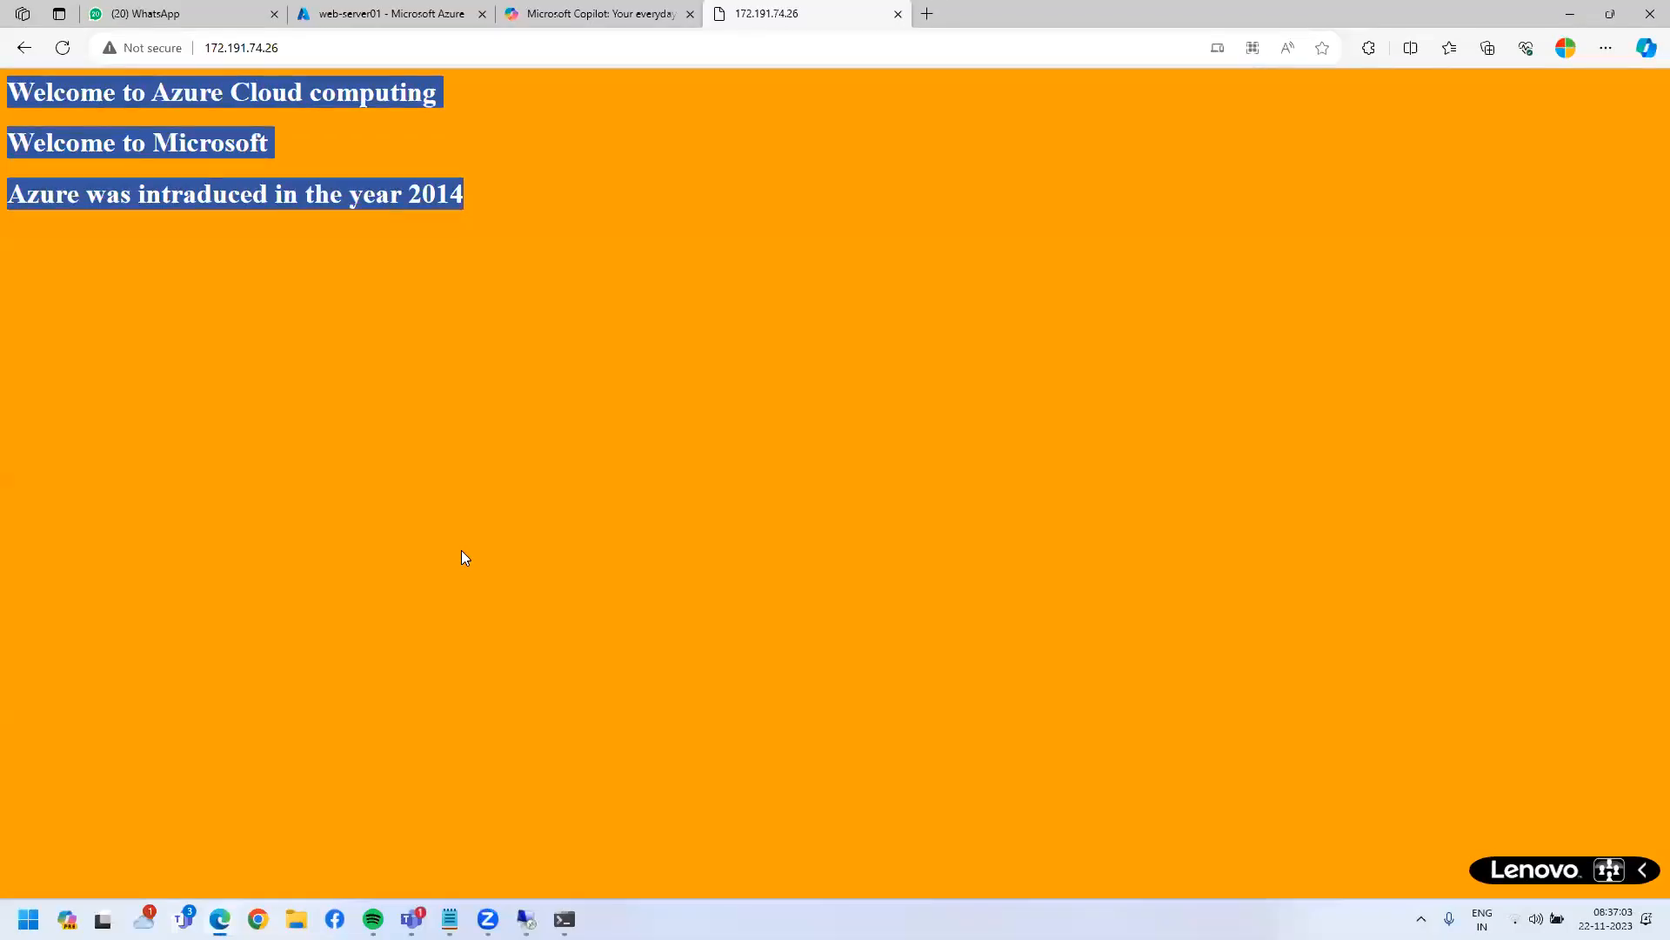
pyautogui.press('super+e')
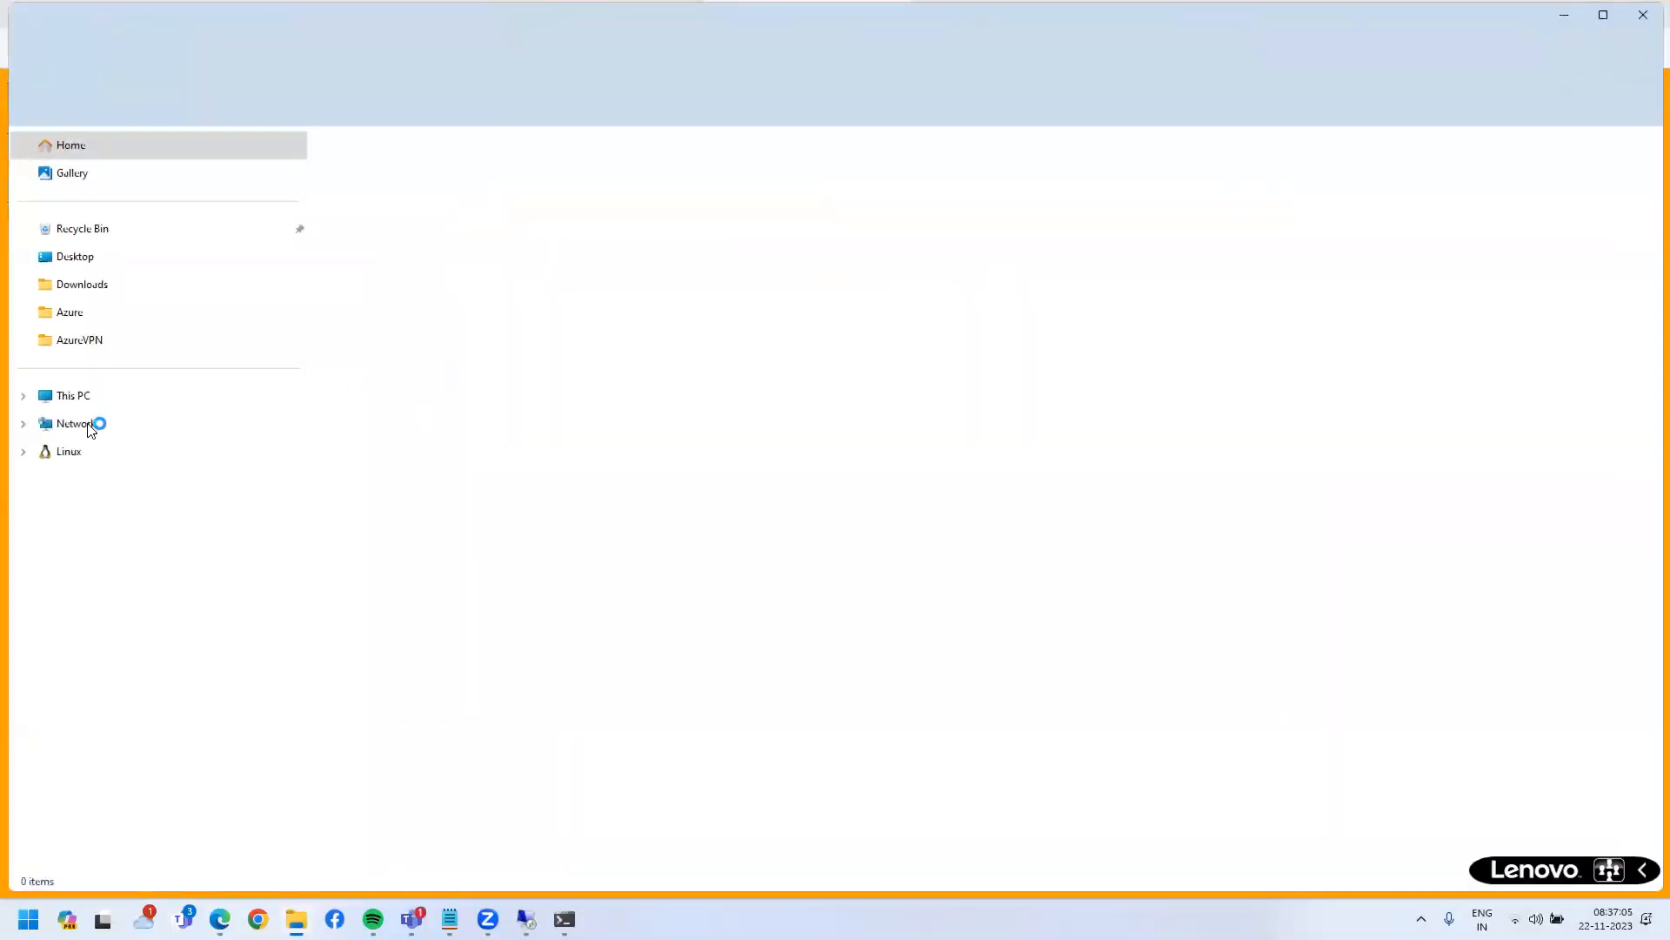
# - Navigate to E:\webapplication\School app\templatemo_557_grad_school
pyautogui.click(77, 400)
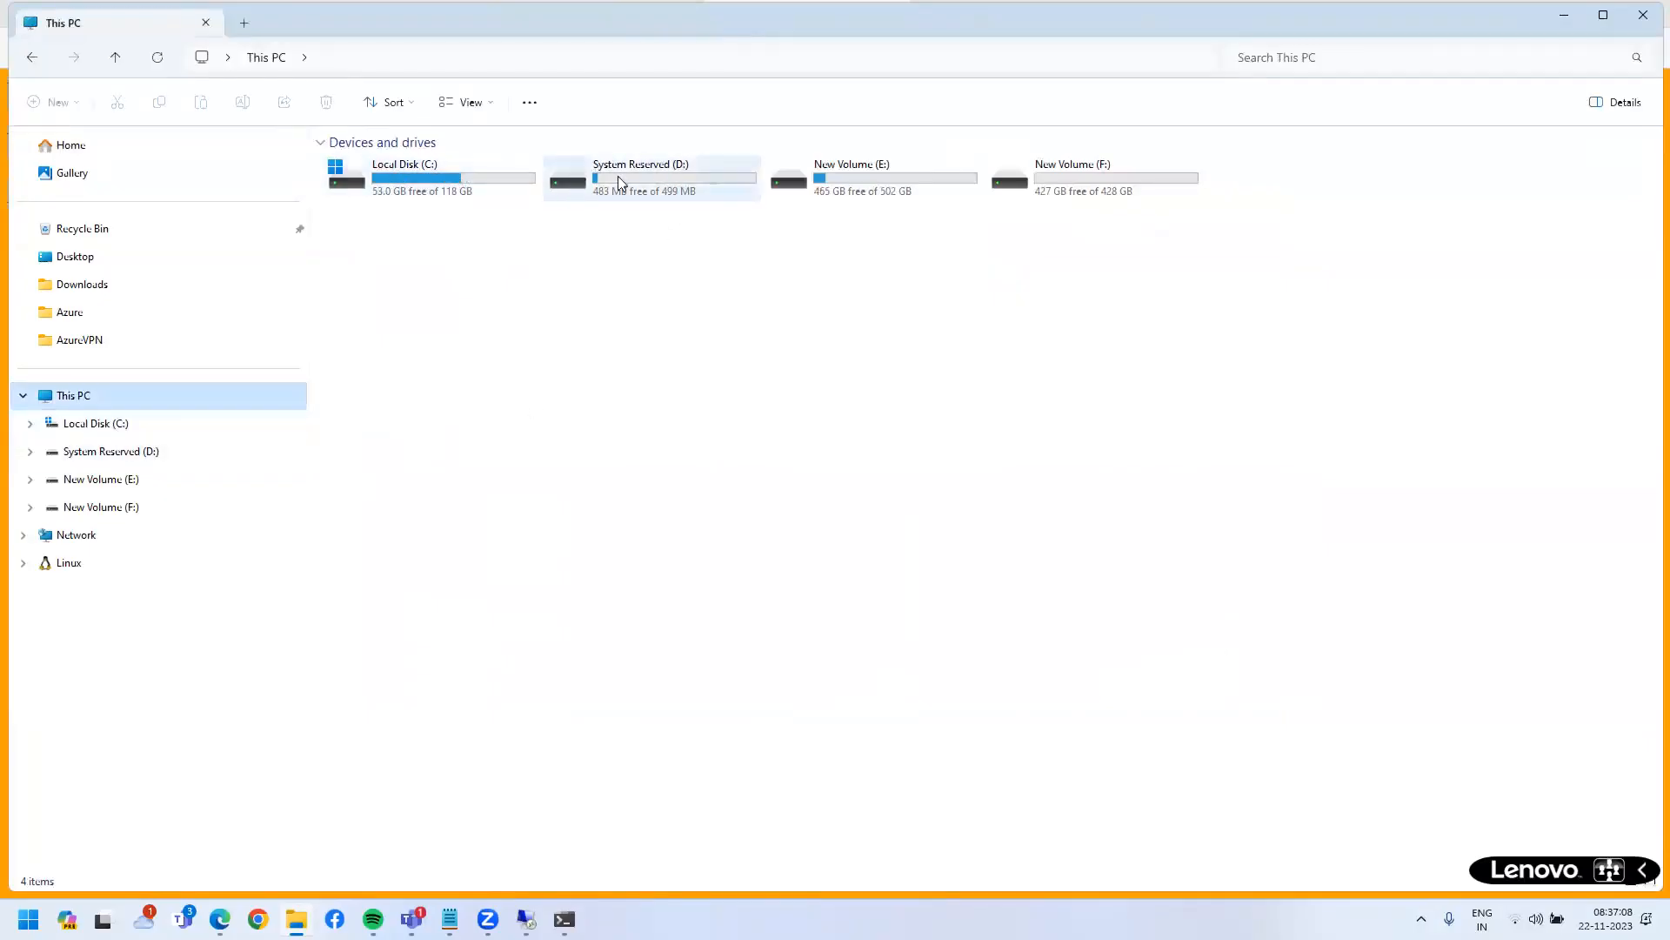
pyautogui.click(860, 193)
pyautogui.doubleClick(860, 193)
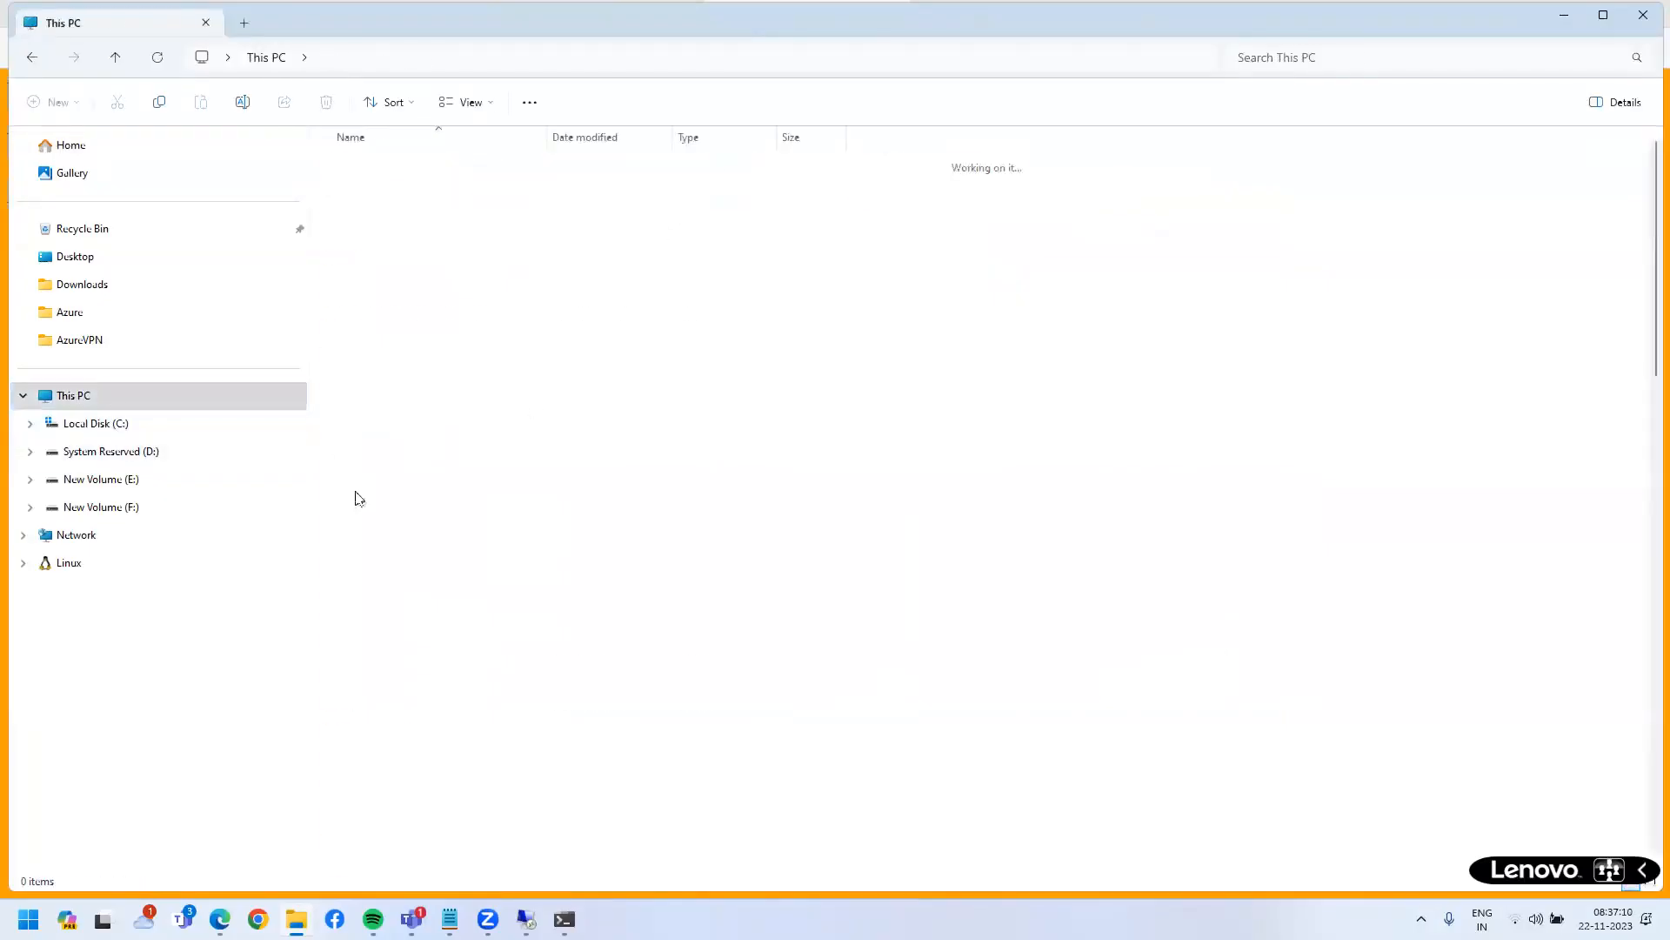
pyautogui.click(373, 265)
pyautogui.press('w')
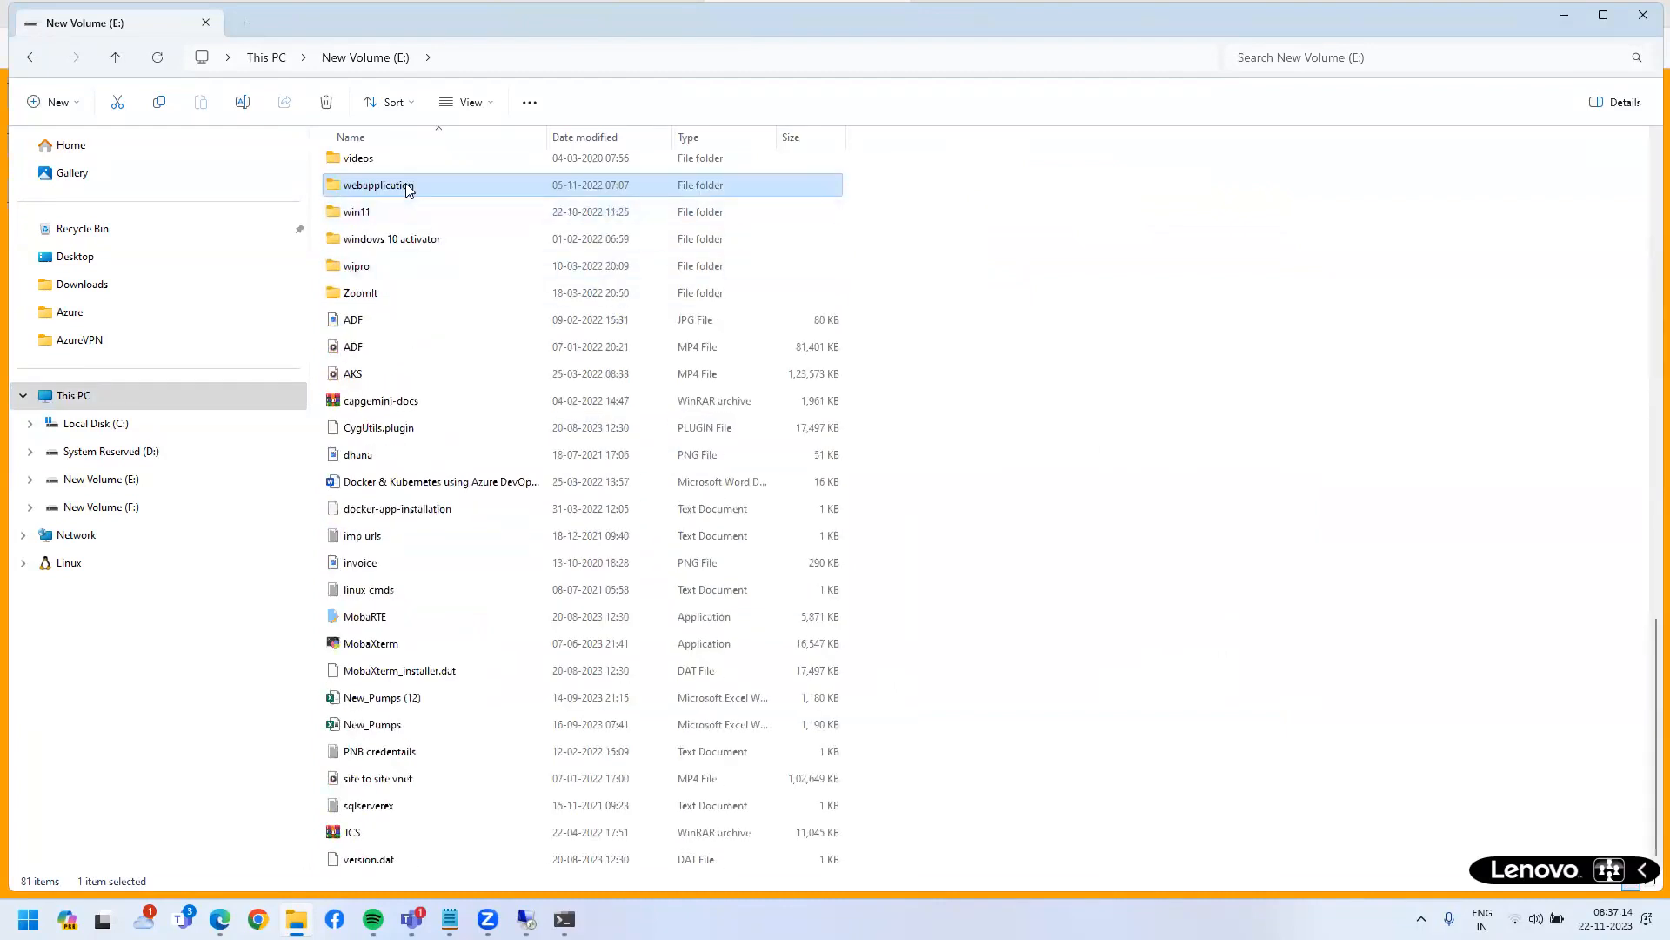
pyautogui.doubleClick(407, 188)
pyautogui.doubleClick(388, 300)
pyautogui.doubleClick(437, 164)
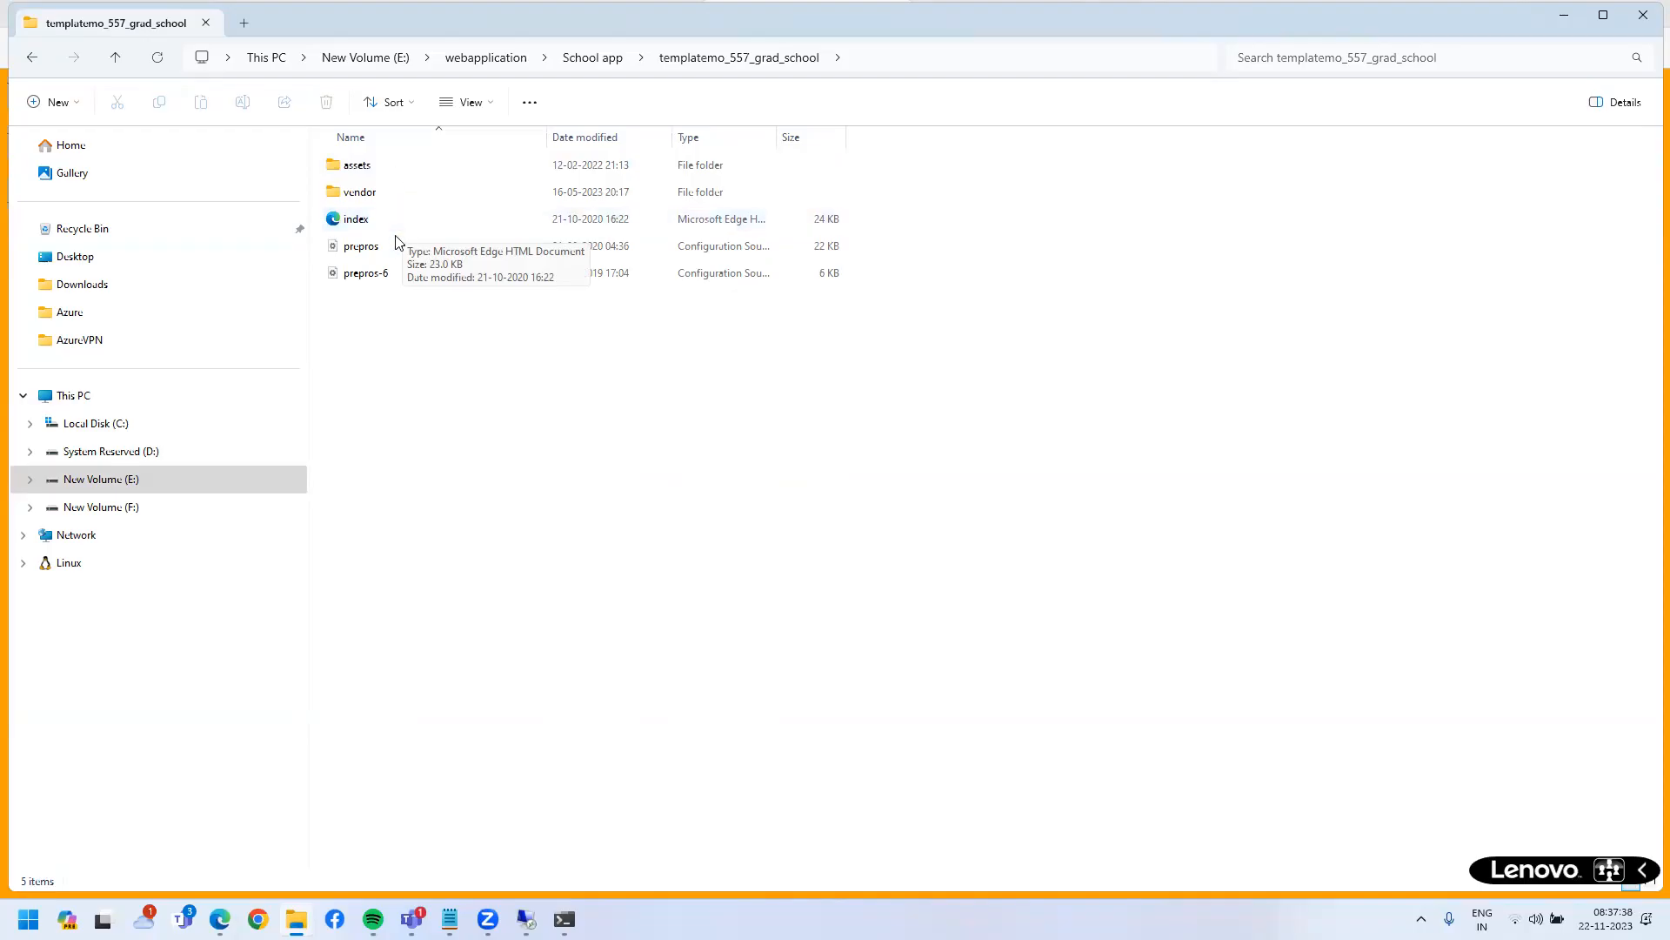
# - Inspect the template's assets and vendor subfolders, including jquery and bootstrap
pyautogui.doubleClick(370, 169)
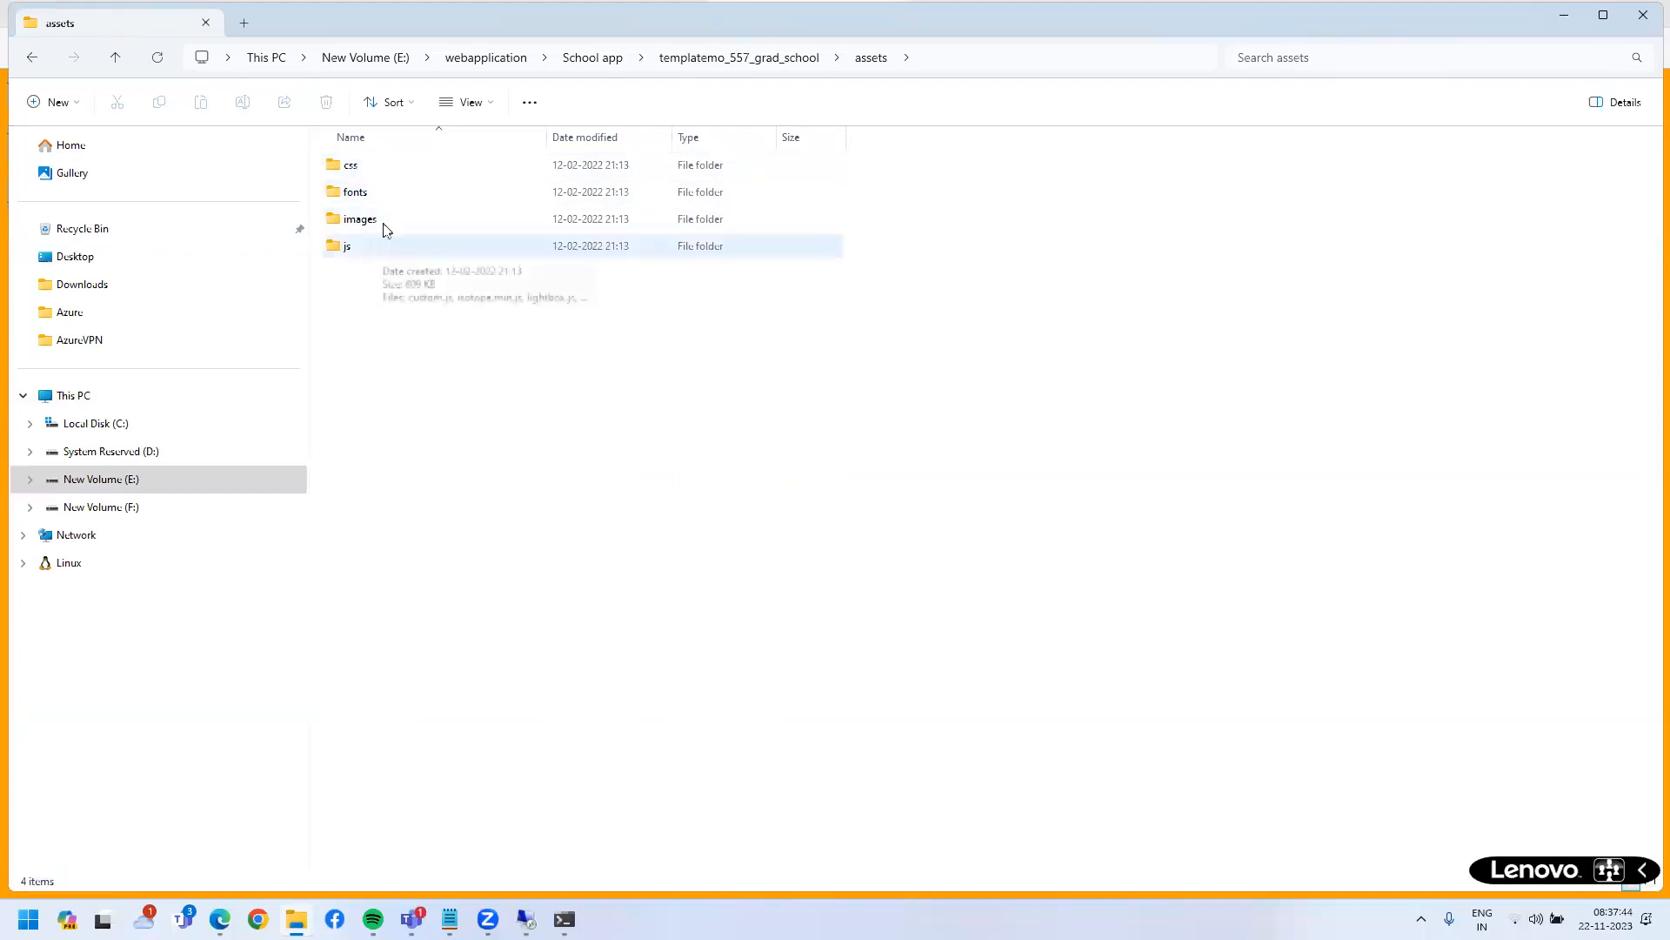
pyautogui.press('BackSpace')
pyautogui.press('Down')
pyautogui.press('Return')
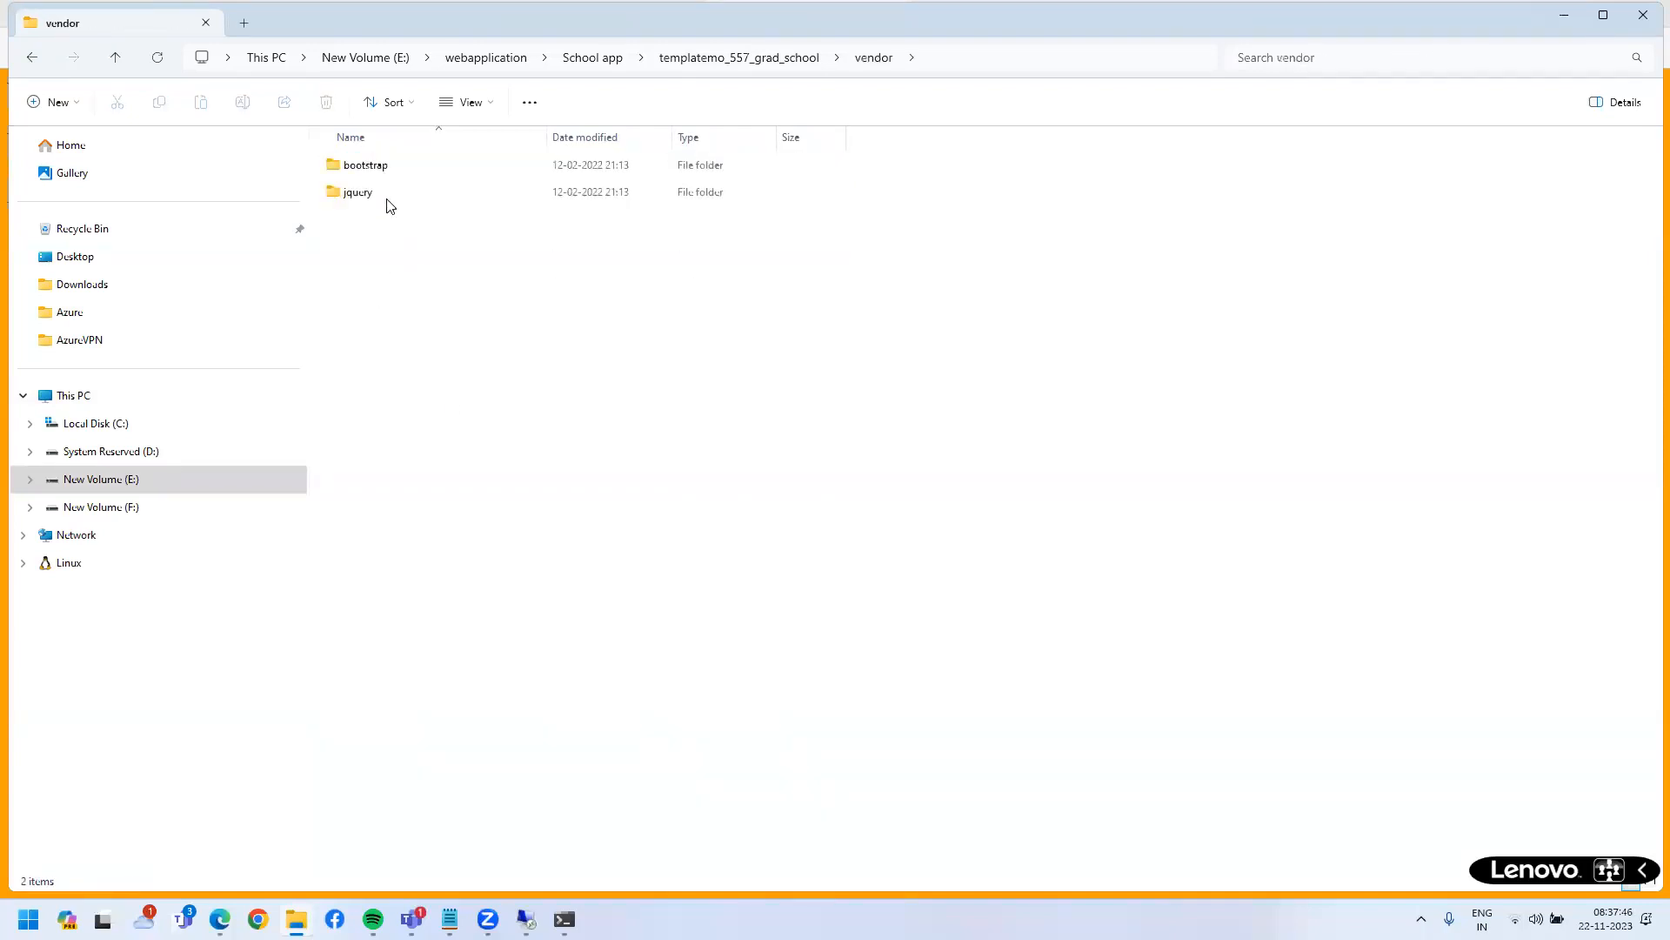
pyautogui.press('Down')
pyautogui.press('Down')
pyautogui.press('Return')
pyautogui.press('End')
pyautogui.moveTo(478, 439); pyautogui.dragTo(386, 157)
pyautogui.press('BackSpace')
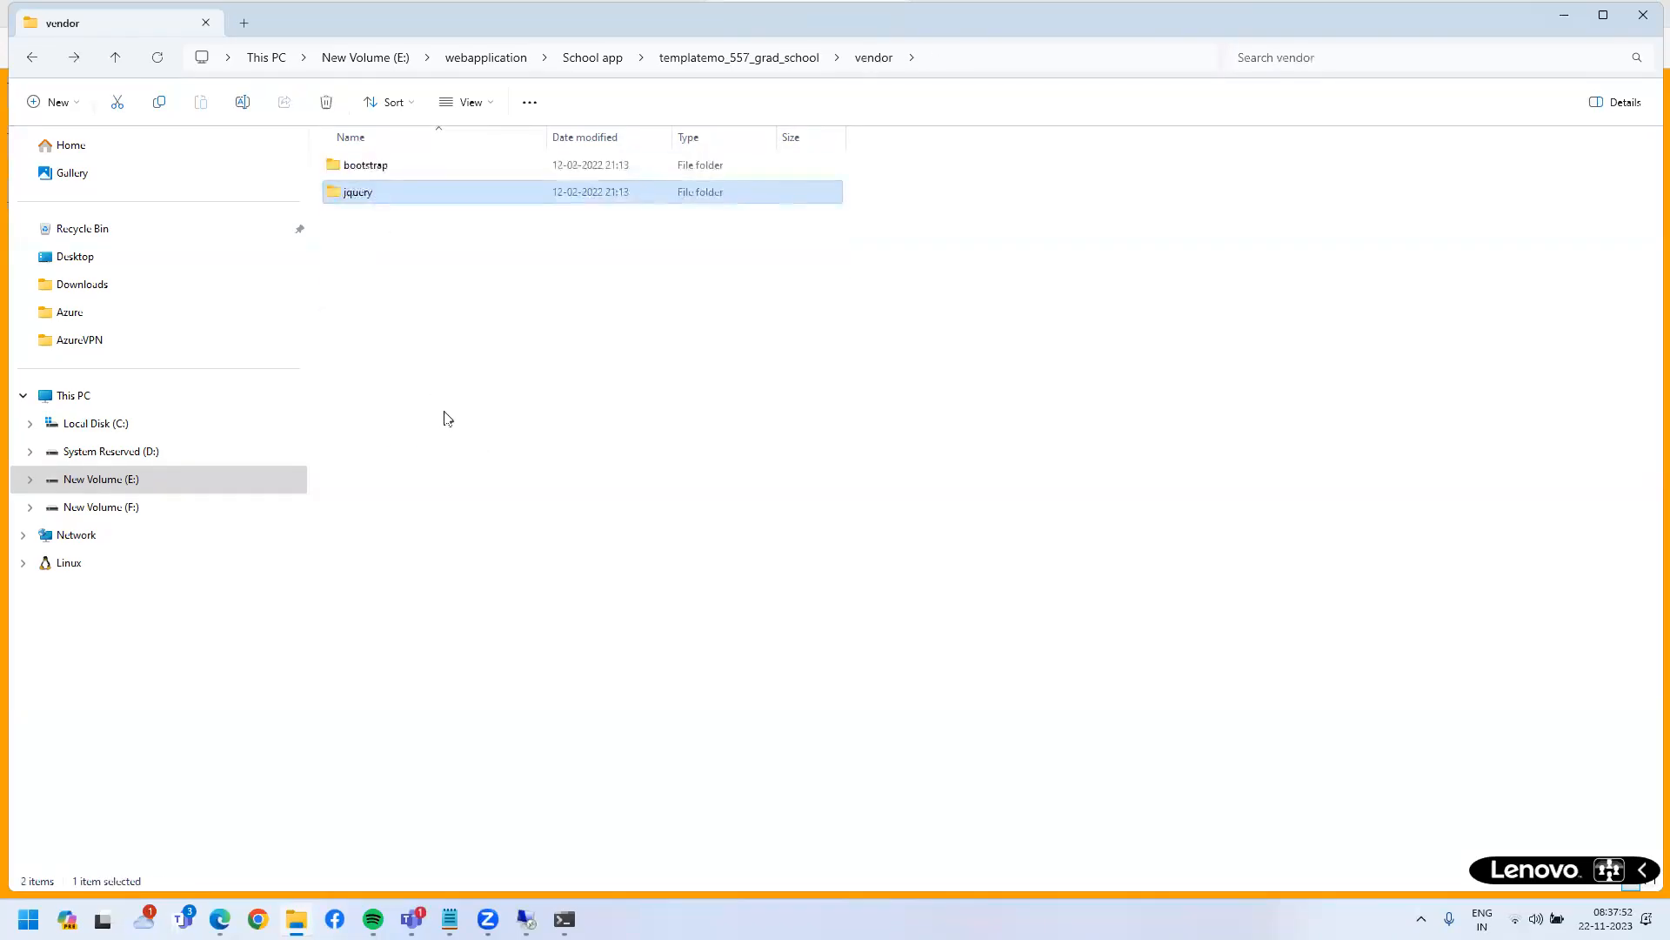
pyautogui.press('Up')
pyautogui.press('Return')
pyautogui.moveTo(394, 156); pyautogui.dragTo(394, 154)
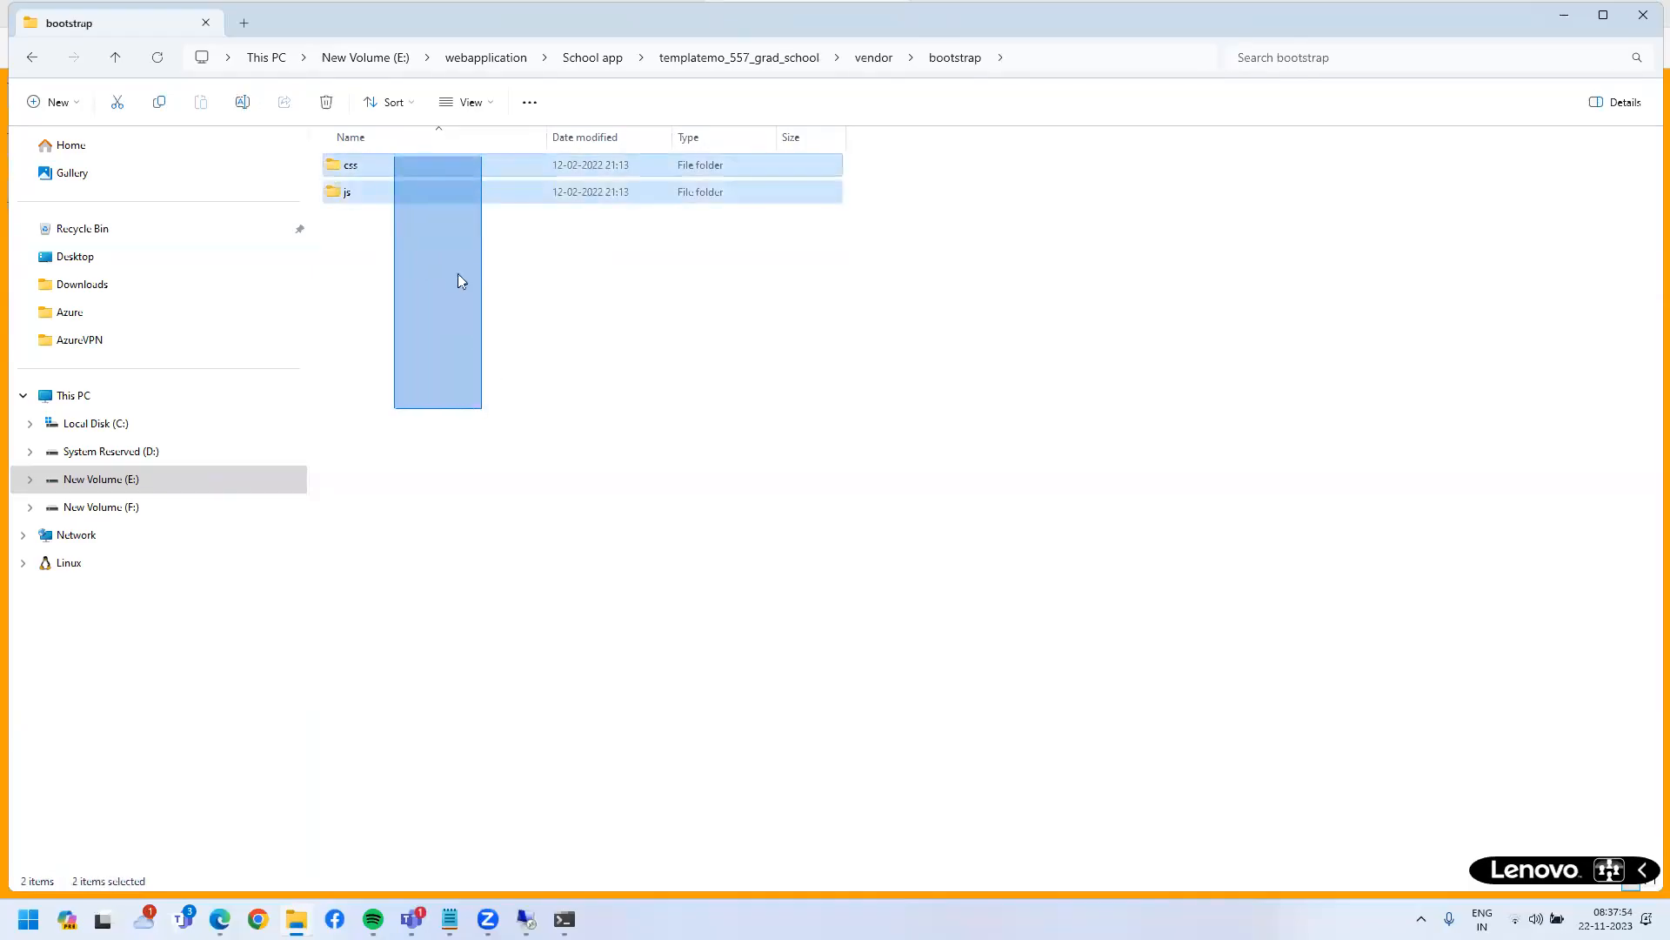
pyautogui.click(458, 273)
pyautogui.press('Down')
pyautogui.press('Return')
pyautogui.press('BackSpace')
pyautogui.press('BackSpace')
pyautogui.press('BackSpace')
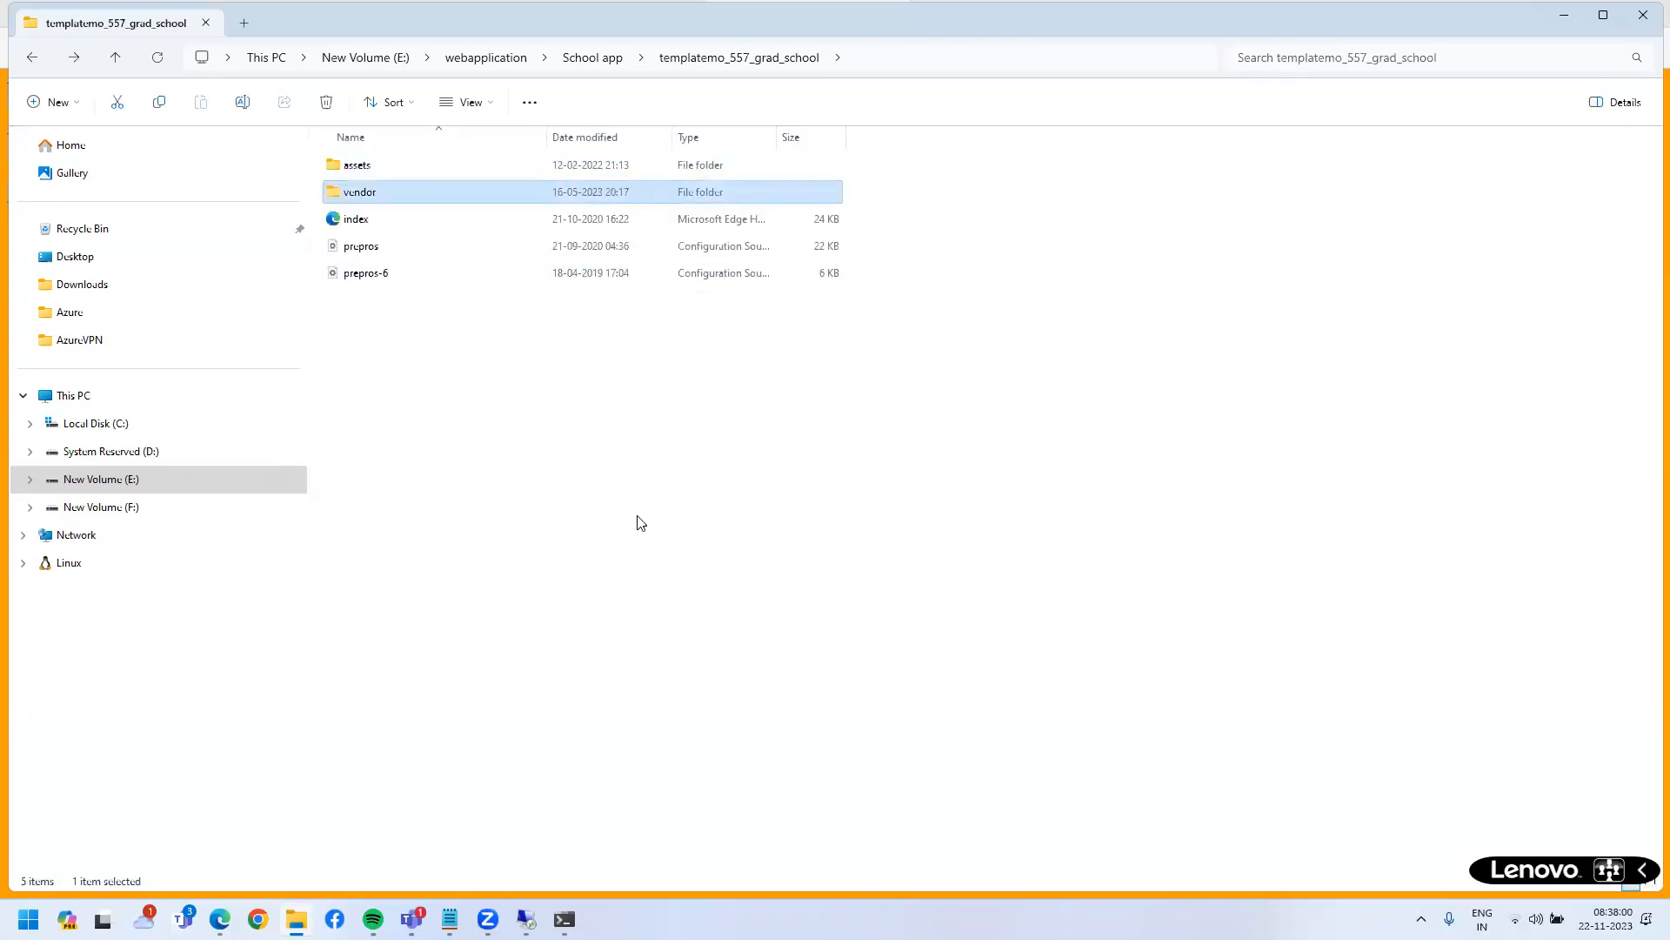
# - Copy all five template items and switch to the remote VM desktop
pyautogui.moveTo(646, 600); pyautogui.dragTo(428, 166)
pyautogui.rightClick(429, 165)
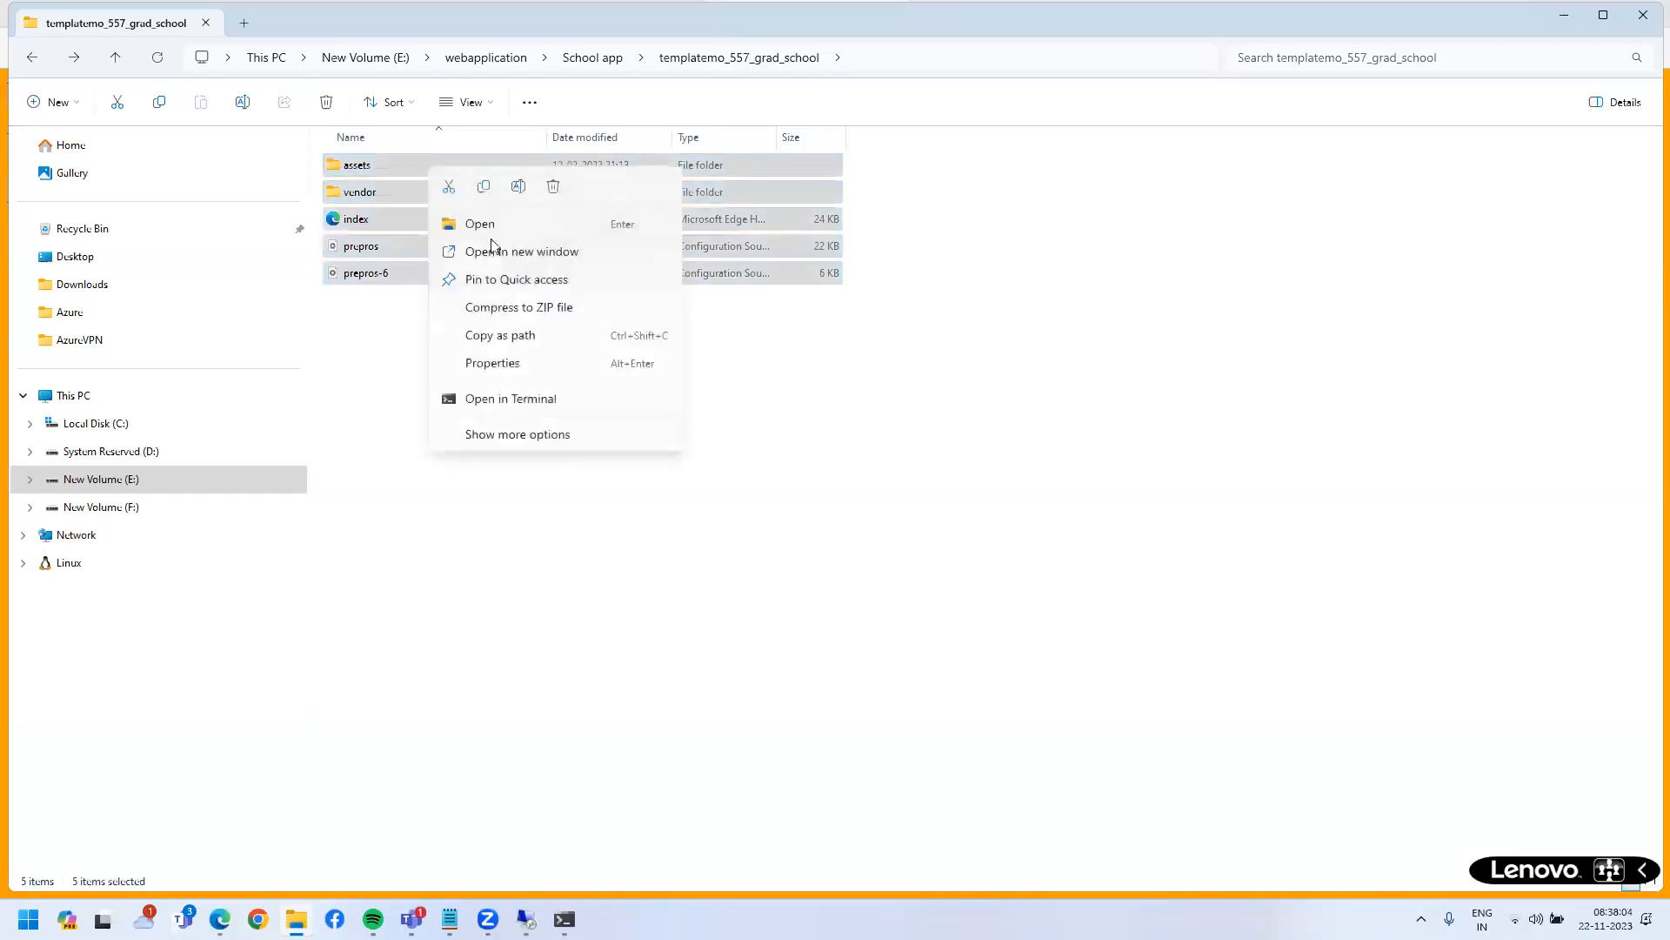
pyautogui.click(485, 186)
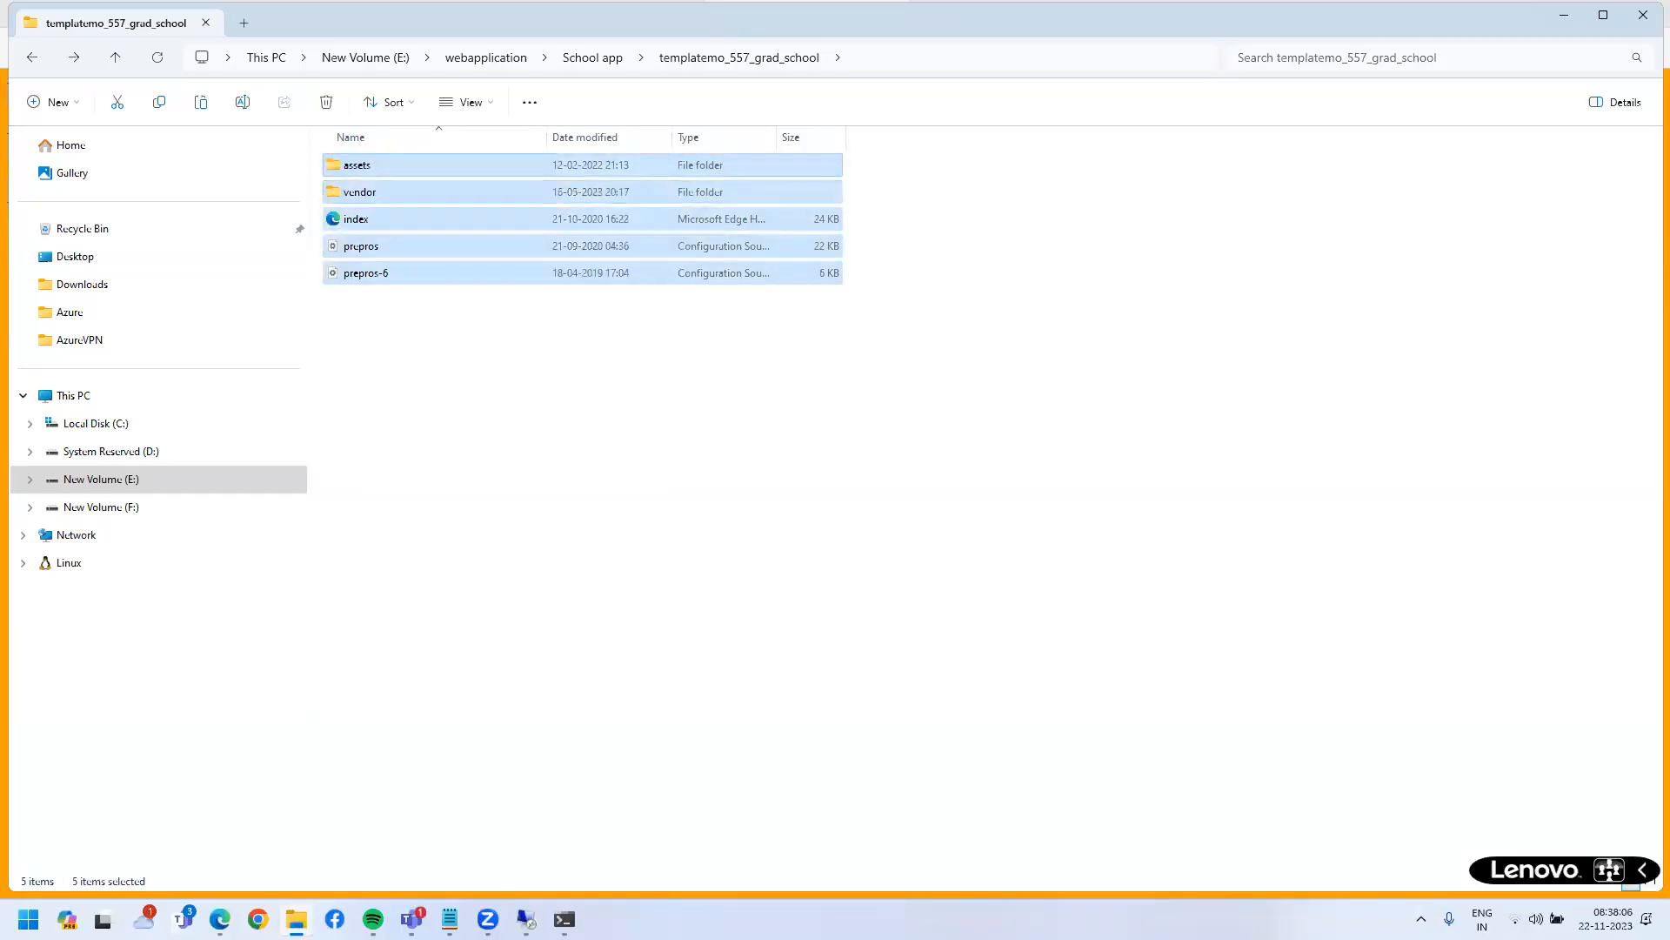
pyautogui.hotkey('alt', 'Tab')
# - Paste the template into C:\inetpub\wwwroot, replacing the existing index.html
pyautogui.rightClick(621, 348)
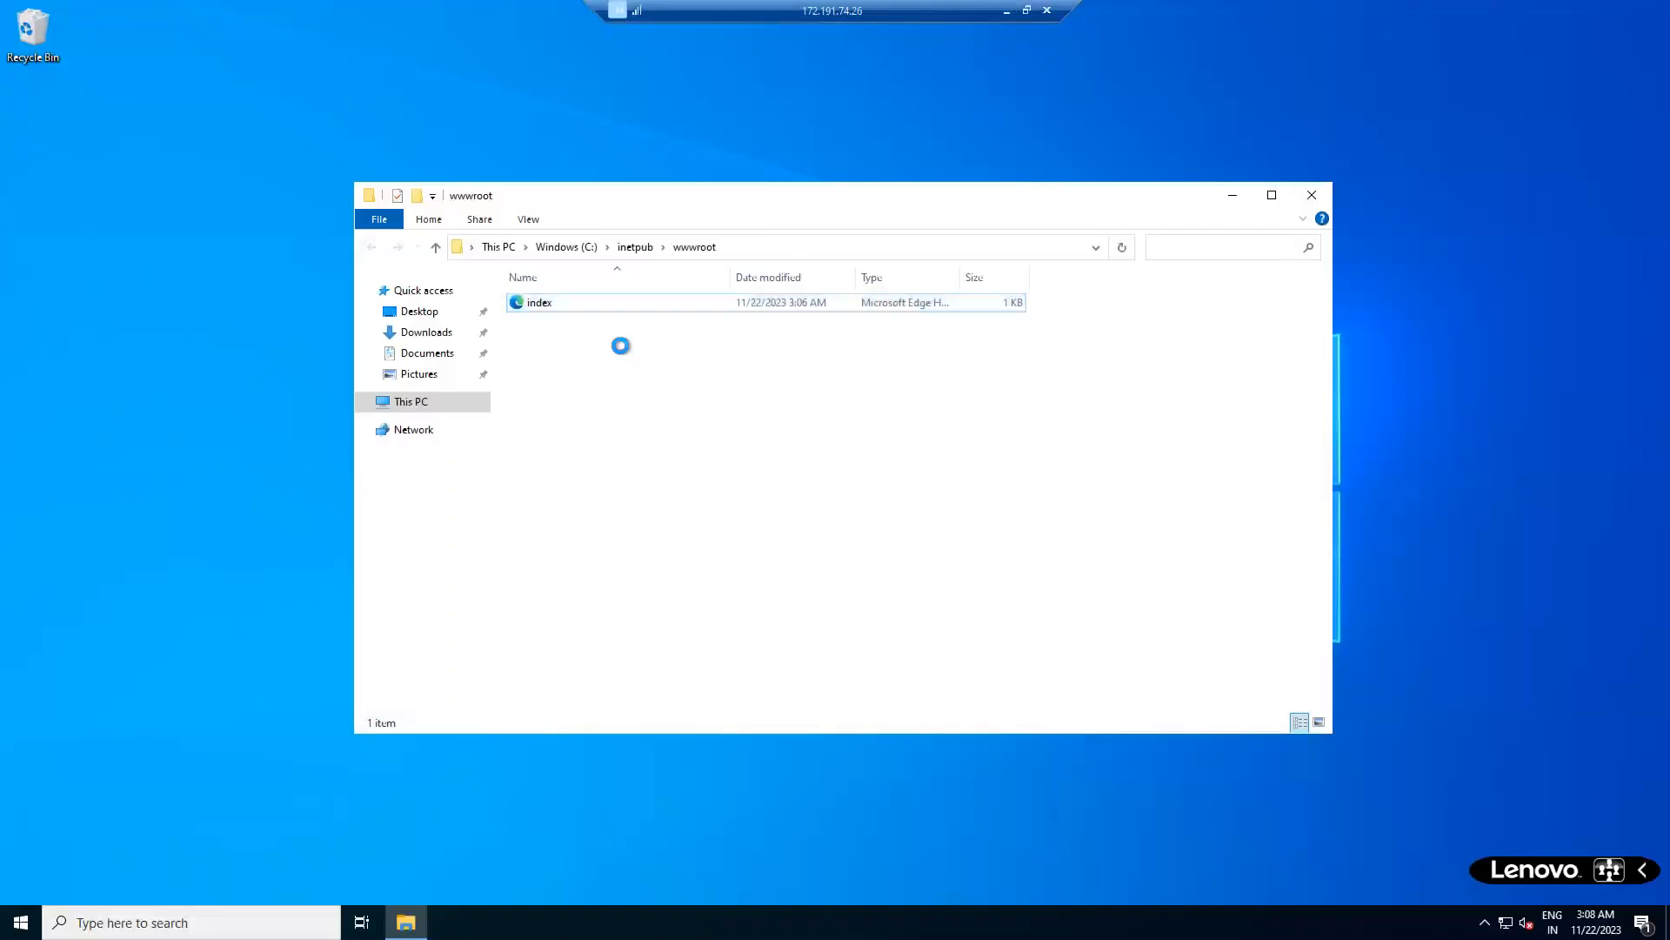
pyautogui.click(687, 468)
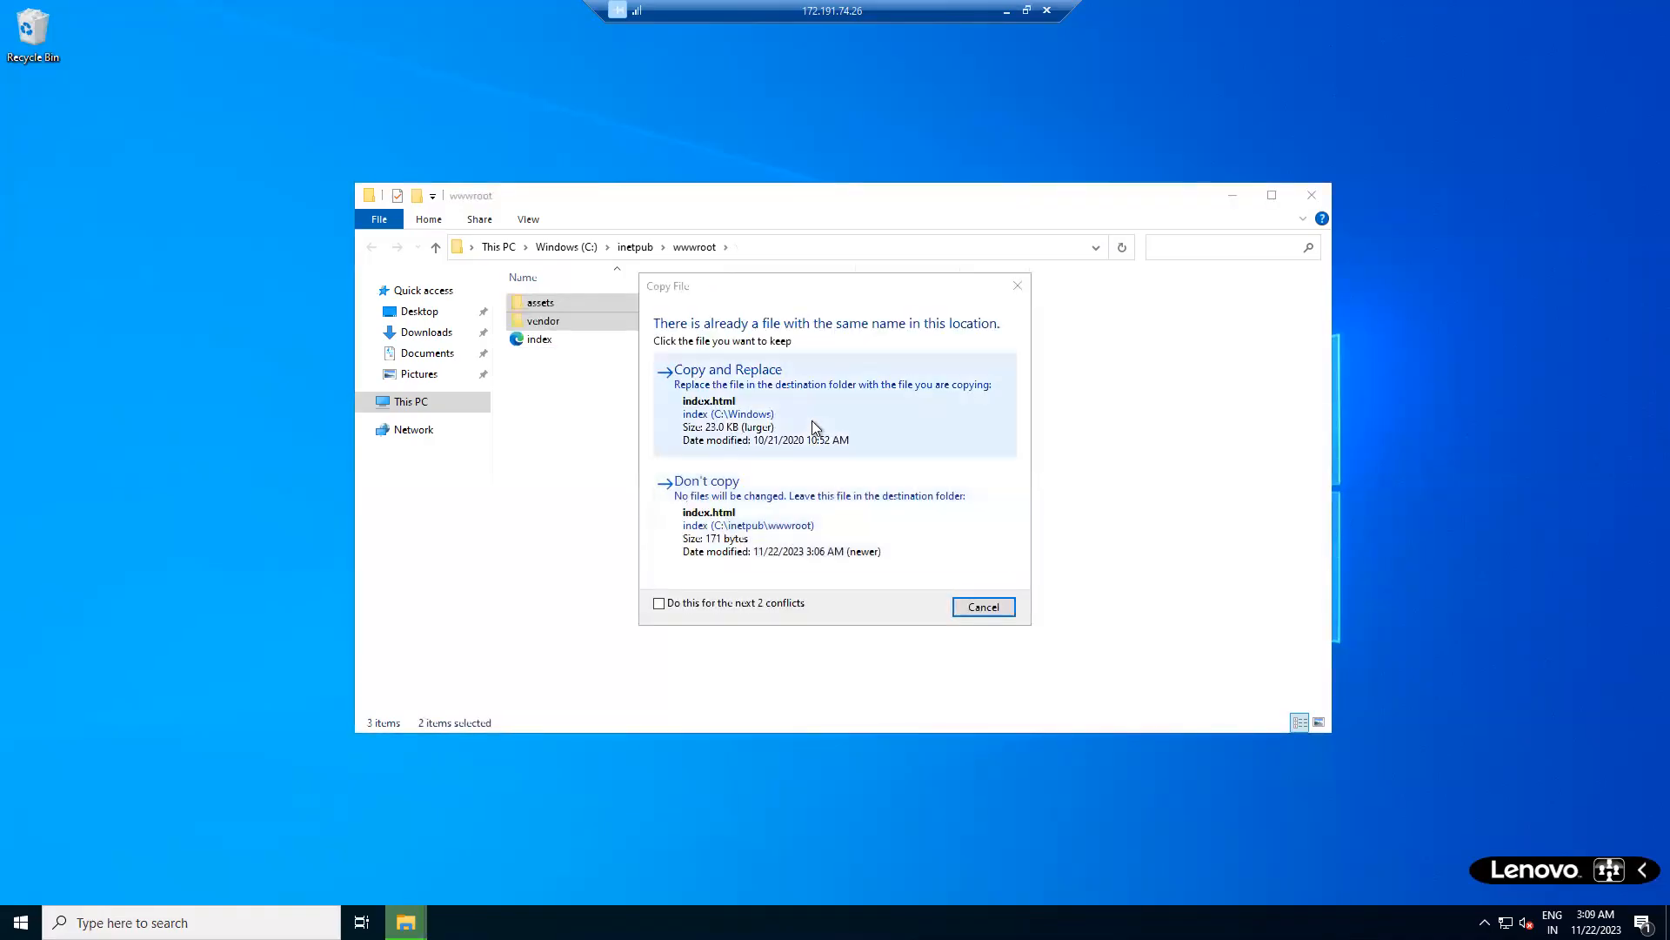
pyautogui.click(812, 423)
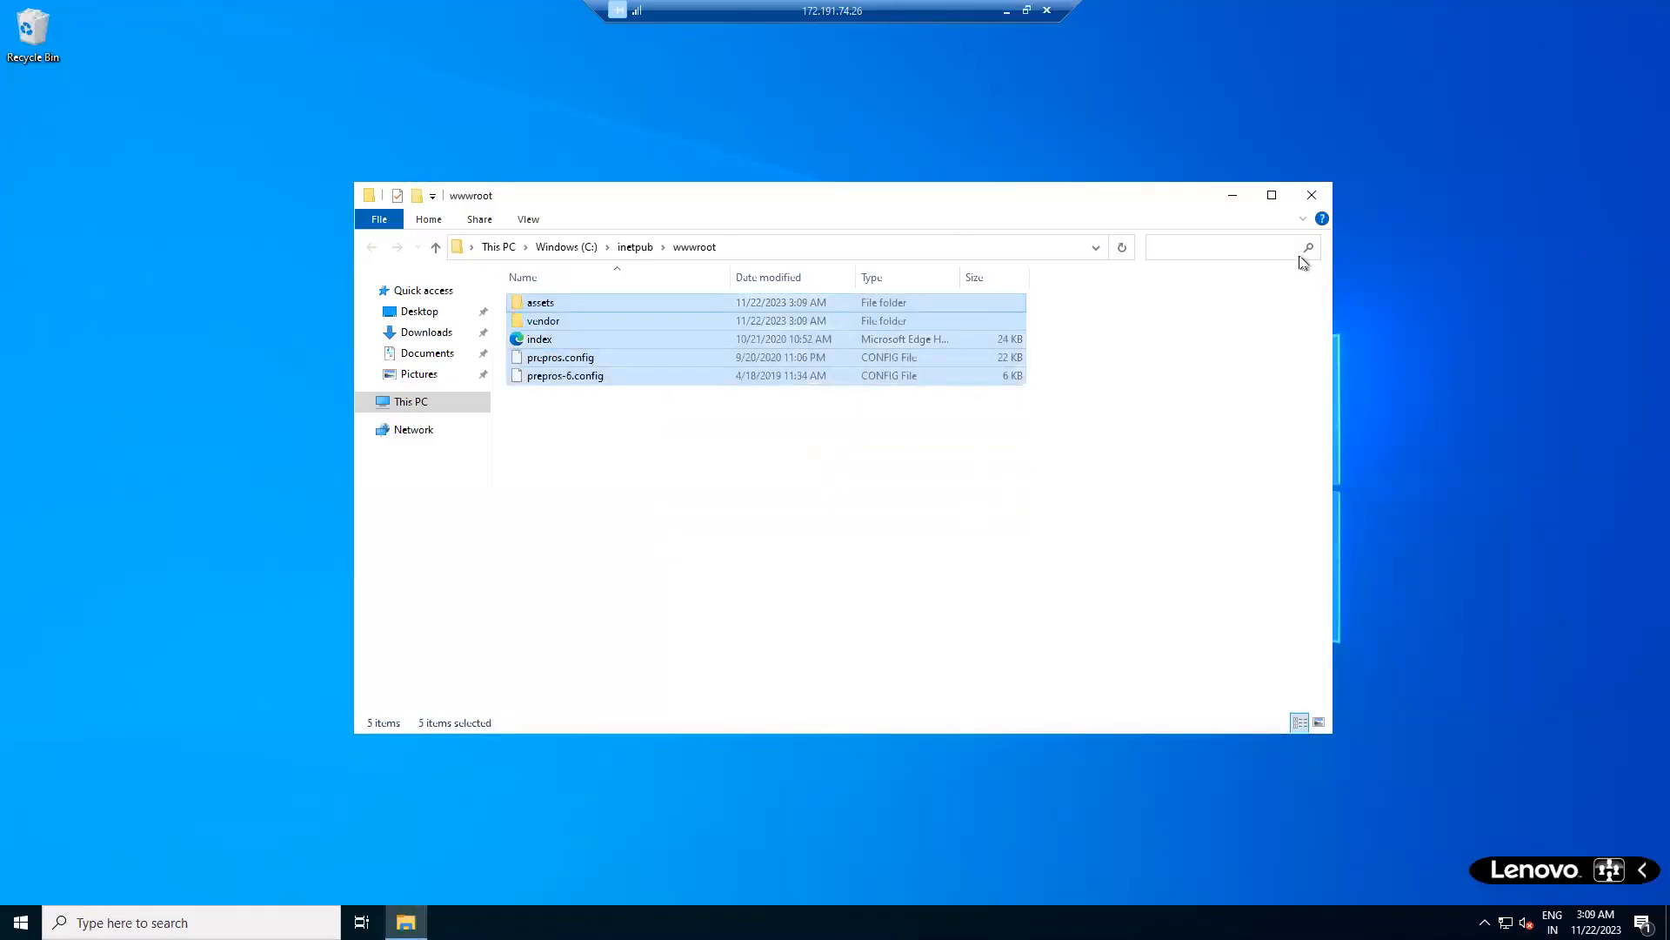
# - Minimize Remote Desktop and refresh Edge so 172.191.74.26 shows the Grad School template
pyautogui.click(1006, 12)
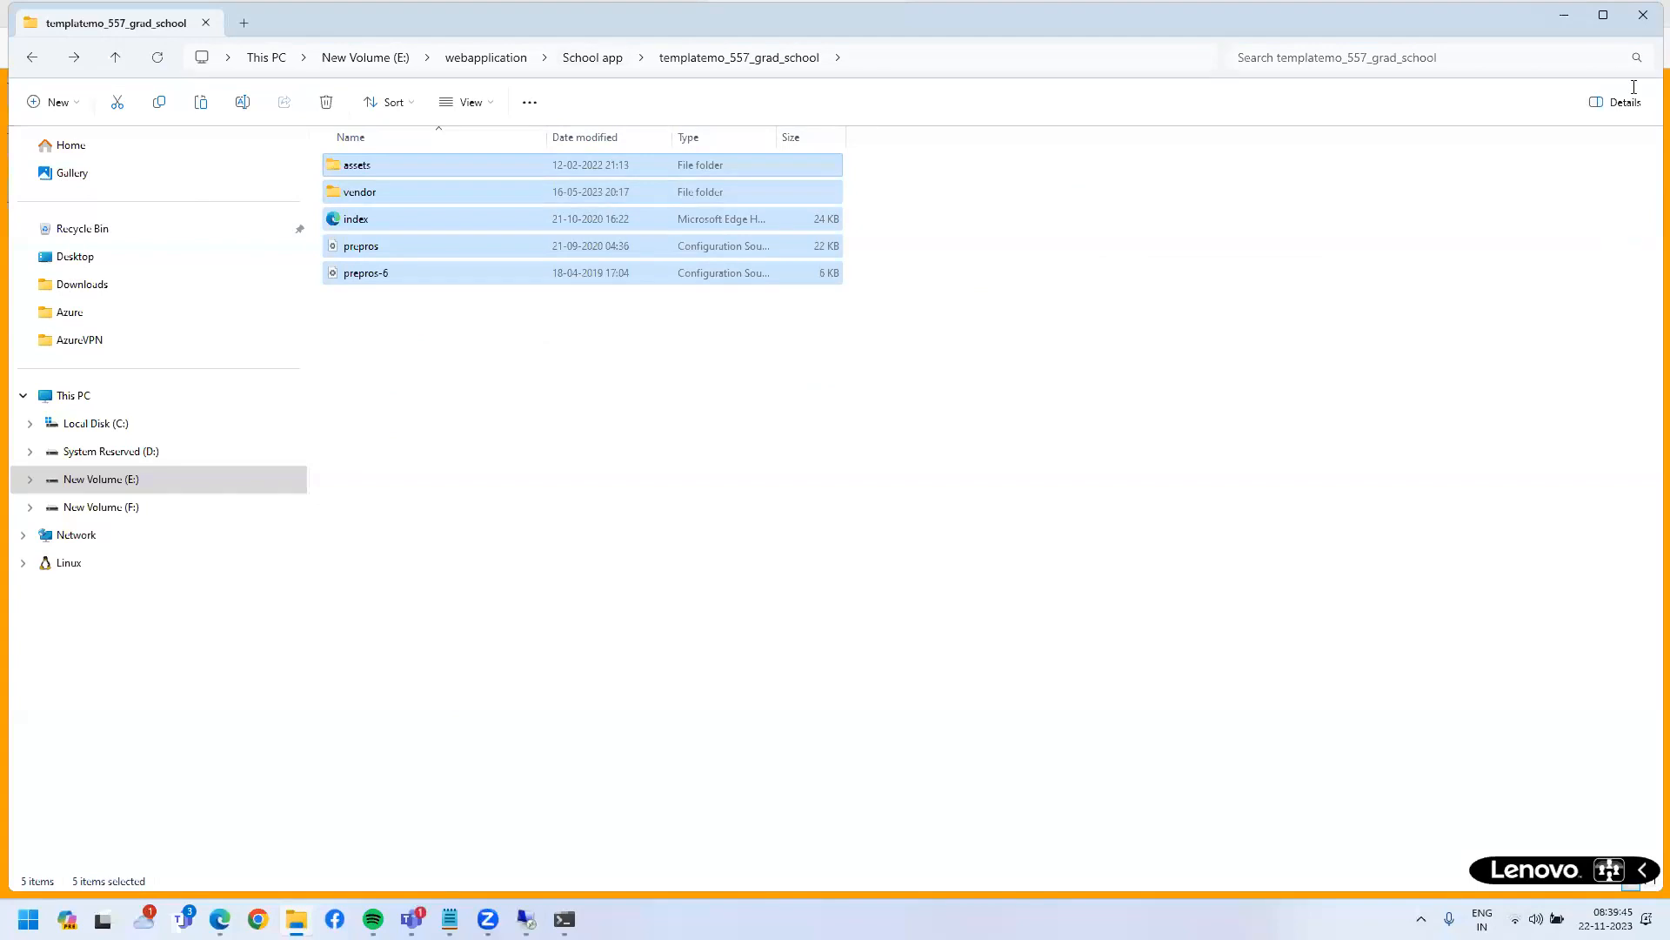
pyautogui.hotkey('alt', 'Tab')
pyautogui.press('F5')
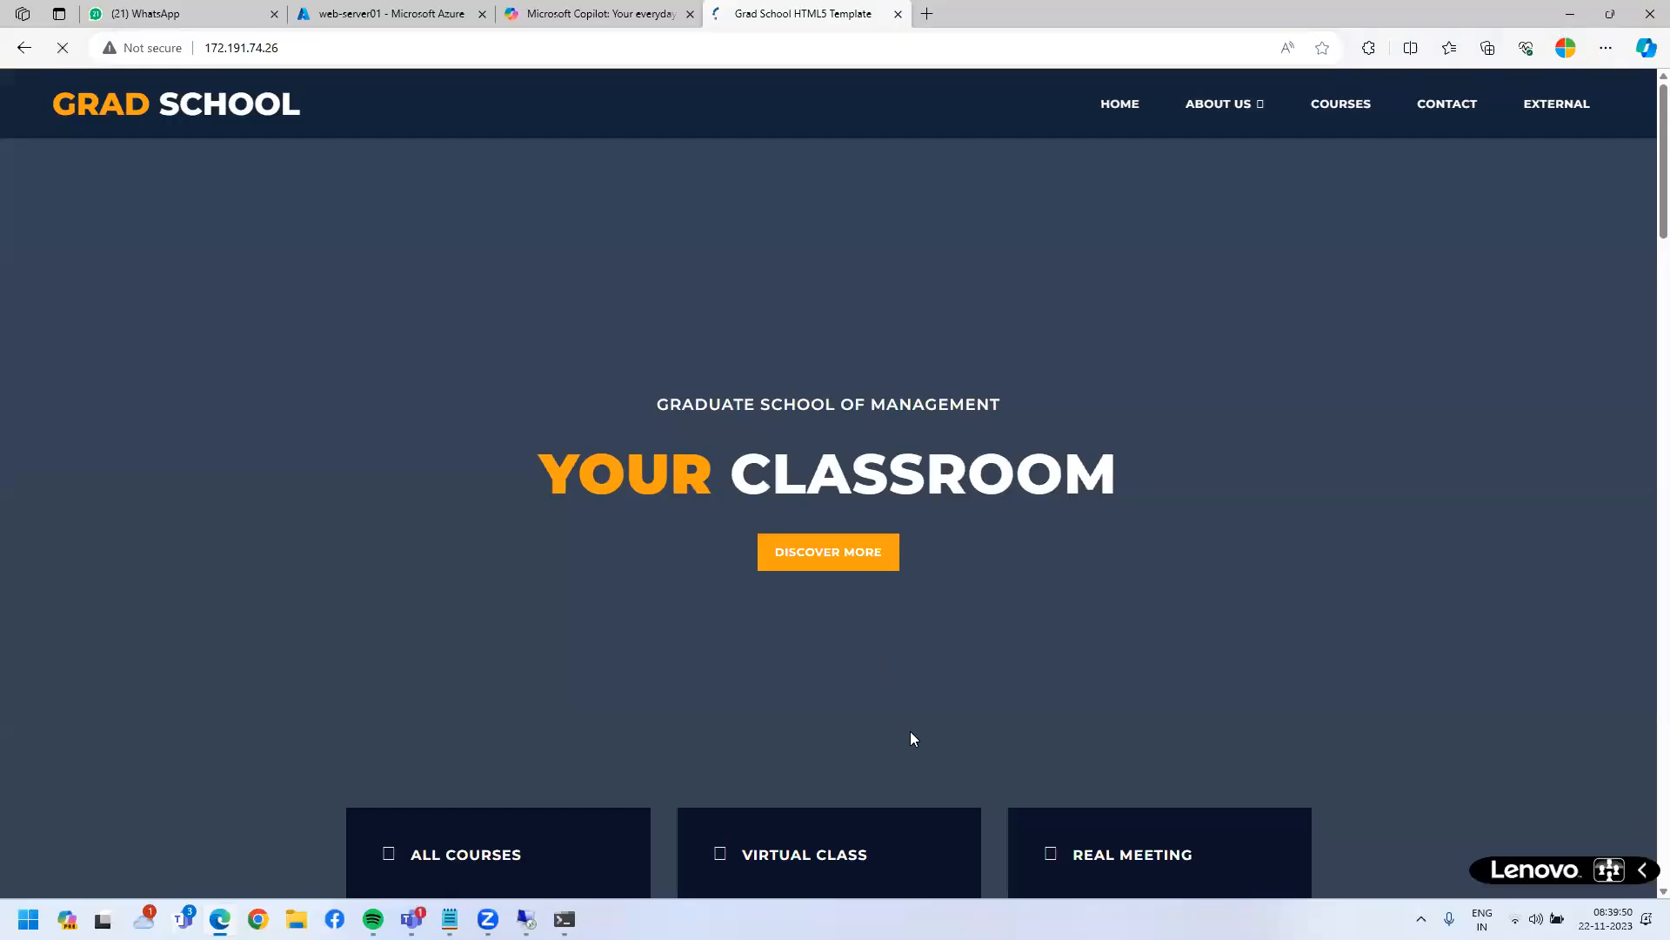
# - Scroll through the Grad School homepage and highlight the 'Take any online course' heading
pyautogui.scroll(-7, 910, 731)
pyautogui.scroll(-7, 948, 781)
pyautogui.scroll(14, 969, 784)
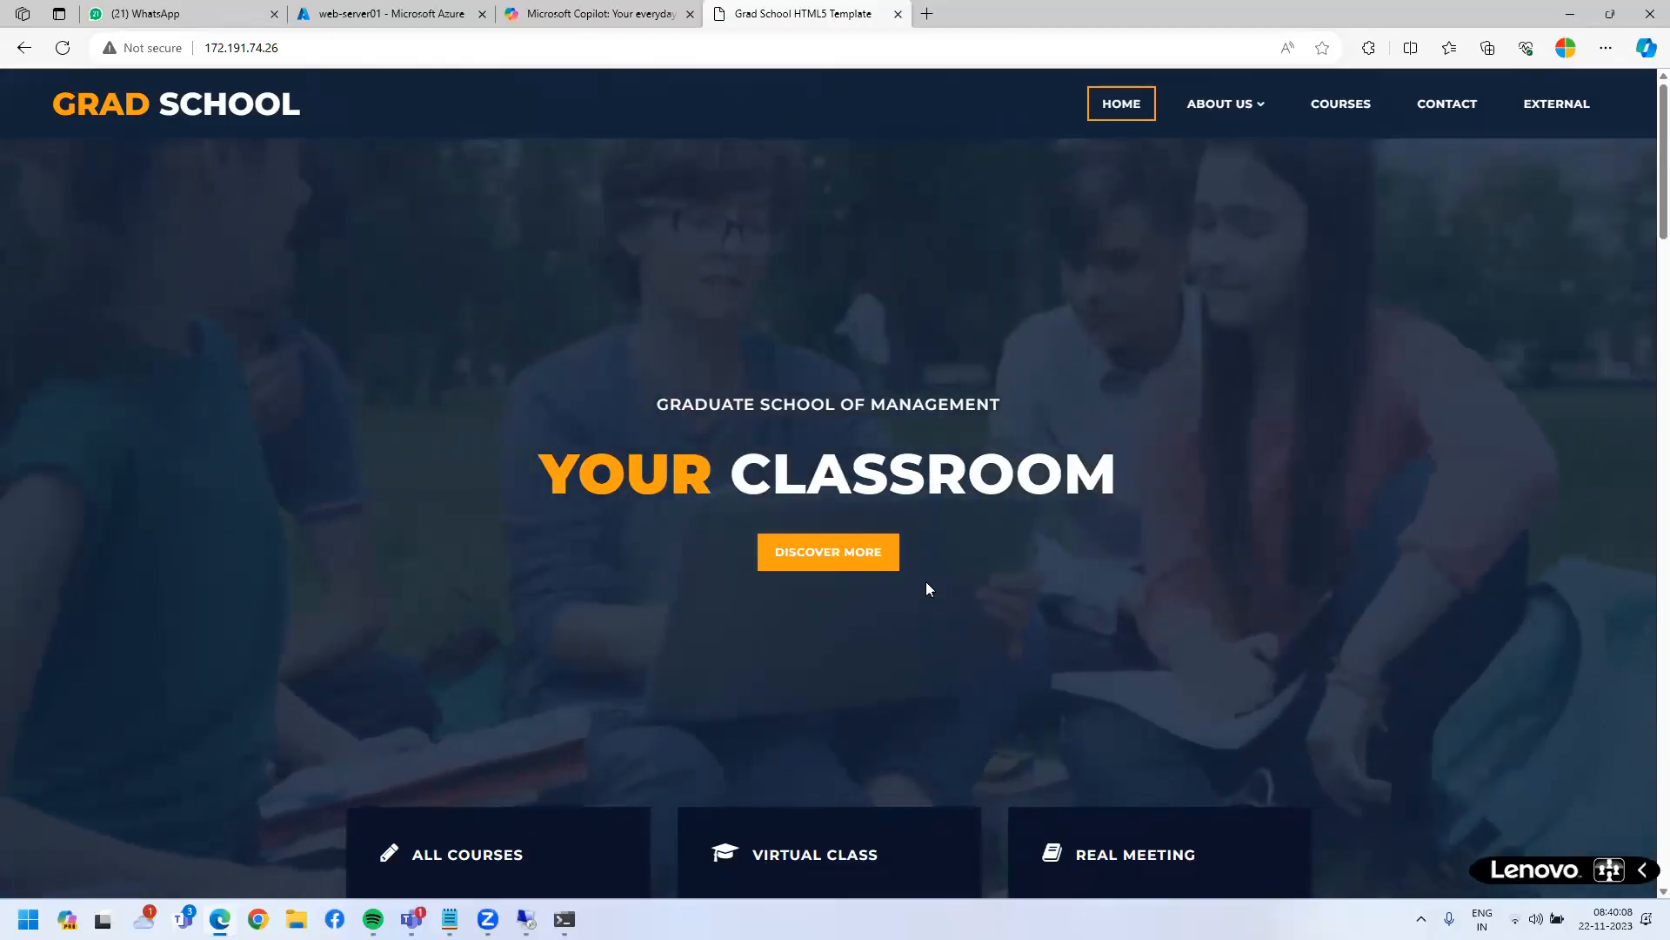
pyautogui.scroll(-3, 548, 599)
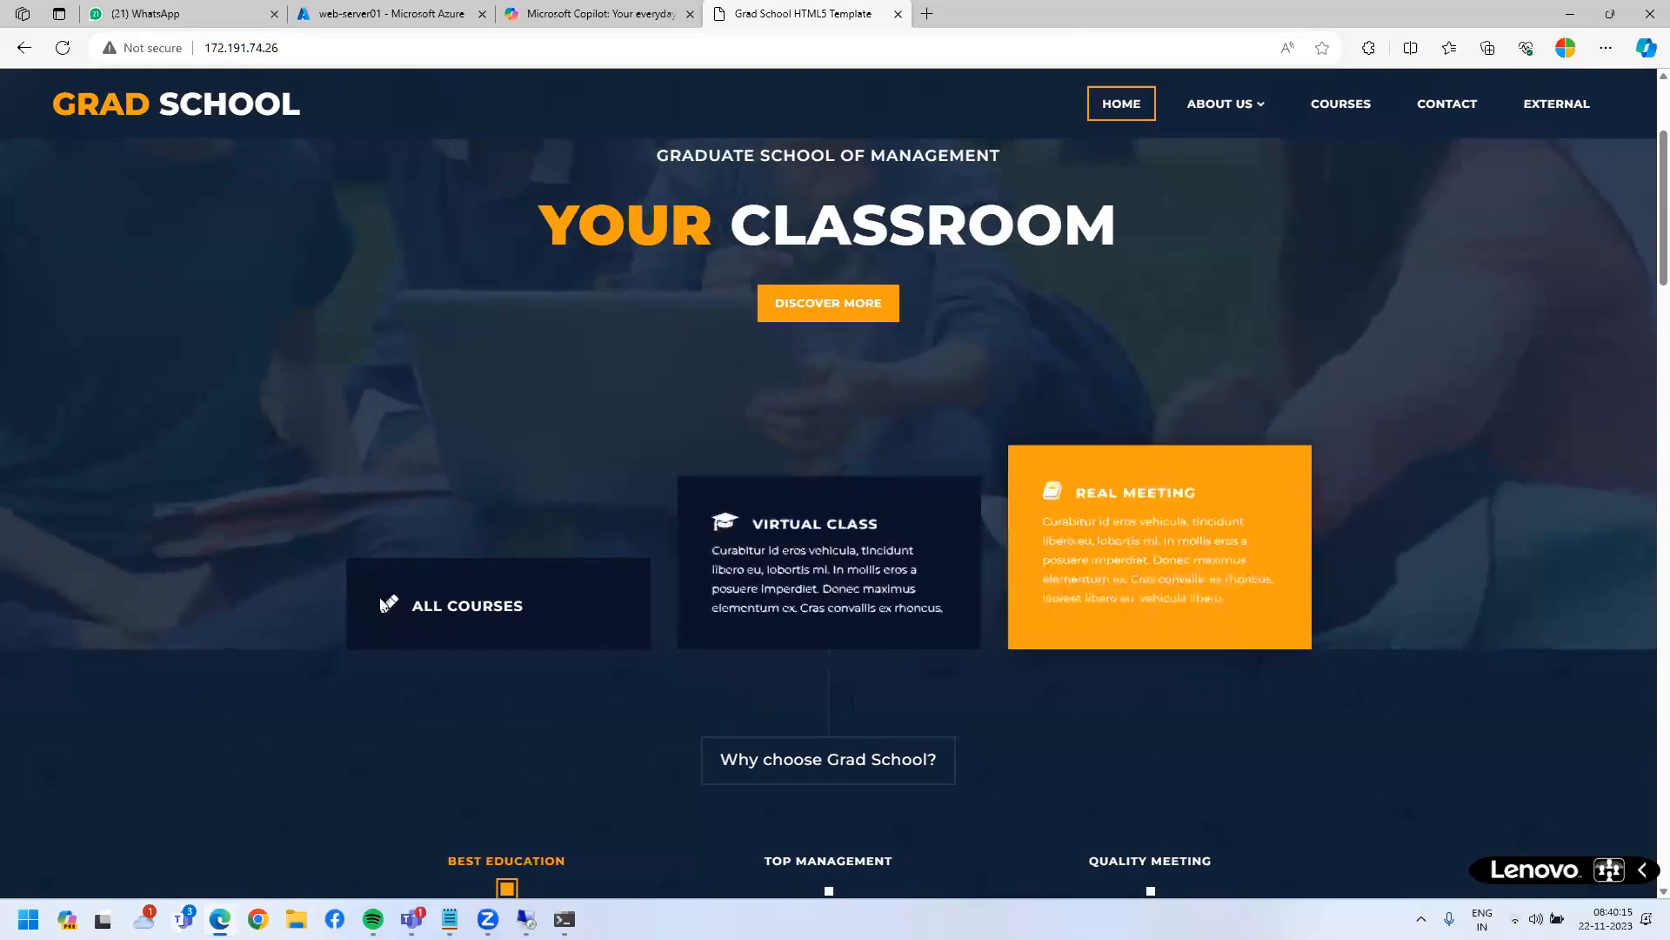
pyautogui.scroll(-15, 910, 633)
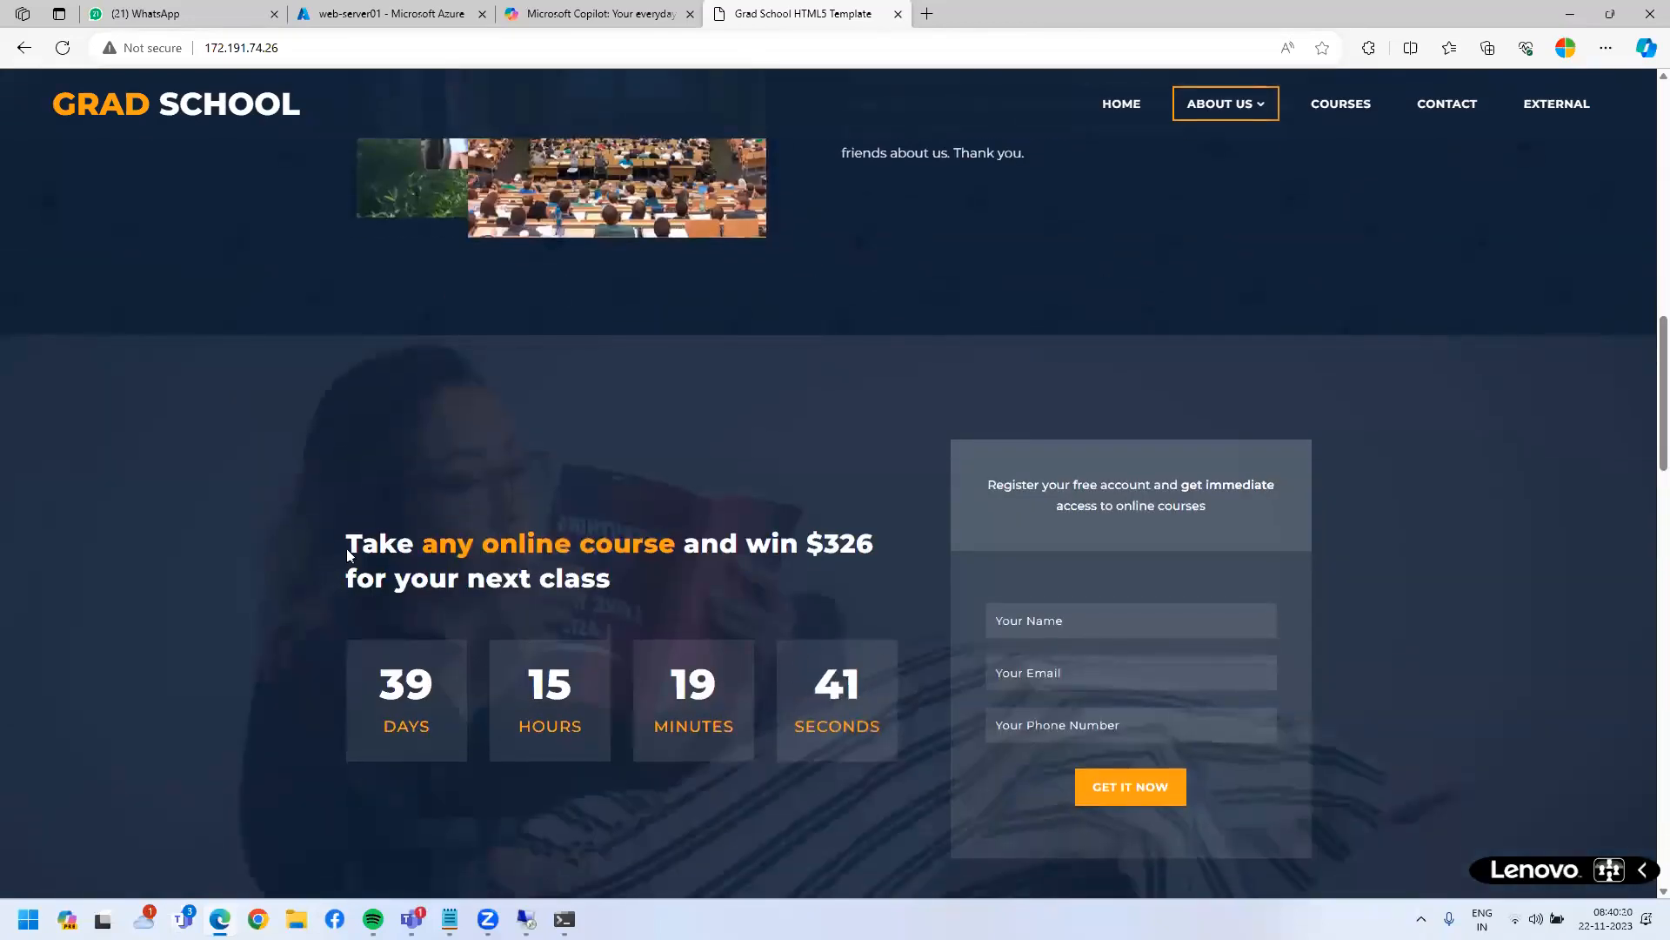
pyautogui.moveTo(723, 581); pyautogui.dragTo(325, 627)
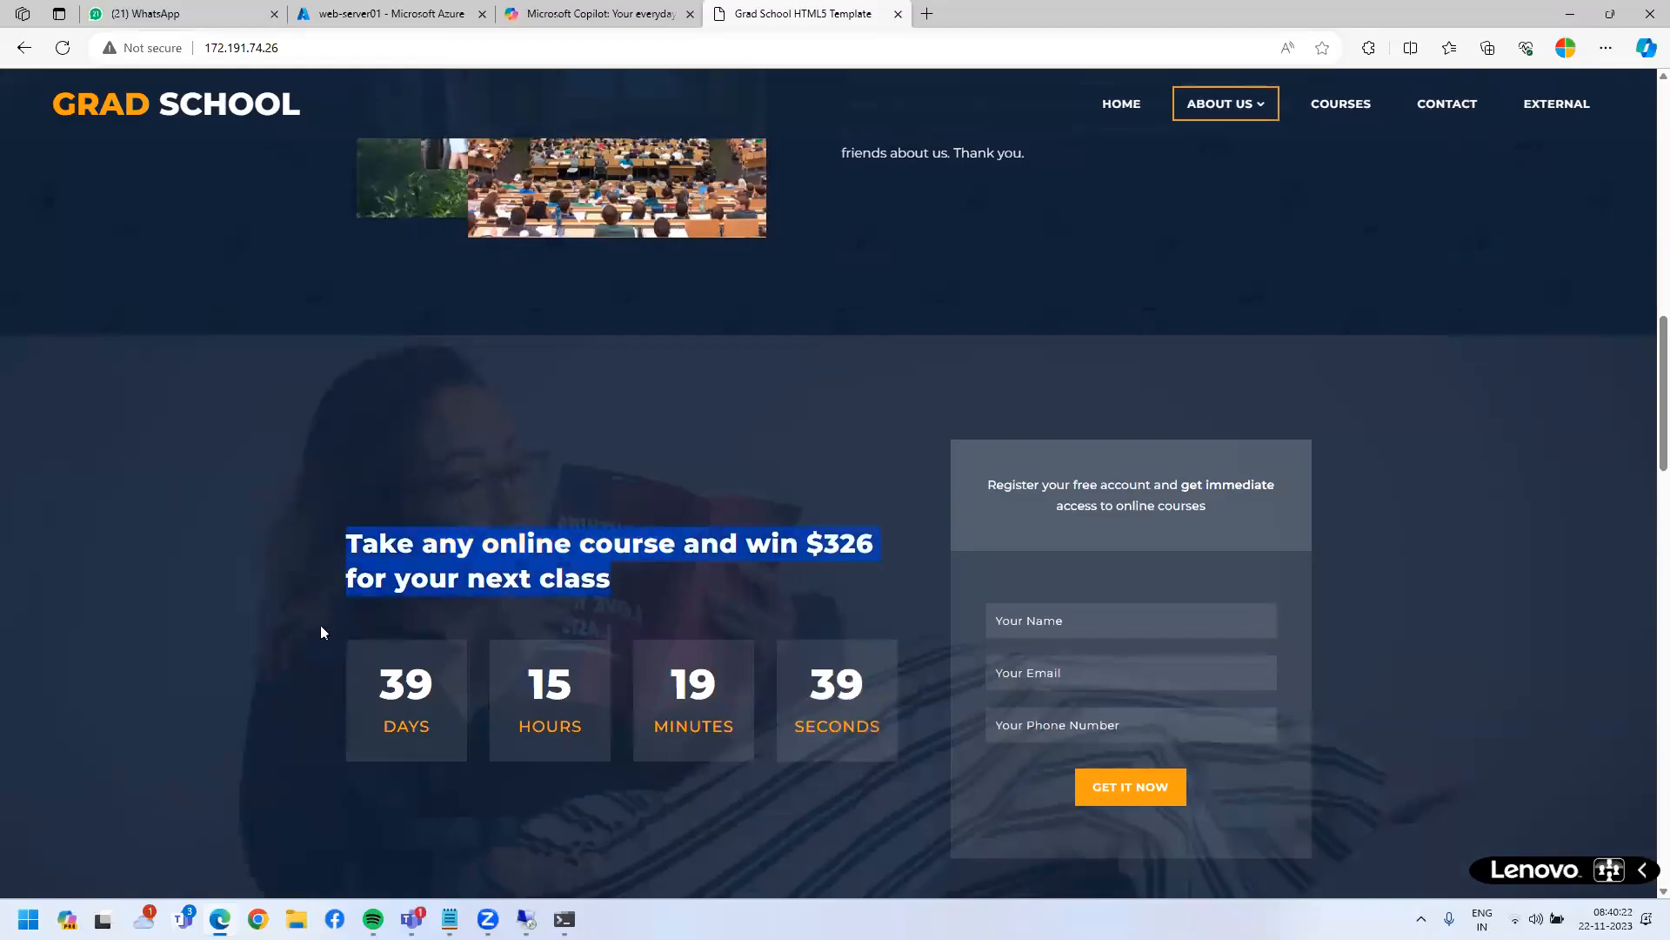
pyautogui.click(799, 659)
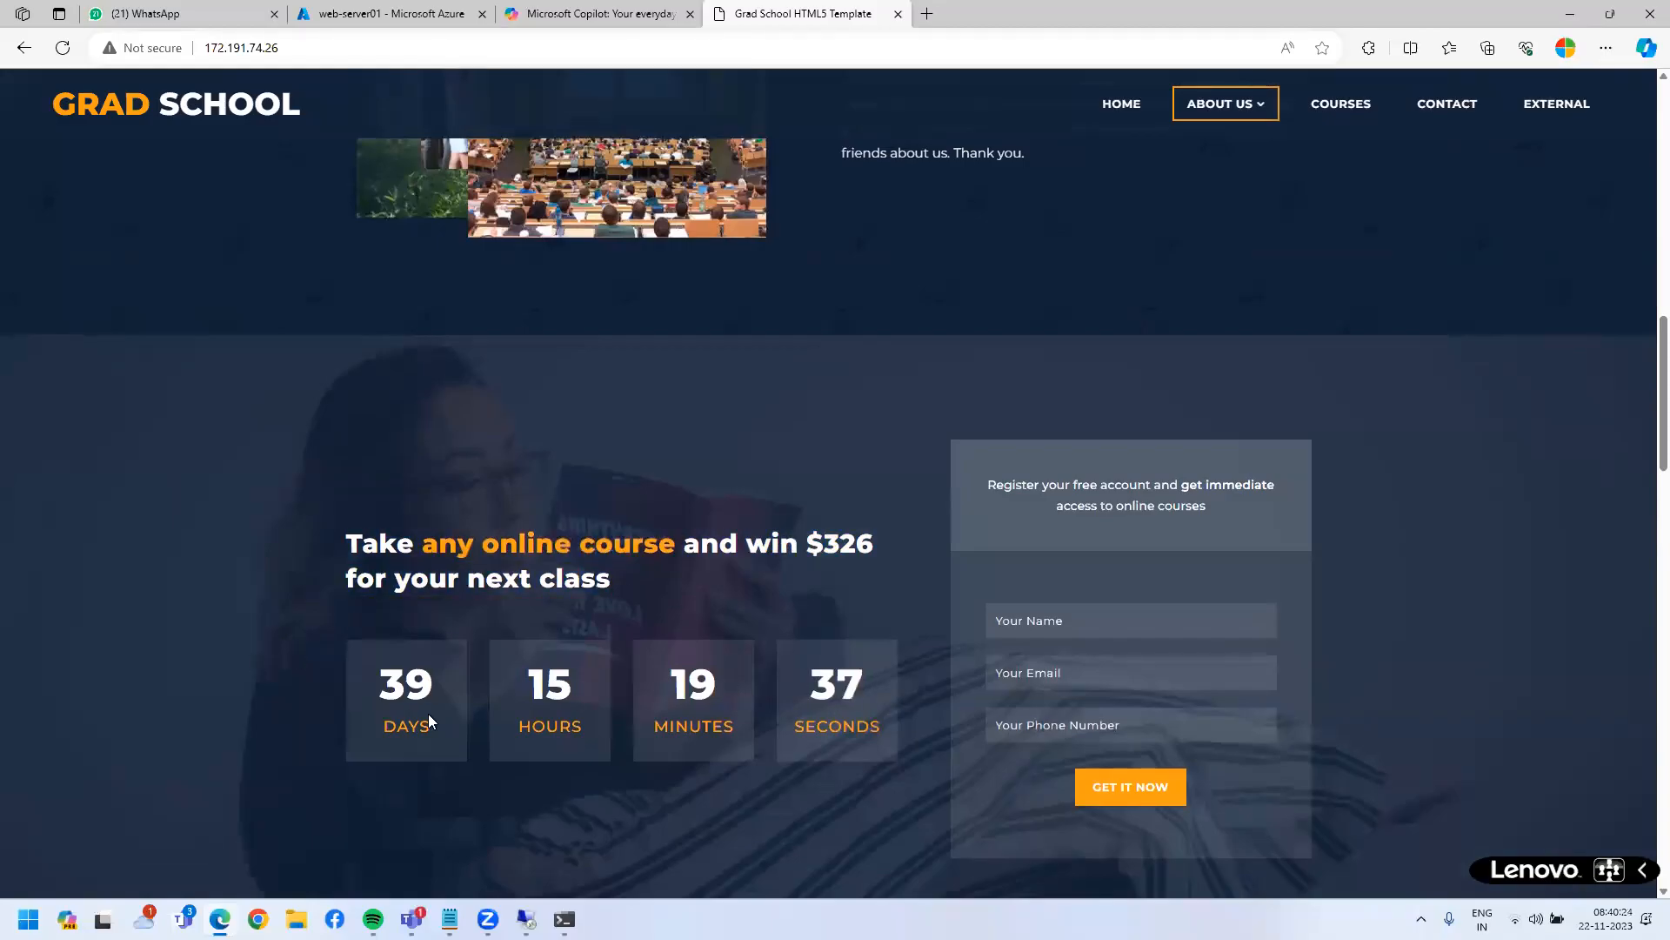
# - Scroll back to the top and highlight the GRAD SCHOOL logo text
pyautogui.scroll(-8, 430, 714)
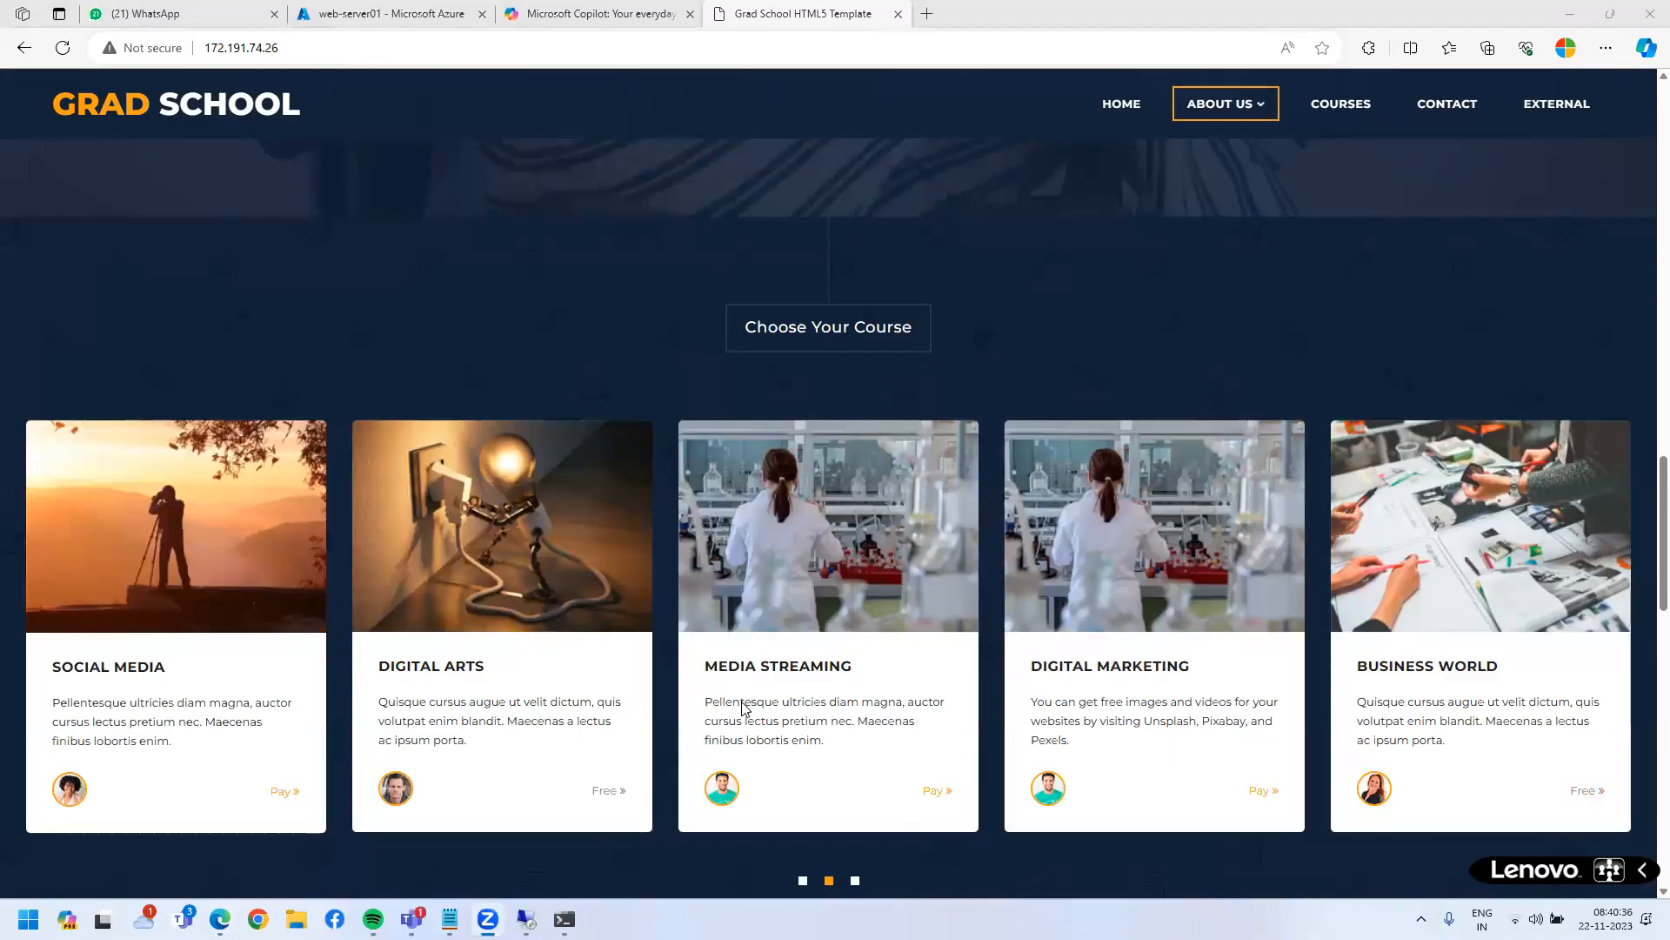
pyautogui.scroll(-14, 741, 701)
pyautogui.scroll(20, 742, 701)
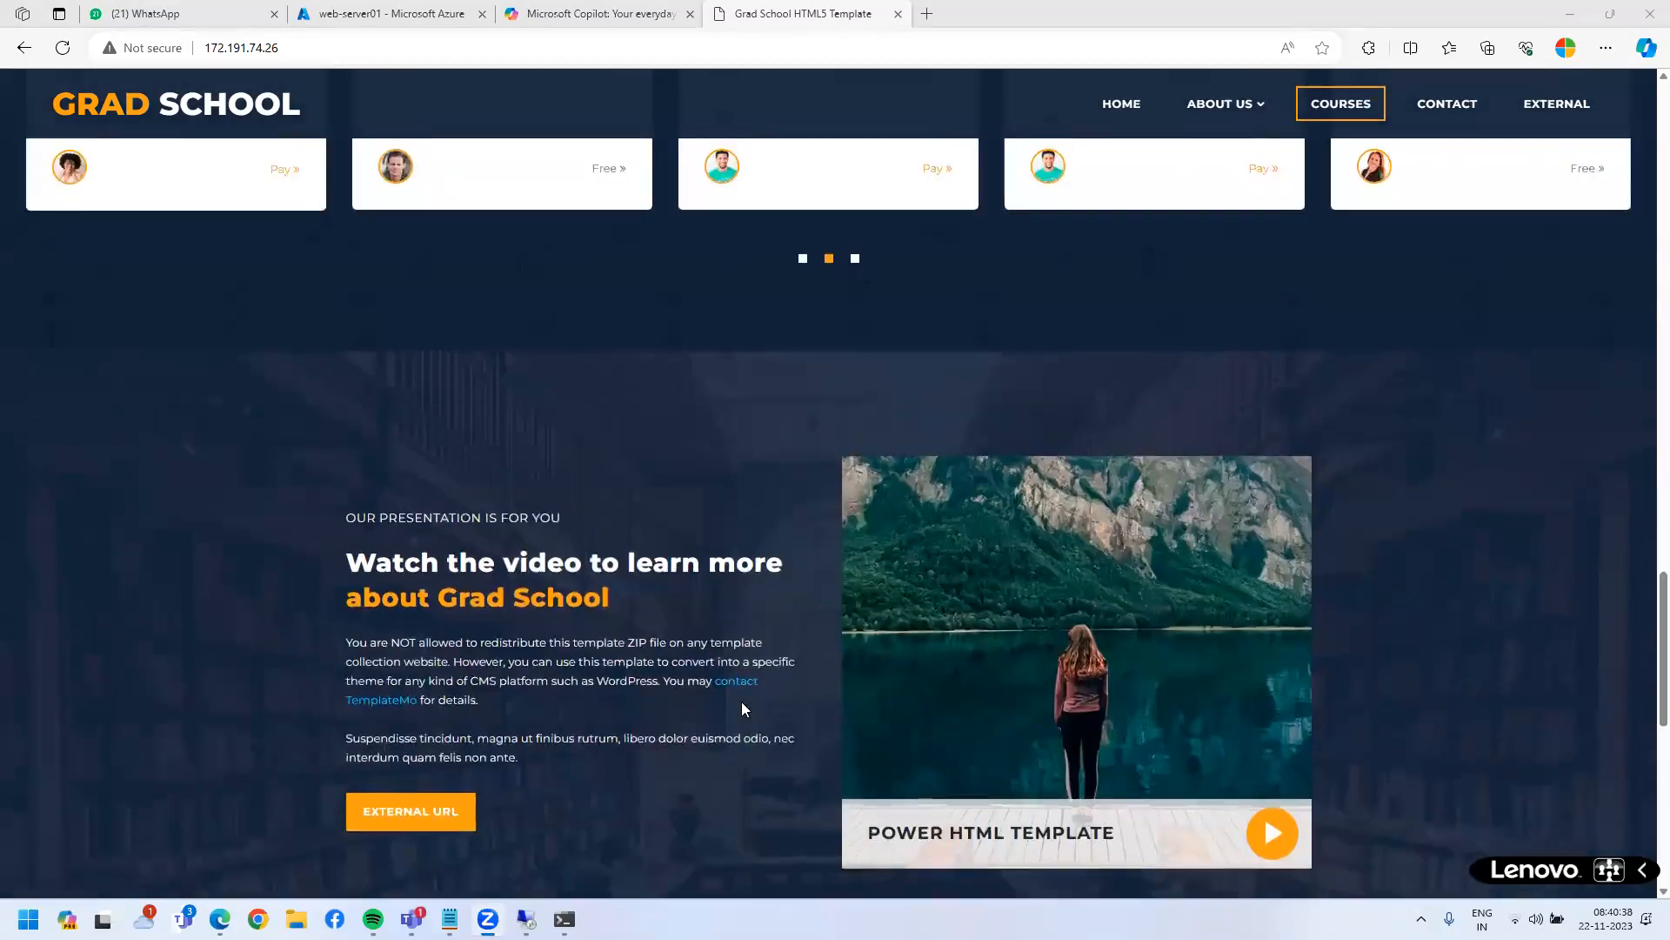
pyautogui.scroll(10, 741, 701)
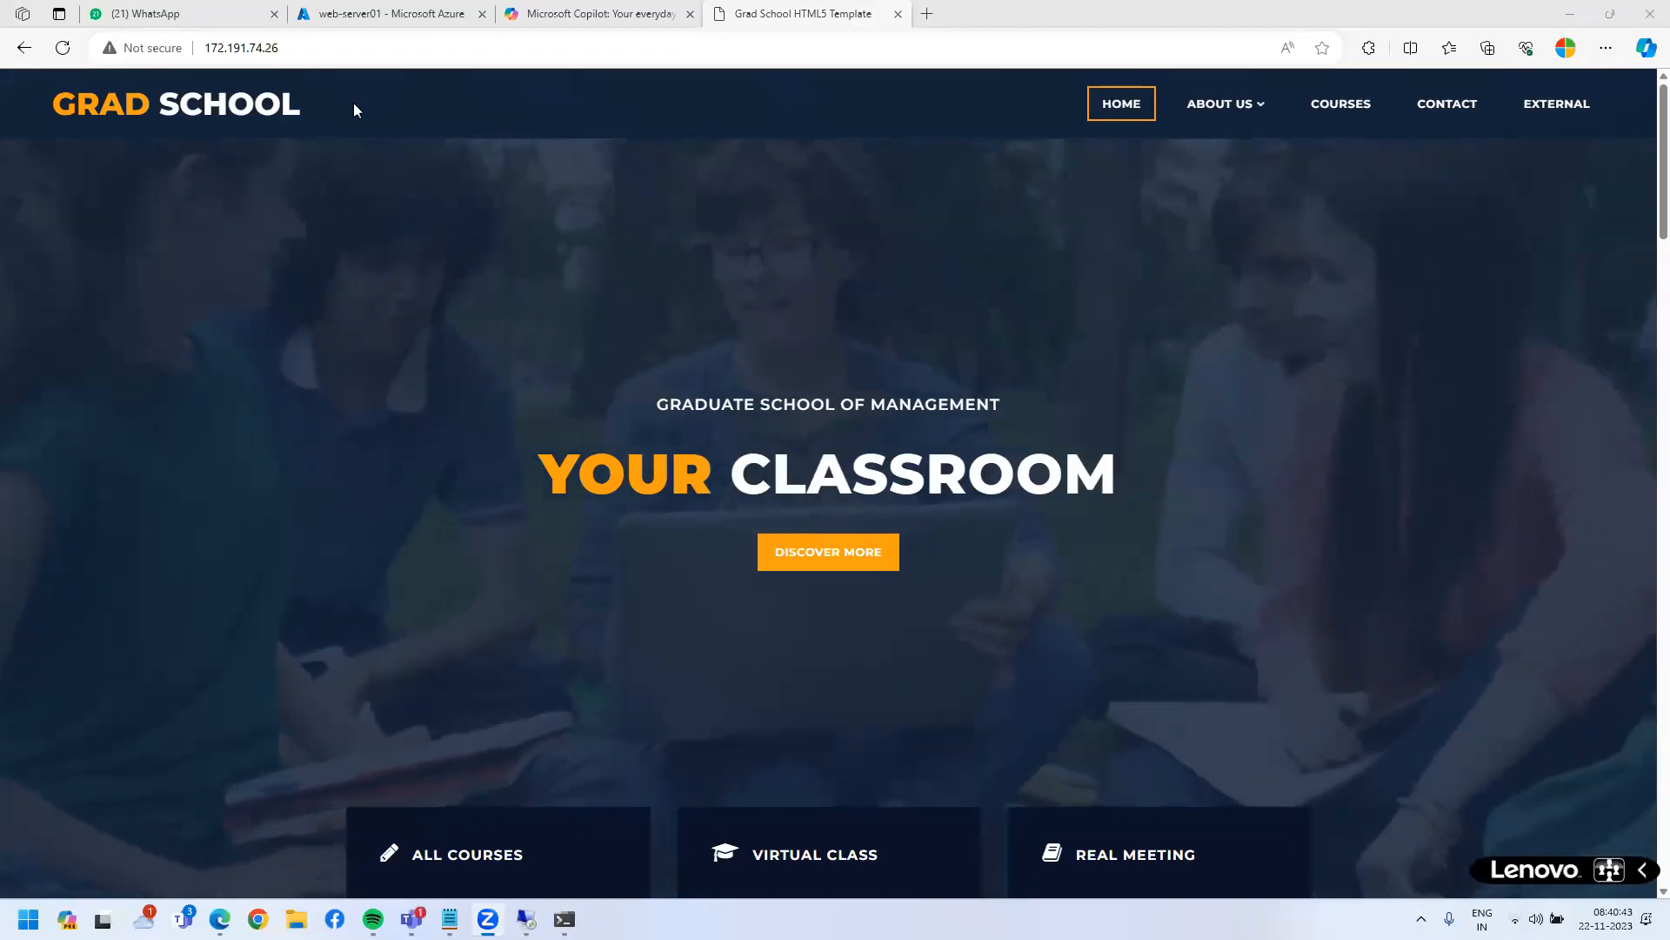
pyautogui.moveTo(353, 102); pyautogui.dragTo(38, 88)
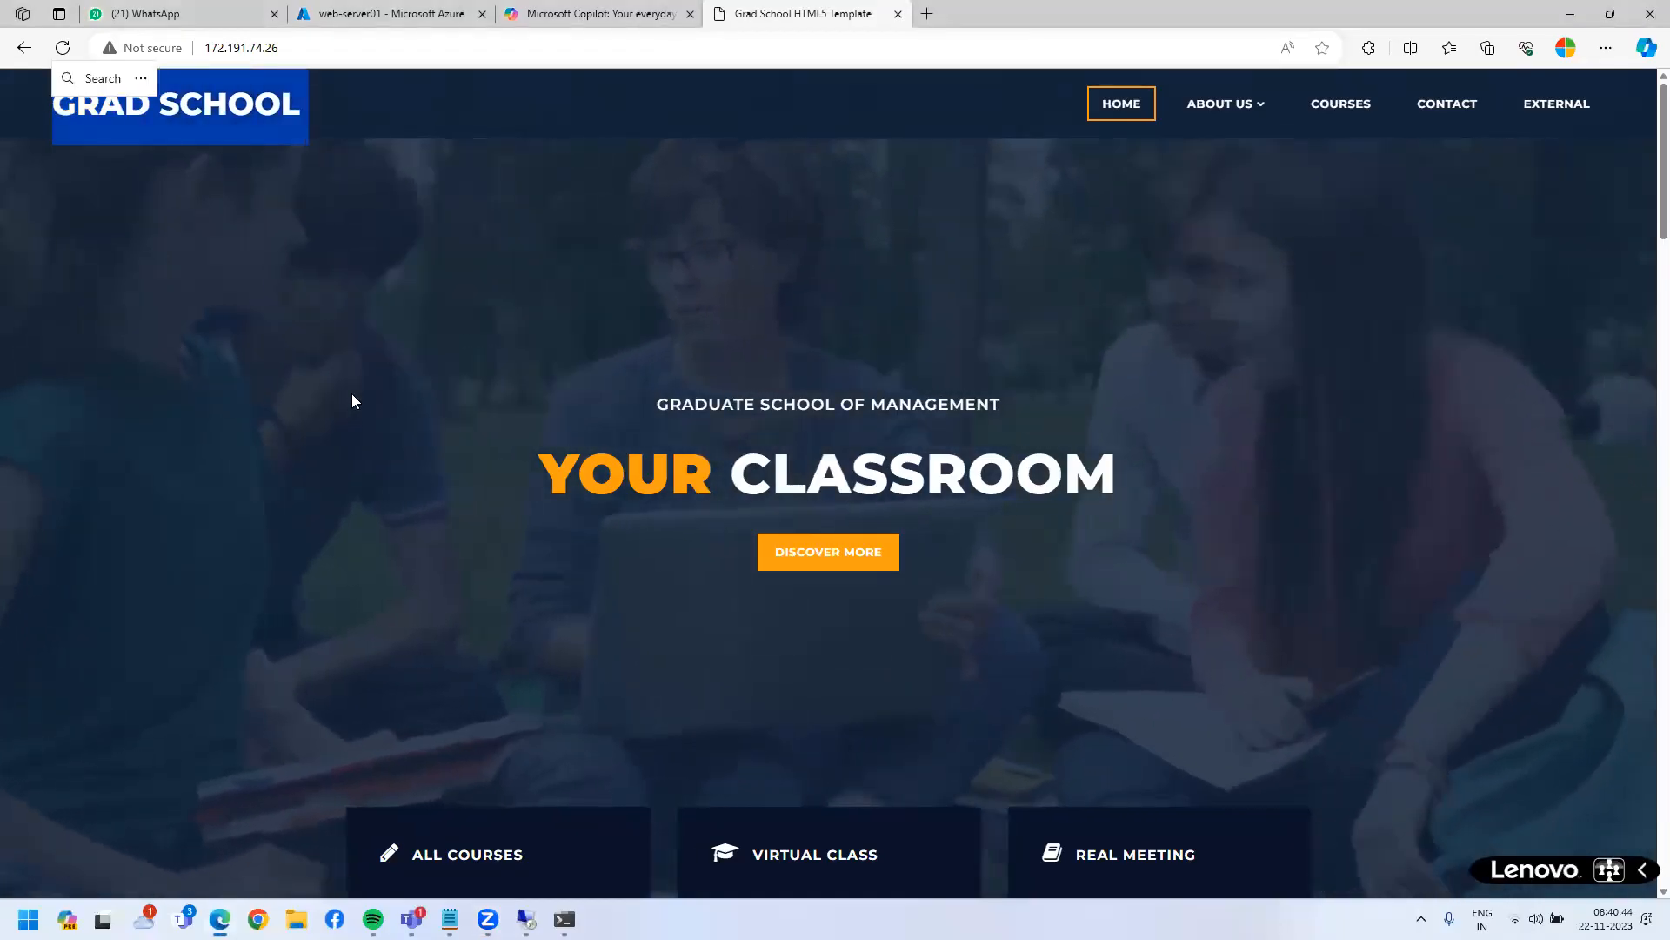
pyautogui.click(351, 393)
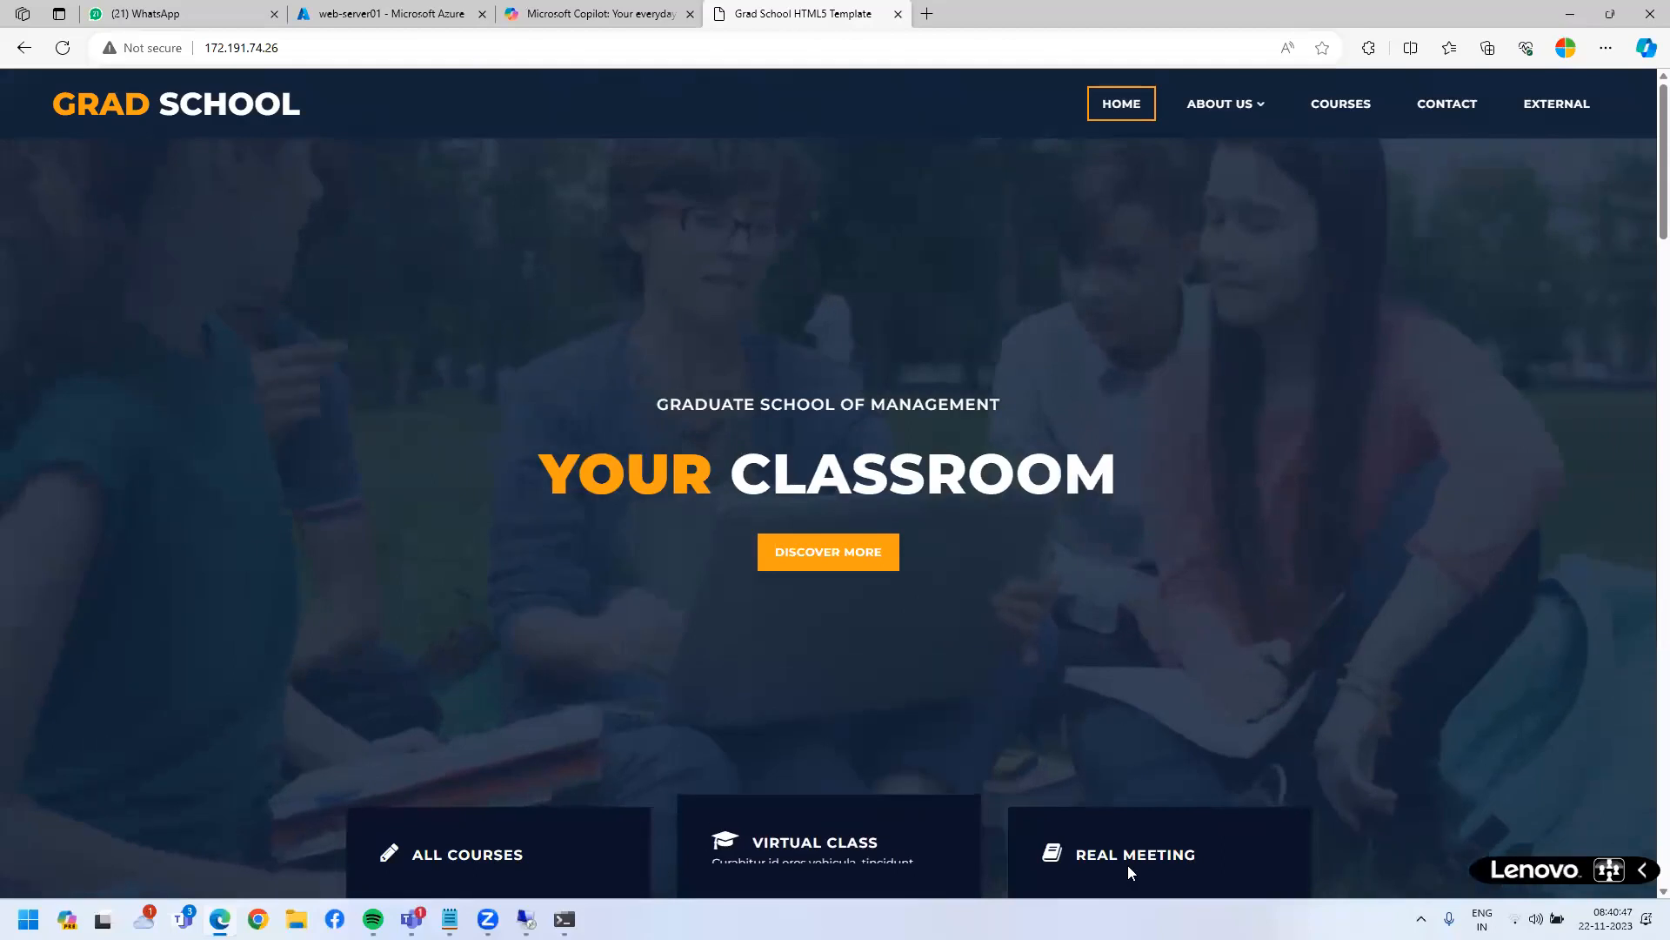
# - Select the 172.191.74.26 address and mark the 'Not secure' warning in red
pyautogui.moveTo(1128, 865)
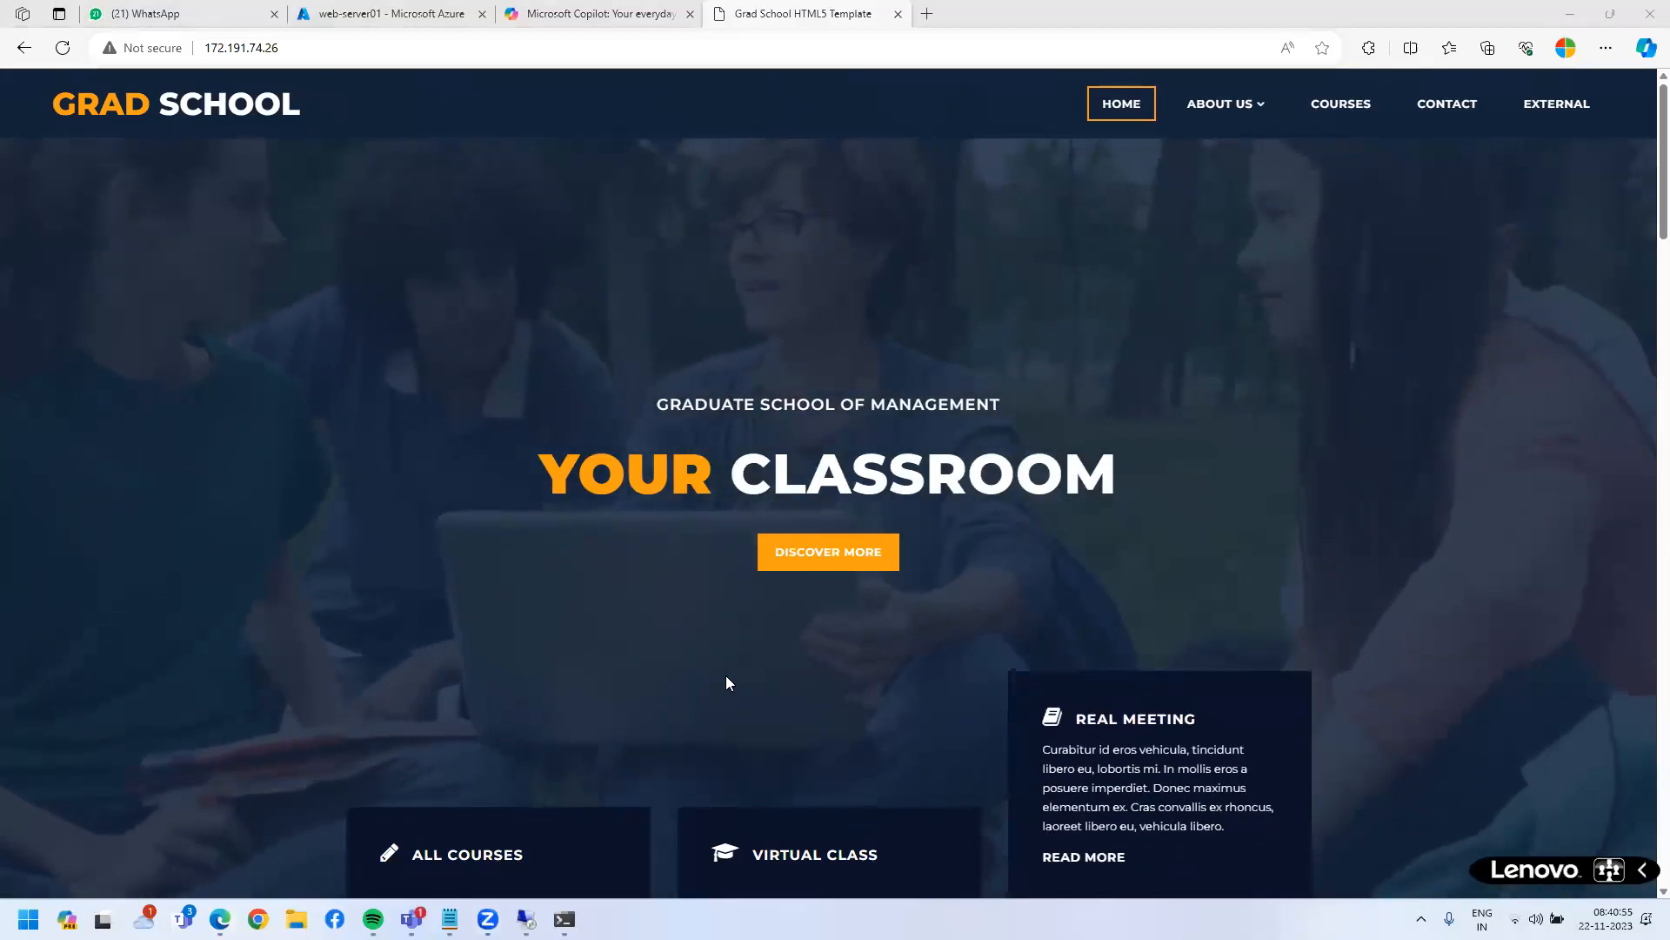
pyautogui.click(303, 55)
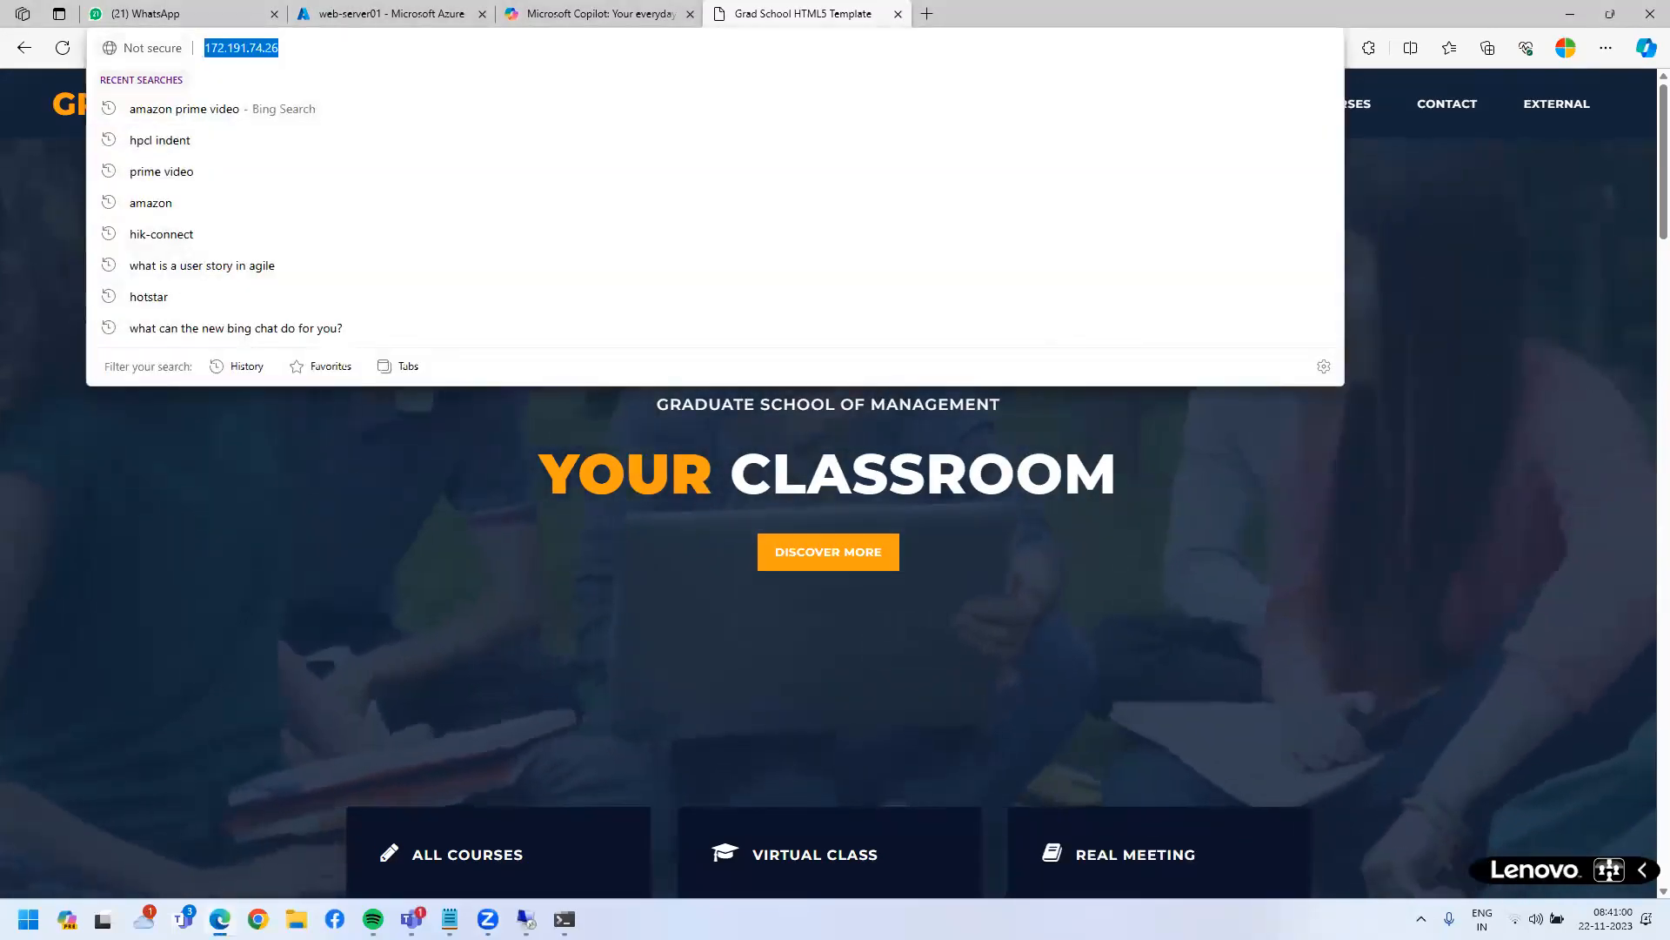
pyautogui.moveTo(107, 30); pyautogui.dragTo(202, 67)
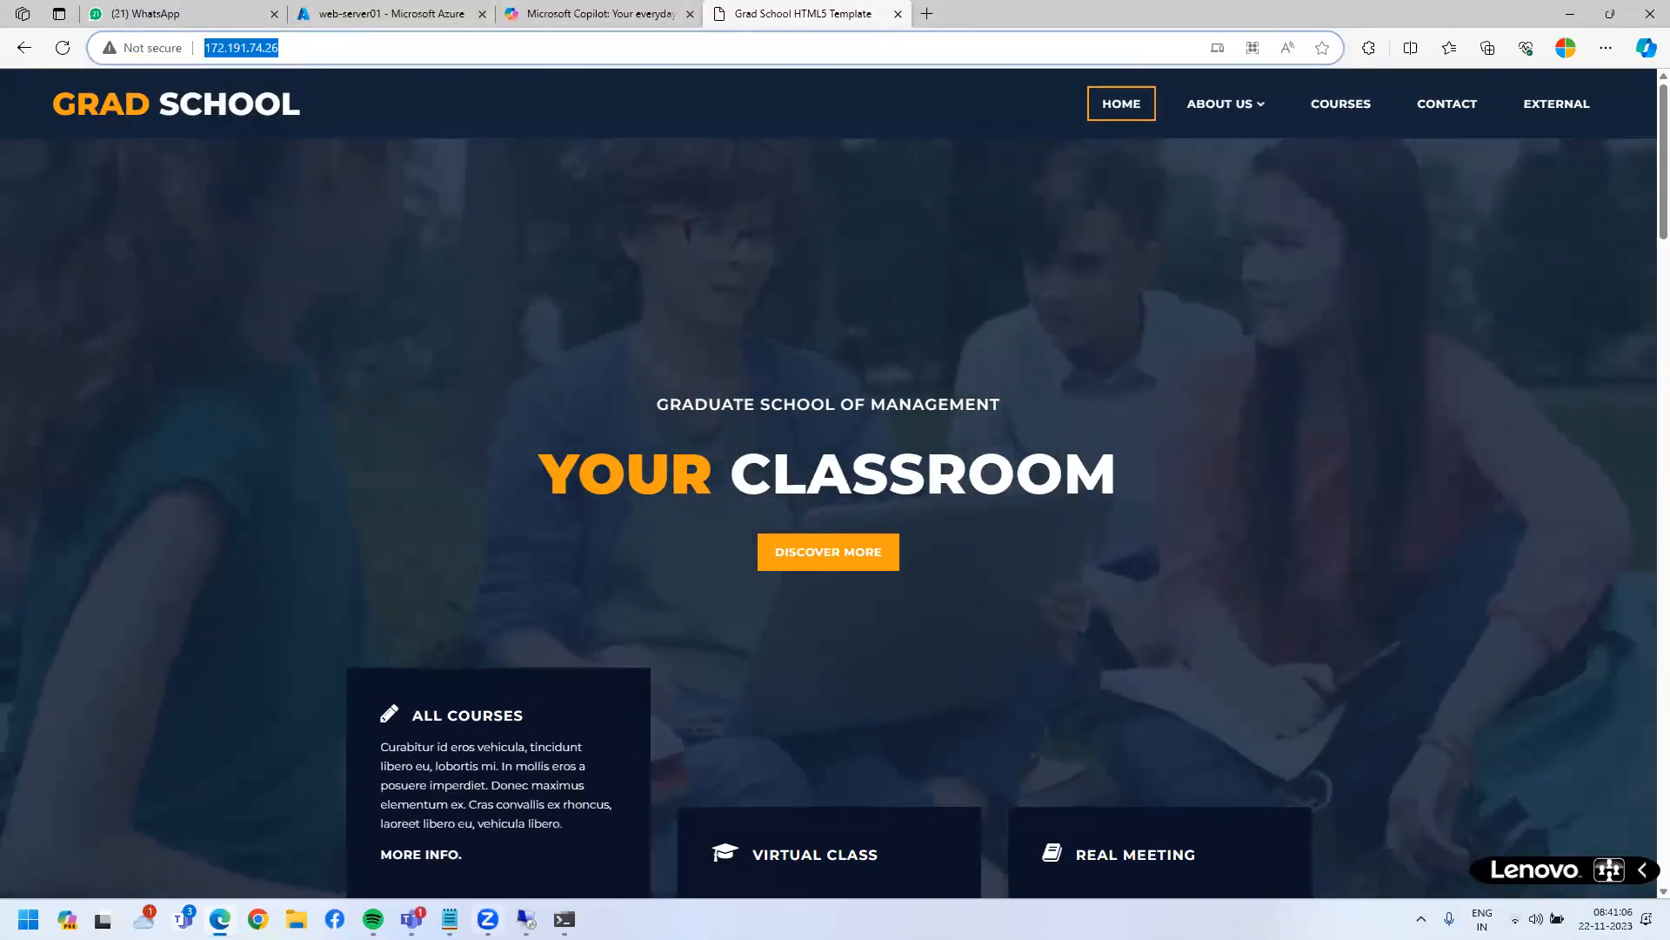
pyautogui.moveTo(450, 919)
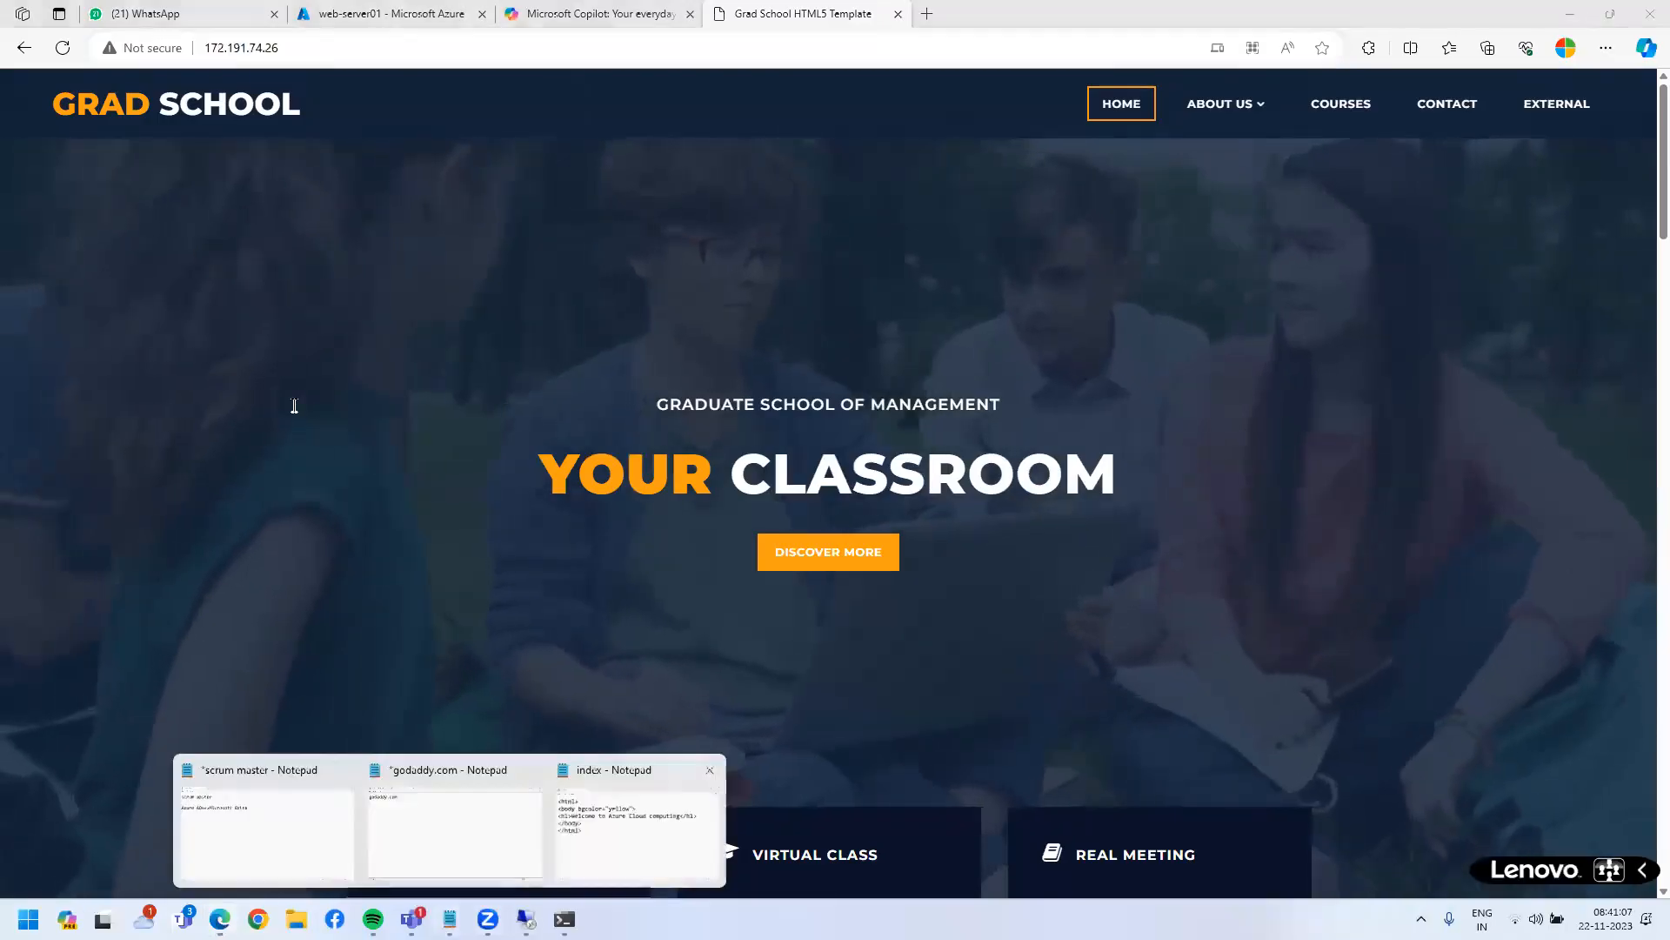
pyautogui.click(641, 818)
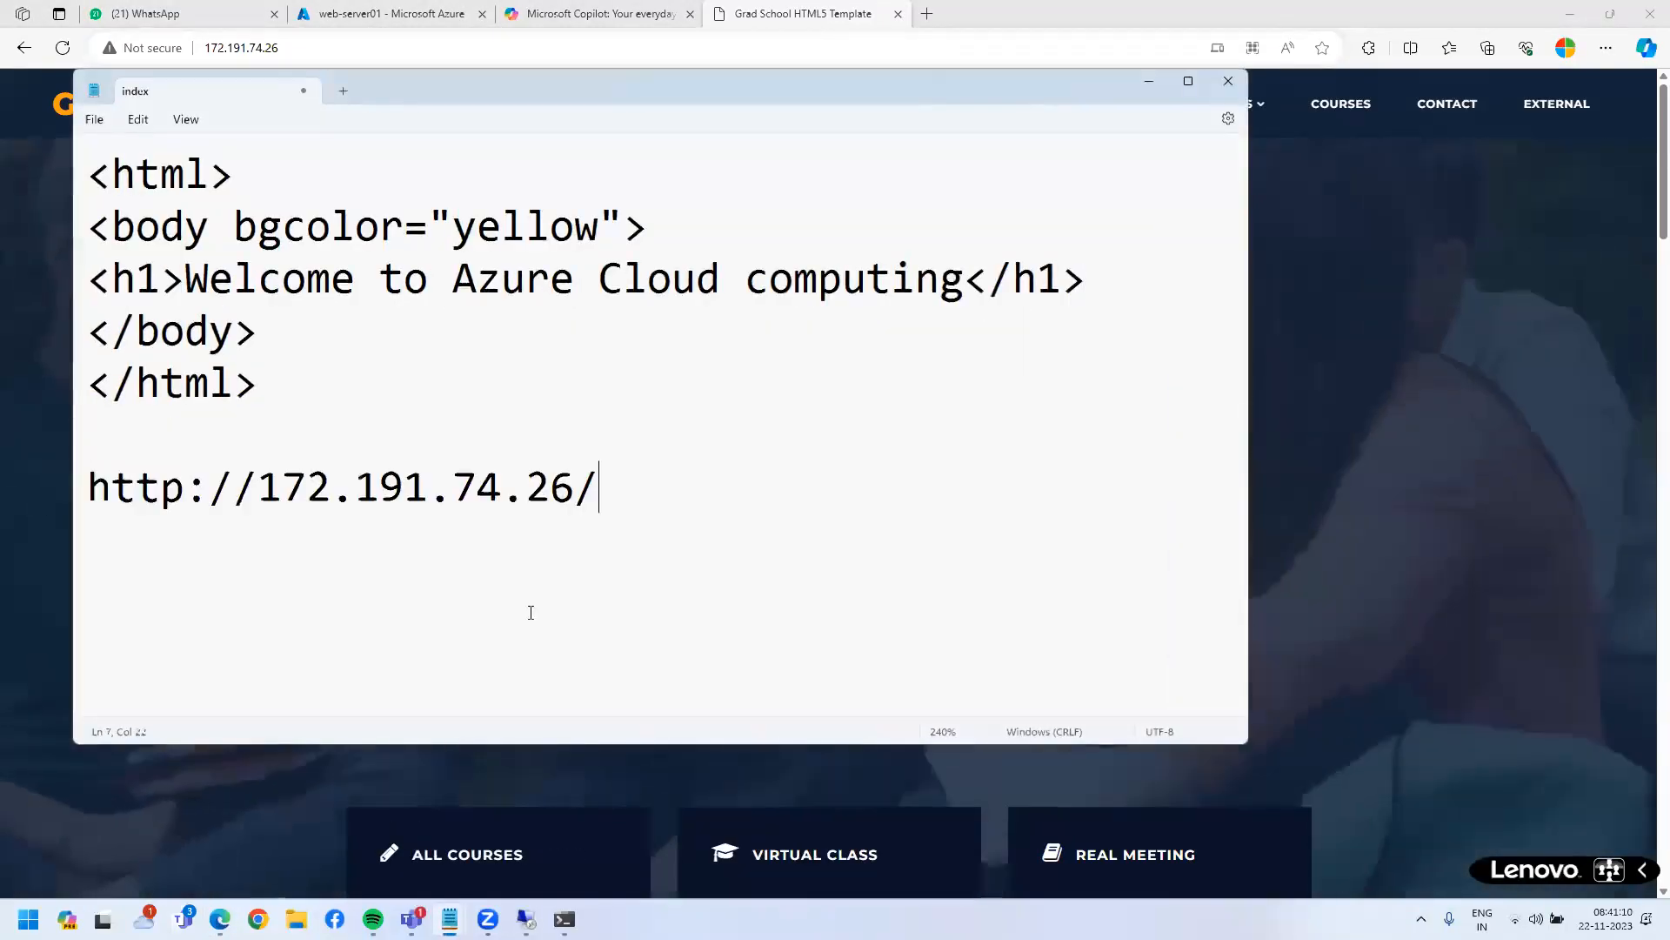
pyautogui.press('Home')
pyautogui.hotkey('ctrl', 'shift', 'Right')
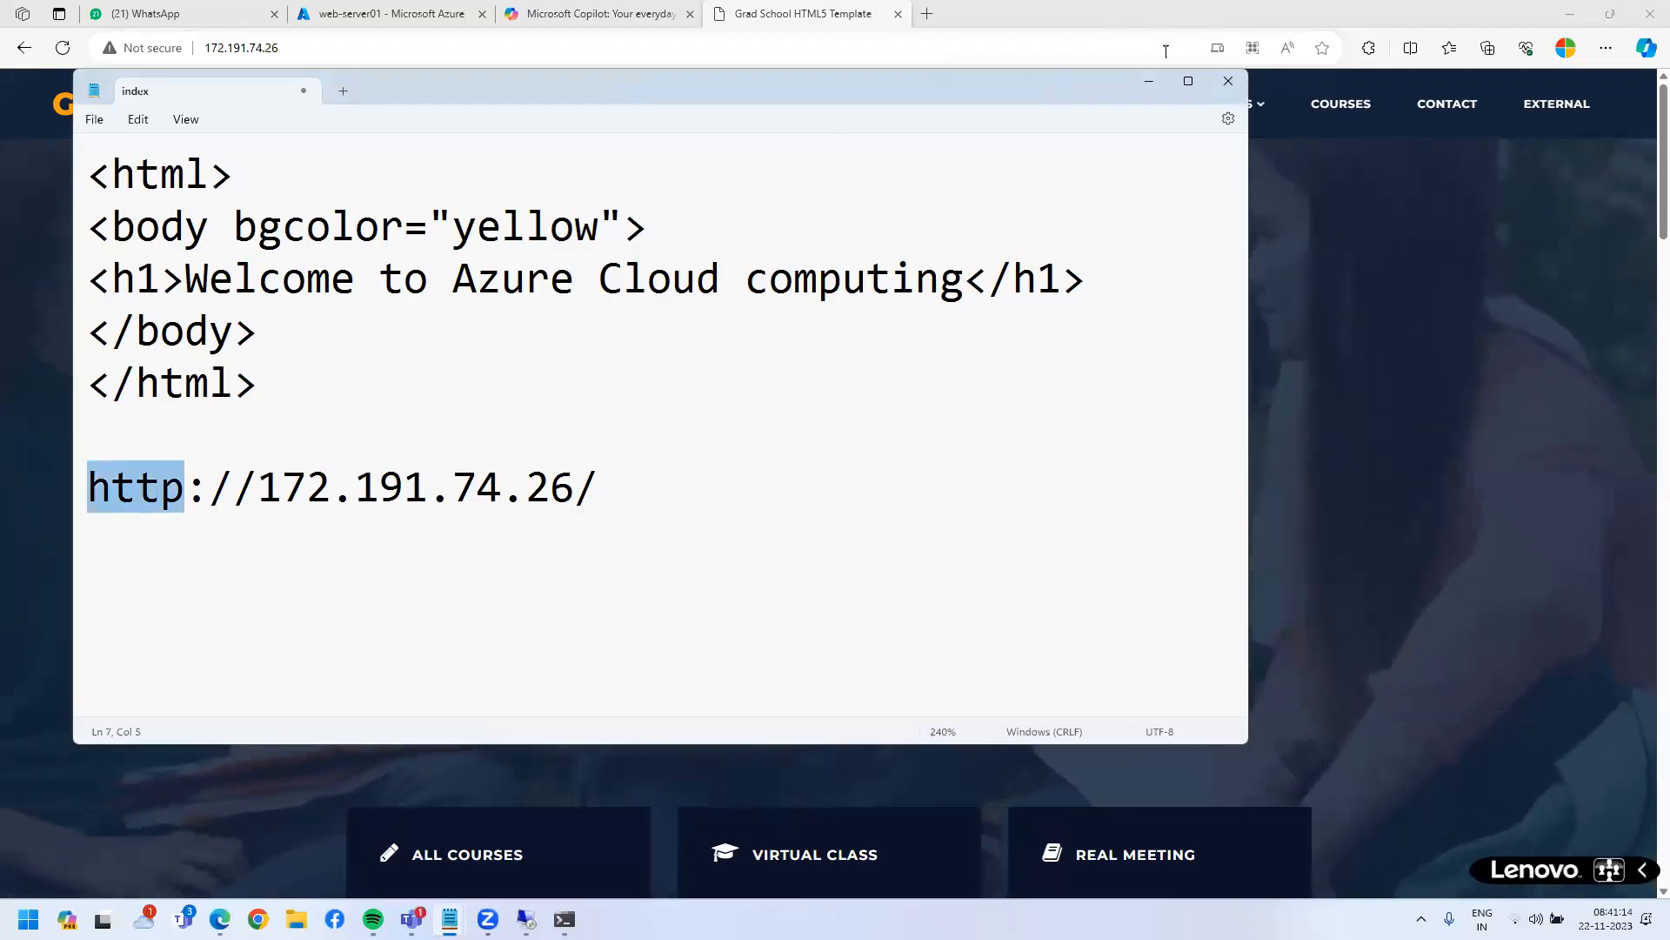
pyautogui.click(369, 14)
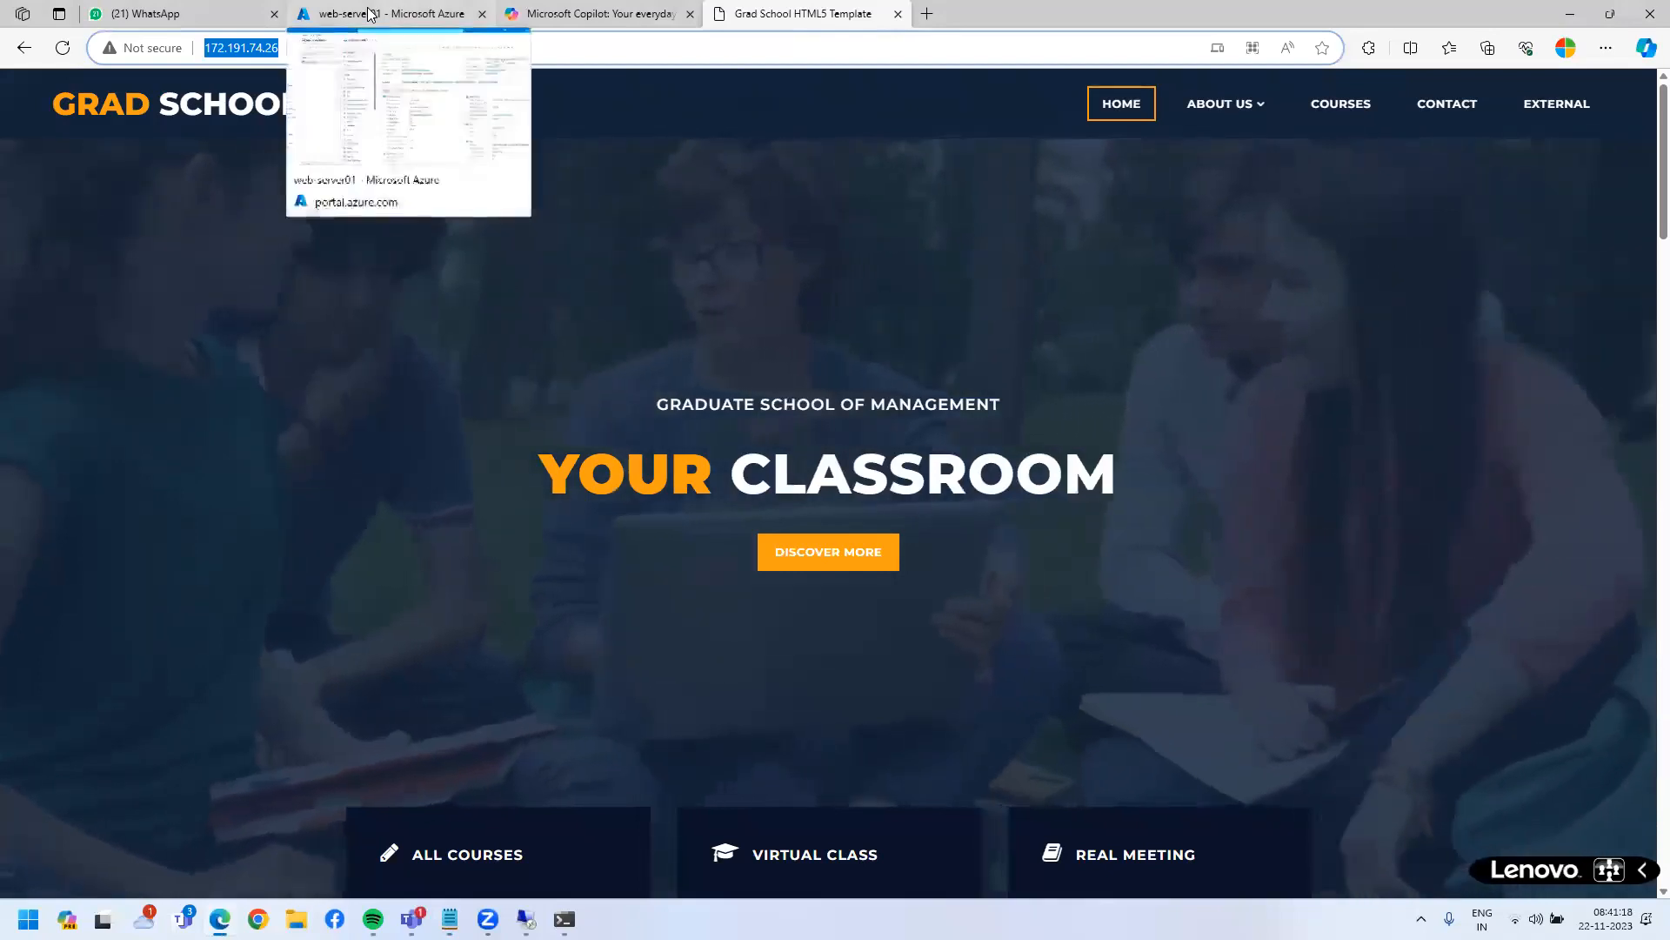
# - Switch to the web-server01 Azure page and box the 'Not configured' DNS name field
pyautogui.click(369, 14)
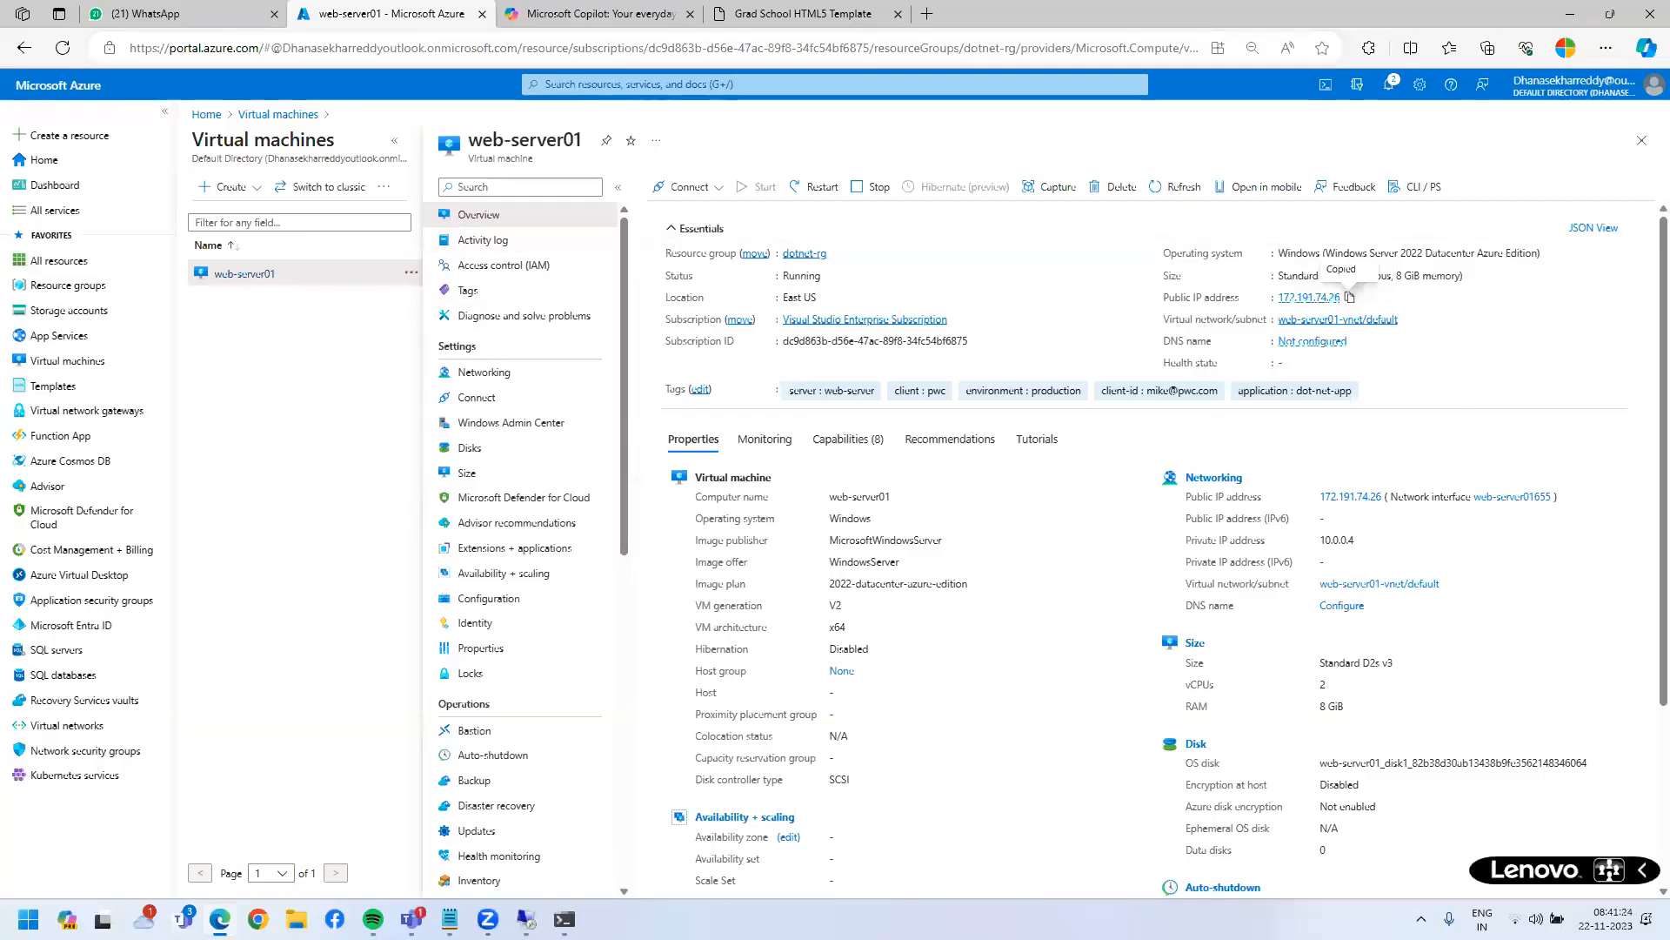
pyautogui.moveTo(1159, 326)
pyautogui.mouseDown()
pyautogui.moveTo(1211, 359)
pyautogui.moveTo(1467, 357)
pyautogui.mouseUp()
# - Open the public IP's DNS settings and enter the label tcs2024, checking its availability
pyautogui.click(1312, 344)
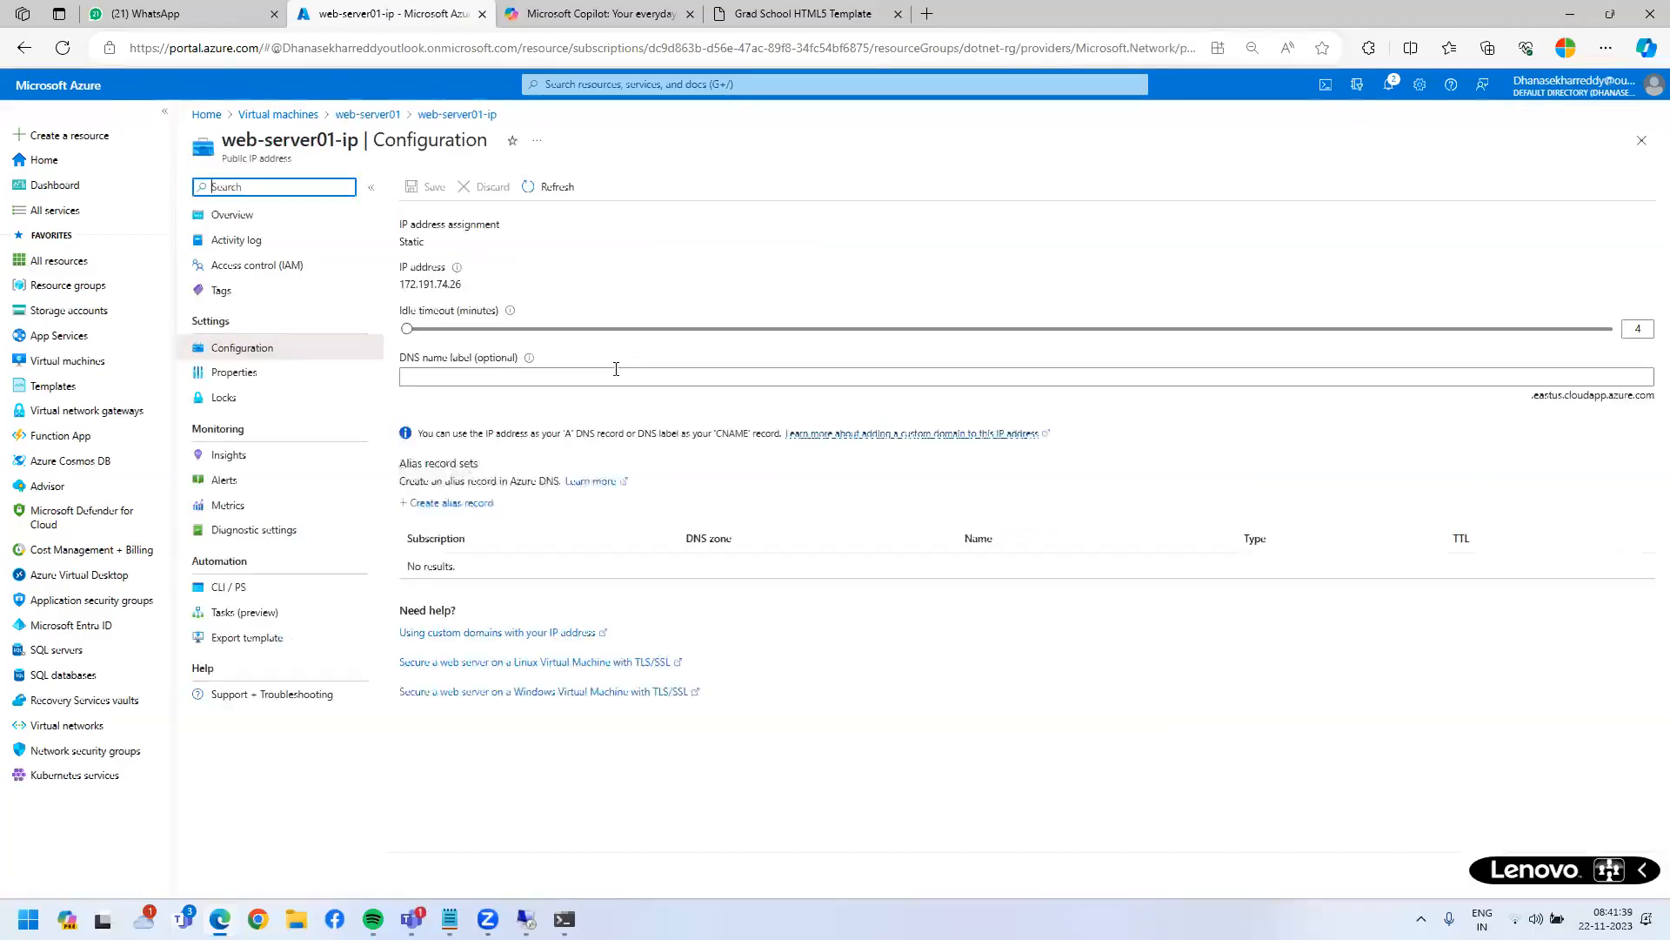
pyautogui.click(409, 379)
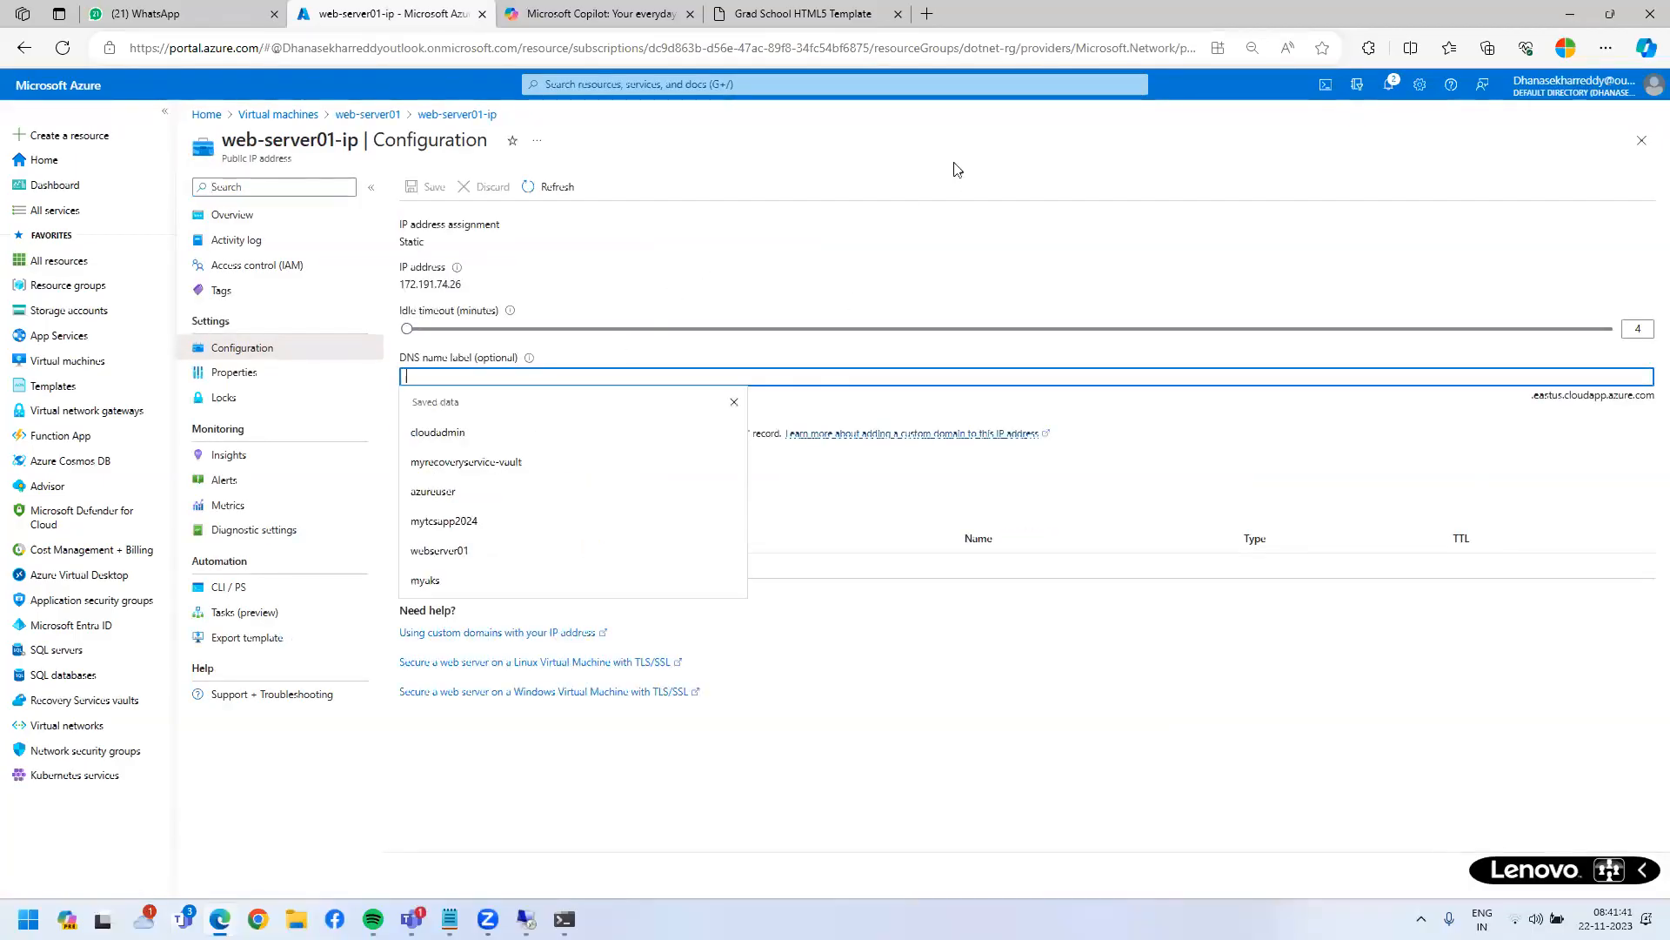
pyautogui.click(409, 379)
pyautogui.click(409, 379)
pyautogui.write('tc')
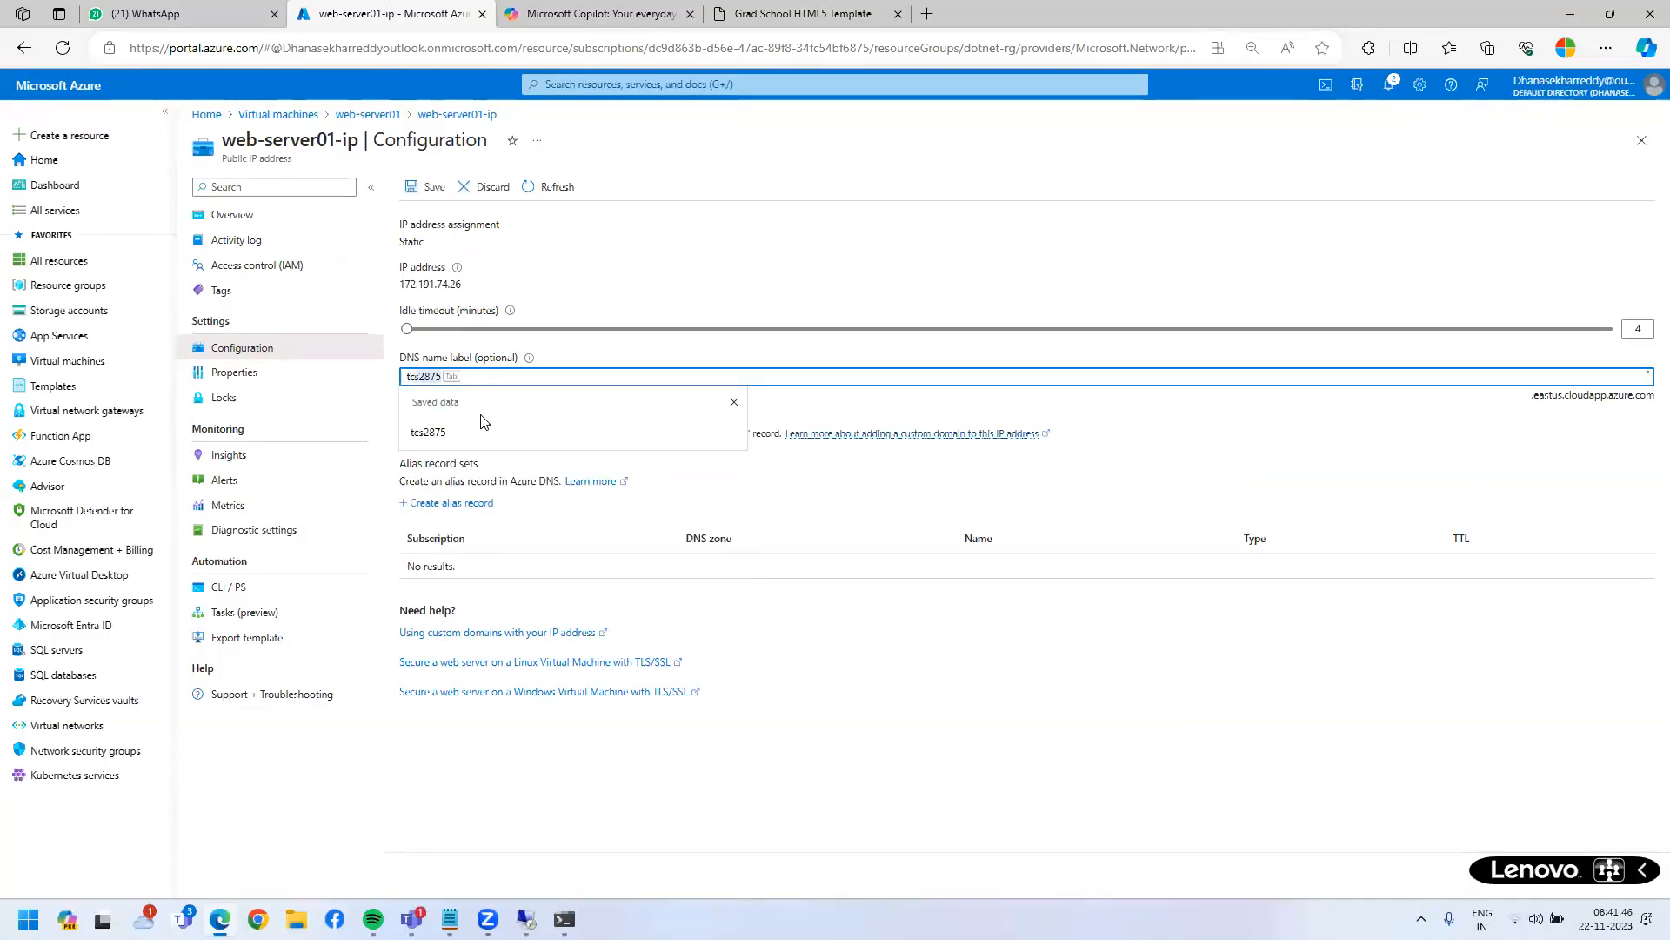
pyautogui.write('s')
pyautogui.click(944, 764)
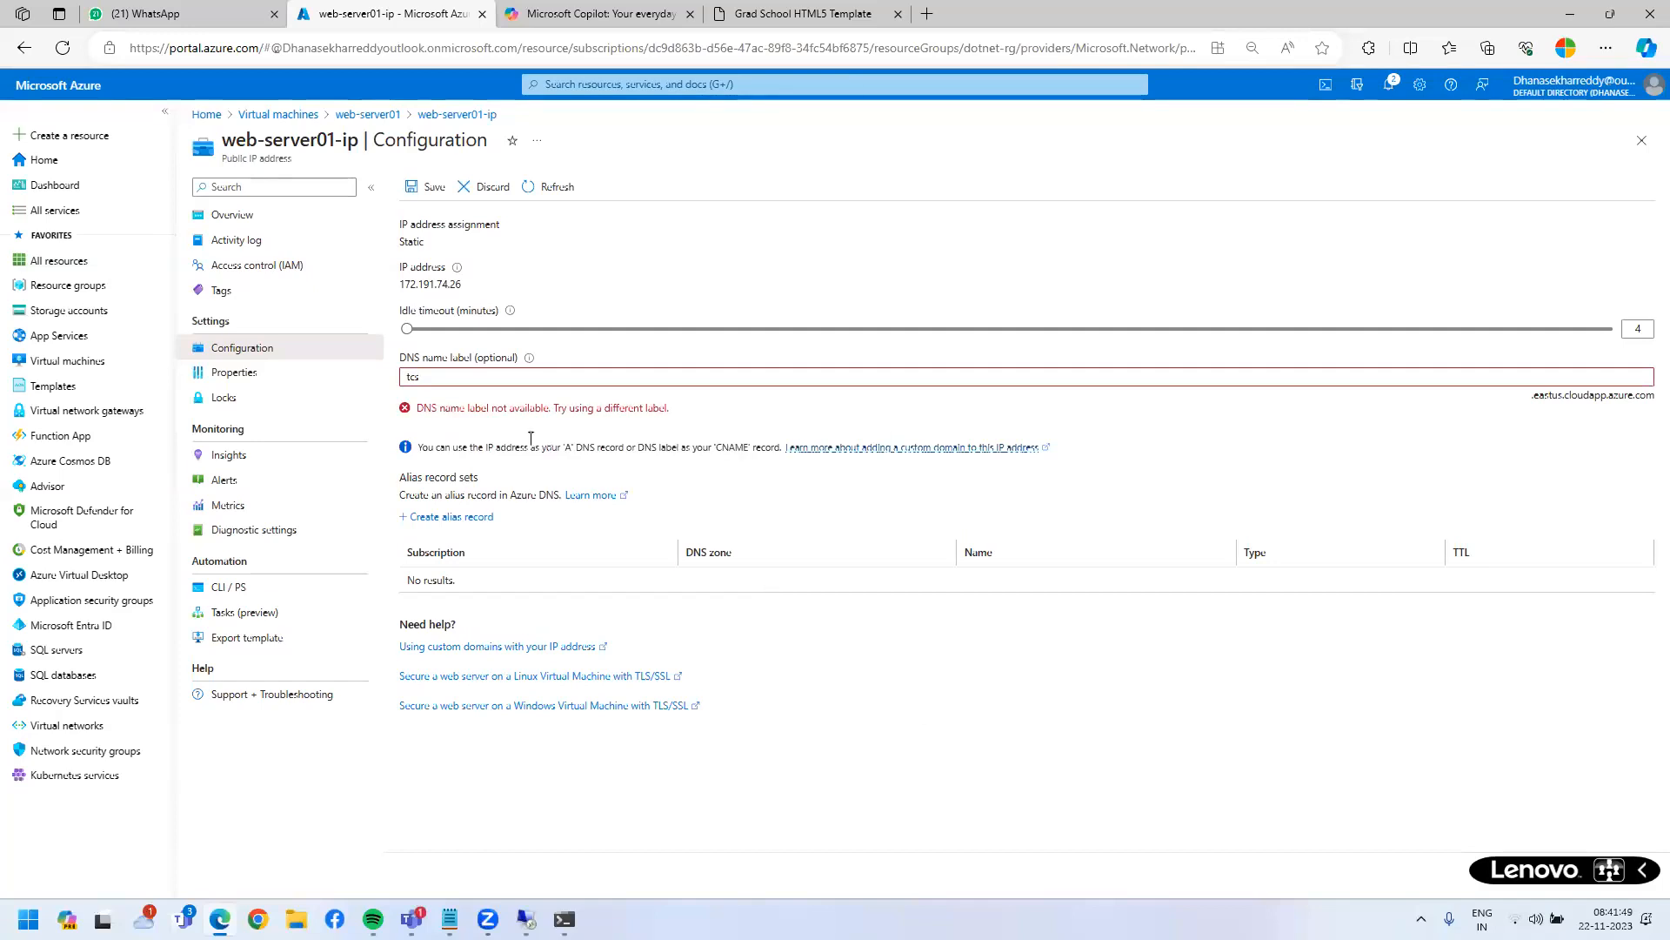
pyautogui.doubleClick(435, 409)
pyautogui.moveTo(683, 430); pyautogui.dragTo(708, 414)
pyautogui.click(467, 374)
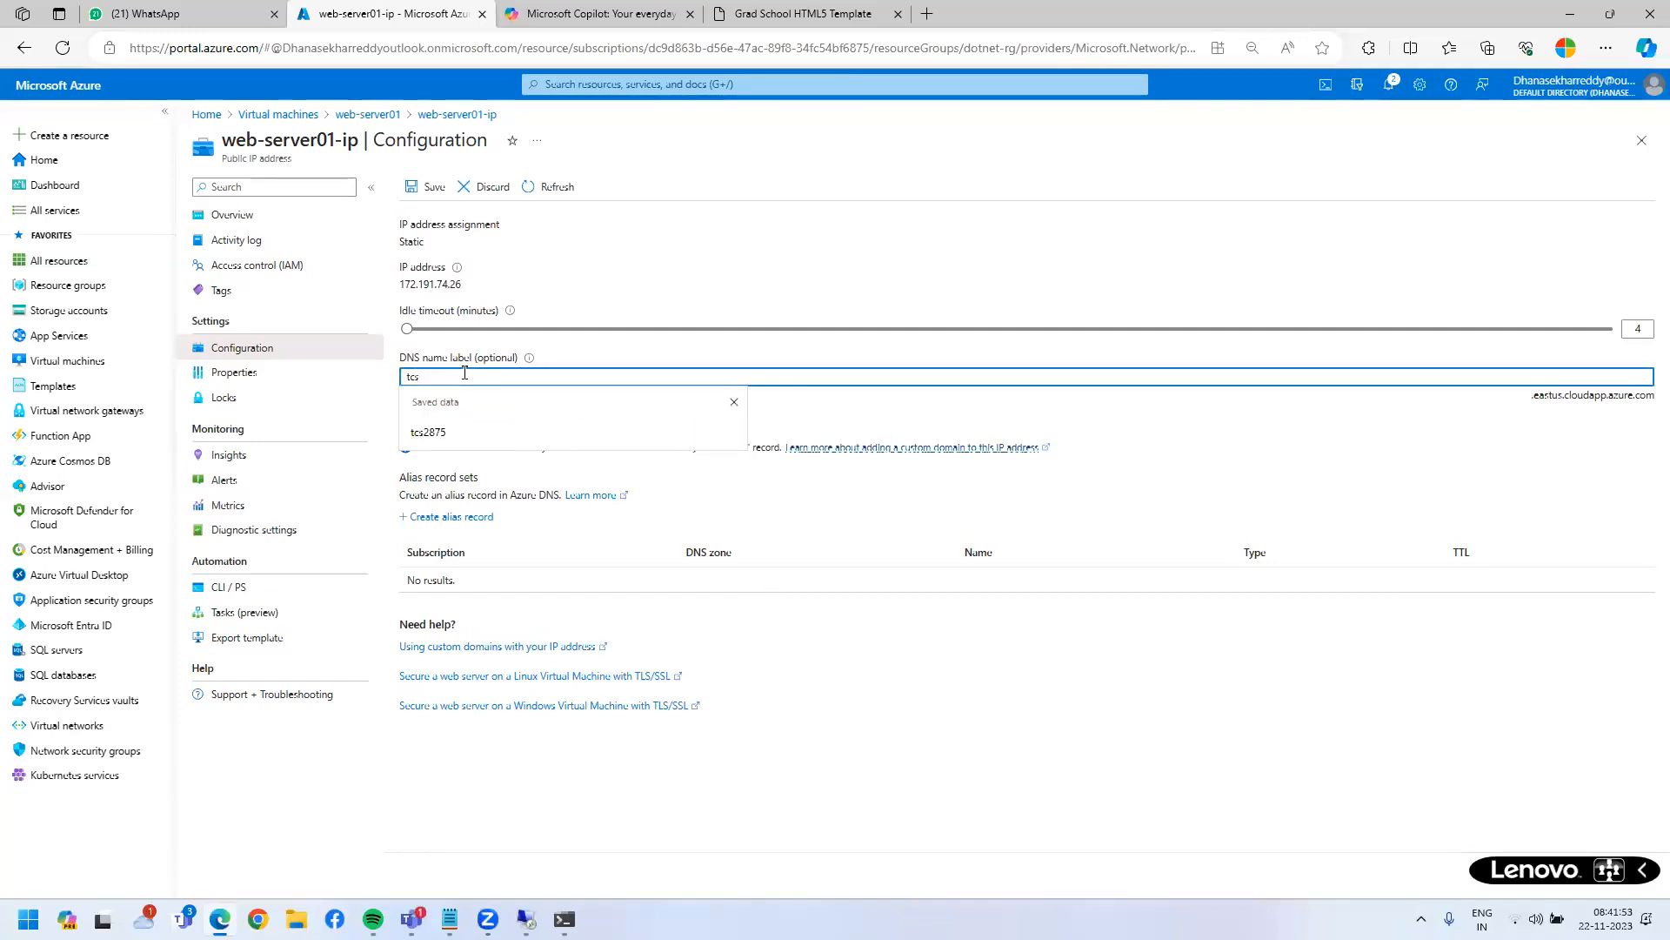
pyautogui.write('024')
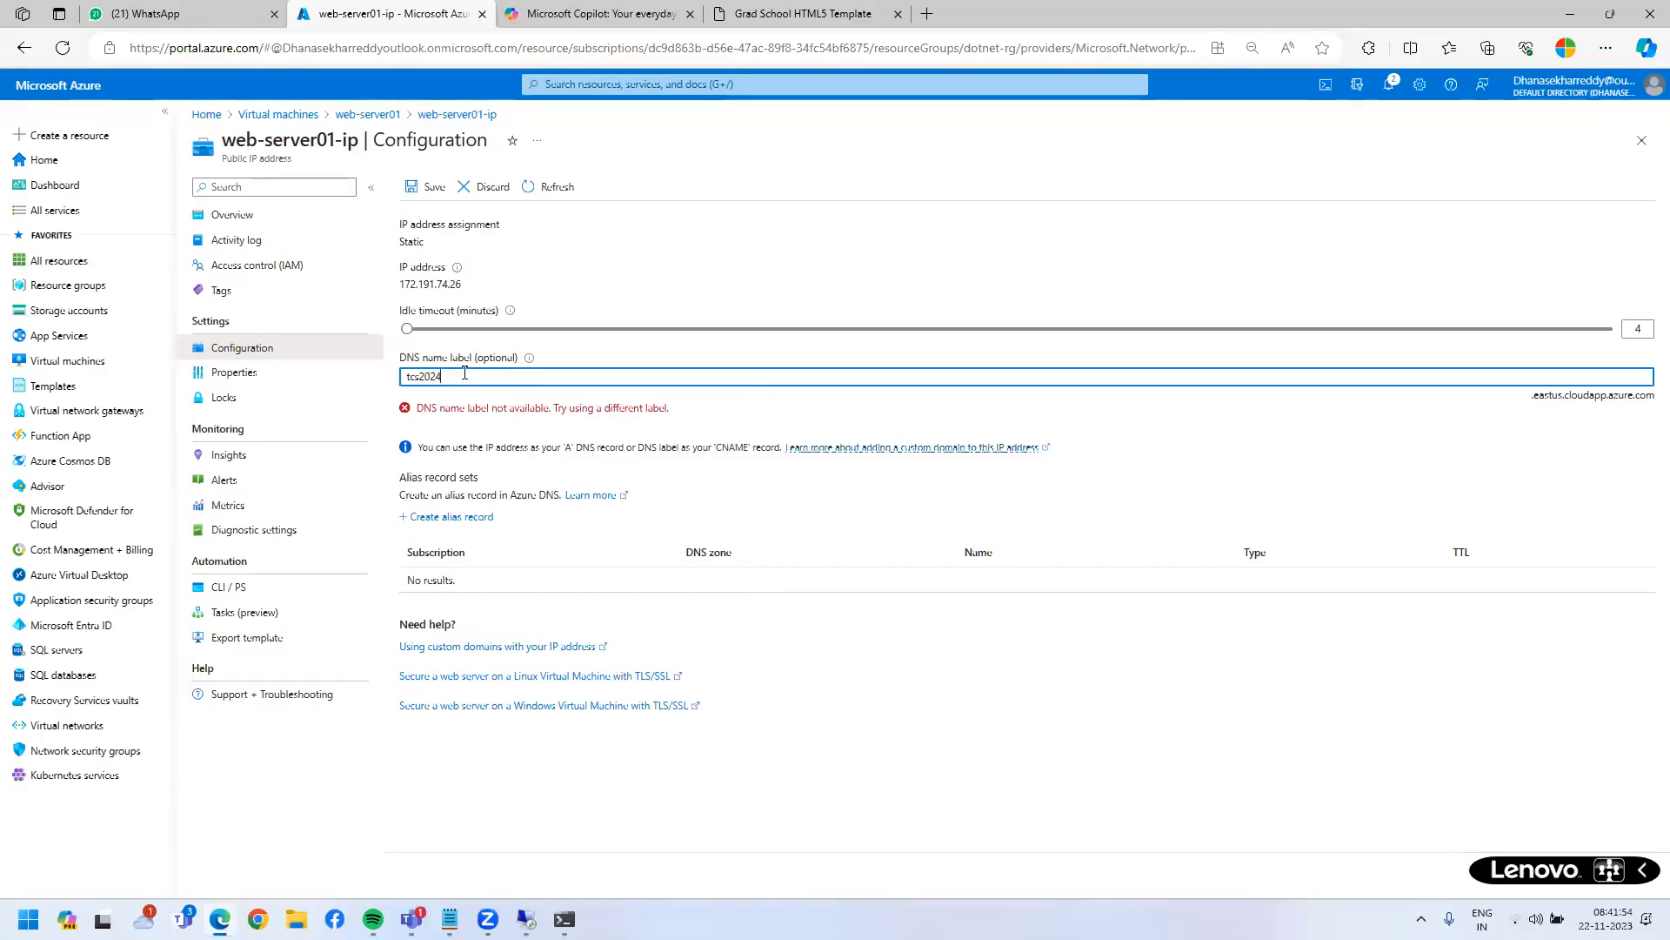
# - Highlight the tcs2024 label and its .eastus.cloudapp.azure.com domain suffix
pyautogui.moveTo(385, 364)
pyautogui.mouseDown()
pyautogui.moveTo(426, 388)
pyautogui.moveTo(558, 394)
pyautogui.moveTo(1666, 403)
pyautogui.mouseUp()
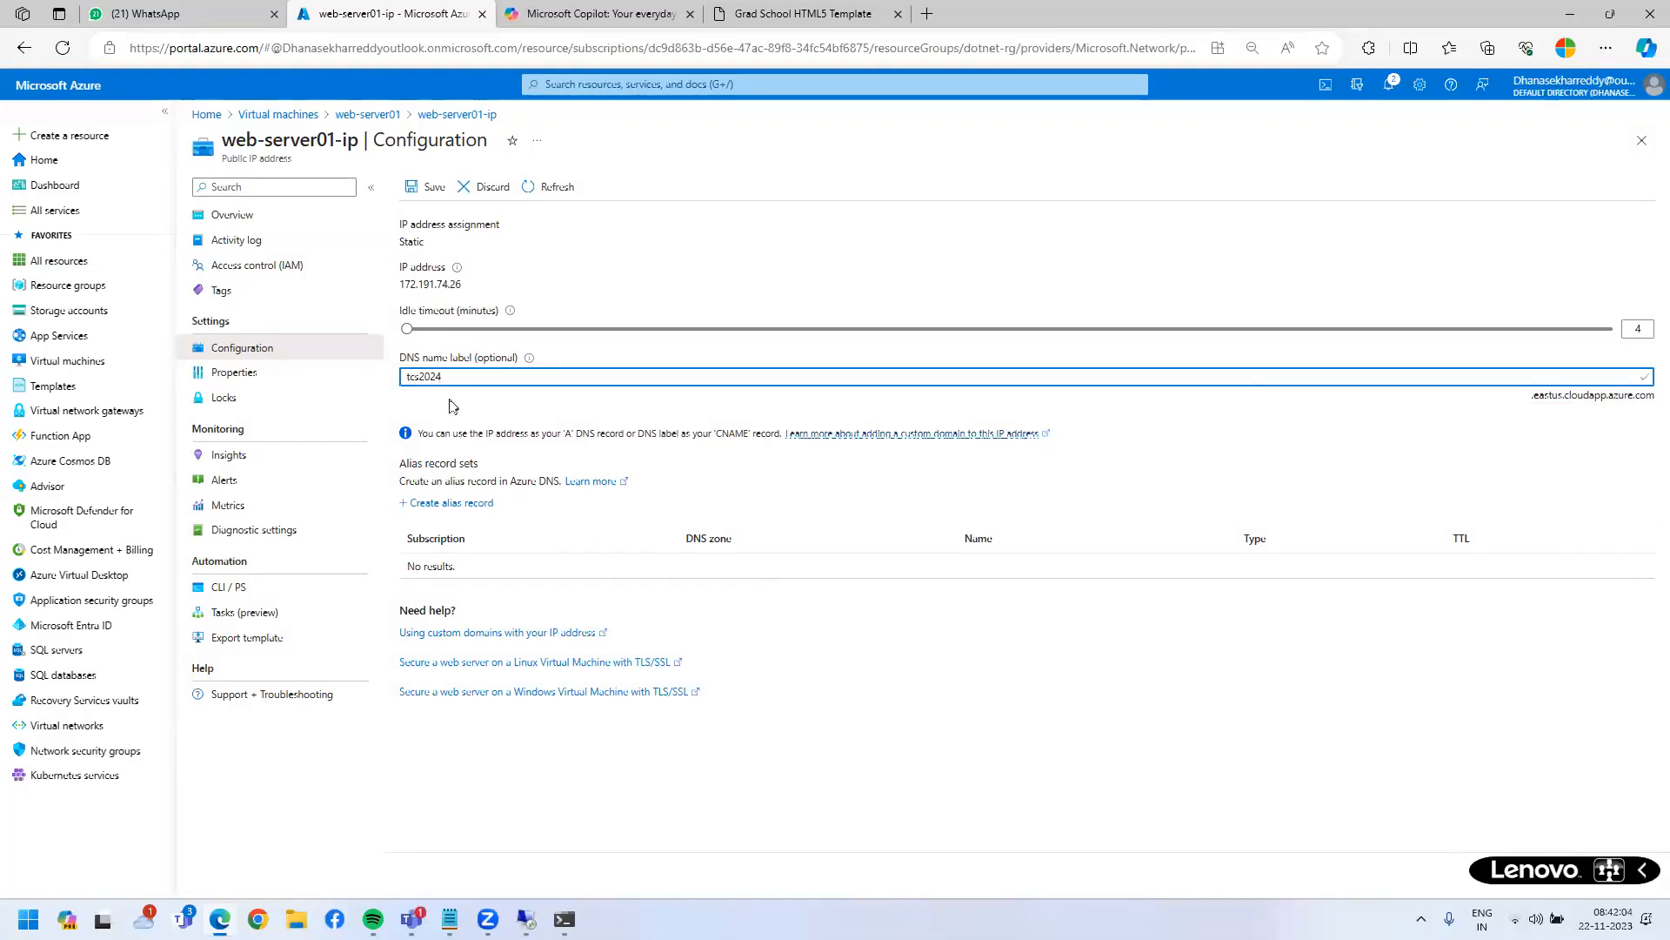
pyautogui.moveTo(444, 377); pyautogui.dragTo(403, 379)
pyautogui.moveTo(1532, 396); pyautogui.dragTo(1635, 396)
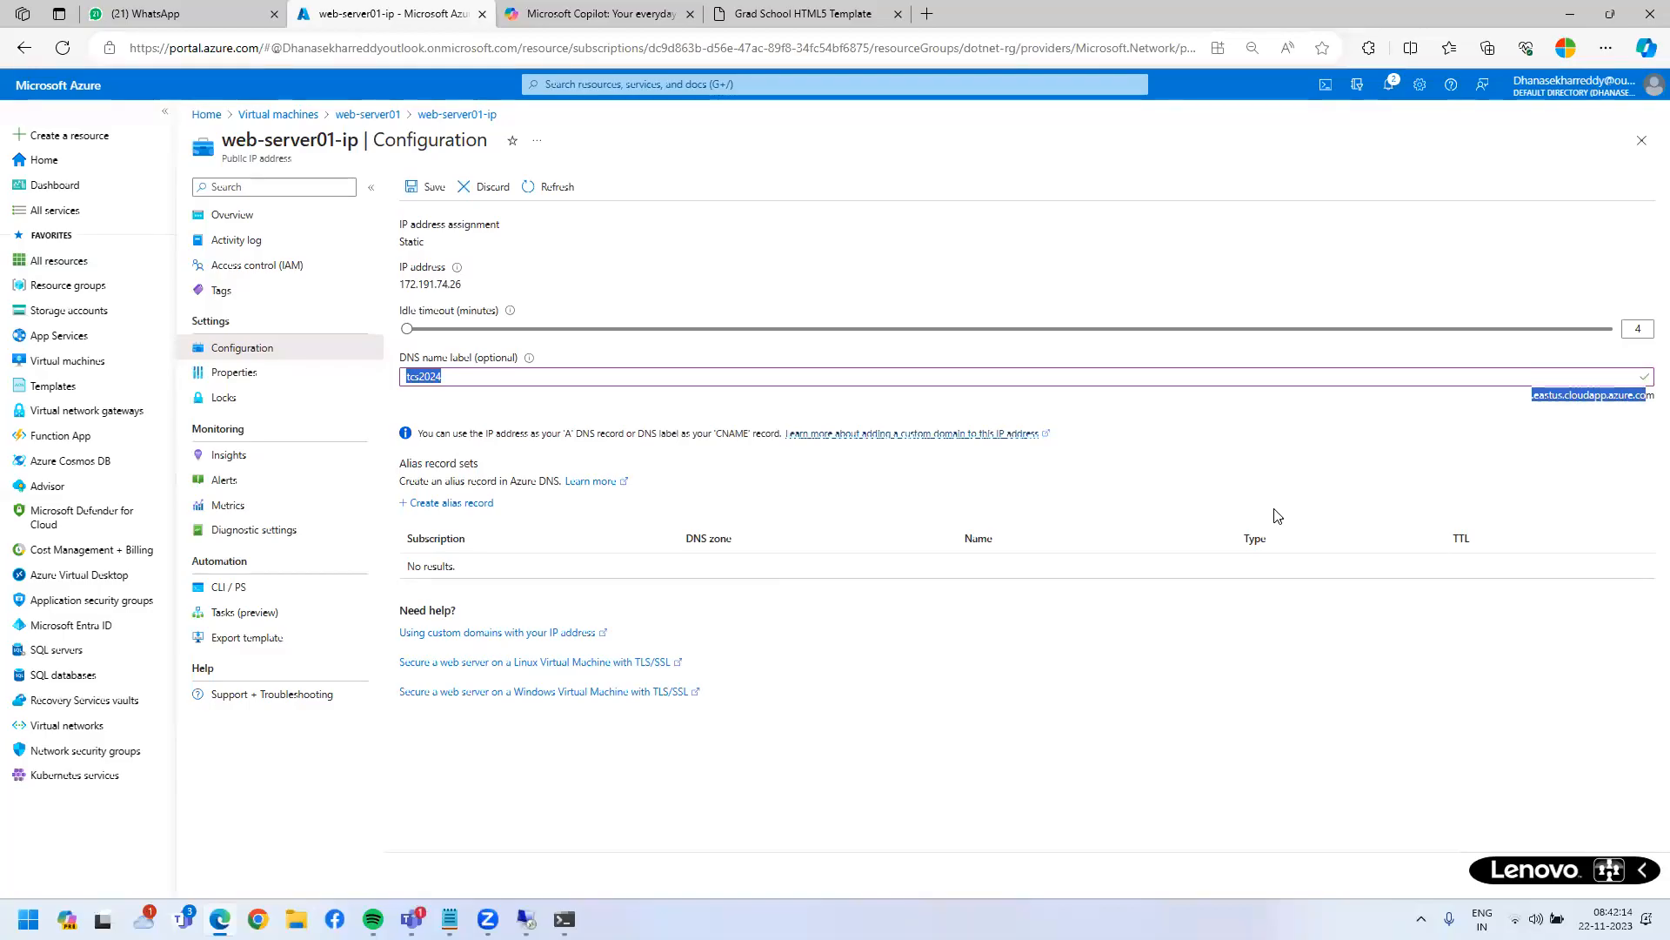
# - Save the tcs2024 DNS label and close the public IP configuration
pyautogui.click(426, 186)
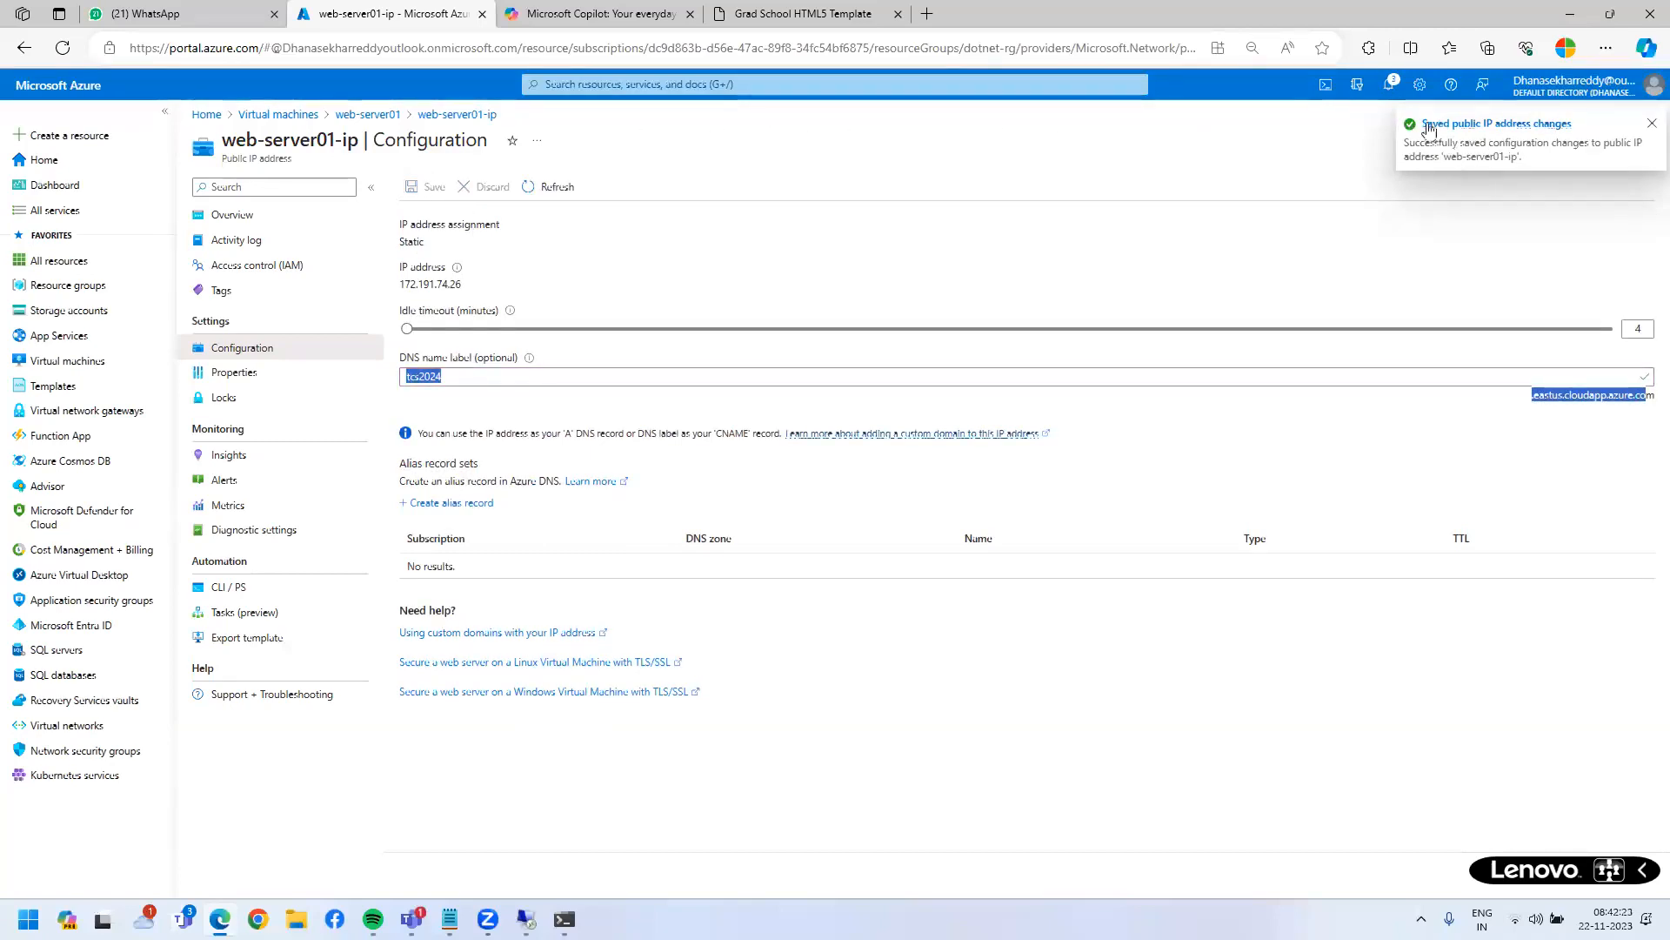
pyautogui.click(1652, 124)
pyautogui.click(1643, 144)
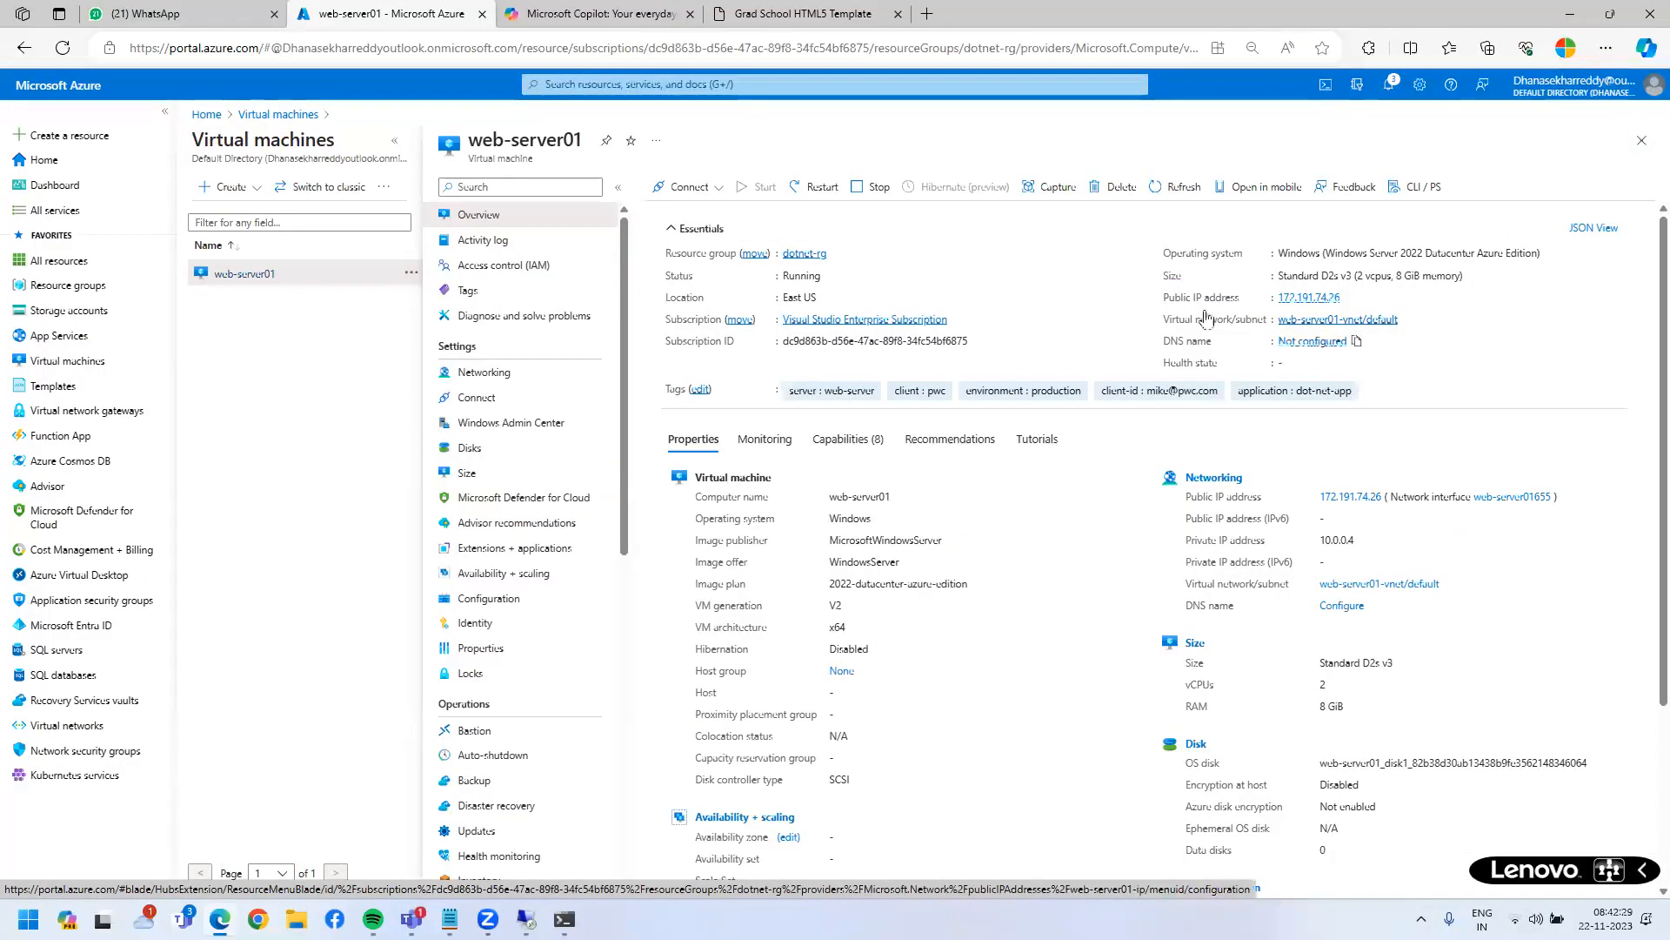
# - Reload the overview, copy tcs2024.eastus.cloudapp.azure.com, and open a blank tab
pyautogui.click(63, 49)
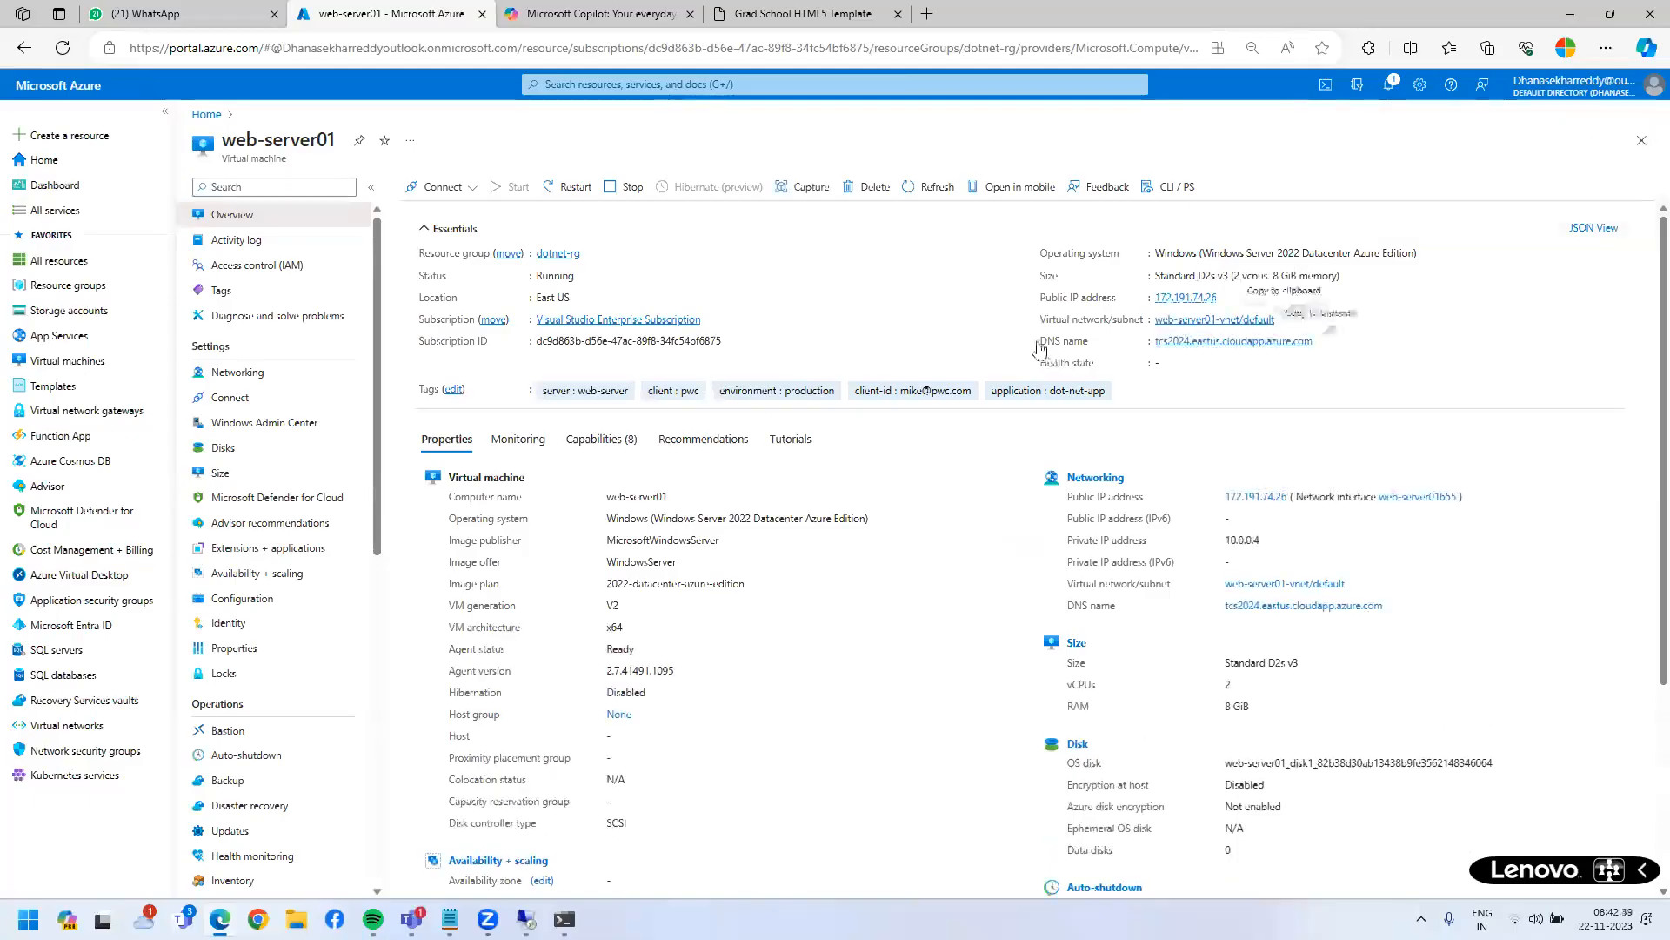
pyautogui.tripleClick(1098, 344)
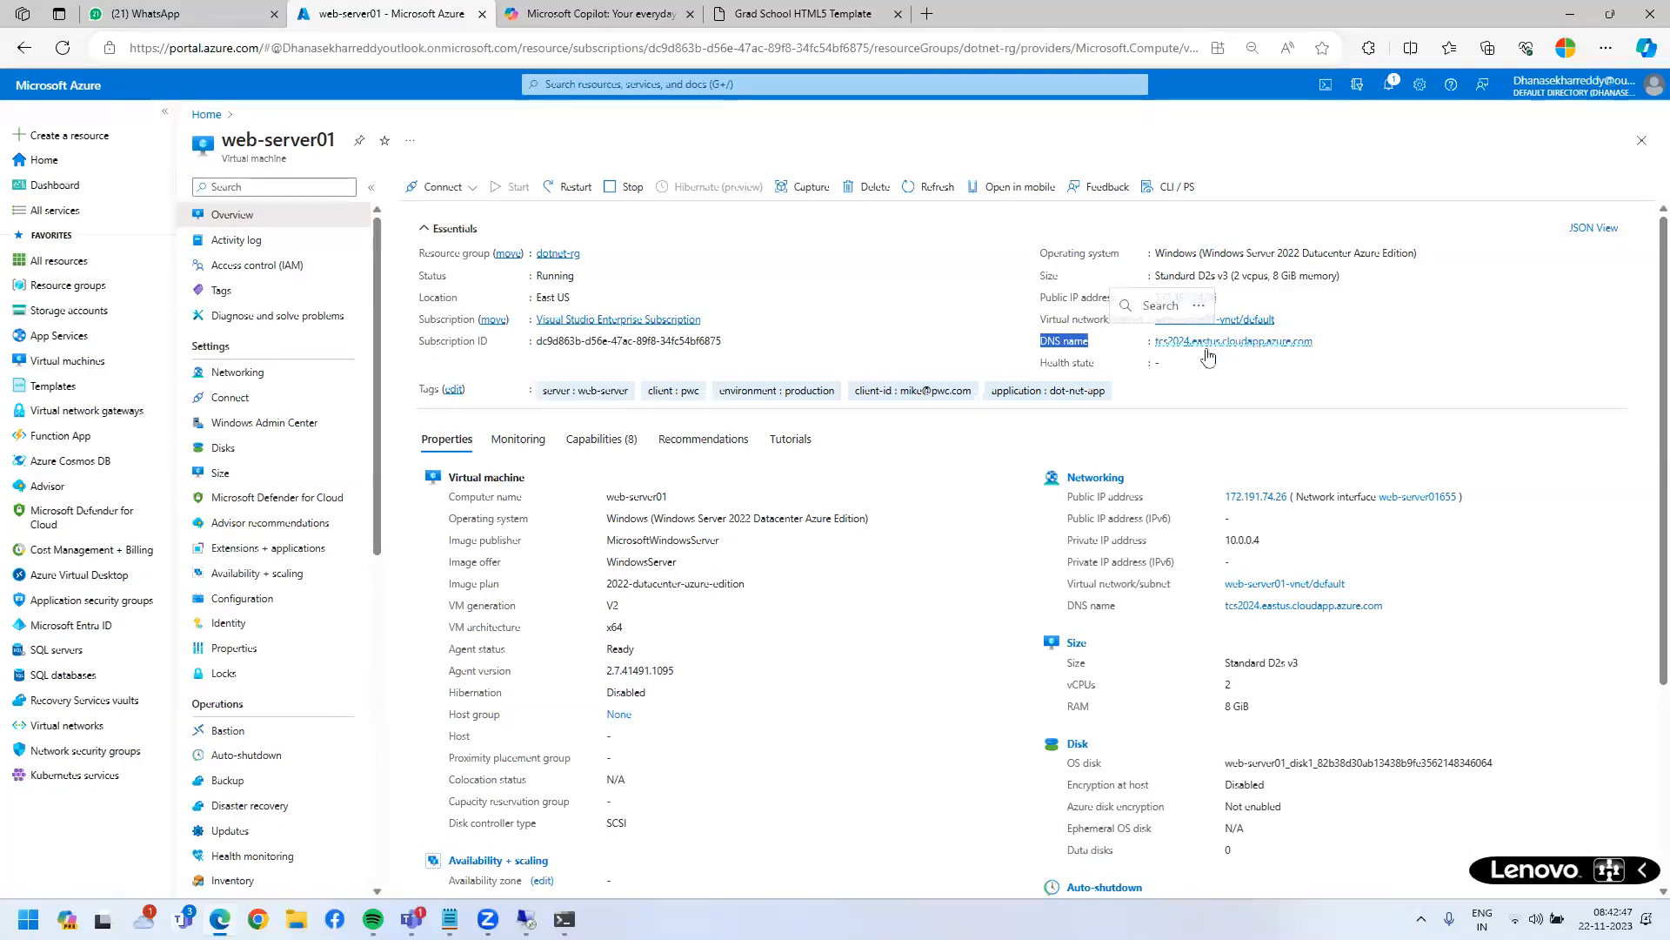
pyautogui.click(1304, 369)
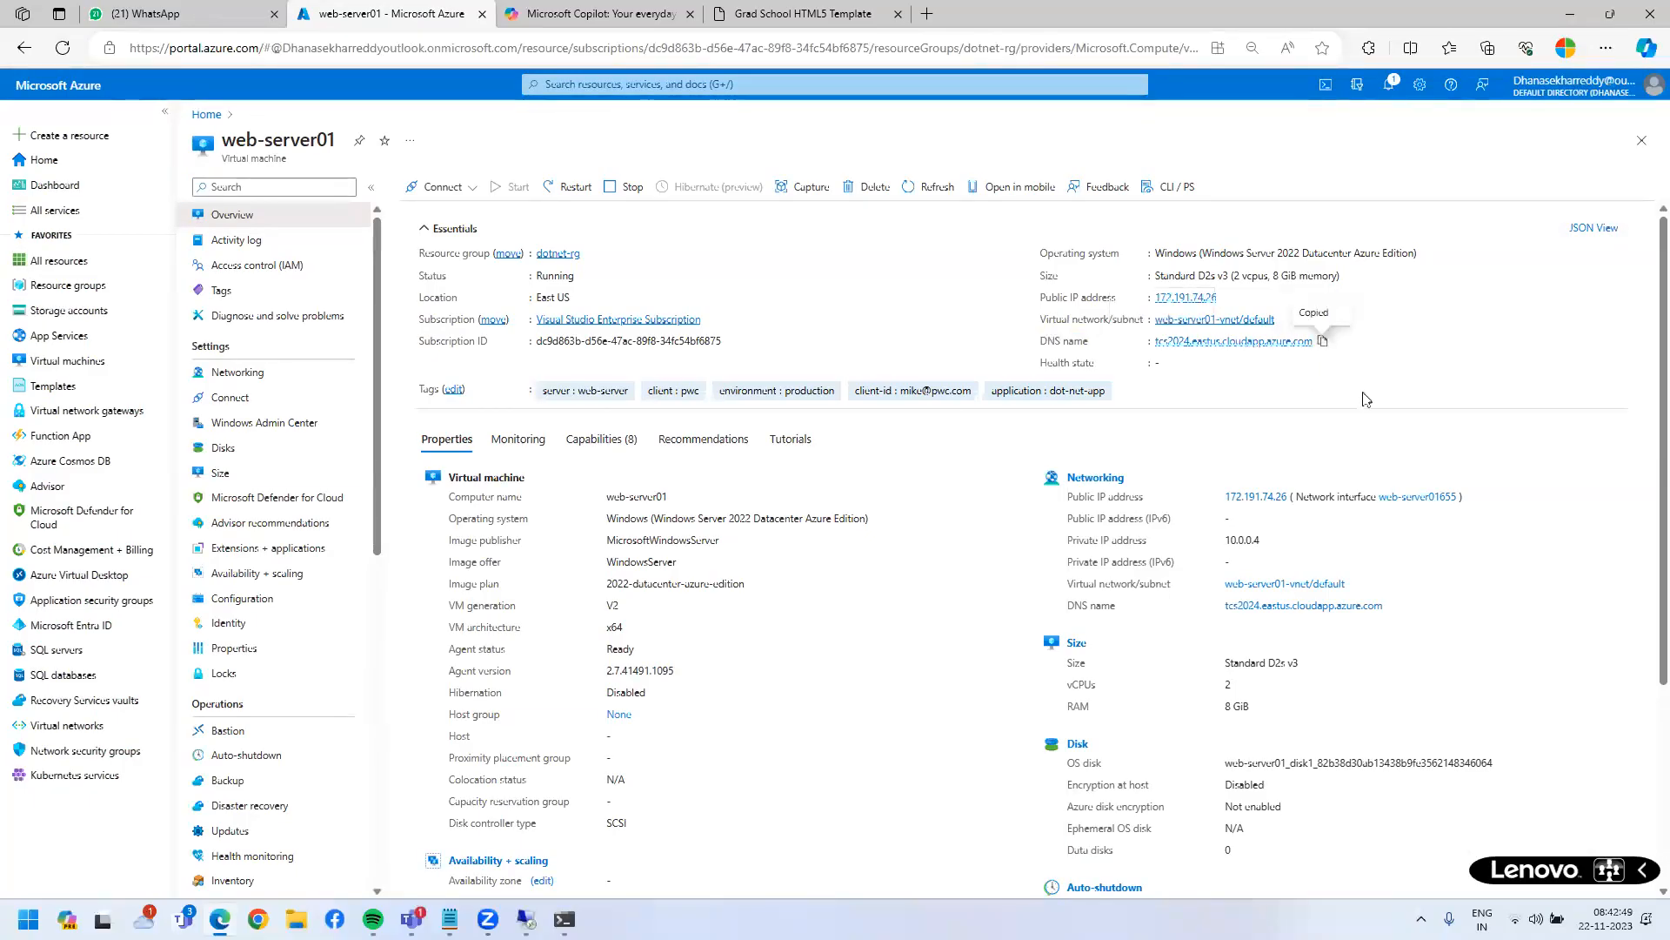
pyautogui.click(927, 14)
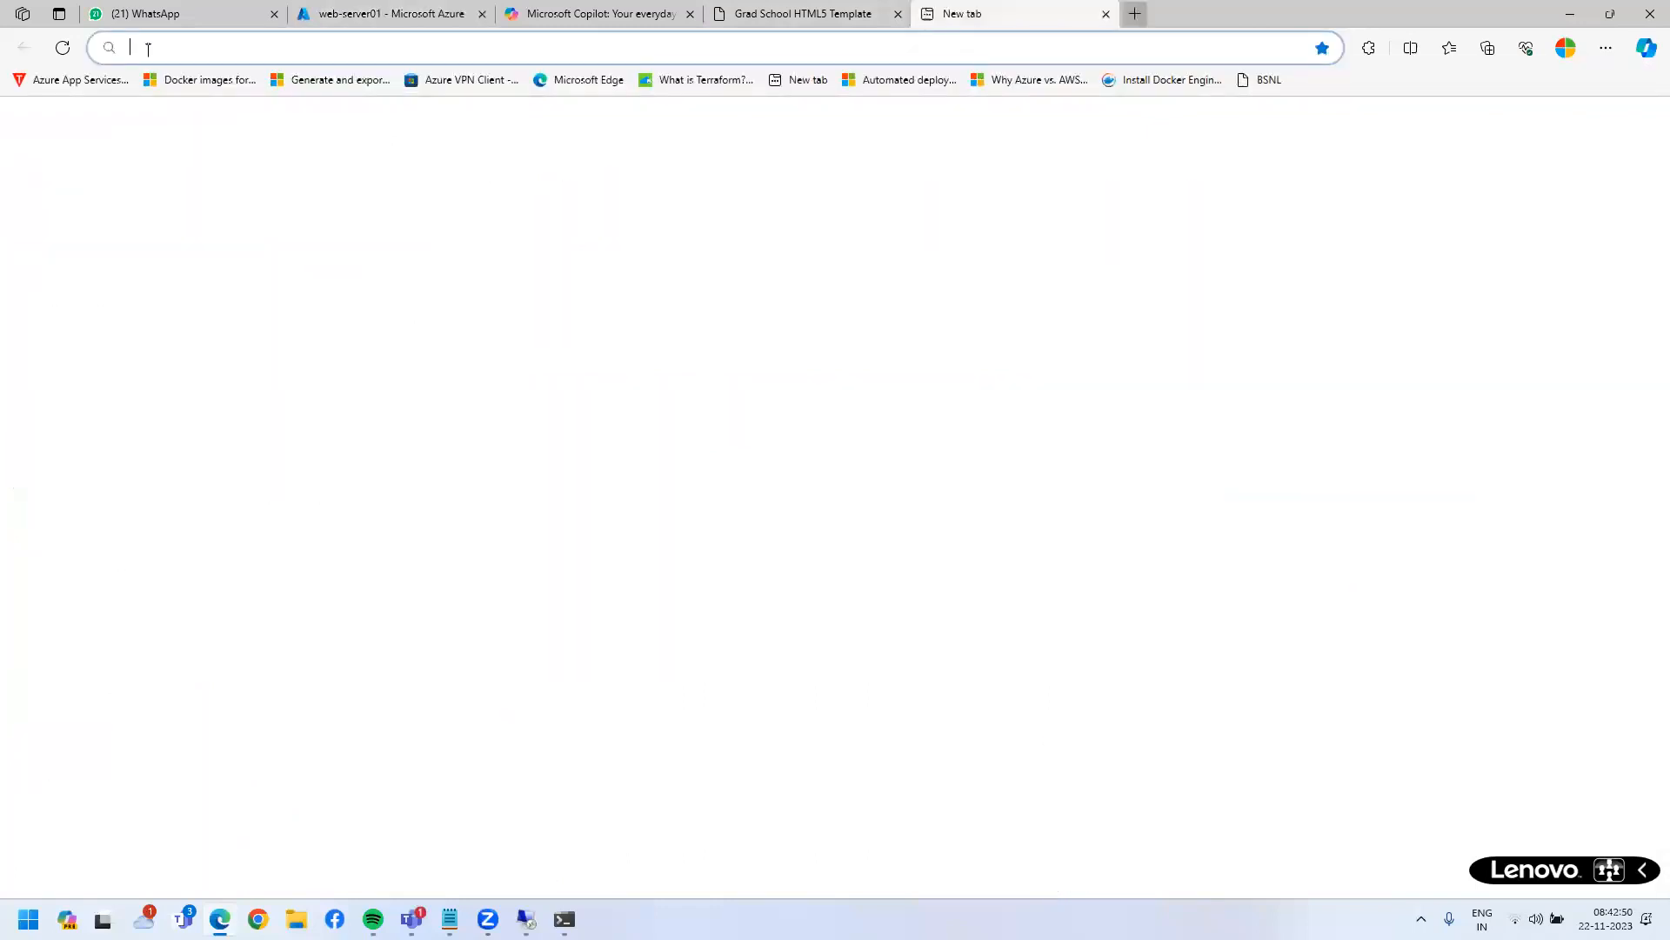
# - Paste tcs2024.eastus.cloudapp.azure.com into the address bar, load it, and reload the page
pyautogui.hotkey('ctrl', 'v')
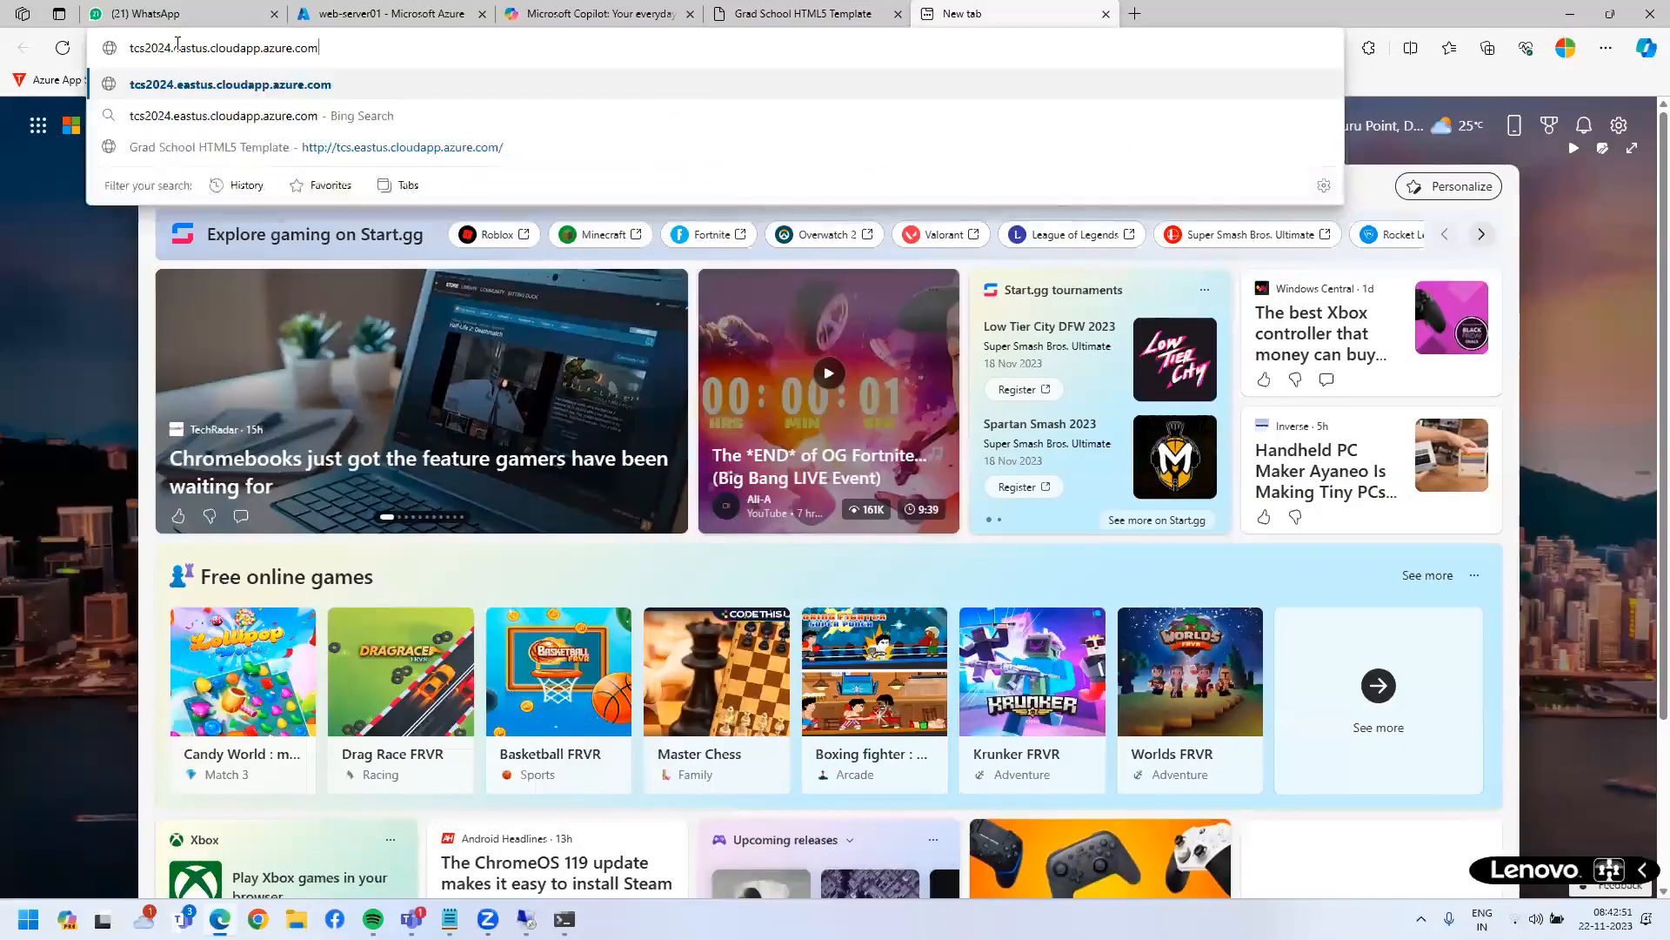
pyautogui.press('Return')
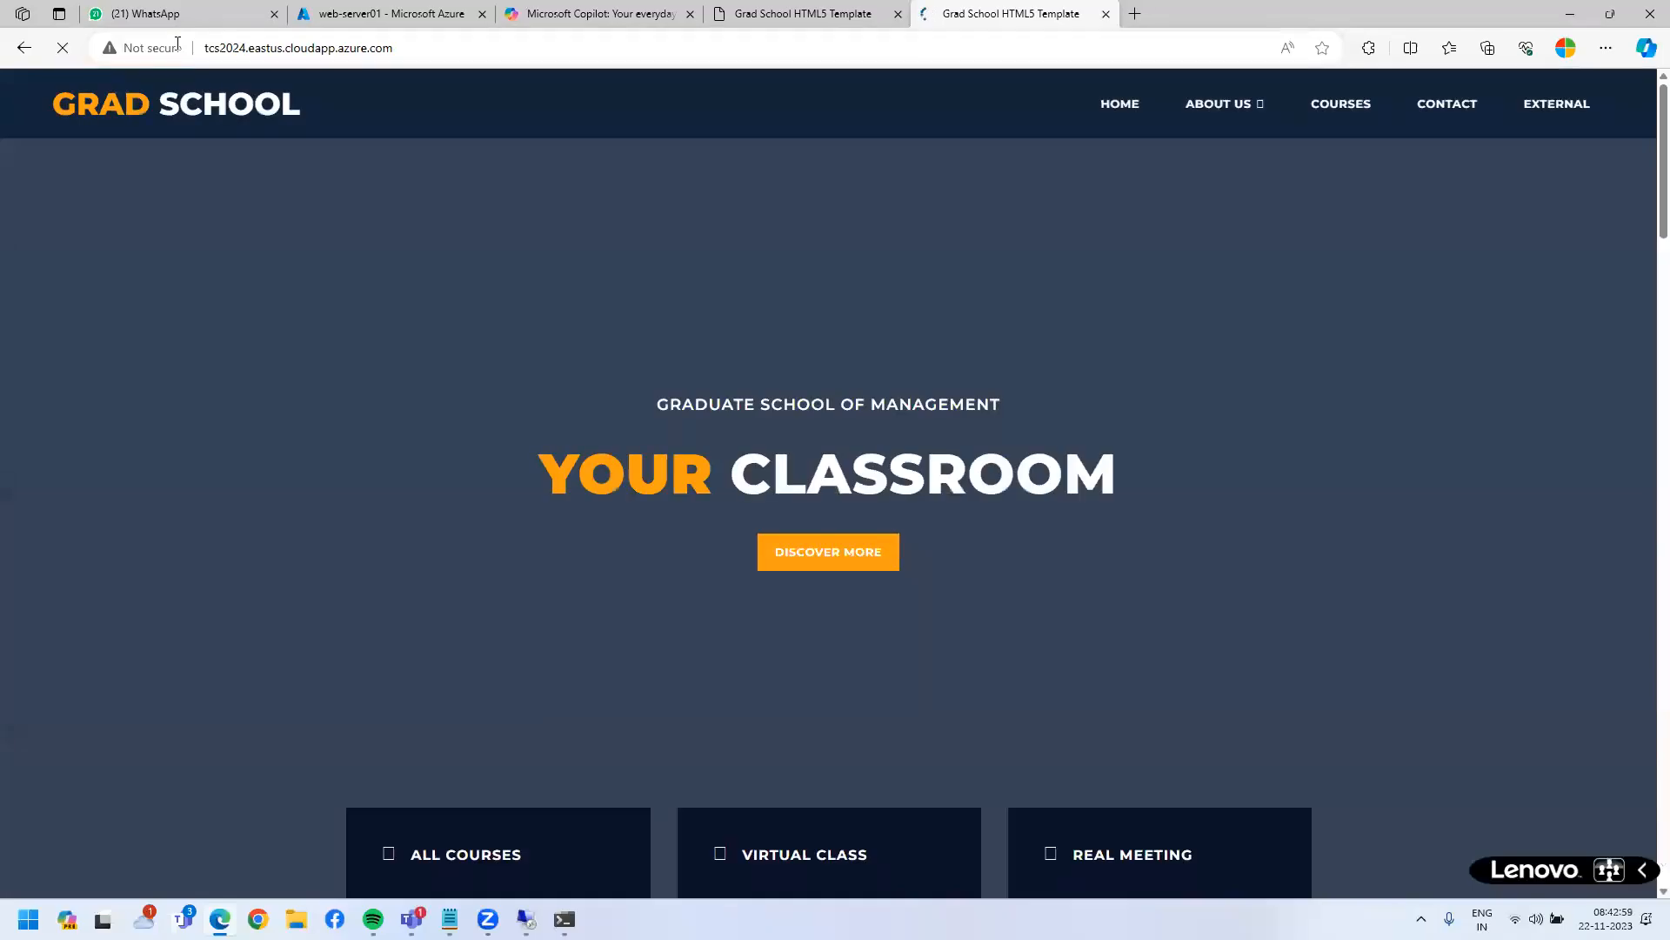
pyautogui.hotkey('ctrl', 'l')
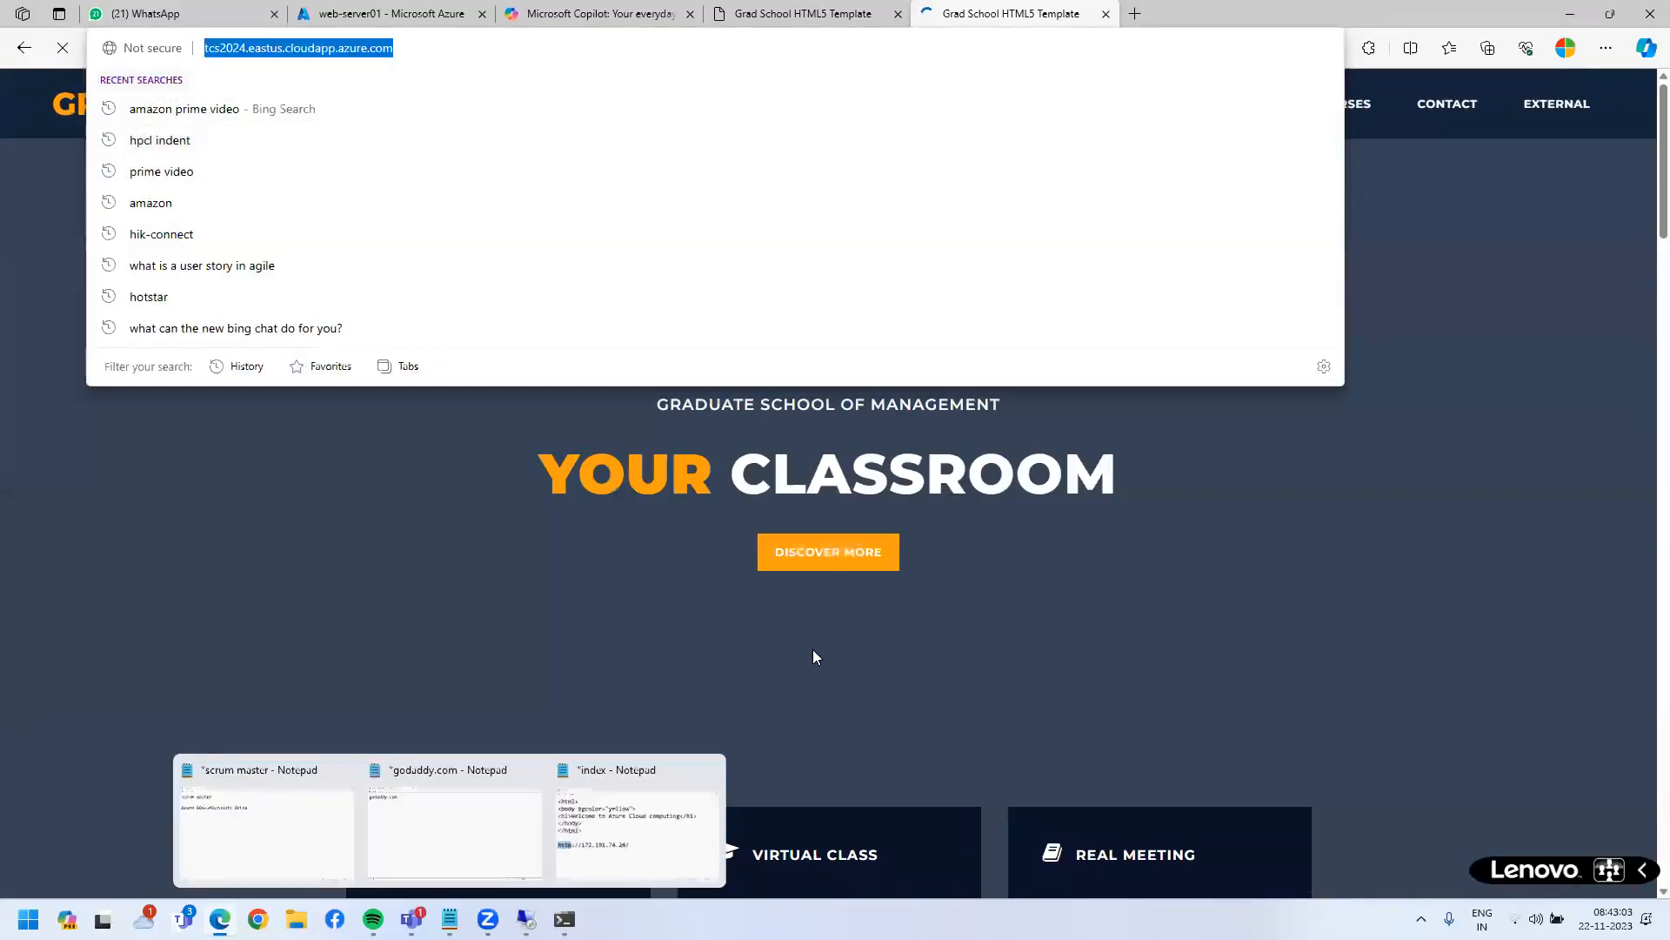
pyautogui.press('Return')
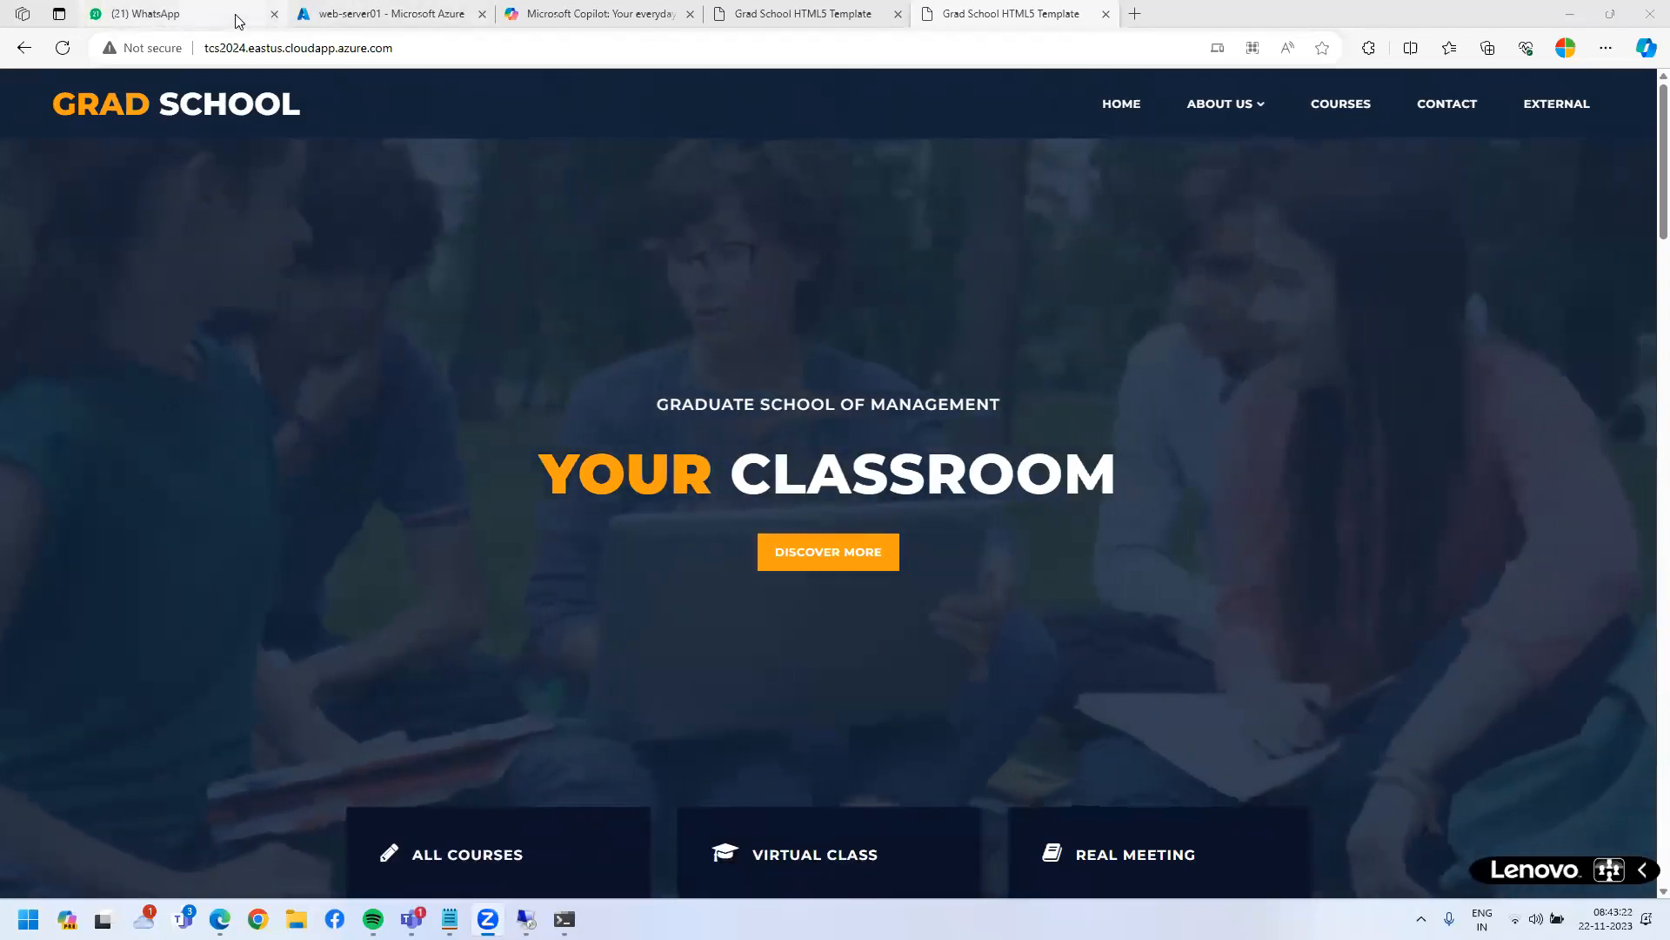
pyautogui.moveTo(235, 14)
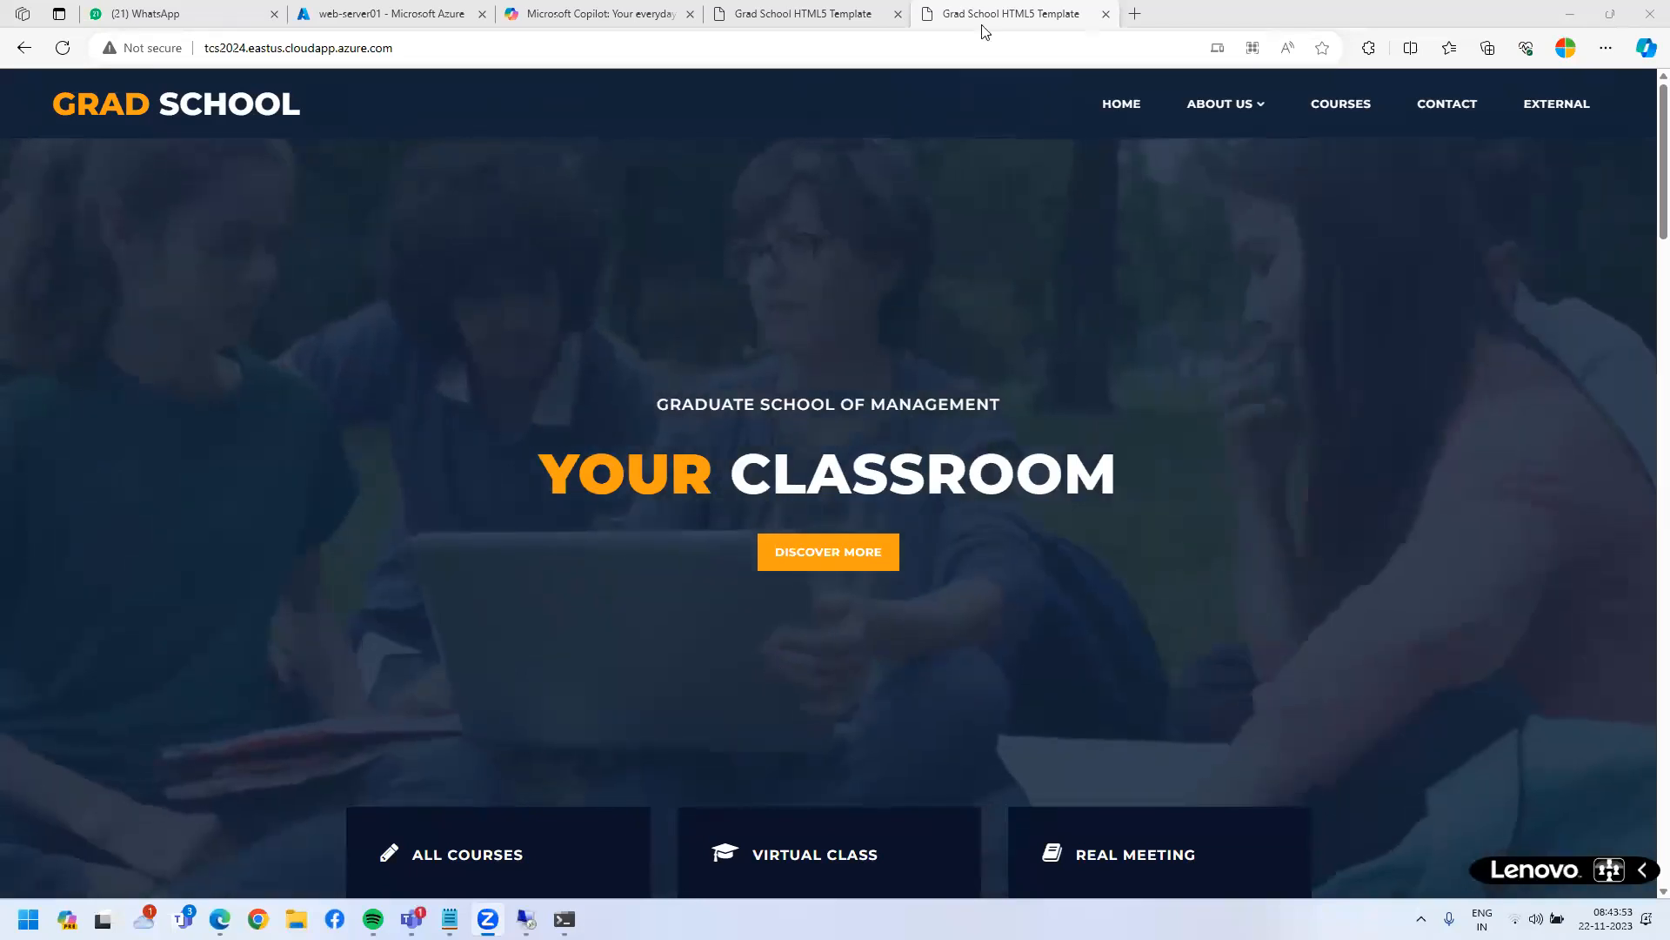
pyautogui.moveTo(902, 32)
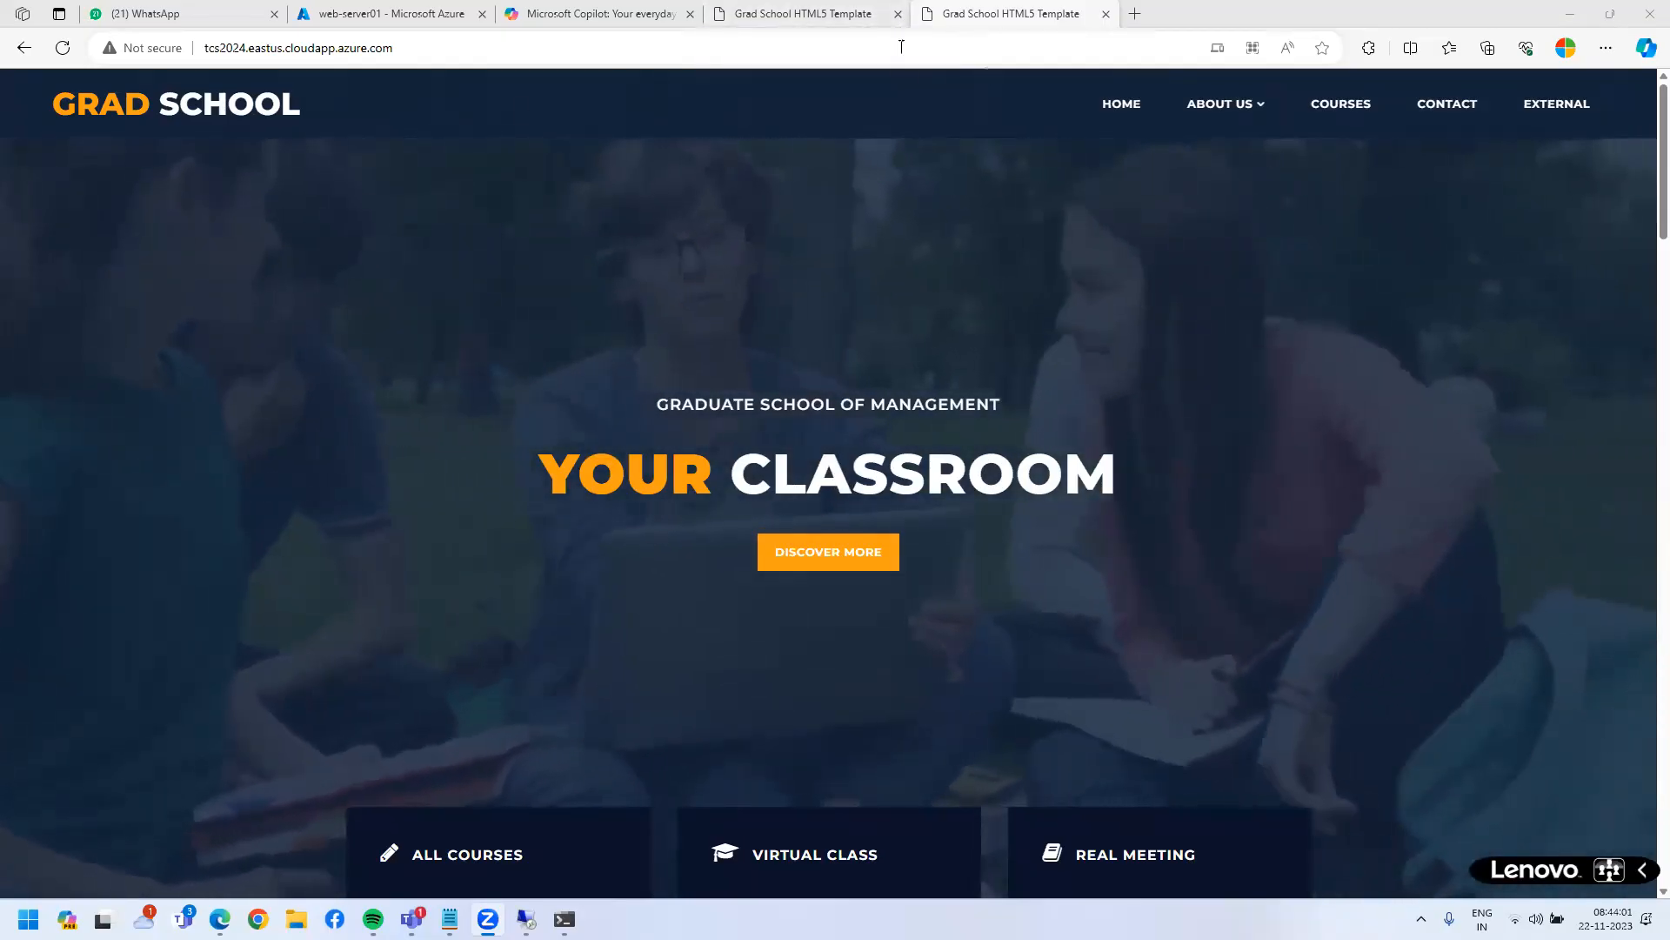
pyautogui.moveTo(284, 48); pyautogui.dragTo(339, 49)
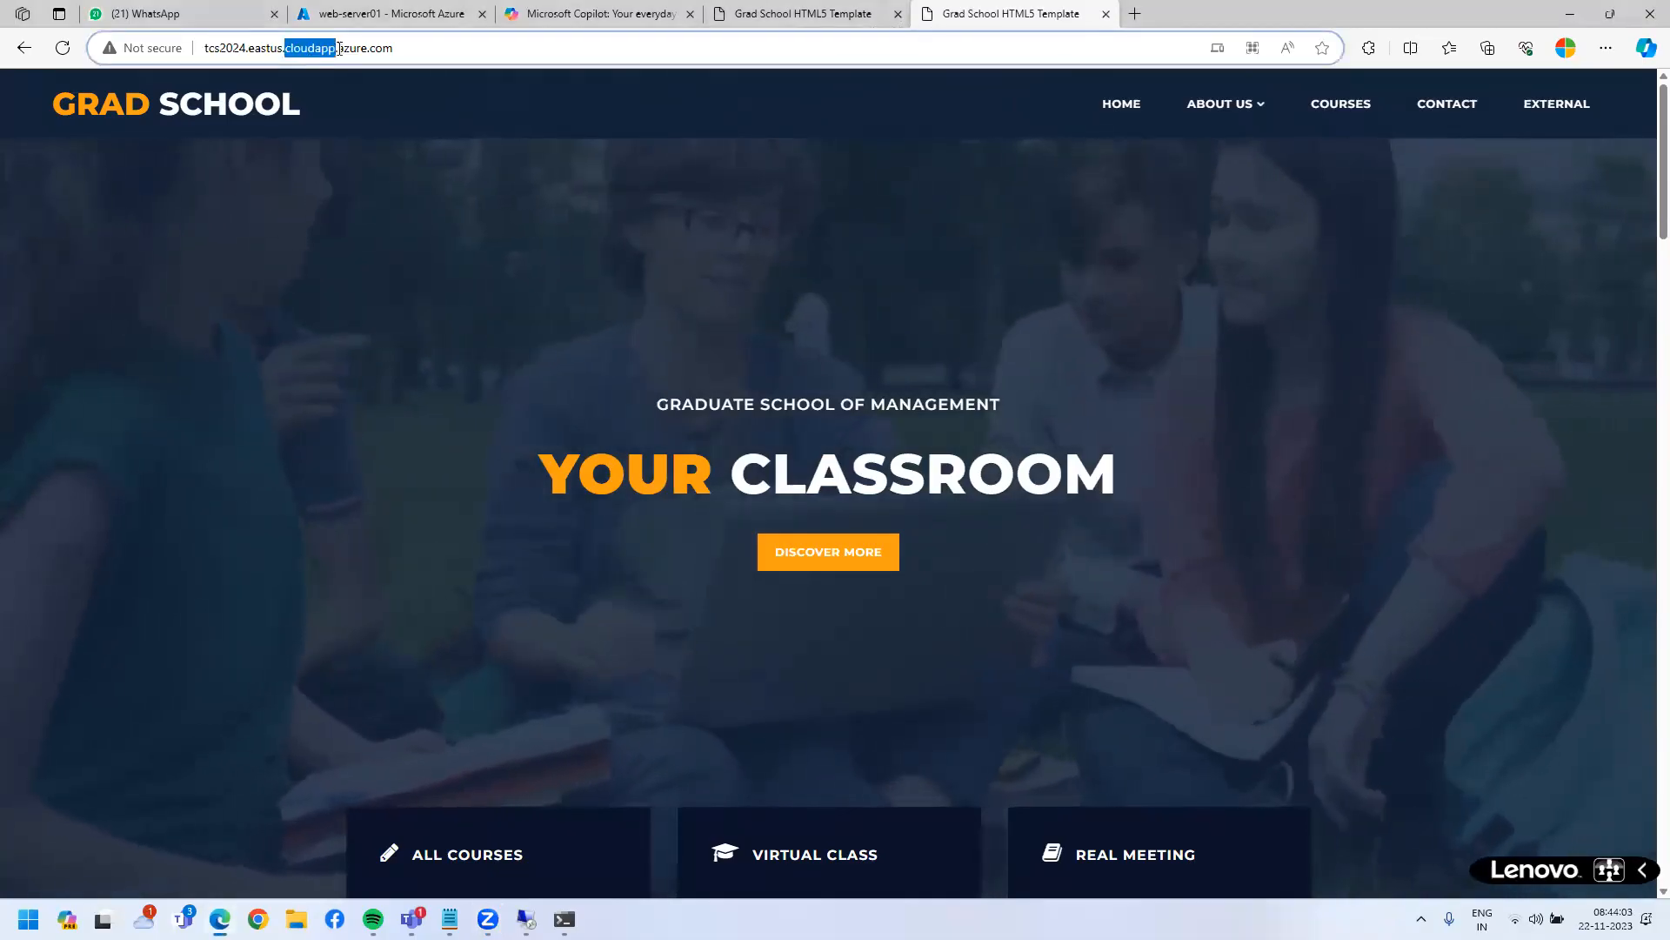
pyautogui.click(284, 45)
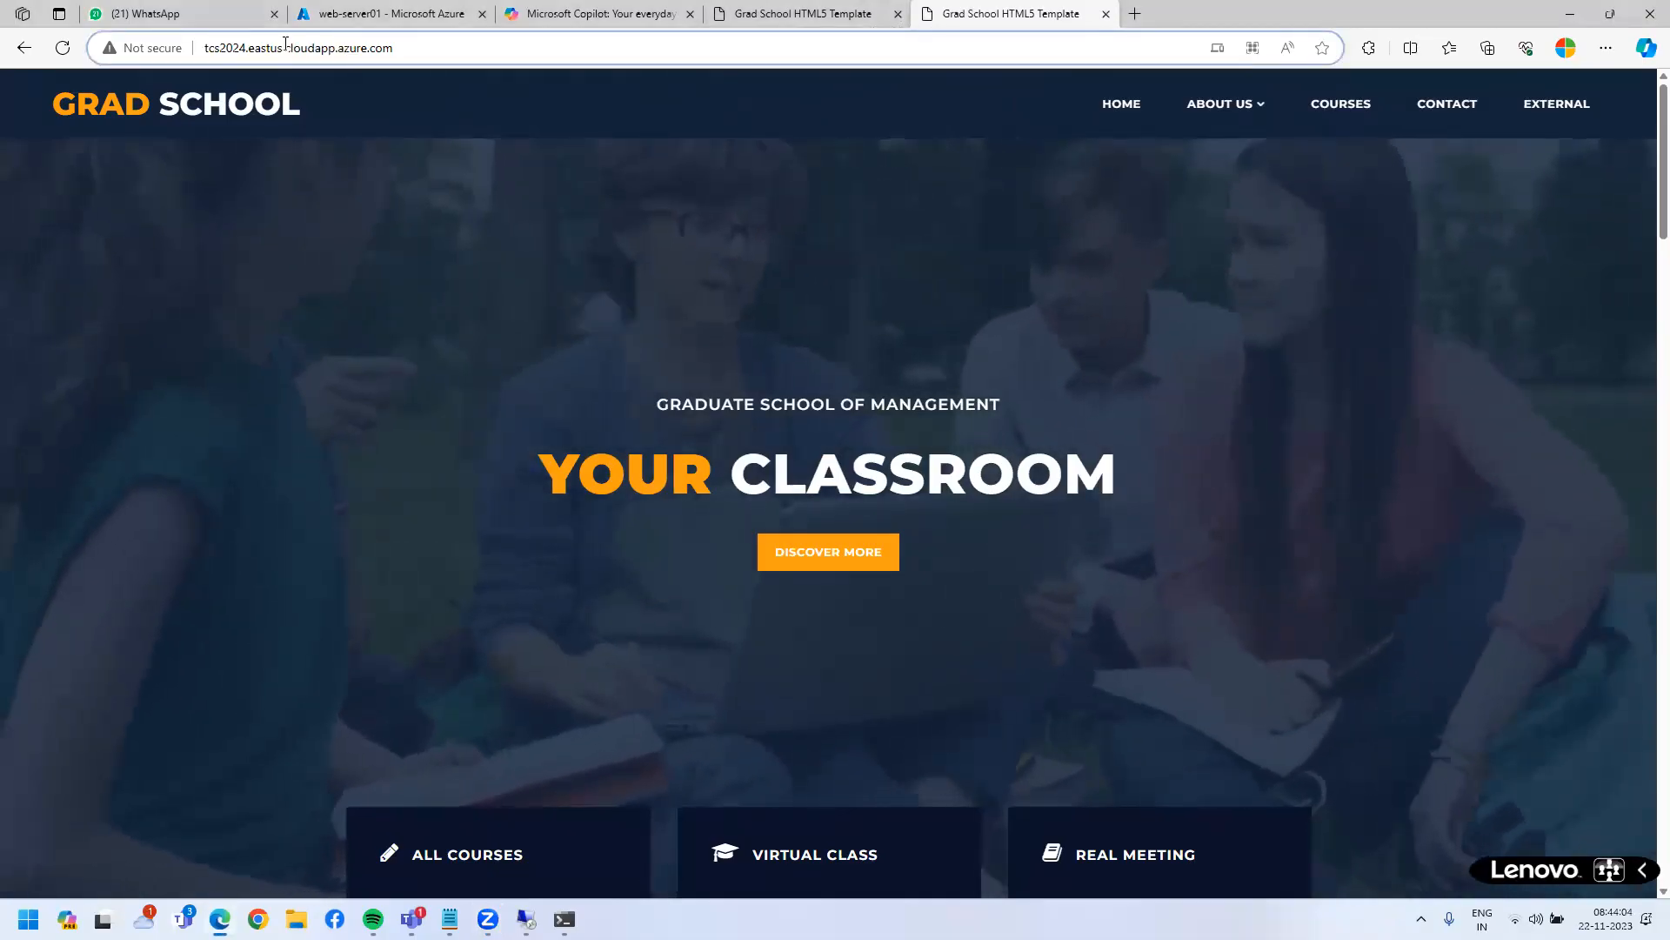
pyautogui.moveTo(287, 48); pyautogui.dragTo(445, 49)
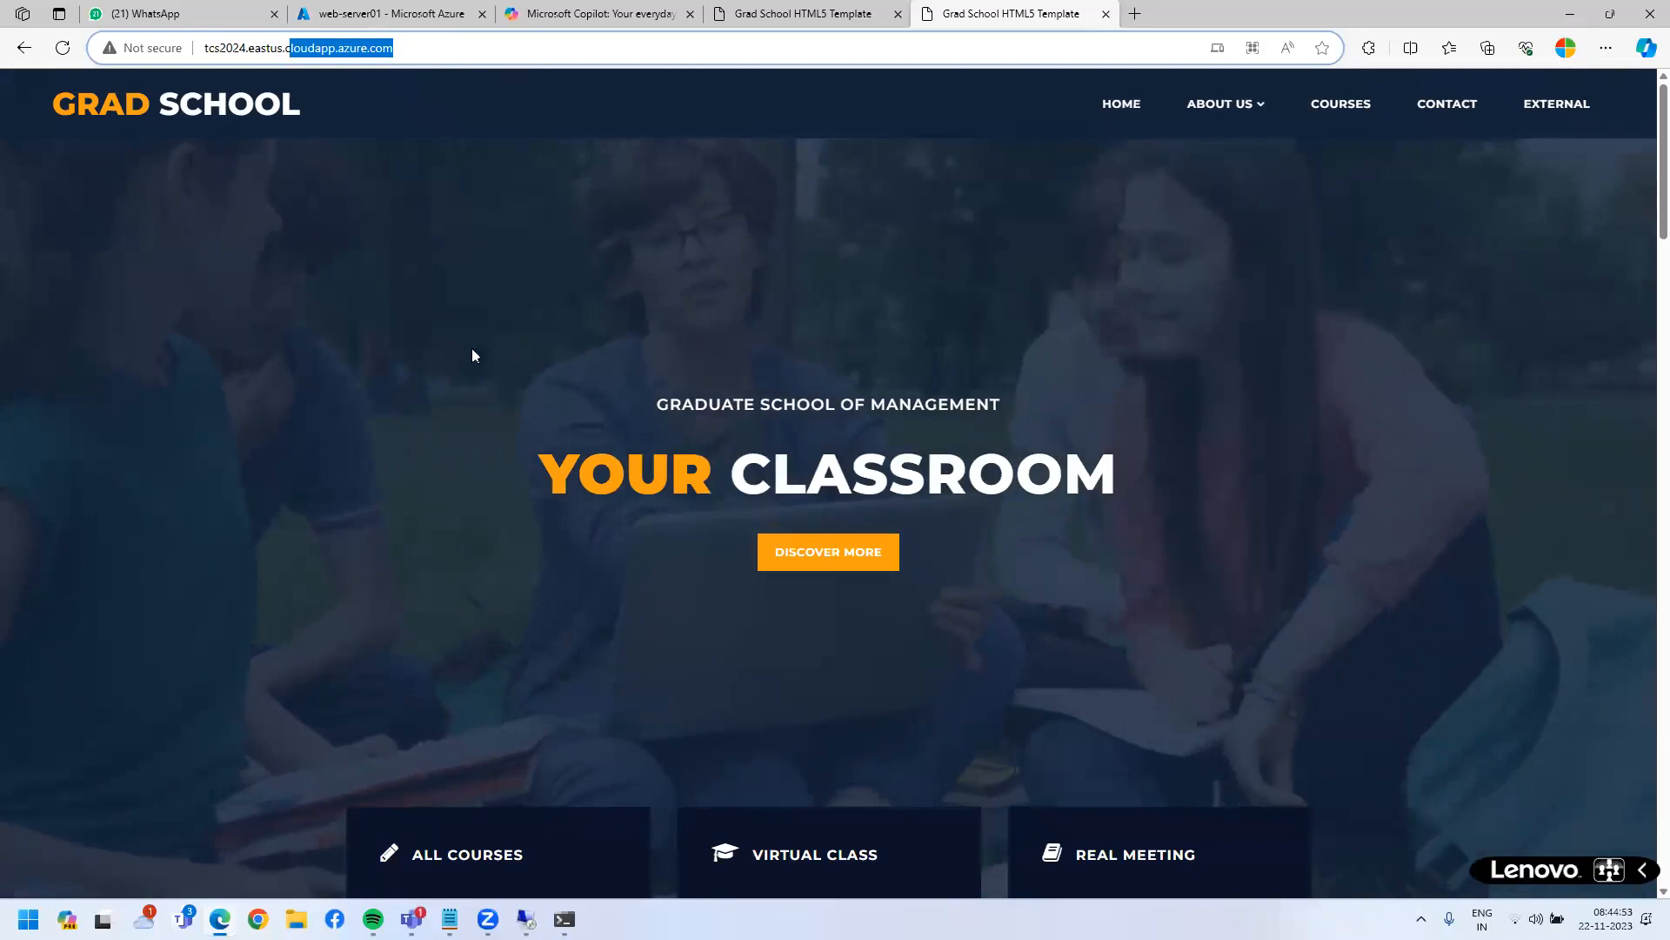
pyautogui.click(481, 412)
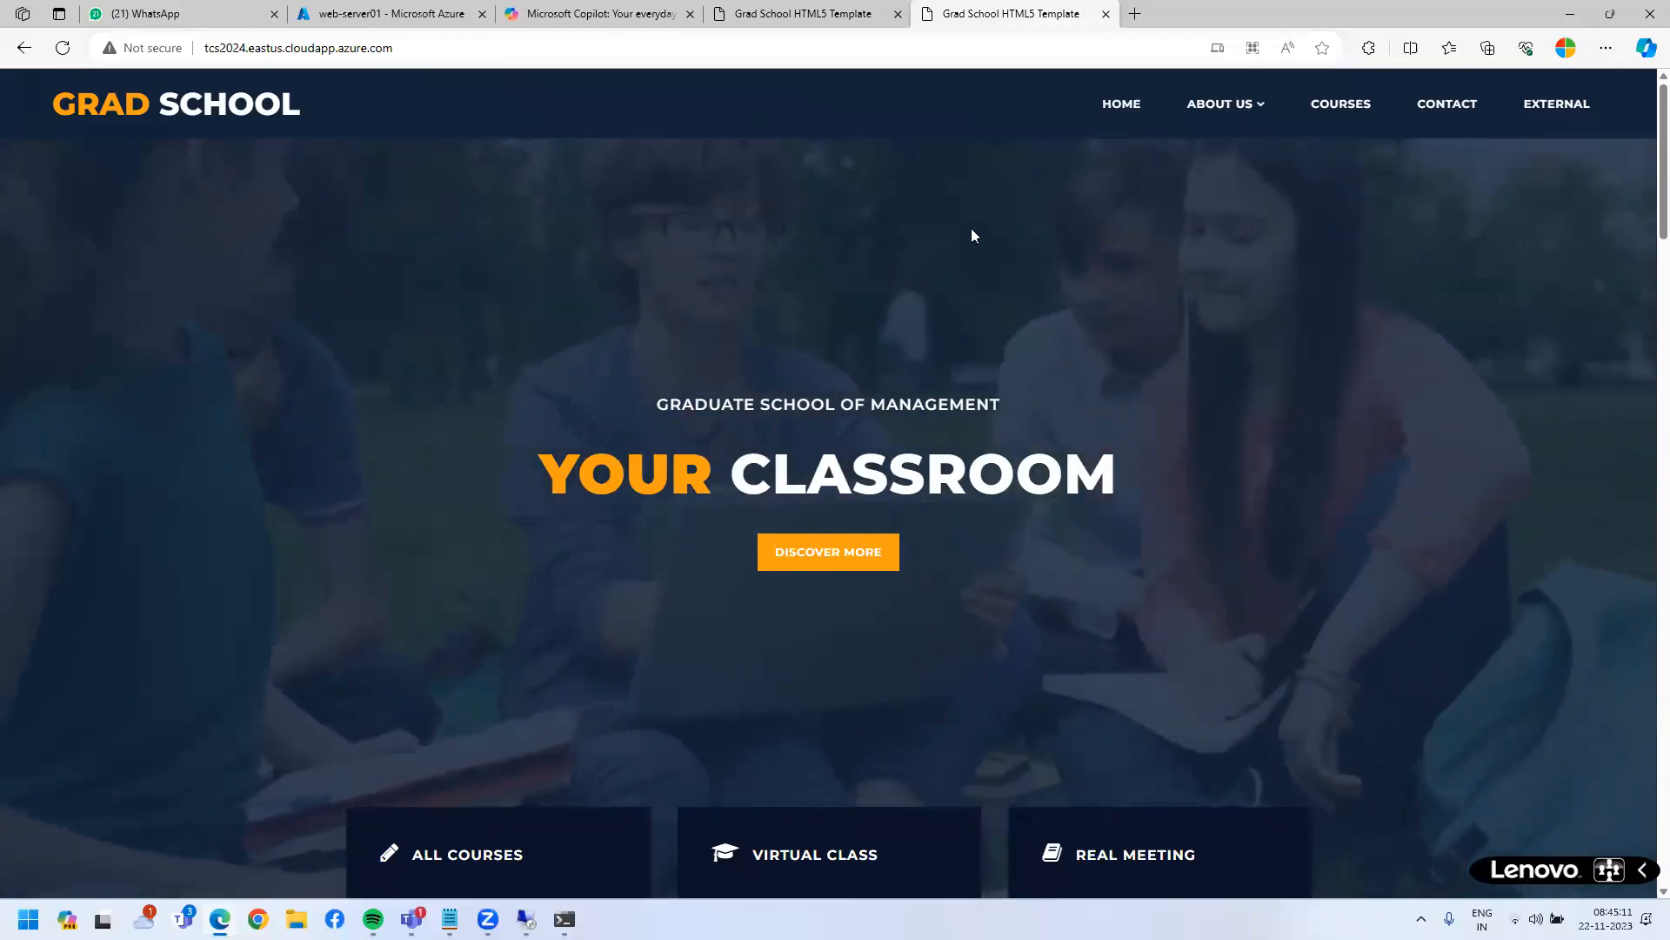
# - Scroll through the Grad School sections at tcs2024.eastus.cloudapp.azure.com, then open a new tab
pyautogui.click(86, 53)
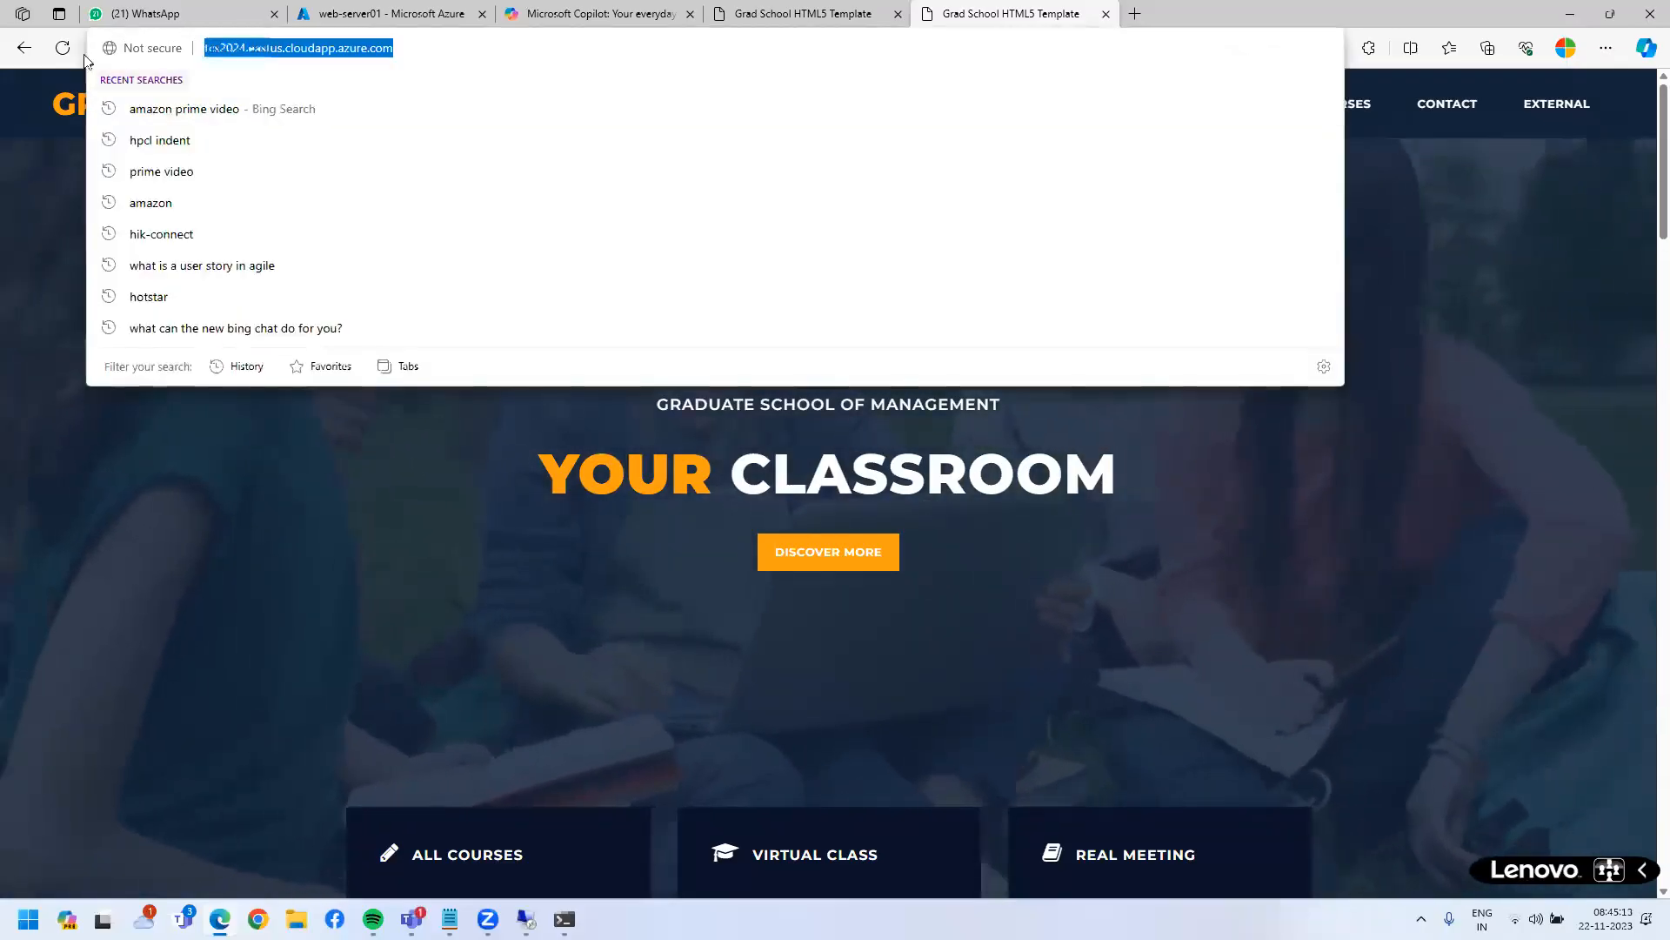
pyautogui.click(341, 607)
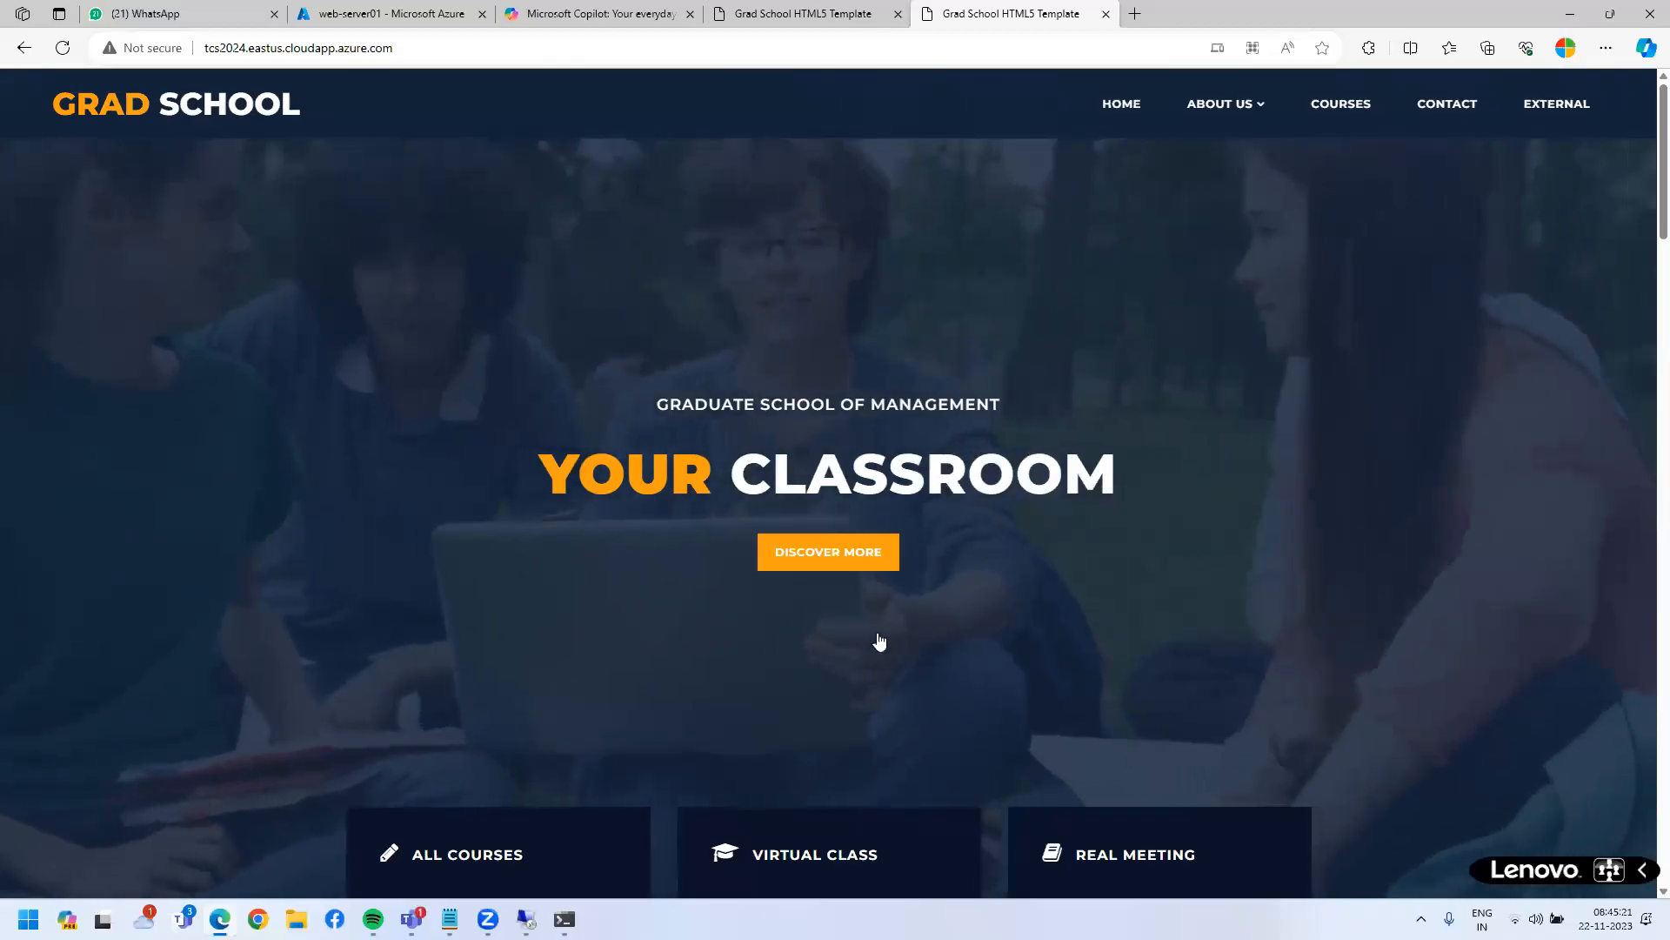
pyautogui.scroll(-10, 1055, 652)
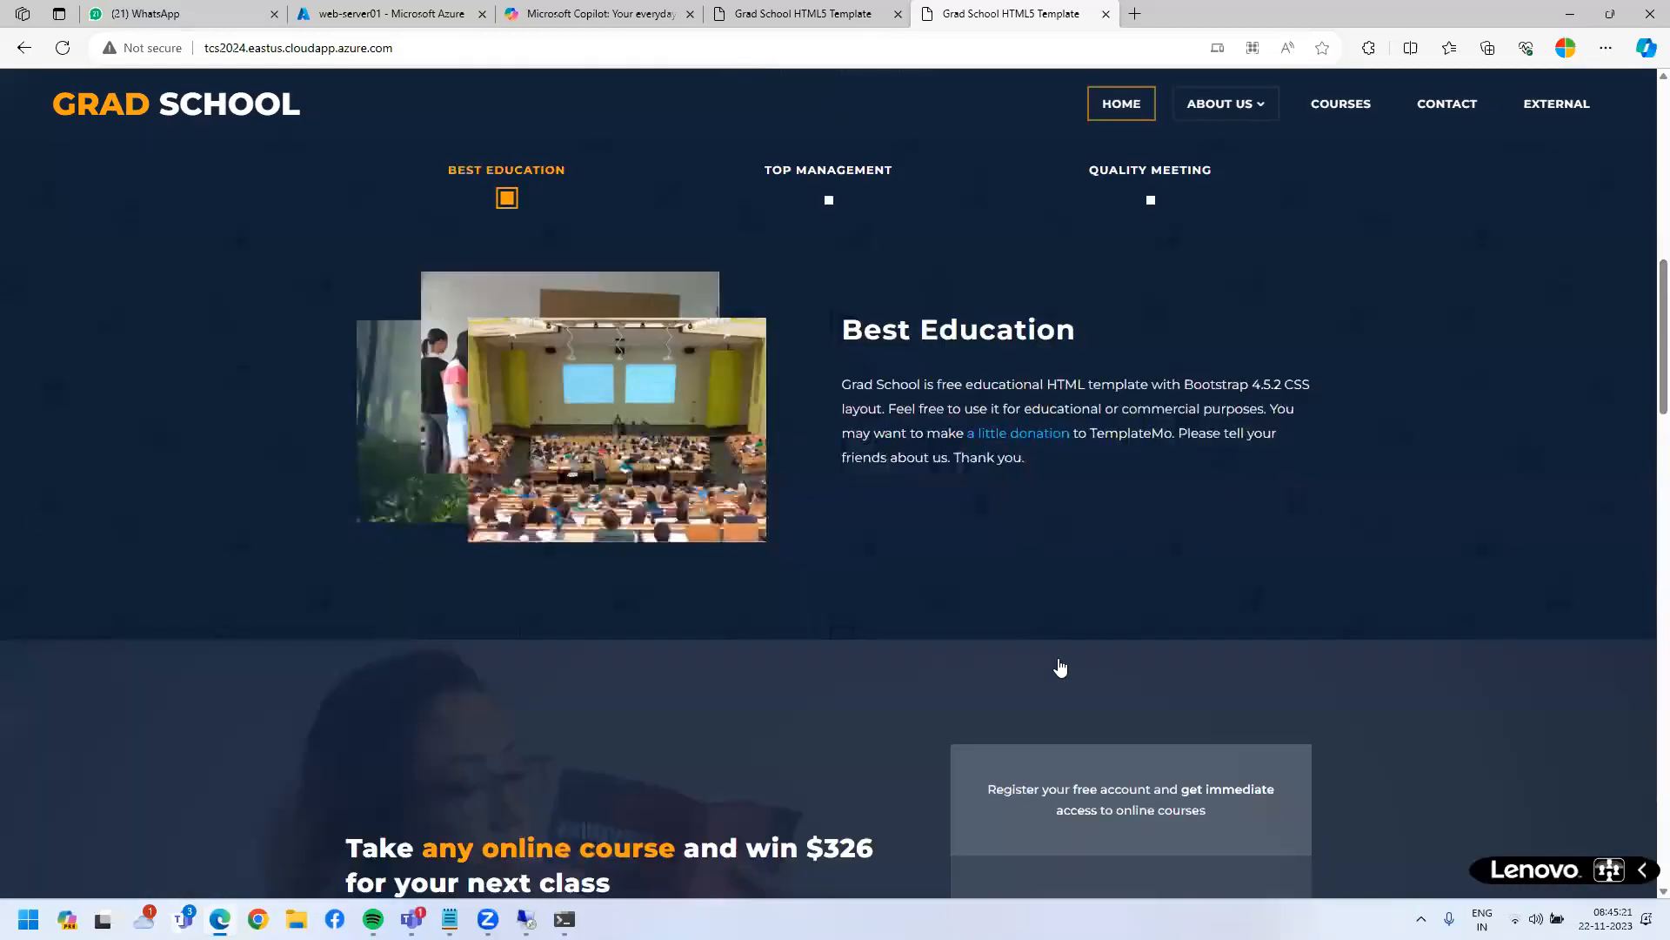
pyautogui.scroll(-20, 1059, 660)
pyautogui.scroll(20, 1057, 657)
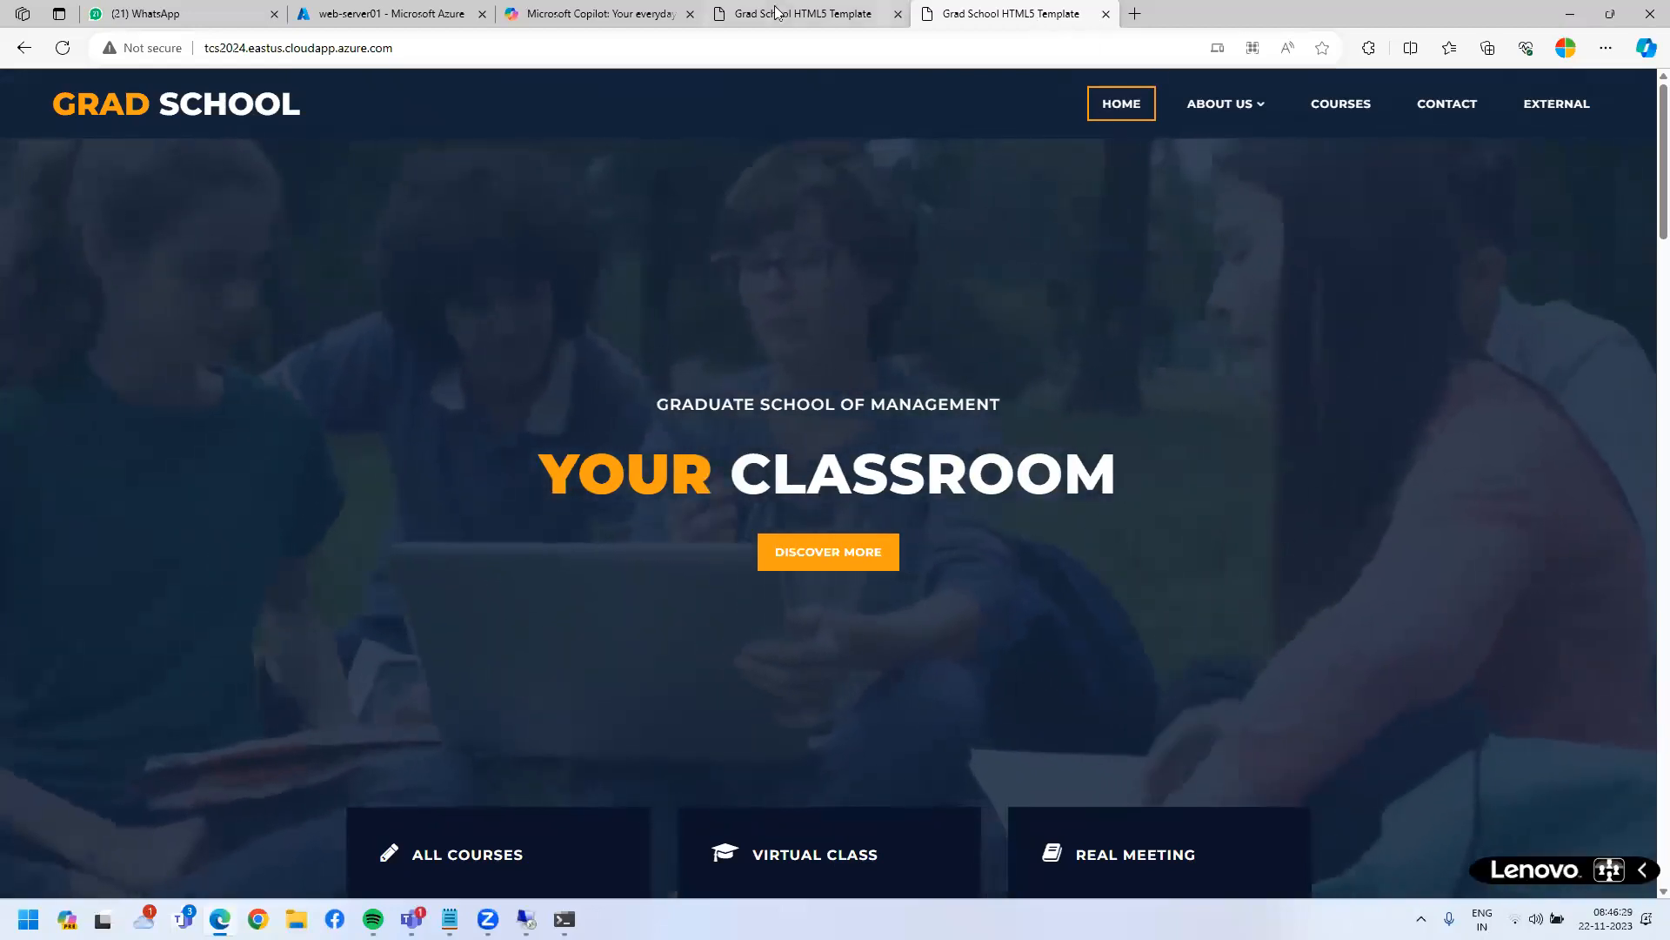
pyautogui.hotkey('ctrl', 't')
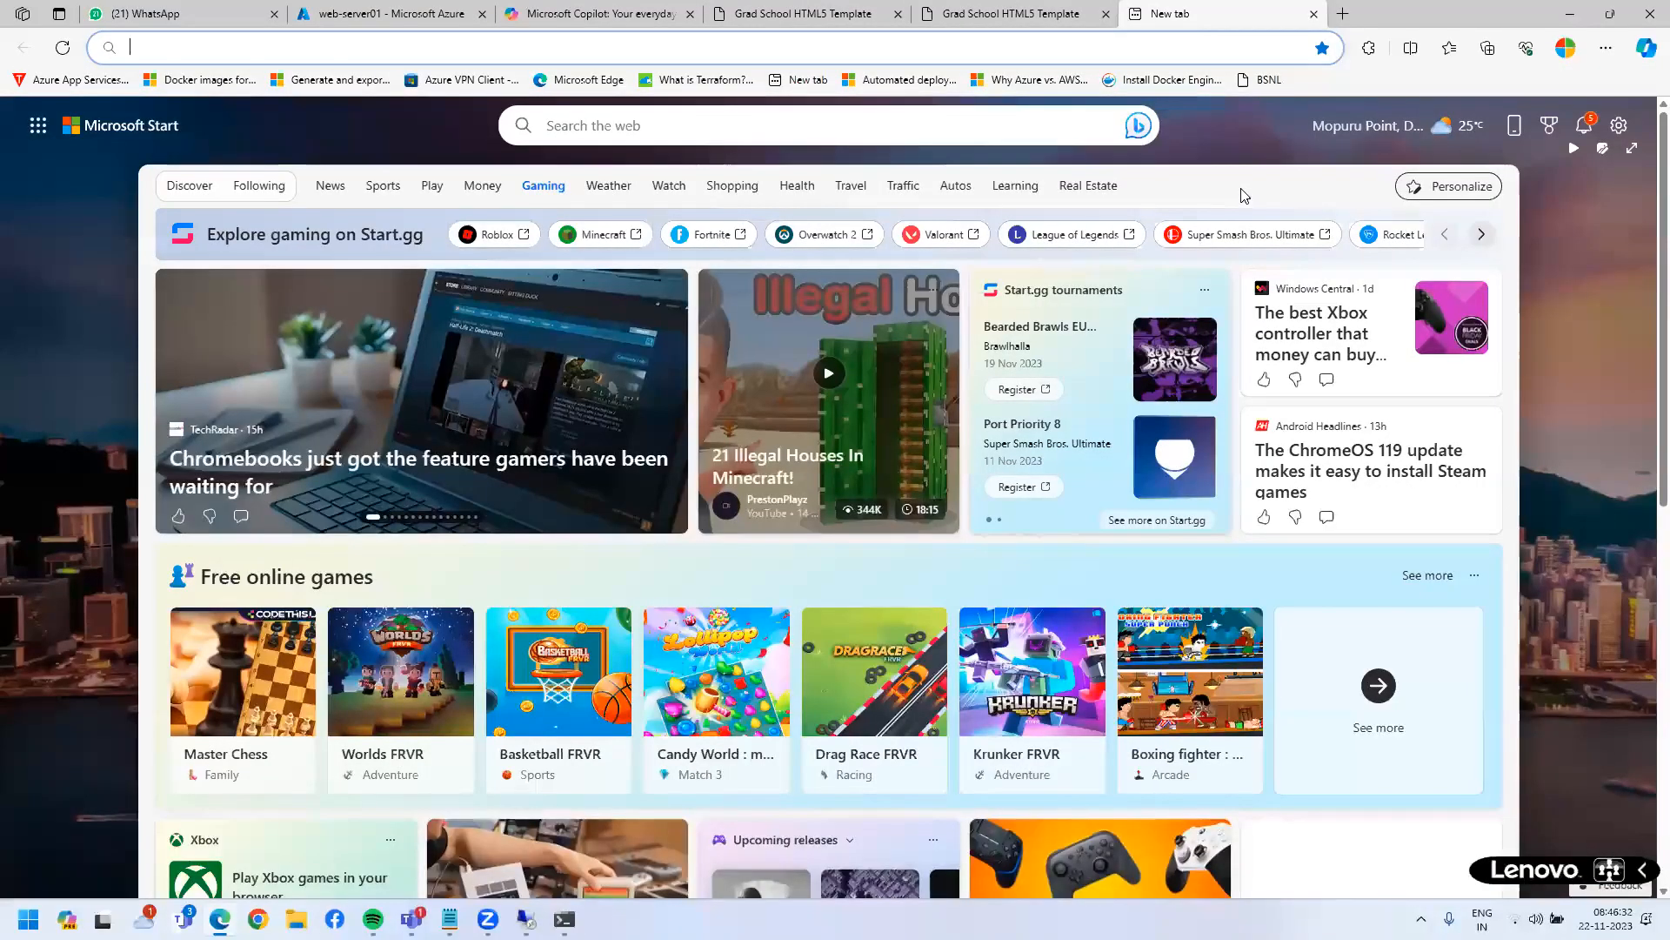
# - Load copilot.microsoft.com, sign in to Copilot, then open another new tab
pyautogui.write('https://copilot.microsoft.com')
pyautogui.press('Return')
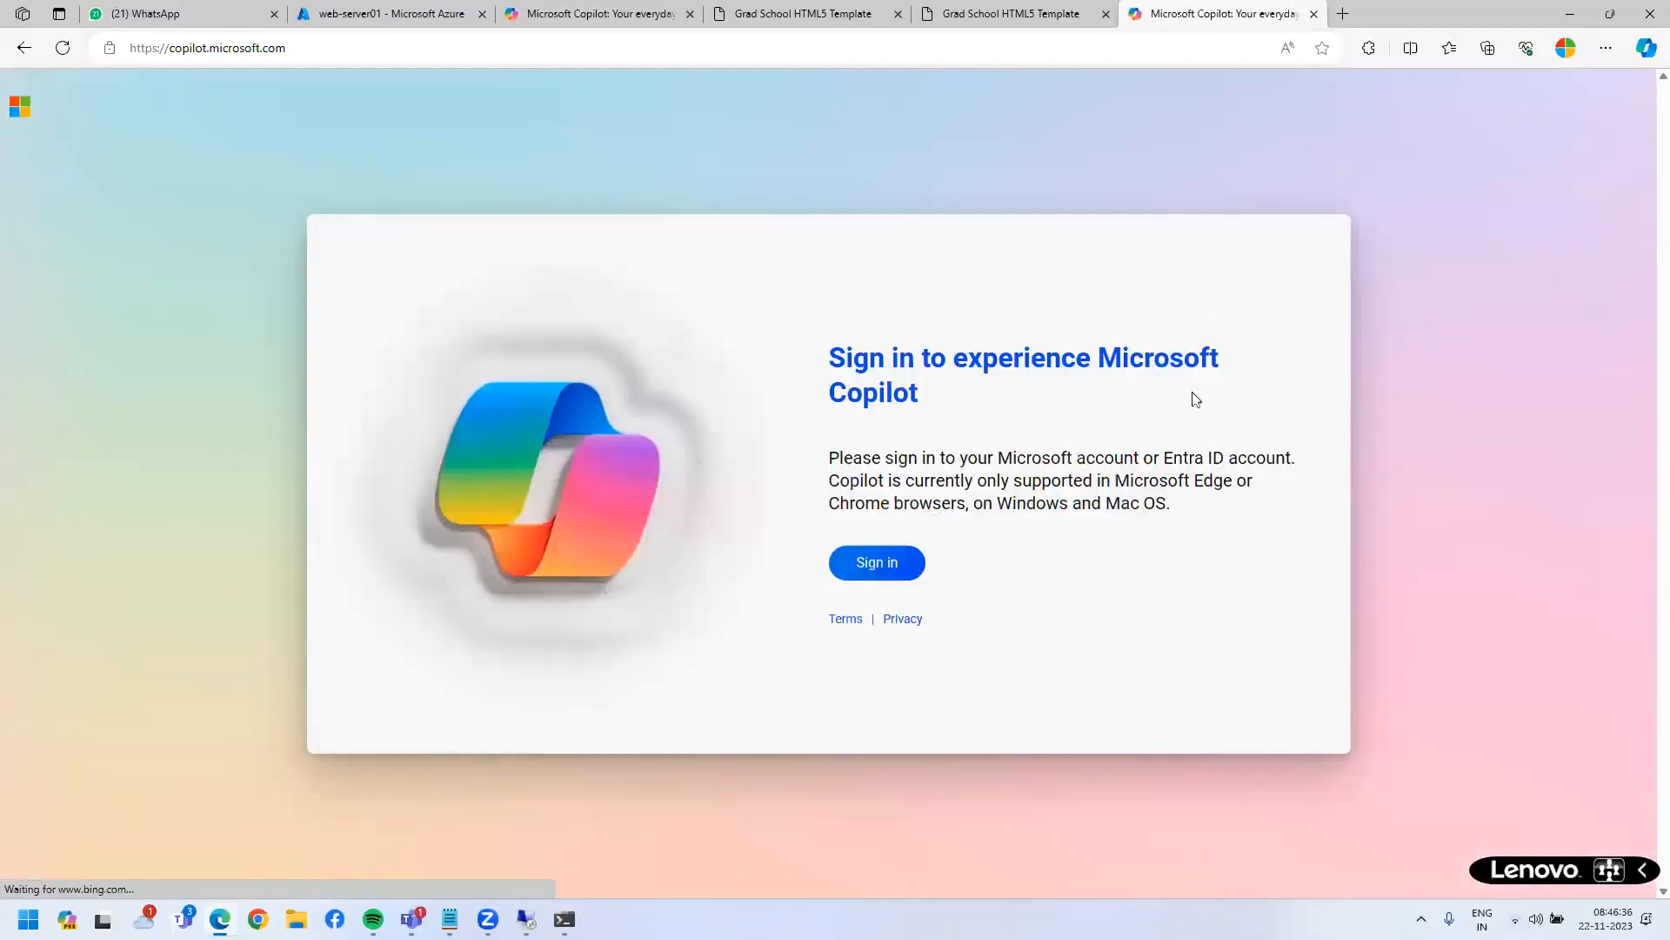
pyautogui.moveTo(819, 358); pyautogui.dragTo(1069, 398)
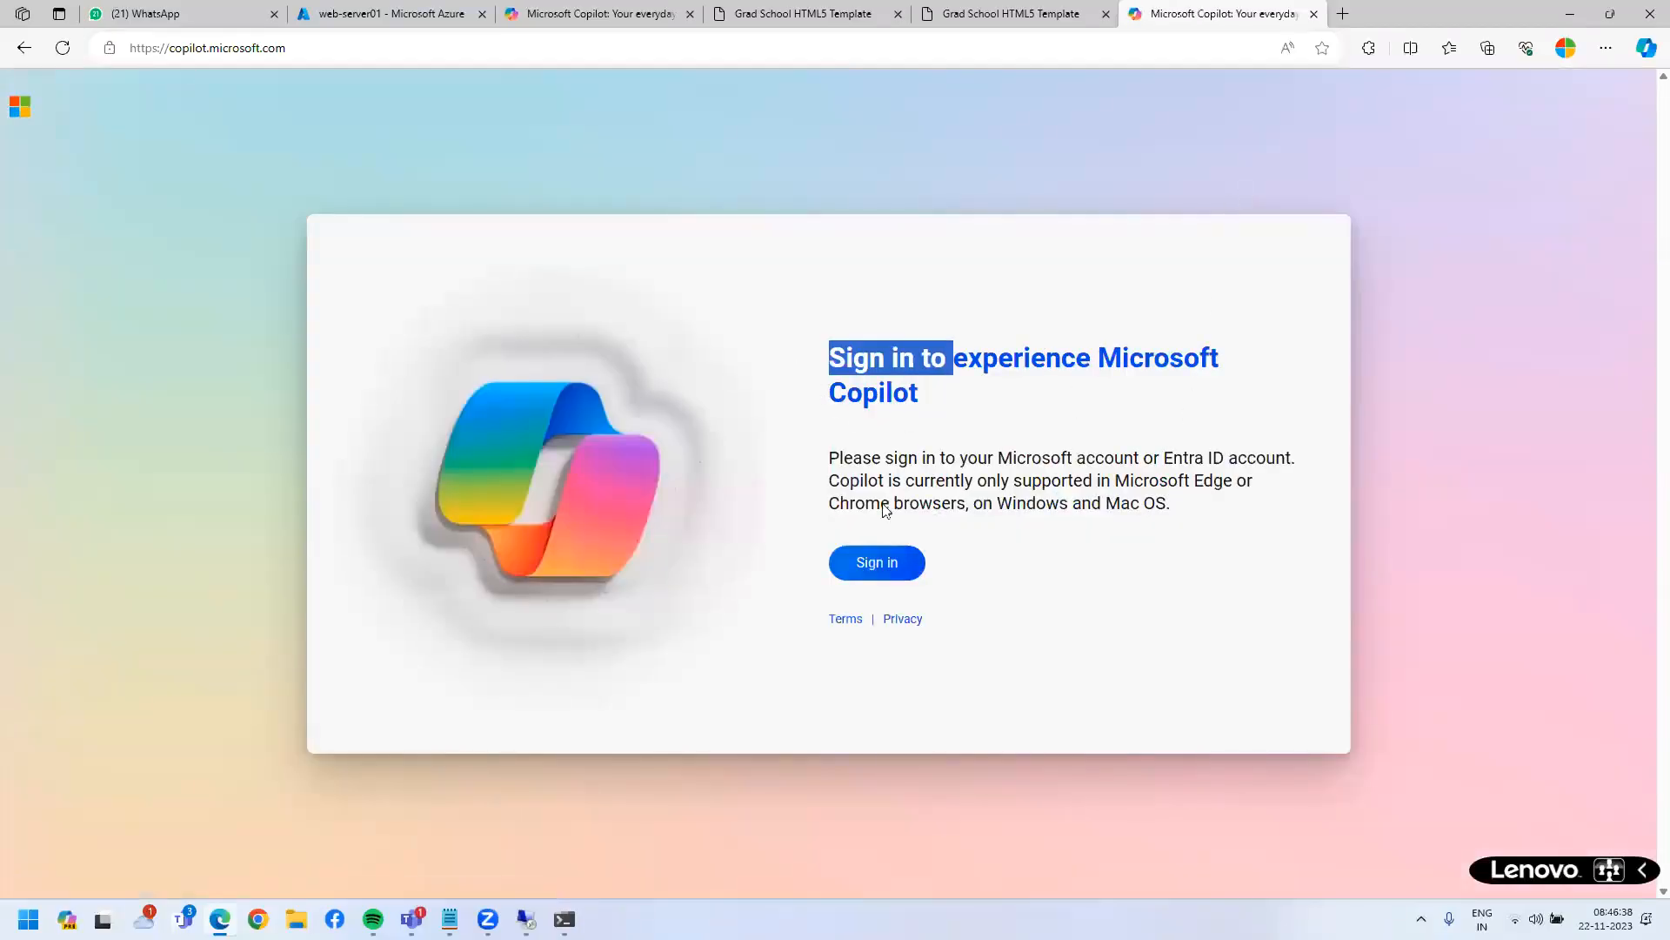
pyautogui.click(880, 574)
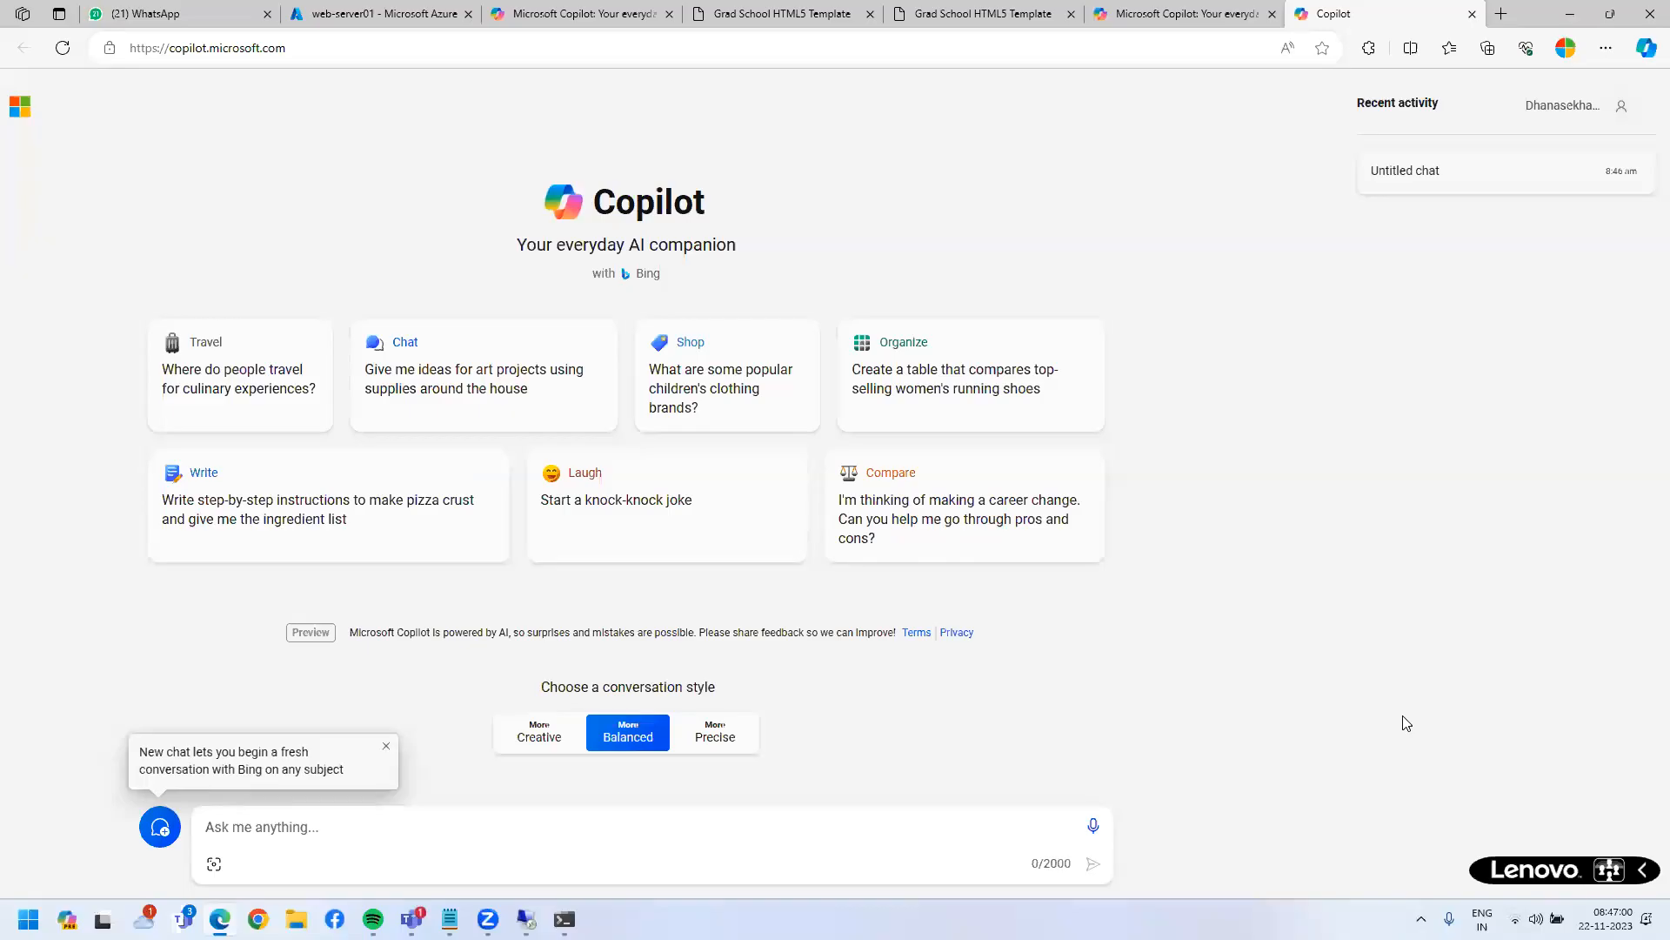
pyautogui.moveTo(532, 207); pyautogui.dragTo(769, 254)
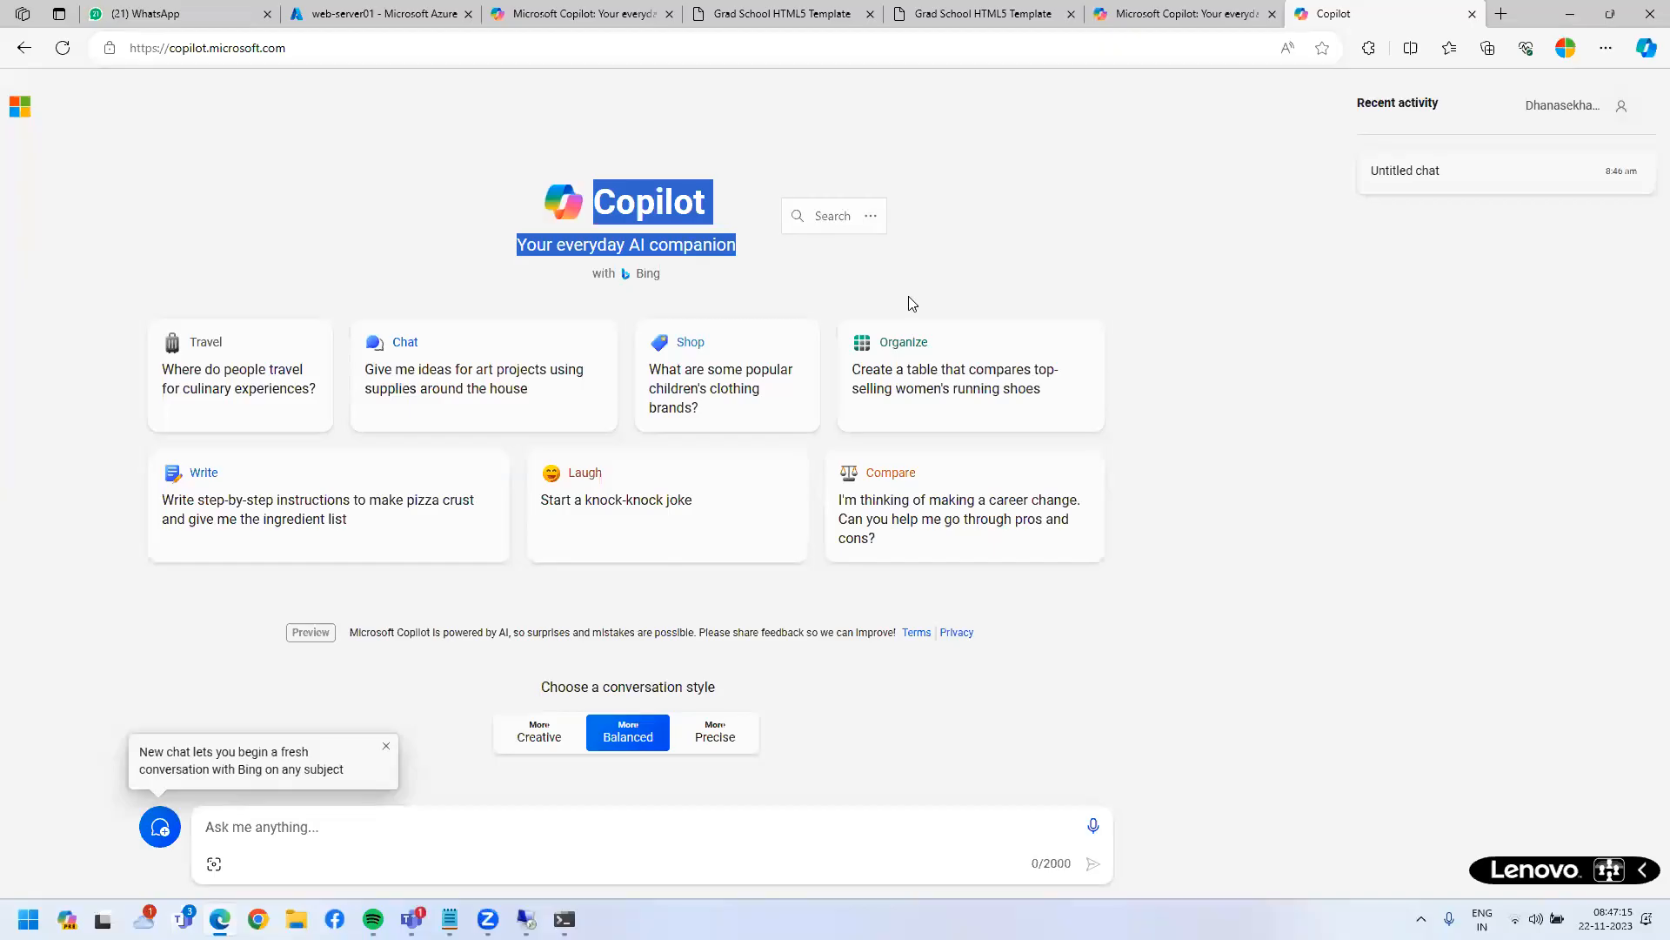
pyautogui.click(1502, 14)
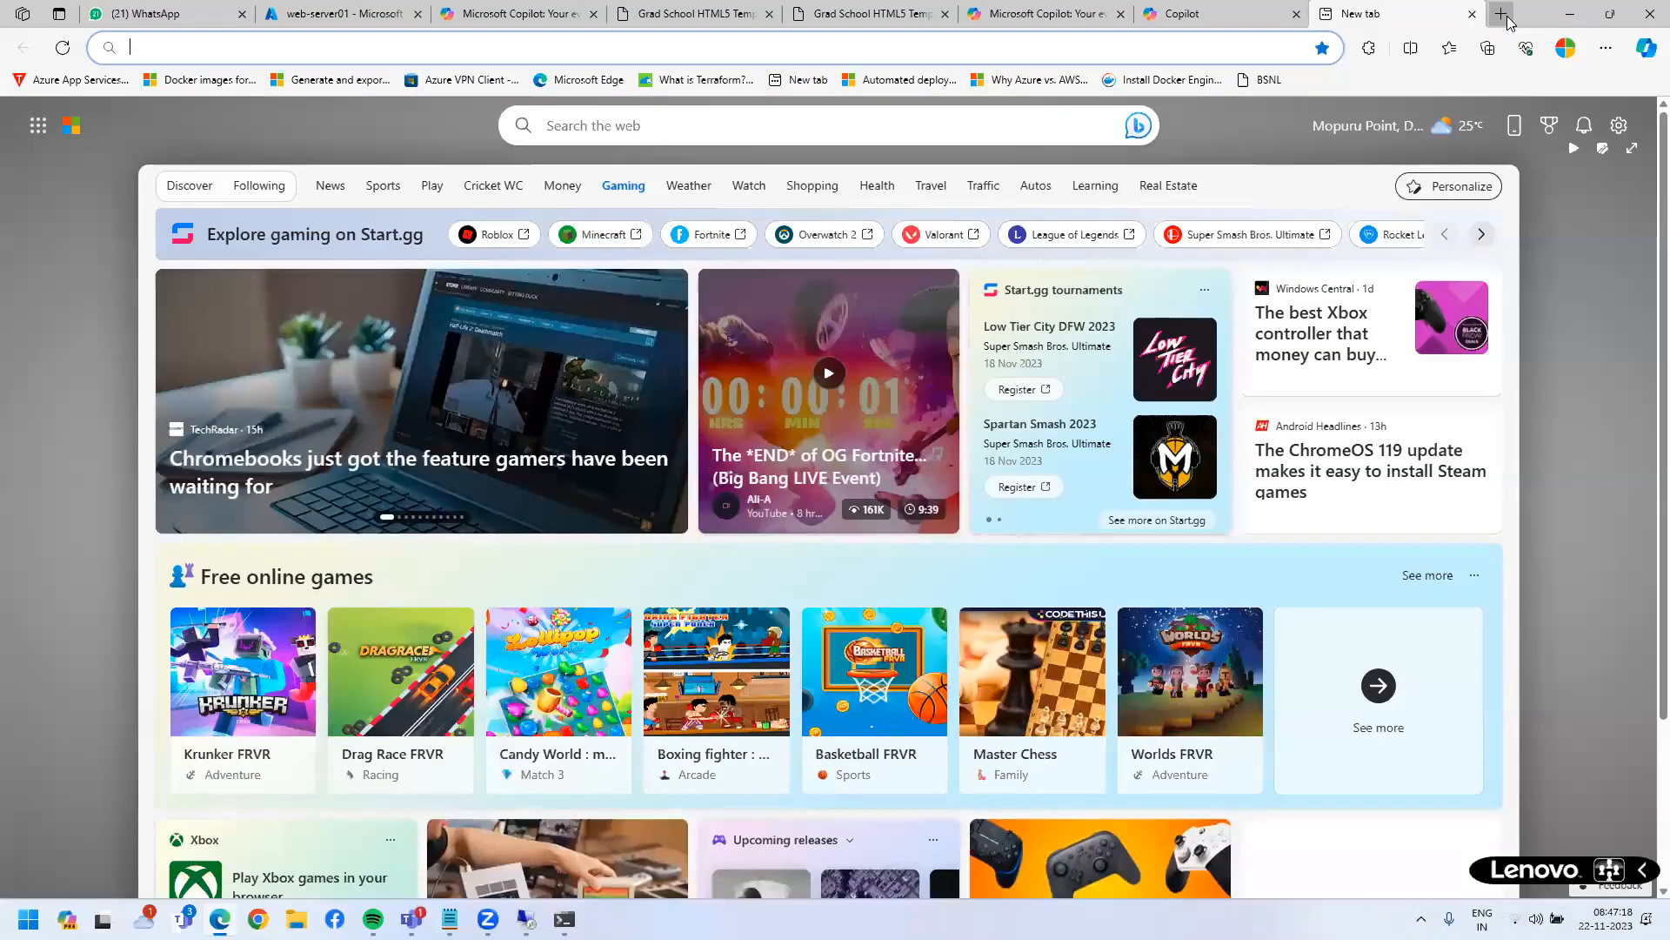
# - Go to bing.com and try Bing AI chat, dismissing the unavailable notice
pyautogui.write('bing.com')
pyautogui.press('Return')
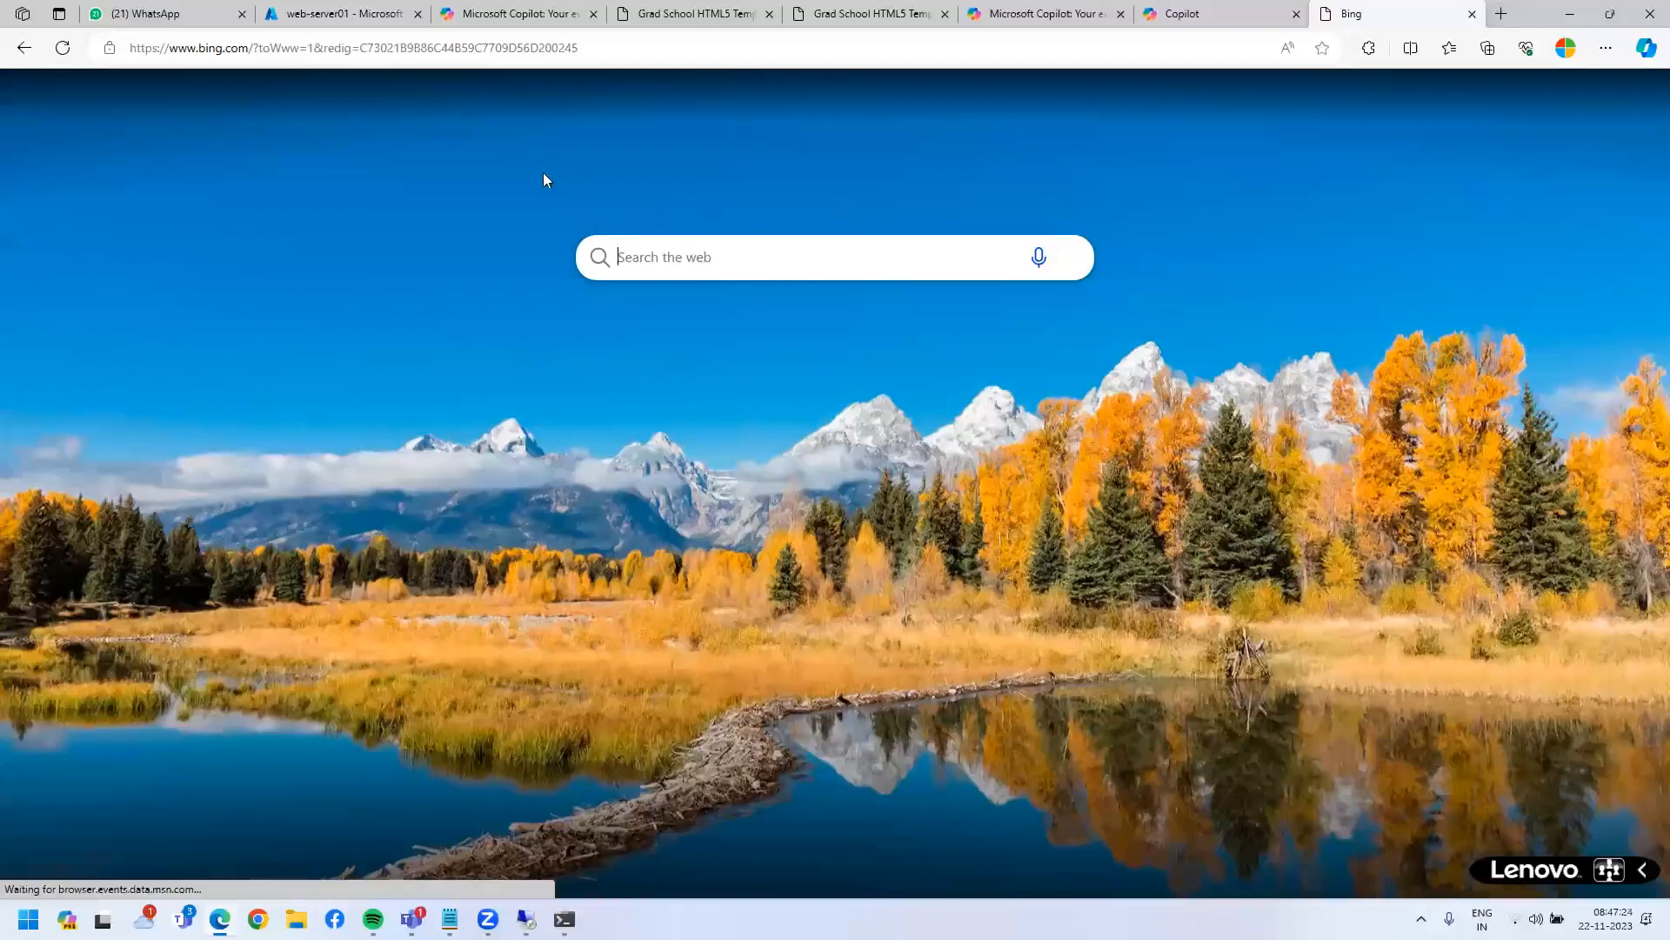
pyautogui.click(388, 90)
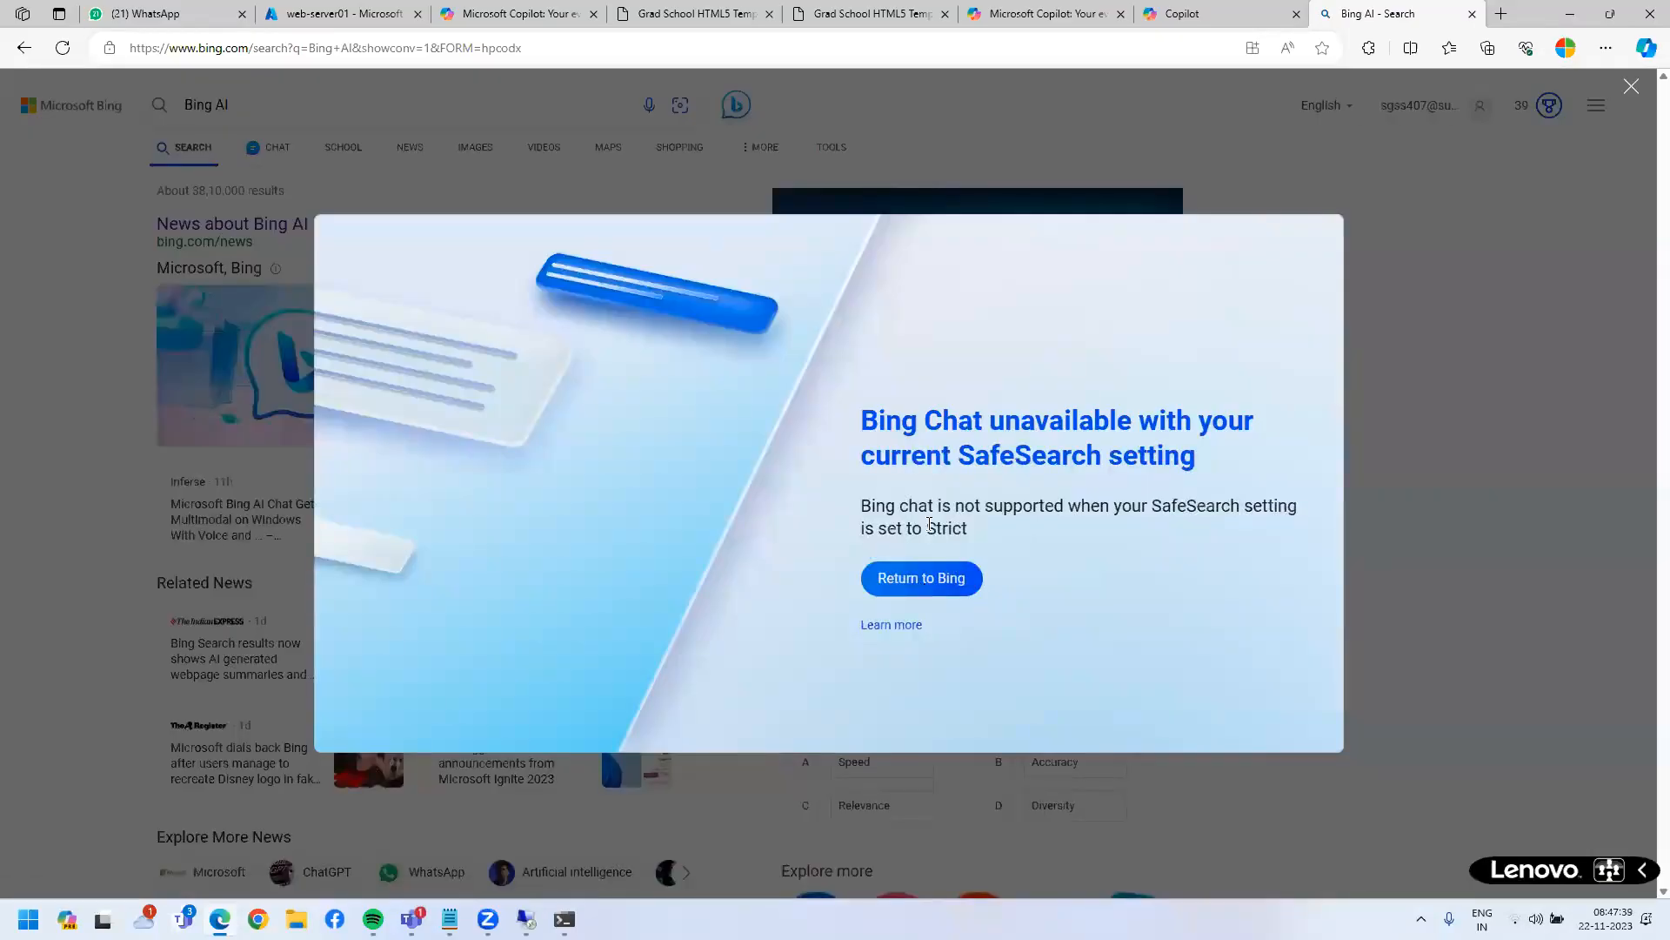
pyautogui.click(904, 580)
pyautogui.click(454, 152)
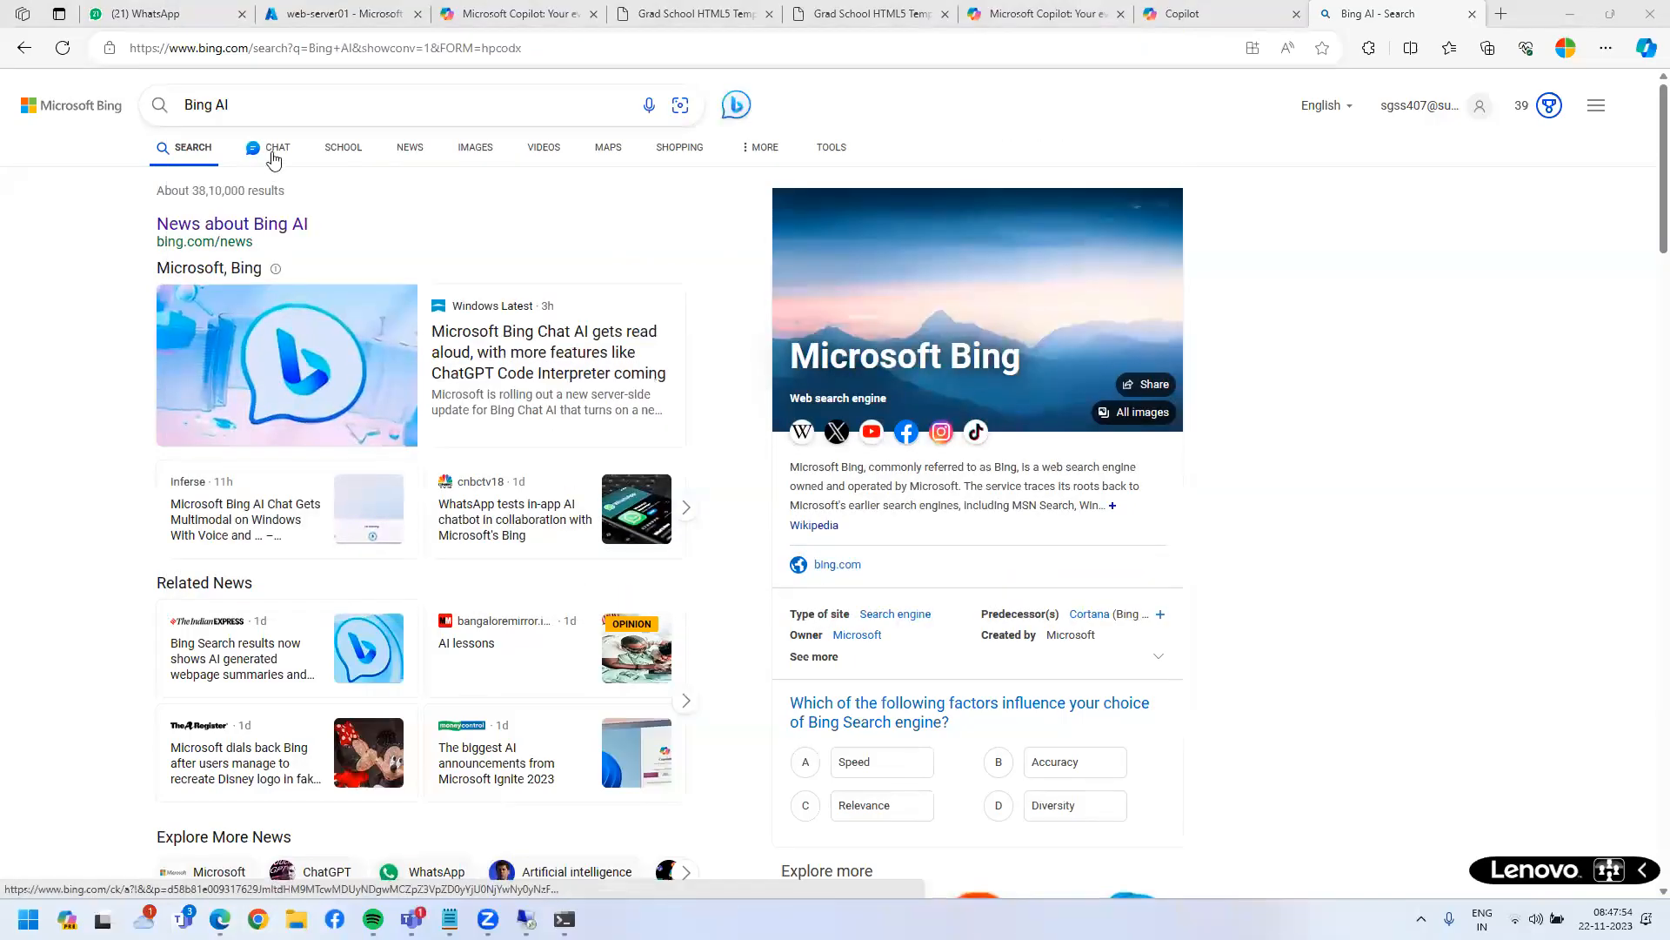
# - Retry Bing Chat, highlight the SafeSearch restriction message, and close the Bing tab
pyautogui.click(271, 154)
pyautogui.moveTo(869, 513); pyautogui.dragTo(1201, 627)
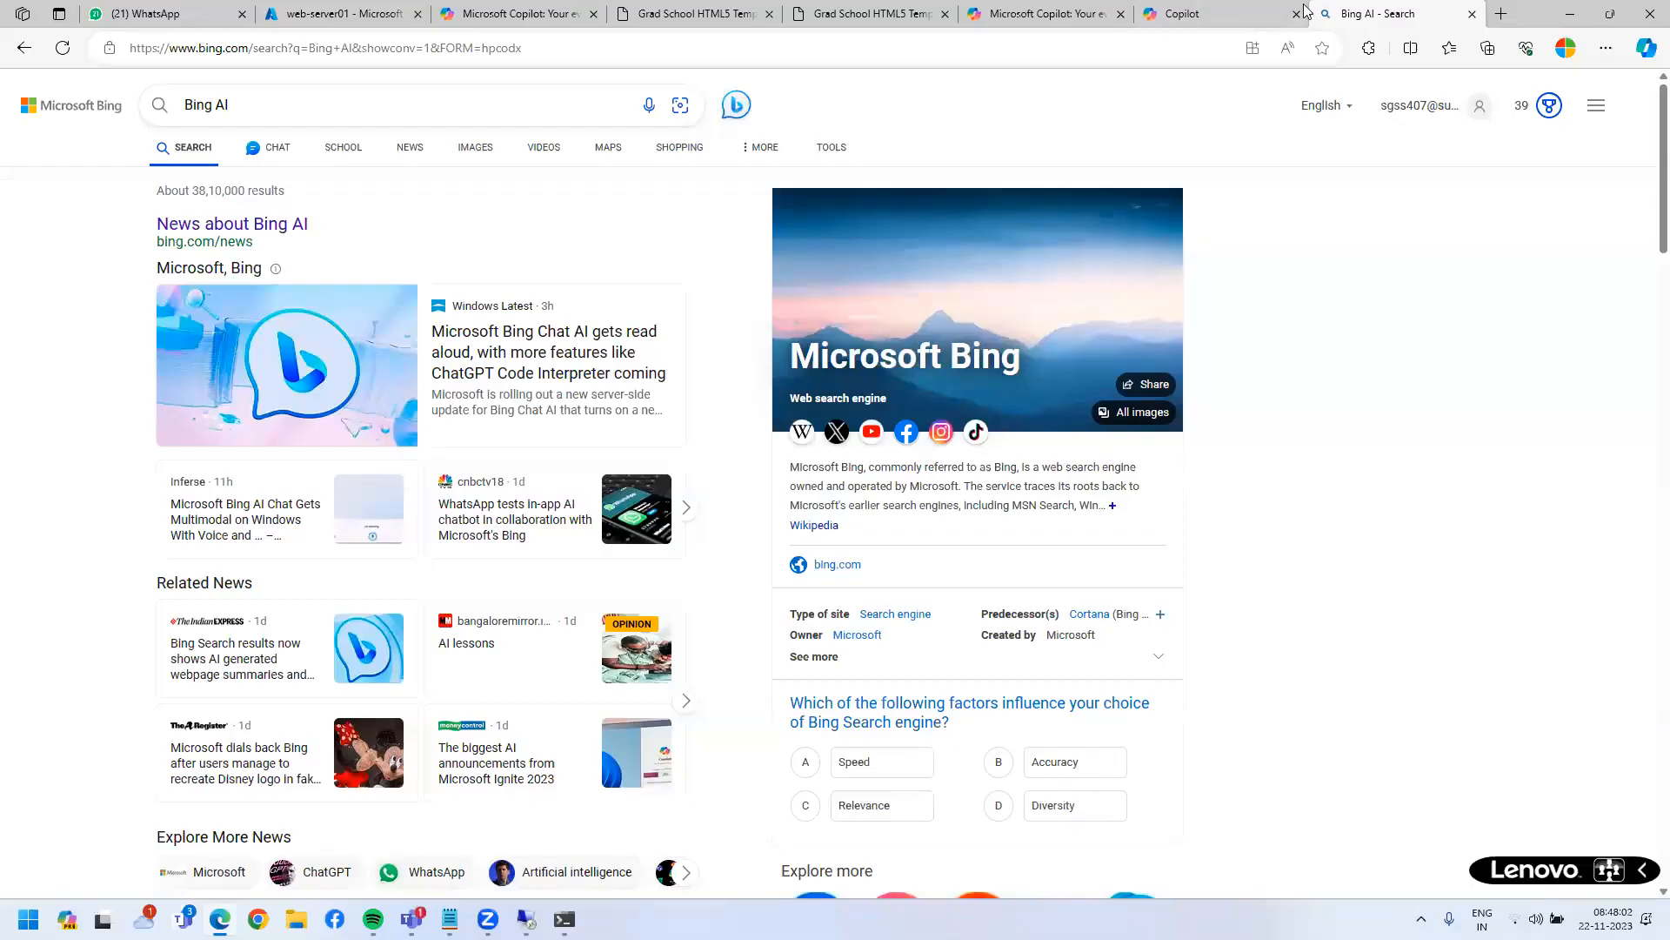
pyautogui.hotkey('ctrl', 'w')
pyautogui.hotkey('ctrl', 'w')
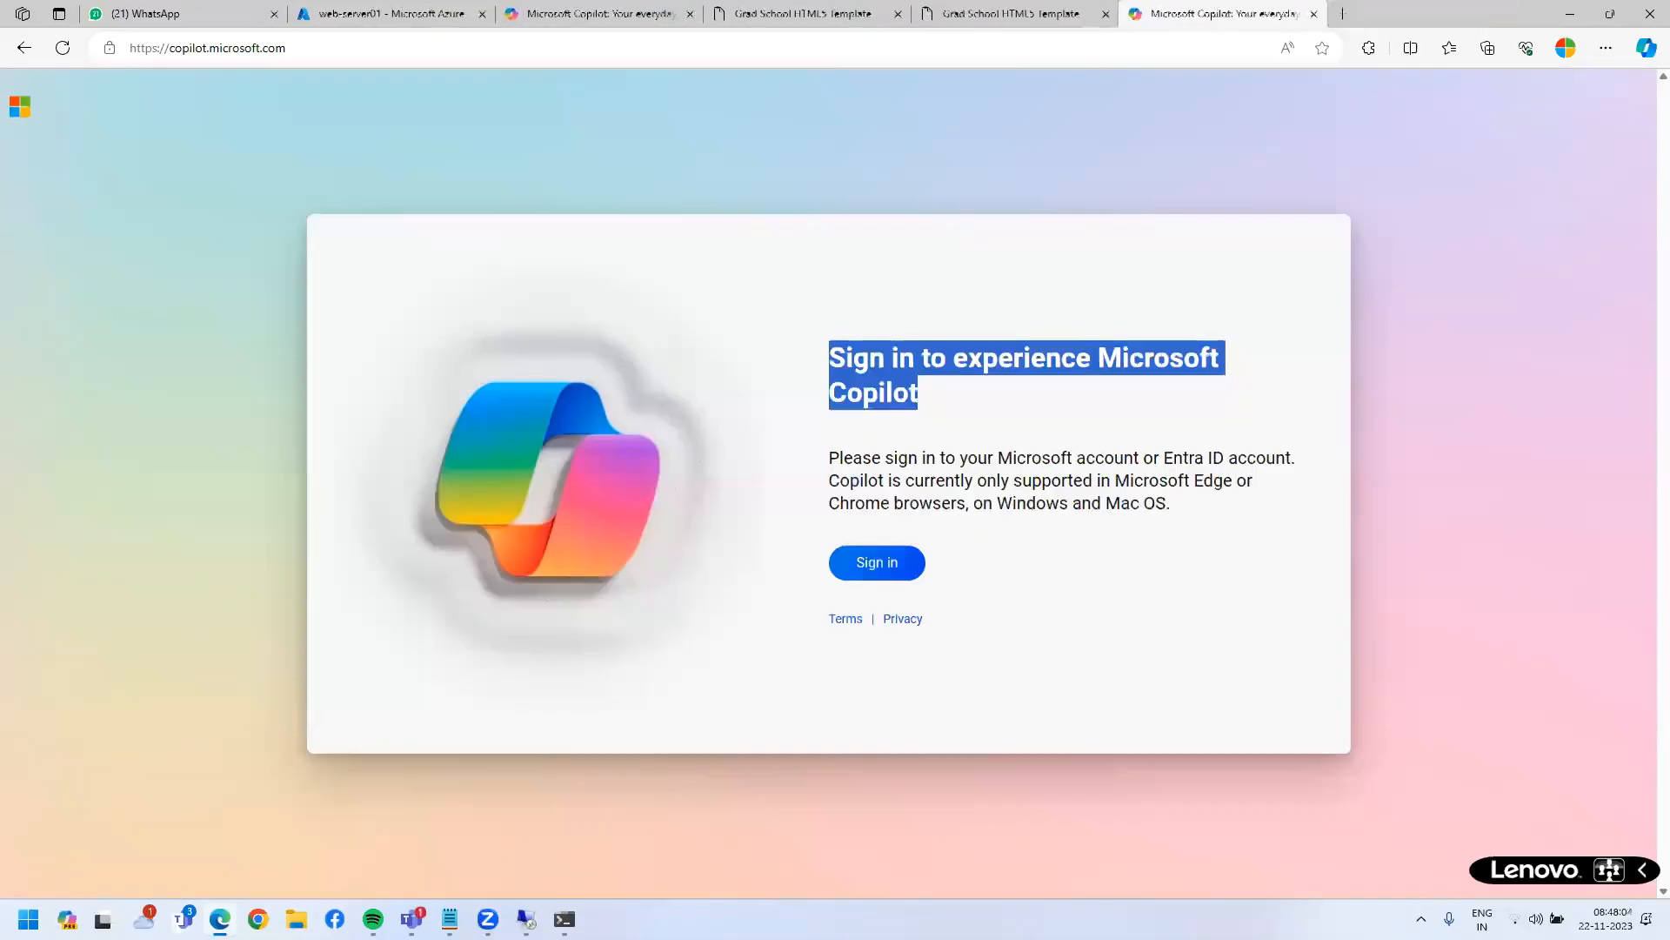
# - Open a new Edge tab and the Windows Copilot pane, checking the Notepad notes
pyautogui.hotkey('ctrl', 't')
pyautogui.press('super+c')
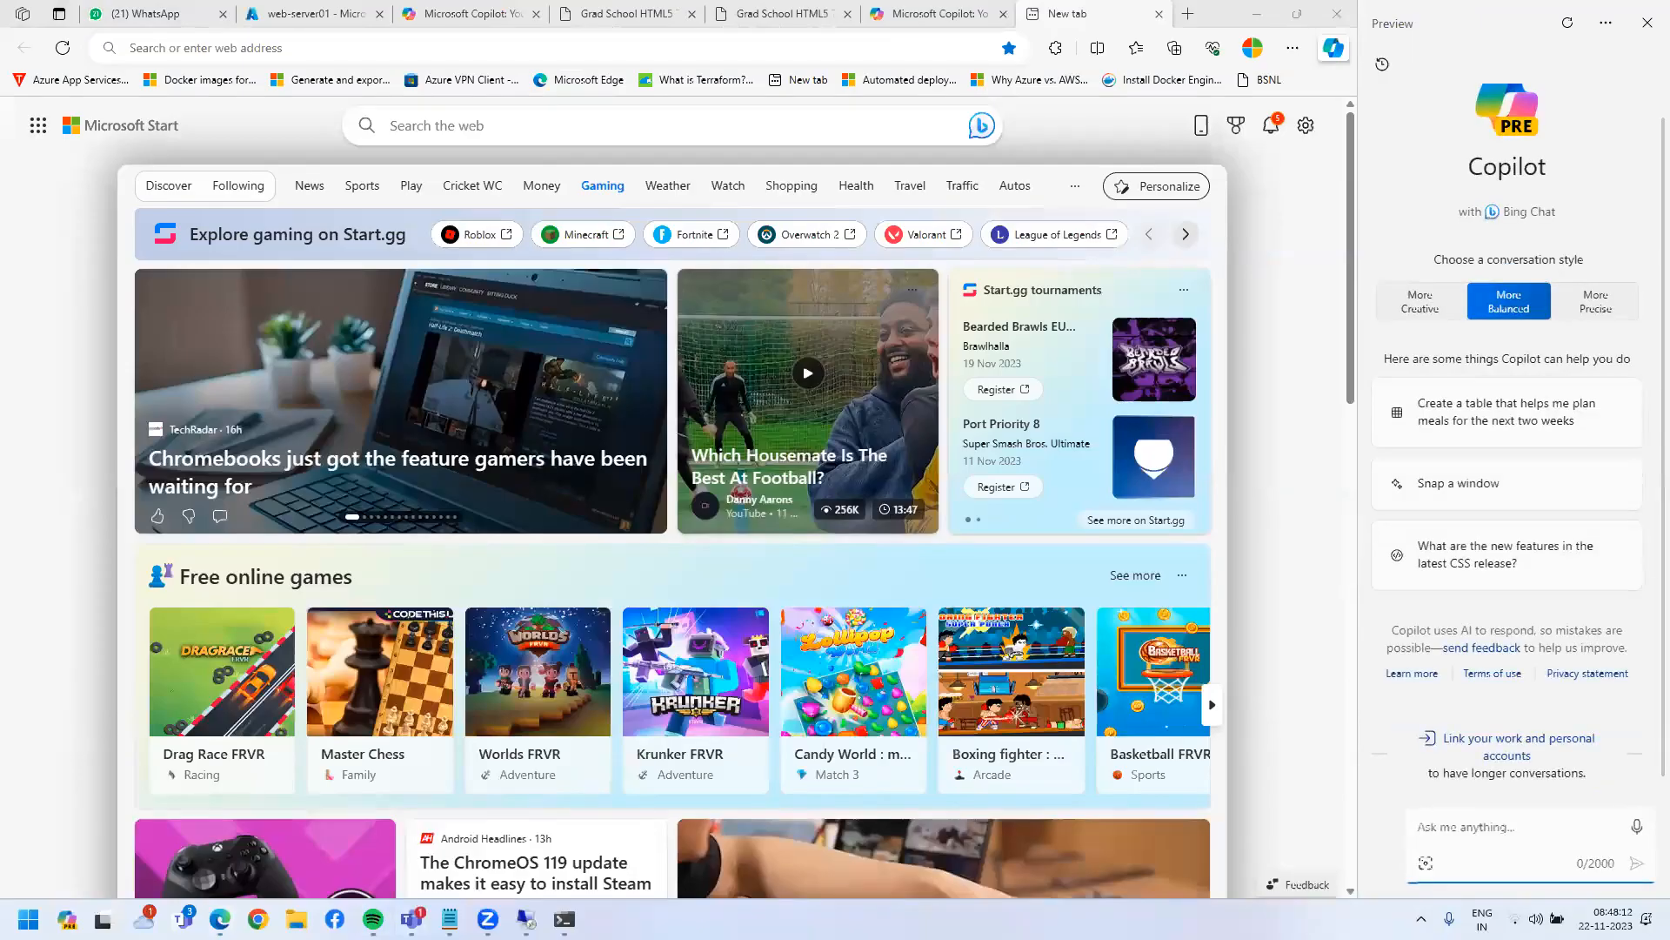
pyautogui.moveTo(450, 919)
pyautogui.click(443, 813)
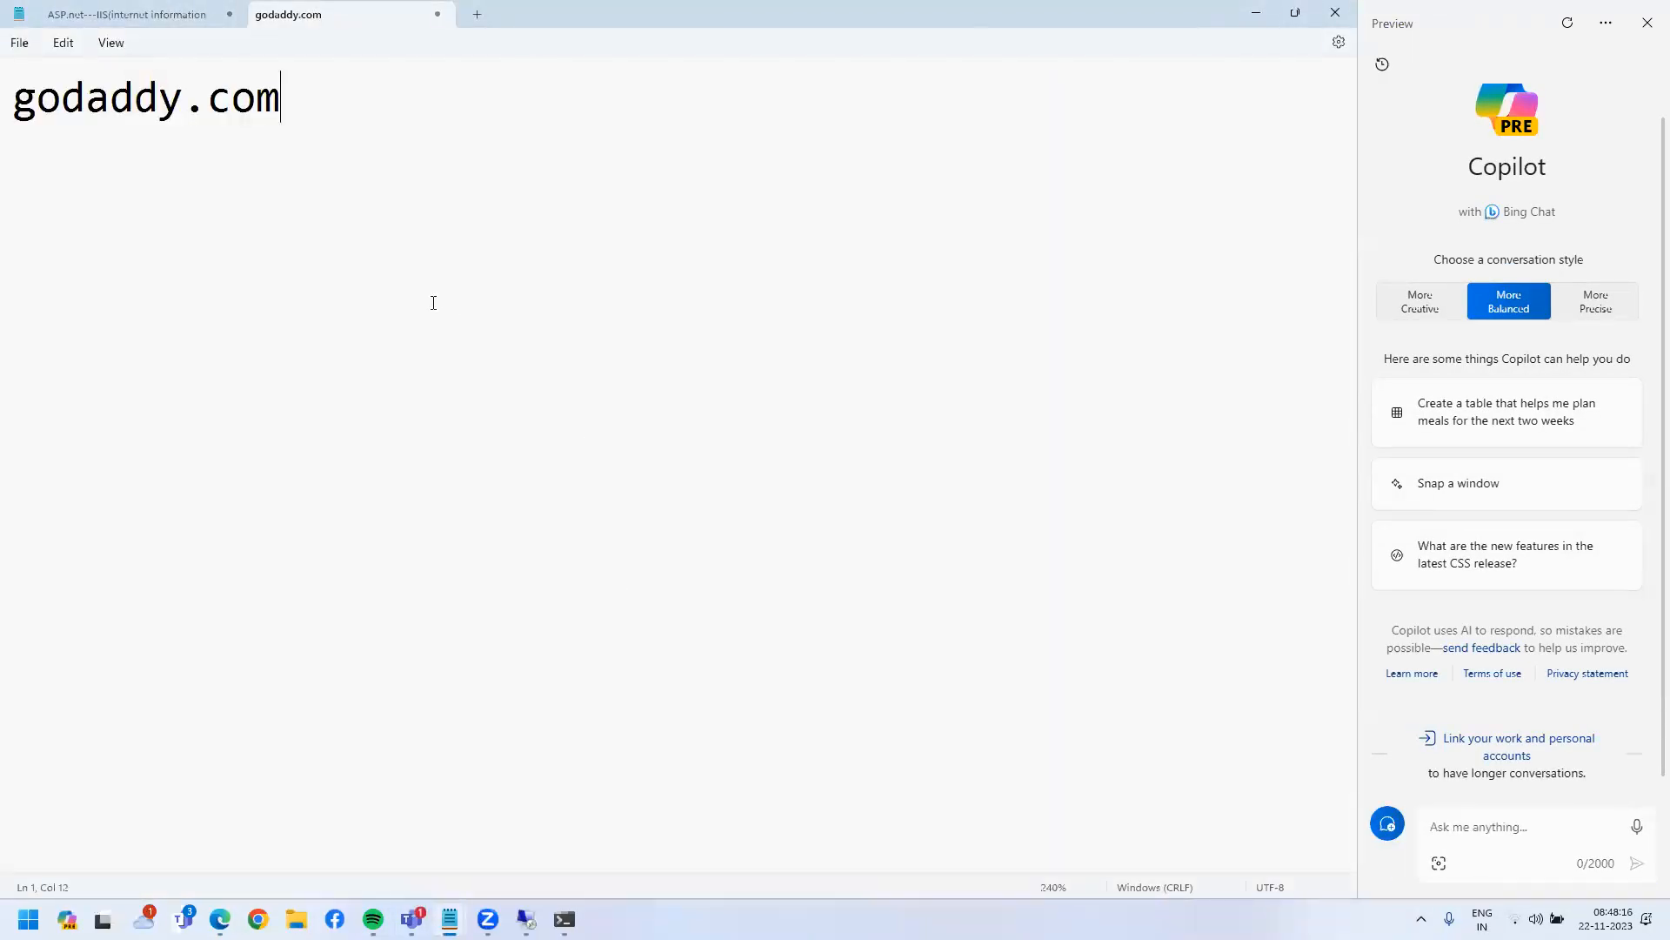
pyautogui.click(219, 920)
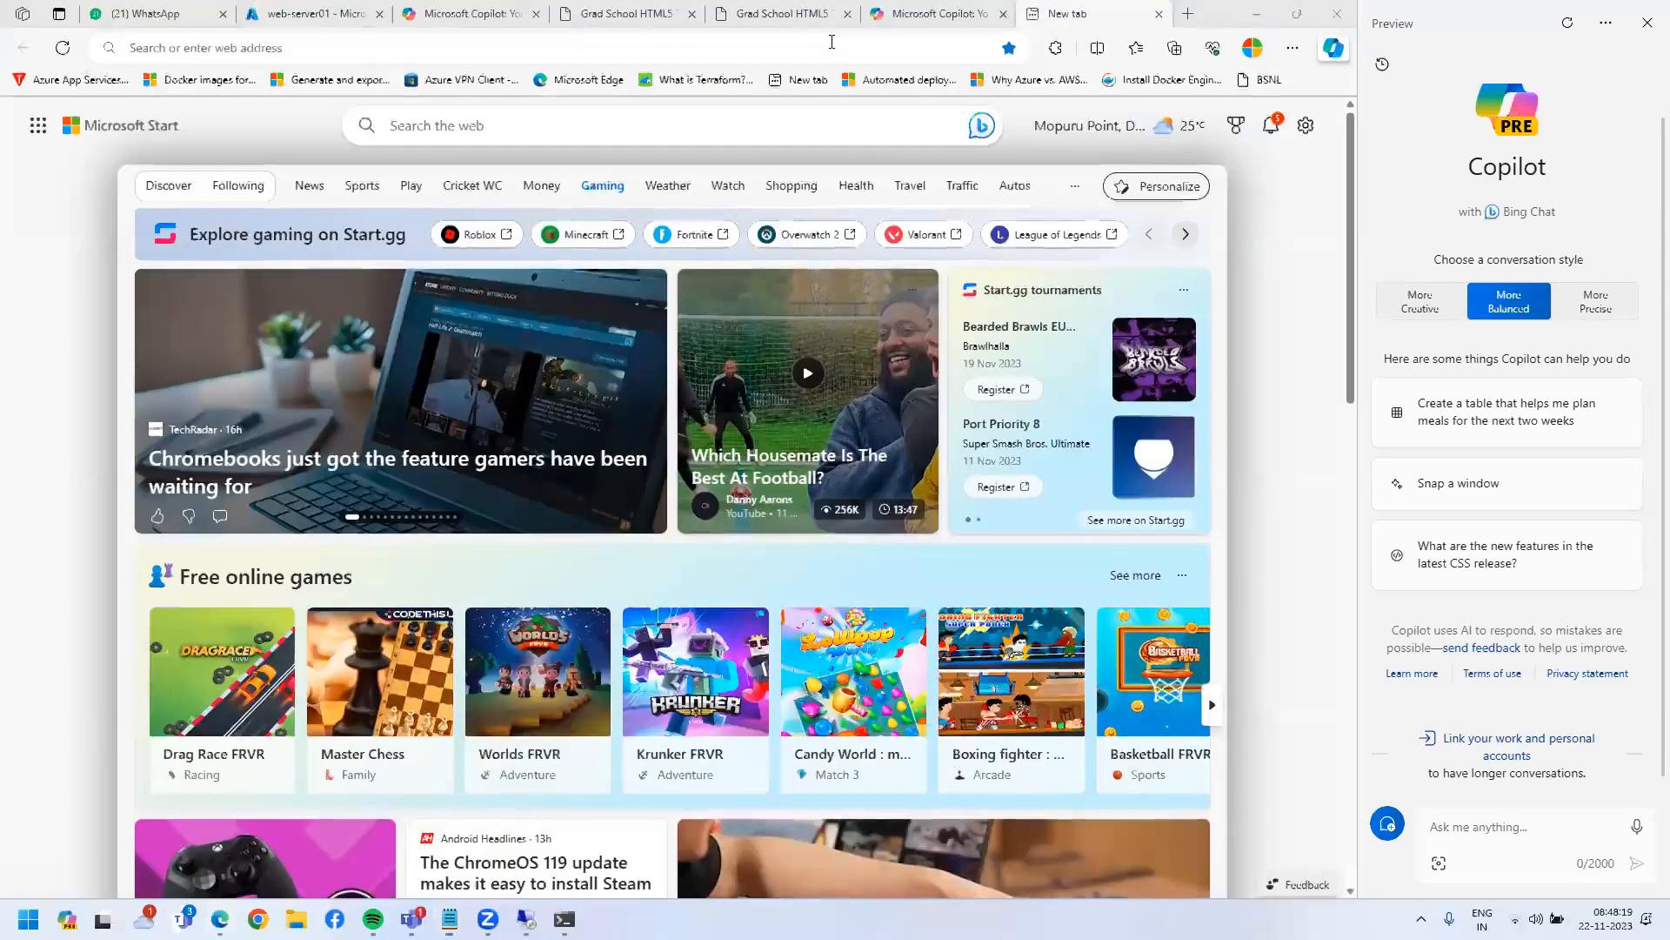
# - Search Bing for 'tca', then go to the tcs.com website
pyautogui.write('tca')
pyautogui.press('Return')
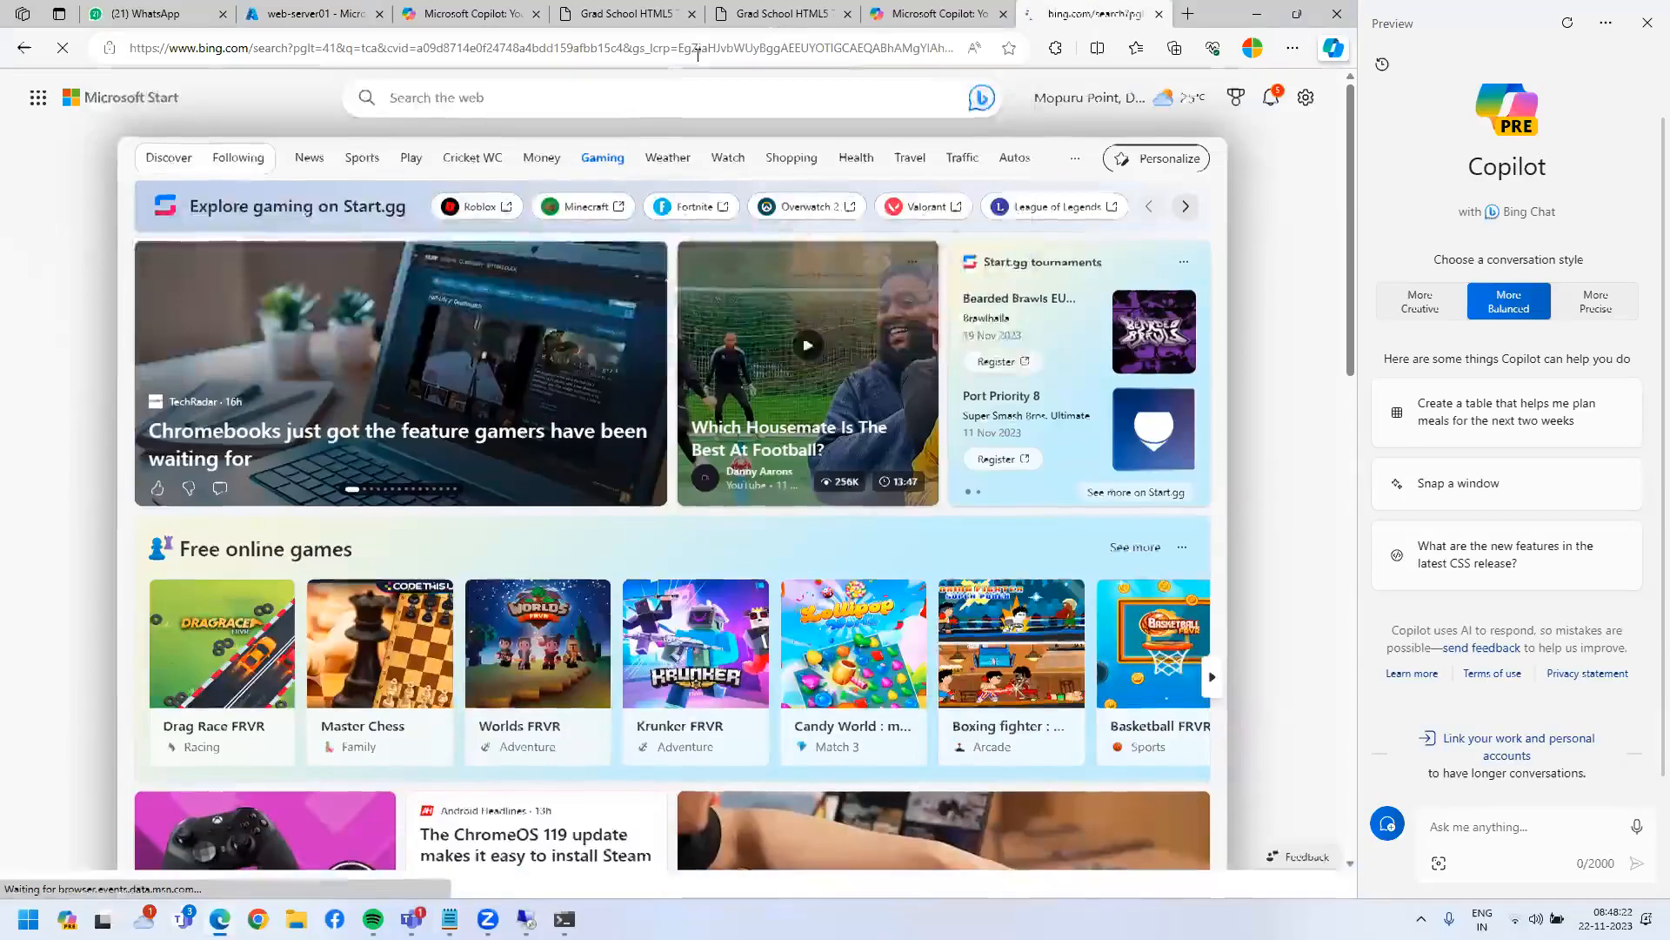
pyautogui.click(671, 52)
pyautogui.write('tcs.com')
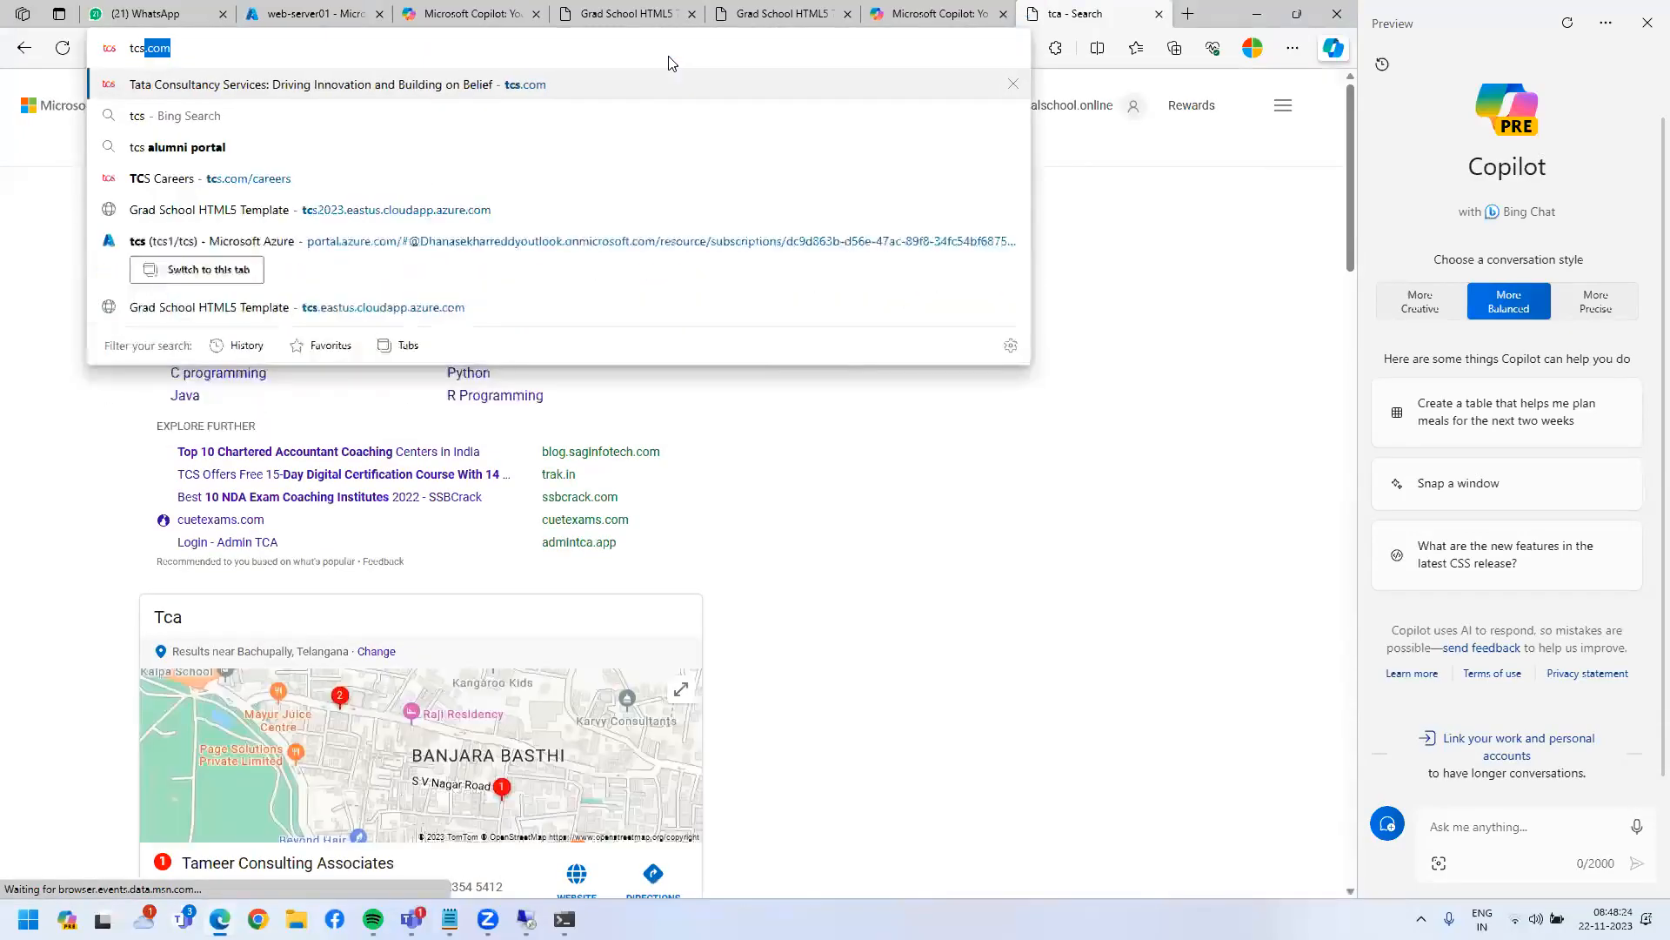
pyautogui.press('Return')
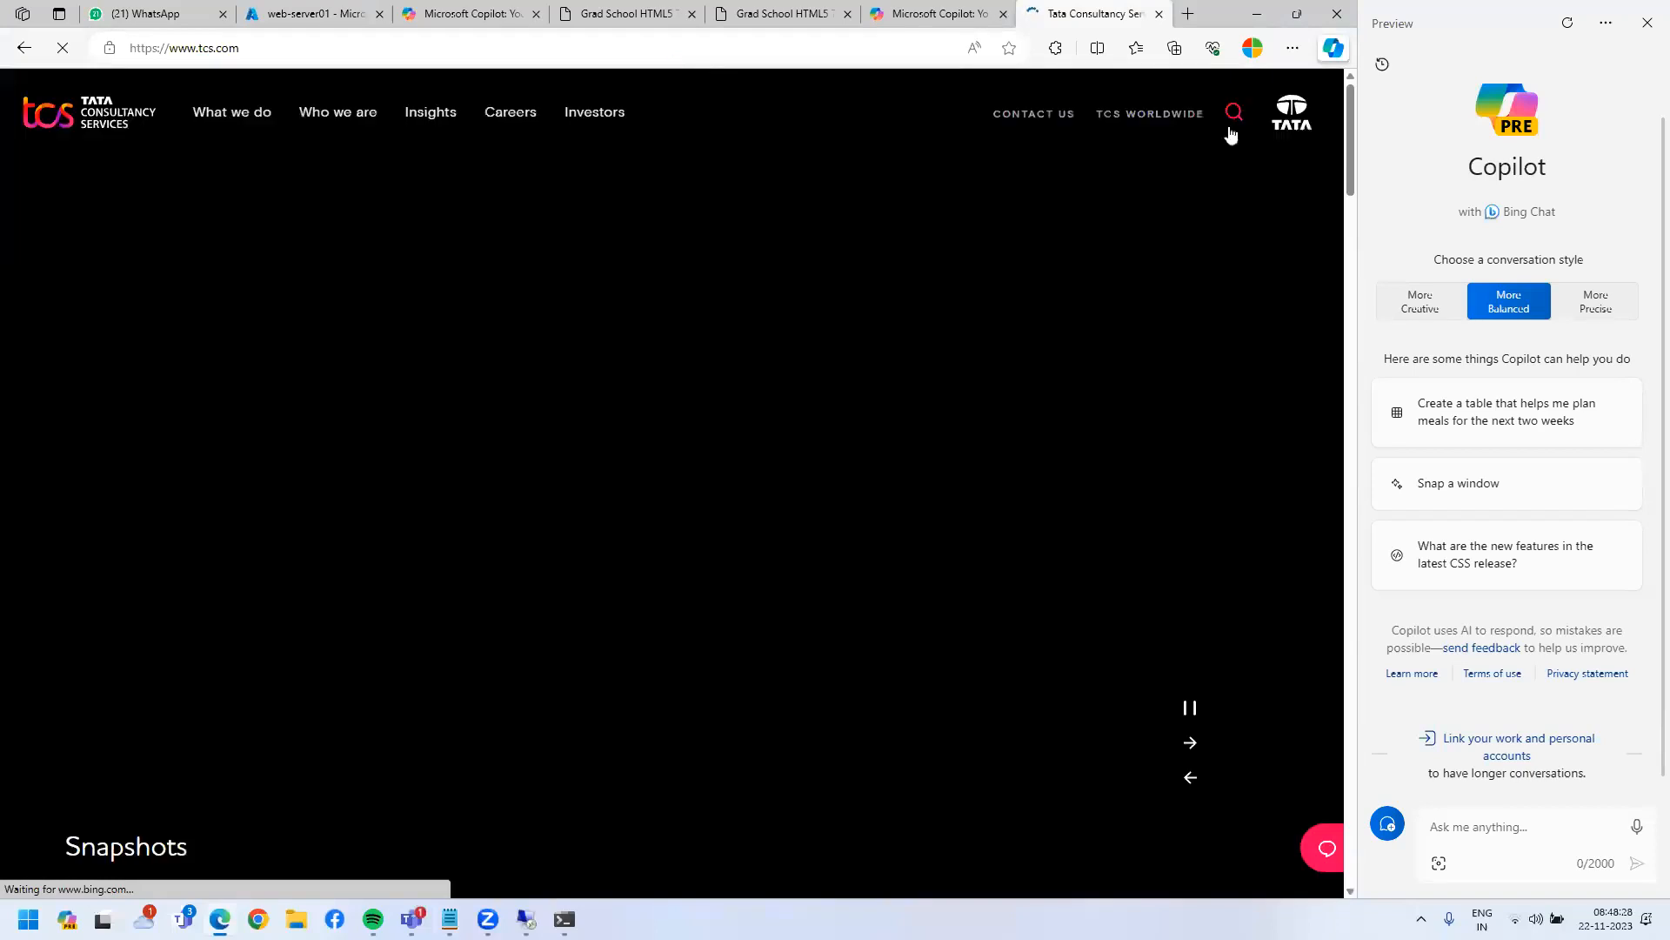
# - Close the Copilot pane and the TCS tab, then sign in on the Copilot page
pyautogui.click(1647, 23)
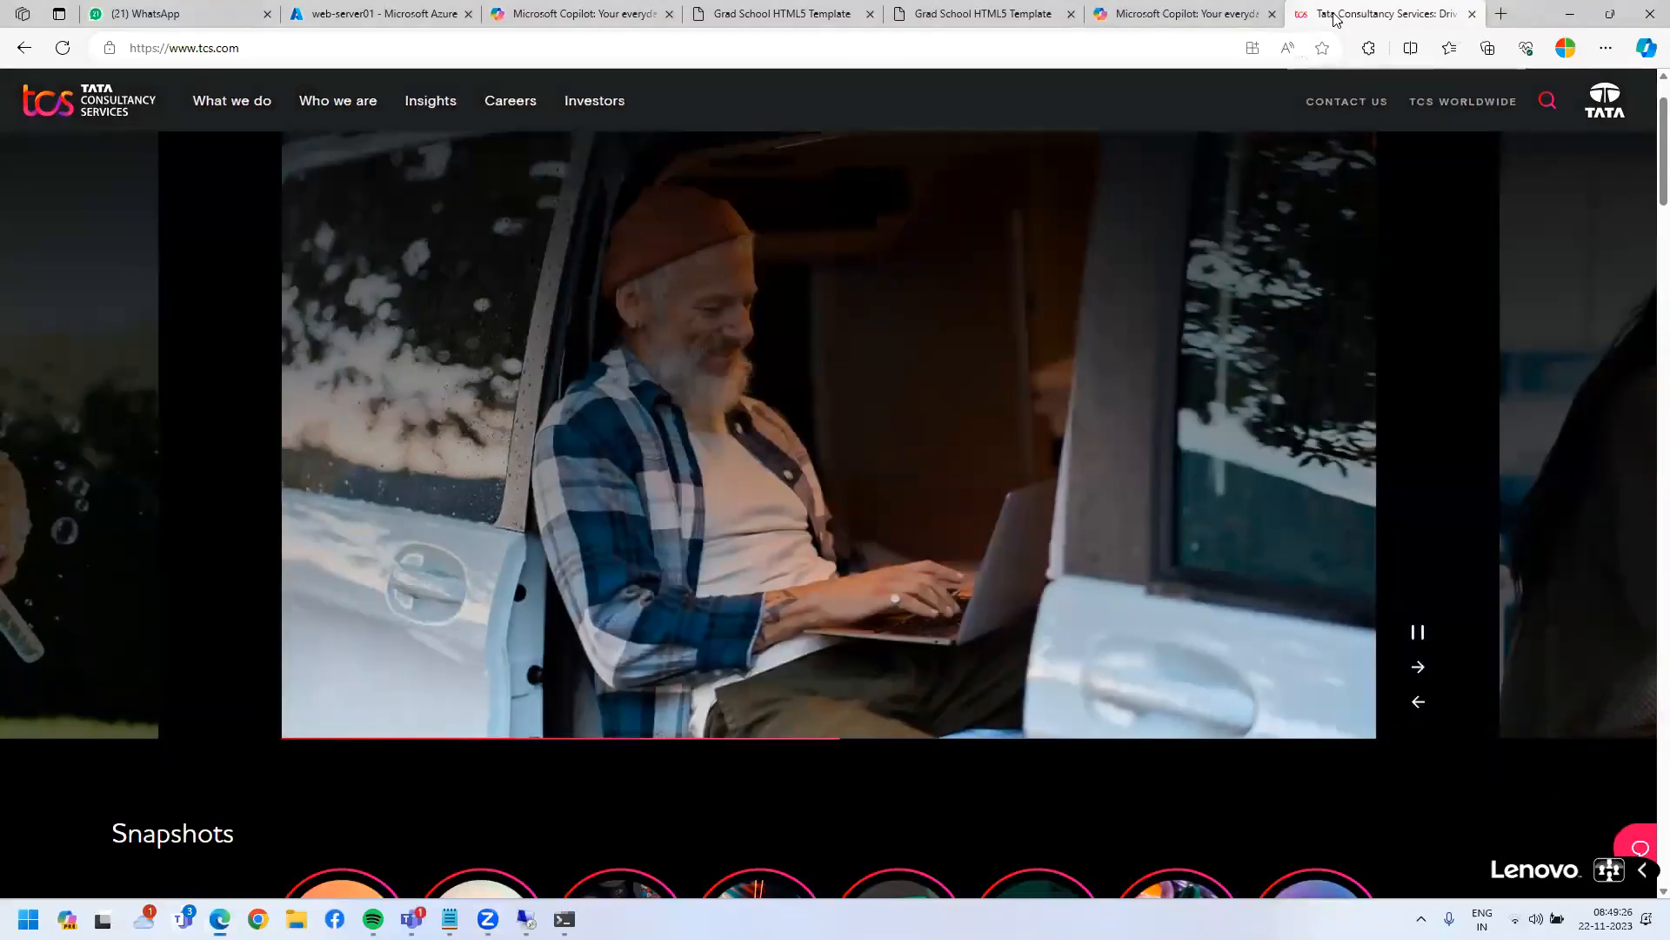
pyautogui.middleClick(1335, 18)
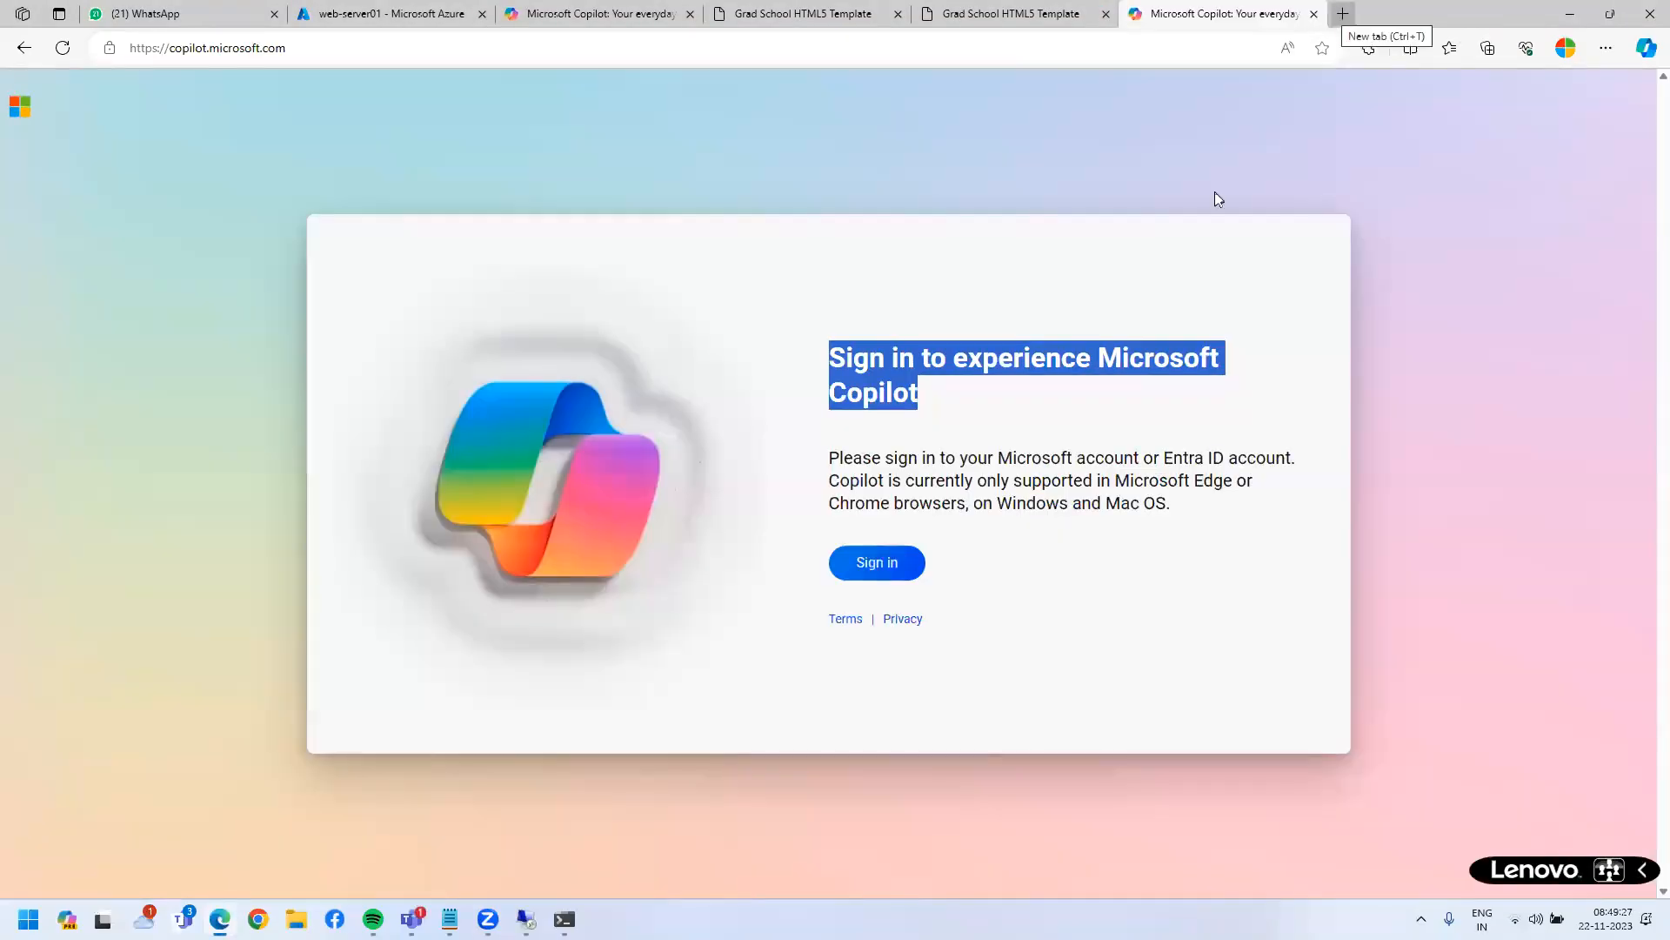
pyautogui.click(891, 577)
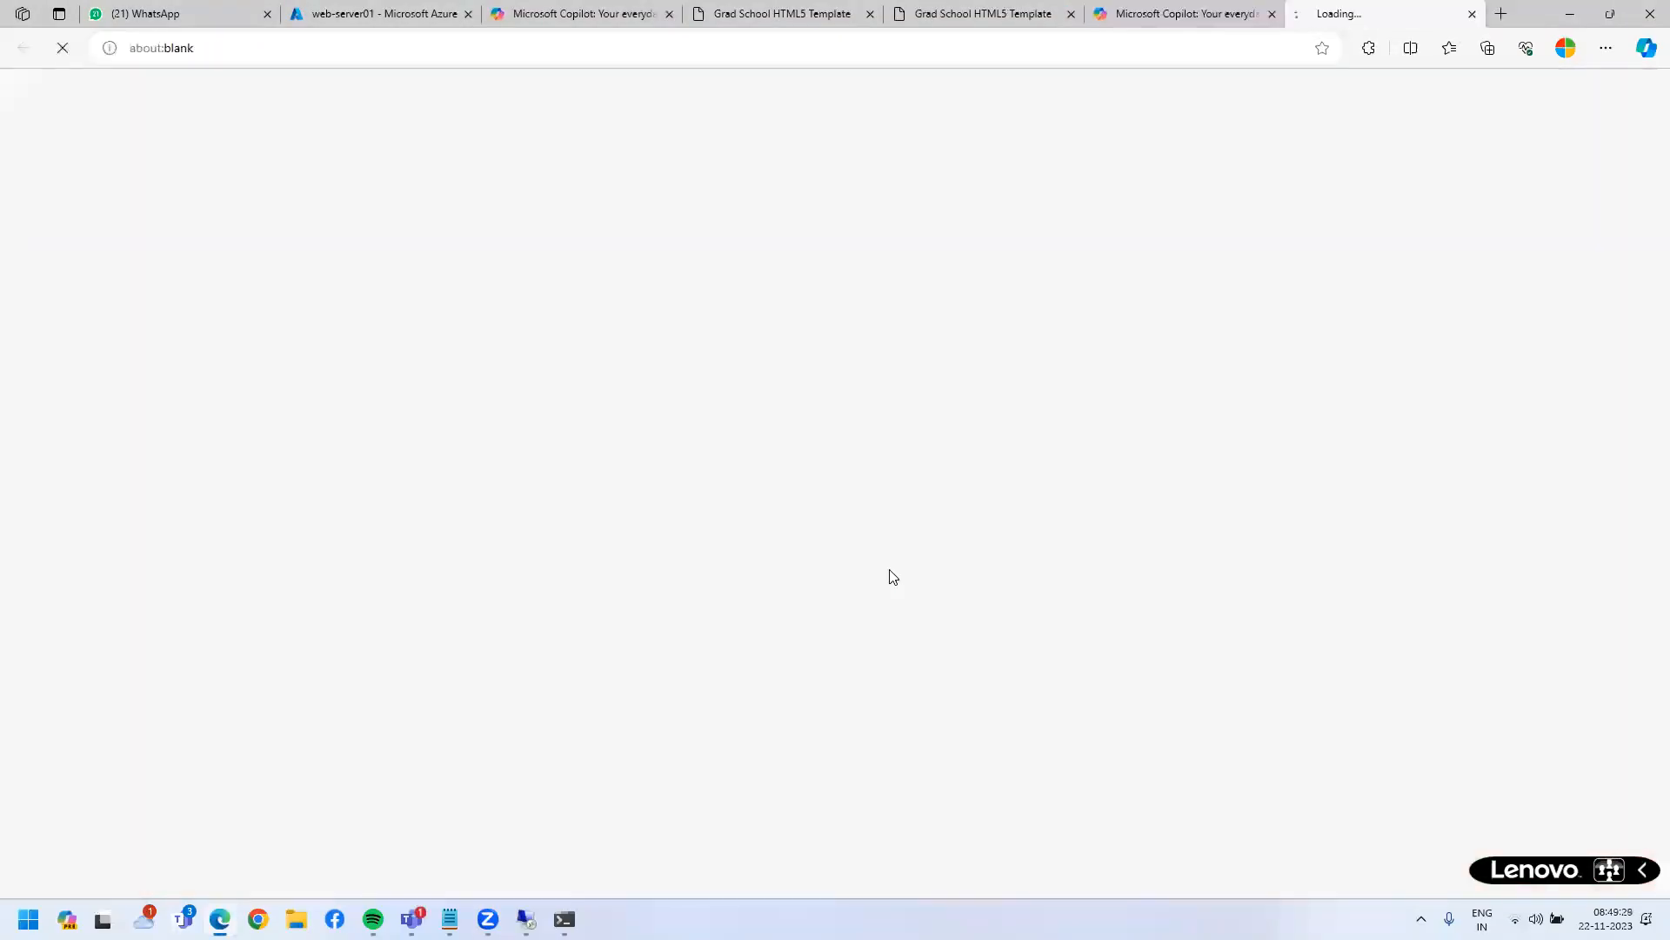